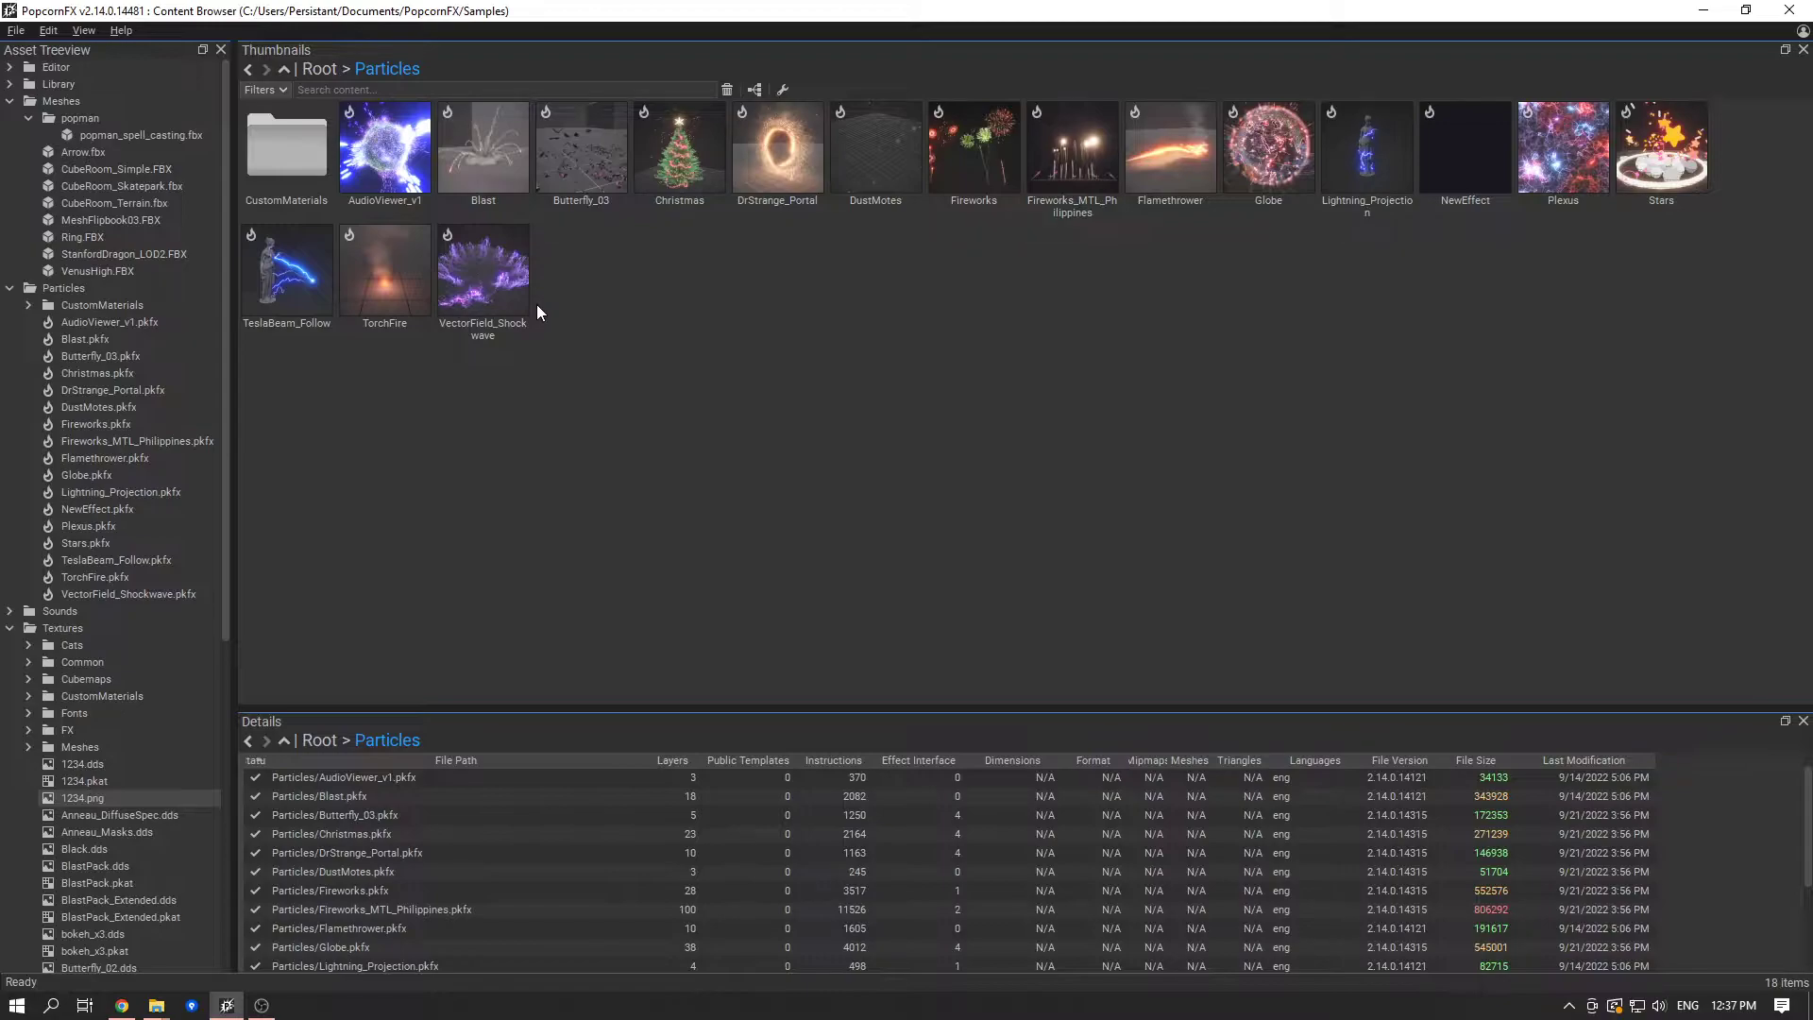
pyautogui.click(194, 459)
pyautogui.click(635, 459)
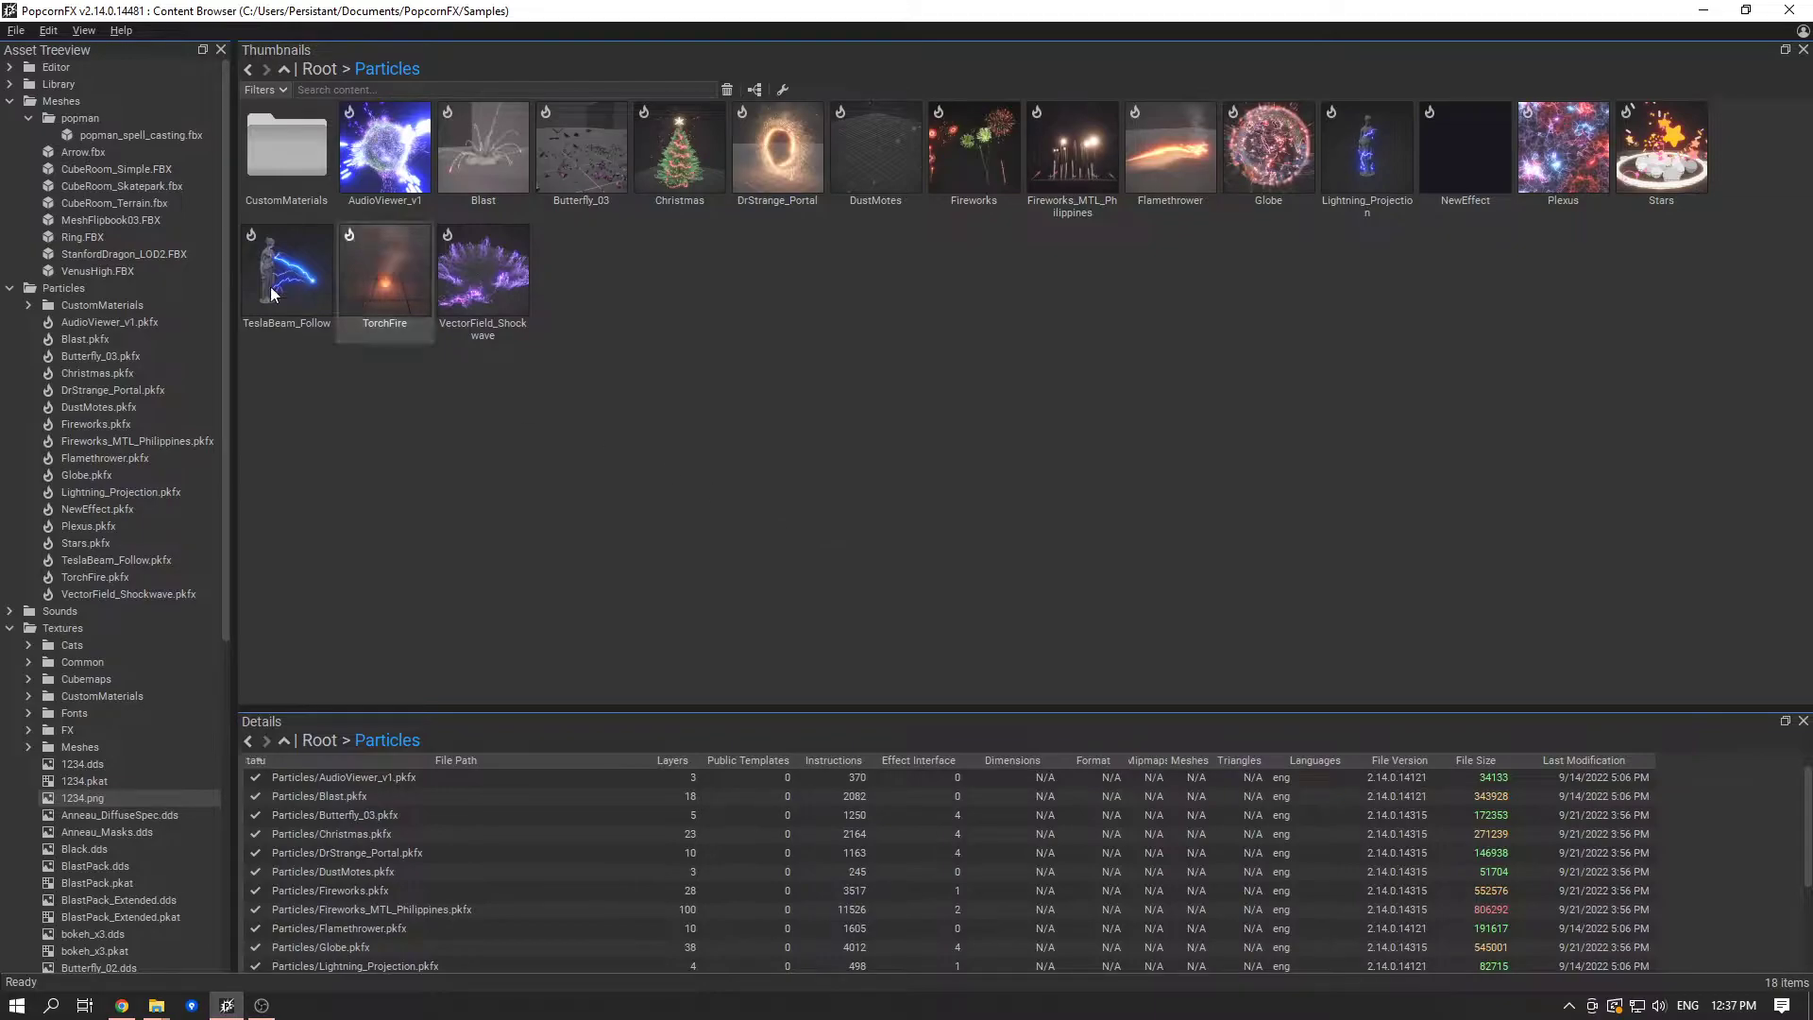
# - Show the popman_spell_casting mesh in the popman folder under Meshes
pyautogui.click(149, 218)
pyautogui.click(174, 134)
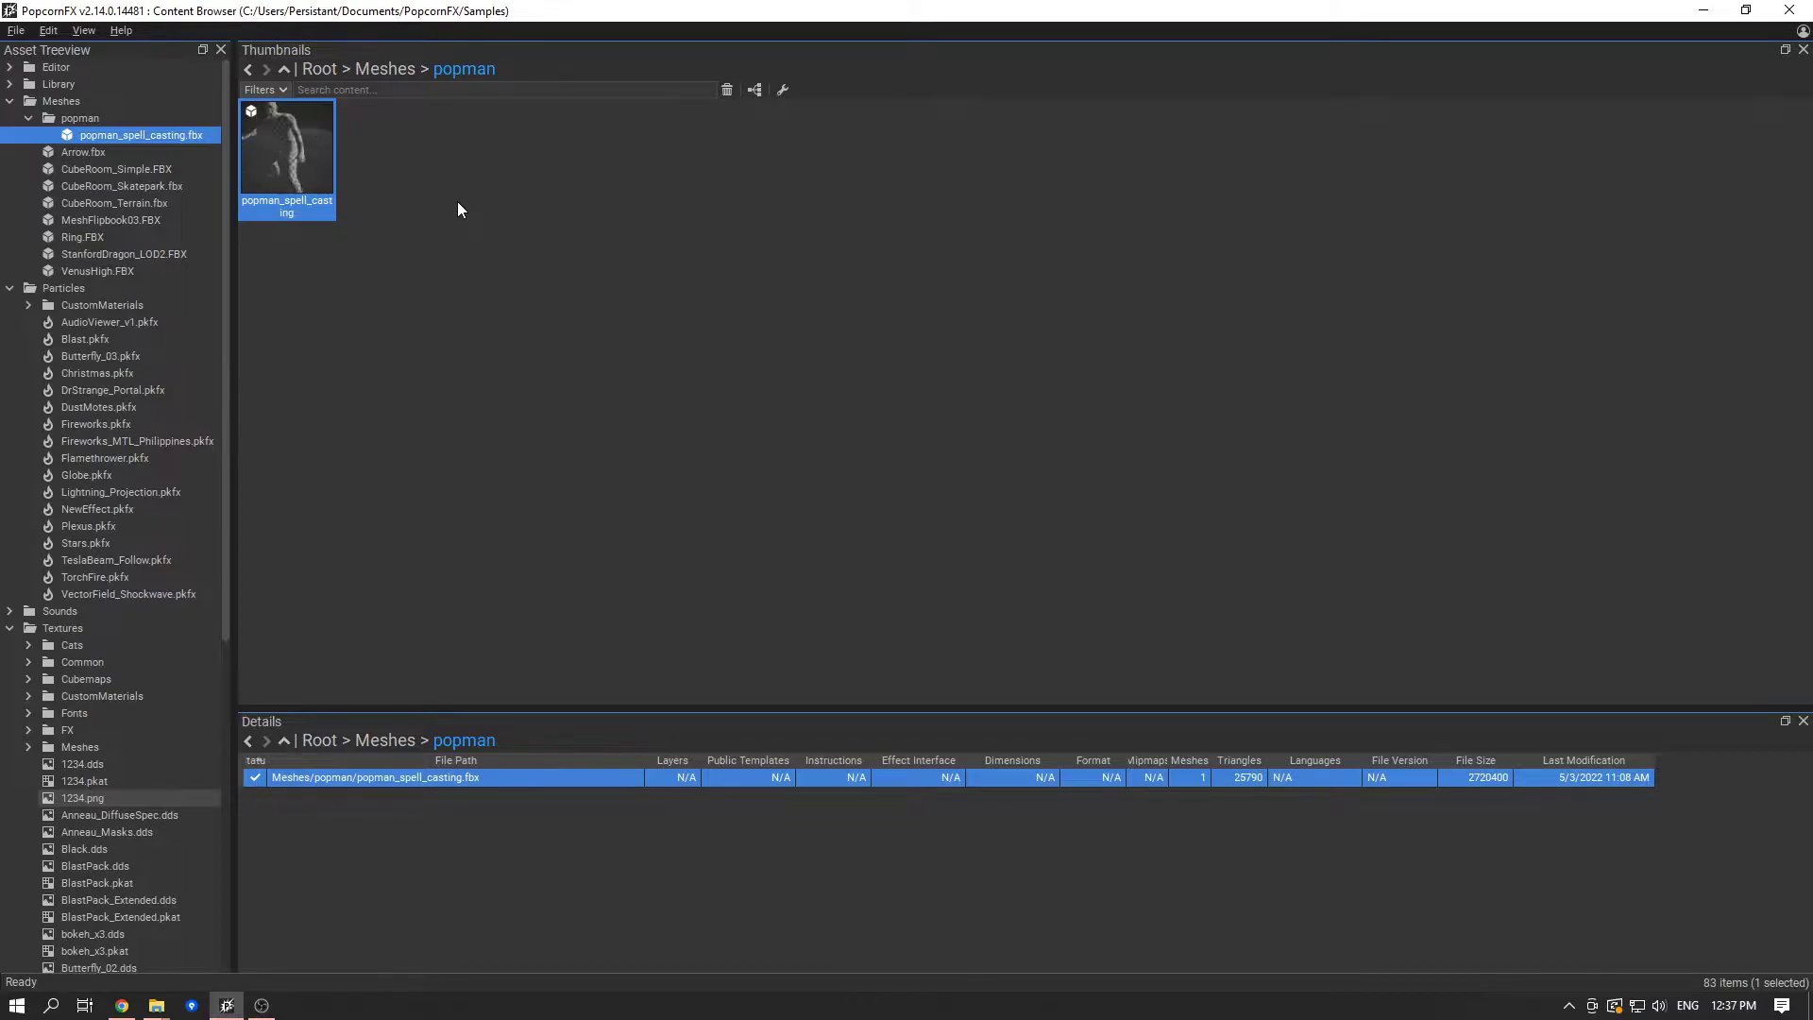
# - Look through the sample effects in the Particles folder, including DustMotes, AudioViewer_v1, Blast, VectorField_Shockwave, TorchFire and Fireworks
pyautogui.click(181, 409)
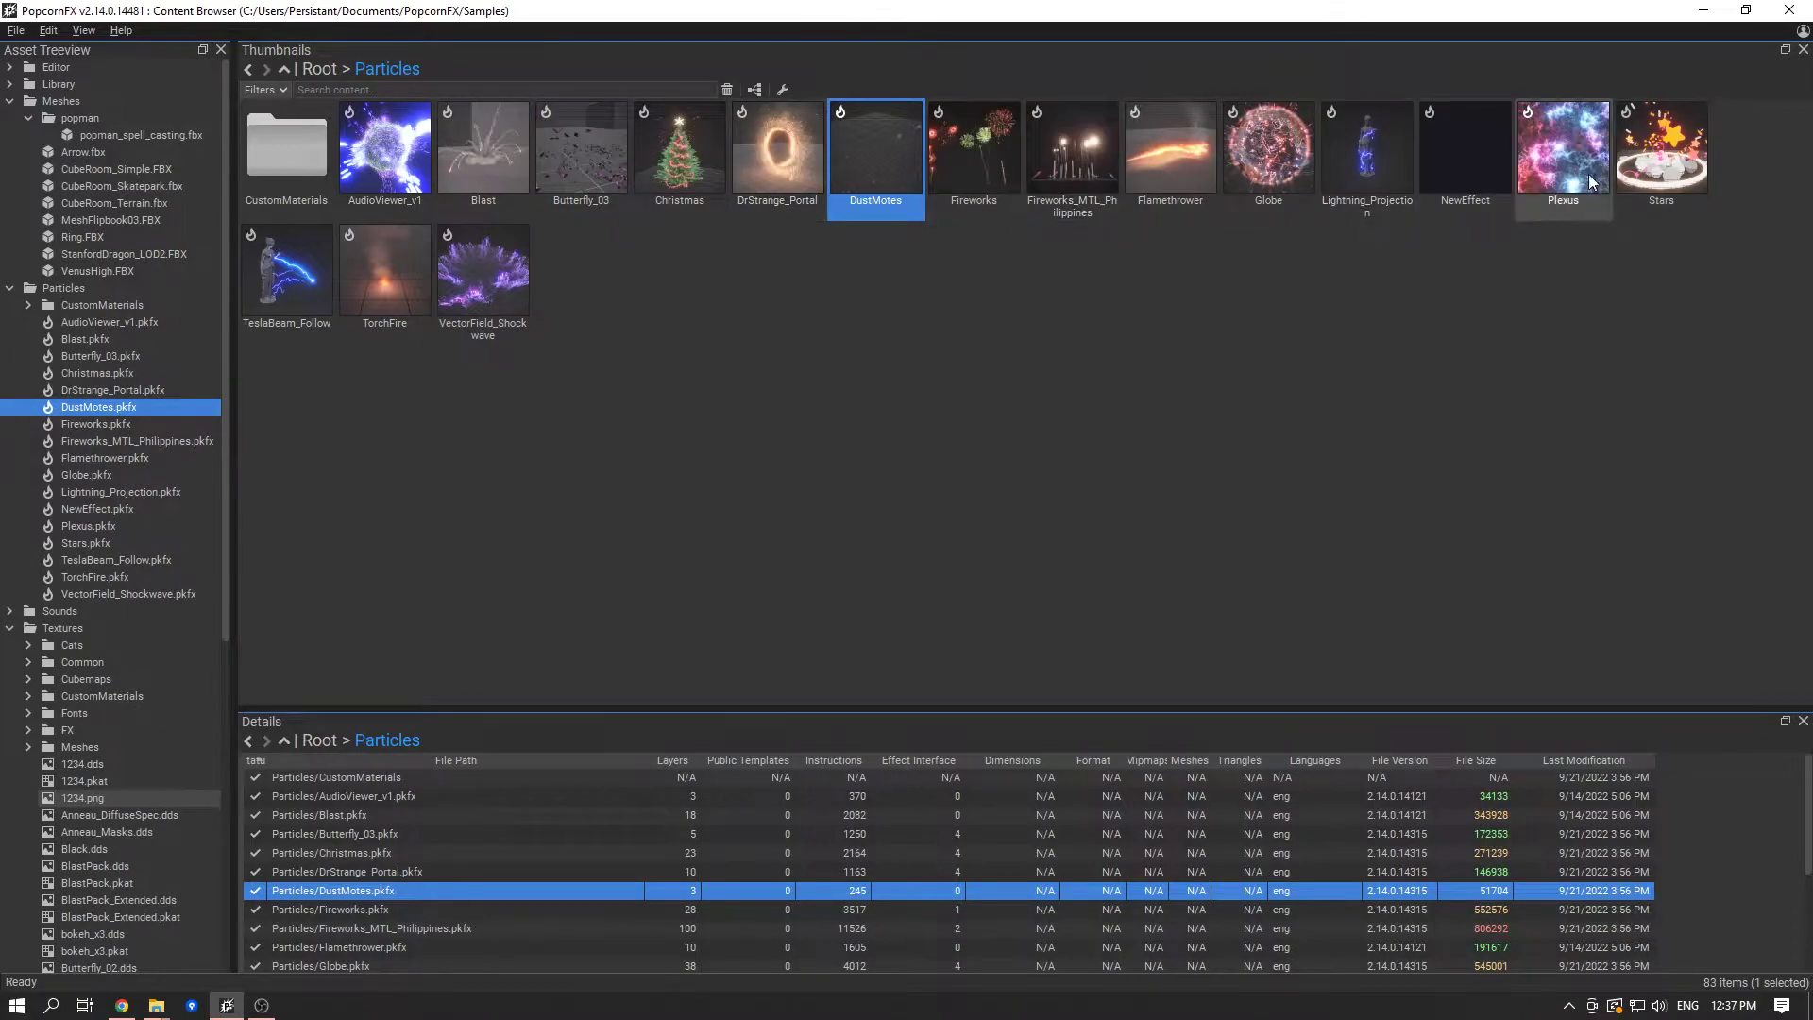
pyautogui.click(472, 295)
pyautogui.click(385, 280)
pyautogui.click(289, 270)
pyautogui.click(1378, 152)
pyautogui.click(1265, 149)
pyautogui.click(1169, 156)
pyautogui.click(1078, 161)
pyautogui.click(963, 158)
pyautogui.click(818, 161)
pyautogui.click(661, 160)
pyautogui.click(567, 165)
pyautogui.click(480, 165)
pyautogui.click(408, 163)
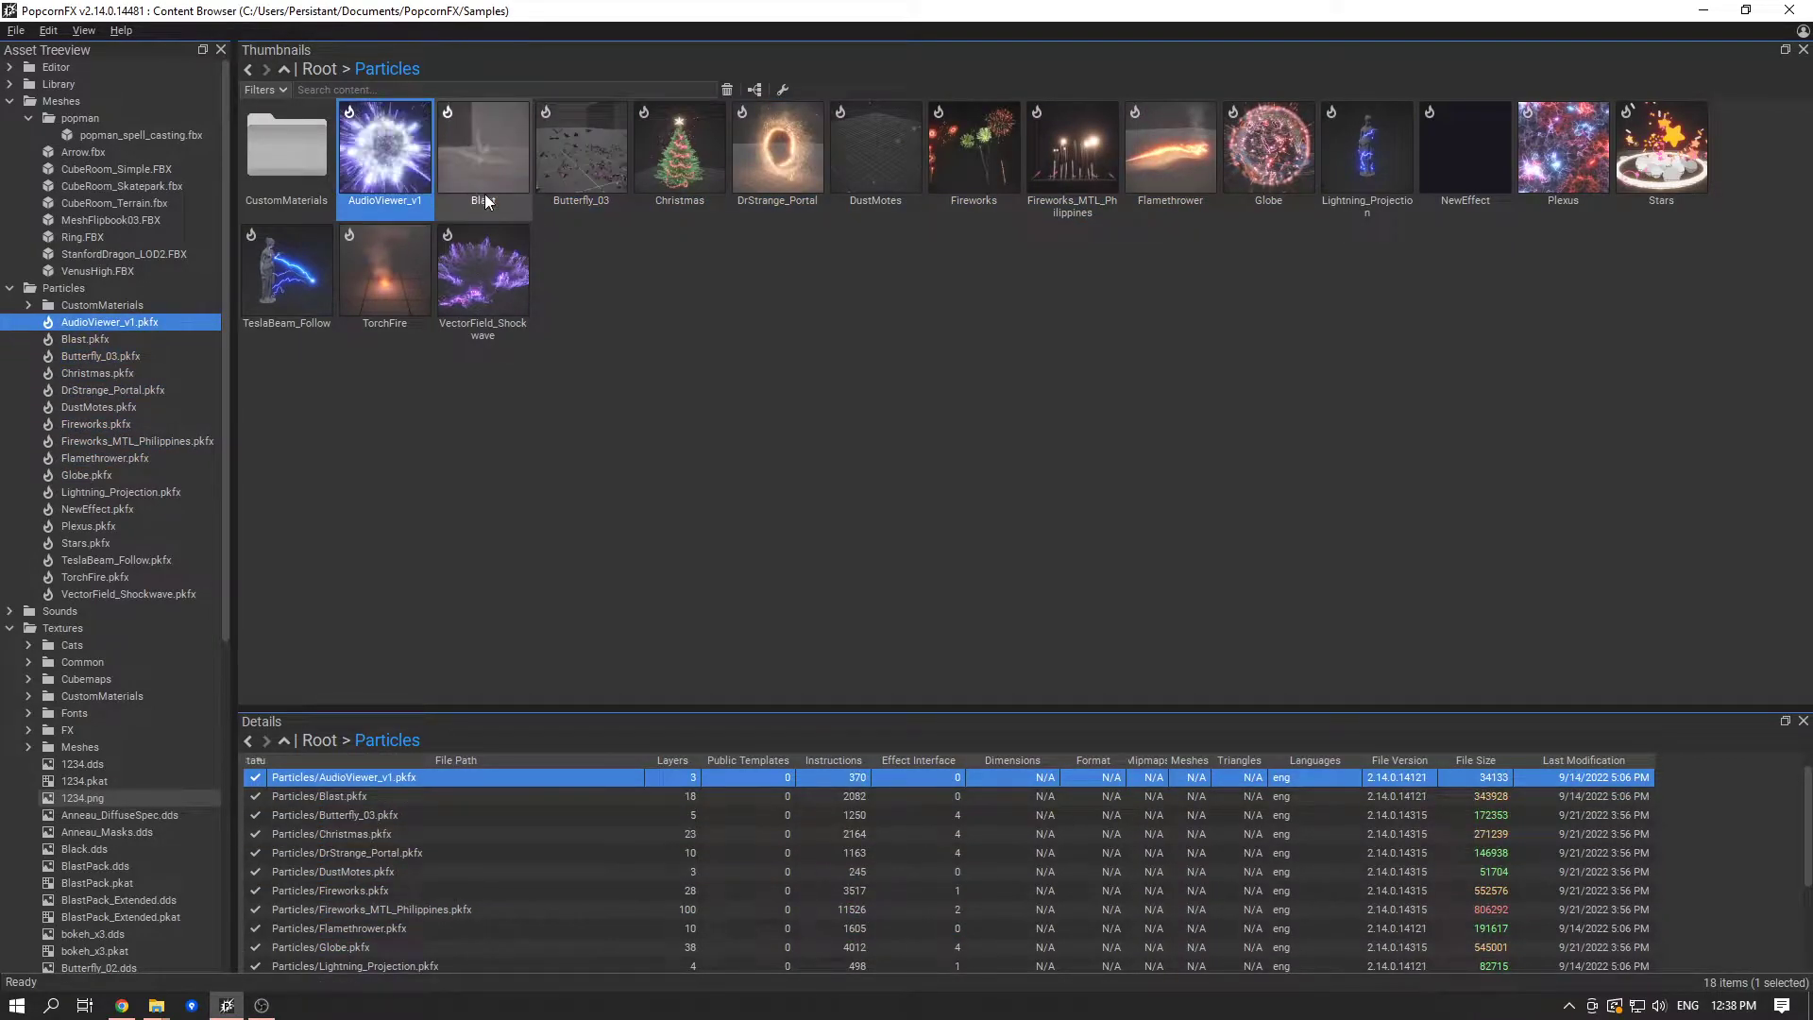
pyautogui.click(483, 168)
pyautogui.click(750, 162)
pyautogui.click(972, 166)
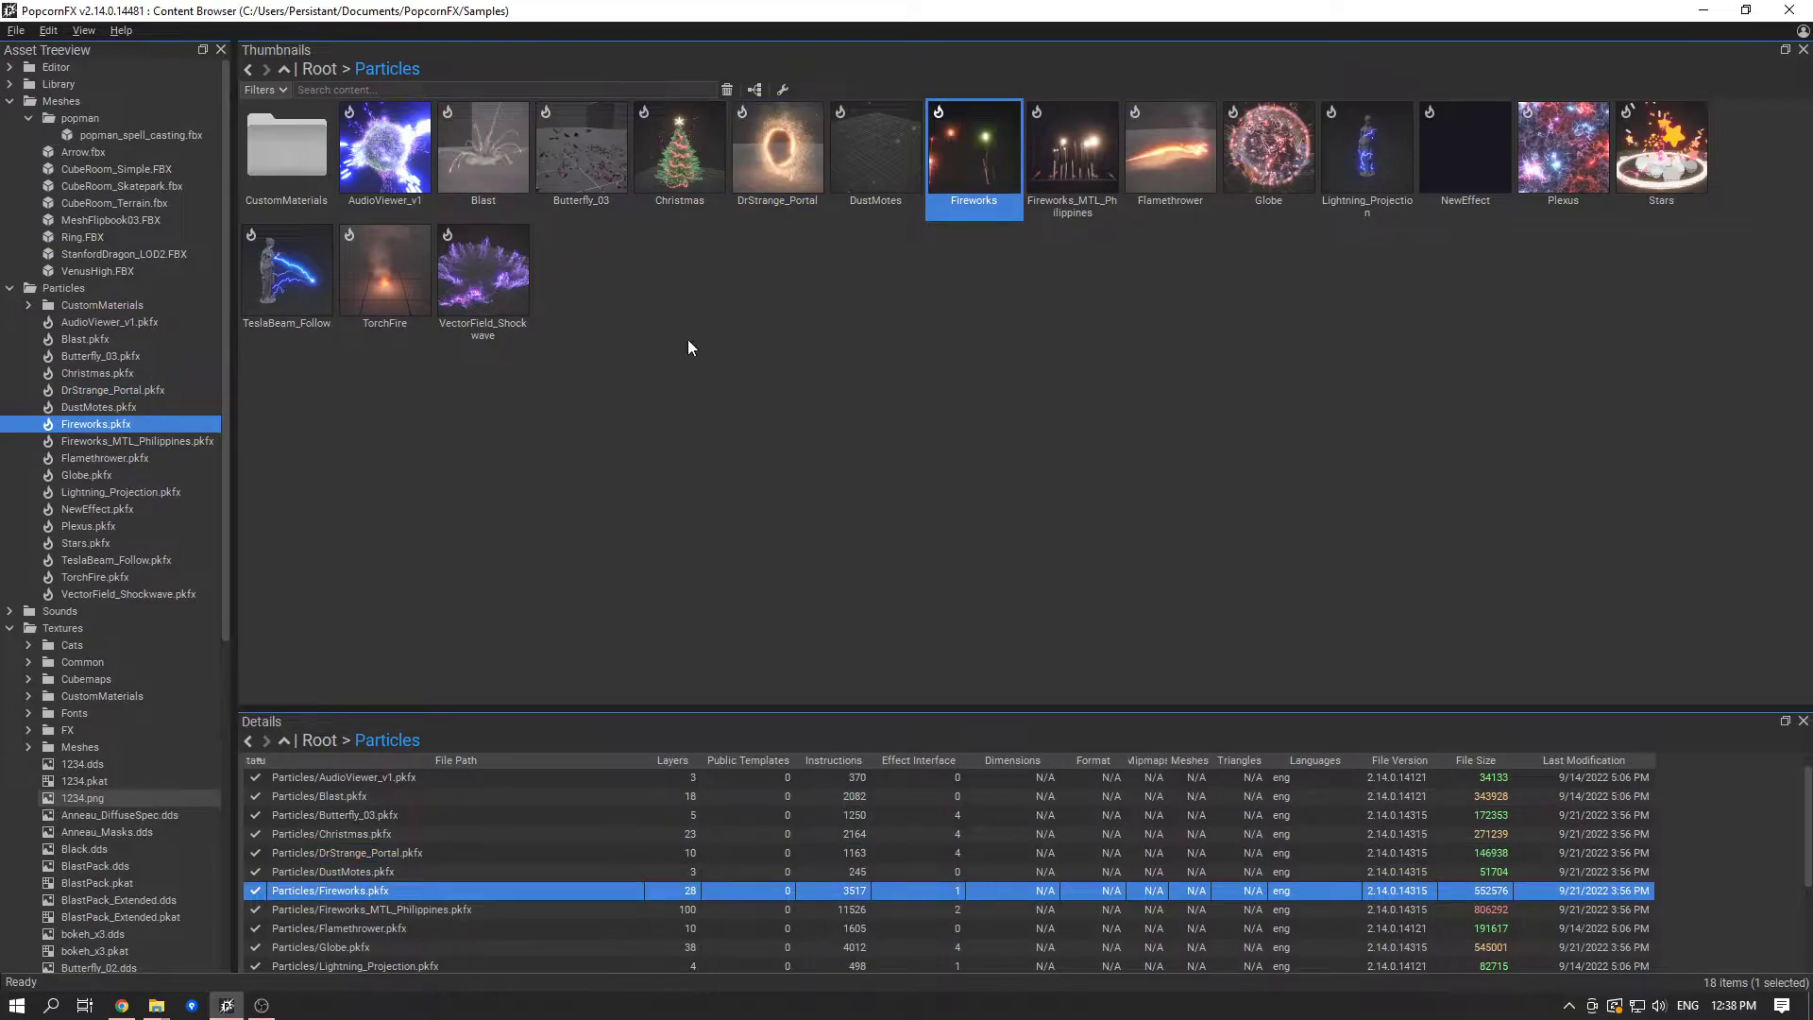
pyautogui.click(508, 304)
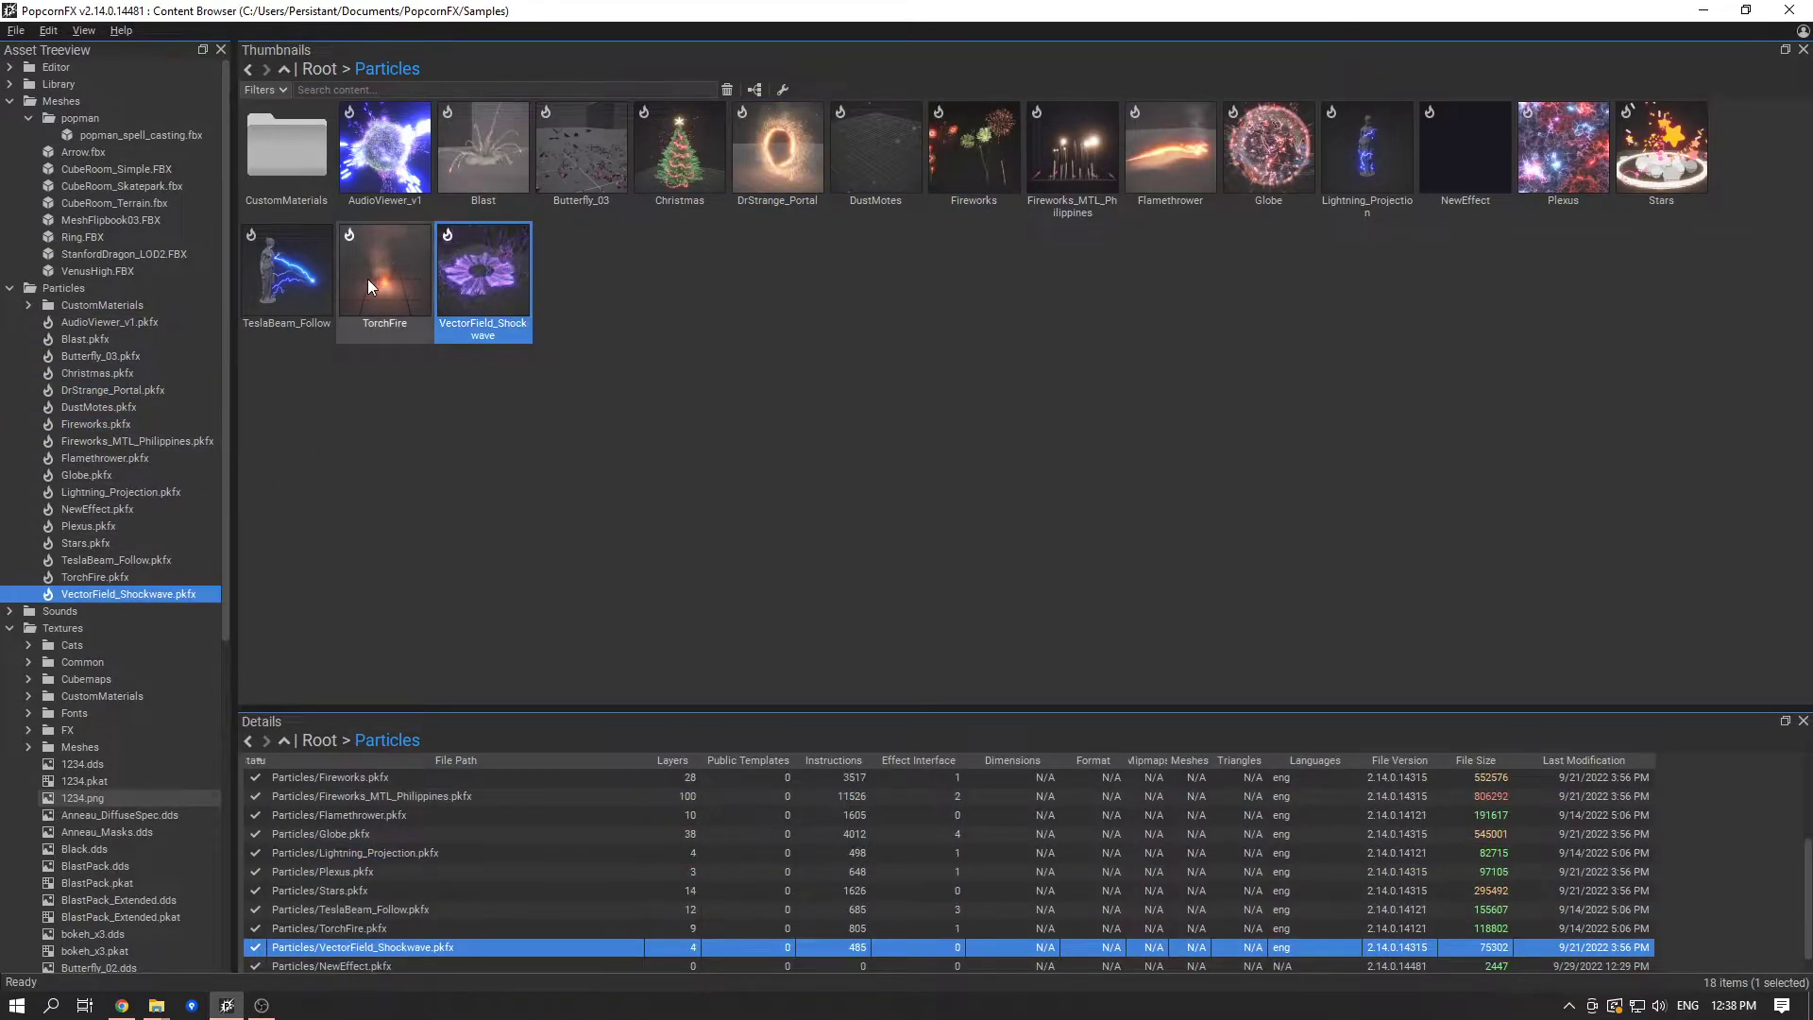
pyautogui.moveTo(368, 283)
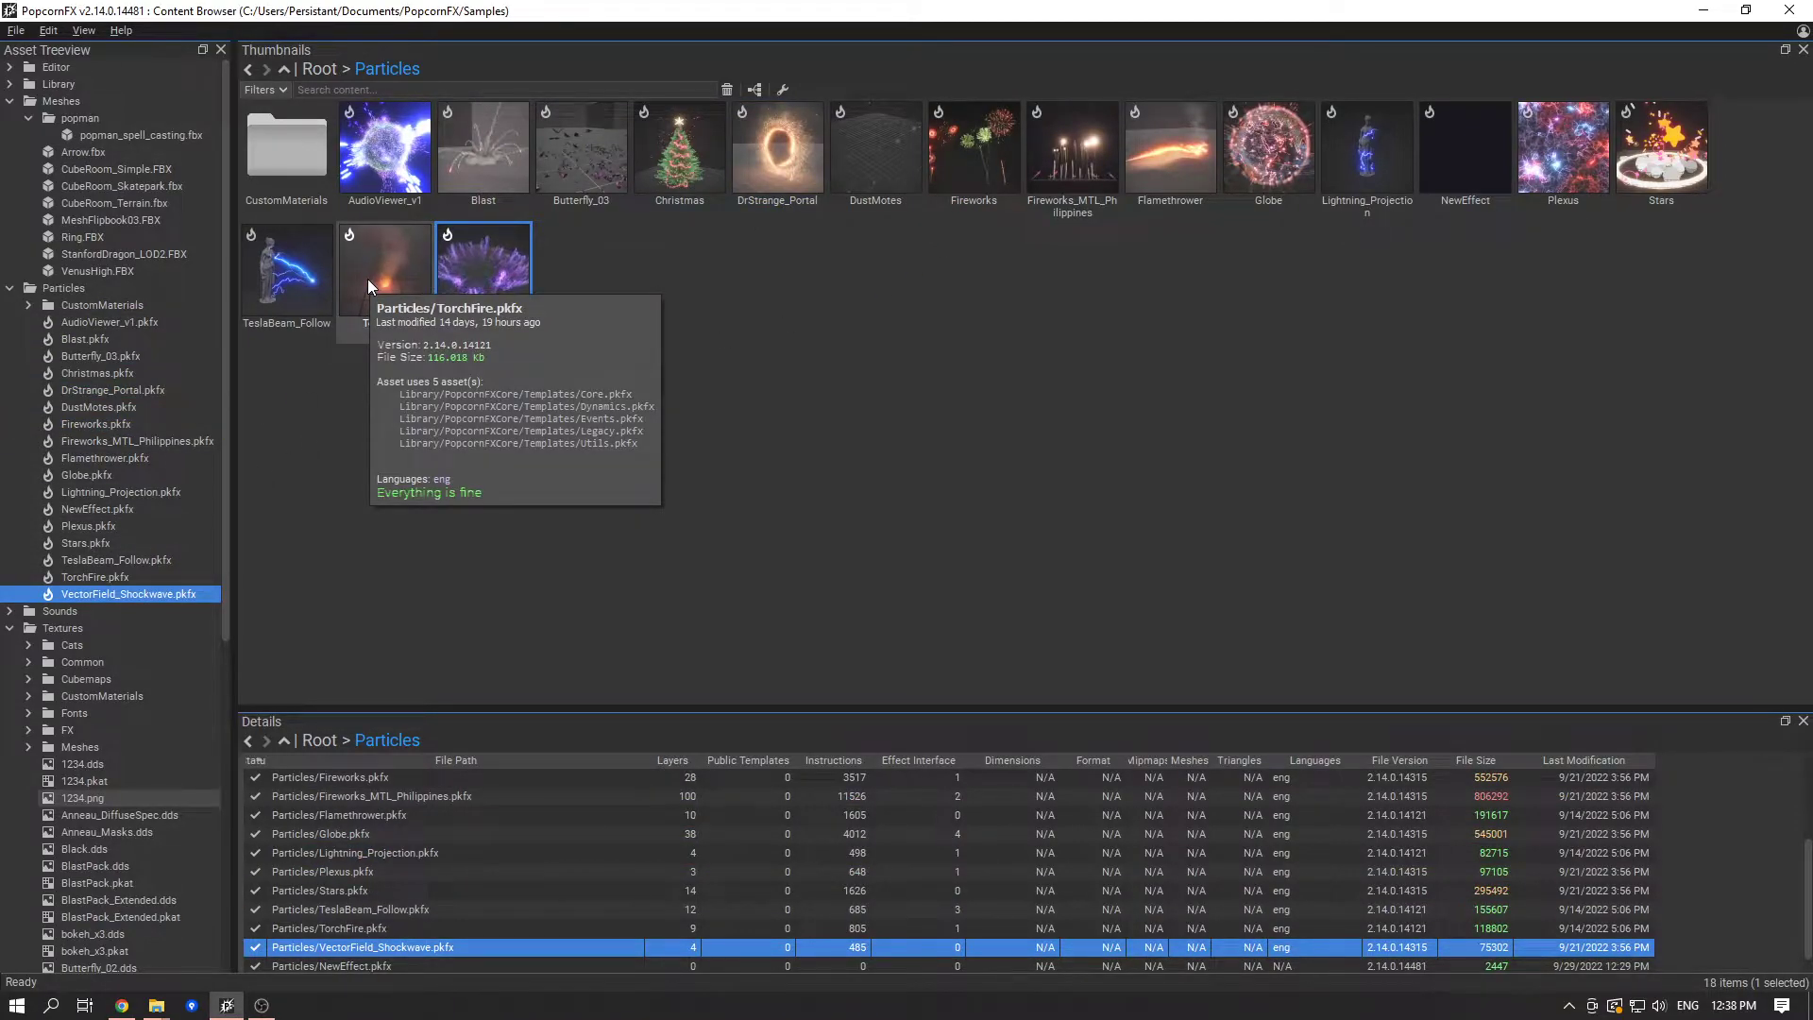
pyautogui.click(933, 185)
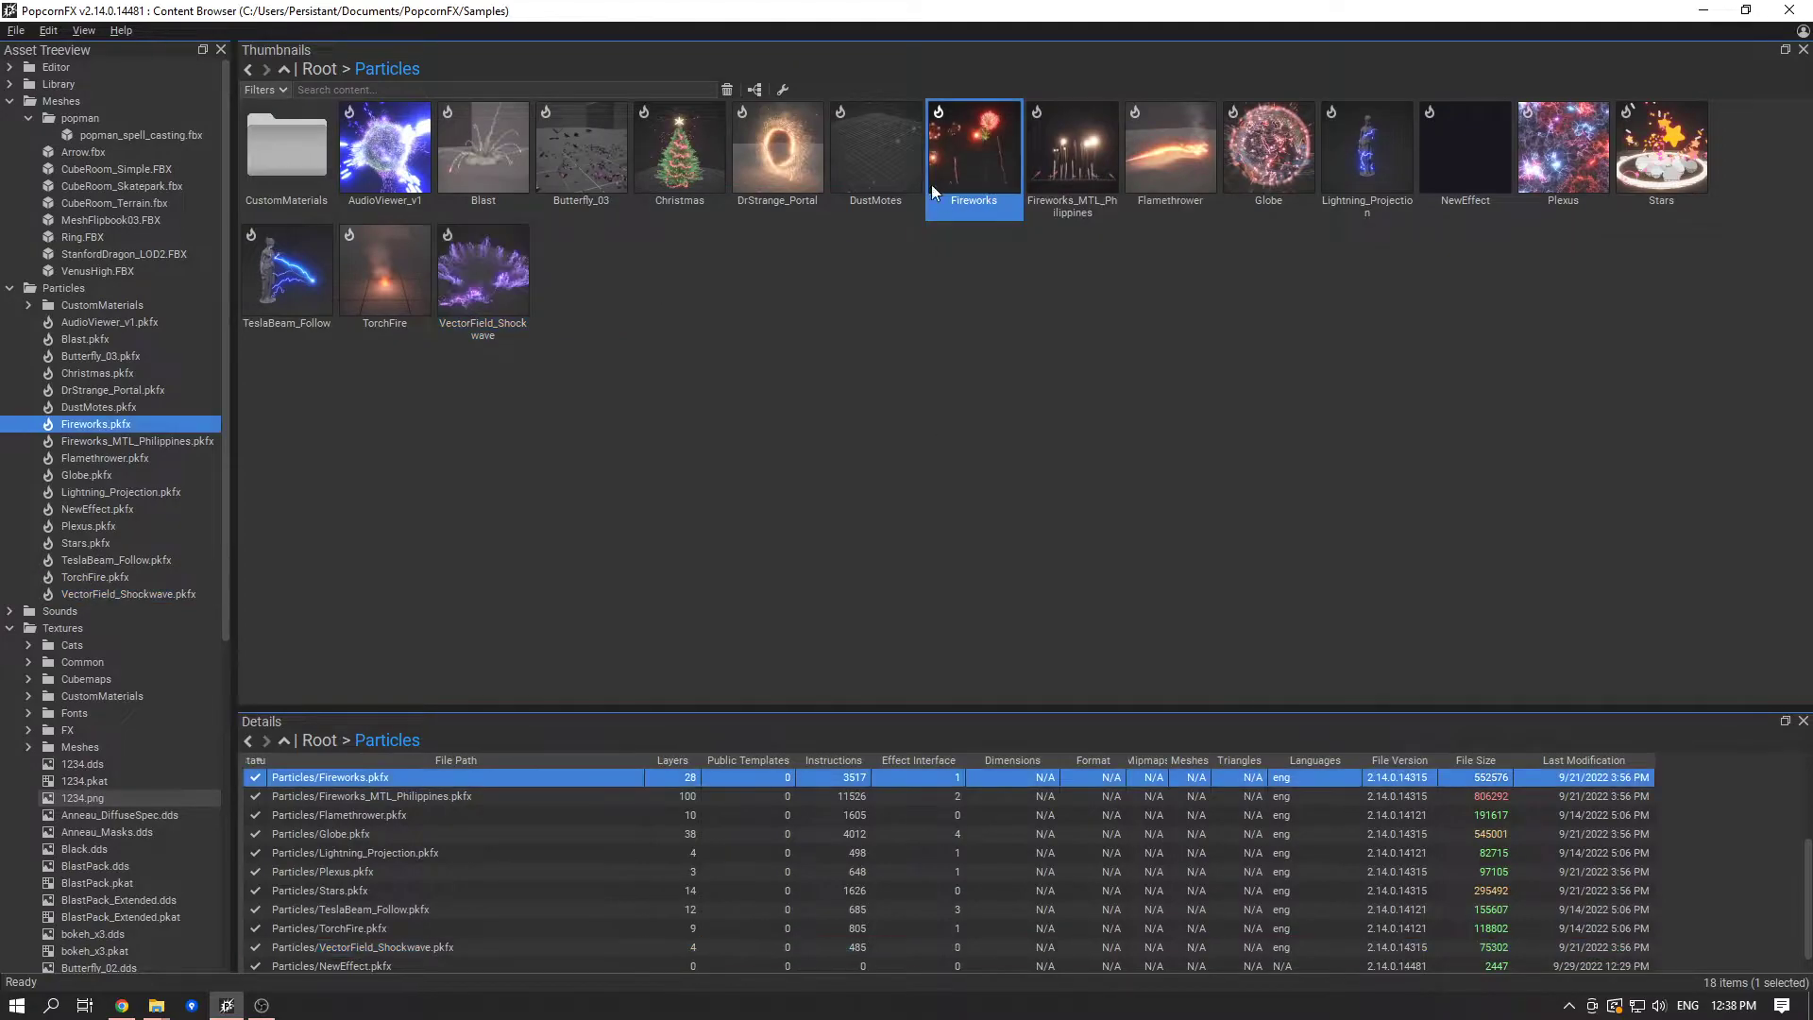
# - Open the popman_spell_casting mesh from the popman folder under Meshes
pyautogui.click(75, 219)
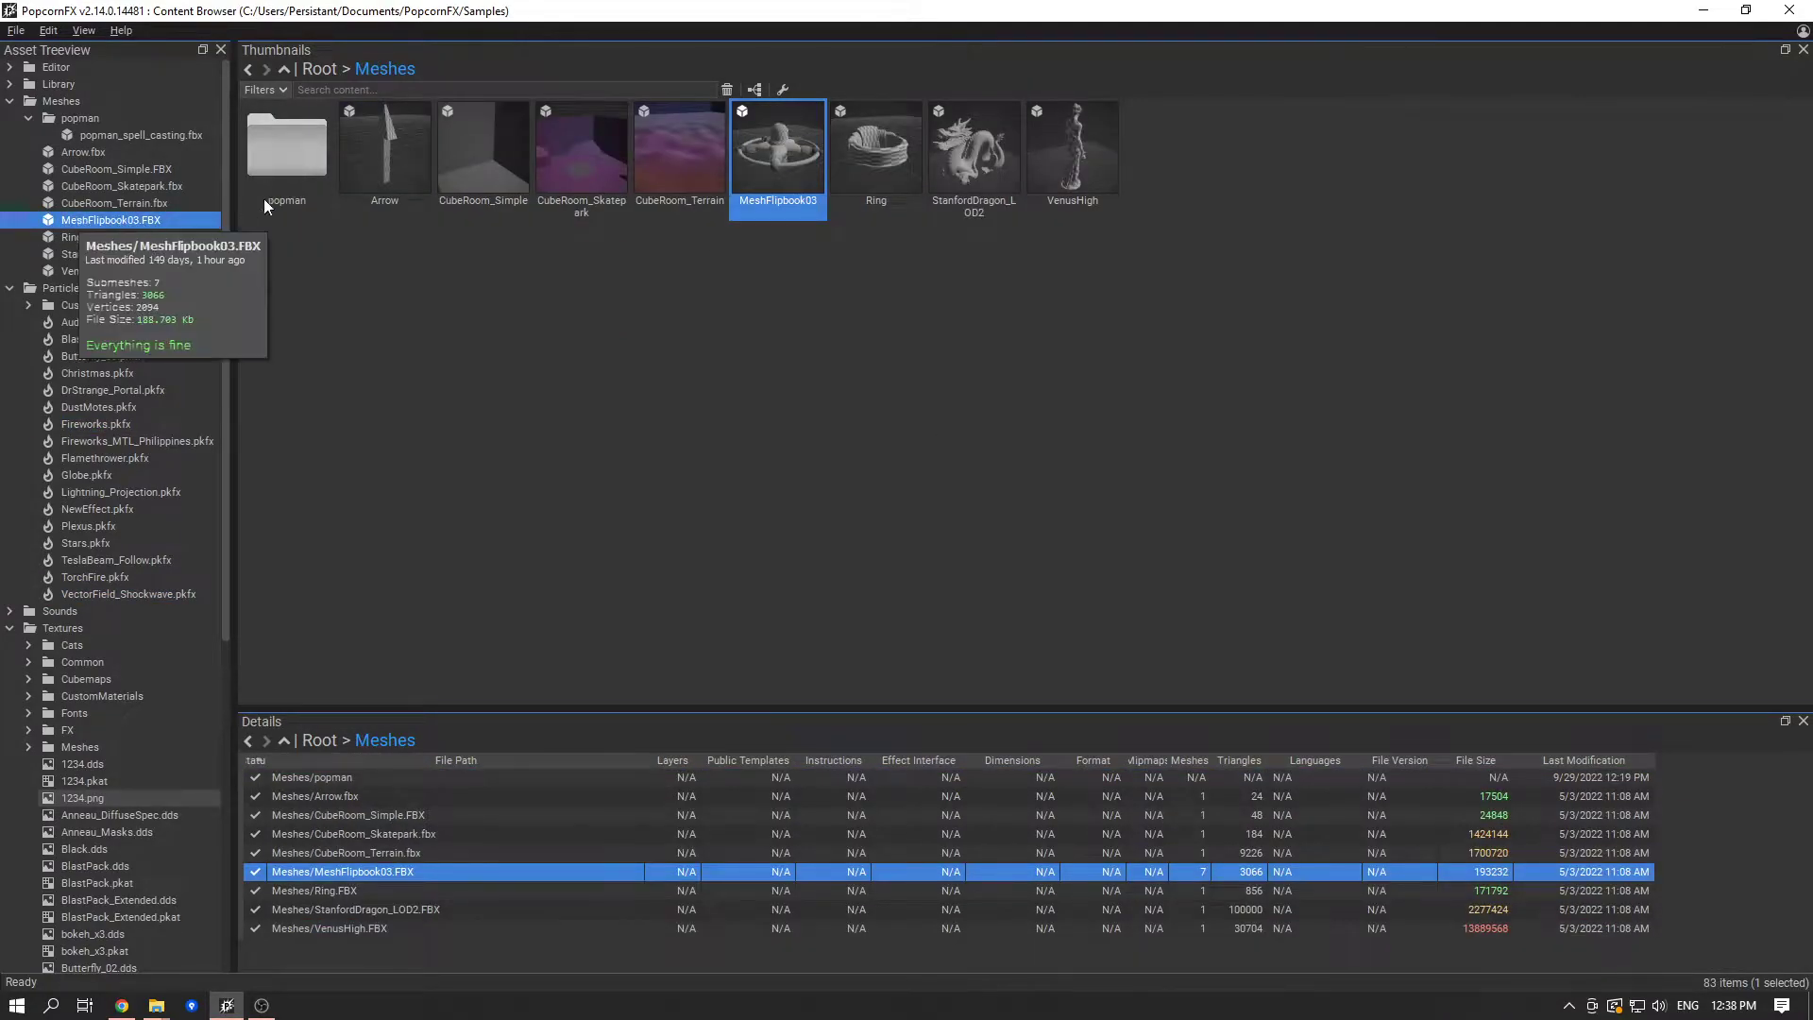
pyautogui.click(309, 173)
pyautogui.doubleClick(309, 173)
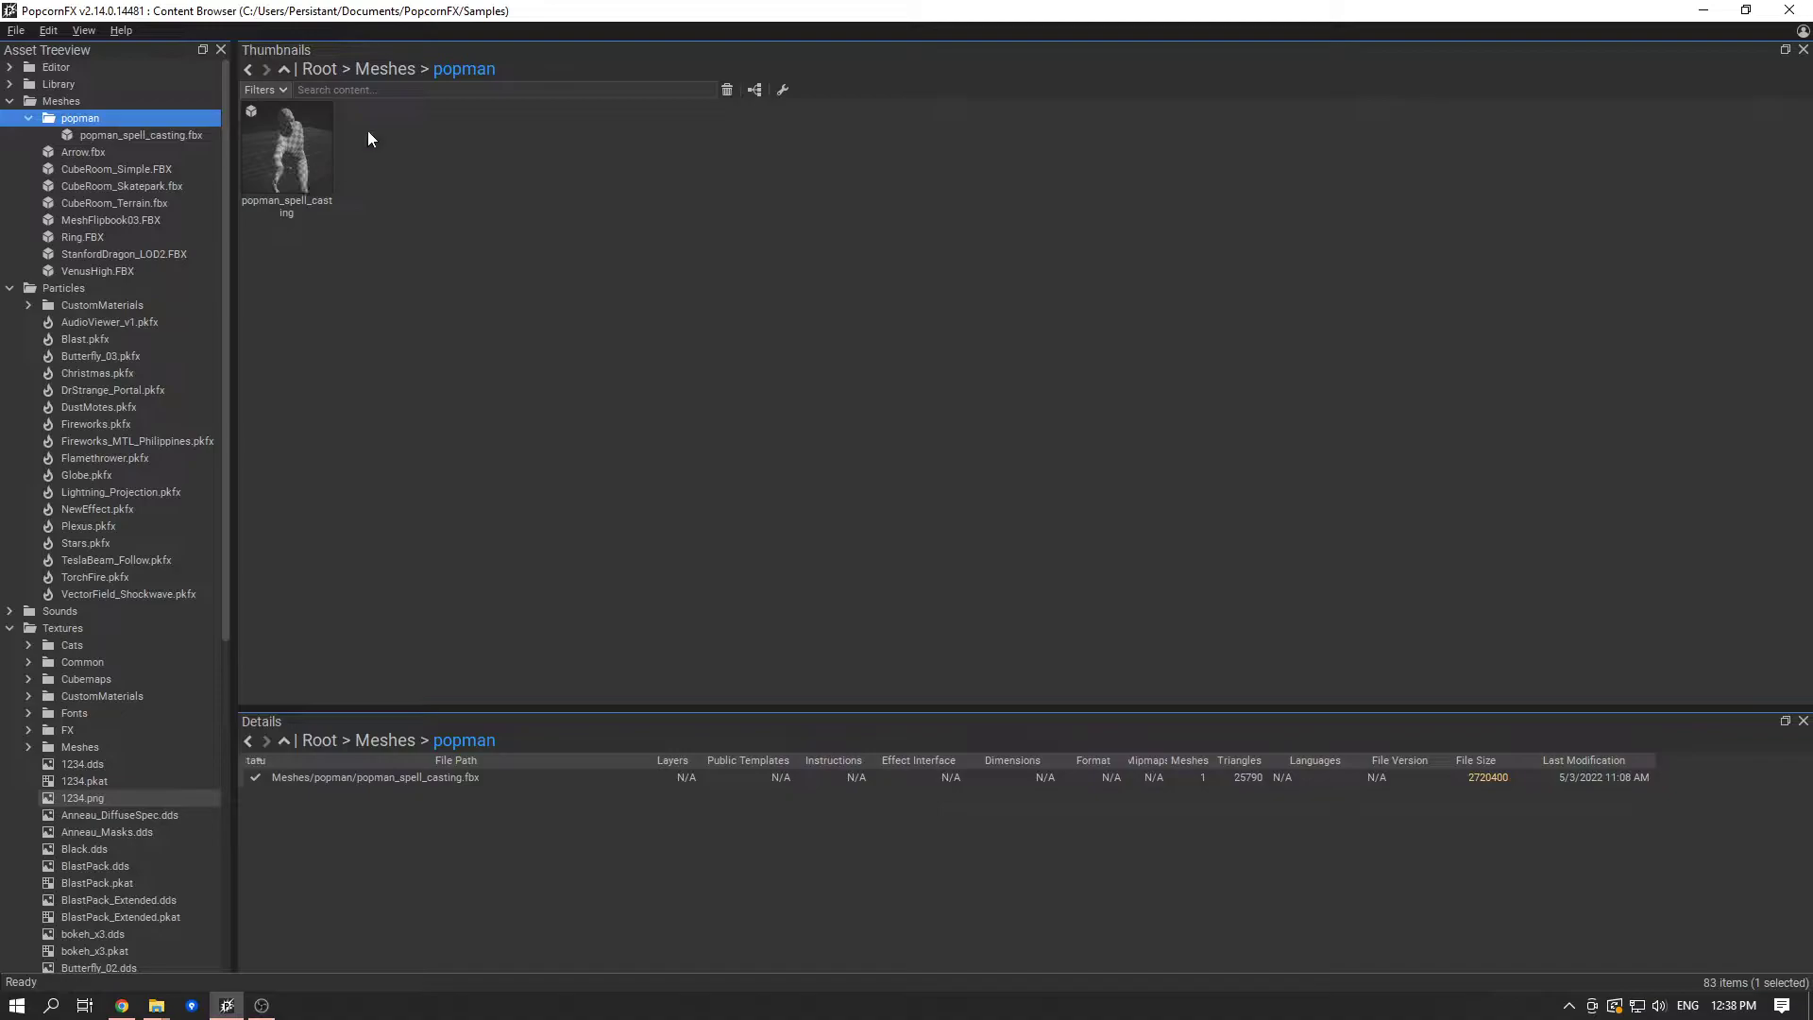
pyautogui.click(287, 174)
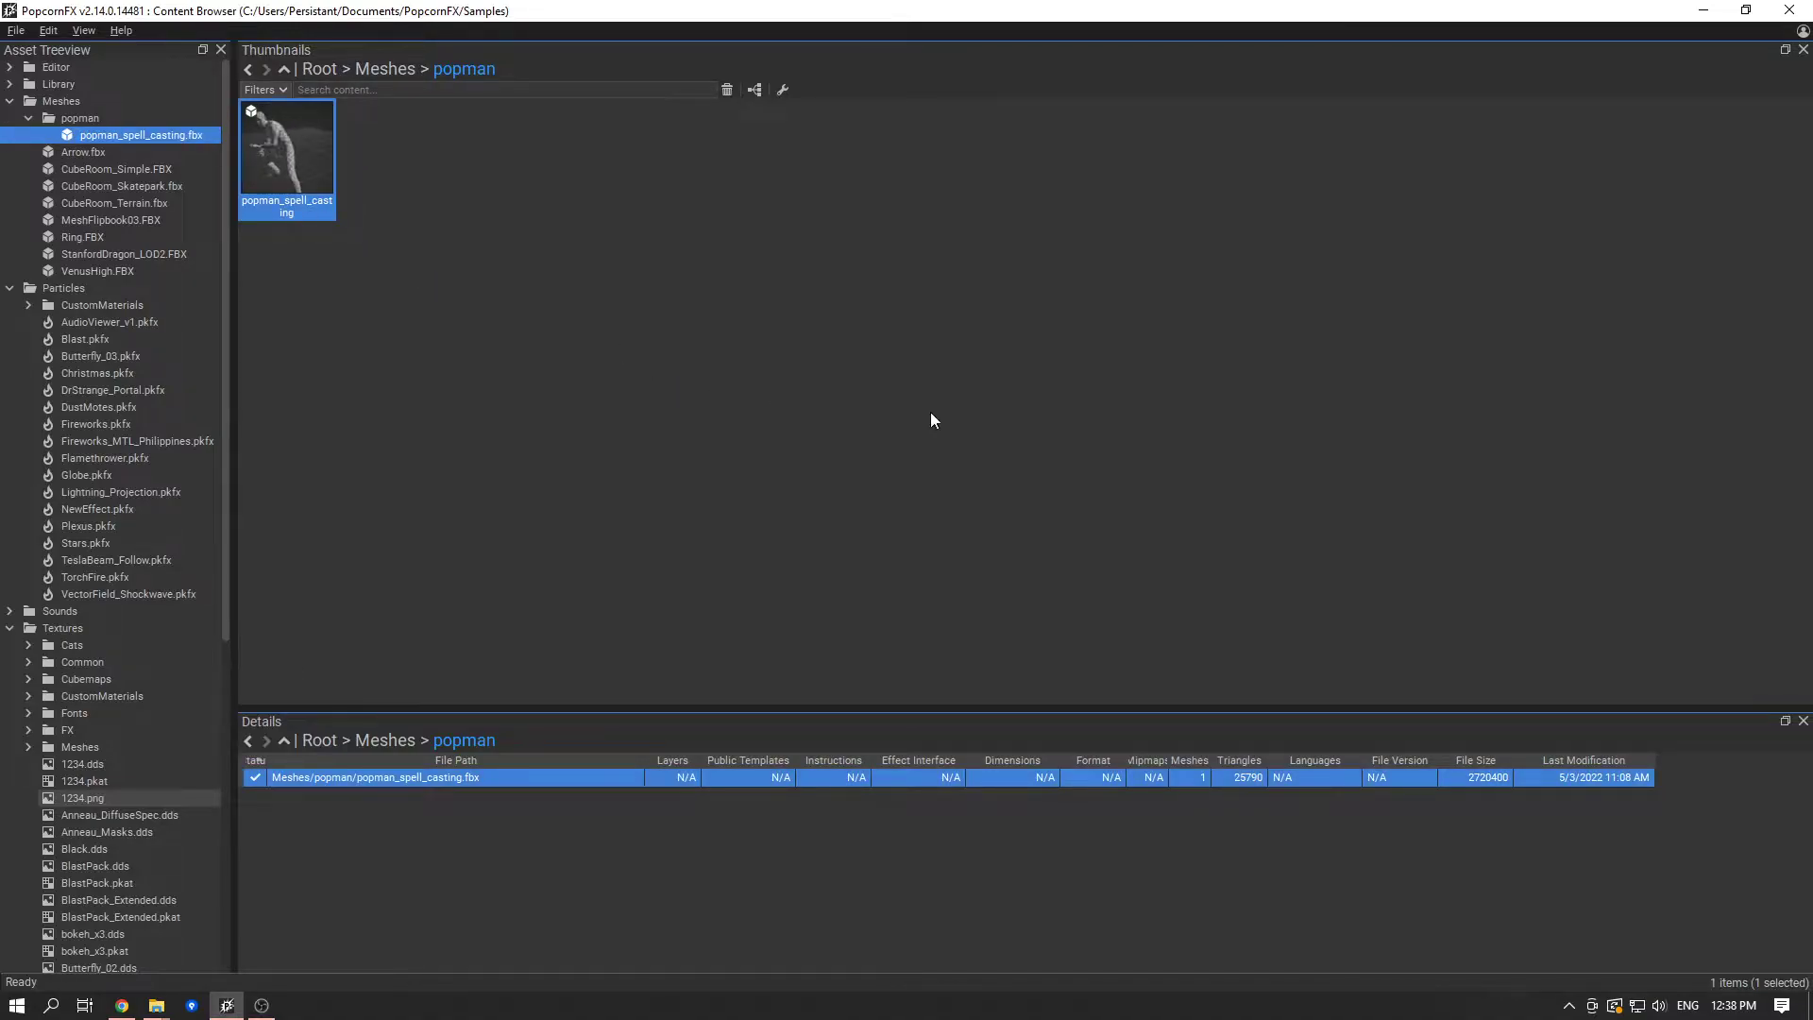
pyautogui.doubleClick(297, 160)
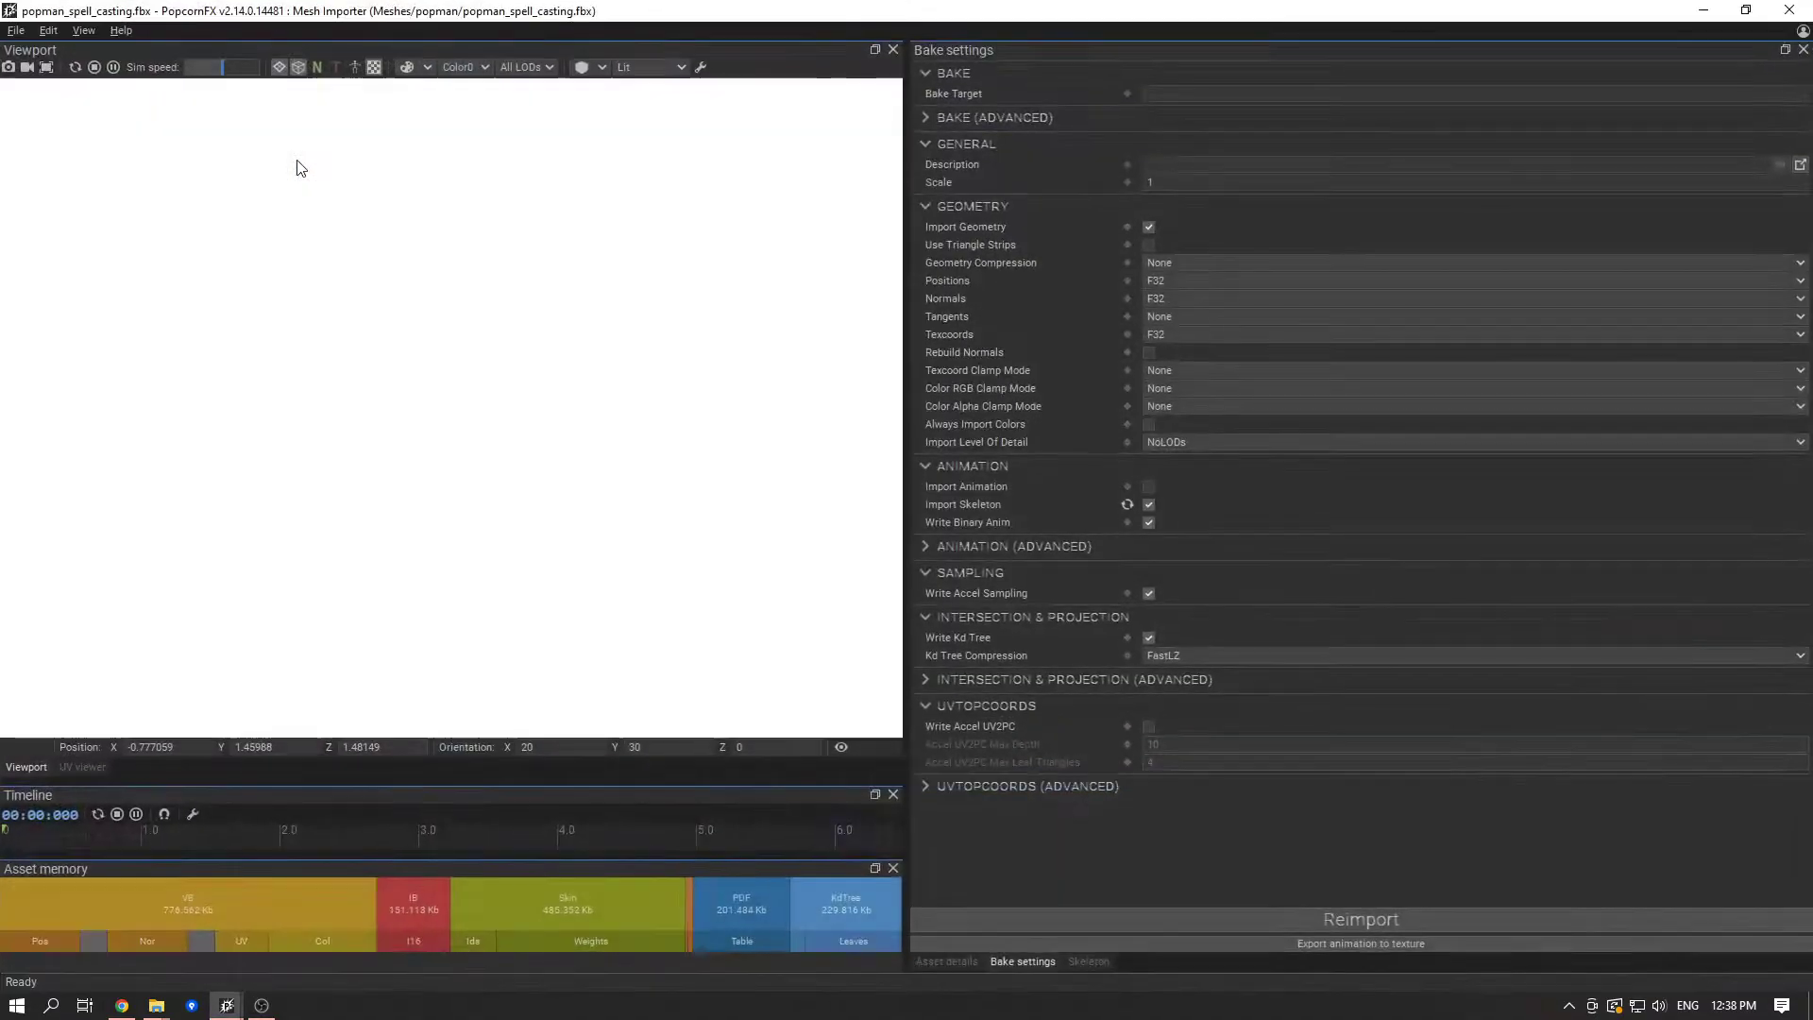
# - Enable Import Animation for the mesh, reimport it and view the animated character from another angle
pyautogui.click(1148, 483)
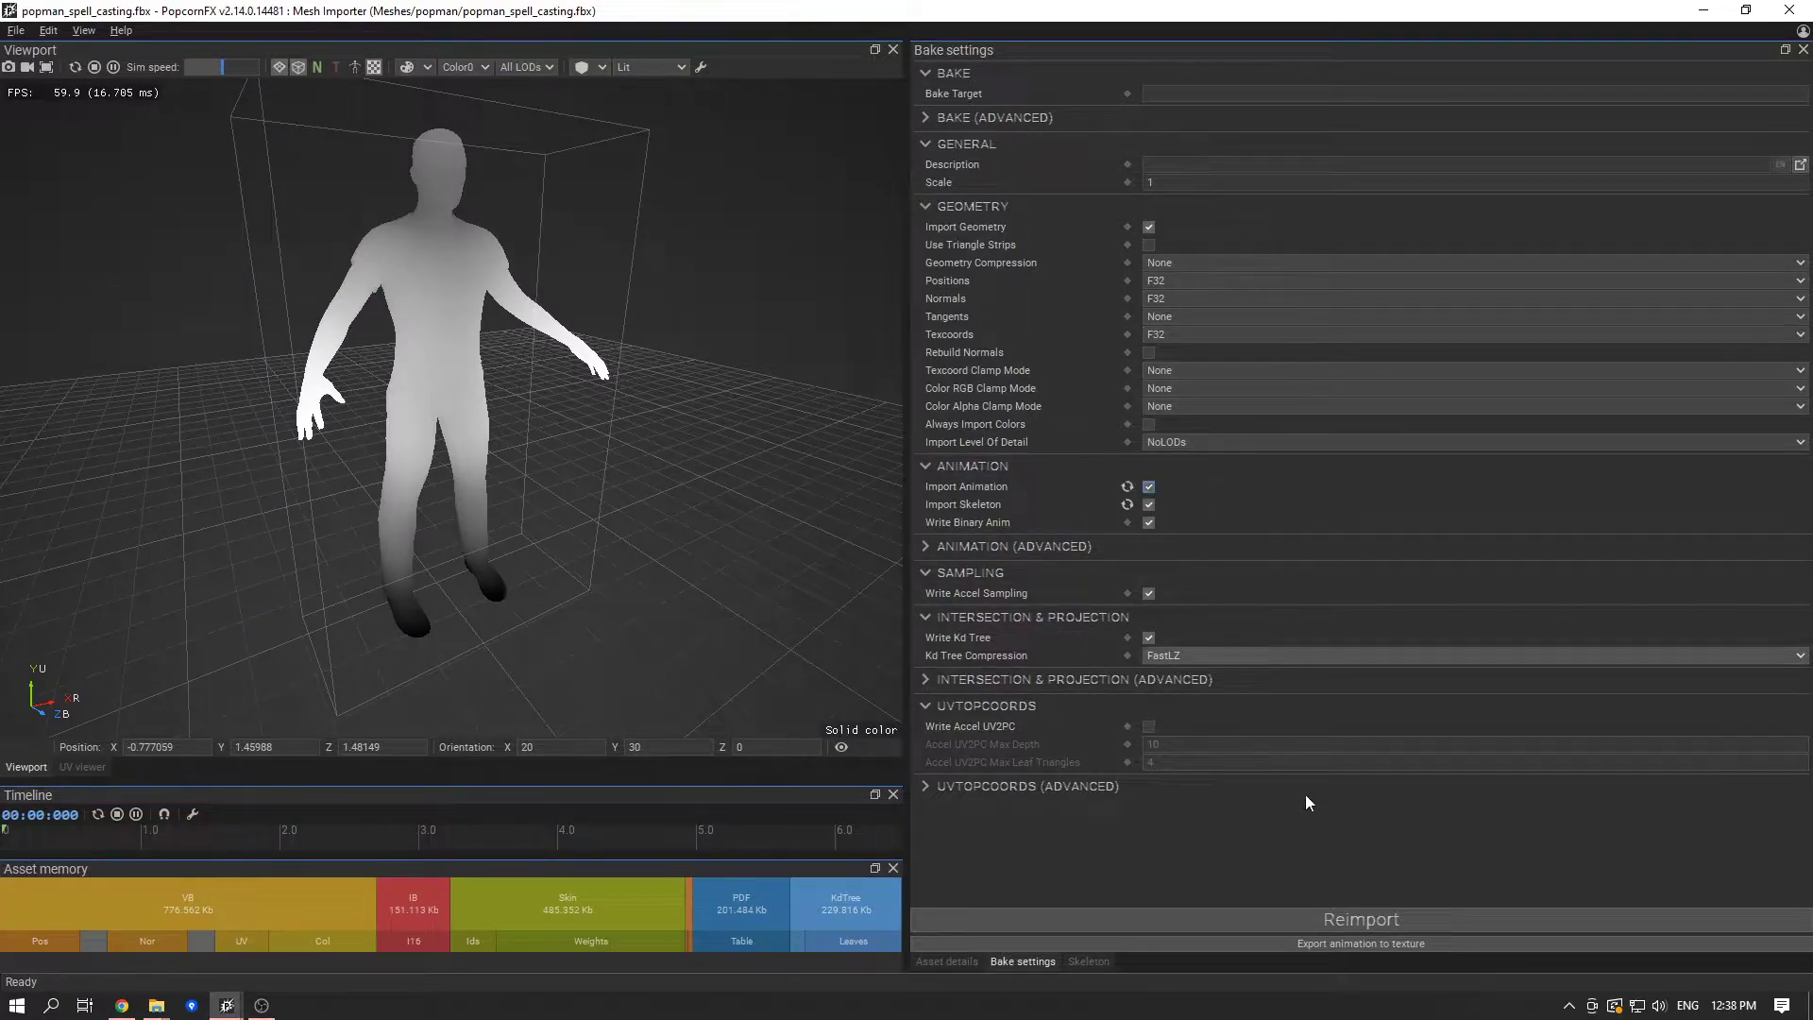
pyautogui.click(1374, 915)
pyautogui.moveTo(417, 527); pyautogui.dragTo(706, 555)
pyautogui.moveTo(714, 563); pyautogui.dragTo(682, 538, button='middle')
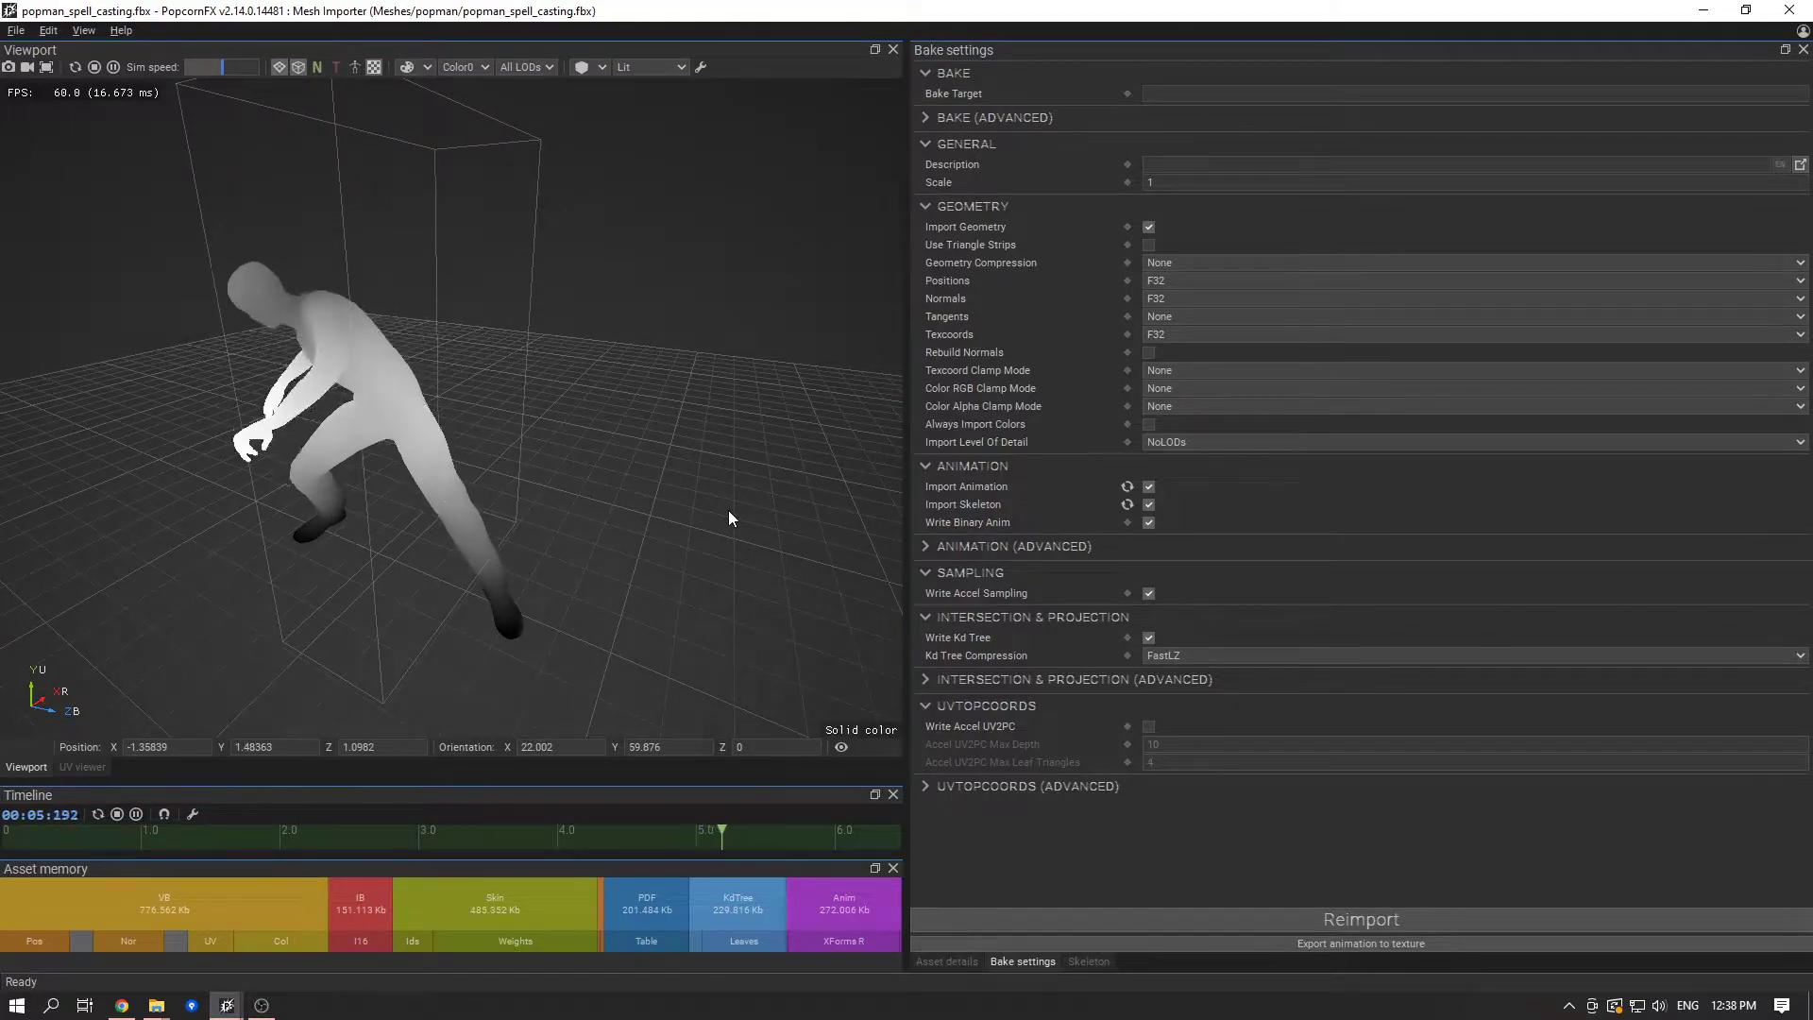
# - Disable Import Animation for the mesh, reimport it and close the mesh editor
pyautogui.click(1150, 487)
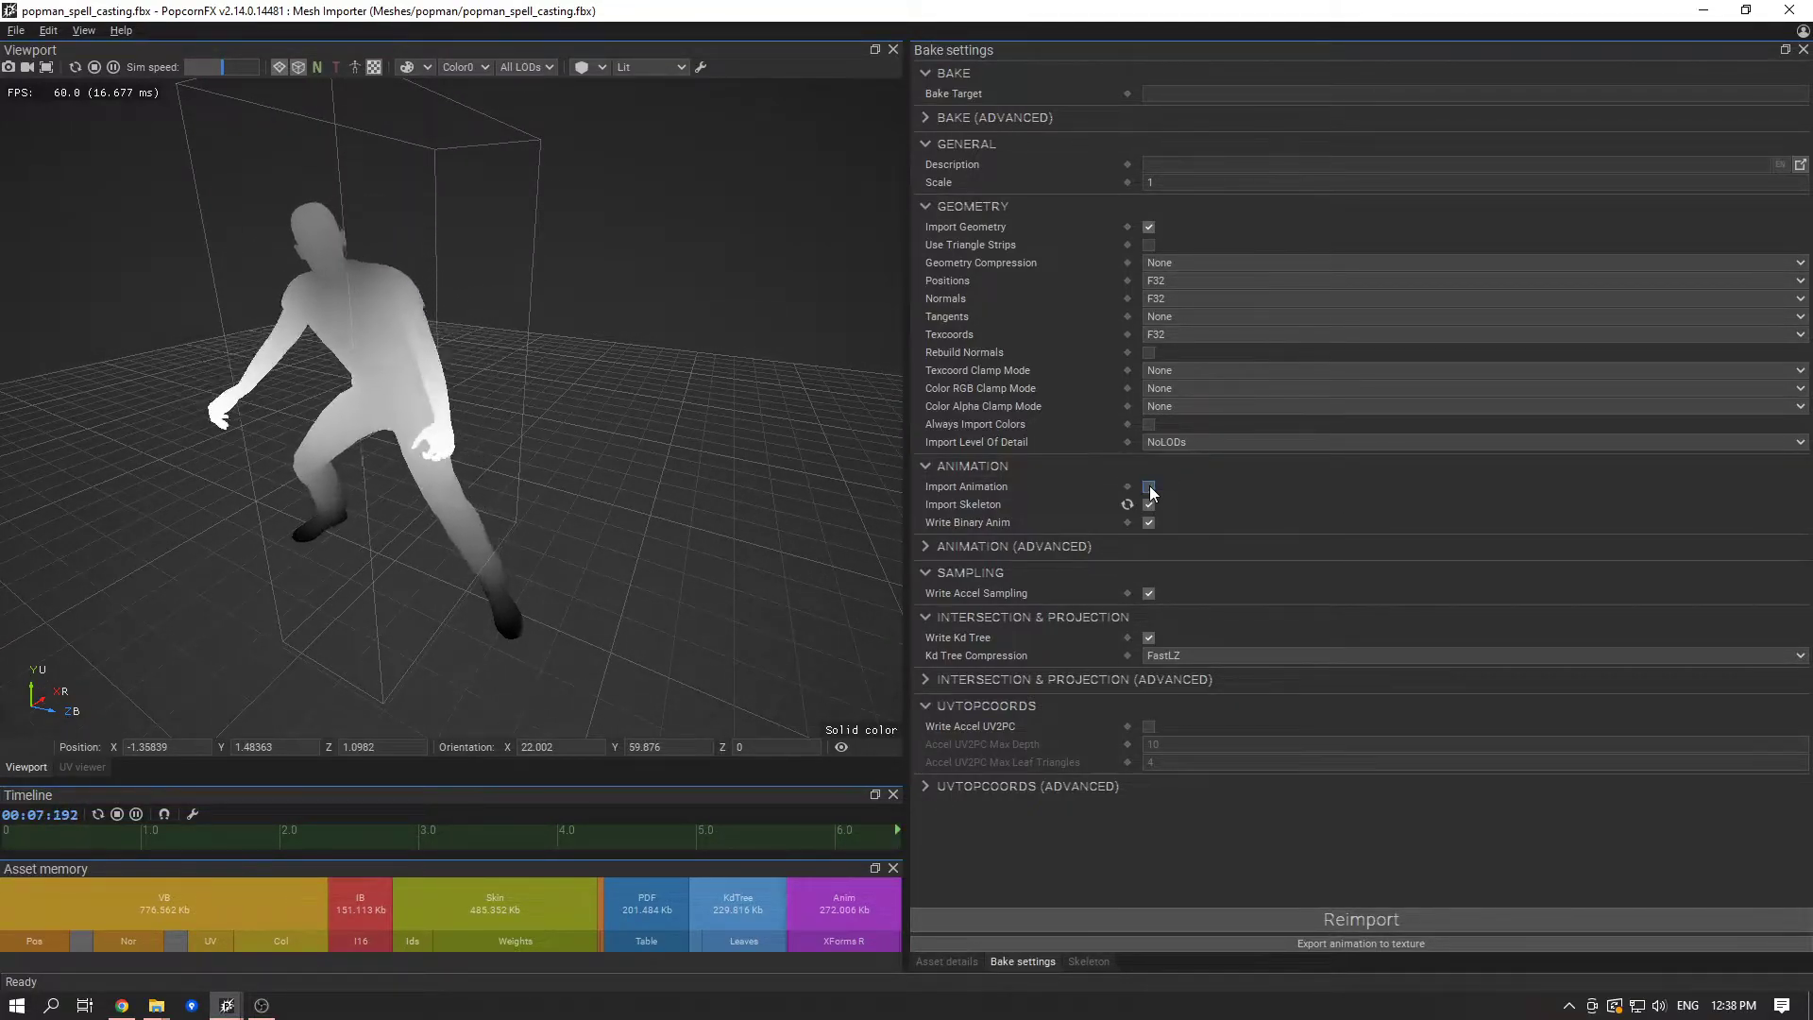
pyautogui.click(1227, 918)
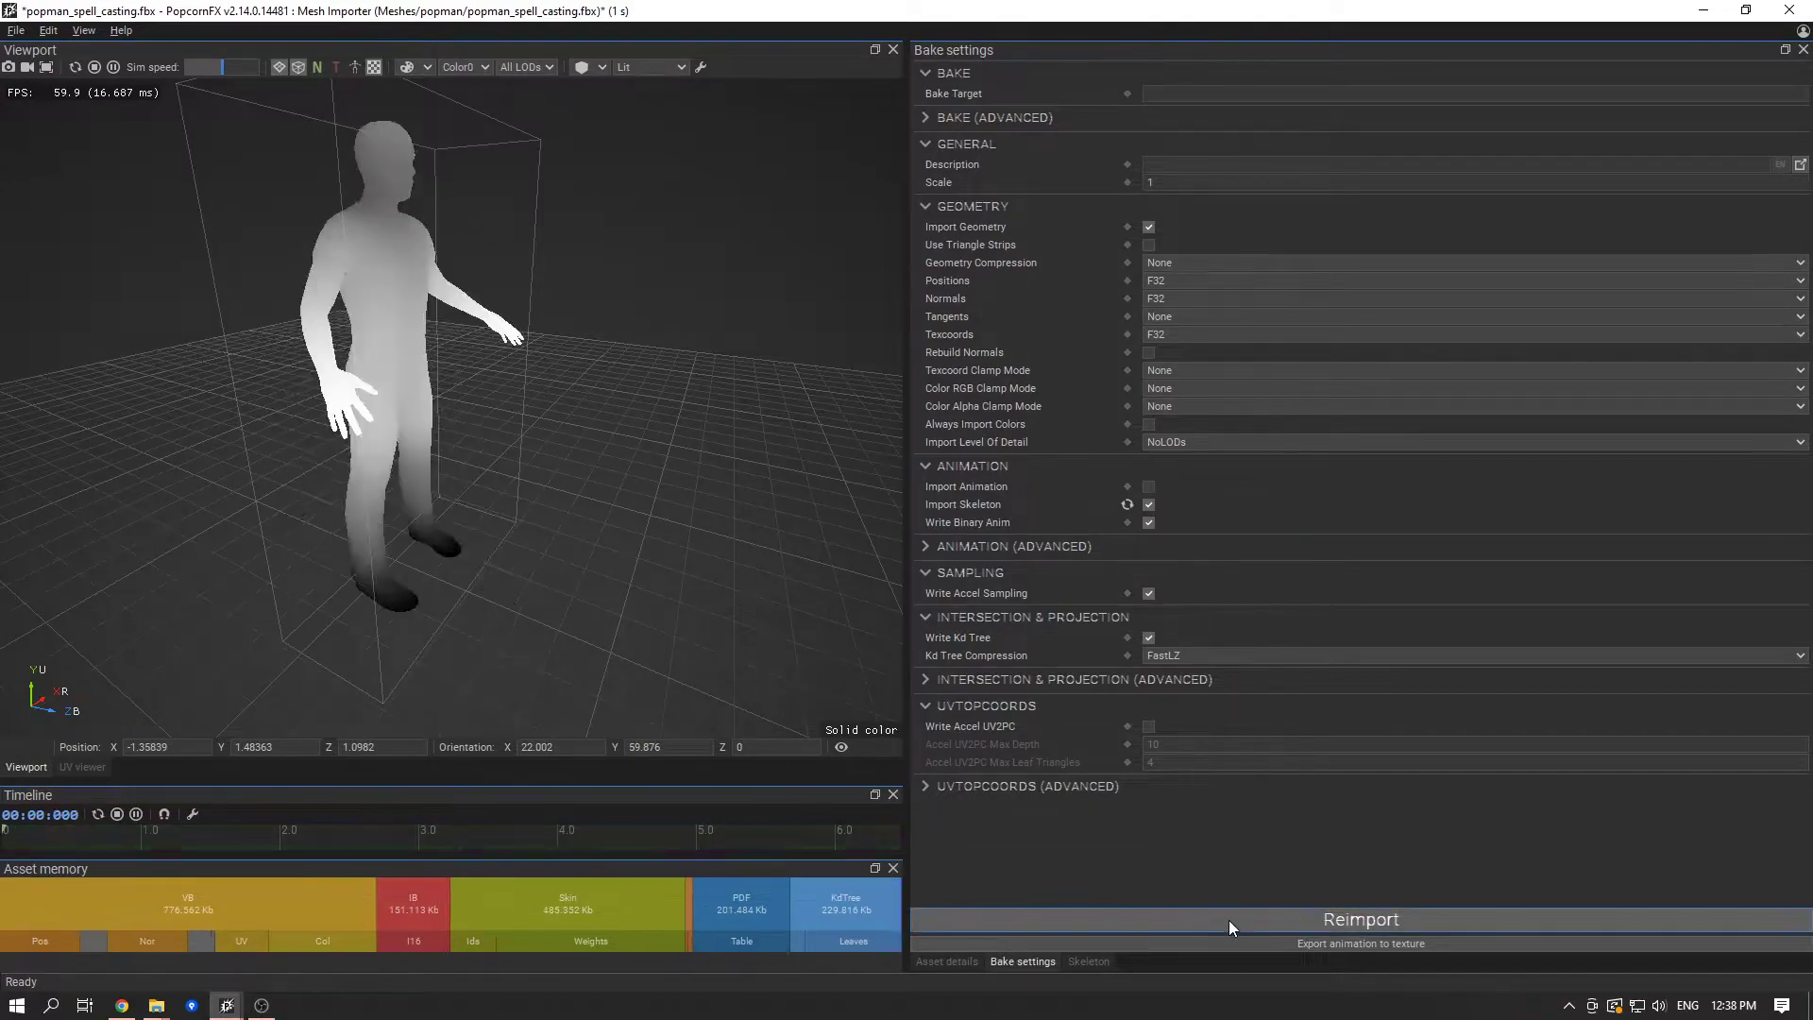
pyautogui.moveTo(567, 545); pyautogui.dragTo(344, 523, button='middle')
pyautogui.moveTo(430, 460); pyautogui.dragTo(502, 531, button='middle')
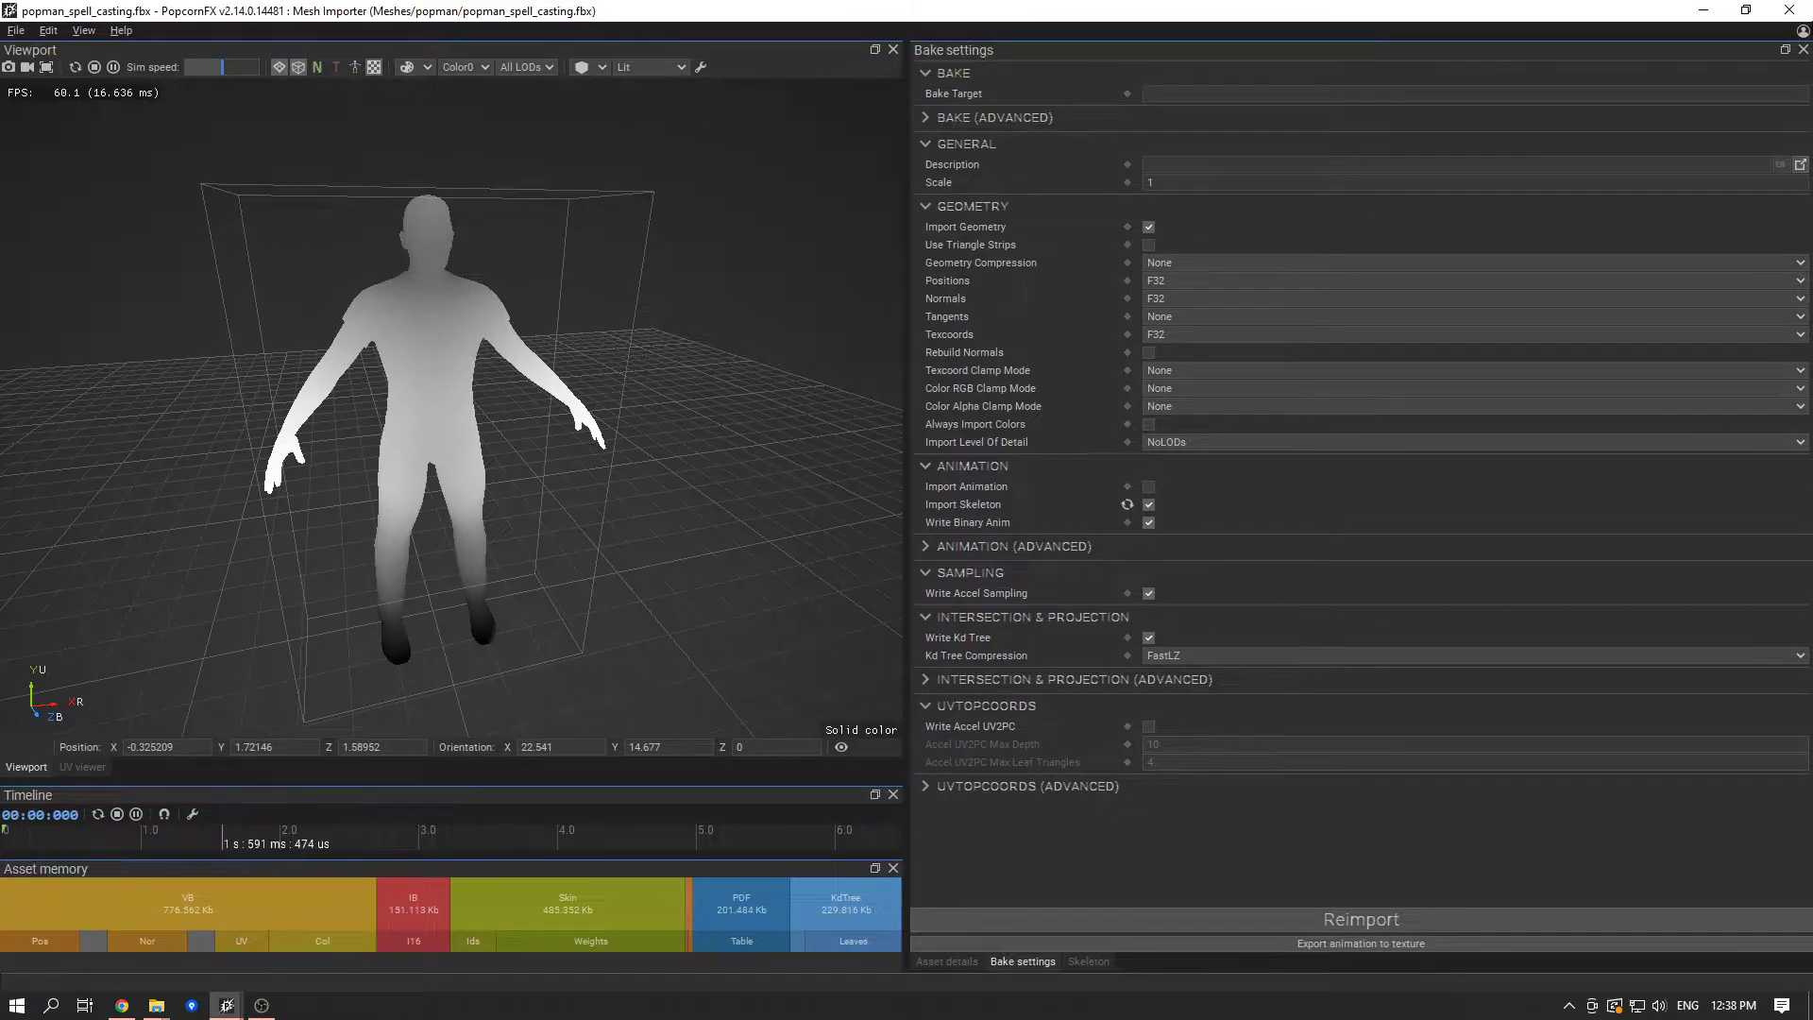
pyautogui.click(1789, 10)
# - Show the popman_spell_casting mesh file in its folder in File Explorer
pyautogui.rightClick(289, 149)
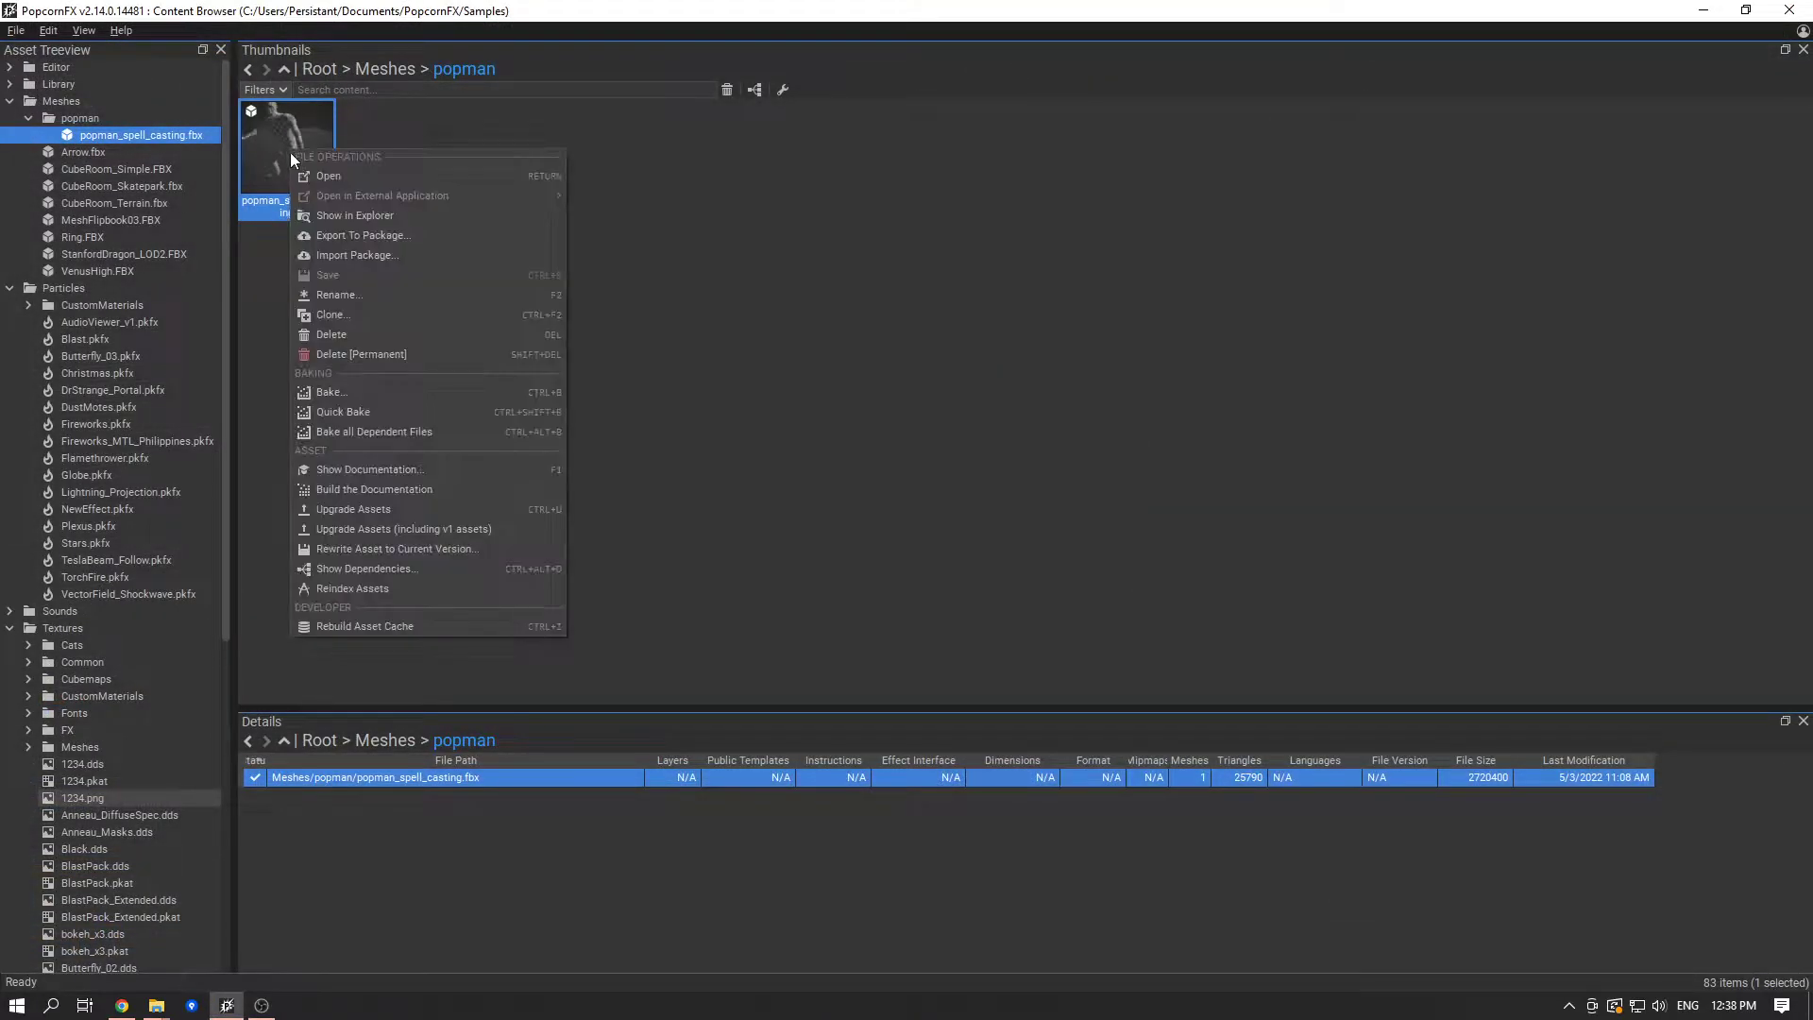
pyautogui.click(345, 210)
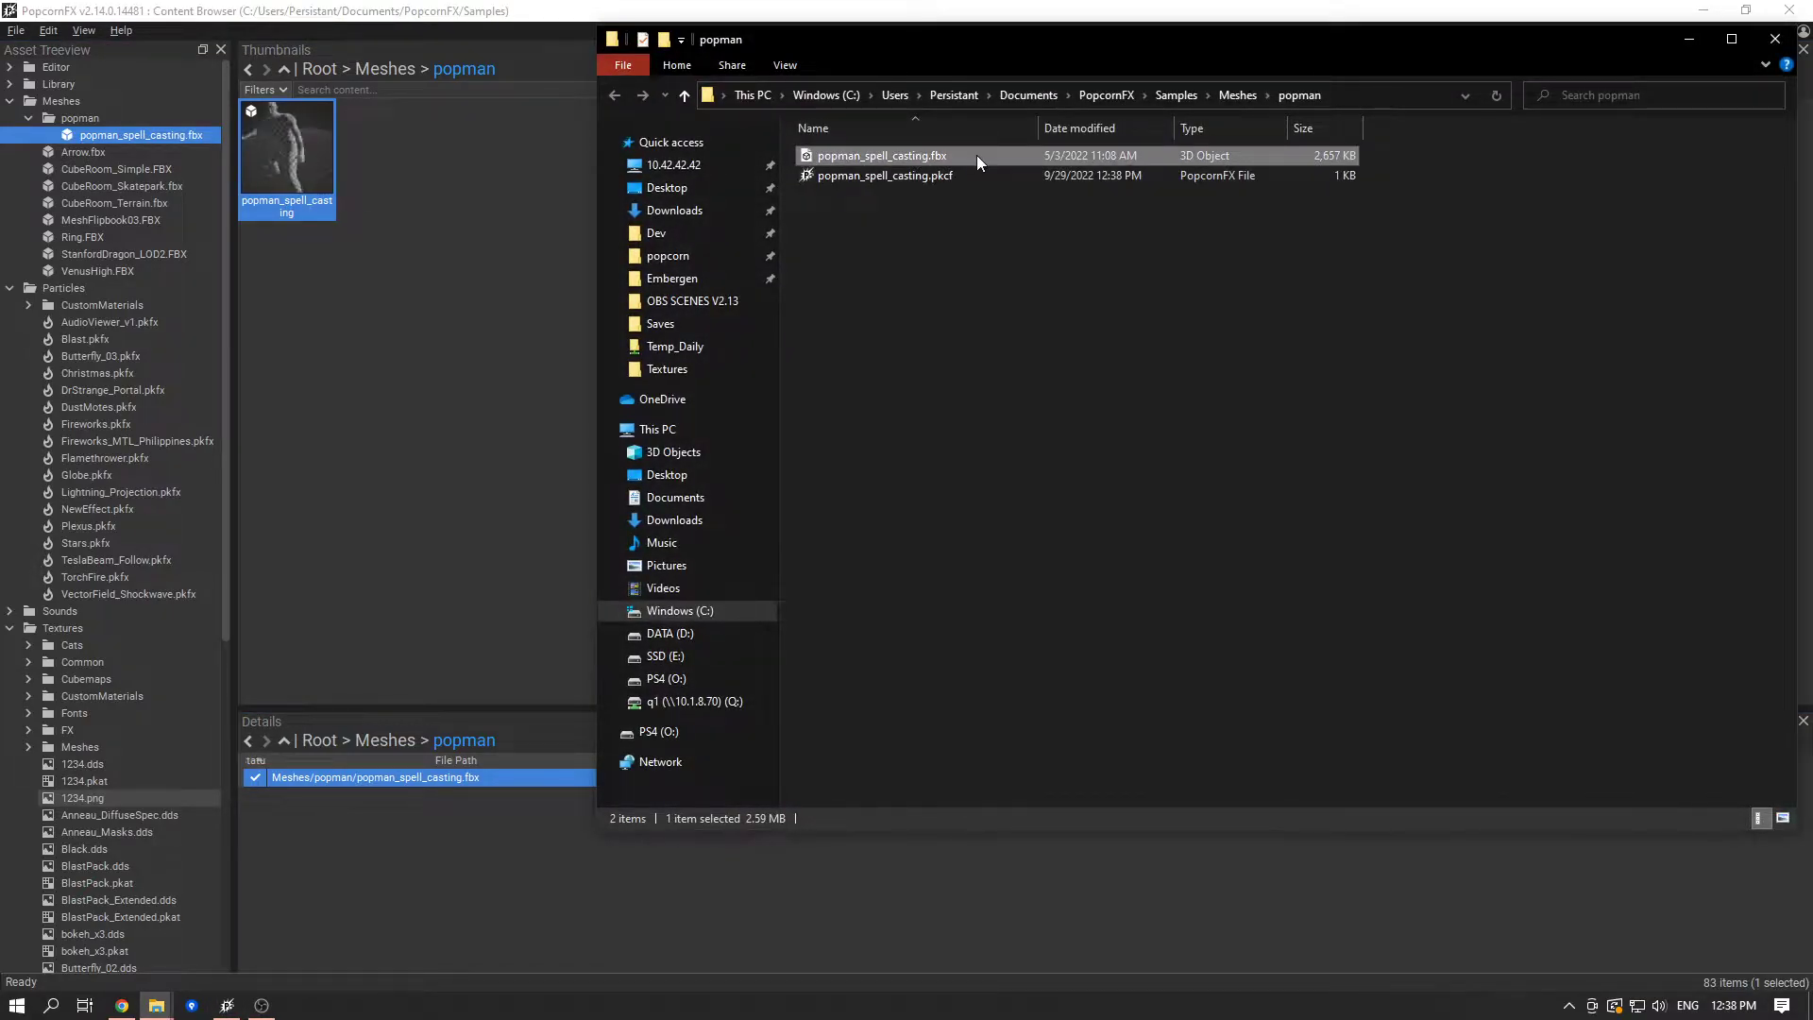
# - Switch to Mixamo in the maximized browser and preview Wave Hip Hop Dance and Breakdance Freeze Var 2 on the character
pyautogui.click(122, 1006)
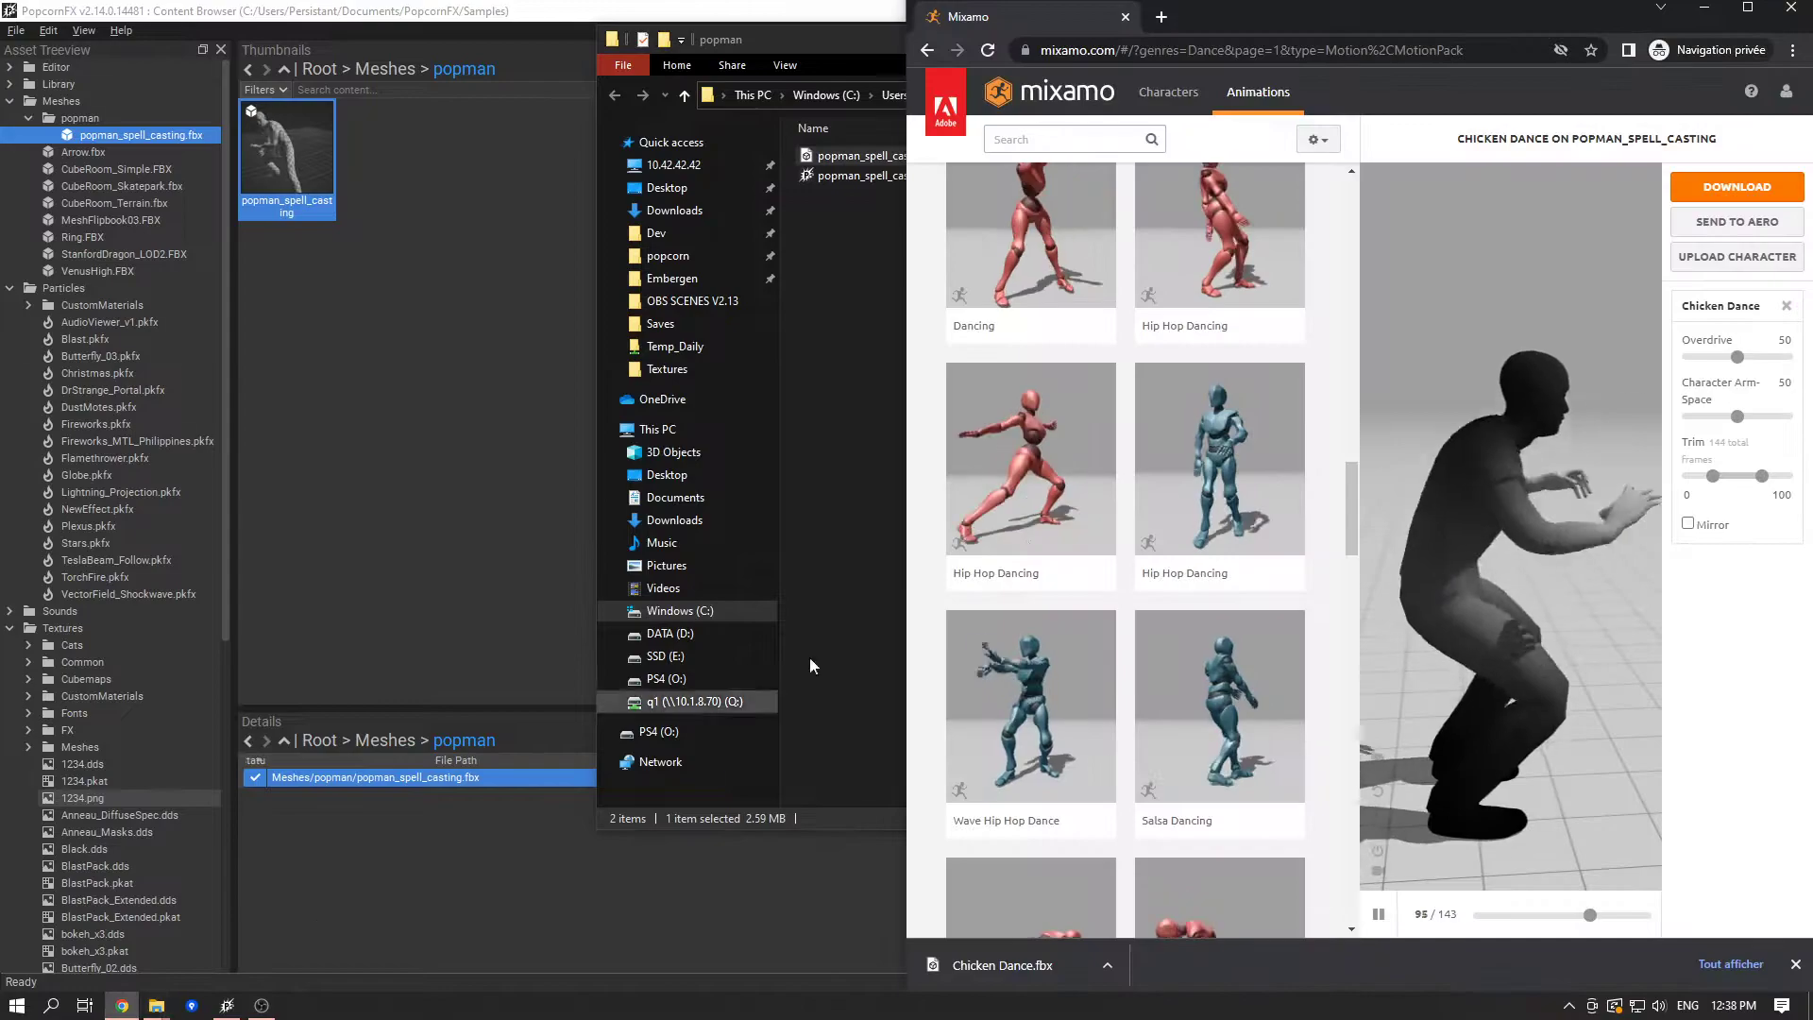
pyautogui.click(1746, 8)
pyautogui.click(430, 374)
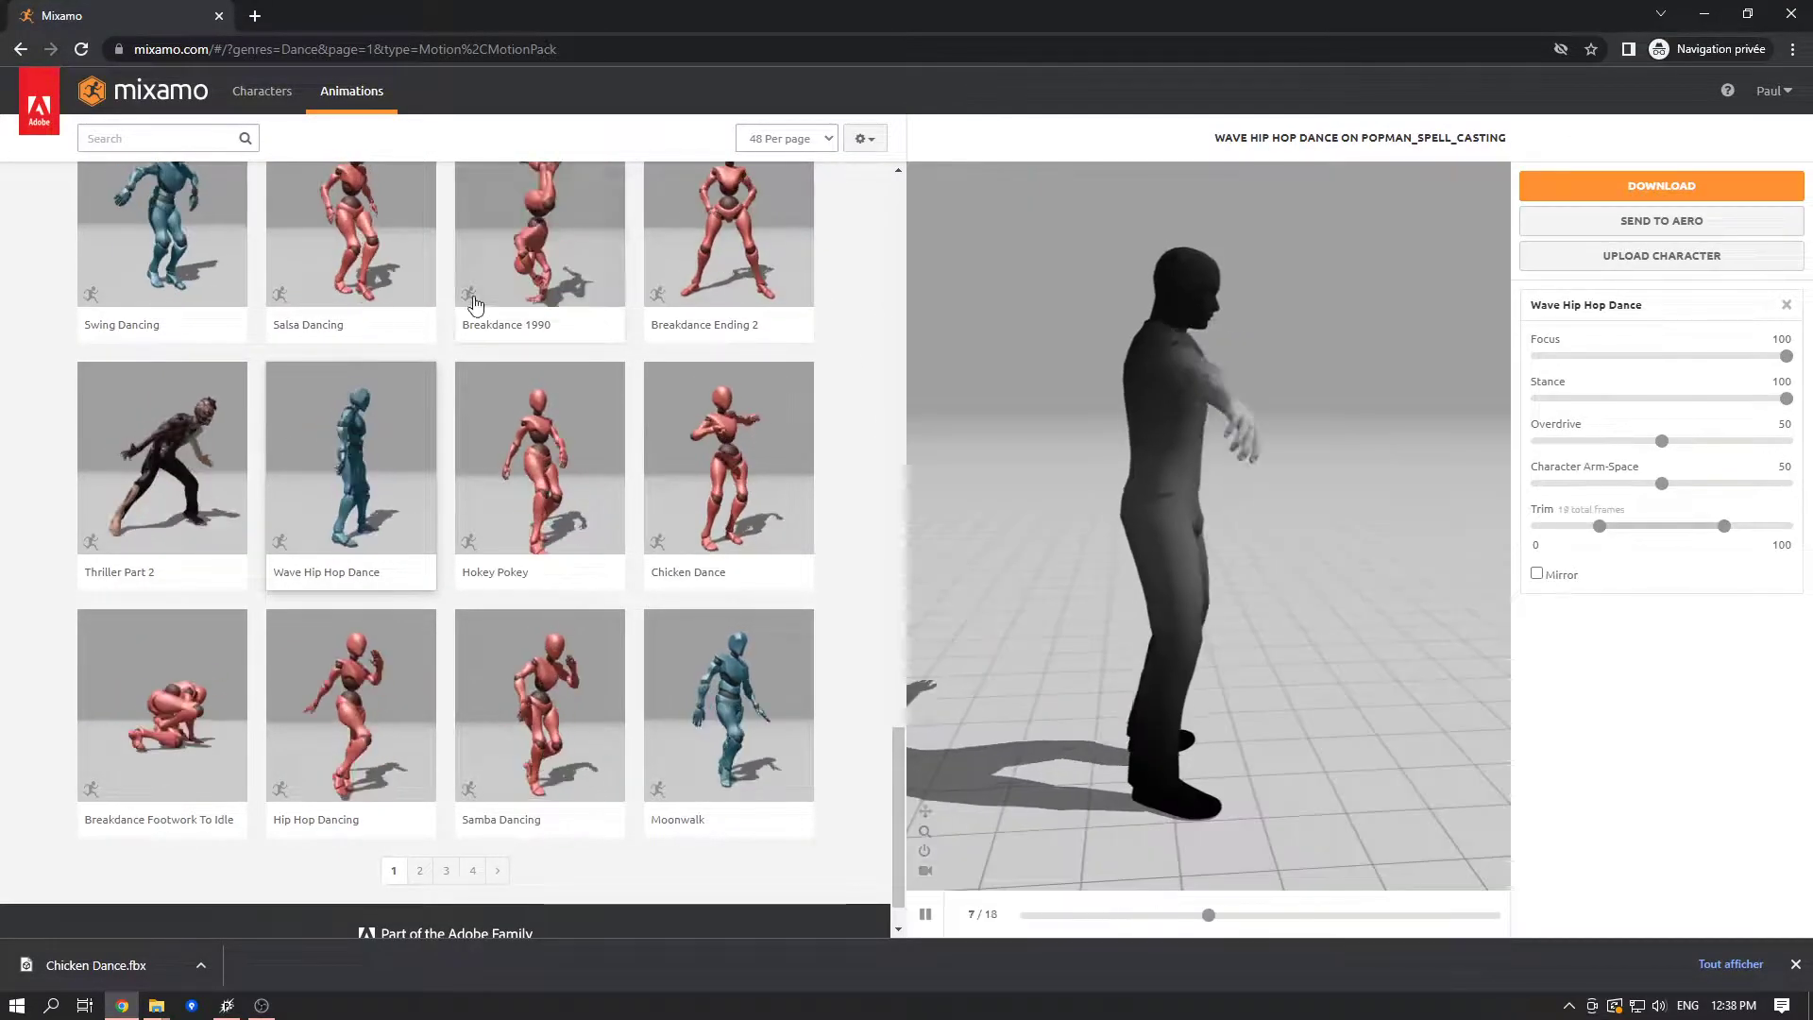
pyautogui.scroll(3, 568, 349)
pyautogui.click(567, 349)
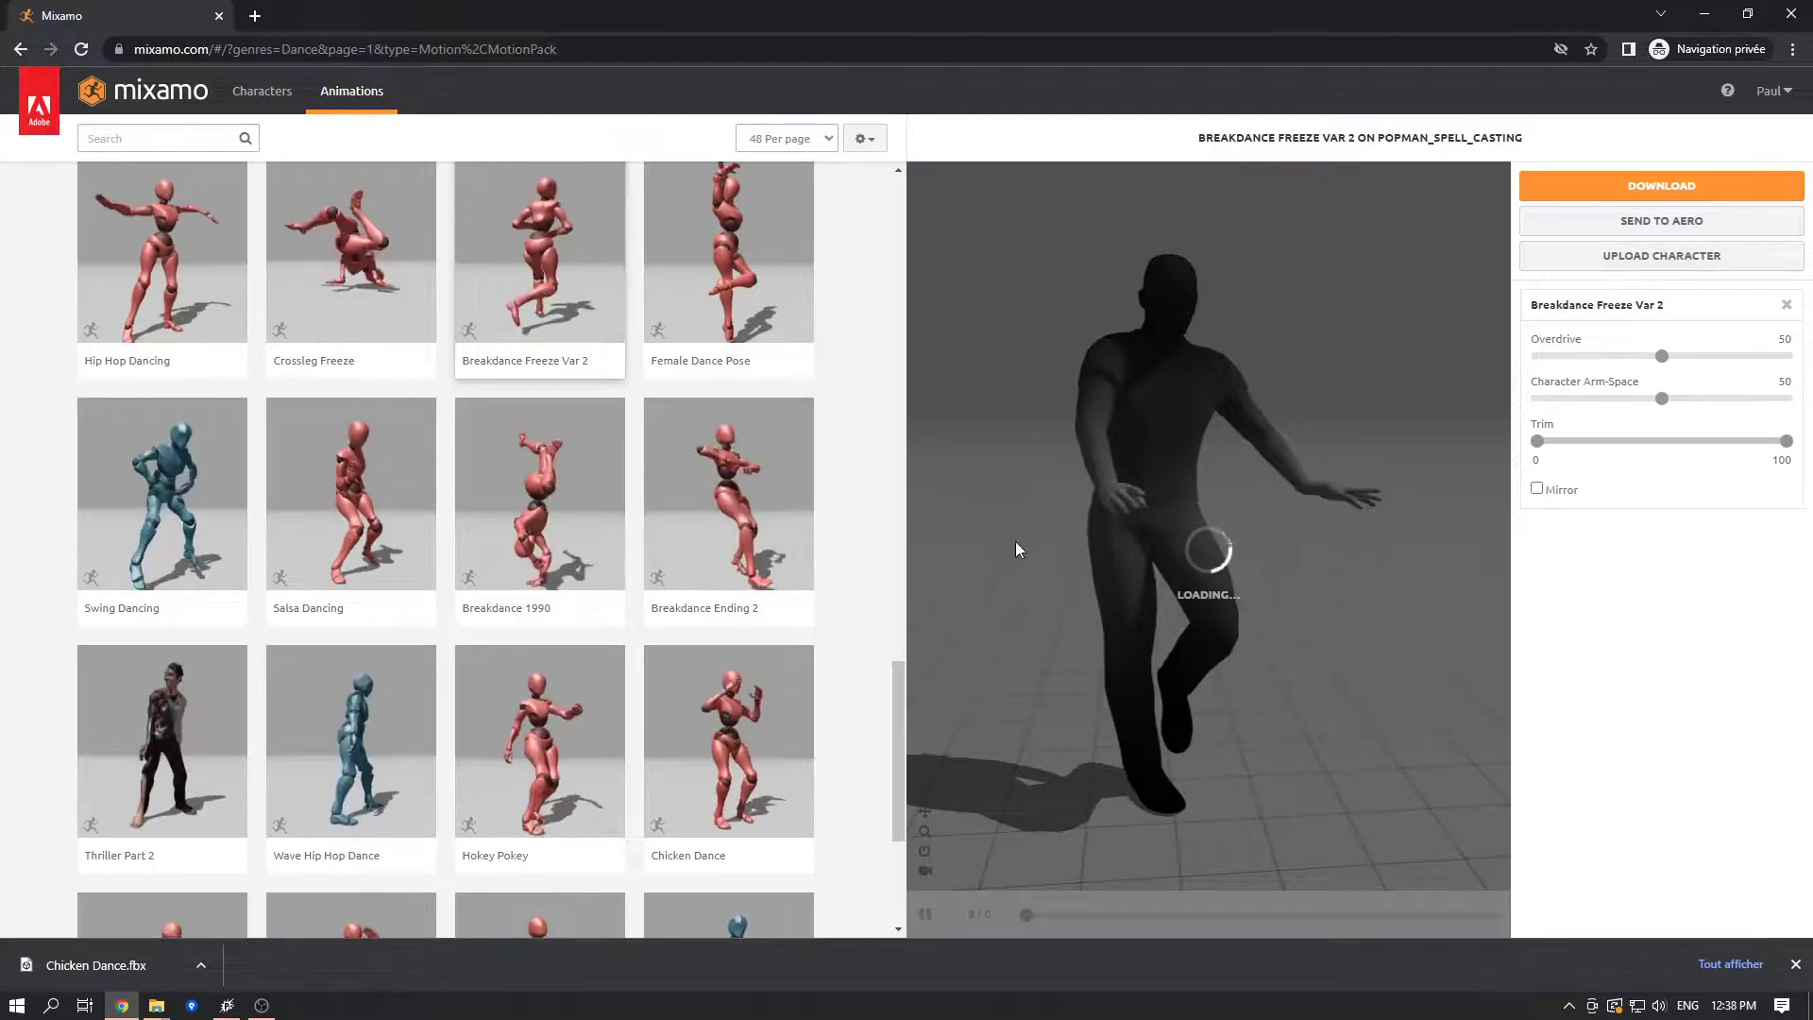
# - View the character upload dialog and dismiss it without uploading a file
pyautogui.click(1690, 255)
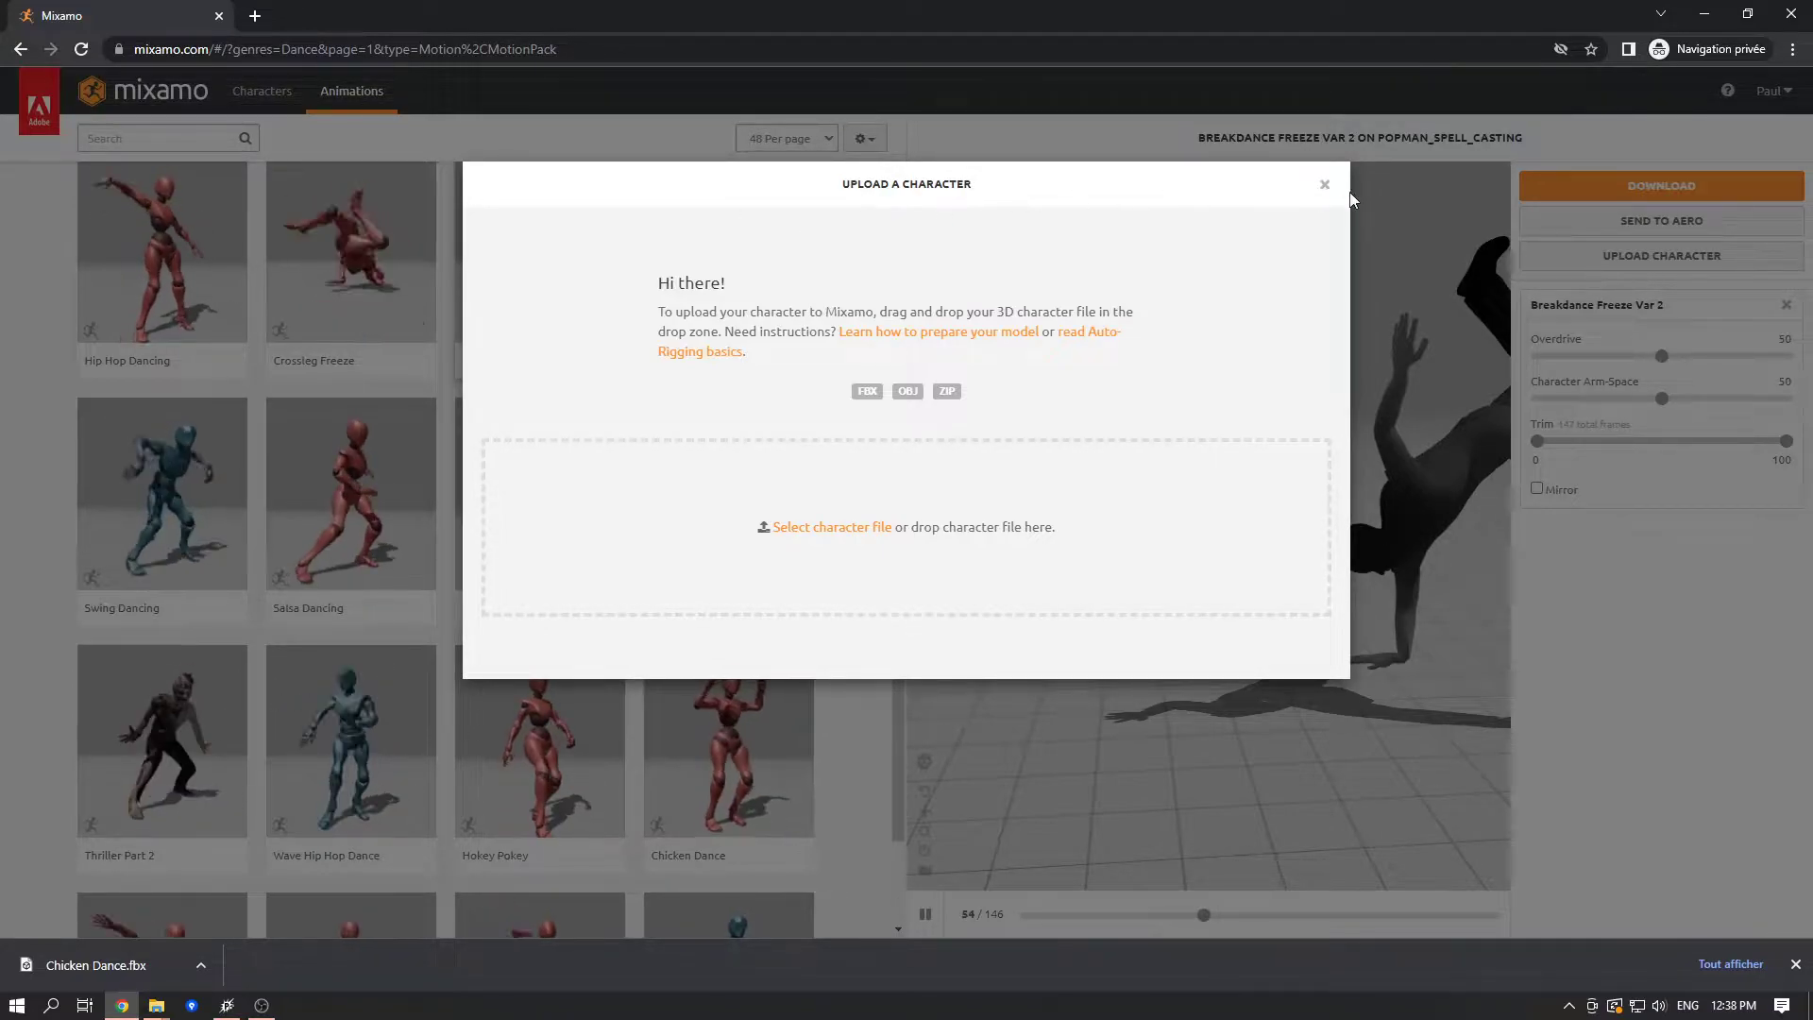
pyautogui.click(1324, 185)
# - Browse the Dance genre animations and apply Chicken Dance to the popman_spell_casting character
pyautogui.scroll(-4, 651, 675)
pyautogui.scroll(4, 635, 659)
pyautogui.scroll(10, 636, 659)
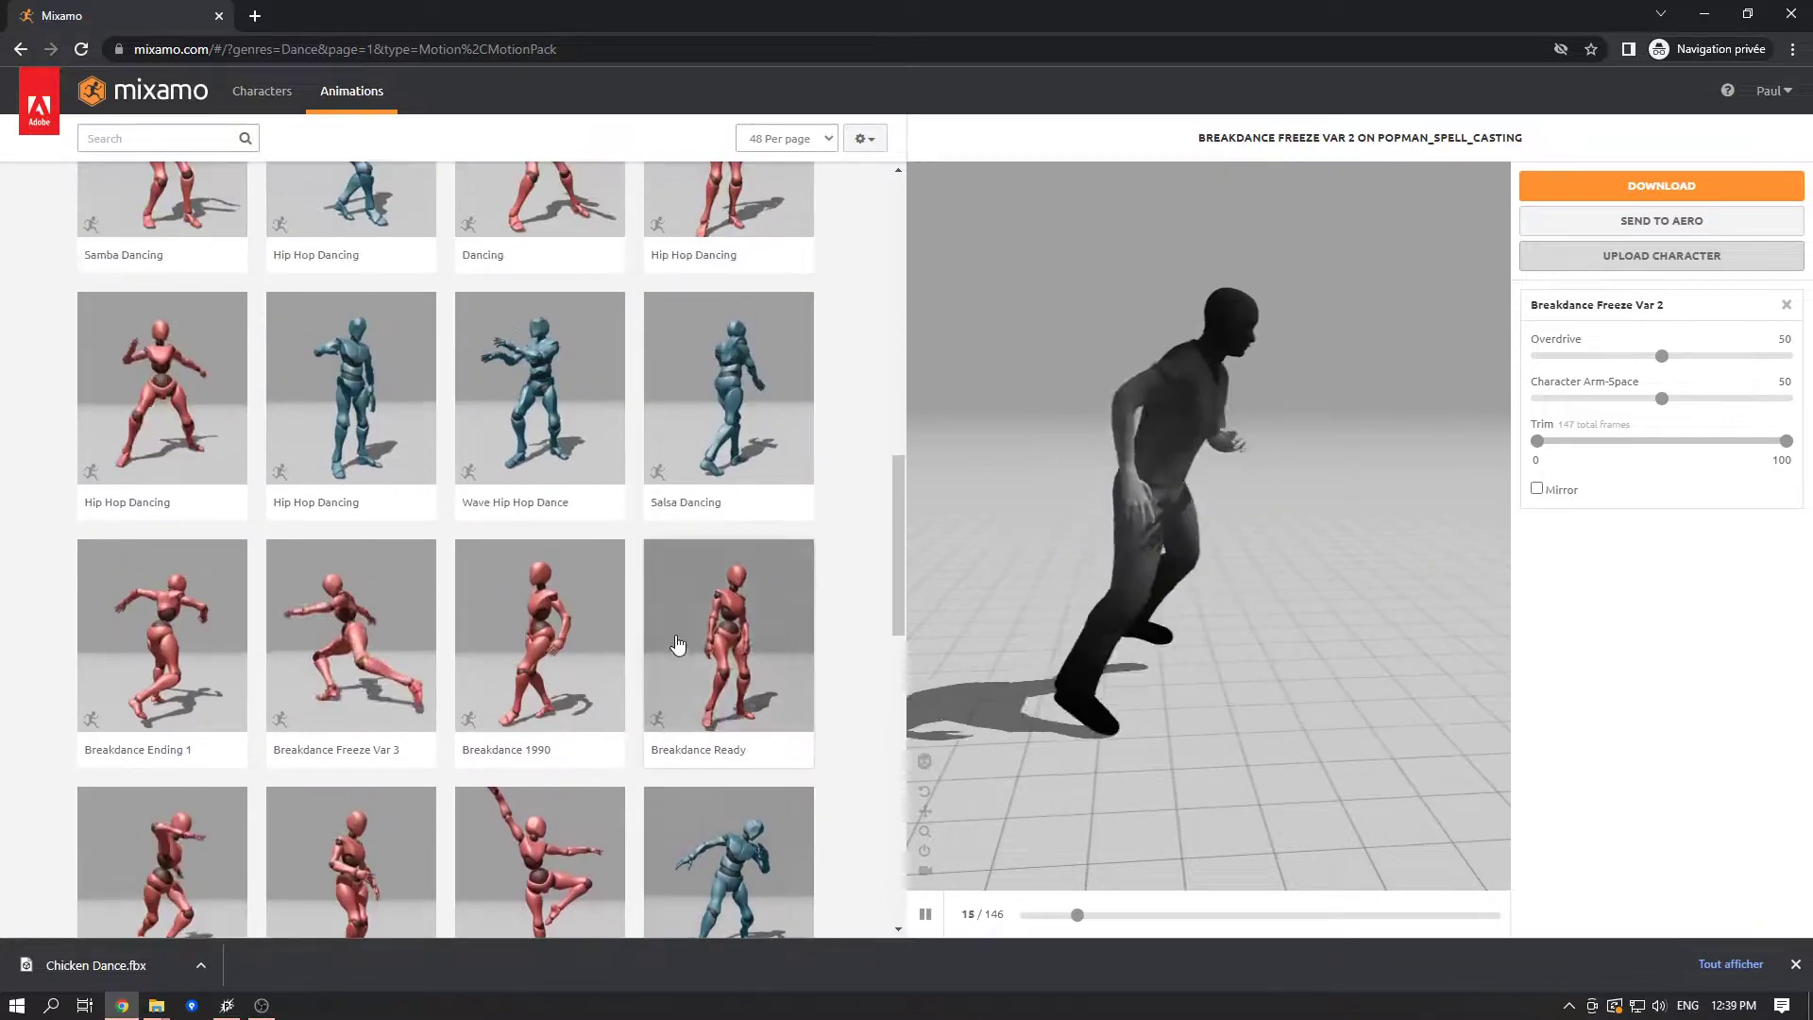
pyautogui.scroll(8, 693, 590)
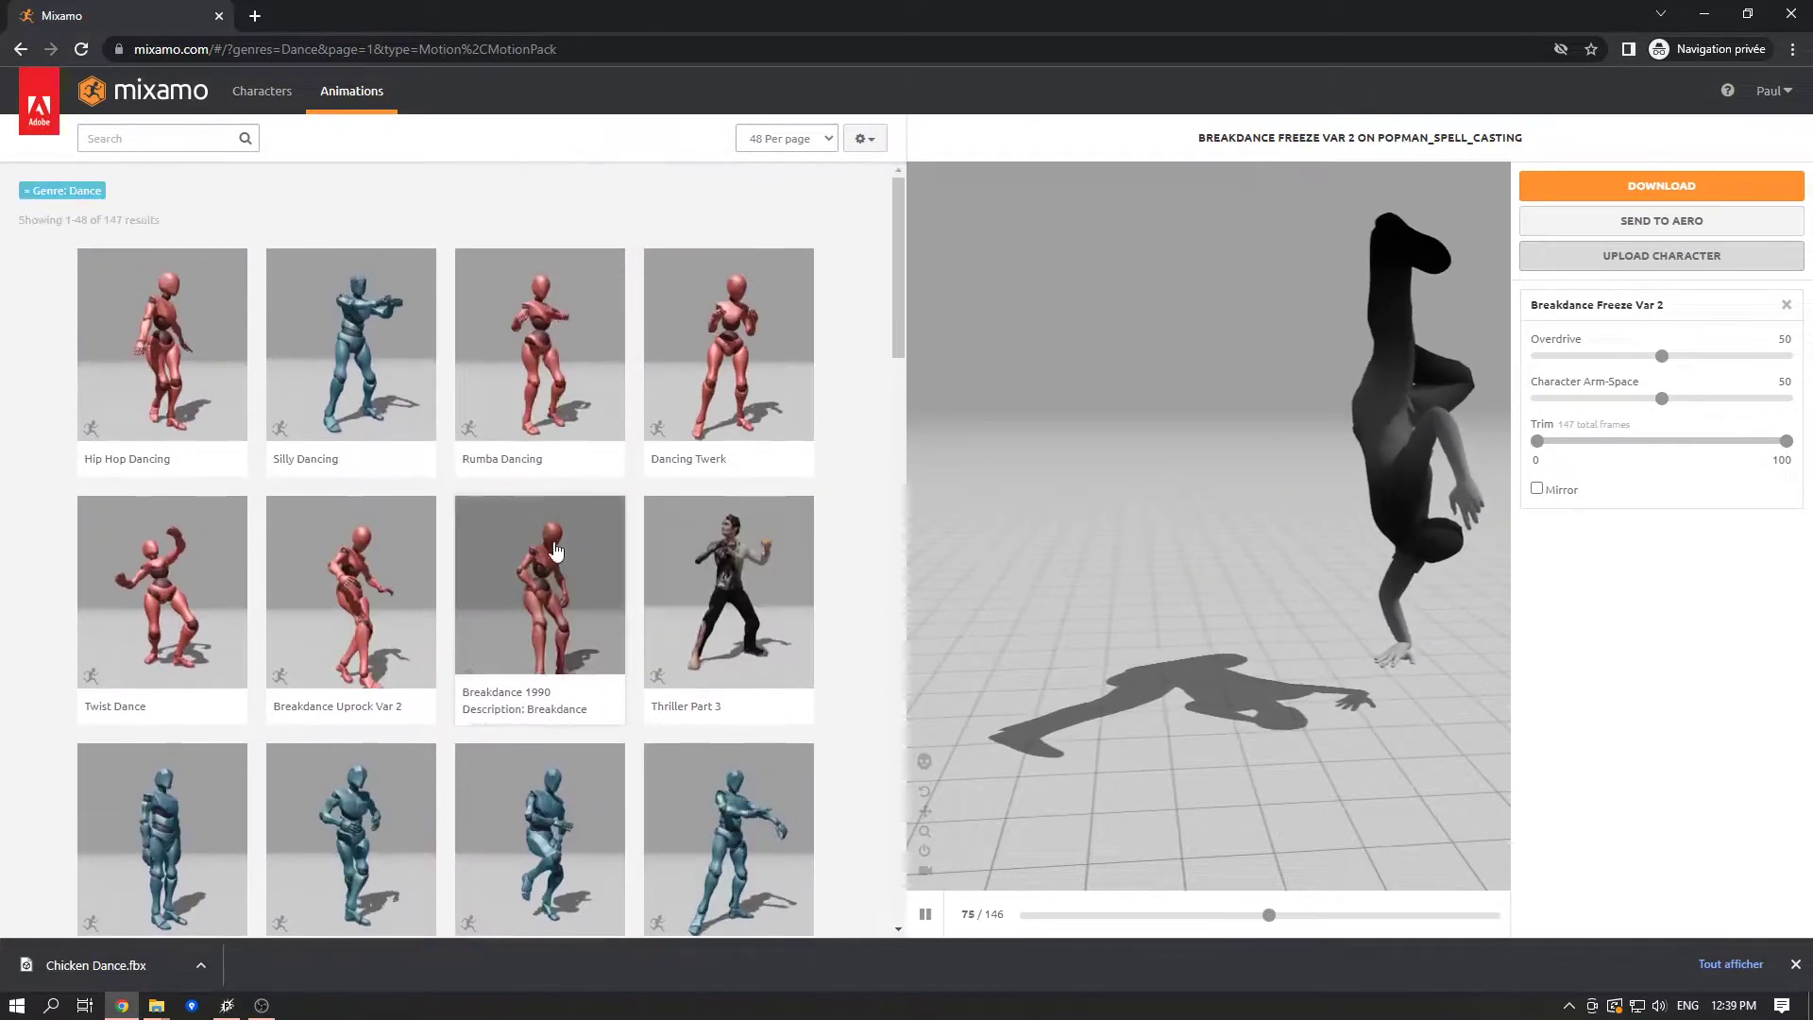
pyautogui.scroll(-15, 506, 481)
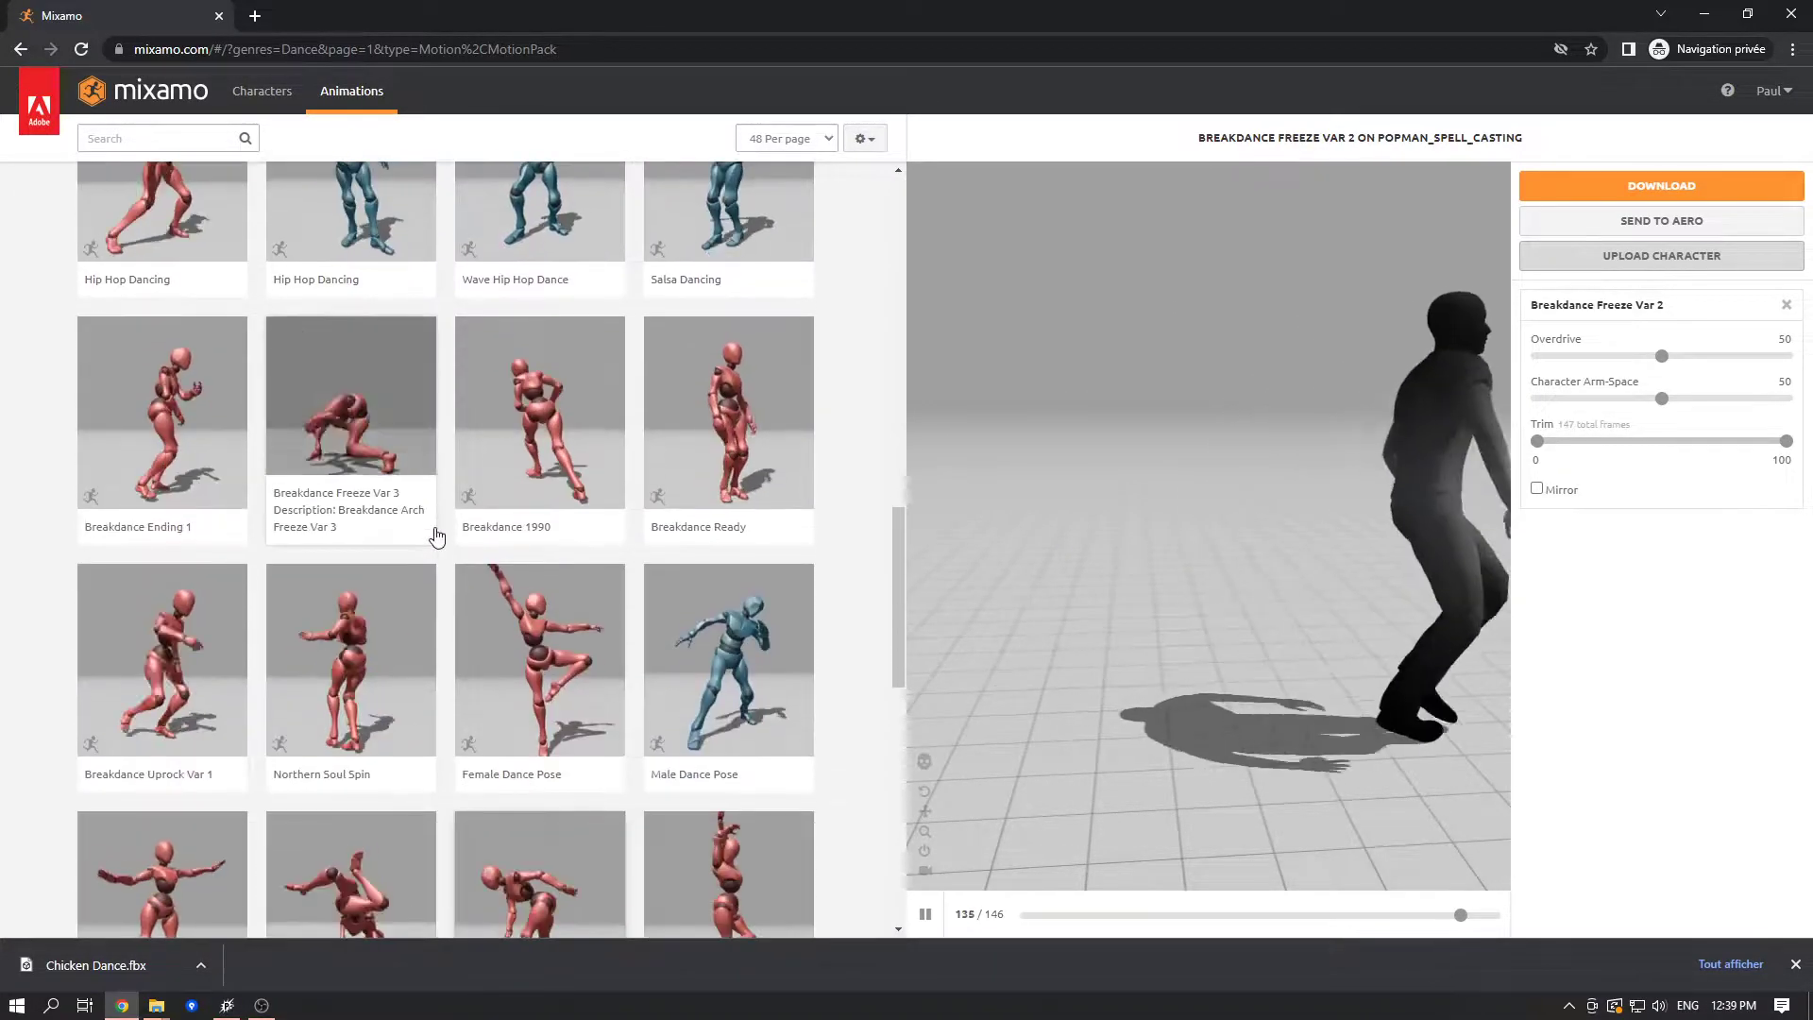
pyautogui.scroll(-6, 443, 543)
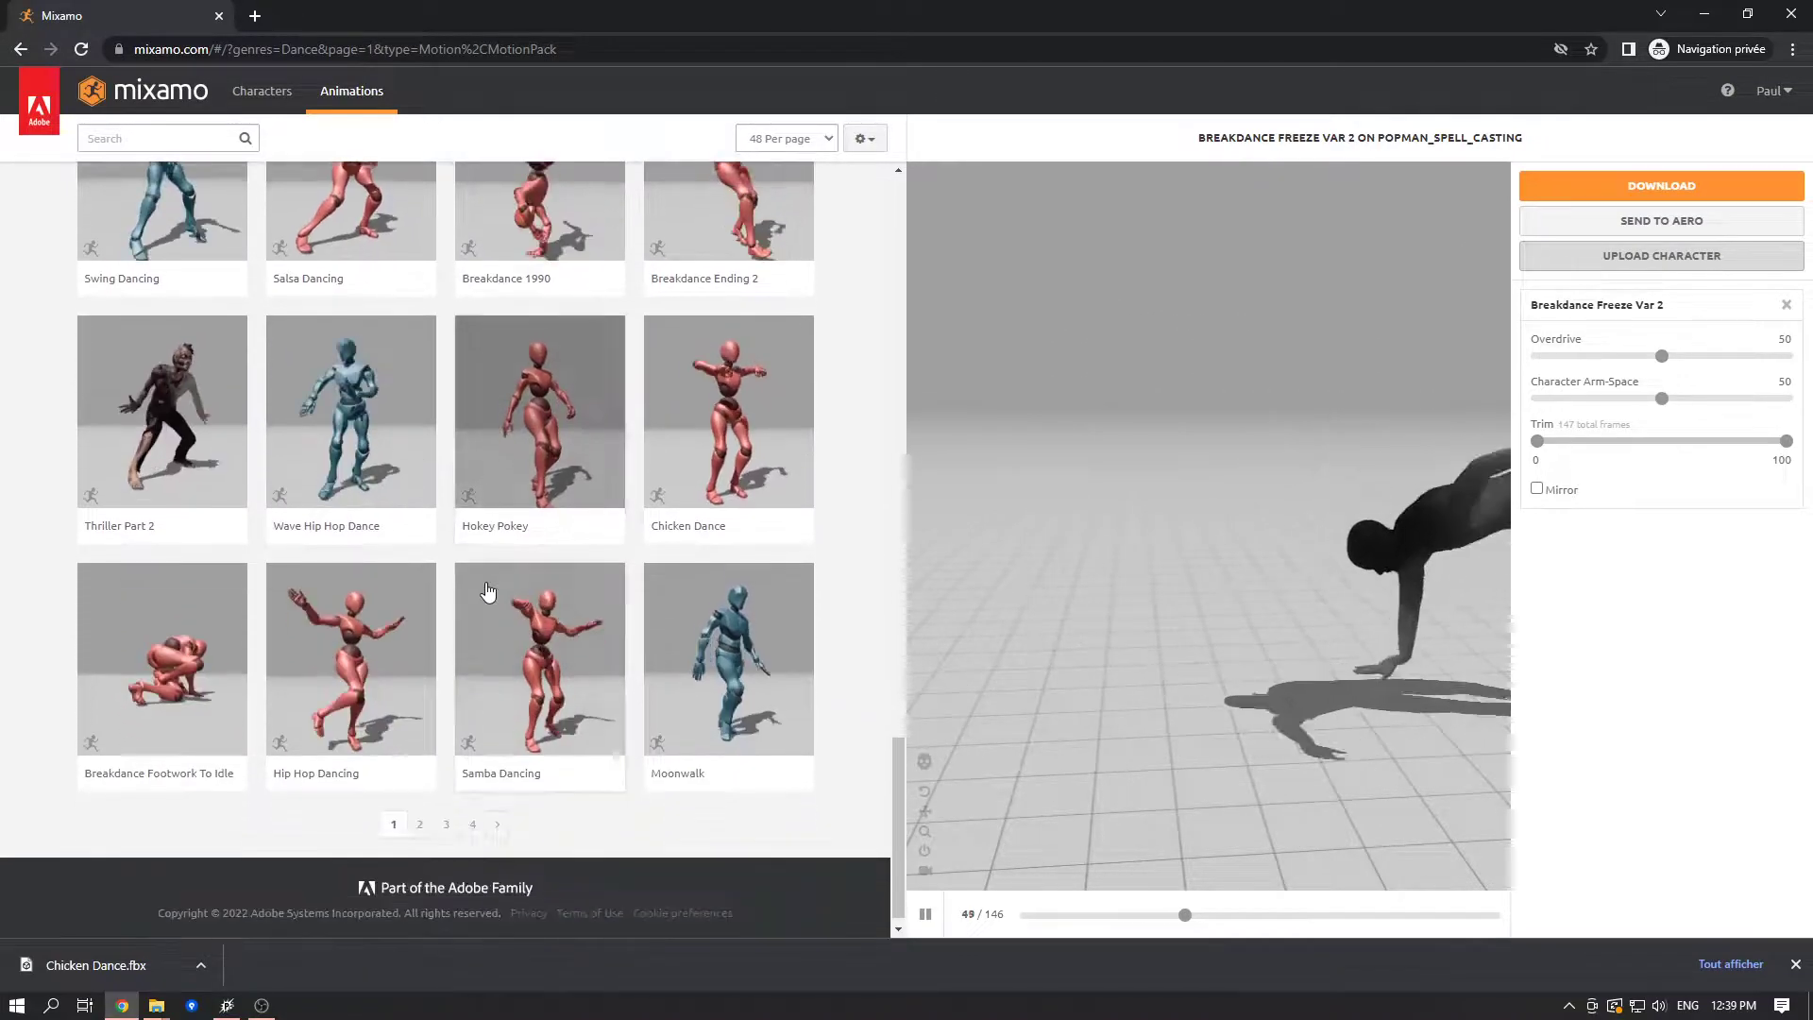
pyautogui.click(741, 401)
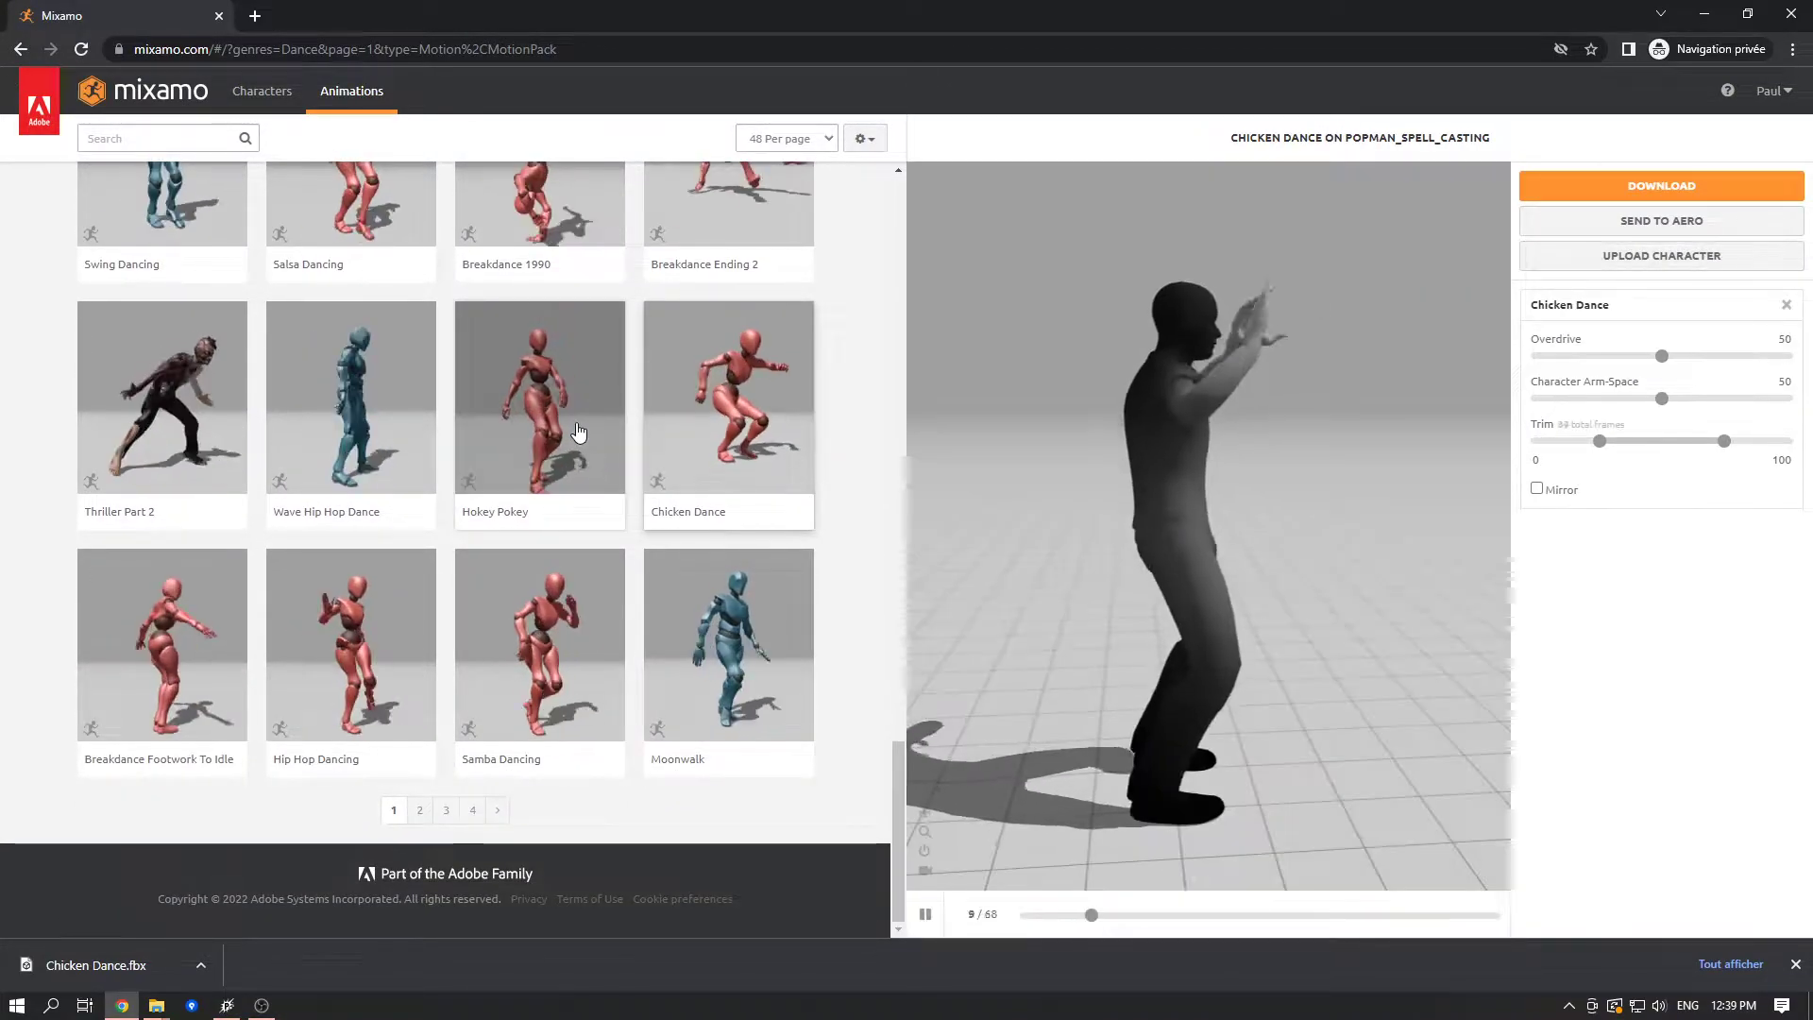
# - Review the previously downloaded animation files in the Downloads folder and put its window away
pyautogui.moveTo(151, 1001)
pyautogui.click(104, 915)
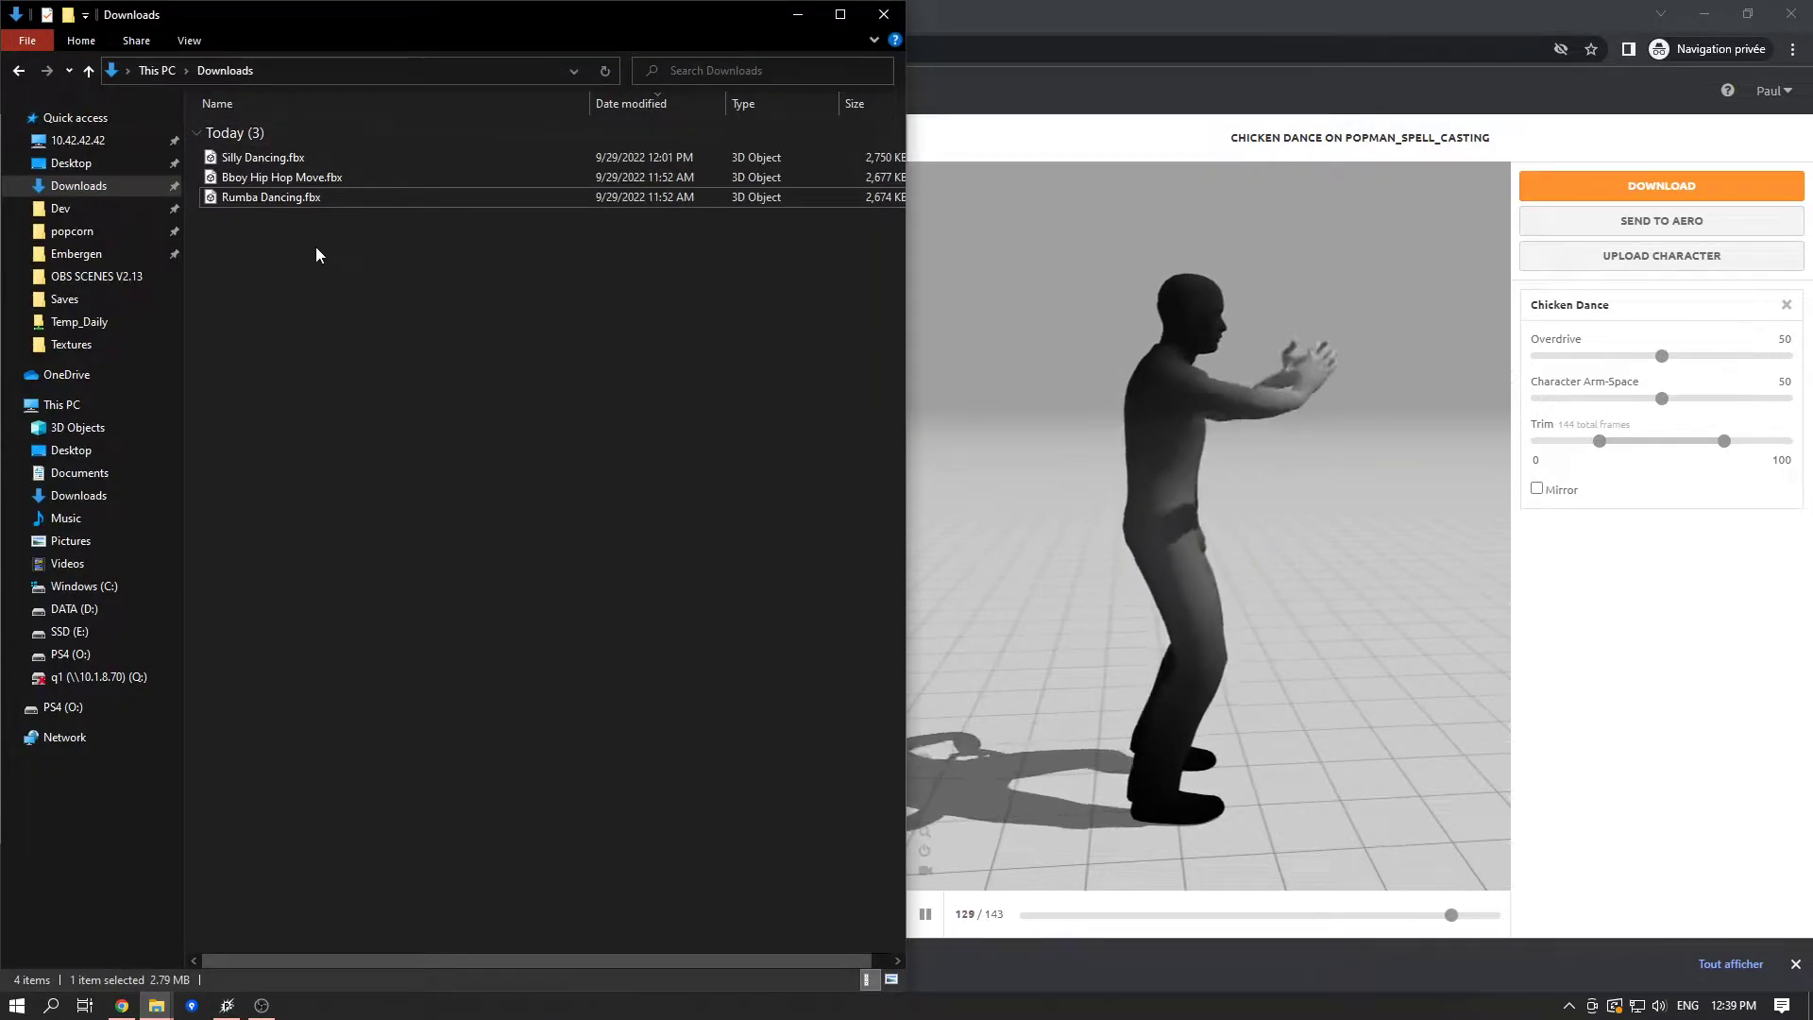
pyautogui.moveTo(539, 262); pyautogui.dragTo(381, 157)
pyautogui.moveTo(705, 20); pyautogui.dragTo(1296, 176)
pyautogui.click(1384, 170)
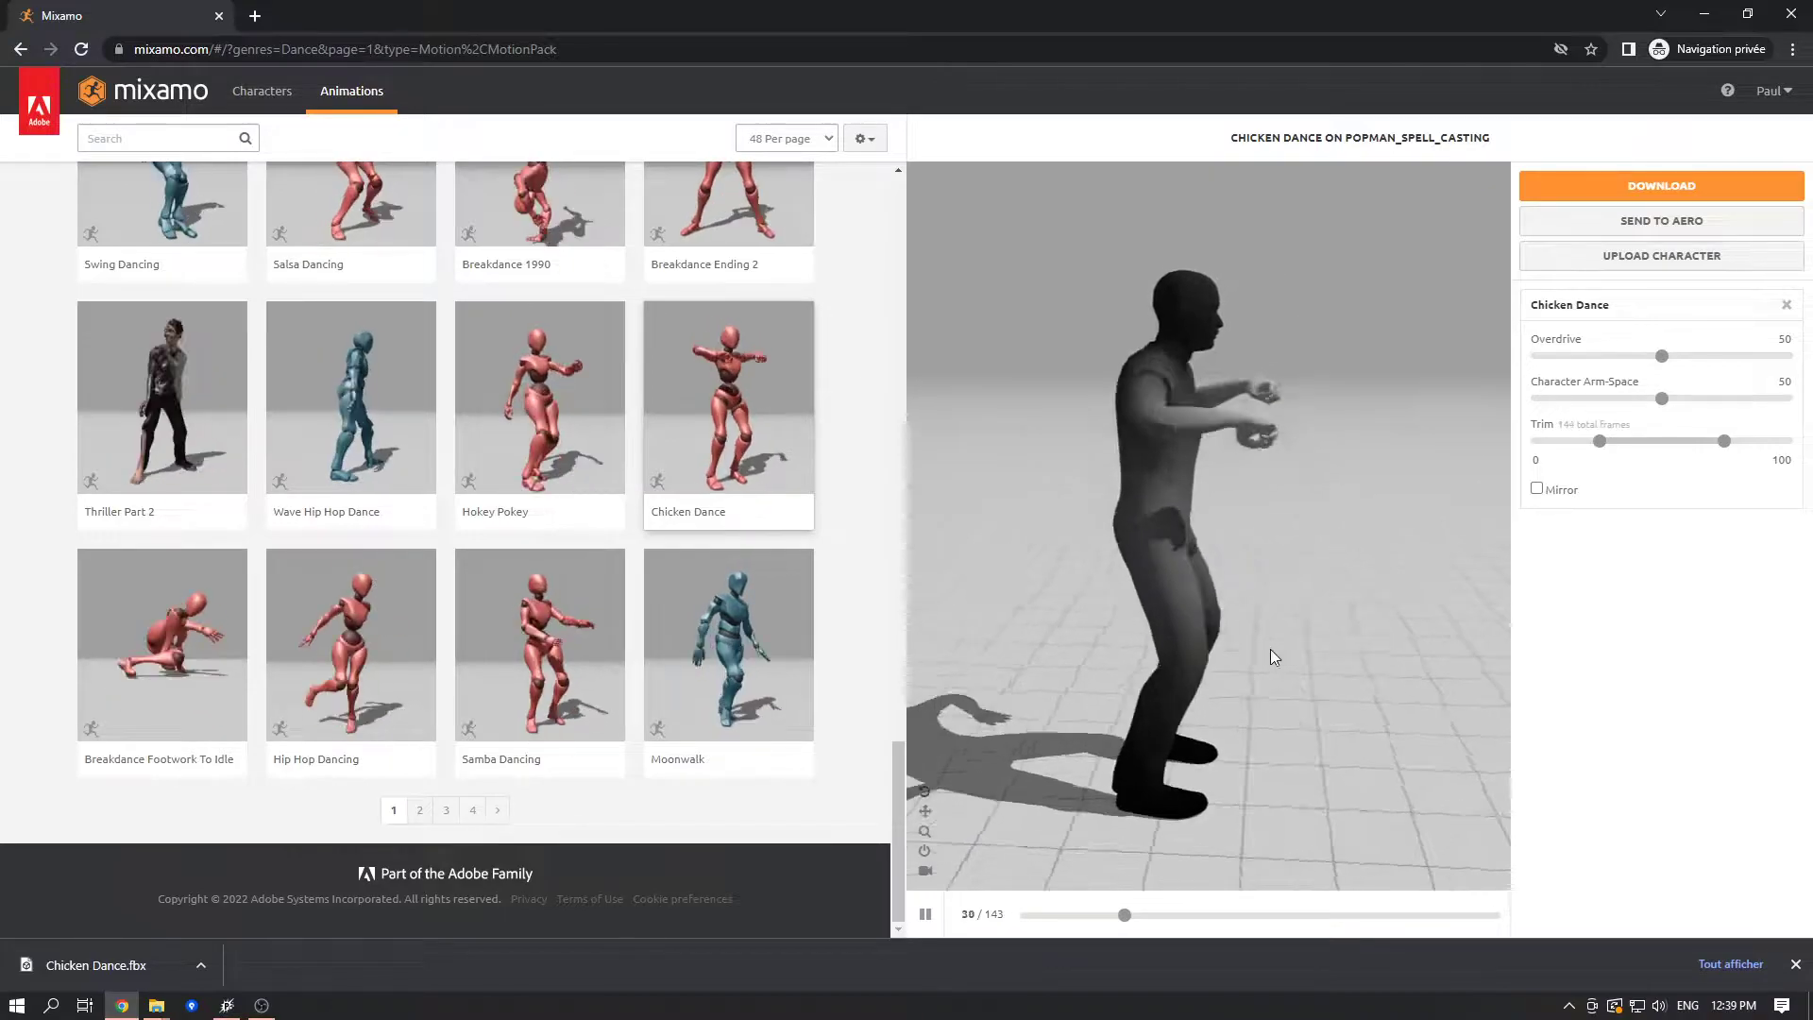
# - Download the Chicken Dance animation as FBX Binary with skin, 30 frames per second and no keyframe reduction
pyautogui.moveTo(1301, 651); pyautogui.dragTo(1452, 495)
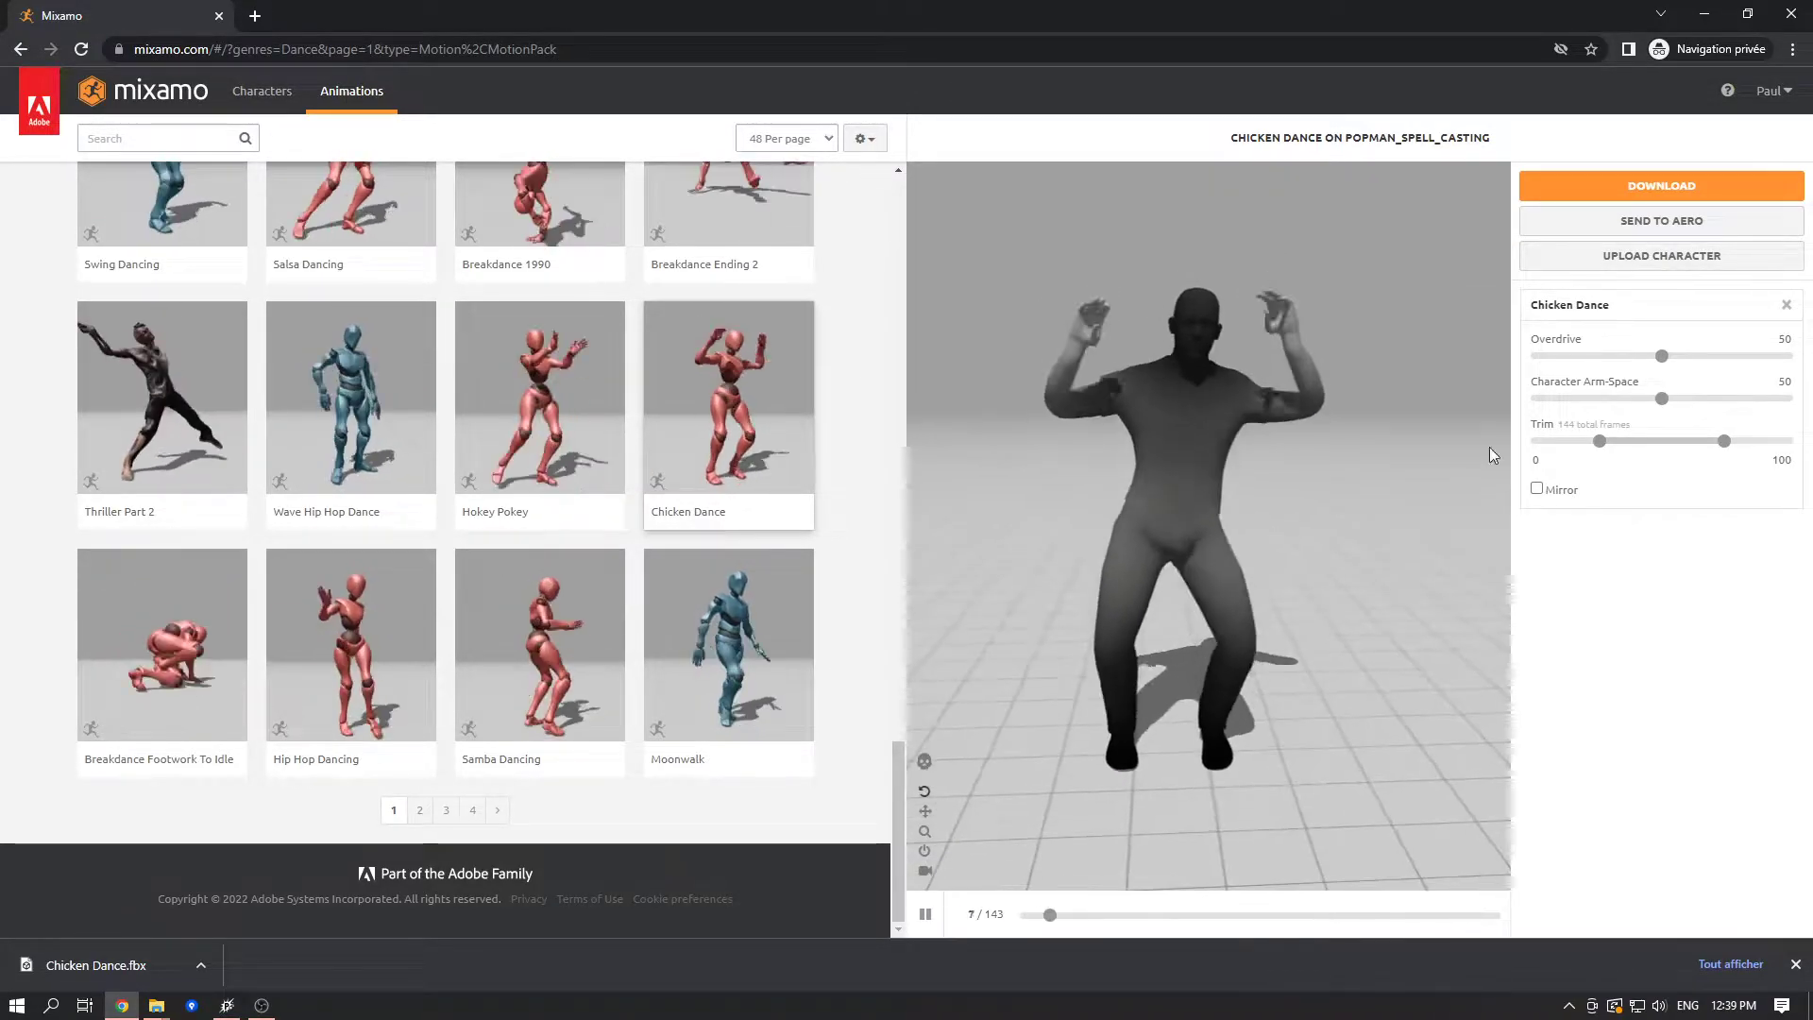
pyautogui.click(1686, 187)
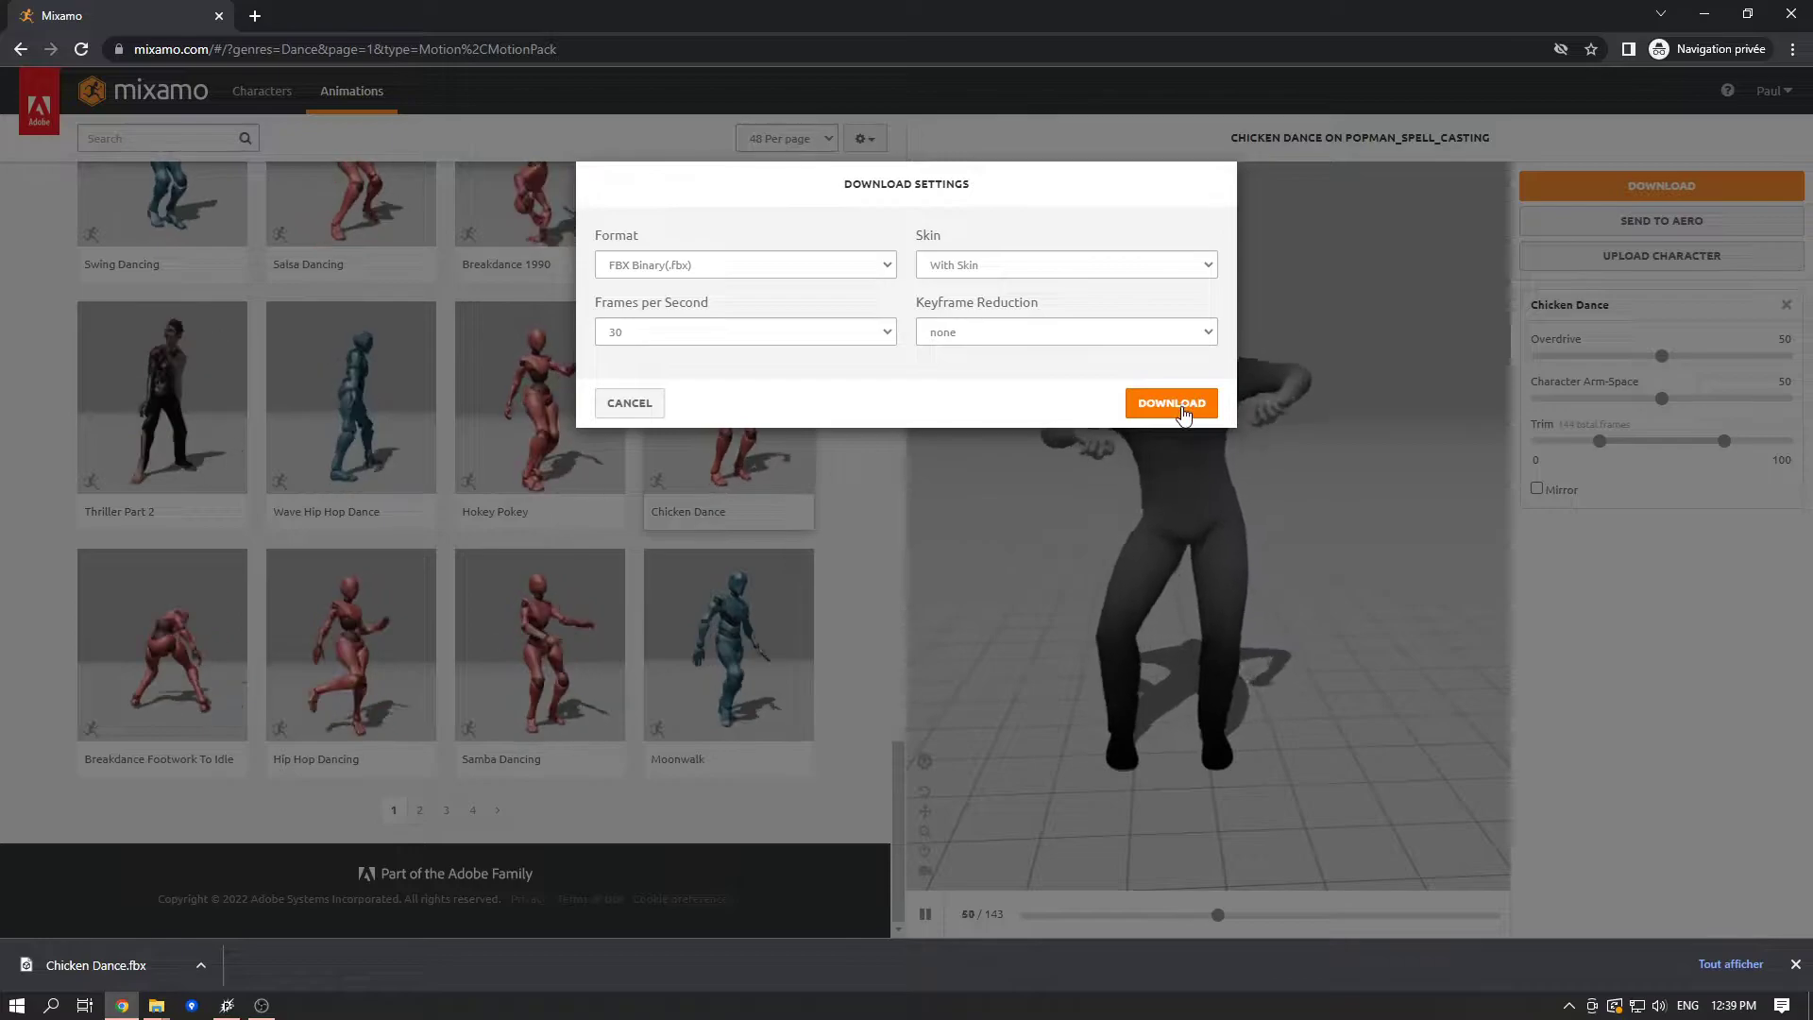
pyautogui.click(1187, 404)
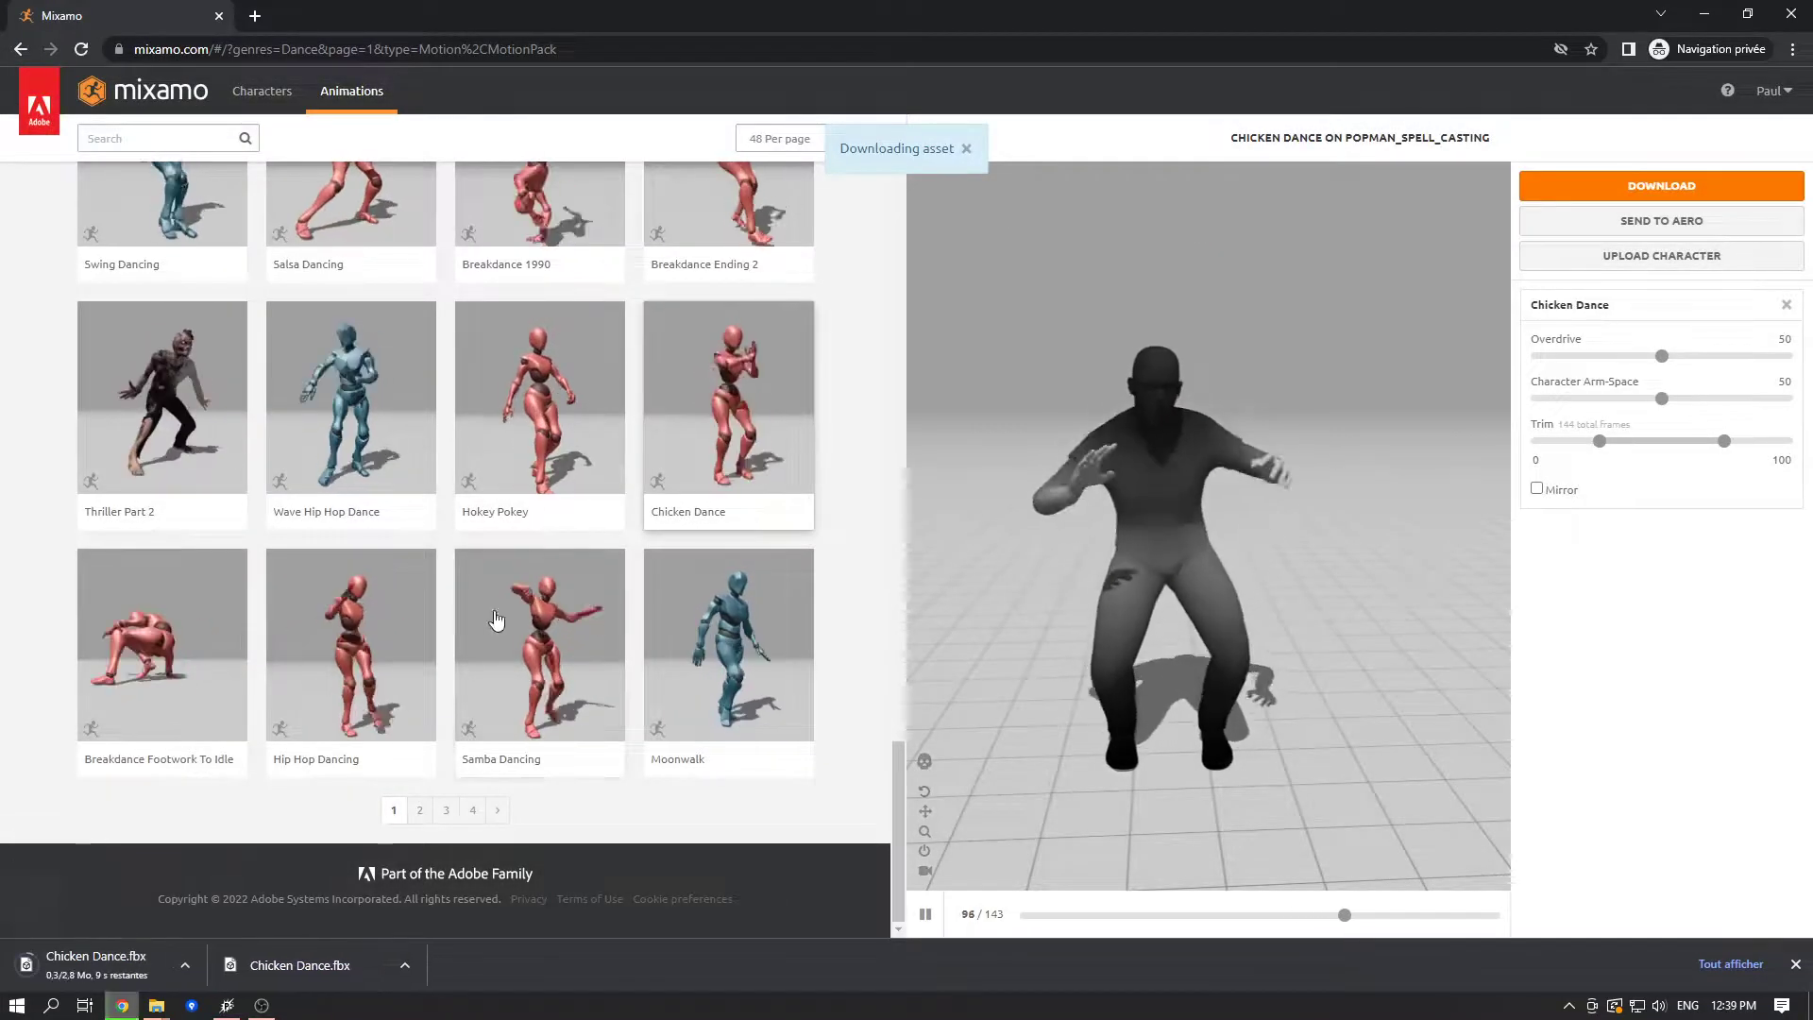
# - Show the downloaded Chicken Dance.fbx in the Downloads folder and leave no file selected
pyautogui.rightClick(168, 955)
pyautogui.click(269, 909)
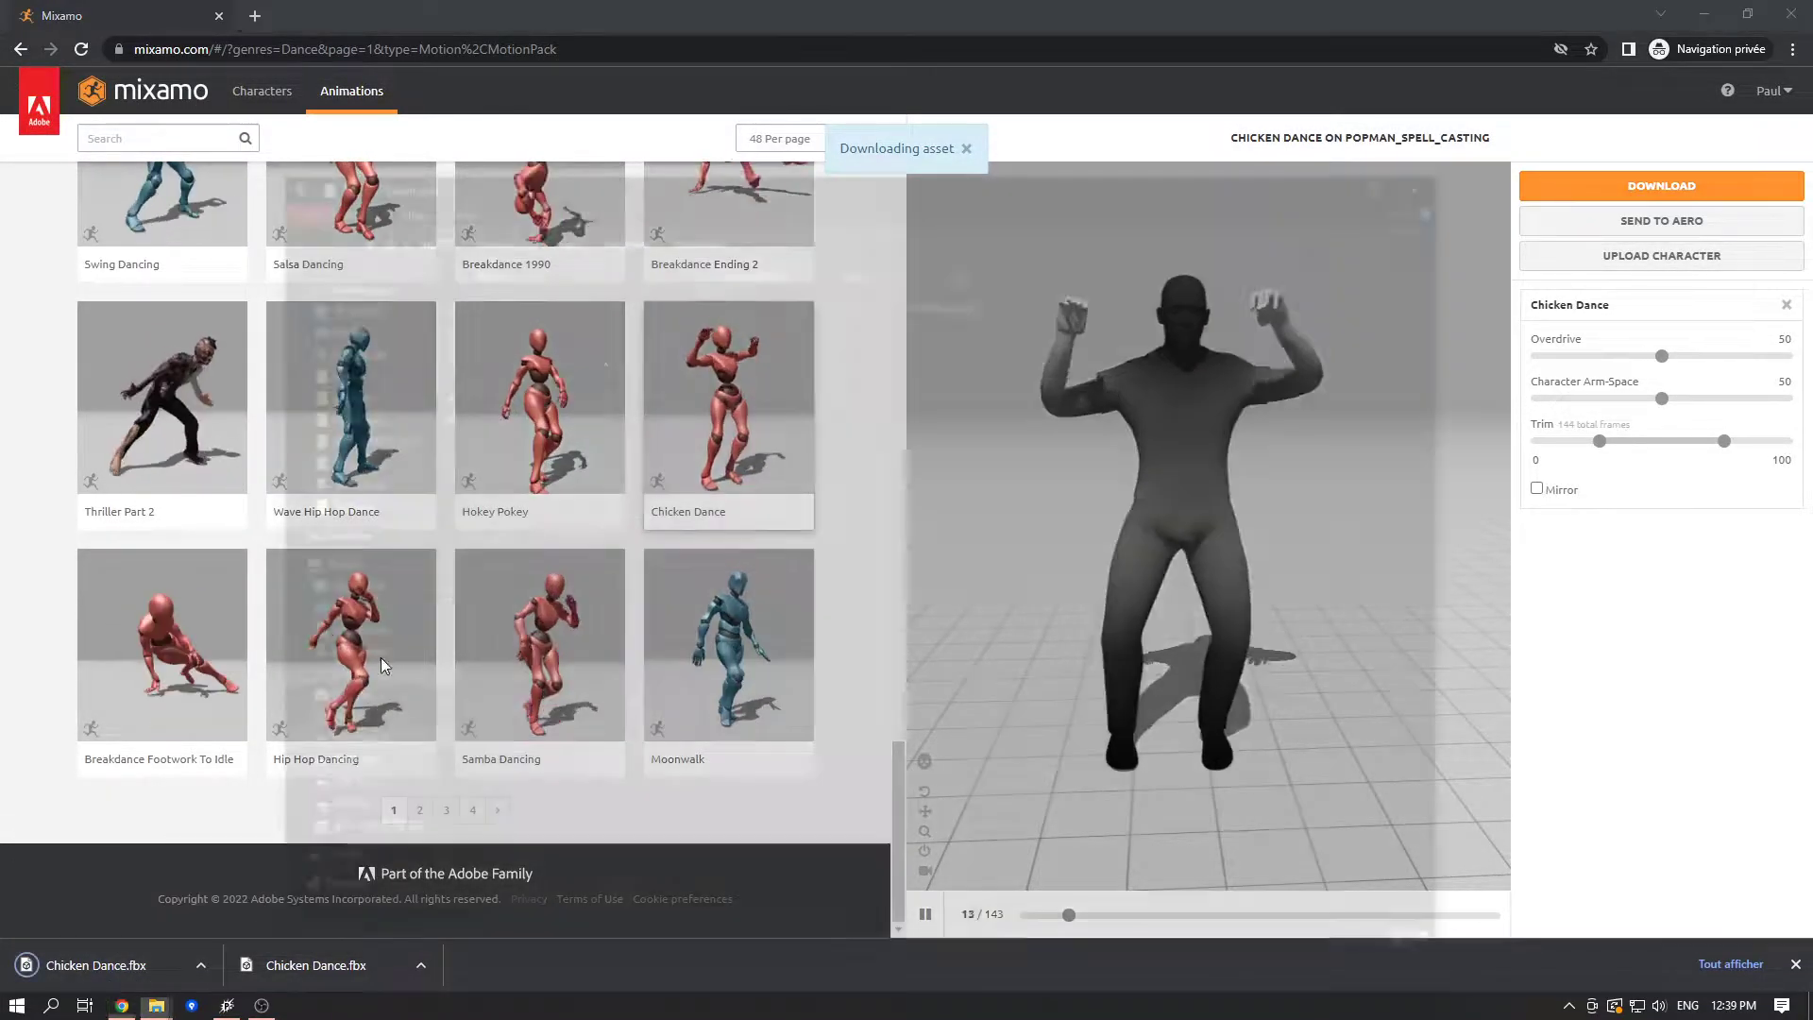
pyautogui.moveTo(762, 477); pyautogui.dragTo(557, 326)
pyautogui.click(738, 492)
pyautogui.moveTo(755, 502); pyautogui.dragTo(565, 321)
pyautogui.click(761, 489)
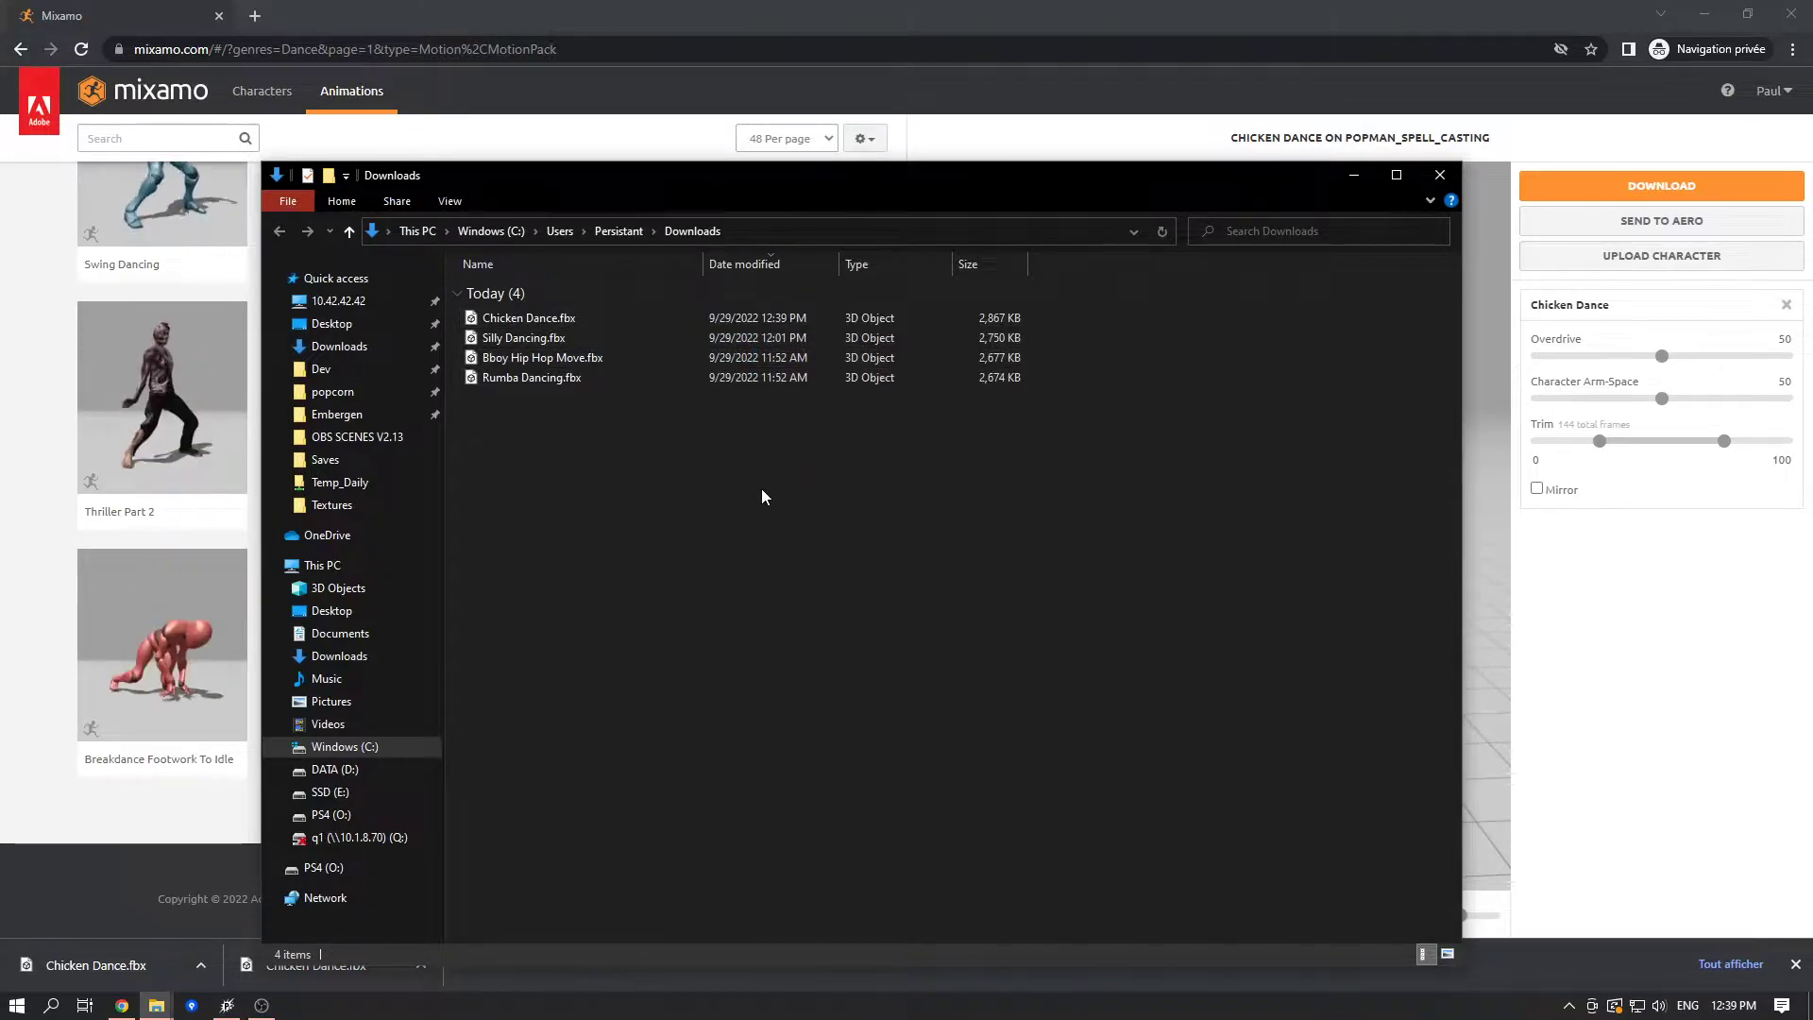
# - Copy the four dance FBX files from Downloads into the project's Meshes/popman folder
pyautogui.click(1704, 13)
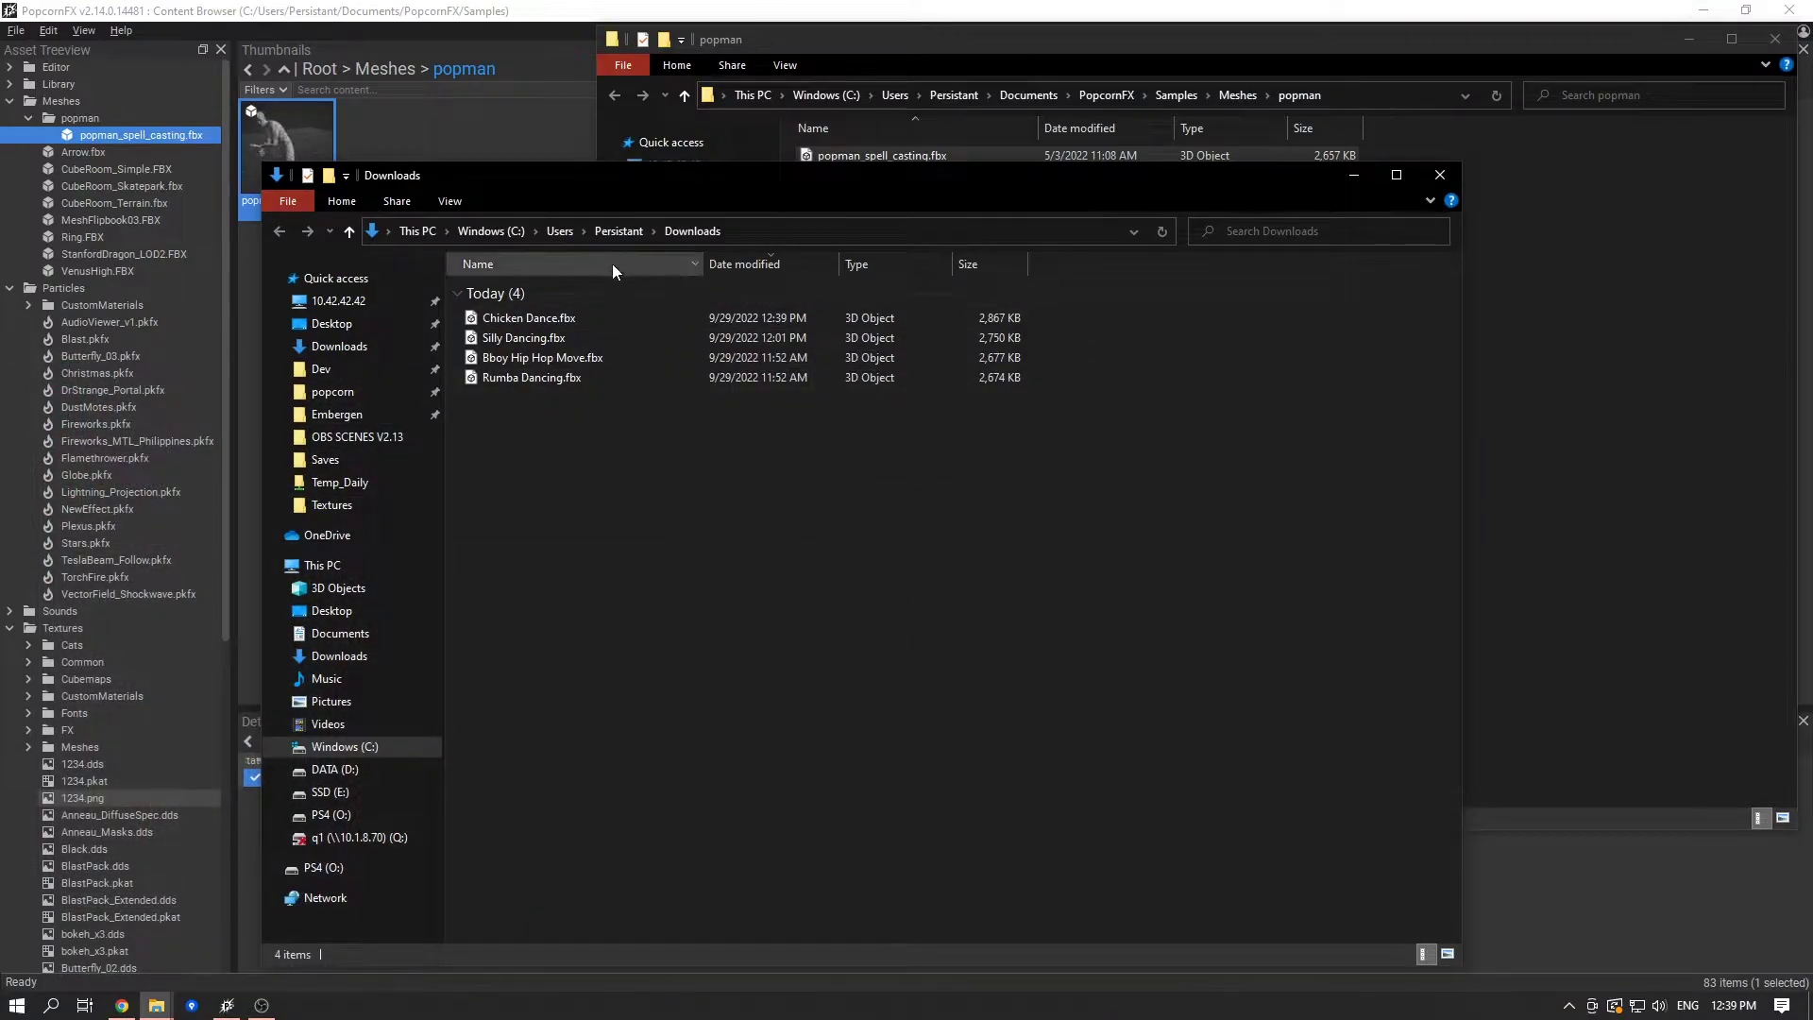
pyautogui.moveTo(608, 181); pyautogui.dragTo(1040, 191)
pyautogui.moveTo(1054, 470); pyautogui.dragTo(493, 315)
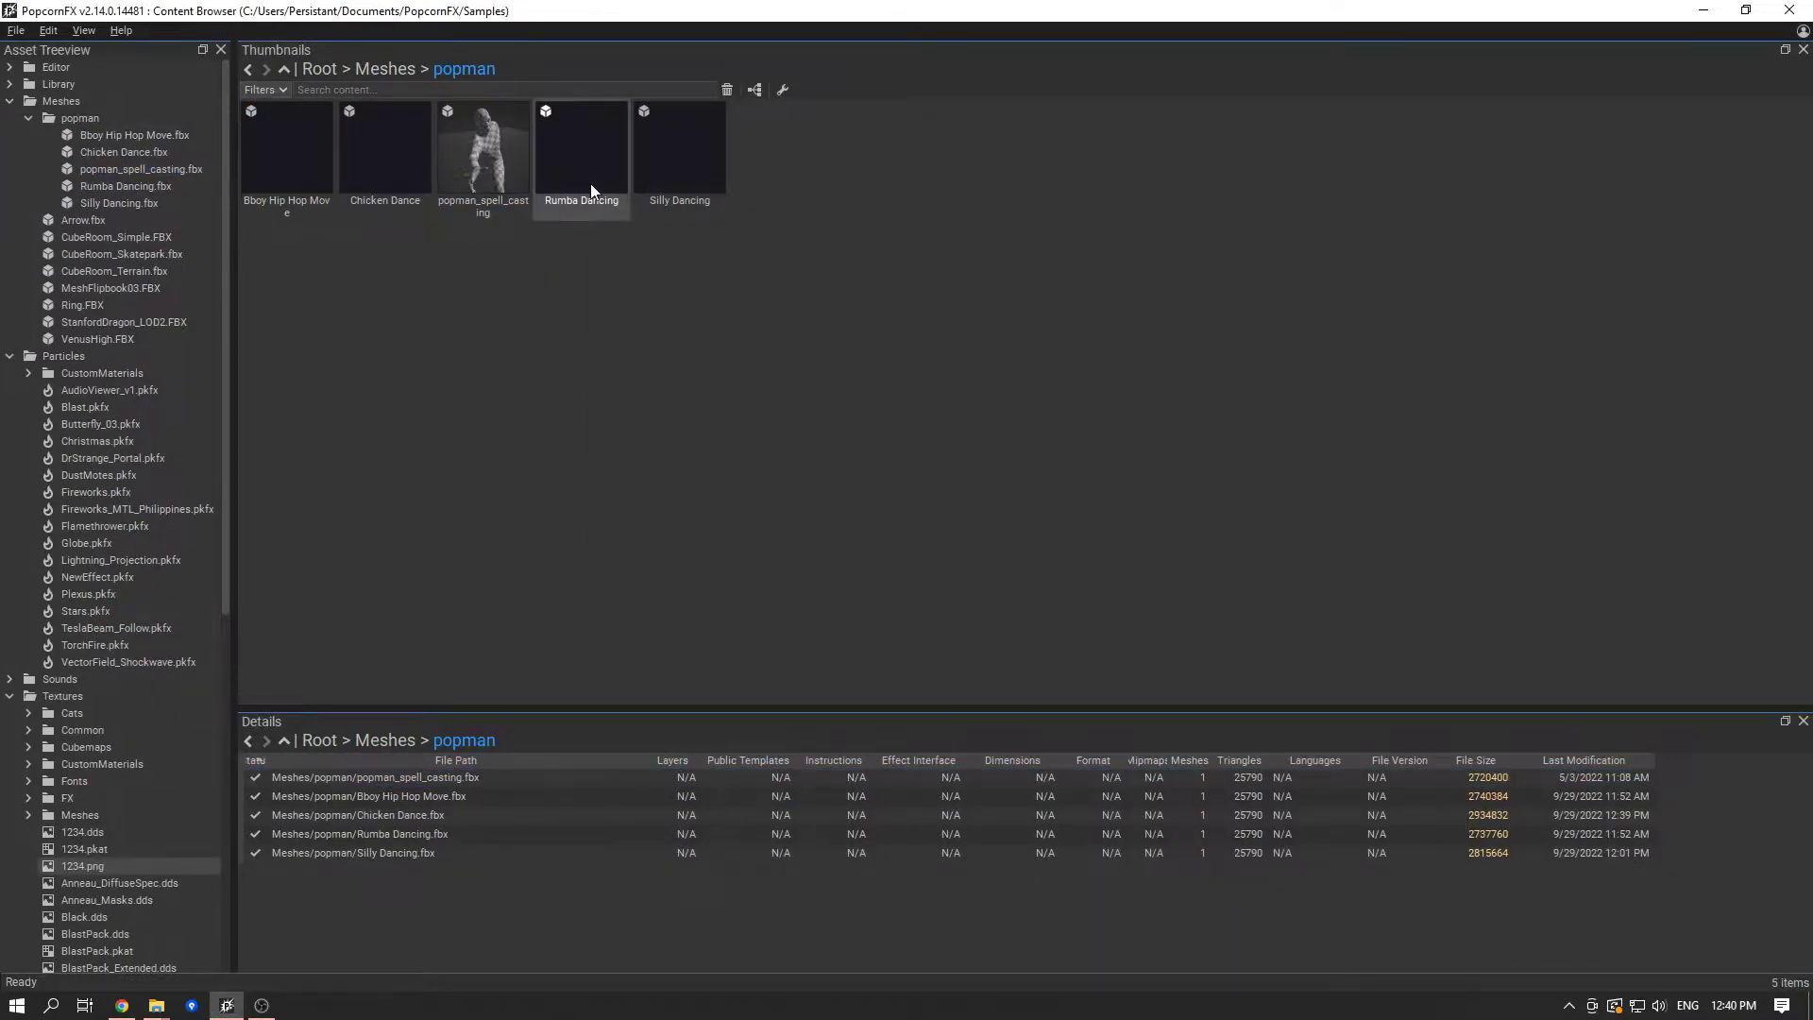
# - Switch to the PopcornFX content browser and open popman_spell_casting.fbx in the Mesh Importer
pyautogui.click(469, 166)
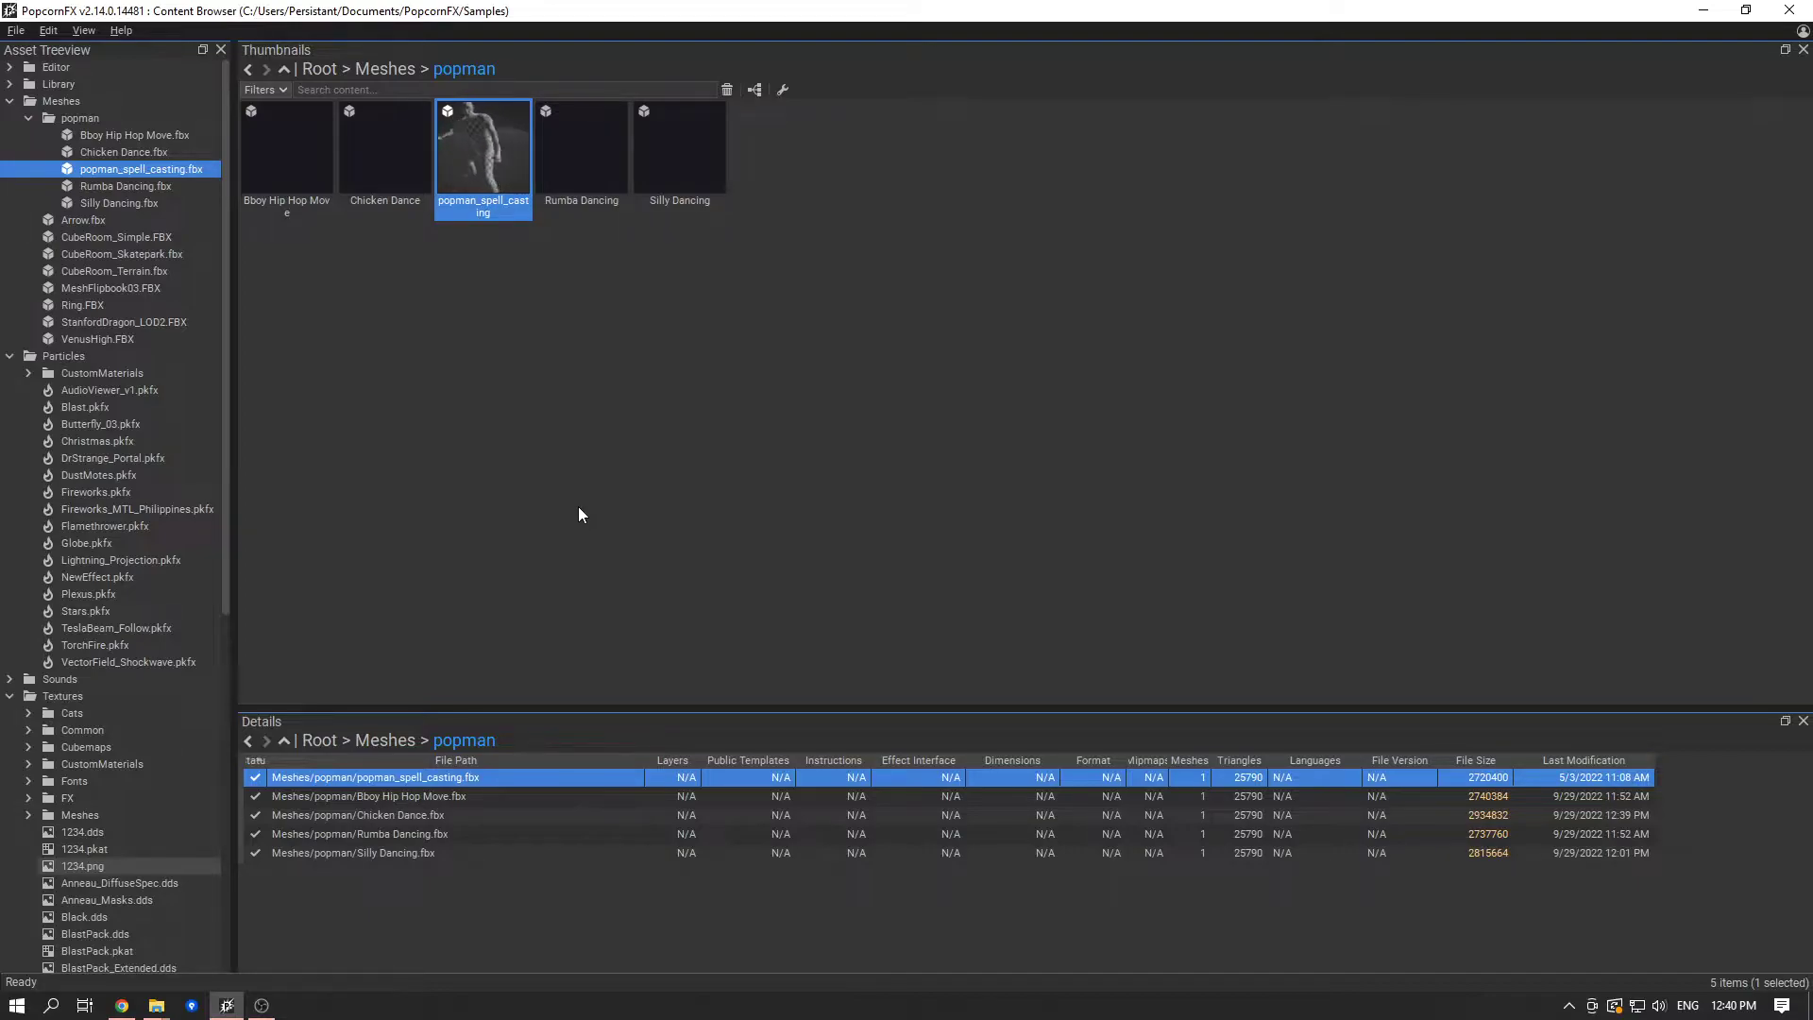
pyautogui.doubleClick(477, 161)
pyautogui.moveTo(651, 504); pyautogui.dragTo(704, 515)
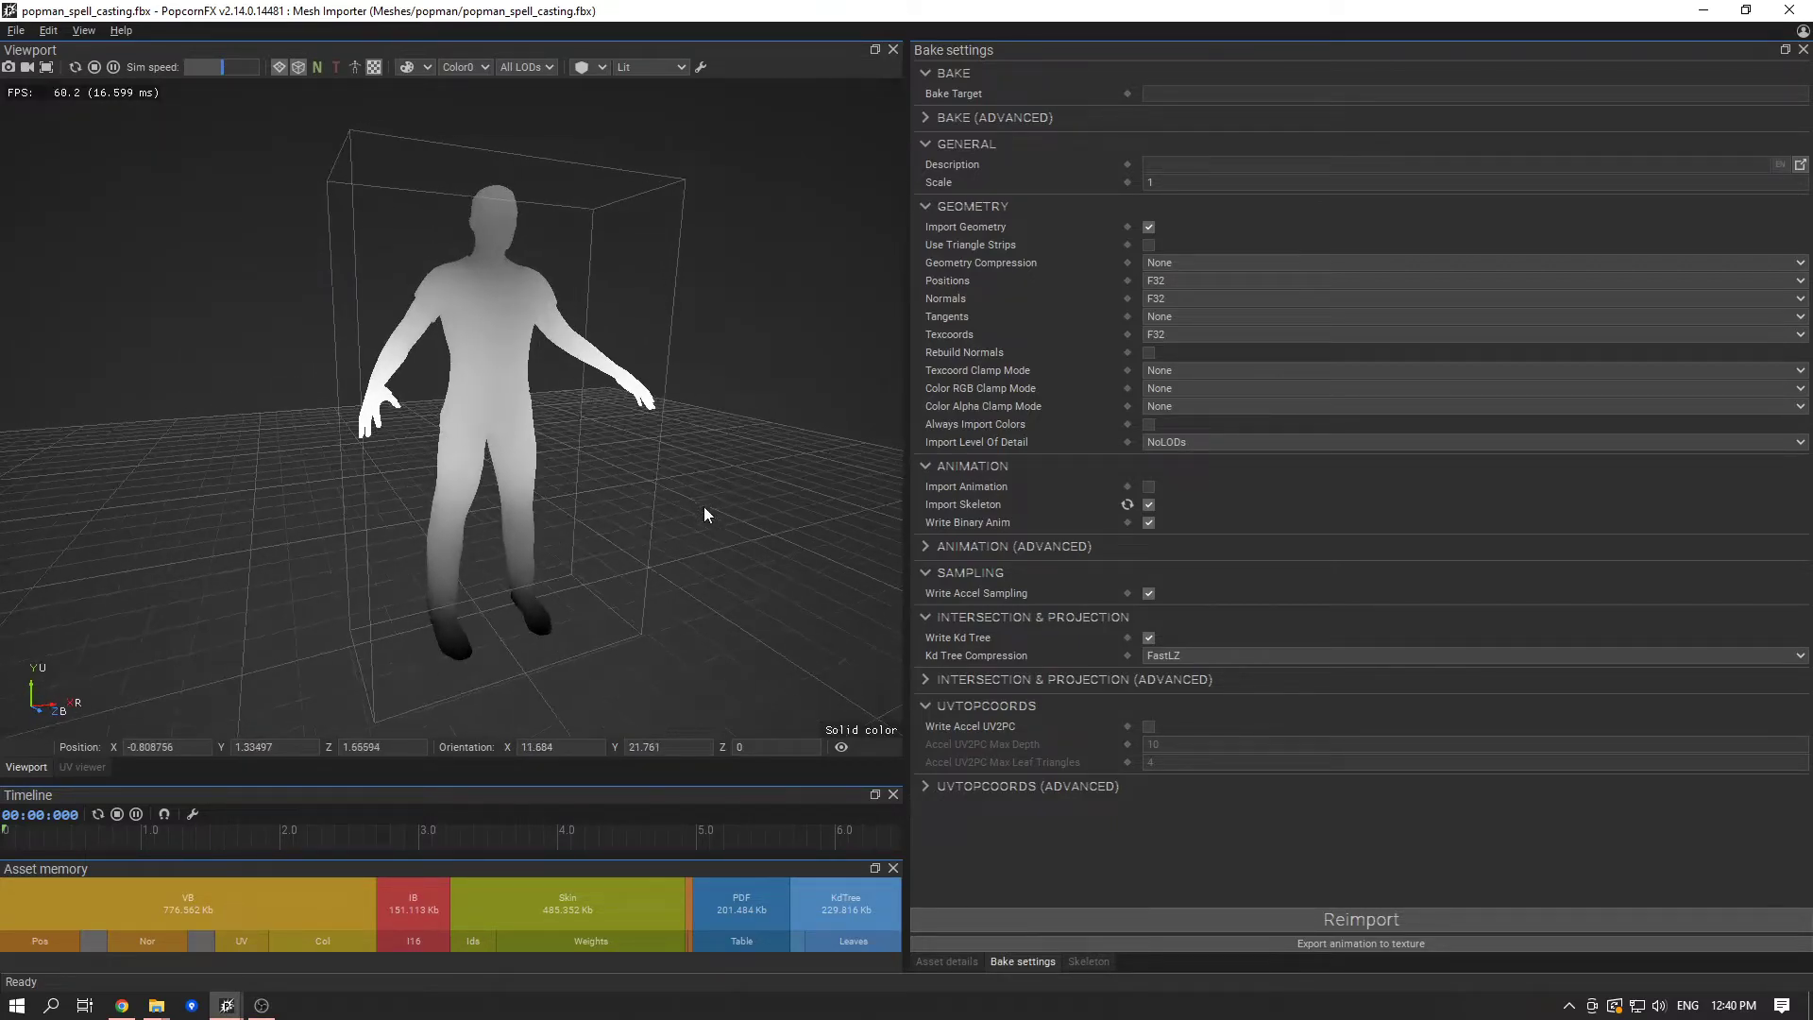
# - Start exporting the mesh's animation to a texture named DanceAnimations in the Samples/Textures folder
pyautogui.click(1384, 944)
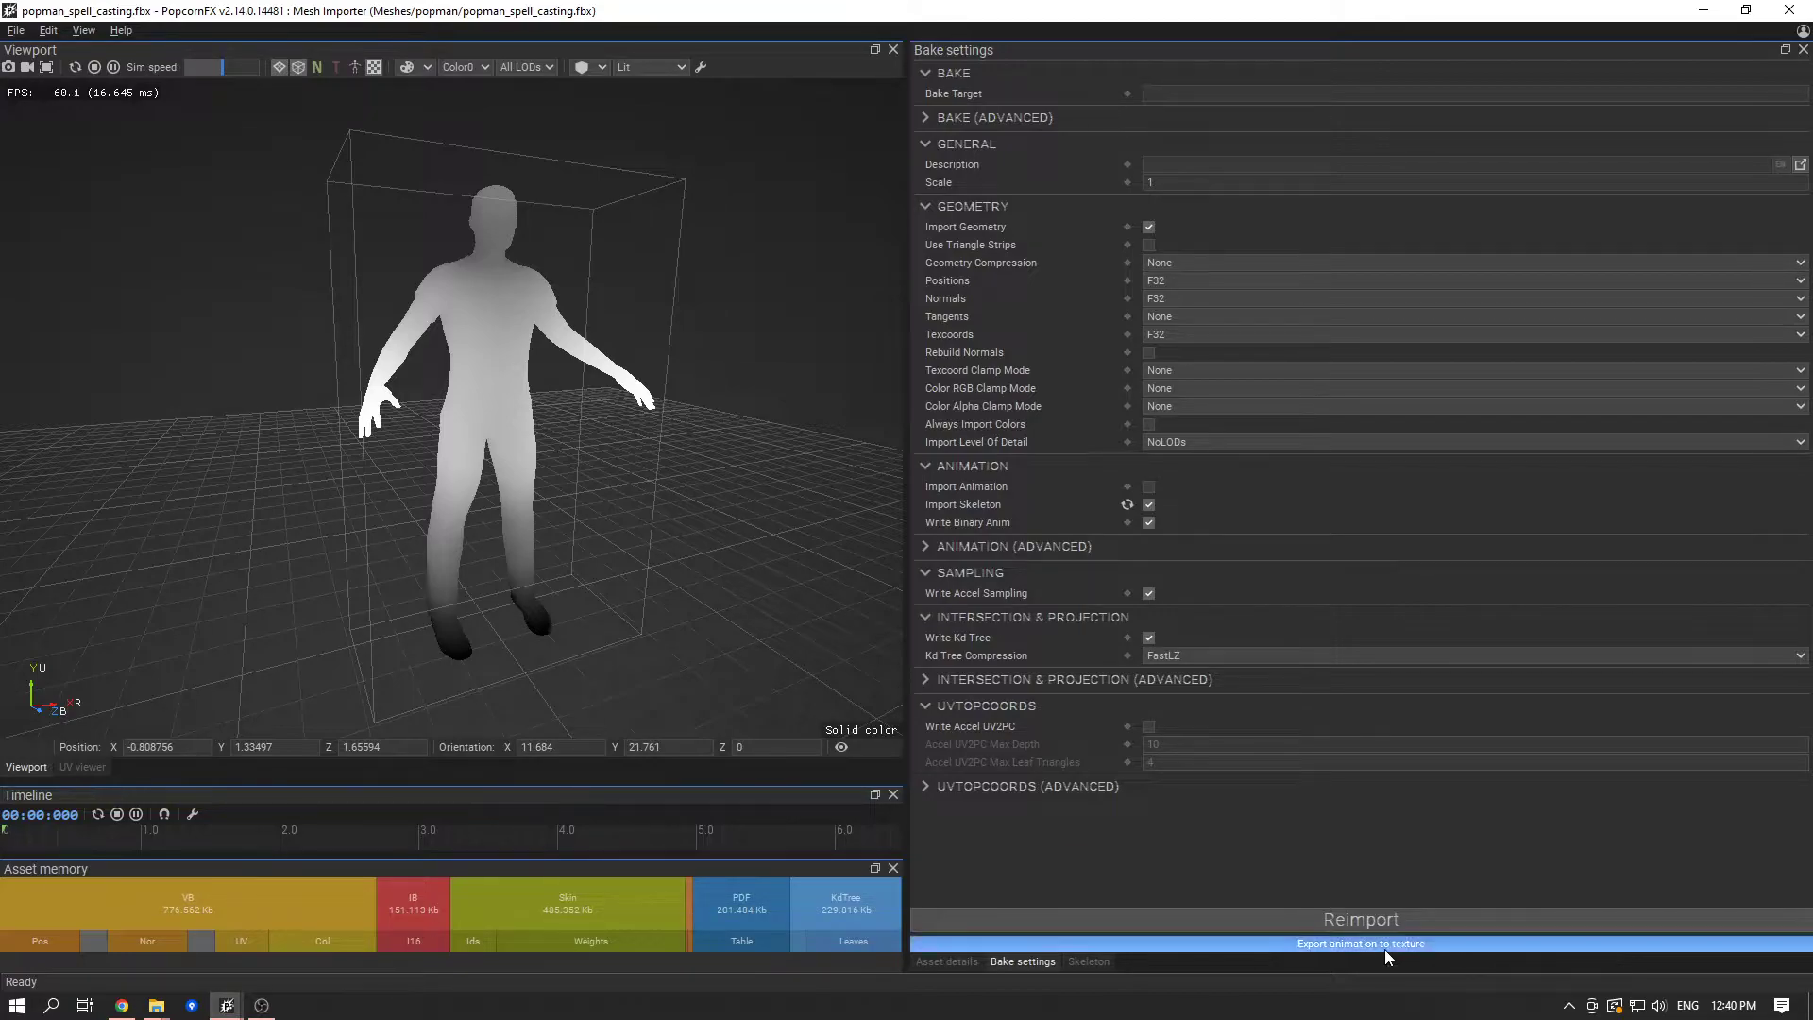
pyautogui.moveTo(972, 187); pyautogui.dragTo(990, 190)
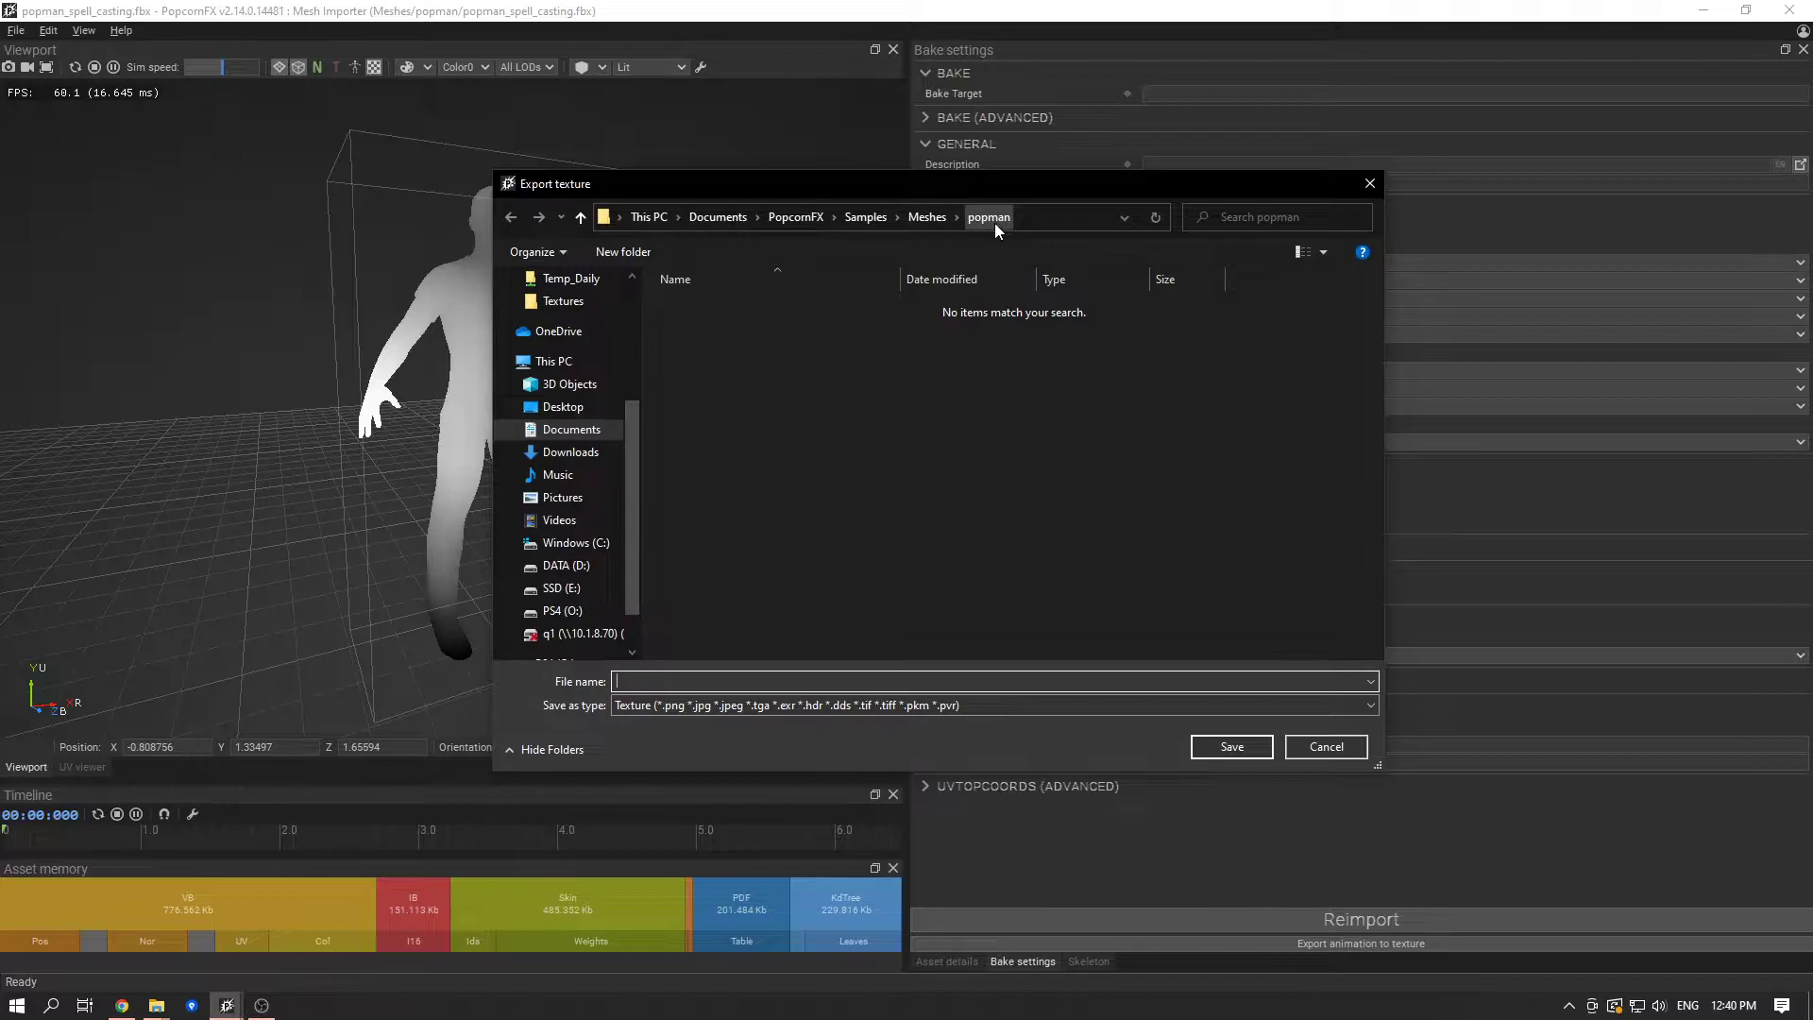
pyautogui.click(867, 217)
pyautogui.doubleClick(808, 406)
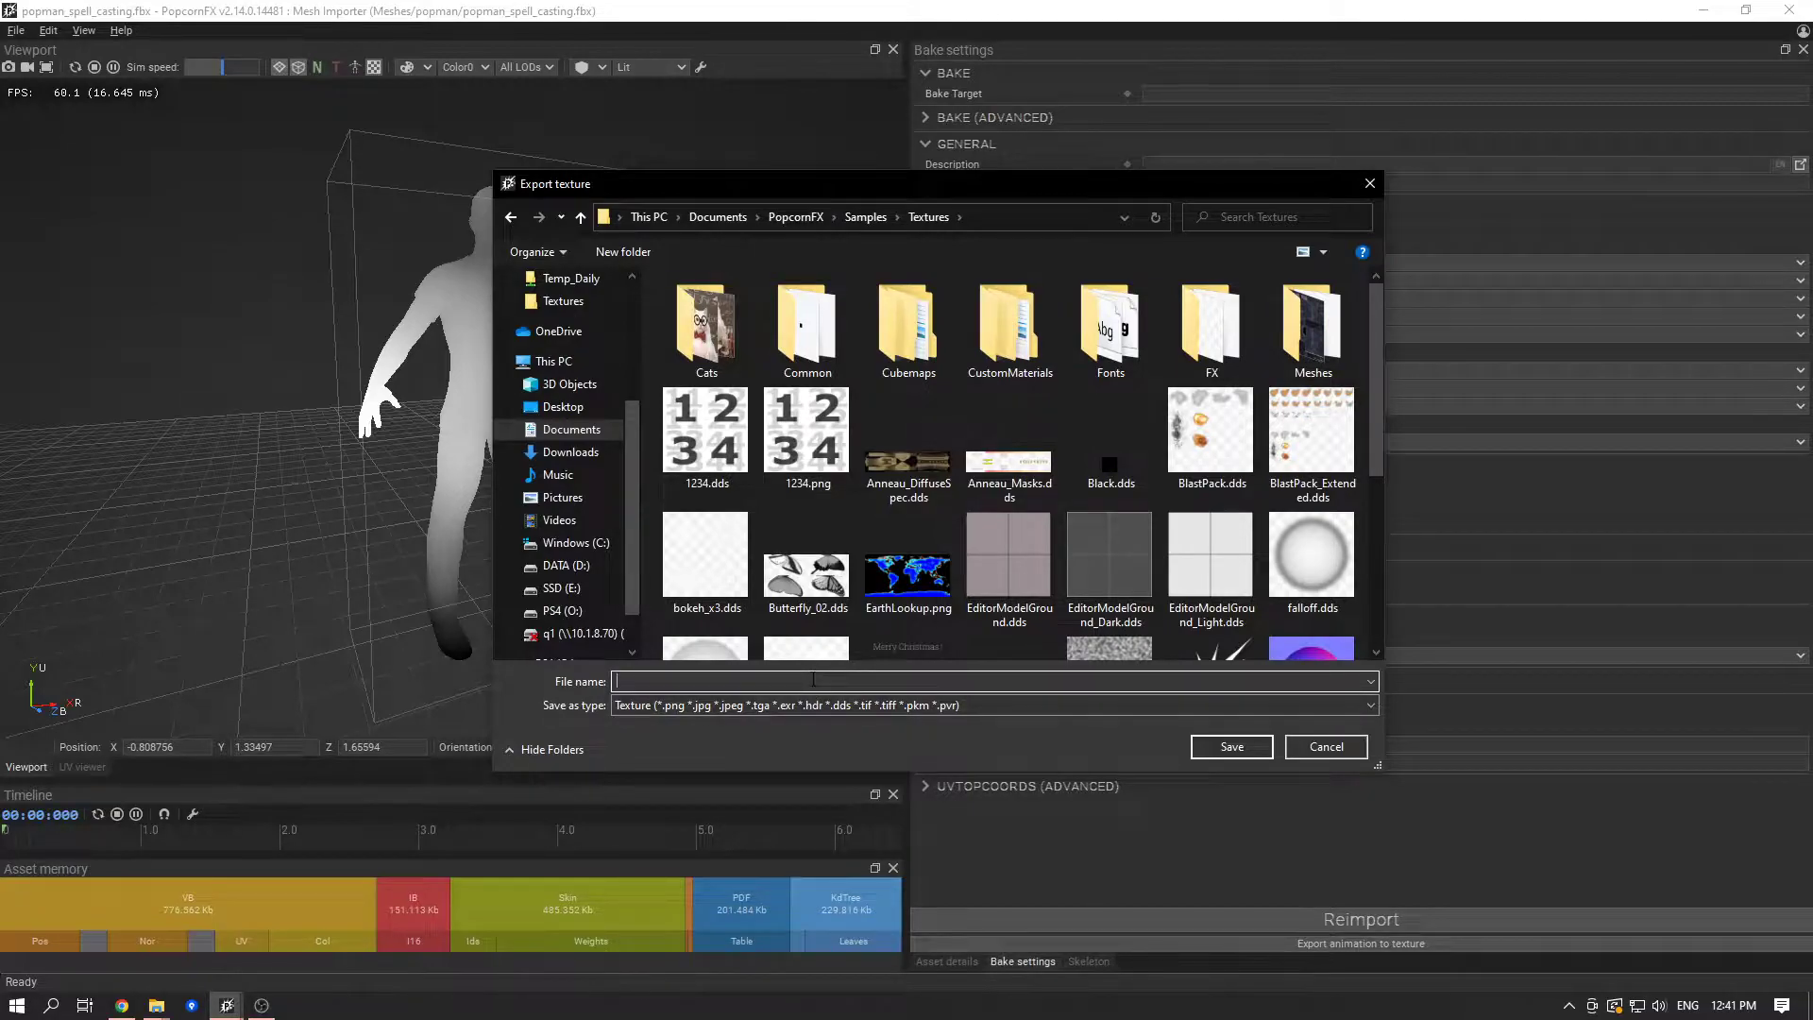
pyautogui.click(701, 680)
pyautogui.write('DanceAnimations')
pyautogui.click(1232, 746)
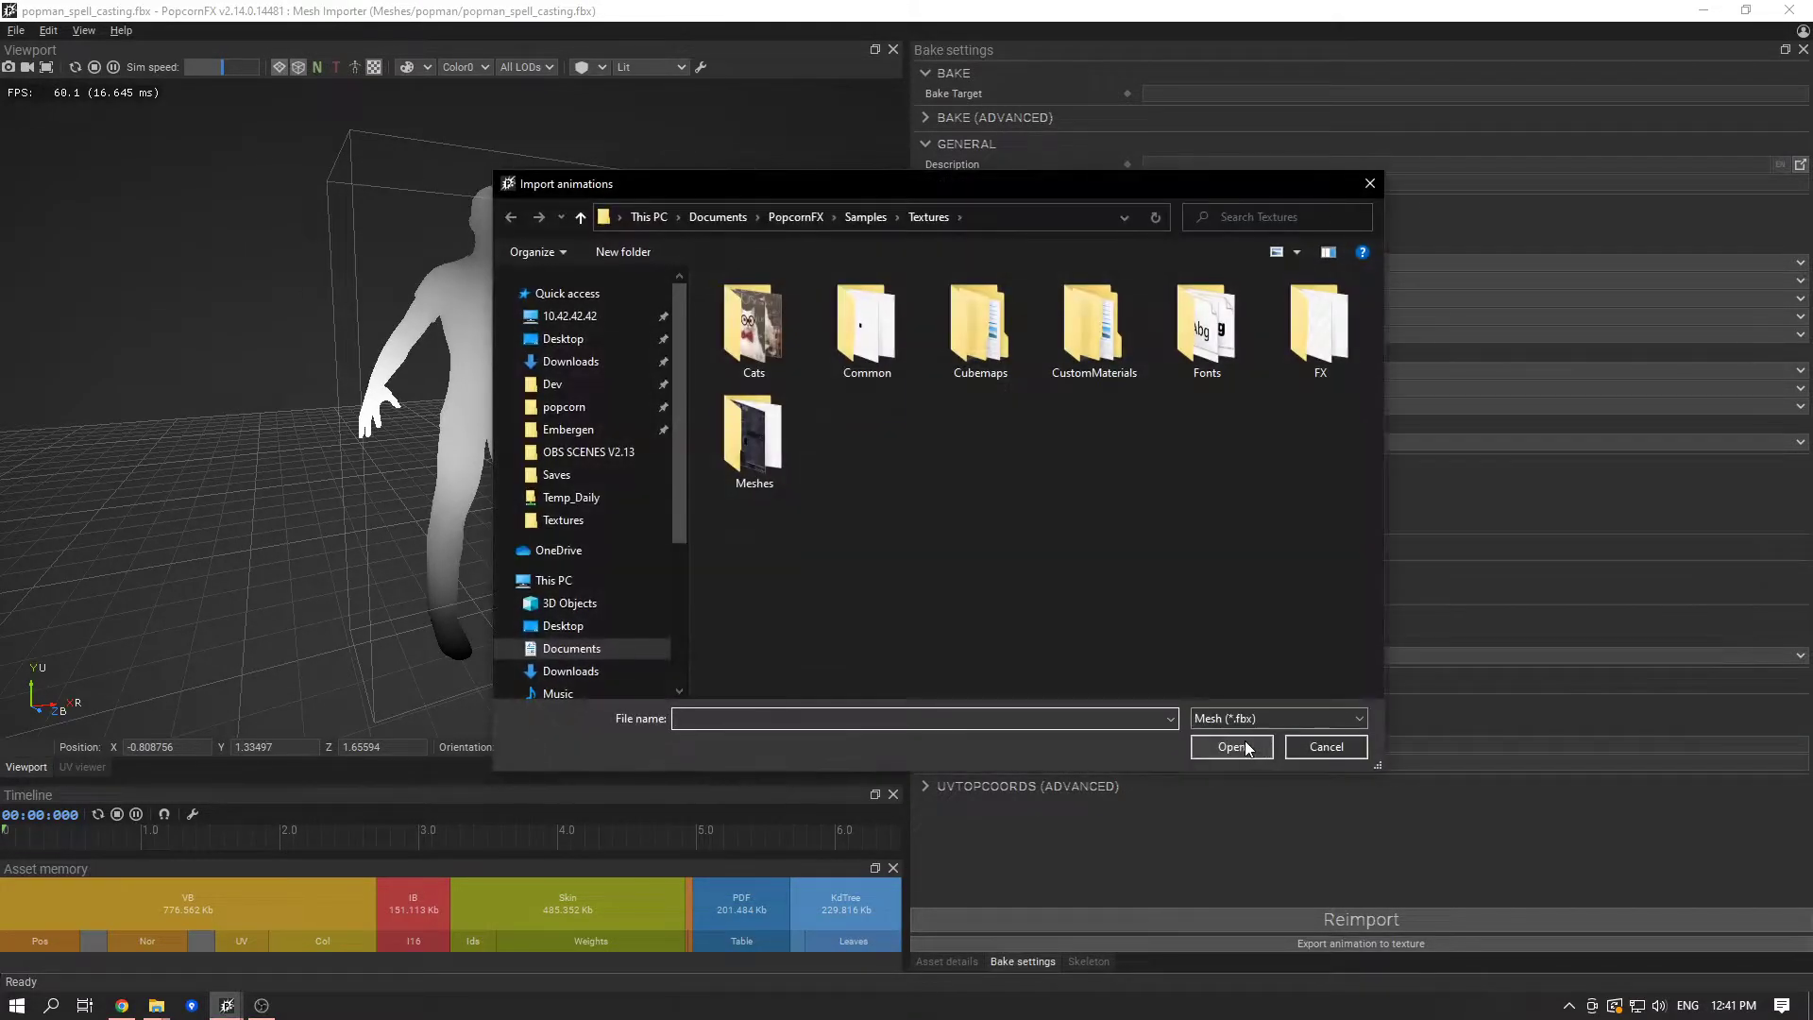
# - Import the Bboy Hip Hop Move, Chicken Dance, Rumba Dancing and Silly Dancing FBX files from Meshes/popman as the animations to export
pyautogui.click(883, 217)
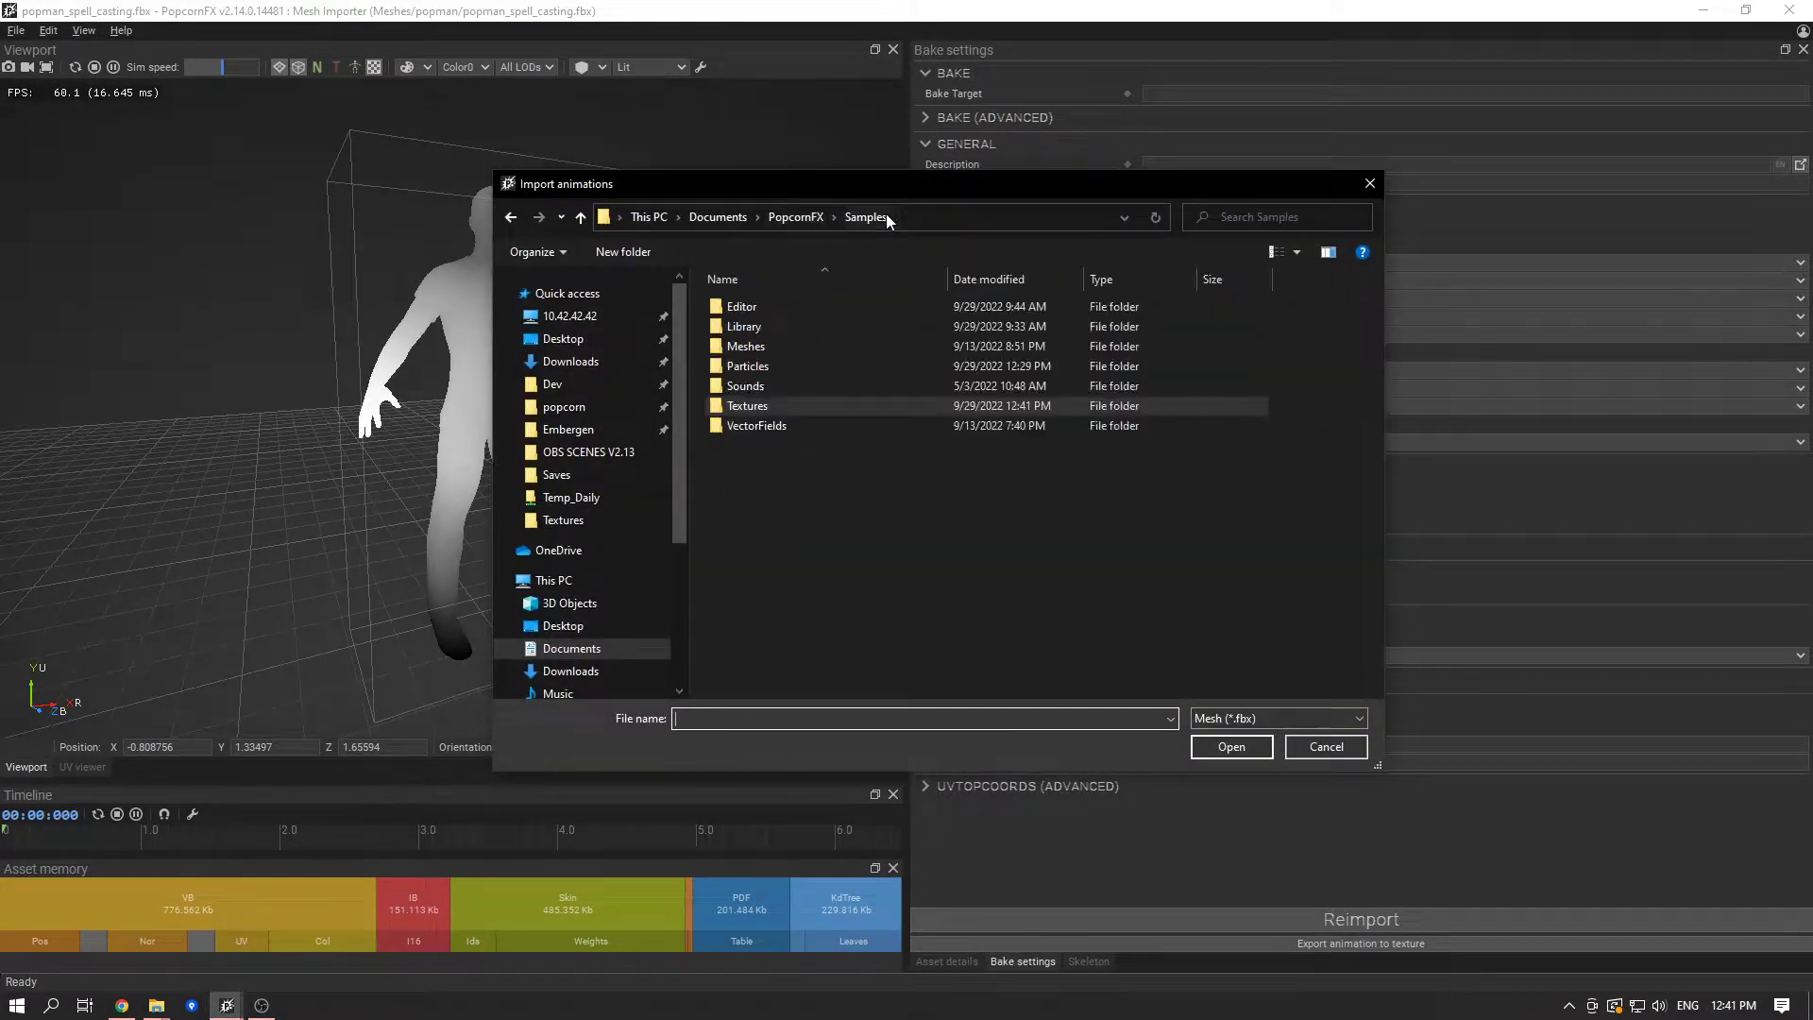
pyautogui.doubleClick(908, 344)
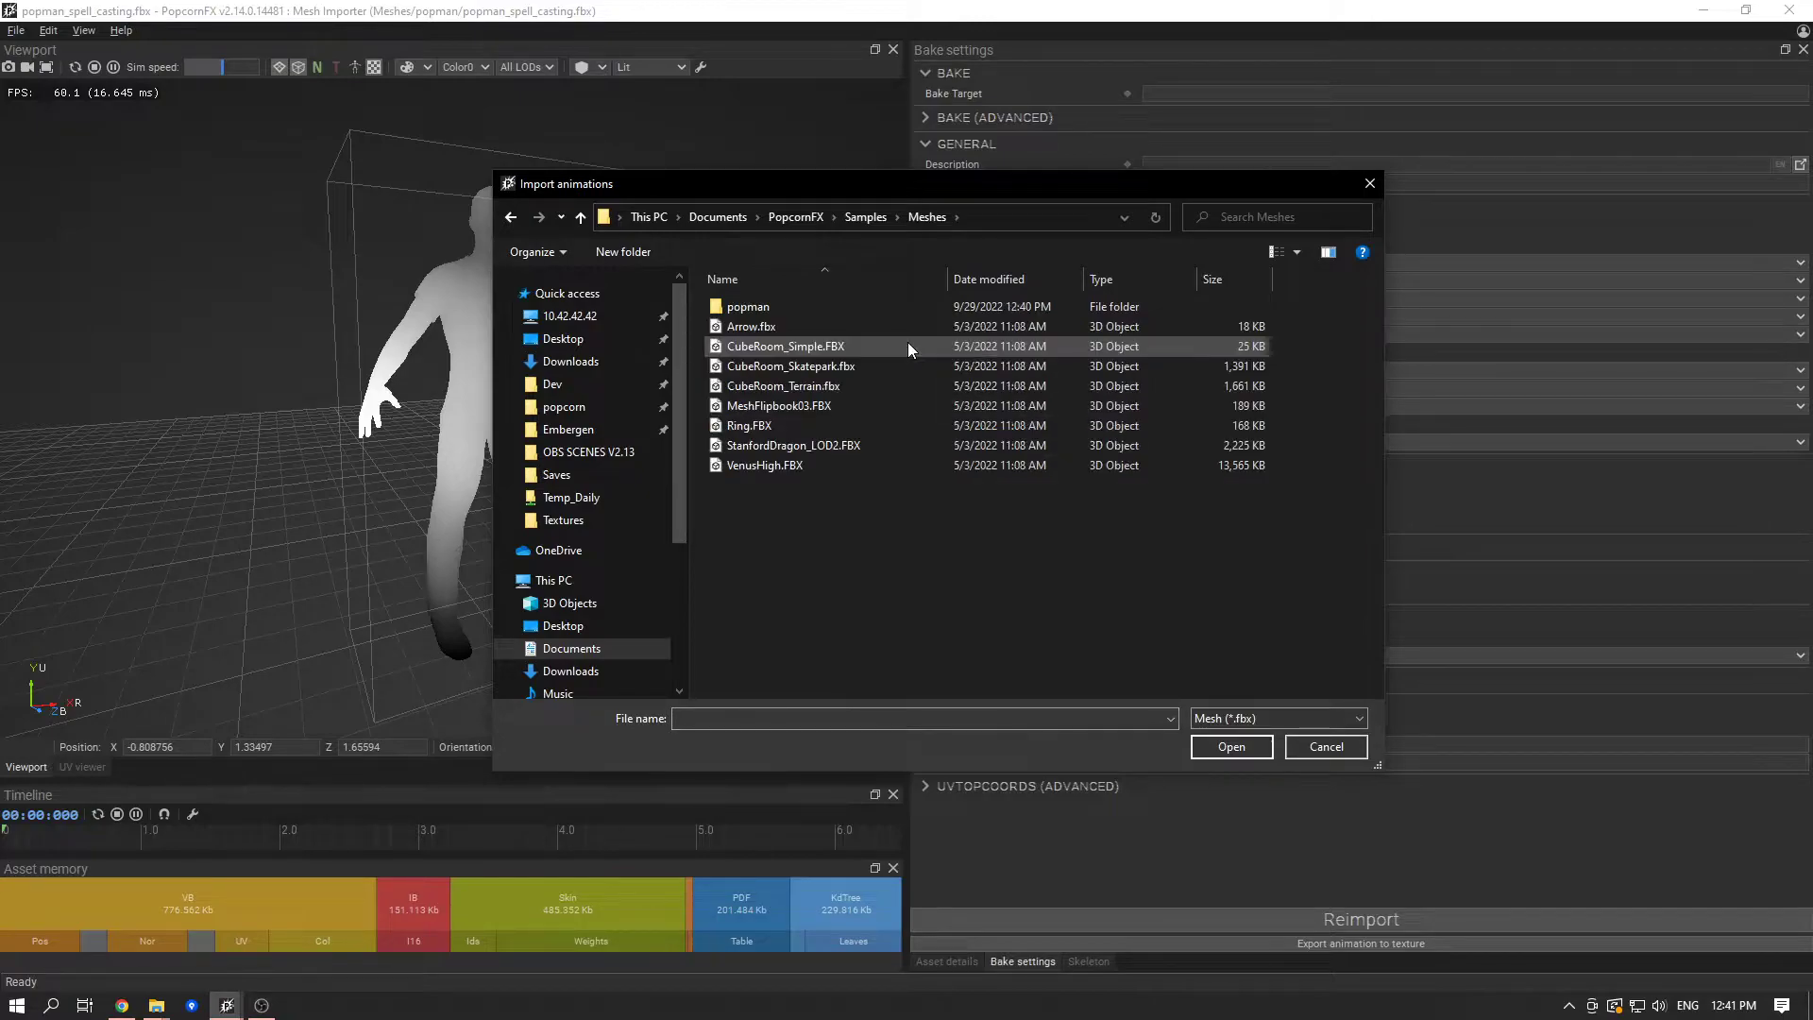
pyautogui.doubleClick(895, 311)
pyautogui.moveTo(982, 554); pyautogui.dragTo(769, 298)
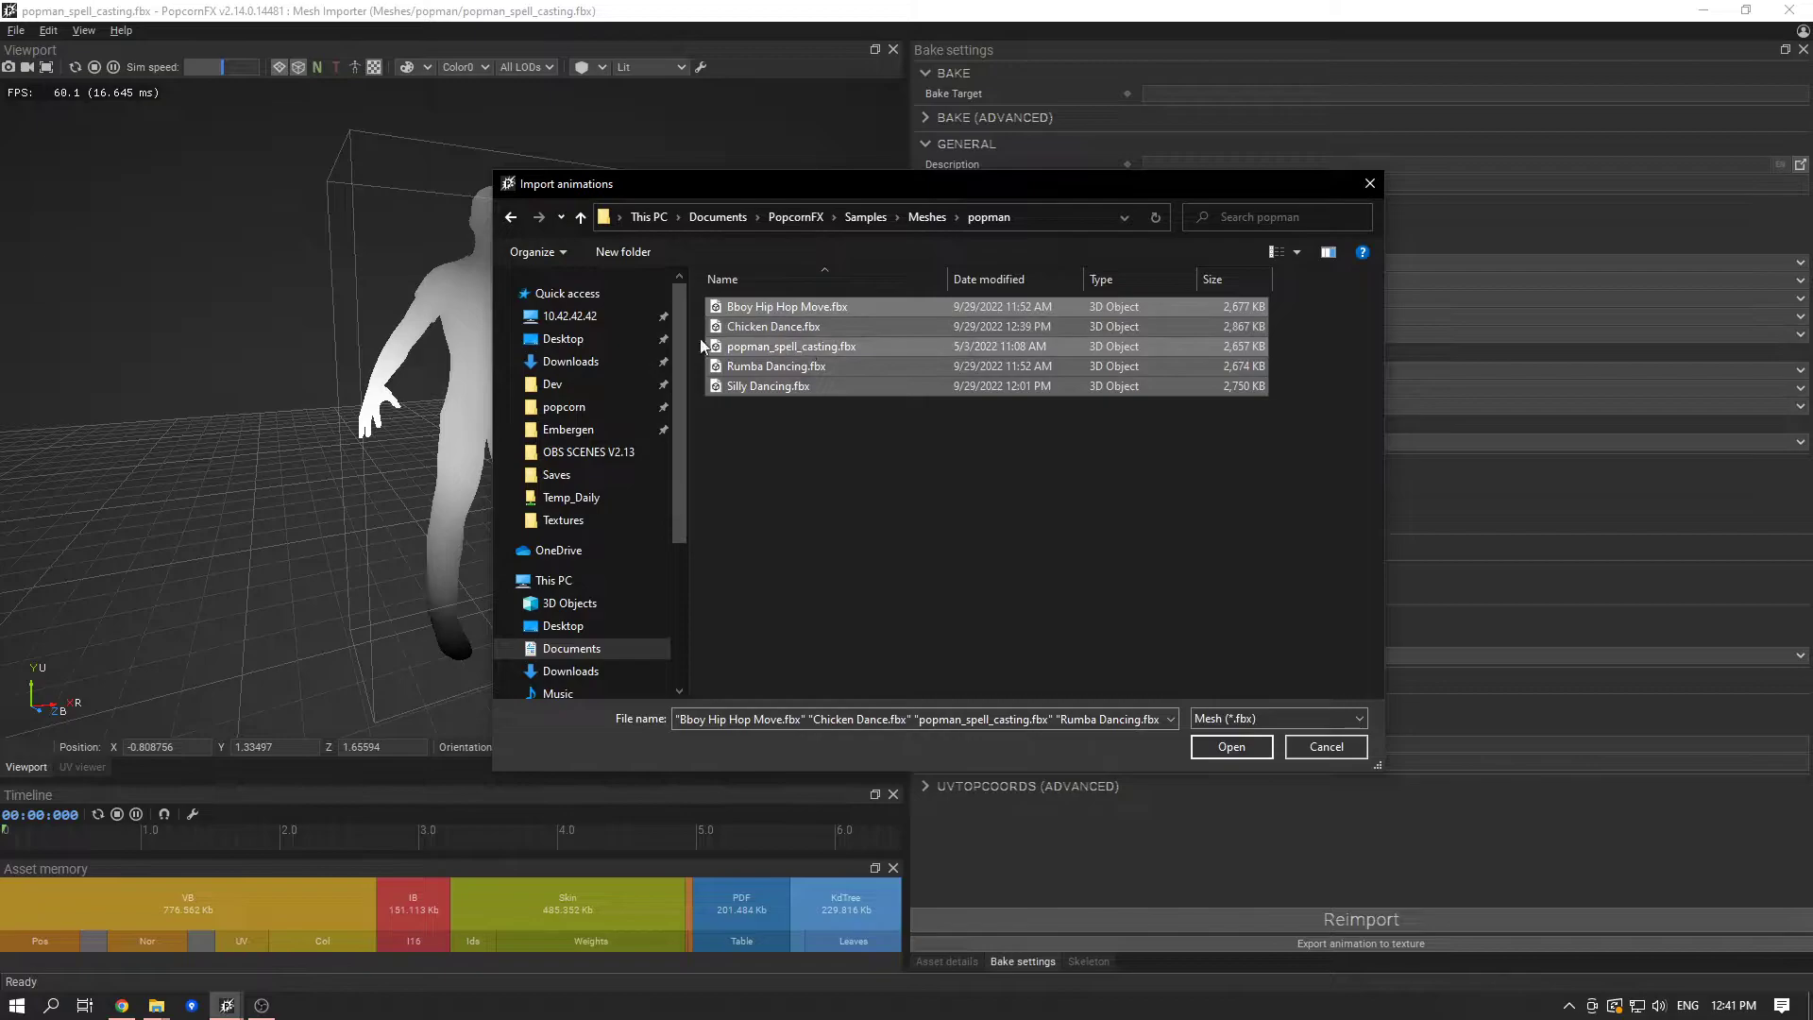
pyautogui.keyDown('ctrl'); pyautogui.click(797, 346); pyautogui.keyUp('ctrl')
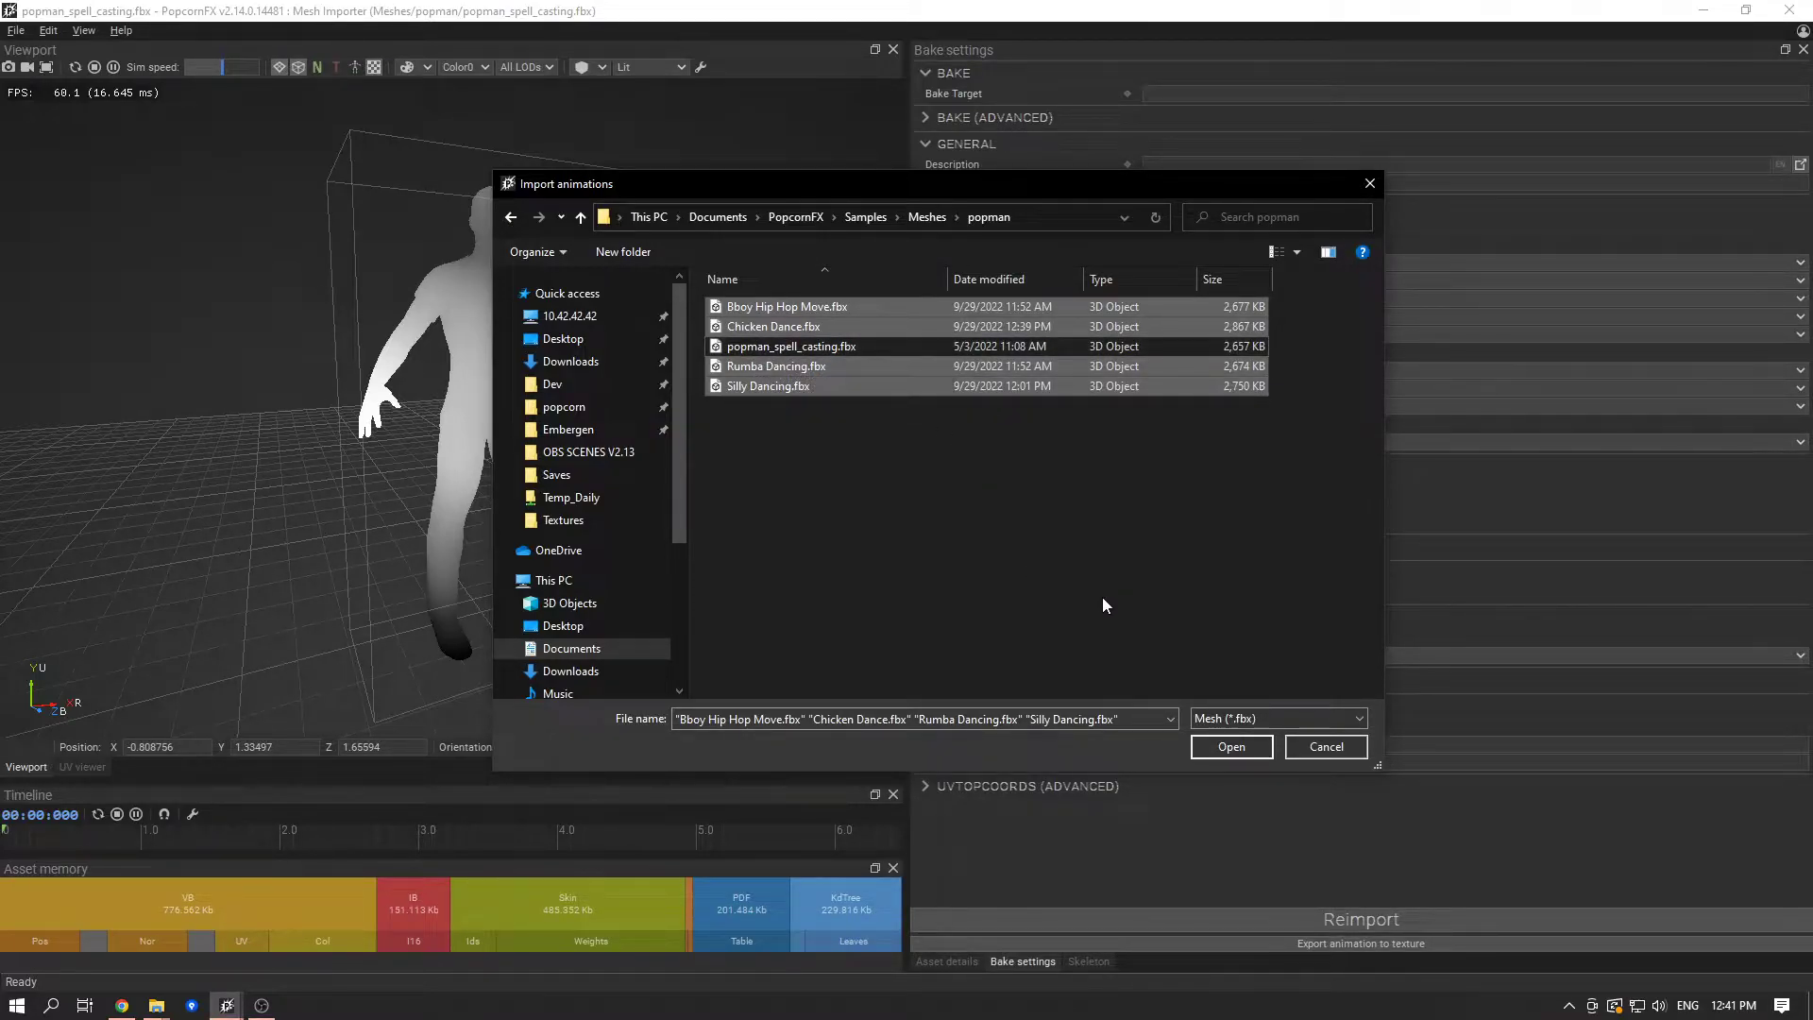
pyautogui.click(1229, 747)
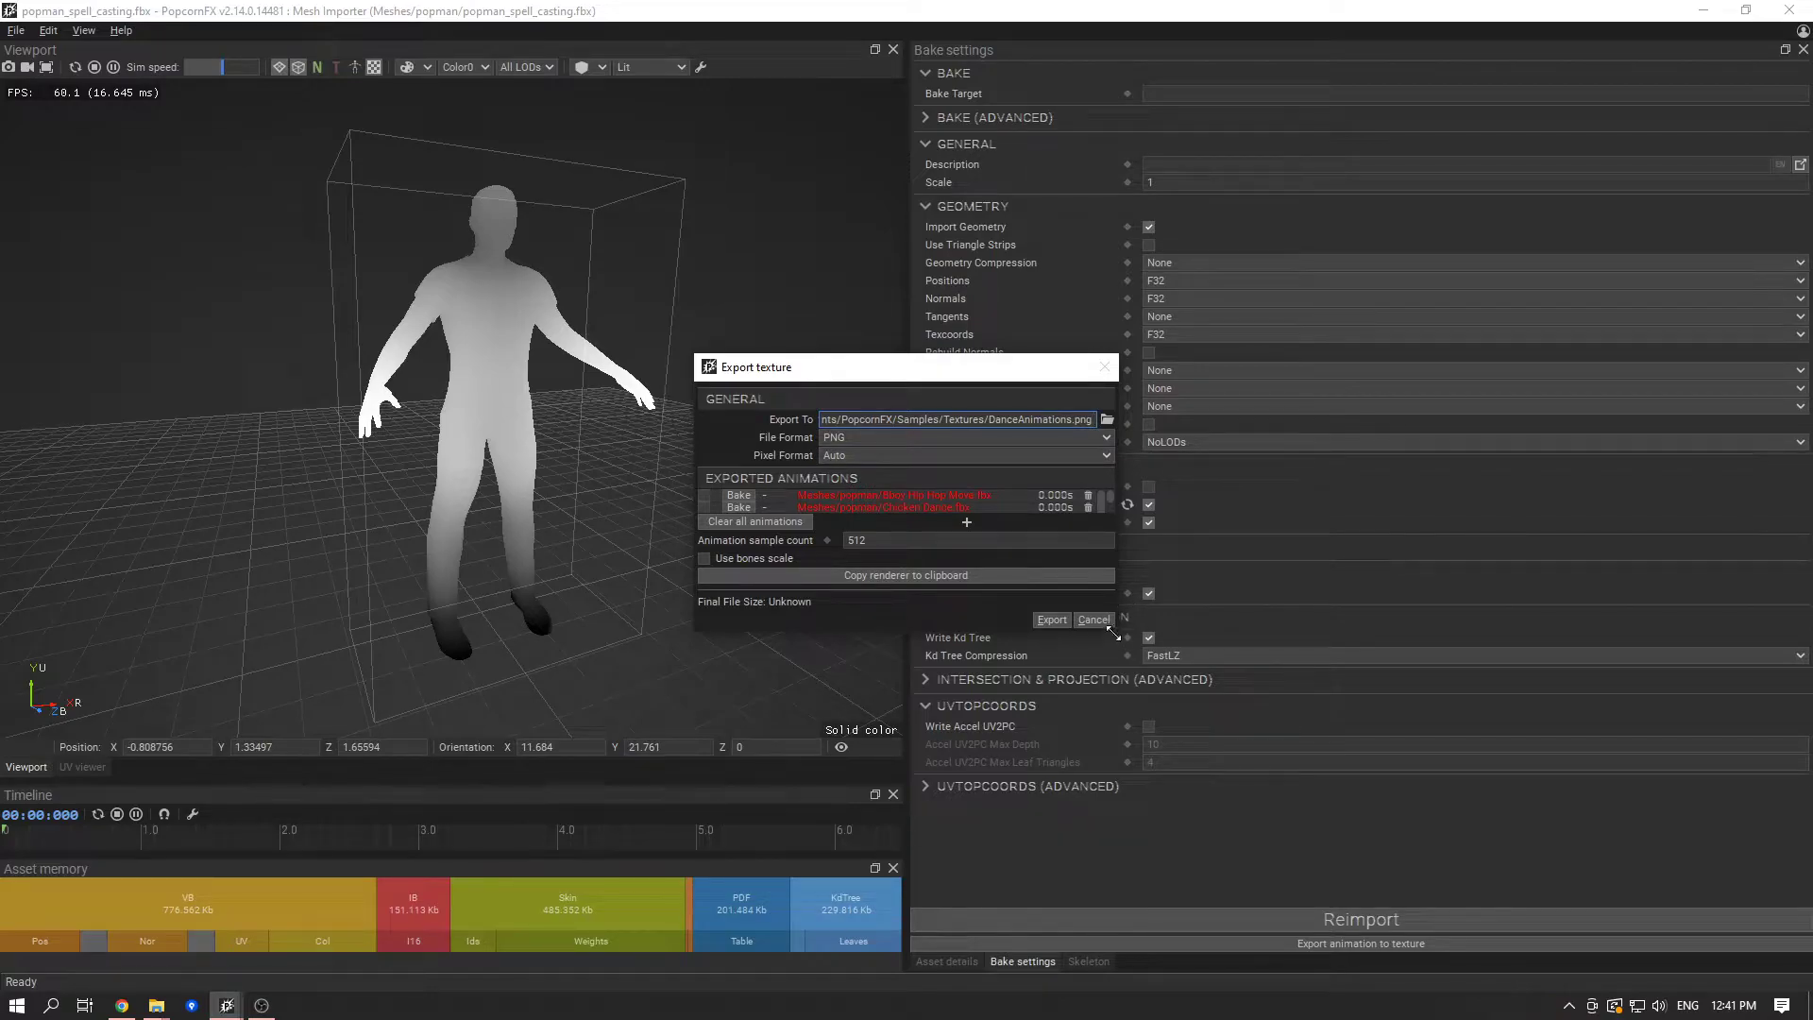
# - Enlarge the texture export window and examine the four unbaked dance animations in its list
pyautogui.moveTo(1118, 639); pyautogui.dragTo(1331, 758)
pyautogui.click(950, 535)
pyautogui.click(950, 518)
pyautogui.click(952, 507)
pyautogui.click(954, 496)
pyautogui.click(971, 518)
pyautogui.click(971, 511)
pyautogui.moveTo(1009, 370); pyautogui.dragTo(585, 323)
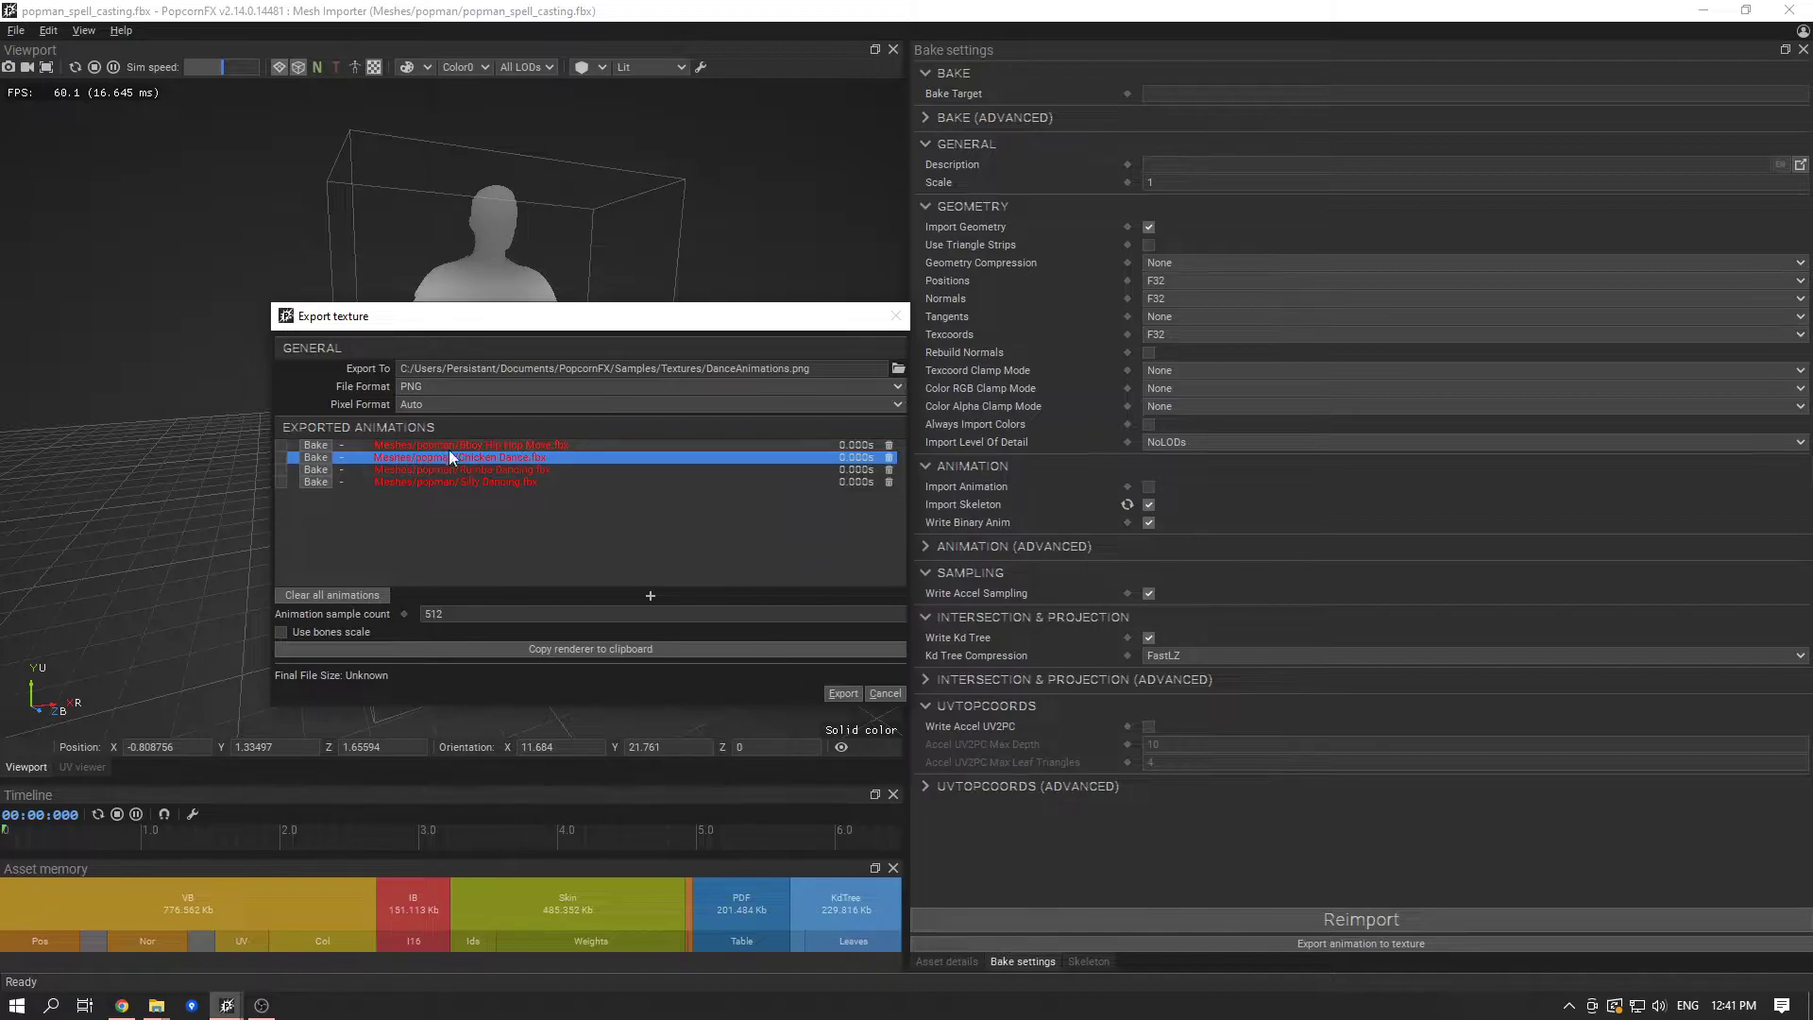
# - Bake the Bboy Hip Hop Move, Chicken Dance and Rumba Dancing animations, leave Silly Dancing unbaked and cancel the export
pyautogui.moveTo(545, 326); pyautogui.dragTo(1087, 390)
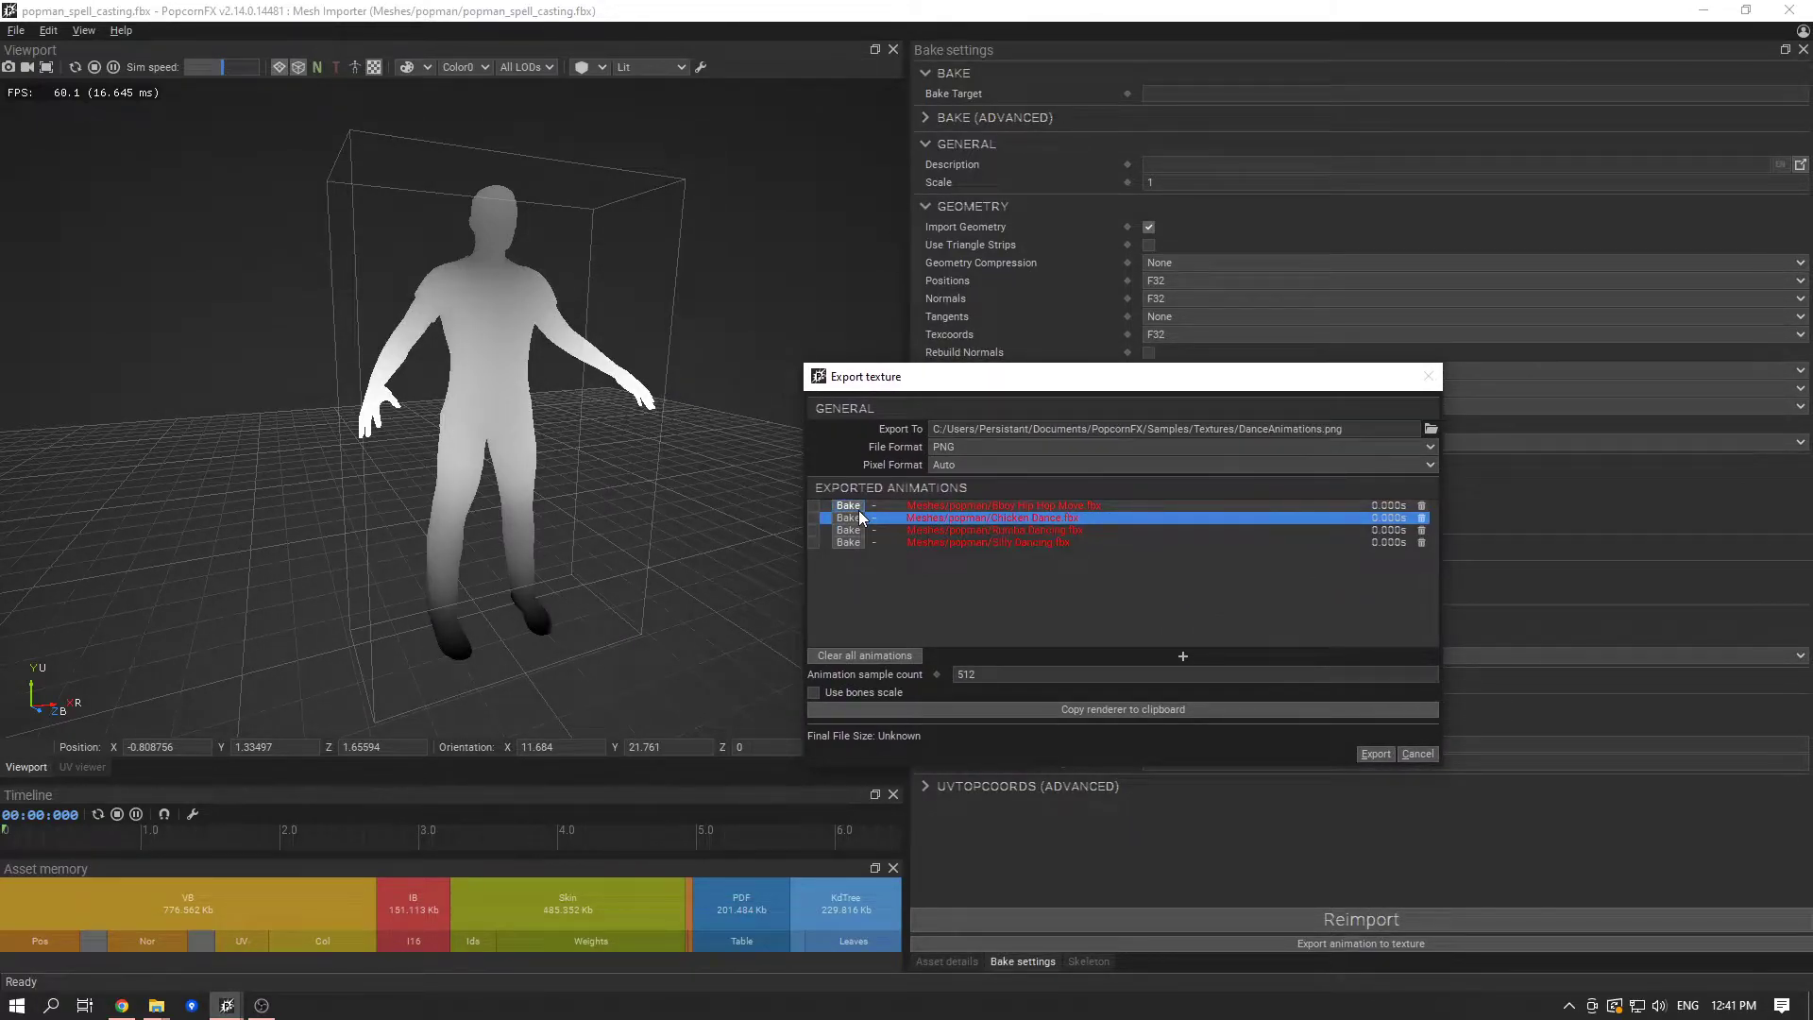
pyautogui.click(860, 516)
pyautogui.click(848, 529)
pyautogui.click(1029, 544)
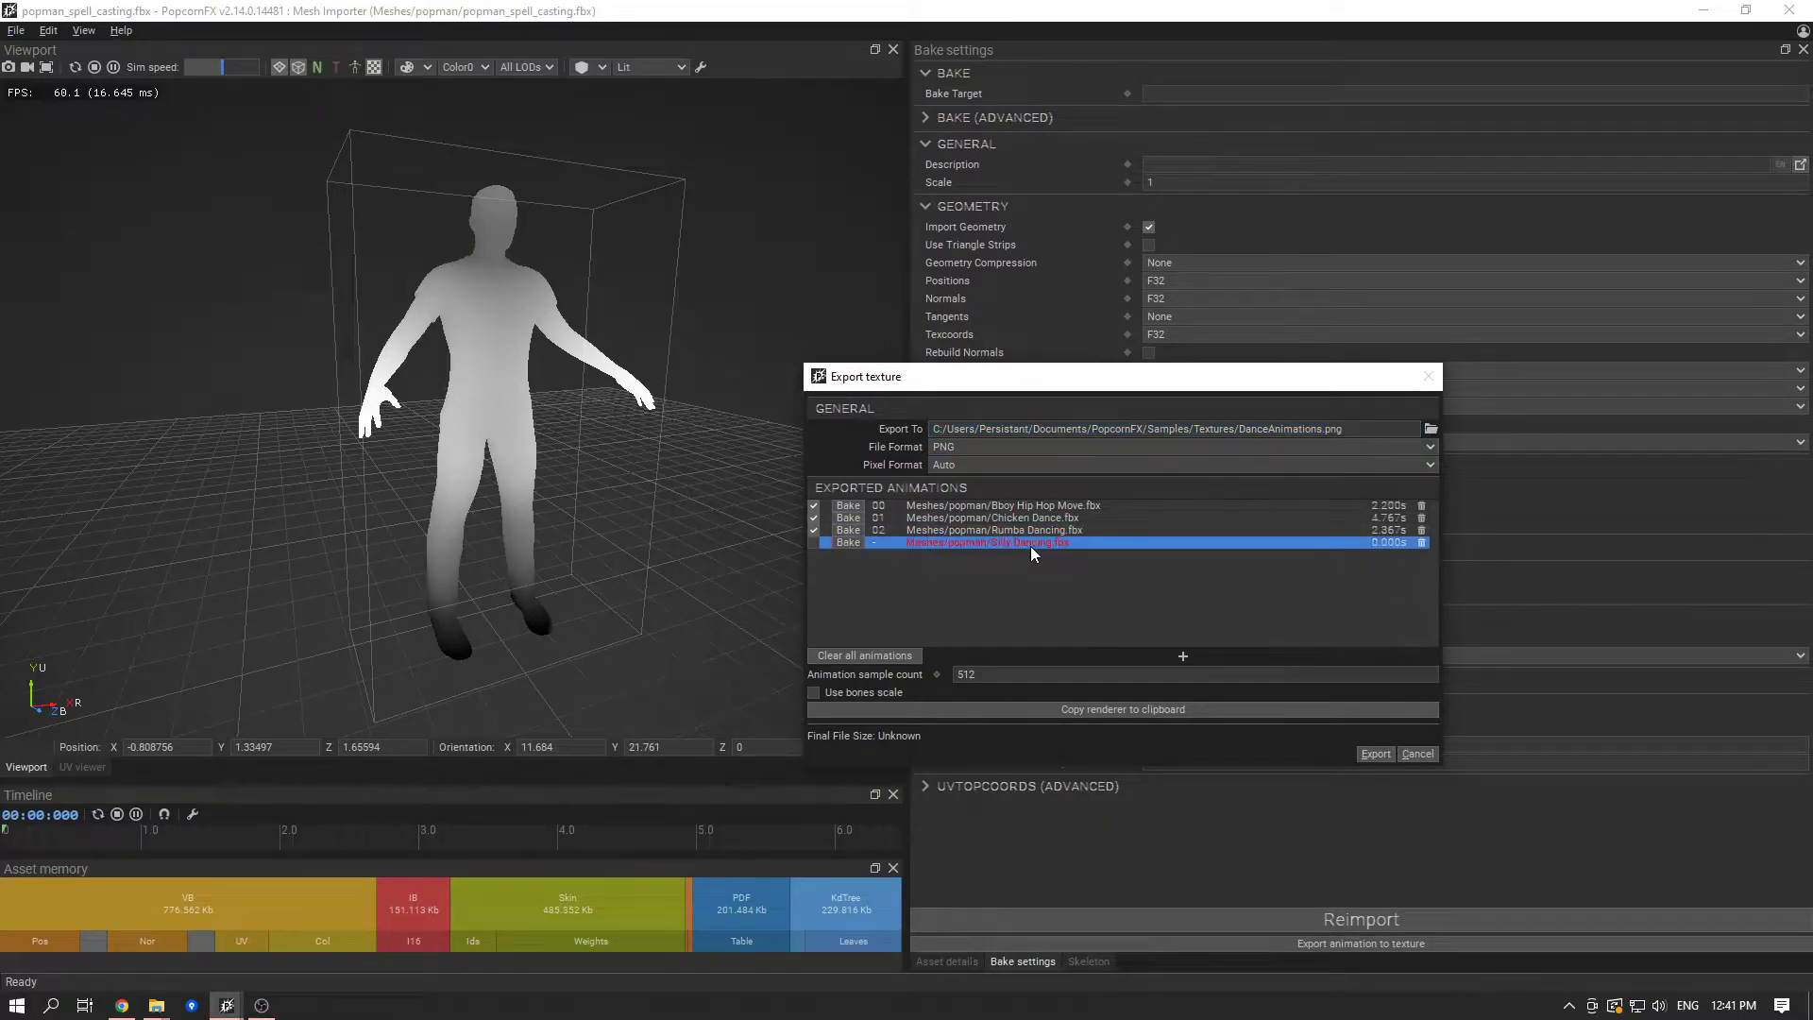
pyautogui.click(1425, 757)
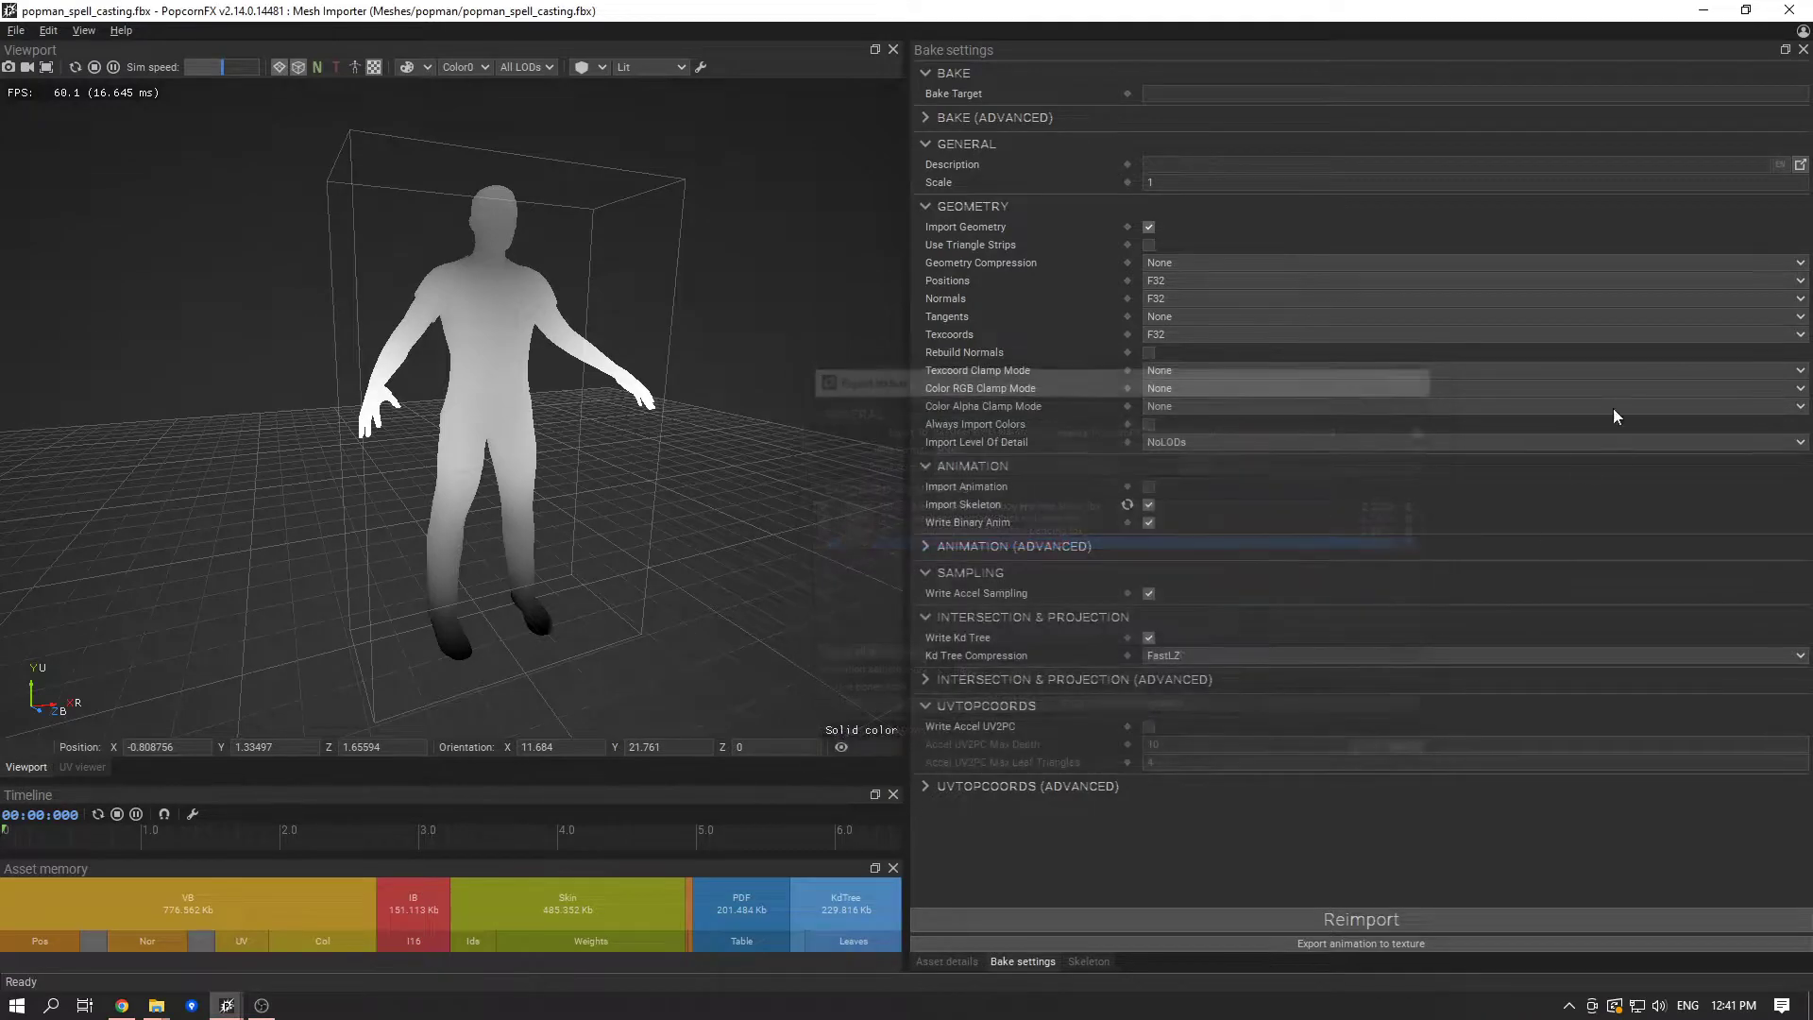
# - Open Silly Dancing.fbx, enable Import Animation and Import Skeleton, and reimport it
pyautogui.click(1795, 9)
pyautogui.doubleClick(688, 166)
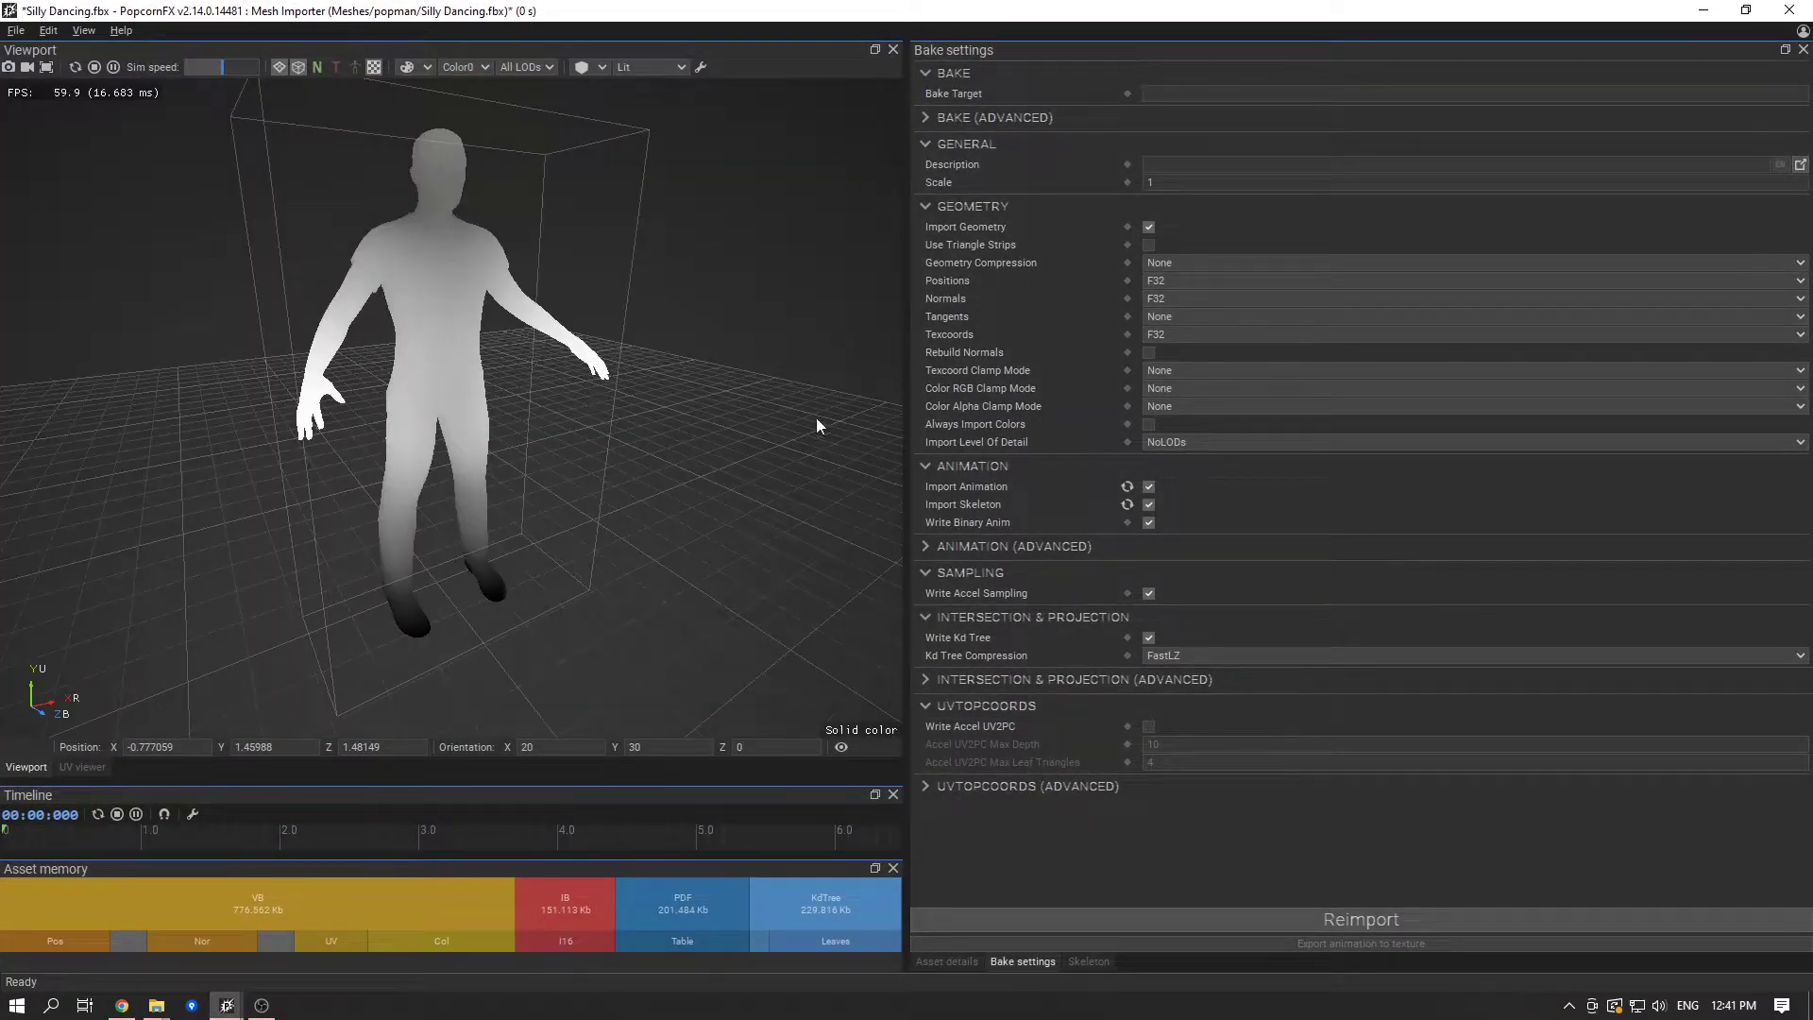
pyautogui.moveTo(815, 425); pyautogui.dragTo(635, 458)
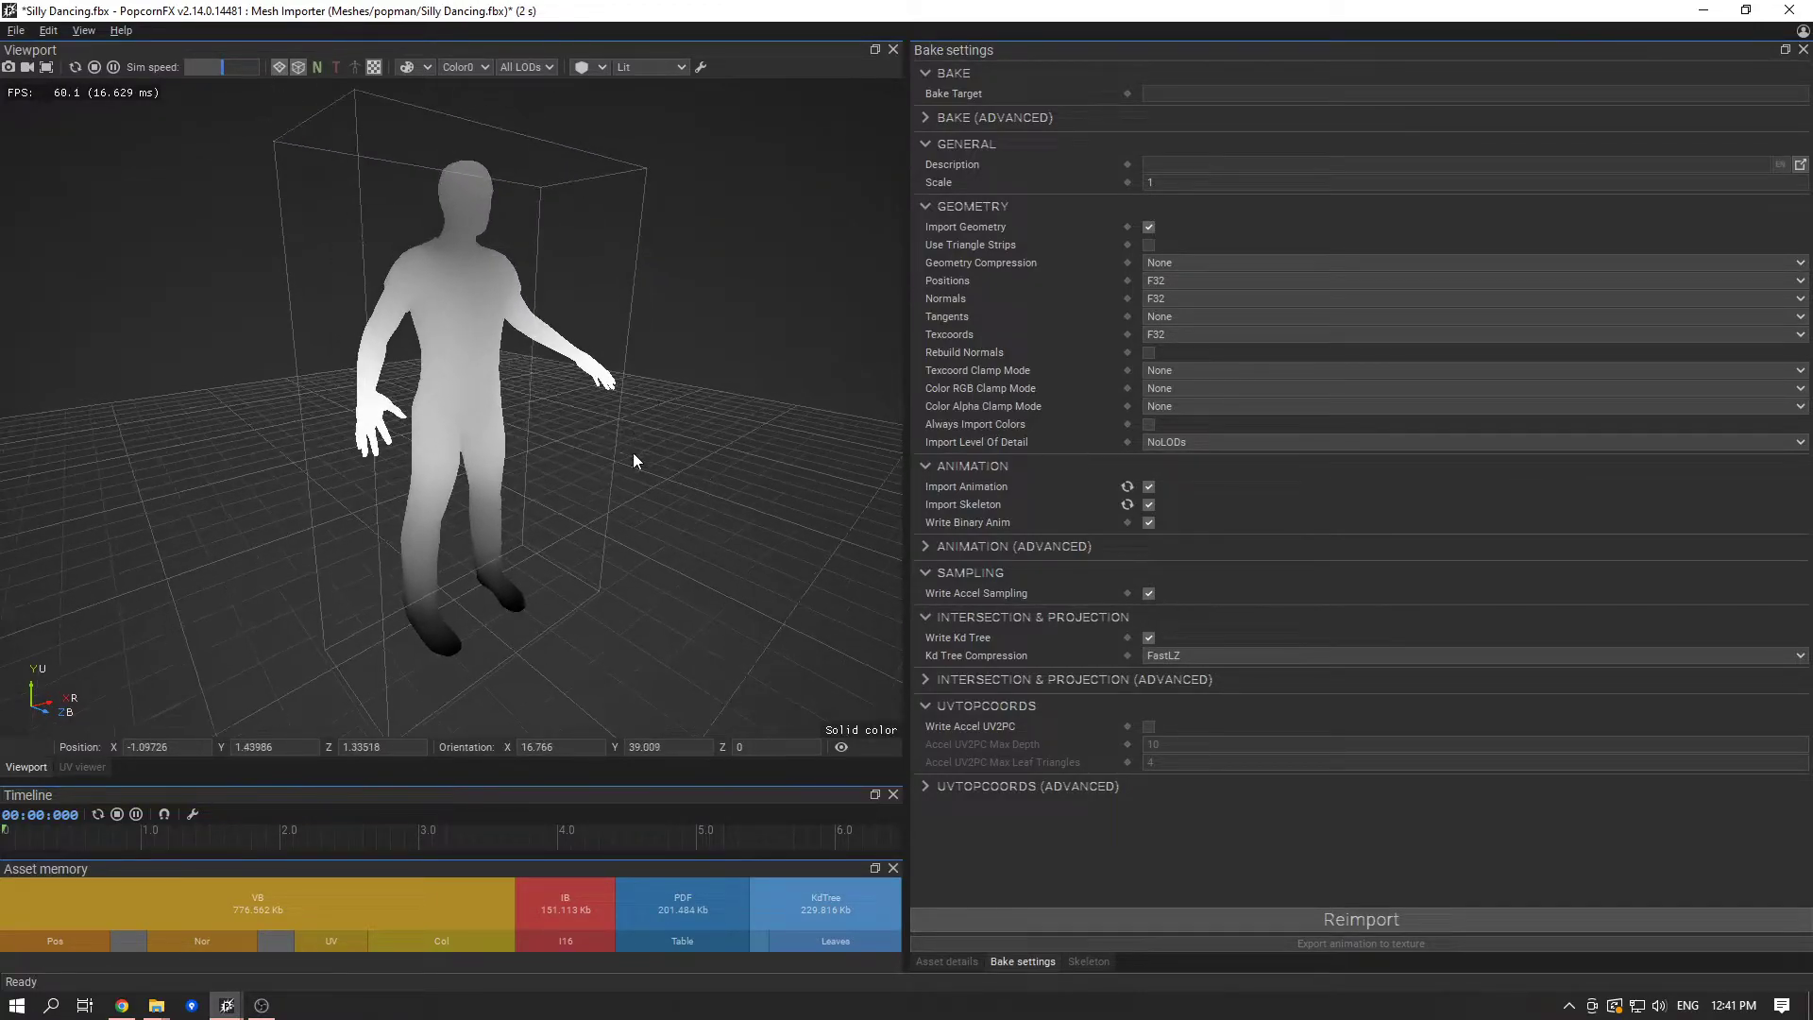
pyautogui.click(1365, 922)
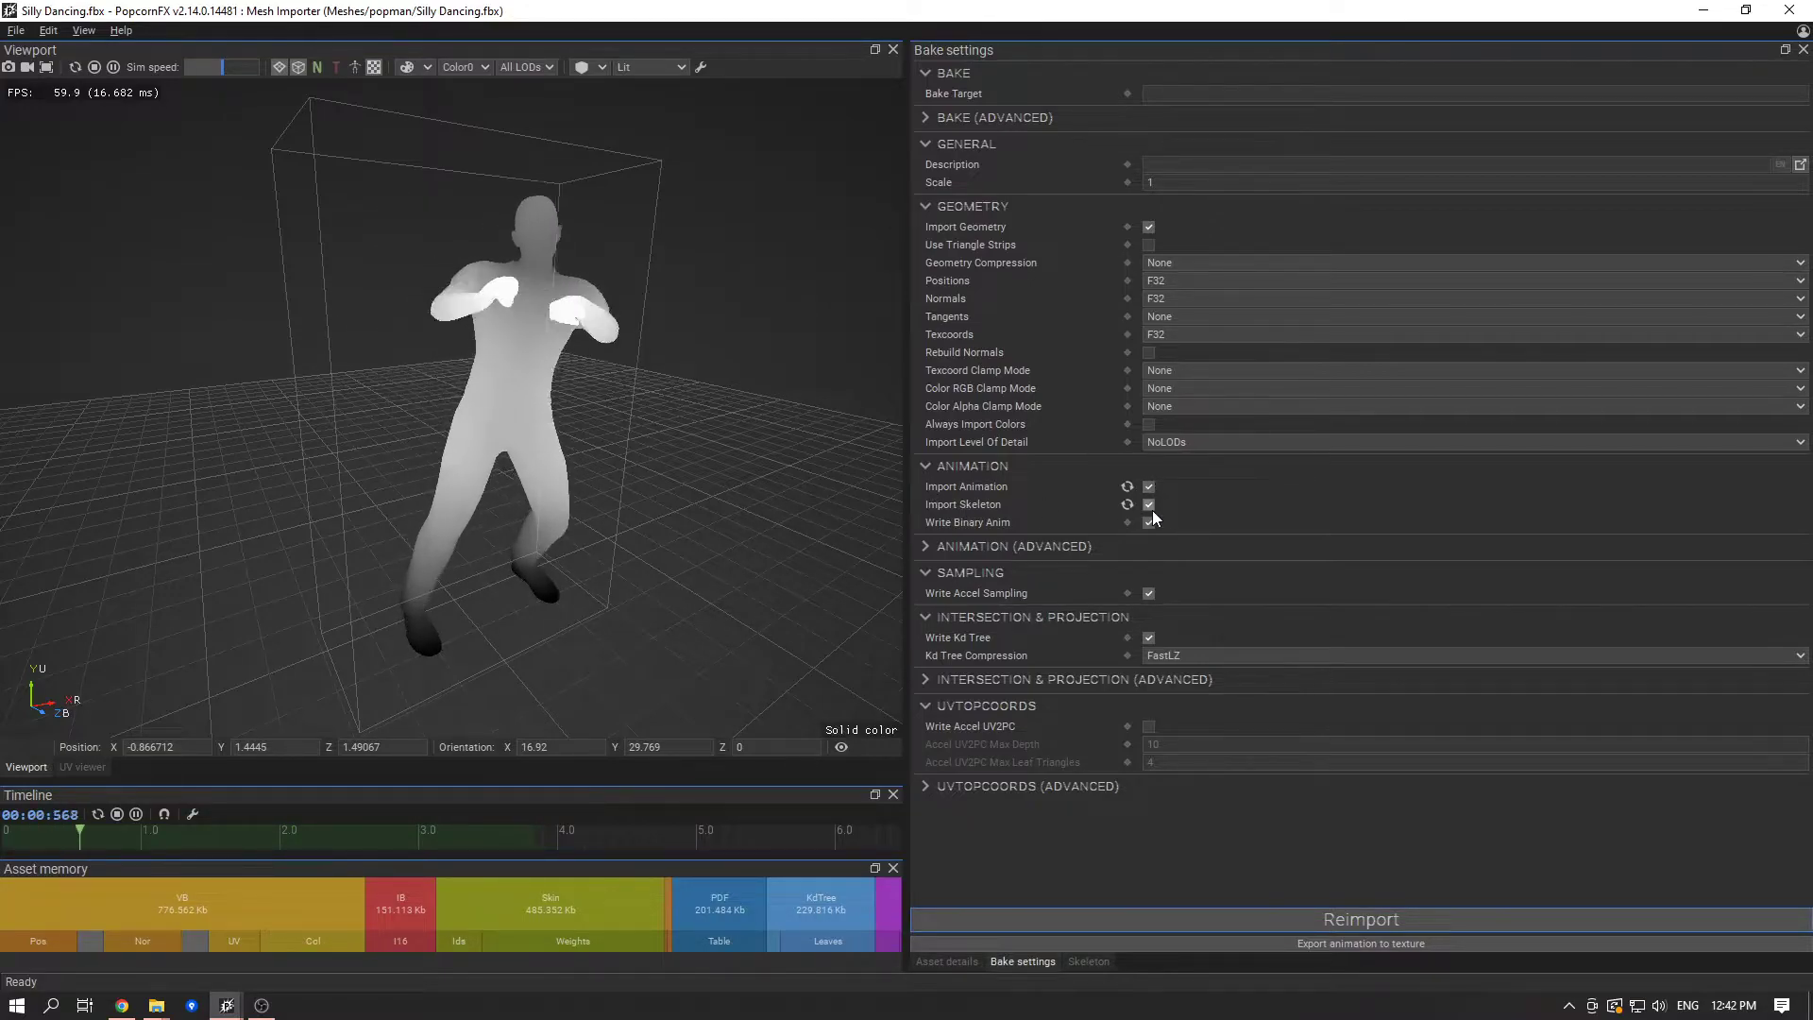
pyautogui.moveTo(667, 484); pyautogui.dragTo(846, 430)
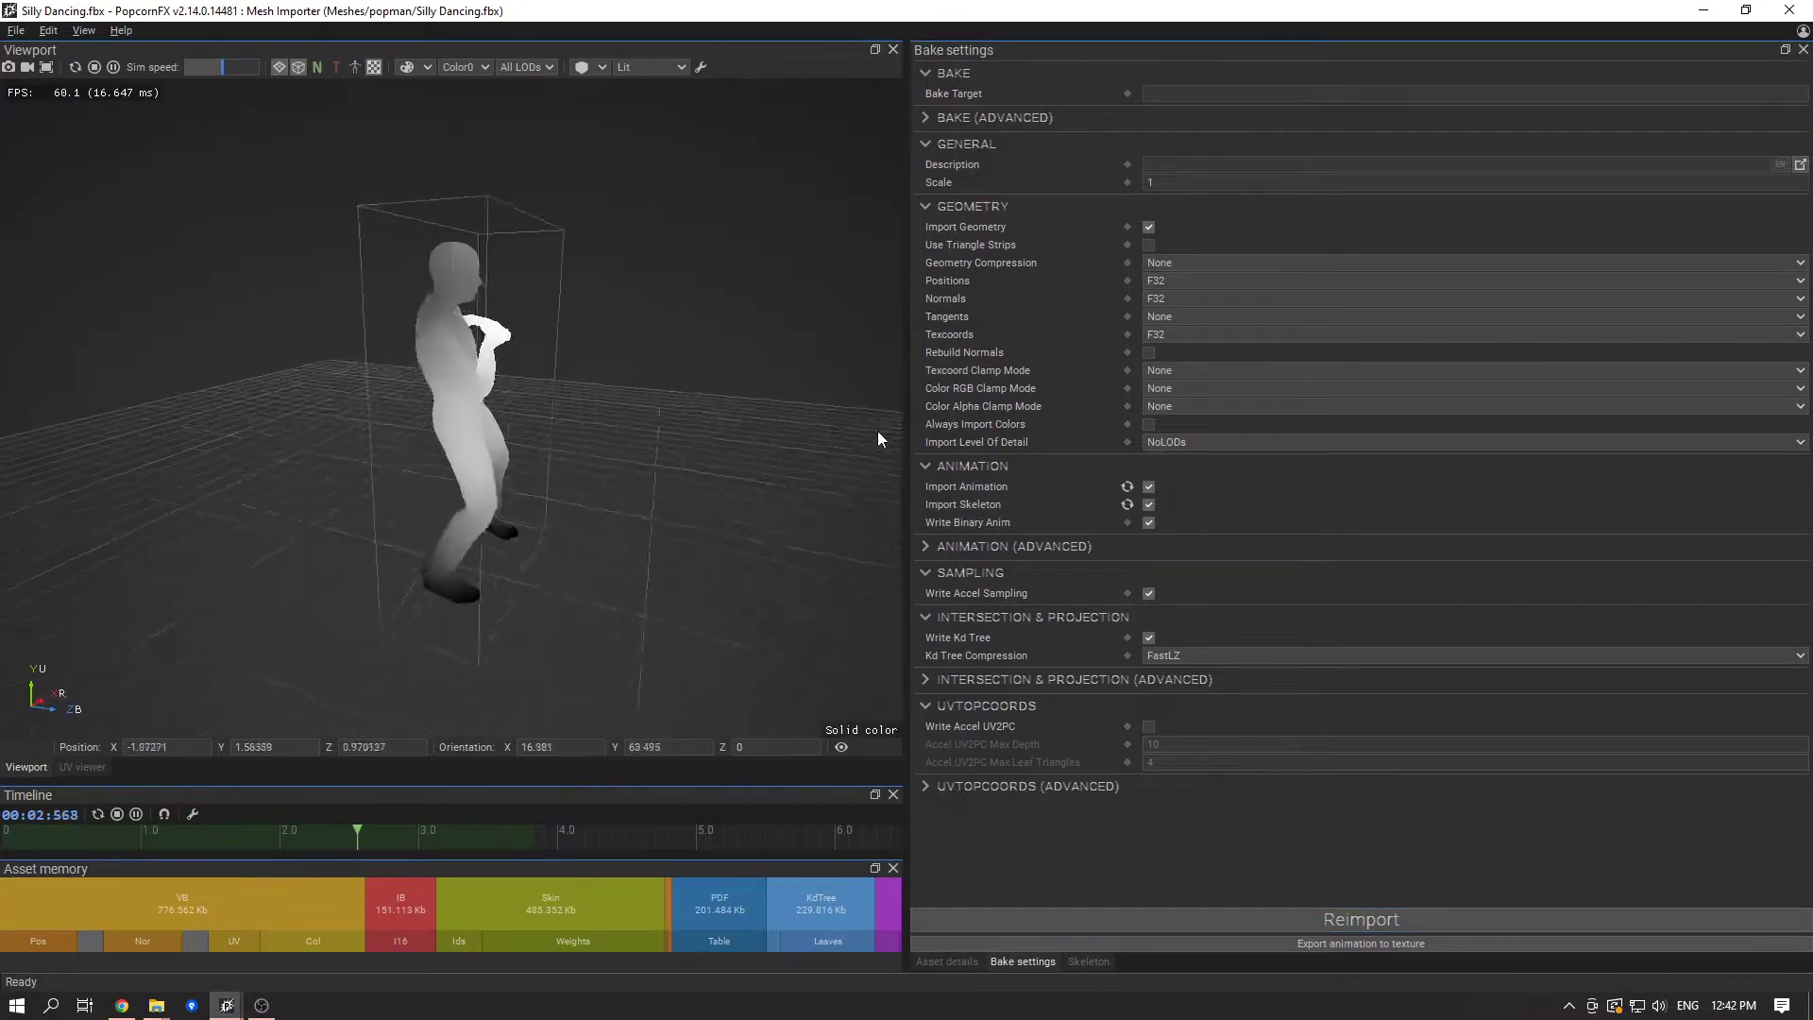
# - Reopen popman_spell_casting.fbx and start its animation texture export as DanceAnimations in the Samples/Textures folder
pyautogui.click(1788, 10)
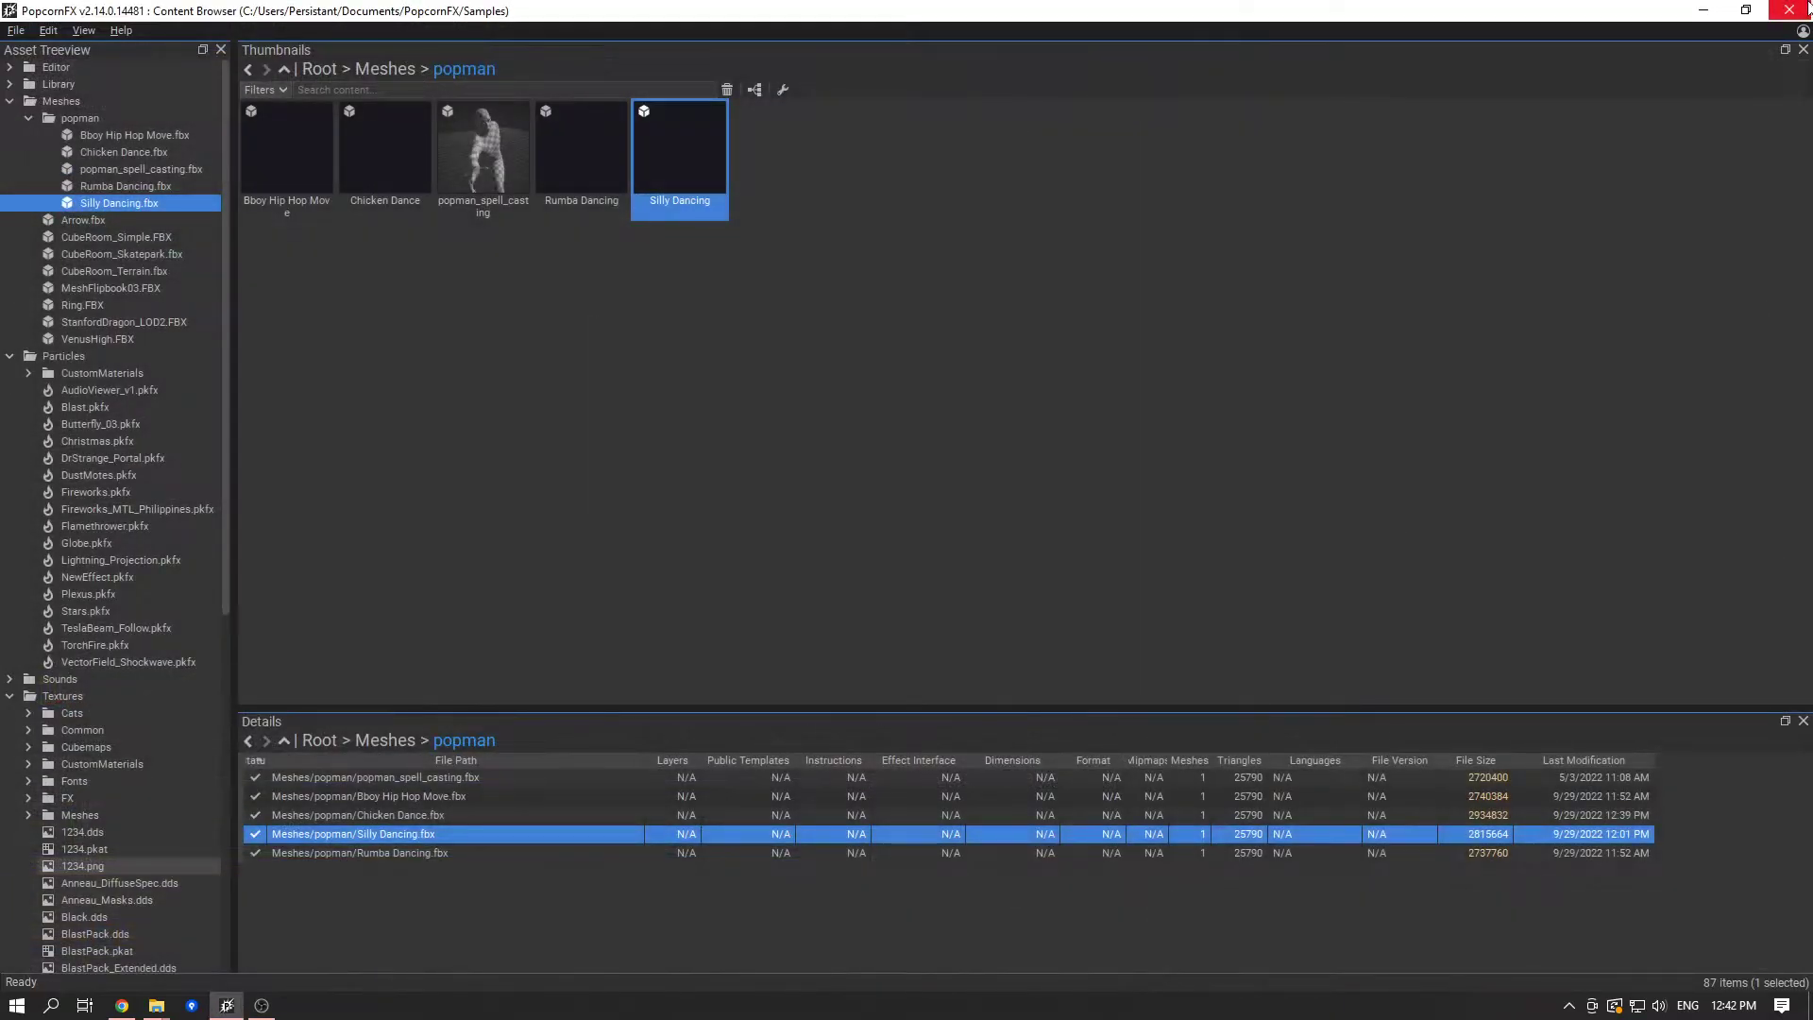
pyautogui.doubleClick(496, 167)
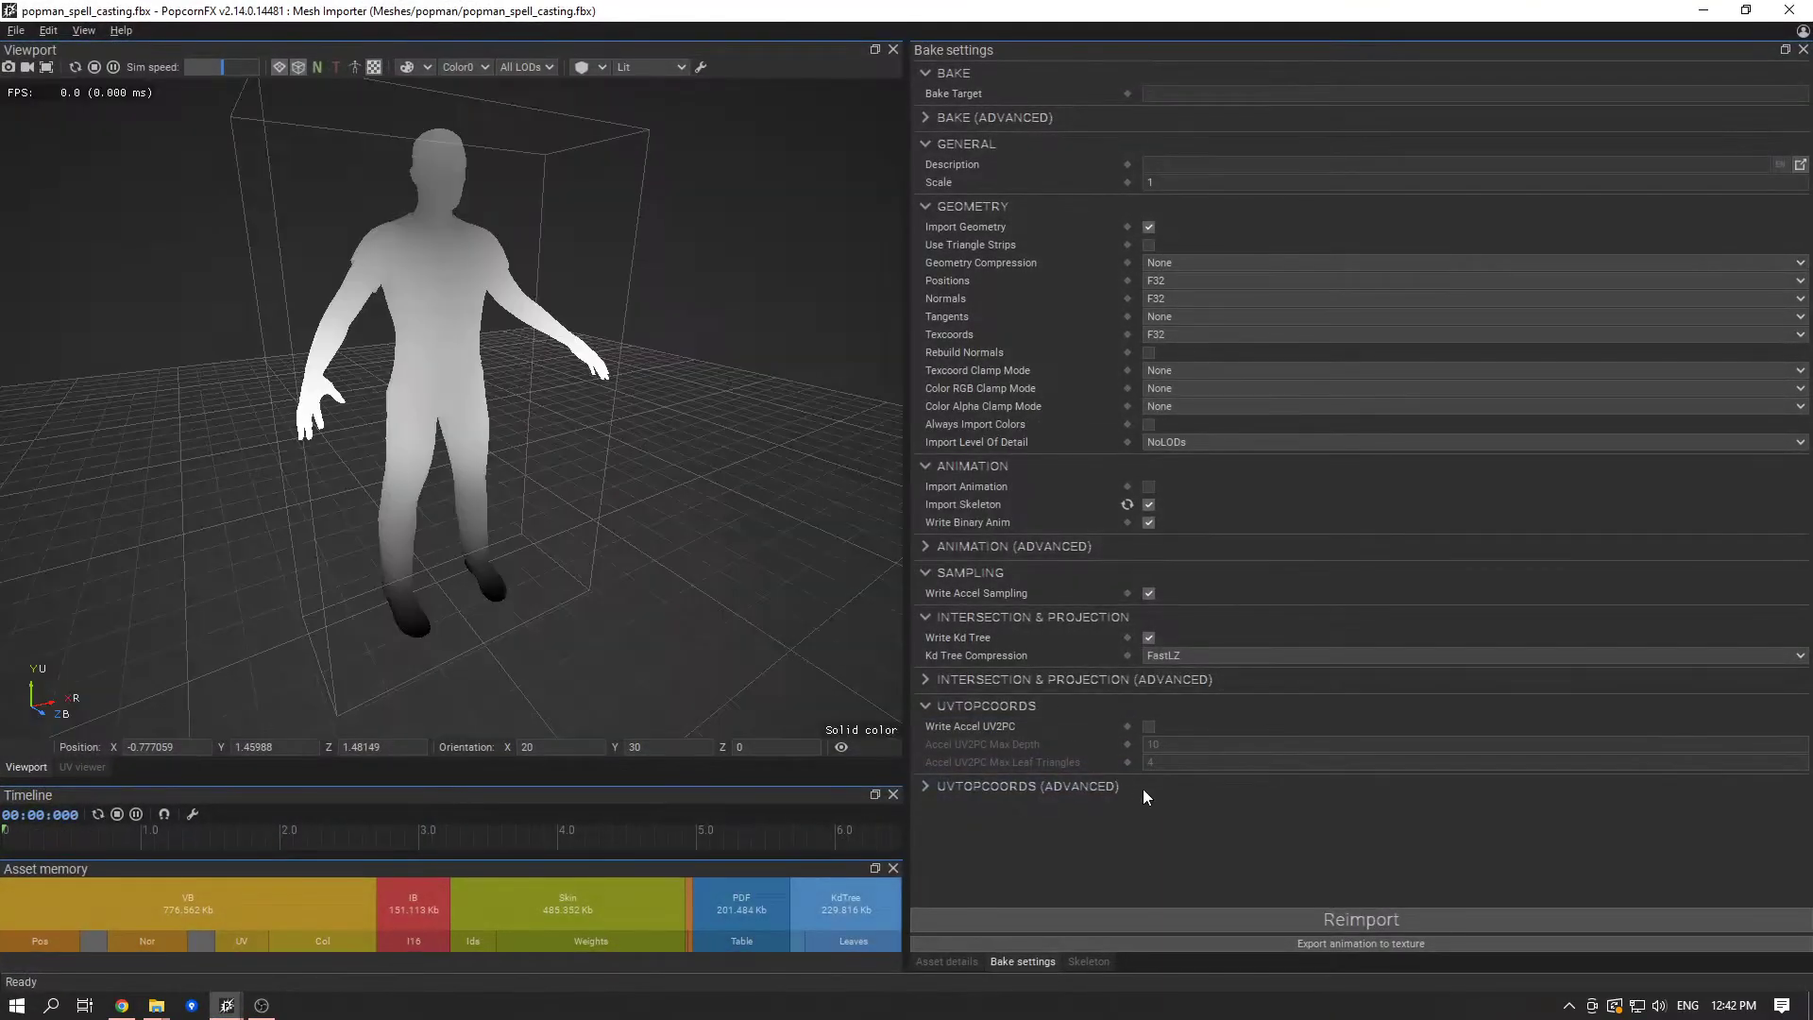
pyautogui.click(1356, 942)
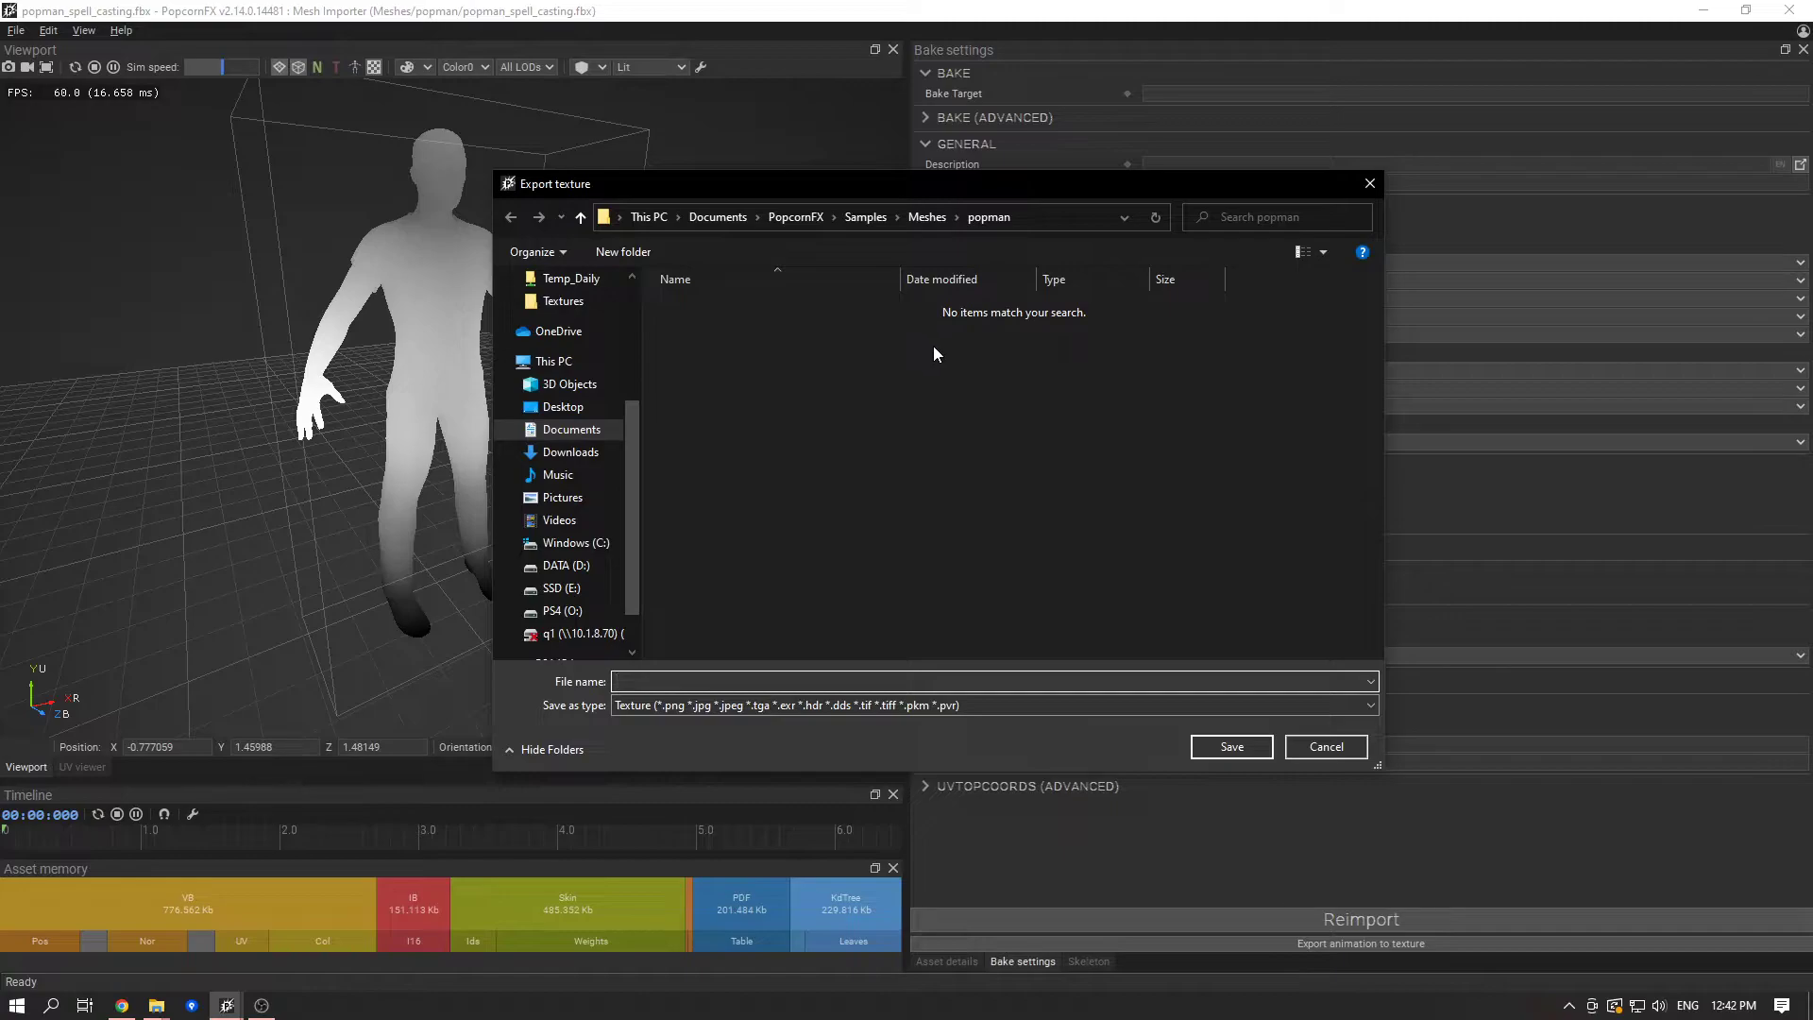
pyautogui.click(864, 217)
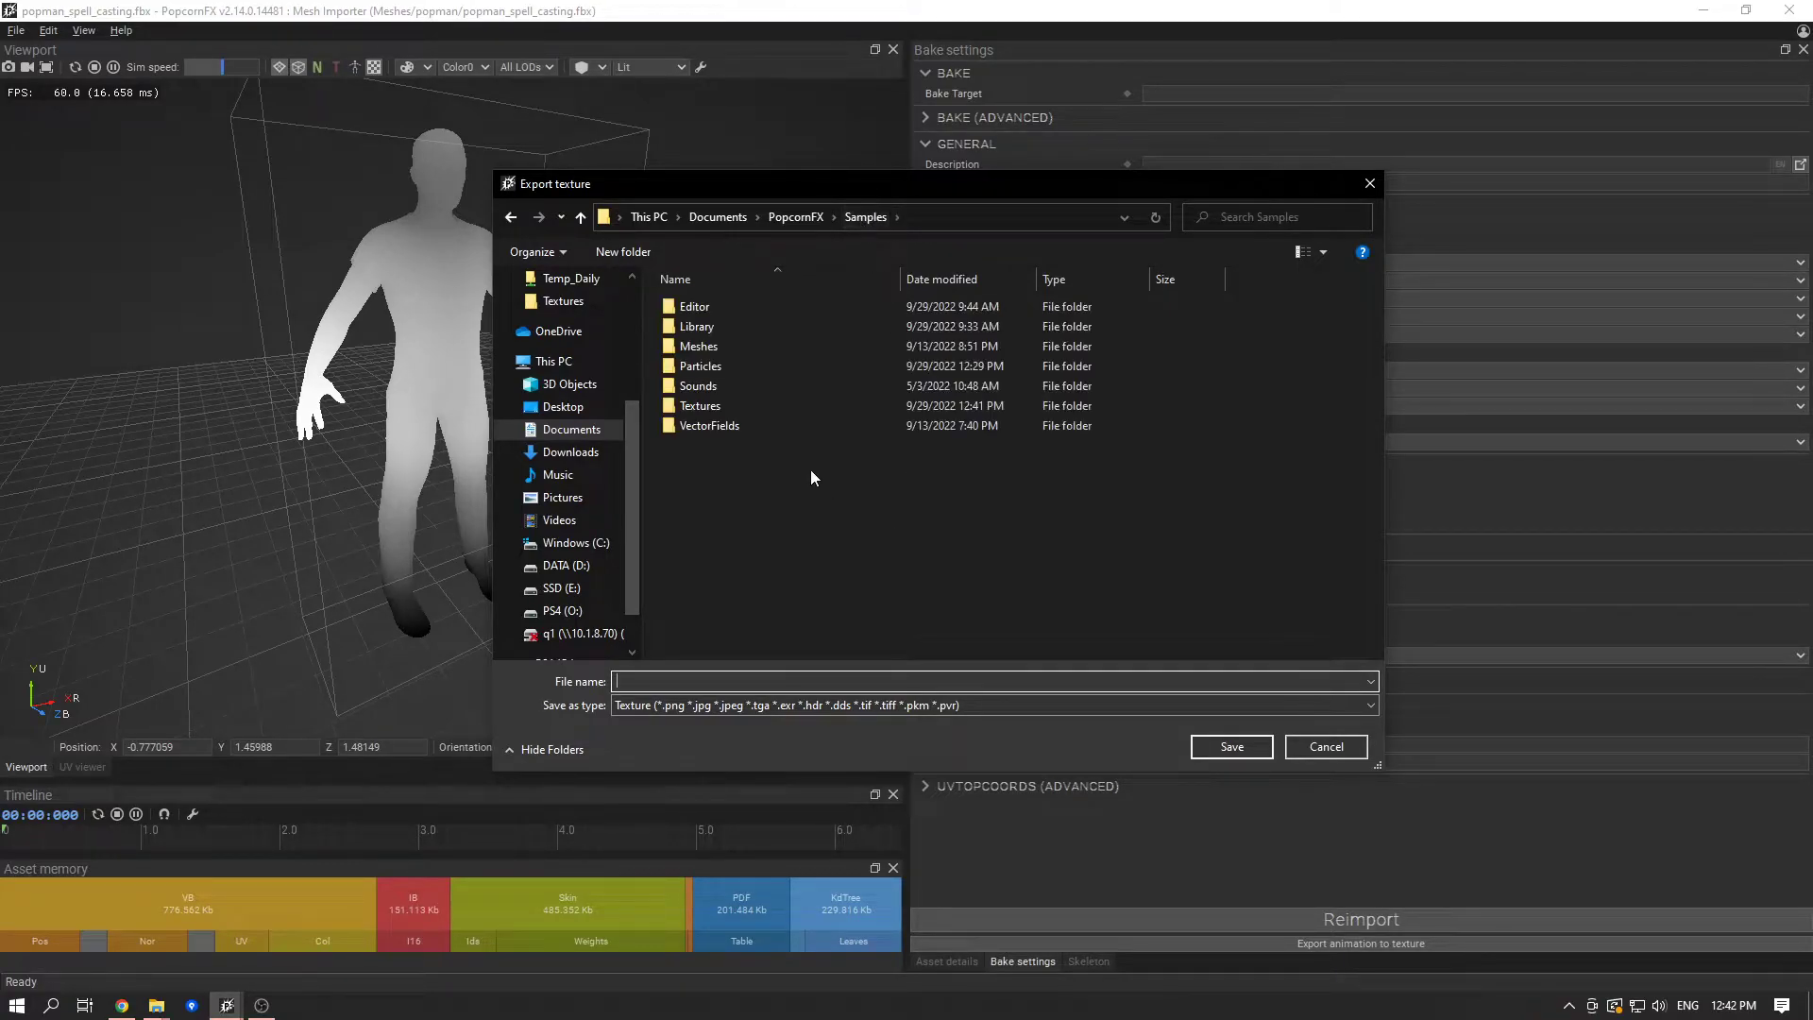
pyautogui.doubleClick(775, 406)
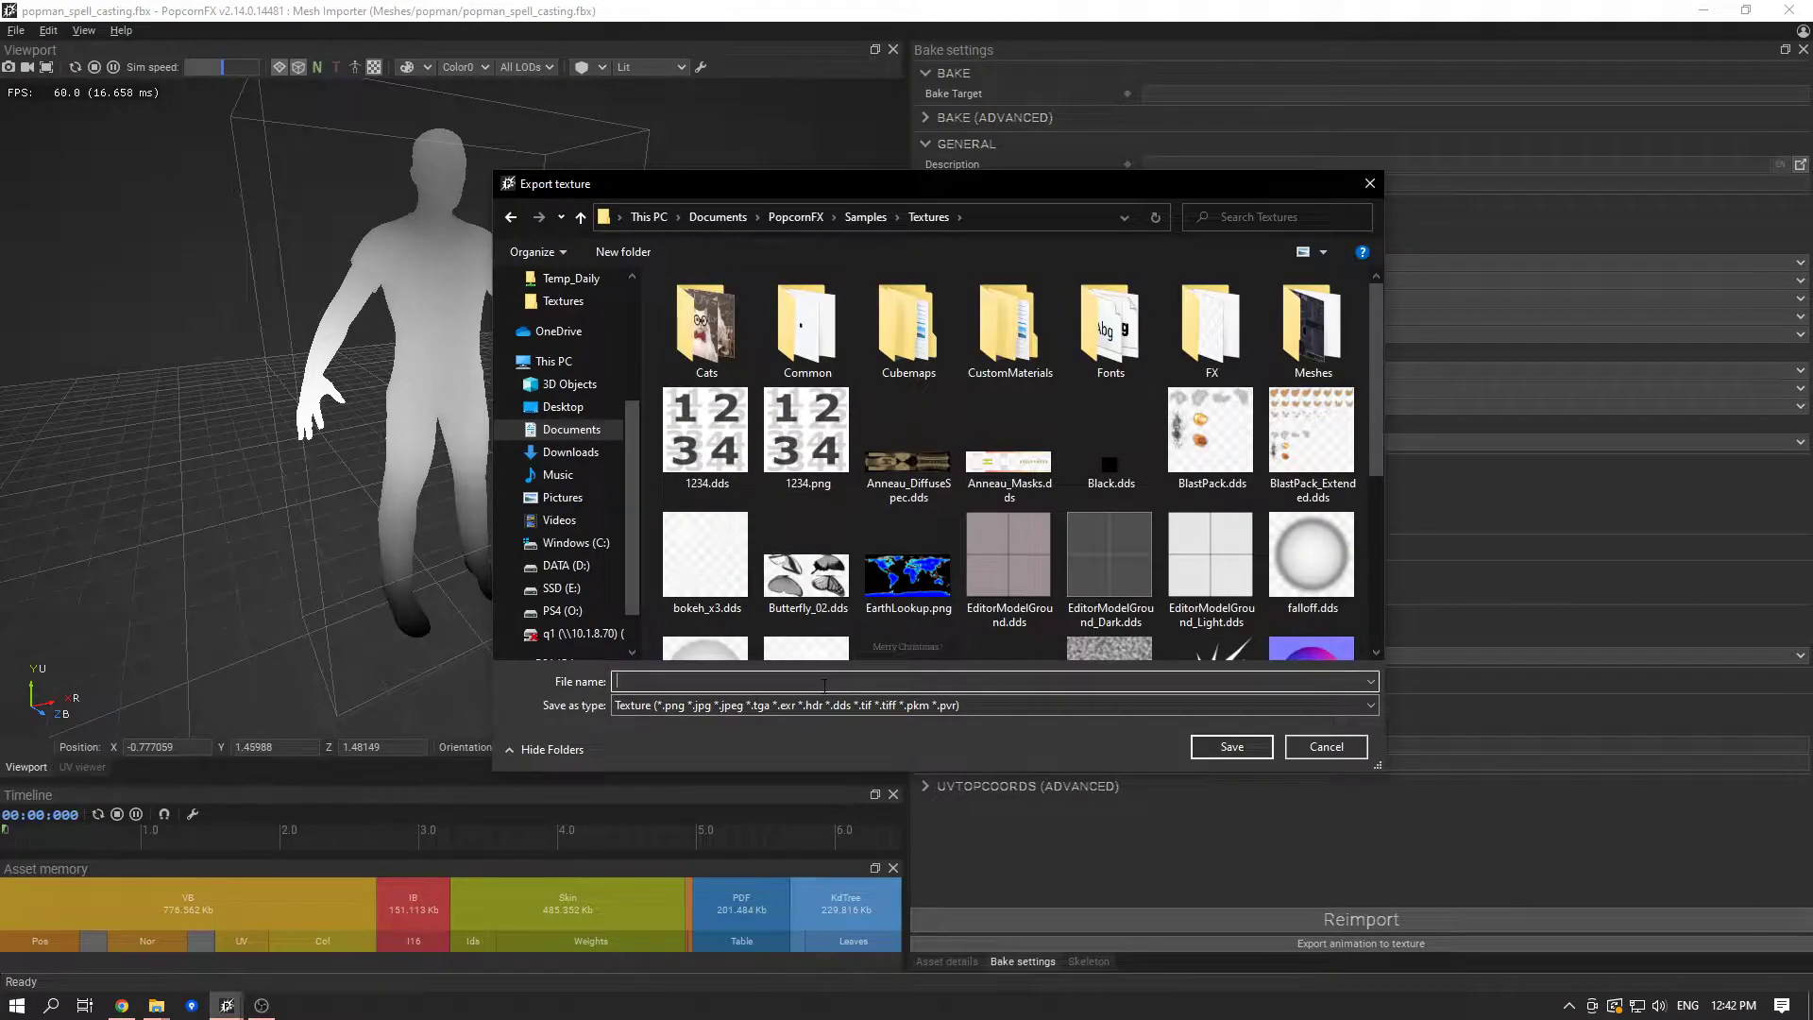
pyautogui.write('DanceAnimations')
pyautogui.press('Return')
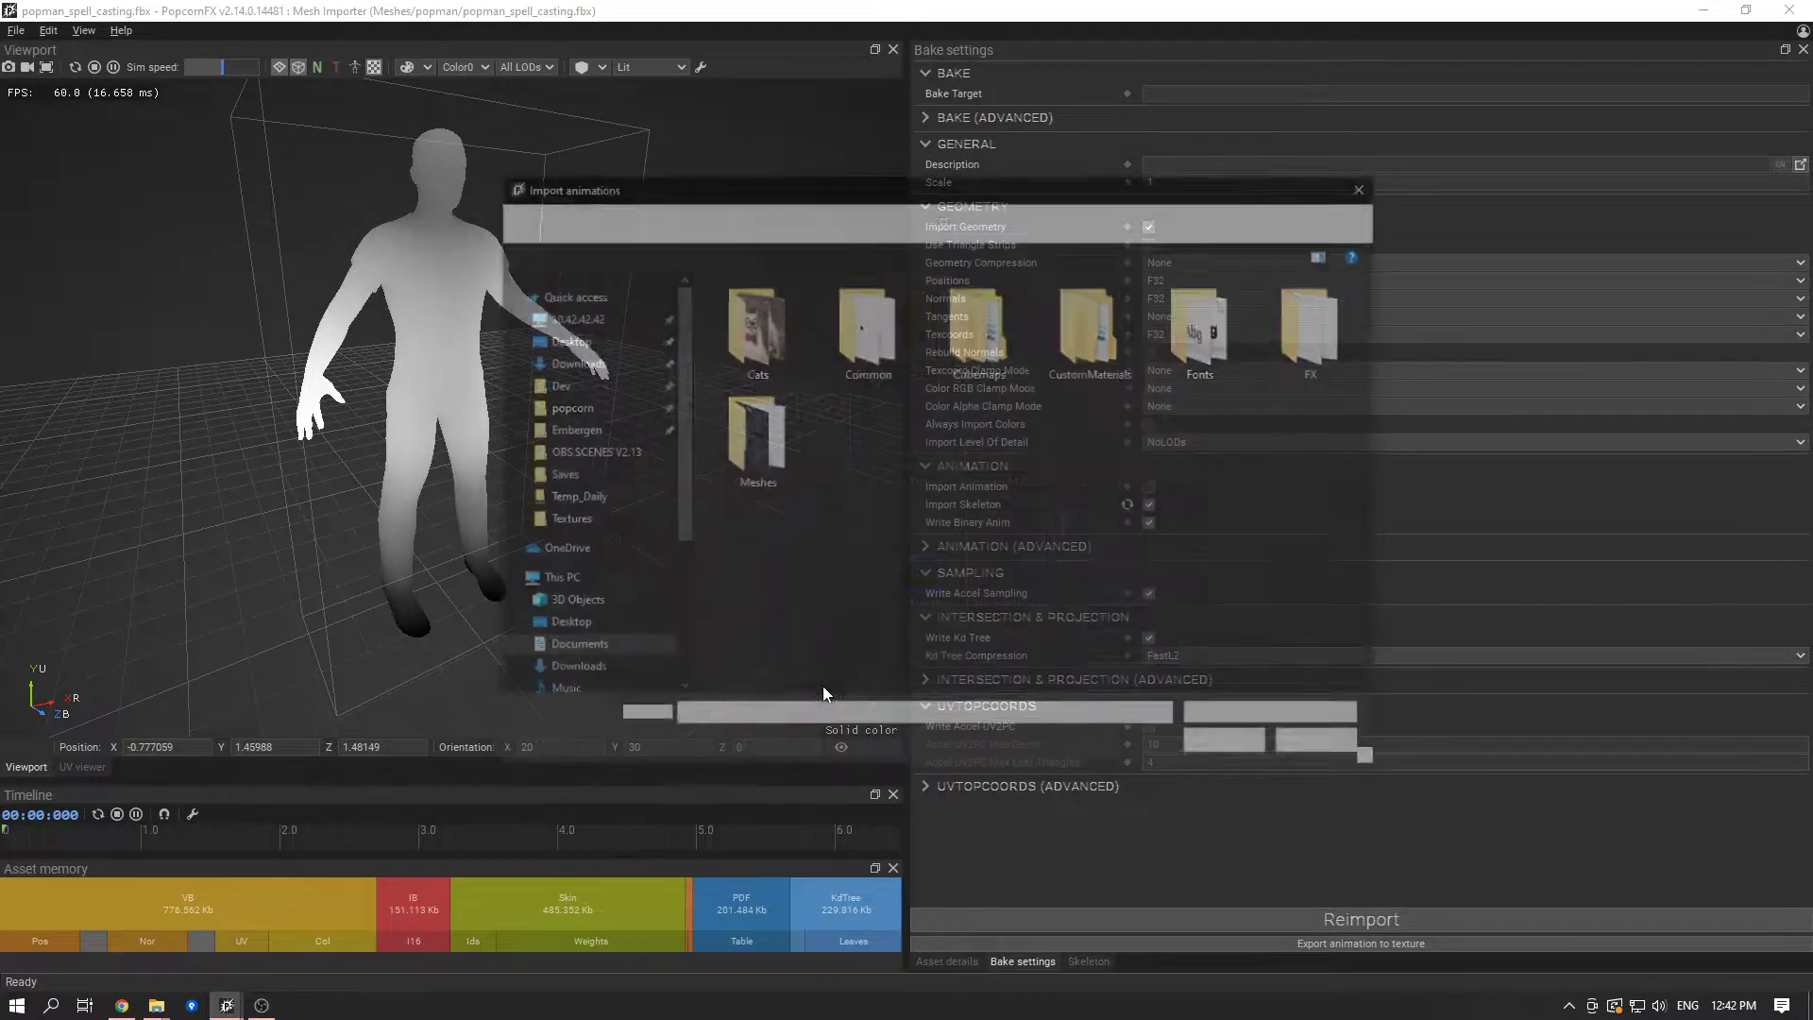
# - Load all FBX animations from Meshes/popman except popman_spell_casting.fbx into the texture export
pyautogui.click(865, 216)
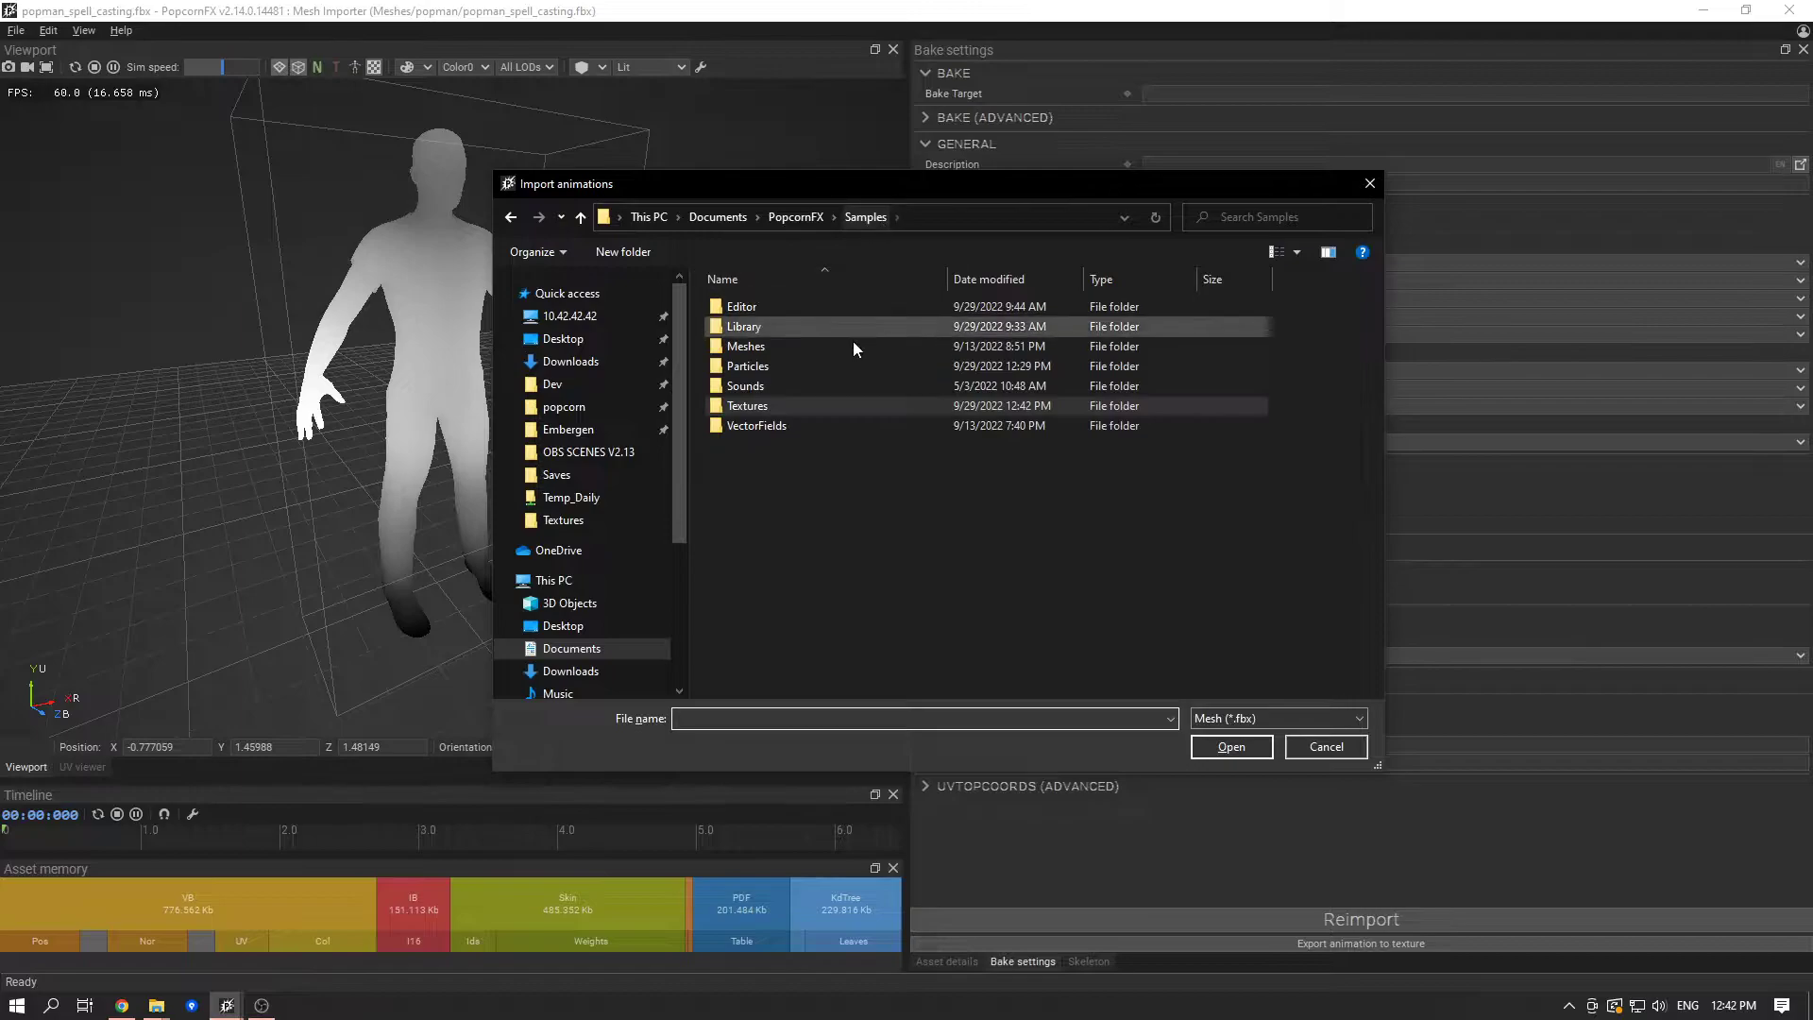
pyautogui.doubleClick(795, 350)
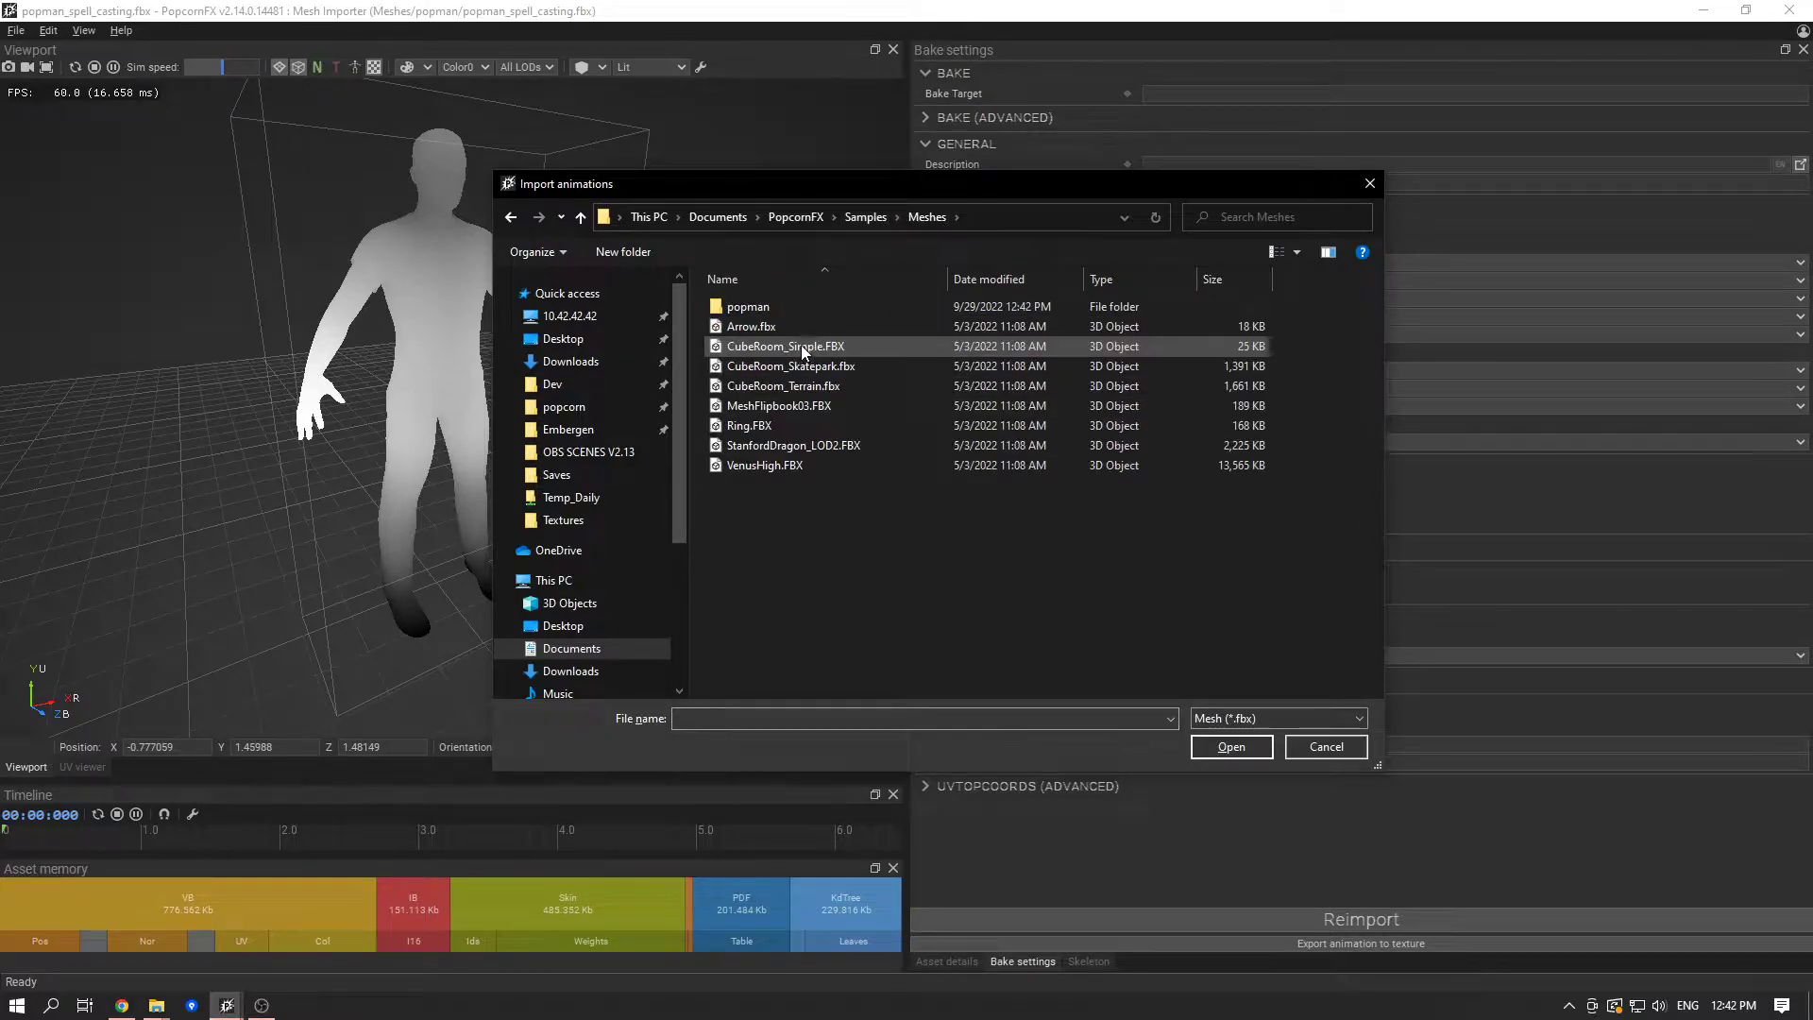
pyautogui.doubleClick(799, 304)
pyautogui.moveTo(958, 486); pyautogui.dragTo(698, 272)
pyautogui.keyDown('ctrl'); pyautogui.click(791, 347); pyautogui.keyUp('ctrl')
pyautogui.click(1229, 745)
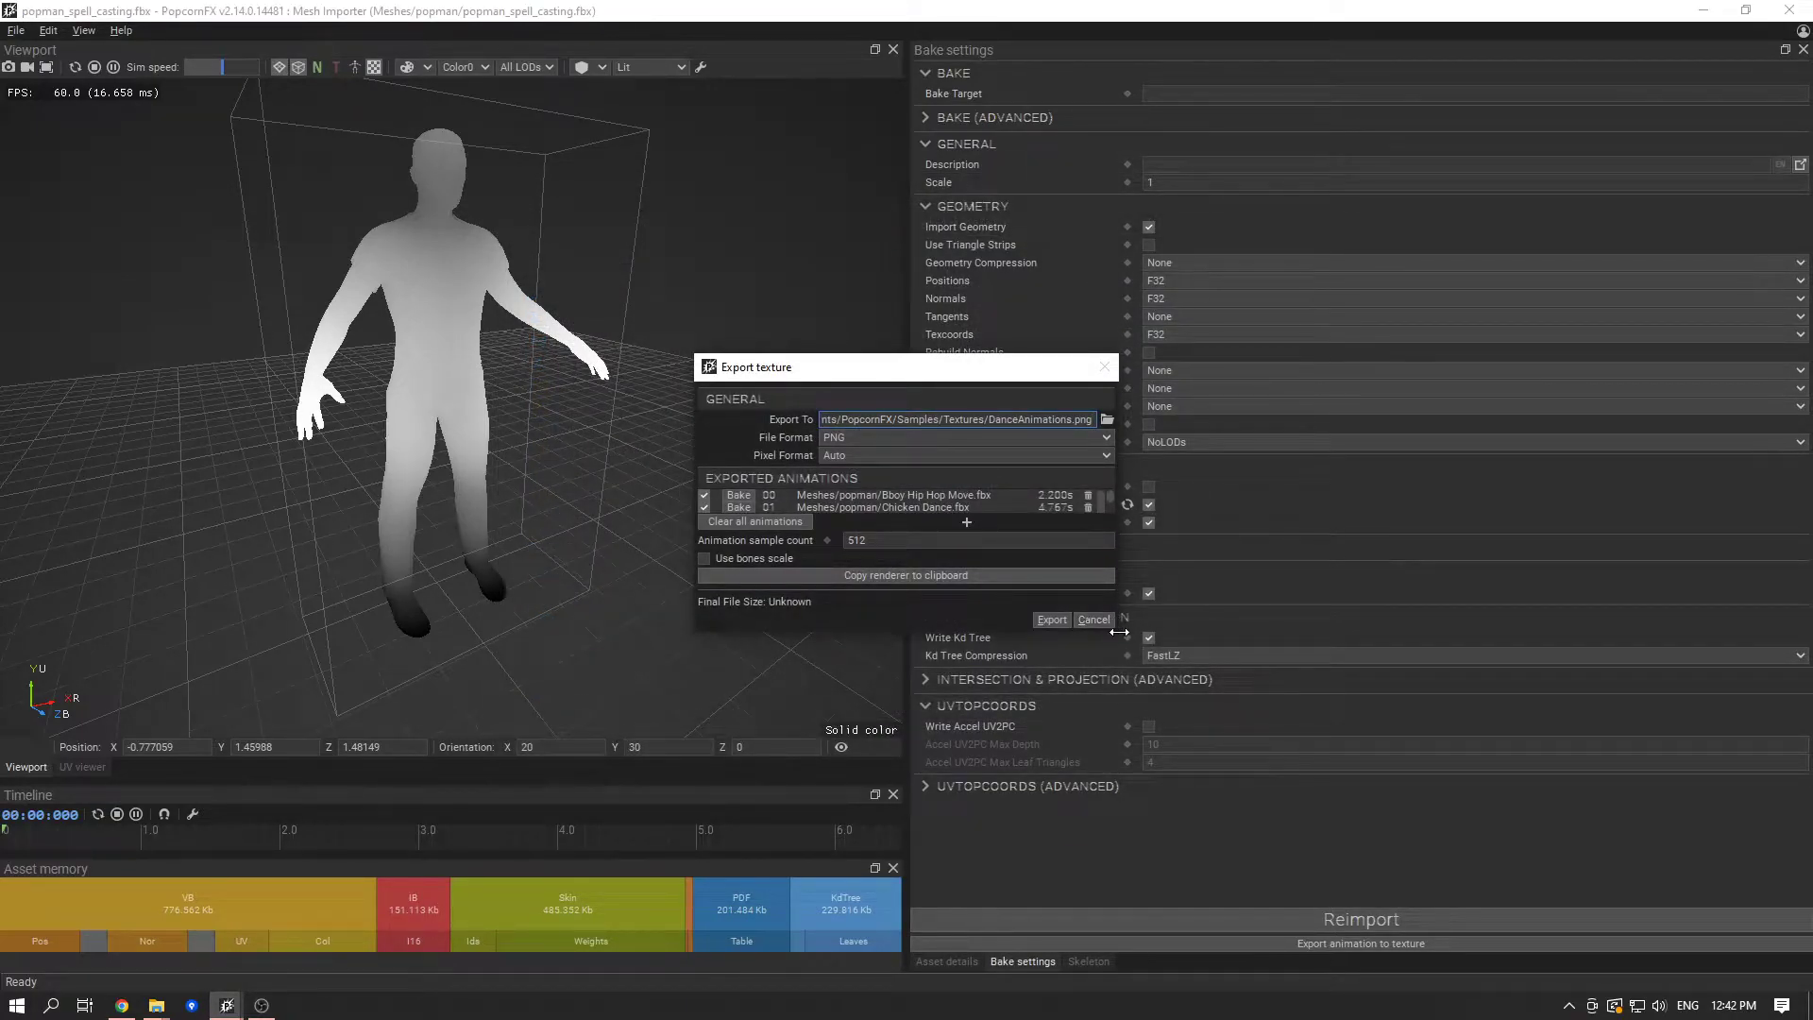
# - Widen the texture export window and examine the index and baked state of each listed animation
pyautogui.moveTo(1117, 636); pyautogui.dragTo(1445, 726)
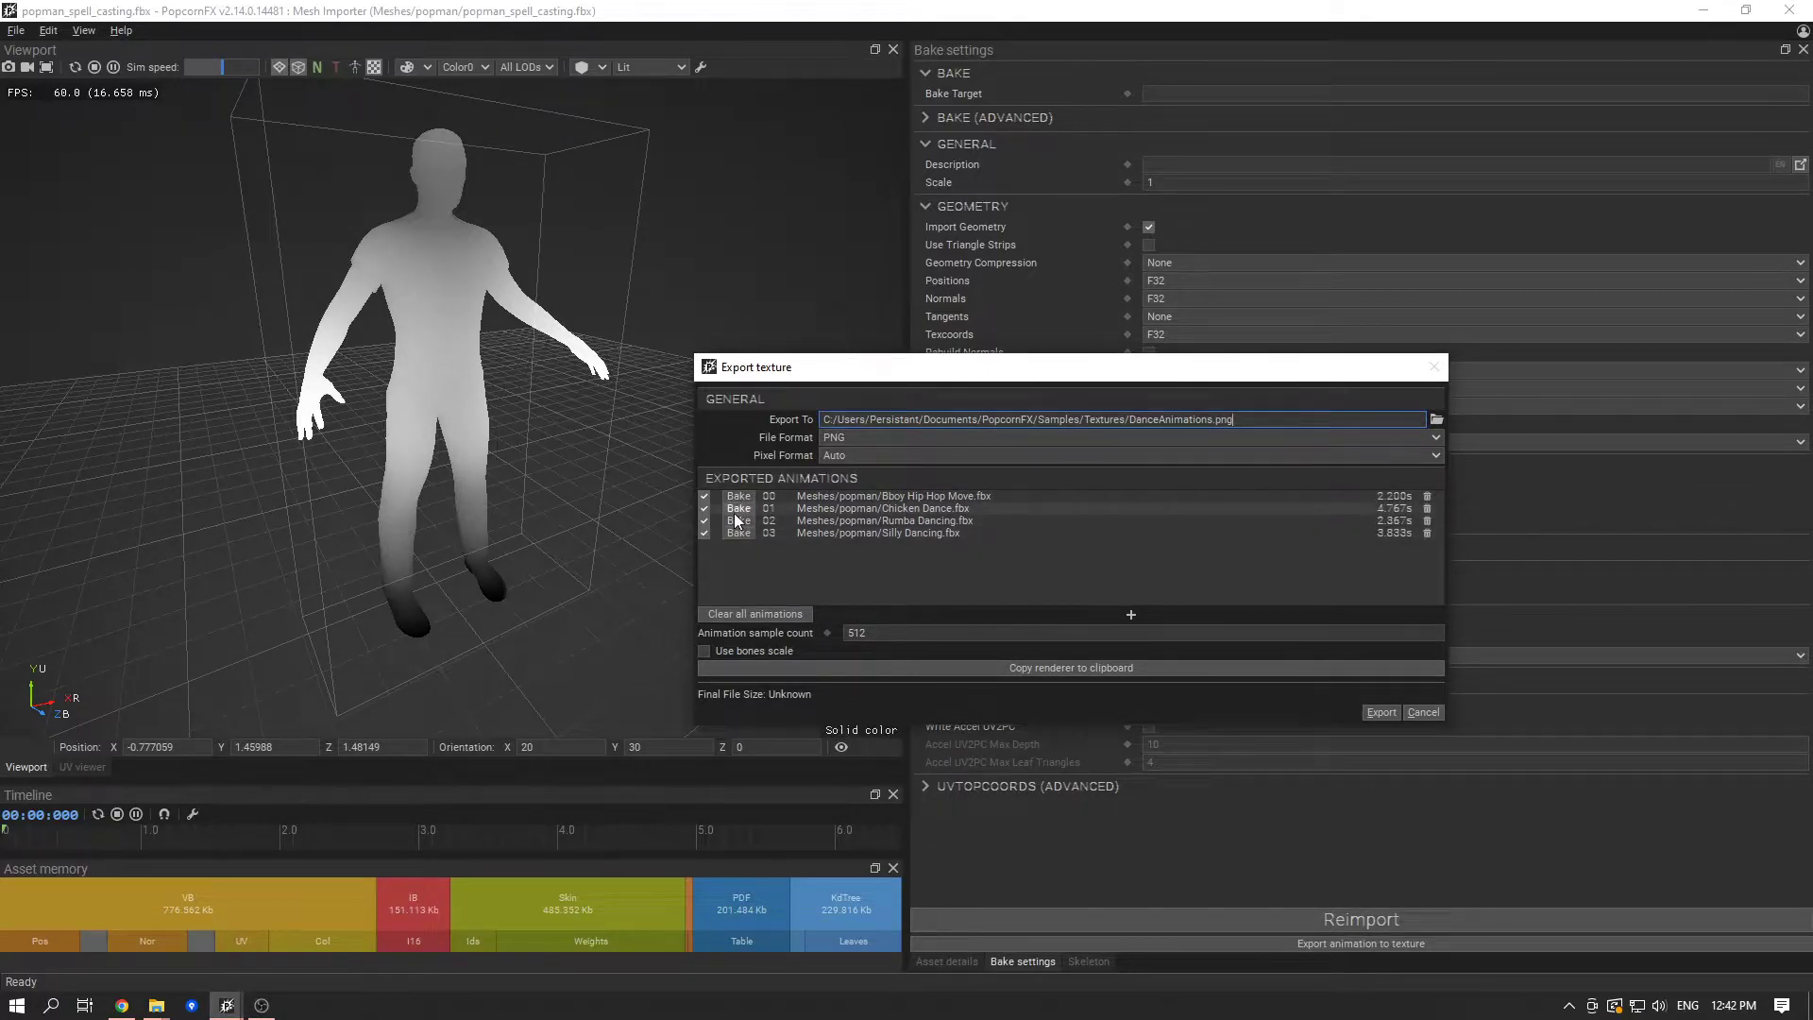
pyautogui.click(796, 511)
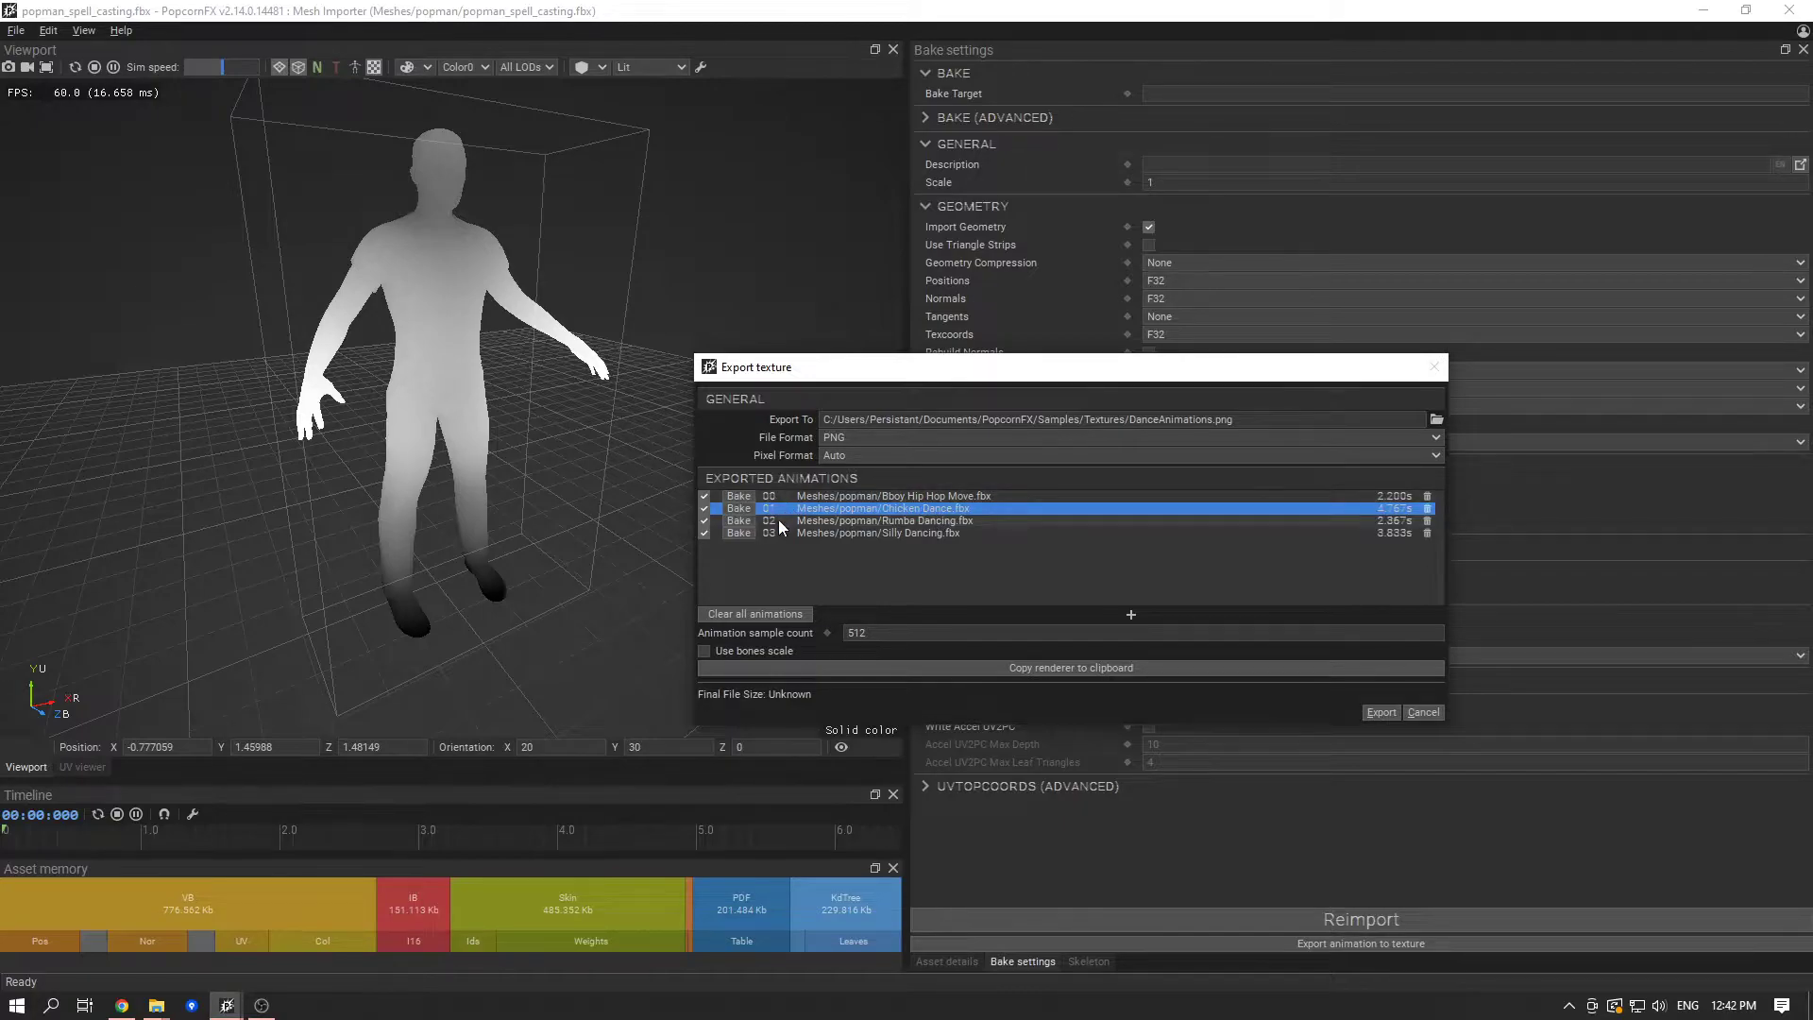
pyautogui.click(816, 533)
pyautogui.click(822, 522)
# - Move Chicken Dance.fbx to the end of the exported animations and check the new order
pyautogui.click(837, 510)
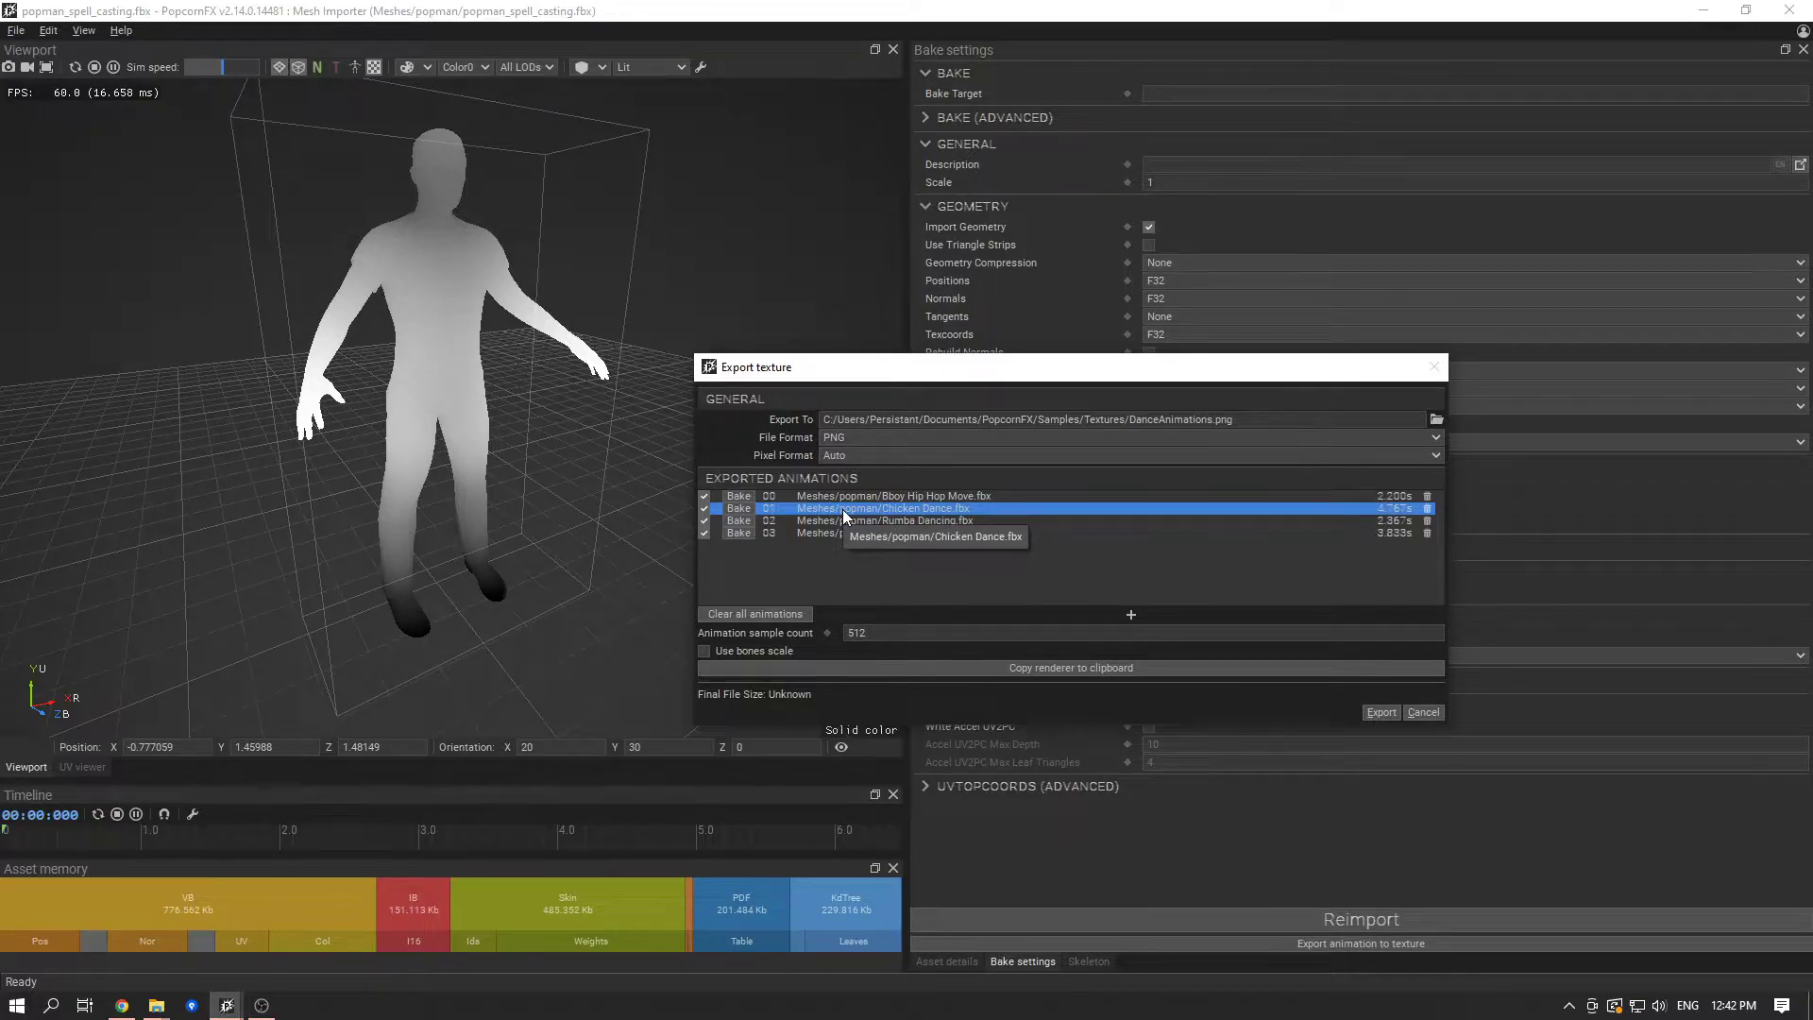
pyautogui.moveTo(864, 512); pyautogui.dragTo(1025, 533)
pyautogui.click(978, 510)
pyautogui.click(952, 524)
pyautogui.click(961, 496)
pyautogui.click(980, 509)
pyautogui.click(999, 520)
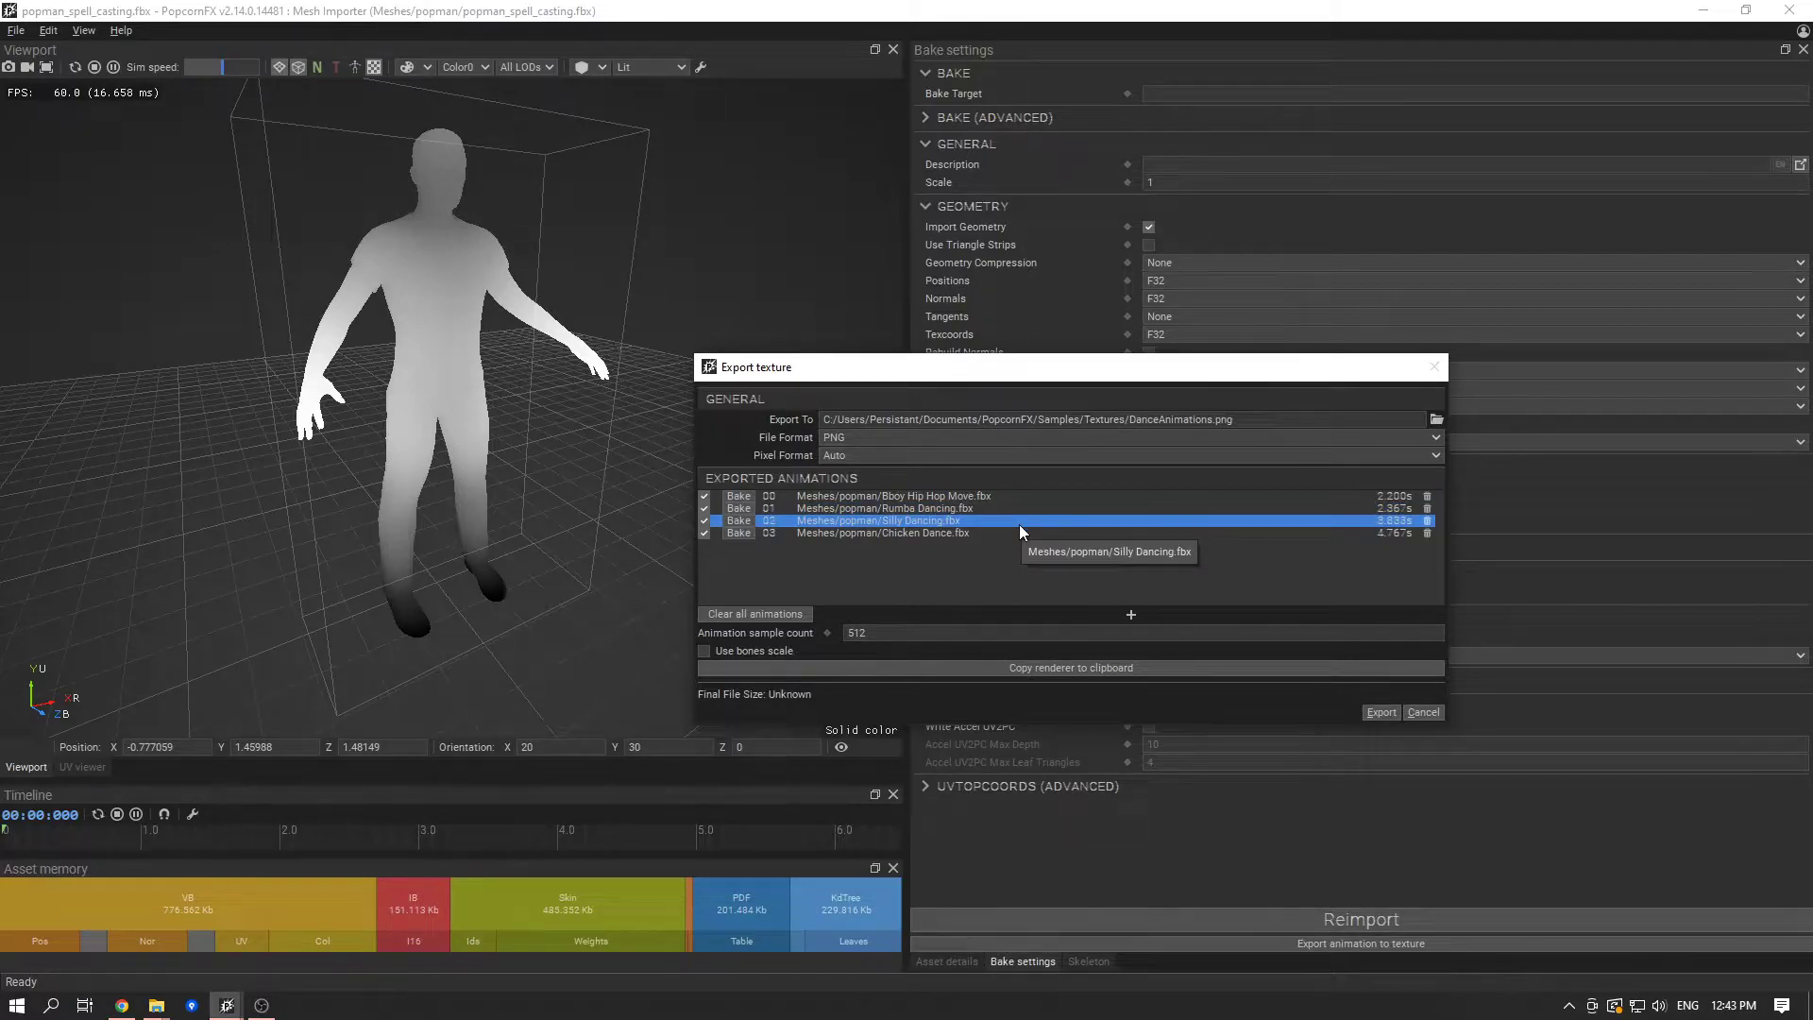
pyautogui.click(940, 507)
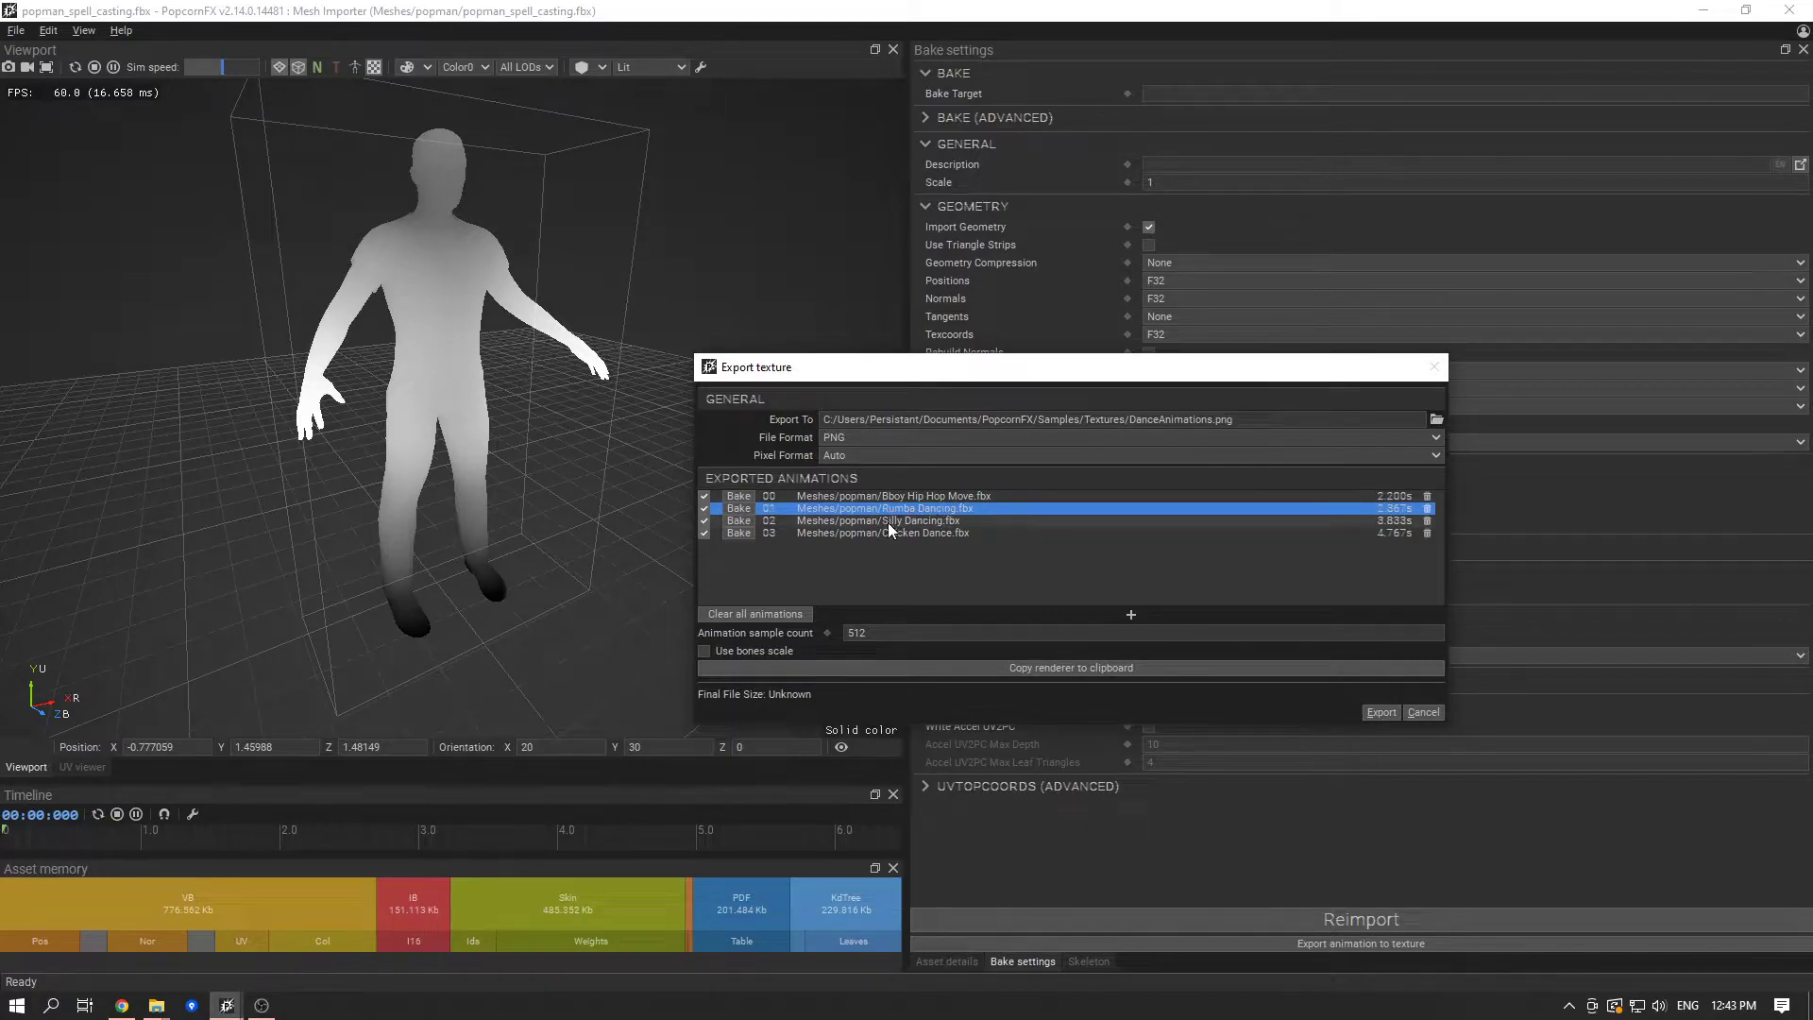
# - Examine the names, indexes and order of the four animations listed in the texture export
pyautogui.click(893, 521)
pyautogui.click(903, 532)
pyautogui.click(916, 508)
pyautogui.click(931, 497)
pyautogui.click(937, 508)
pyautogui.click(937, 522)
pyautogui.click(940, 535)
pyautogui.click(959, 497)
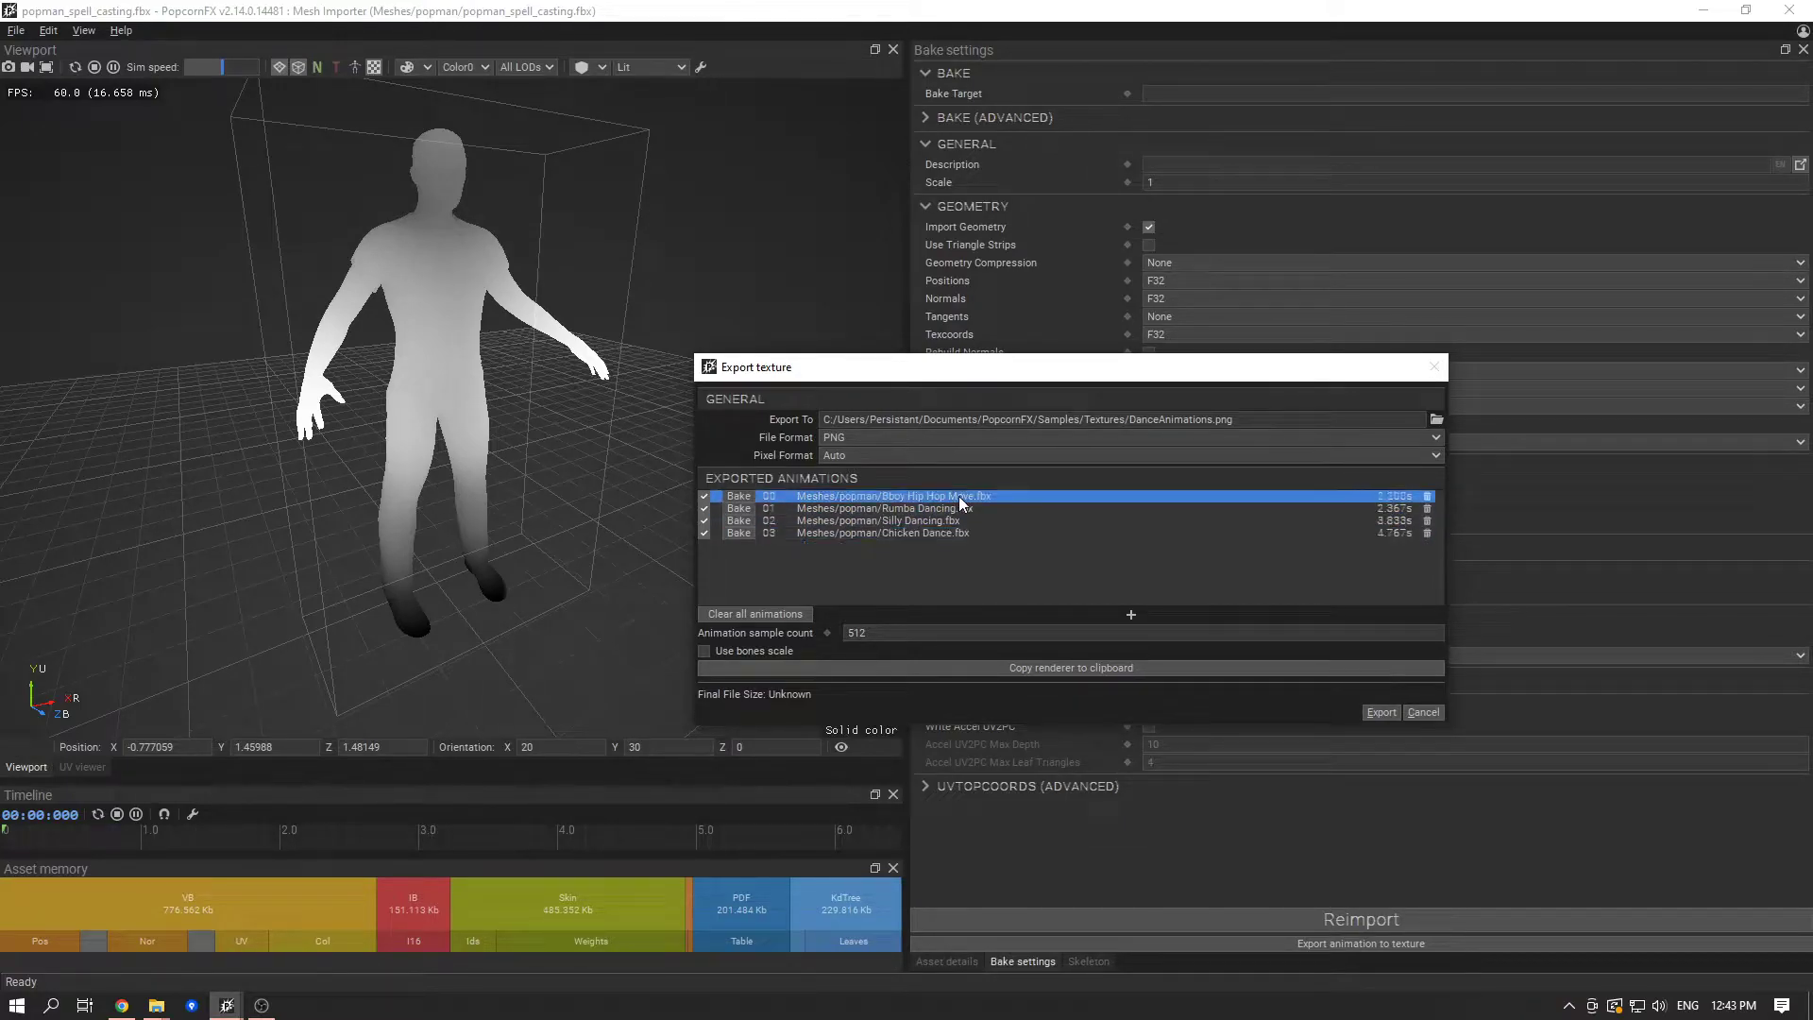
pyautogui.click(967, 507)
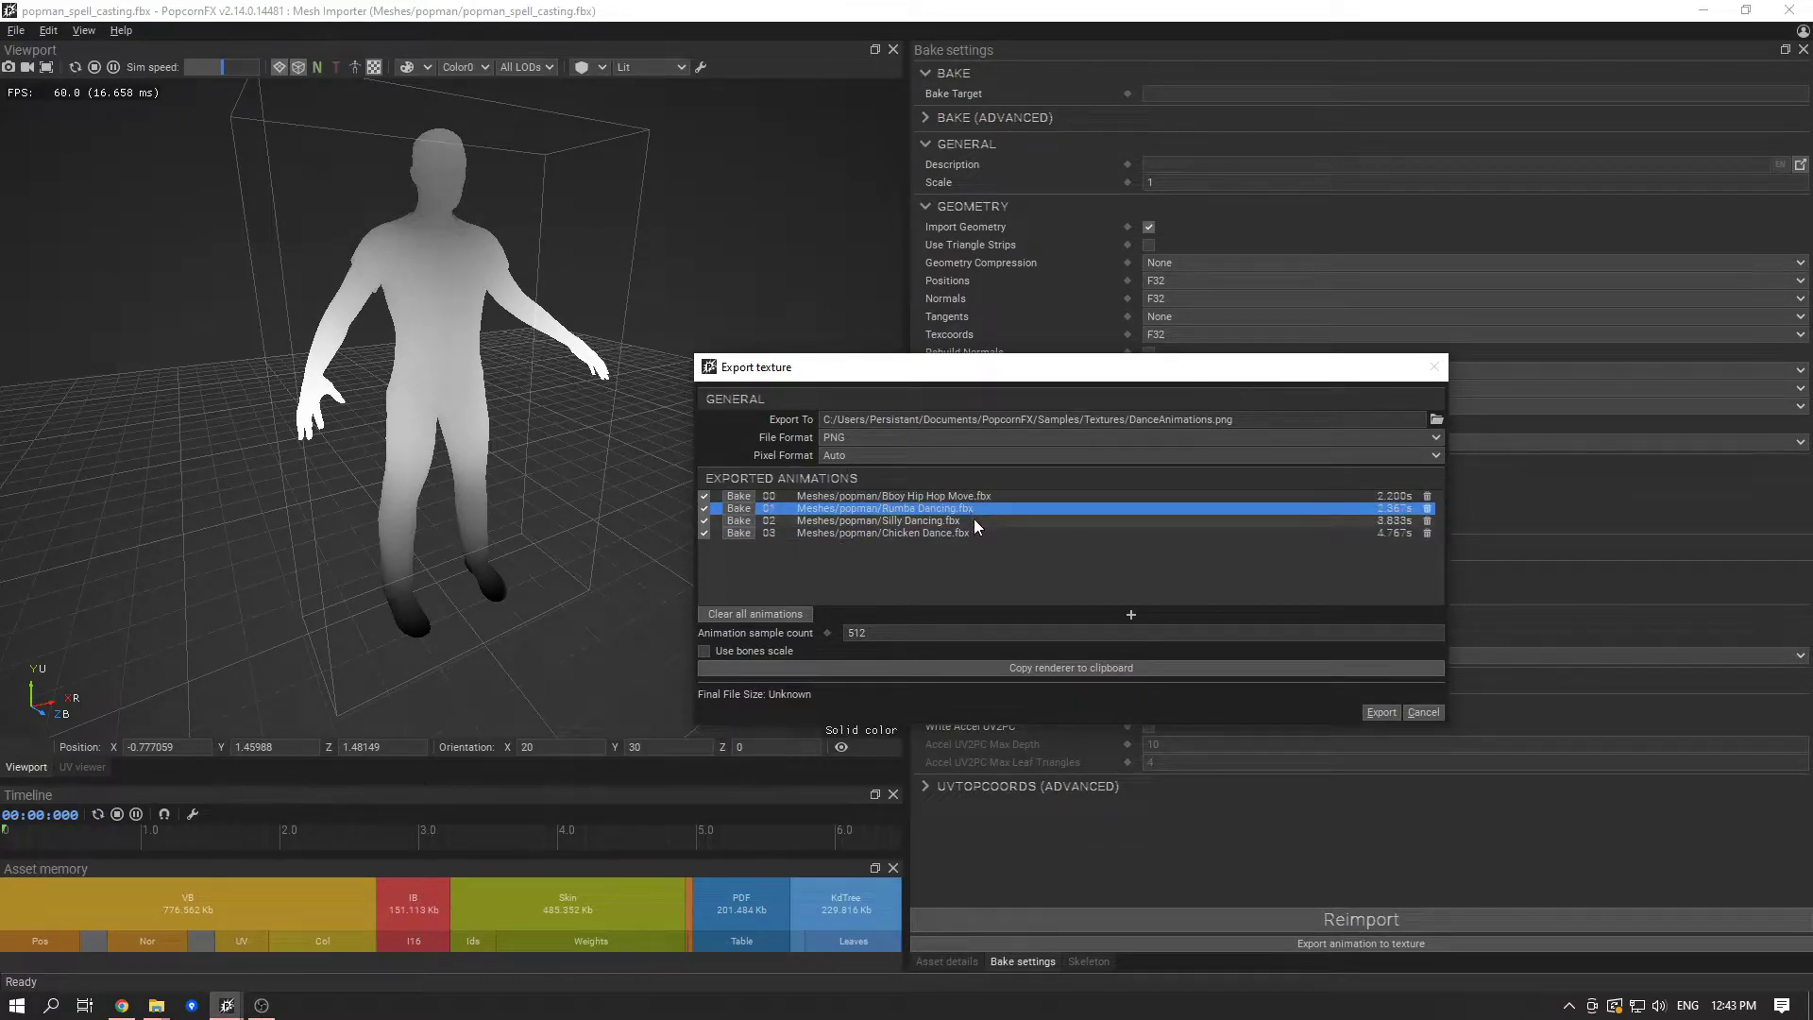
pyautogui.click(974, 520)
pyautogui.click(982, 534)
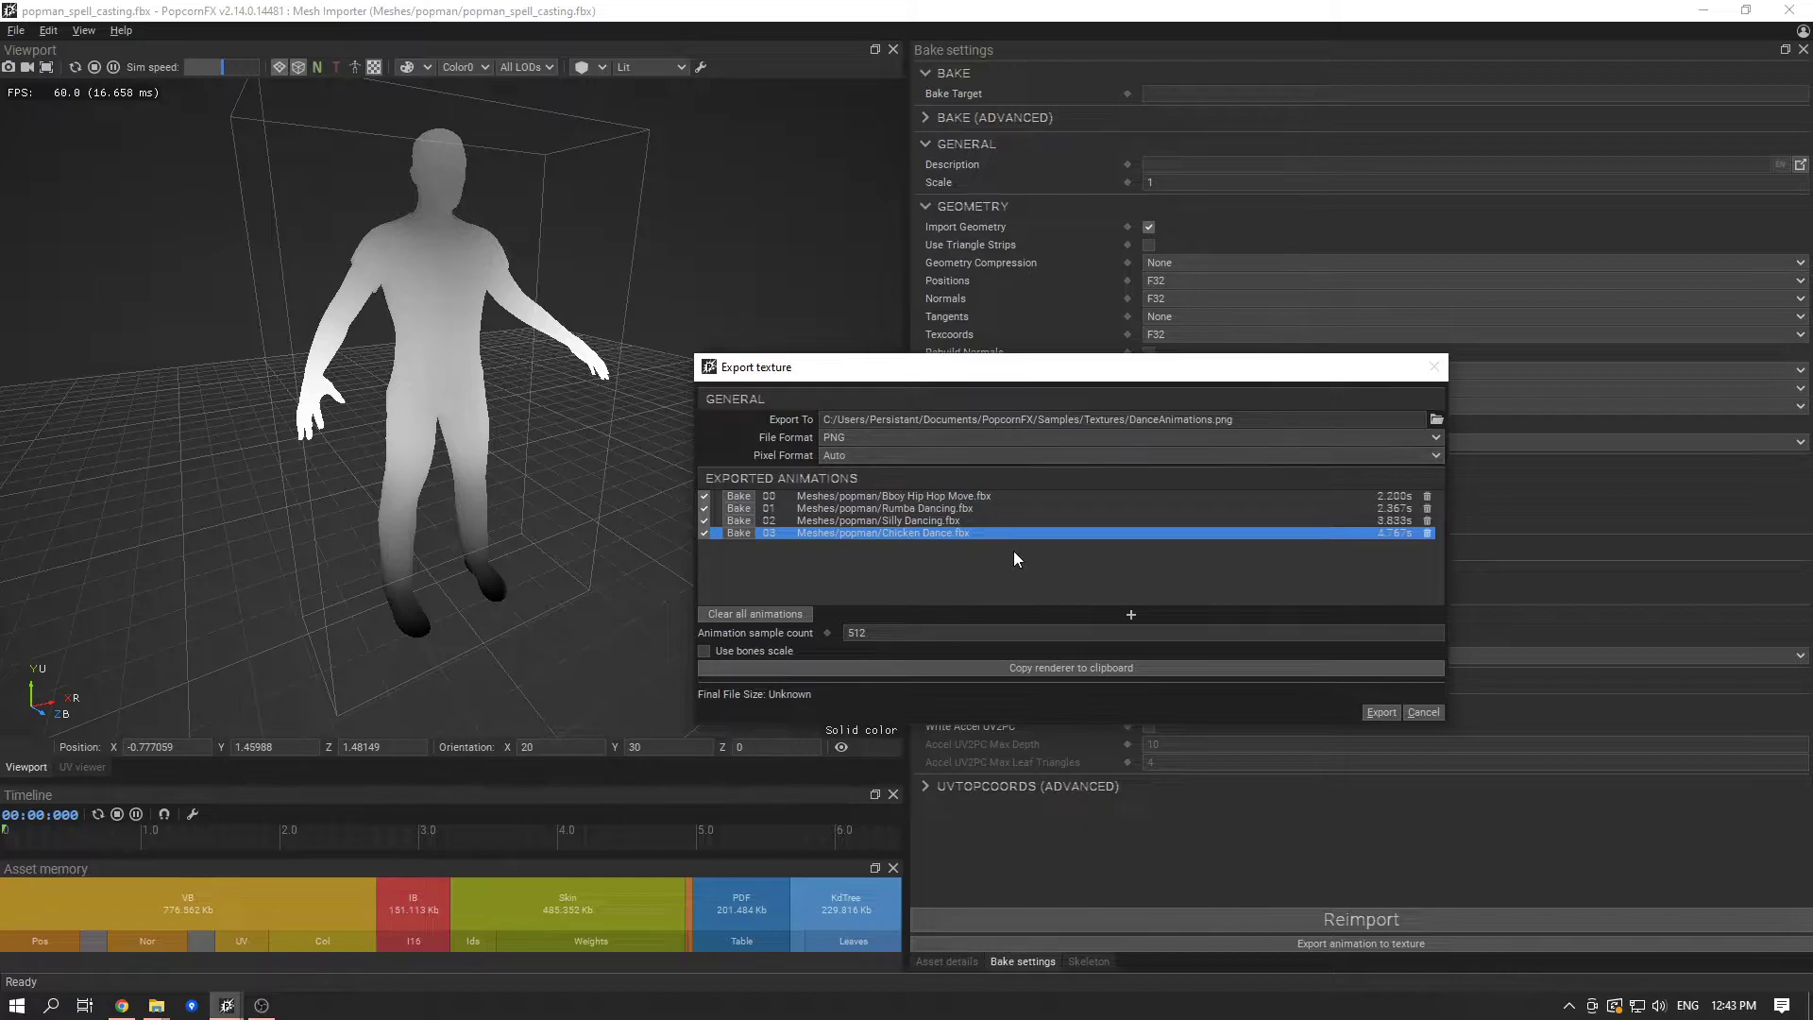
# - Set the exported texture's file format to EXR and check the pixel format options, keeping Auto
pyautogui.click(1023, 440)
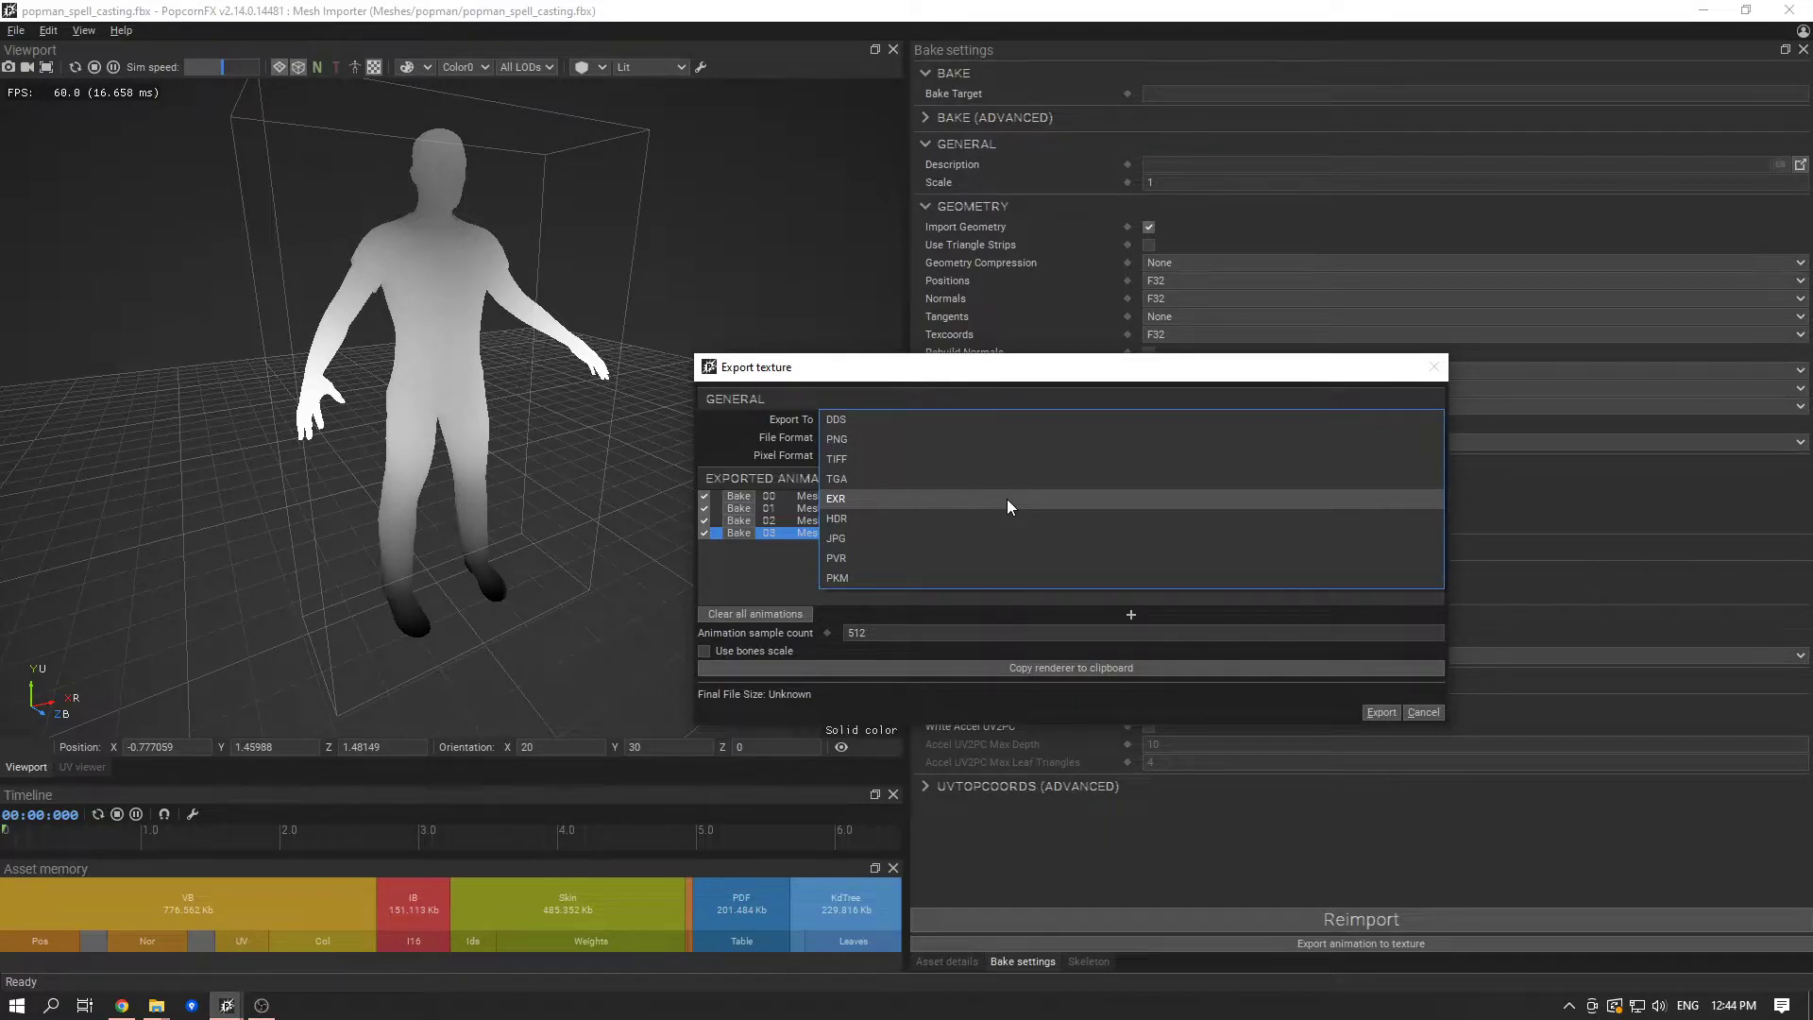
pyautogui.click(1006, 499)
pyautogui.click(1018, 459)
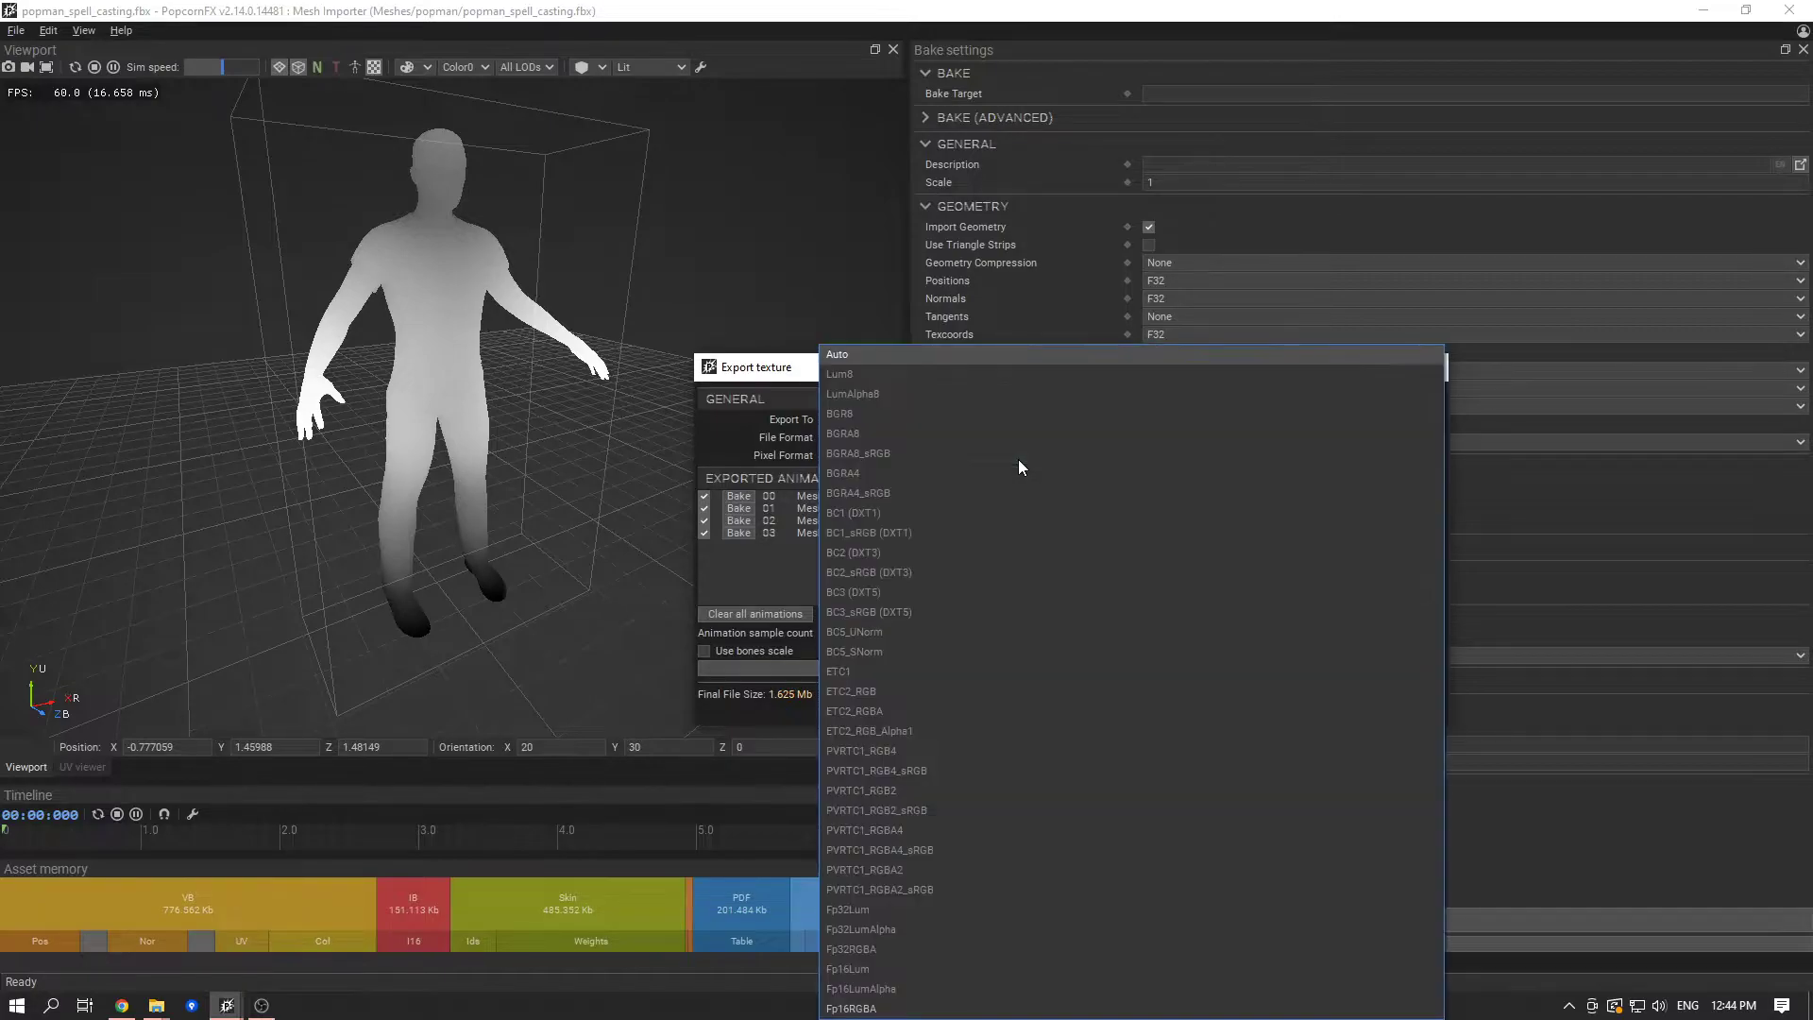
pyautogui.click(783, 566)
pyautogui.click(942, 455)
pyautogui.click(750, 530)
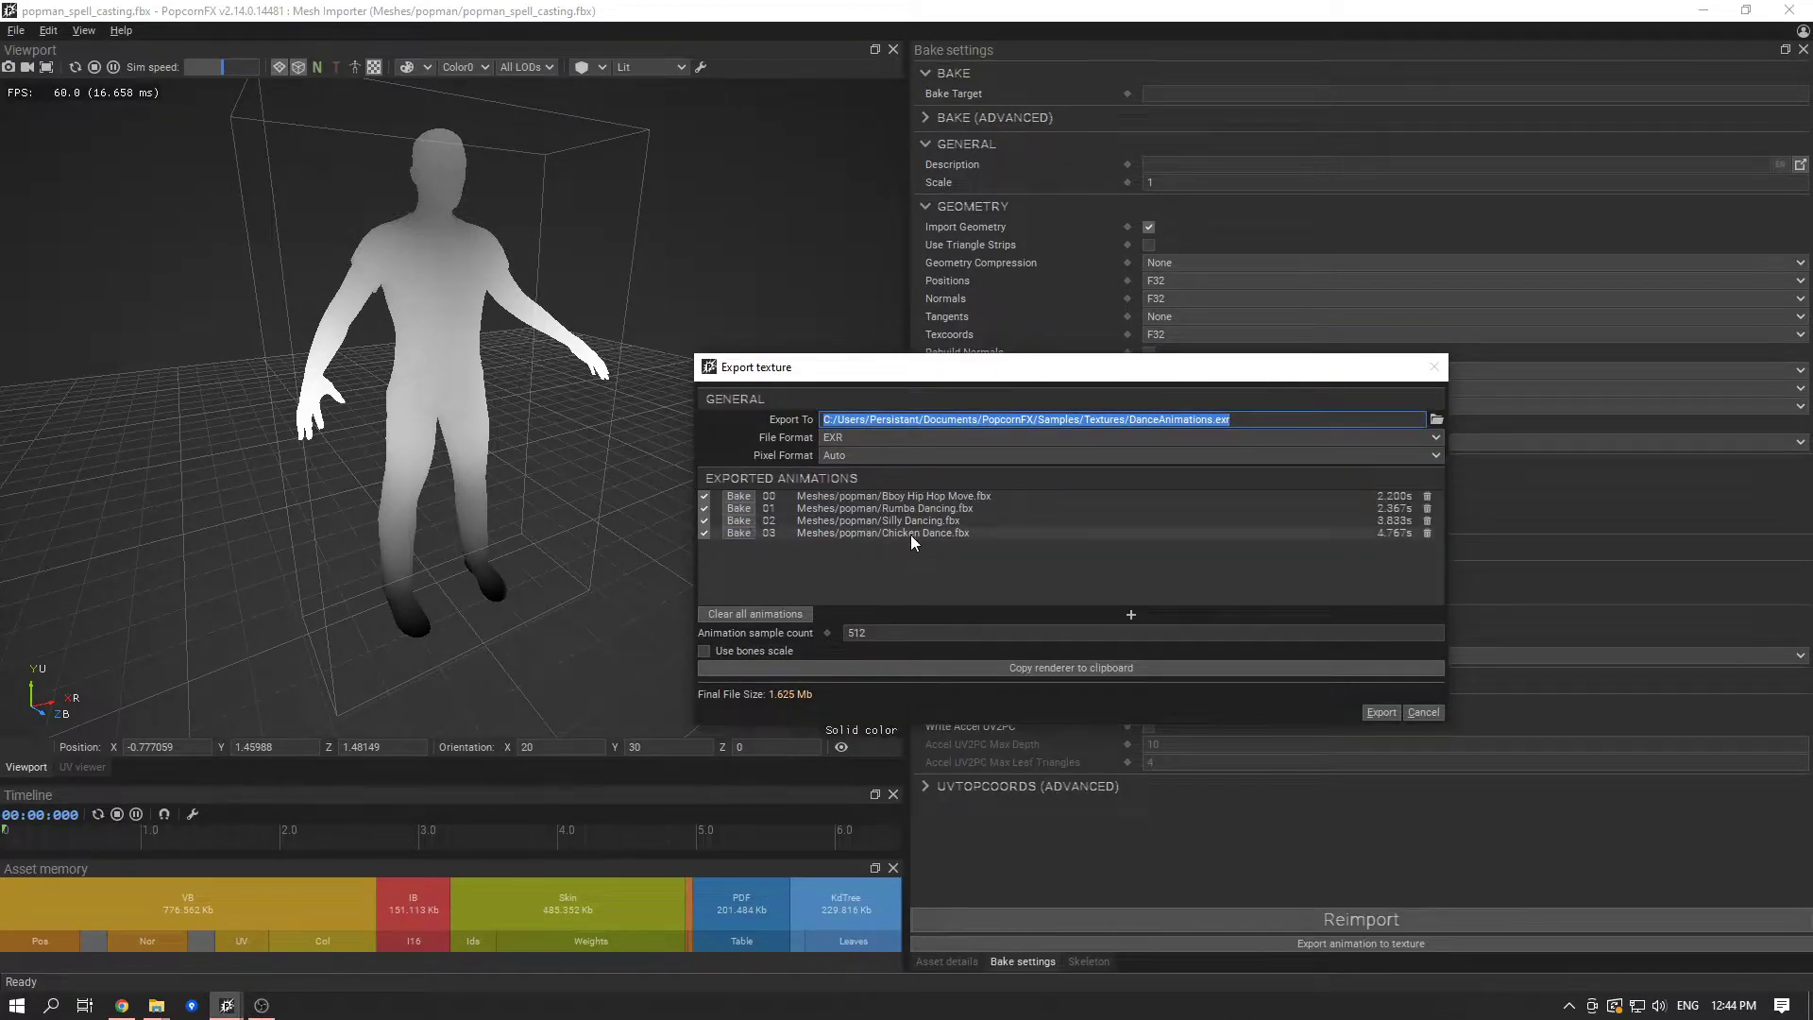
# - Compare the durations of the listed animations with the animation sample count to identify the longest one
pyautogui.click(1043, 520)
pyautogui.click(1039, 501)
pyautogui.click(1035, 508)
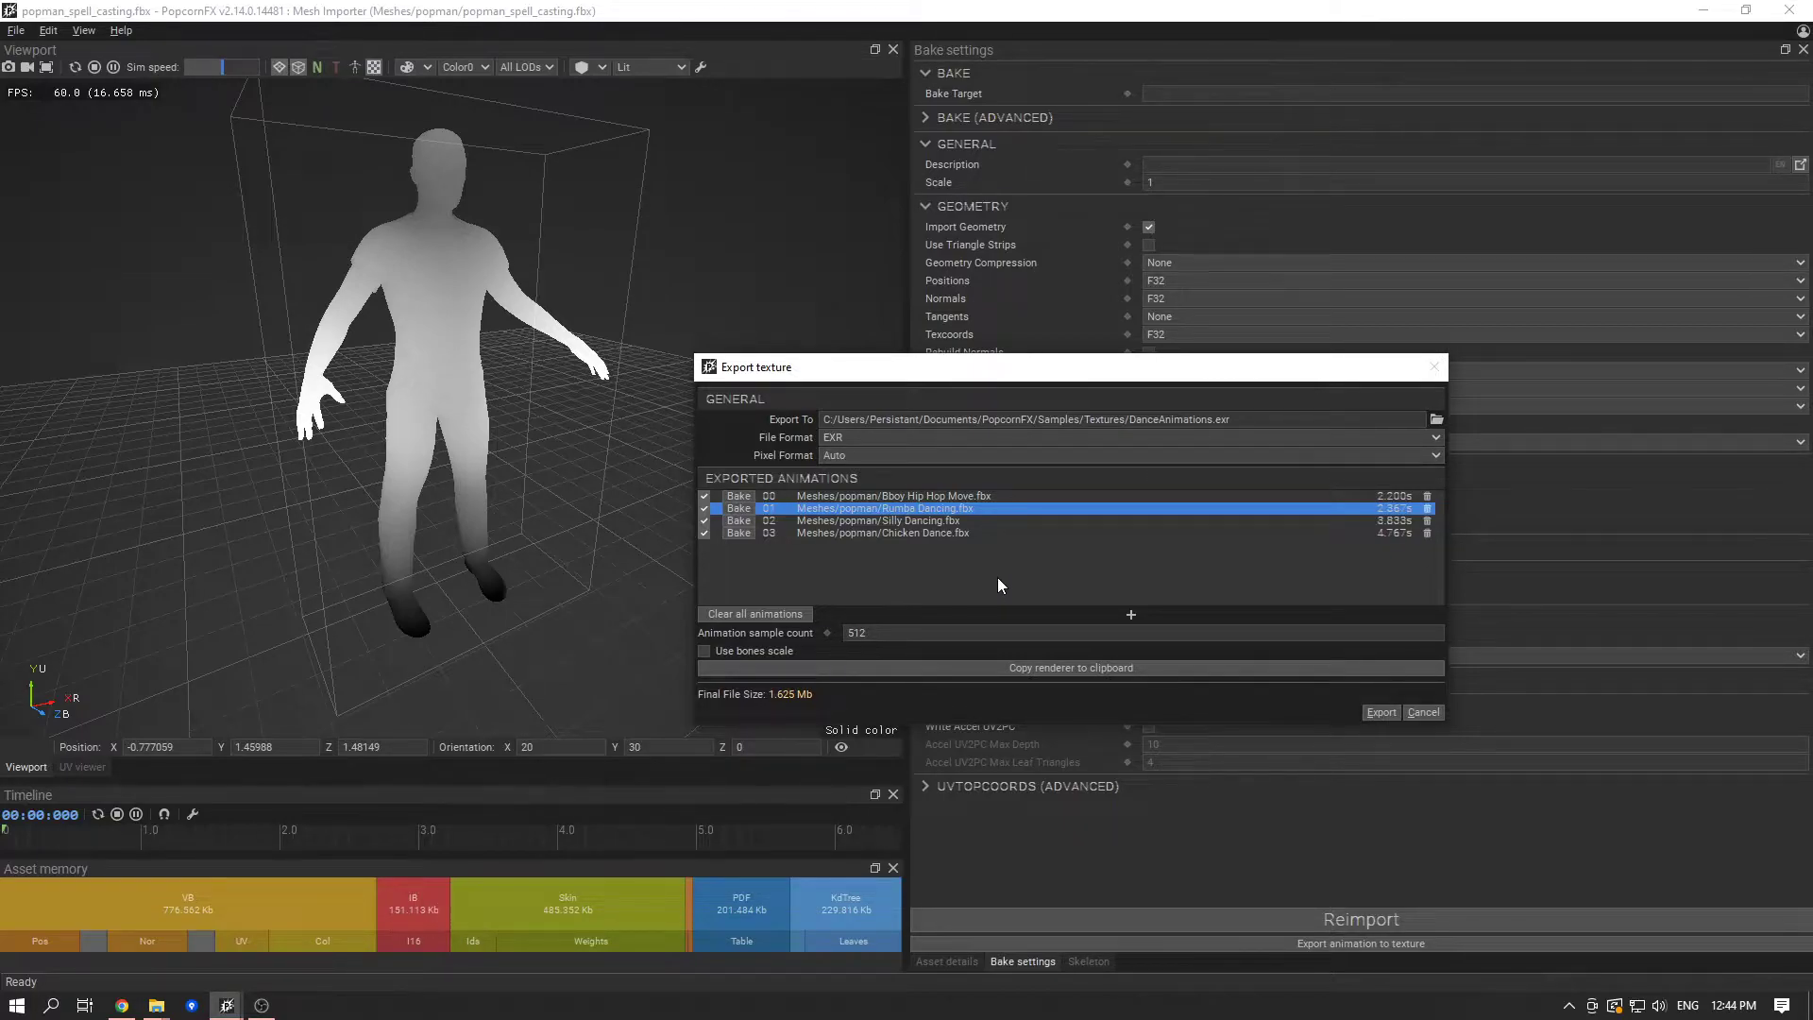
pyautogui.click(1035, 533)
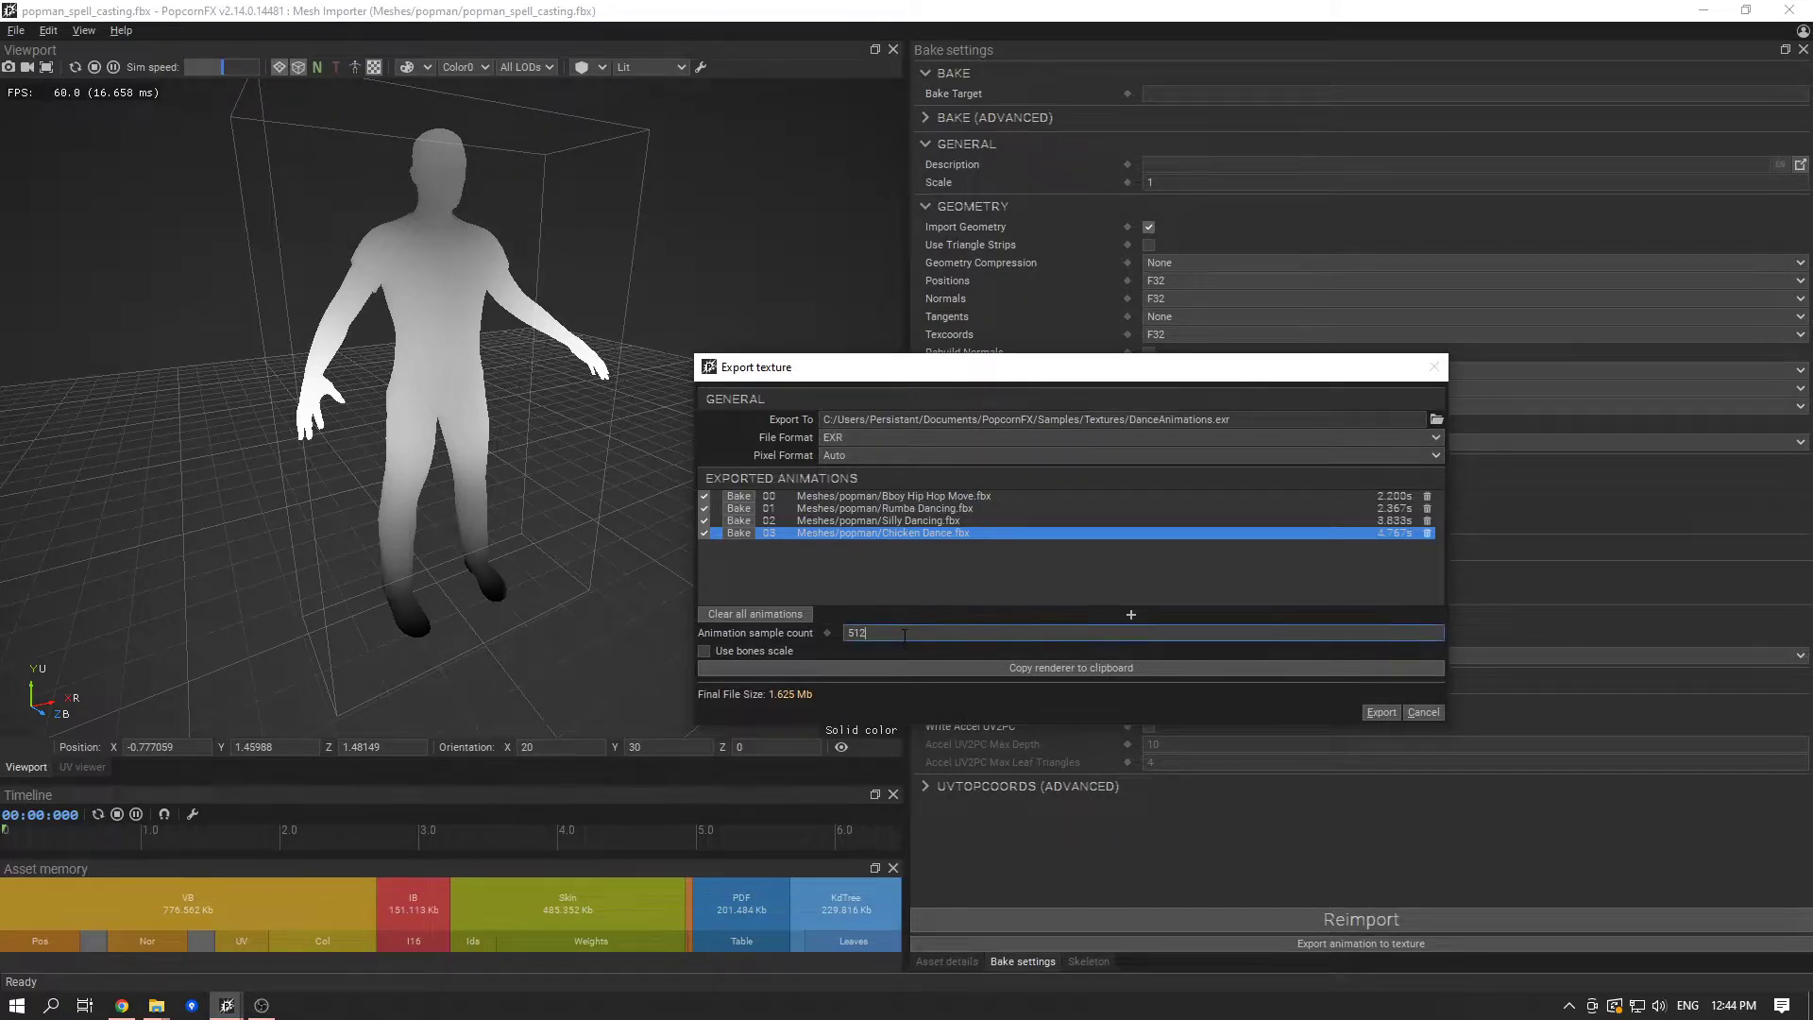
pyautogui.click(904, 521)
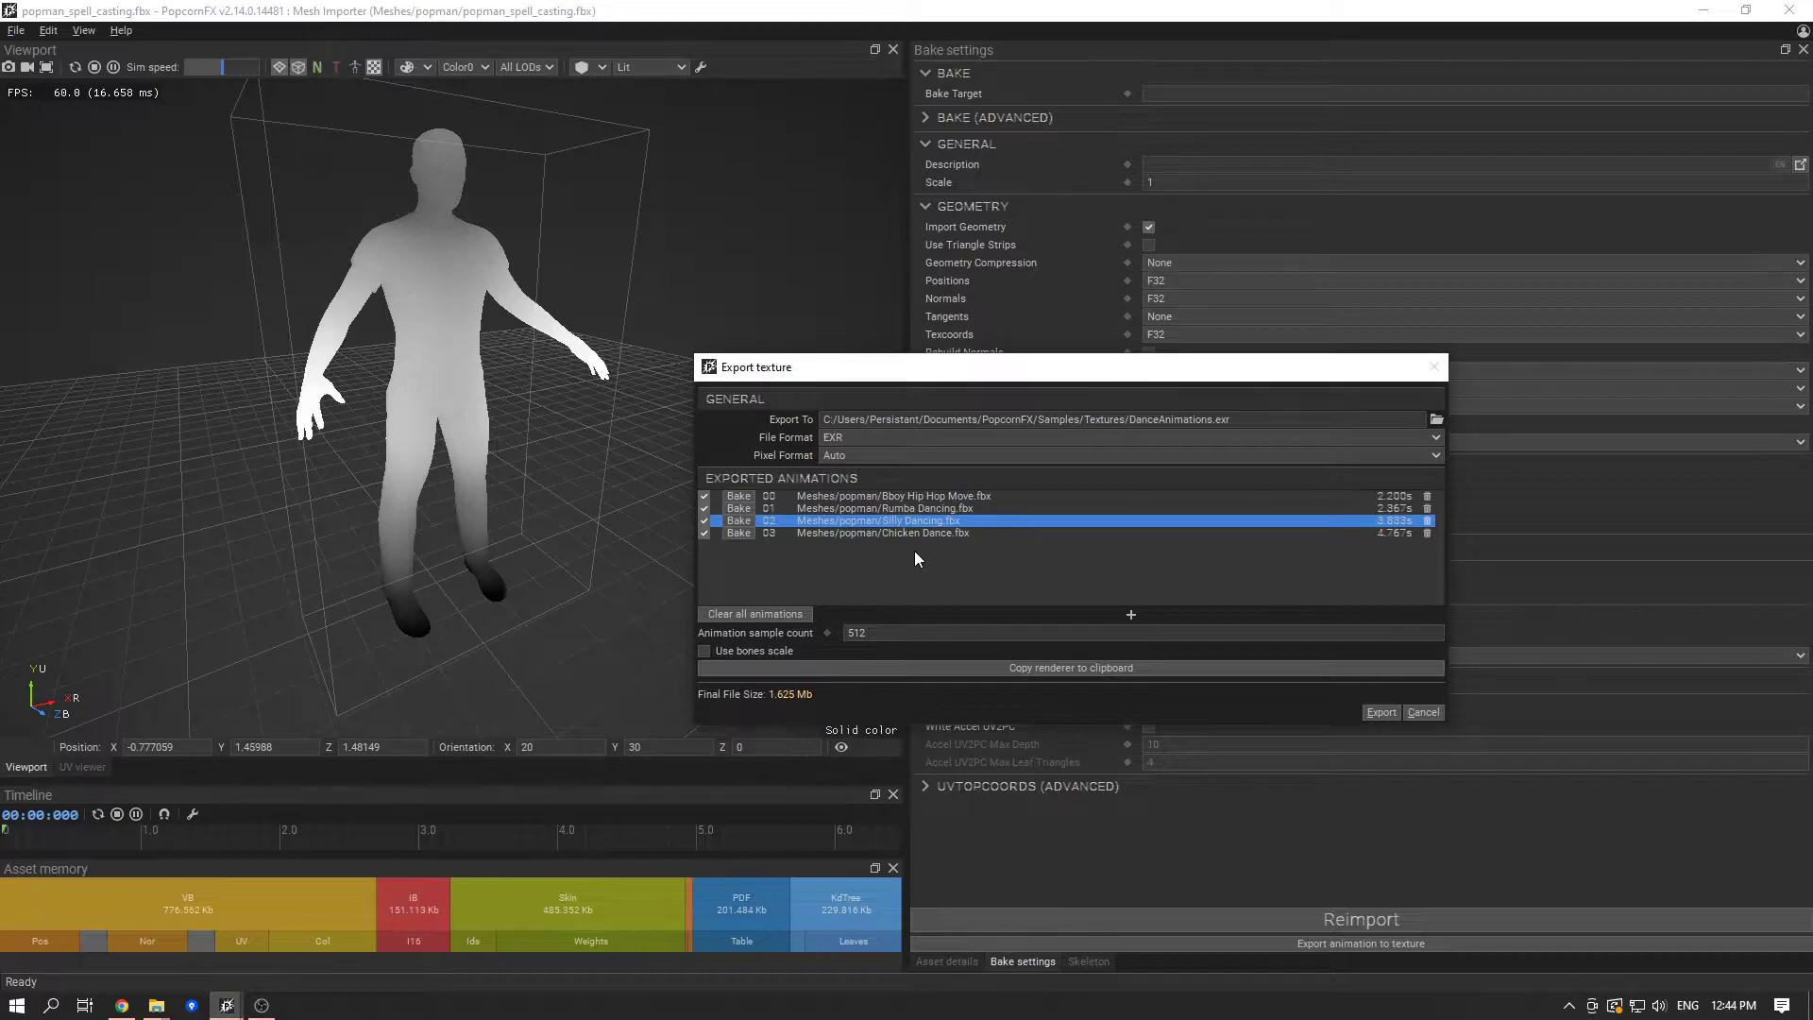
pyautogui.click(916, 534)
pyautogui.click(914, 615)
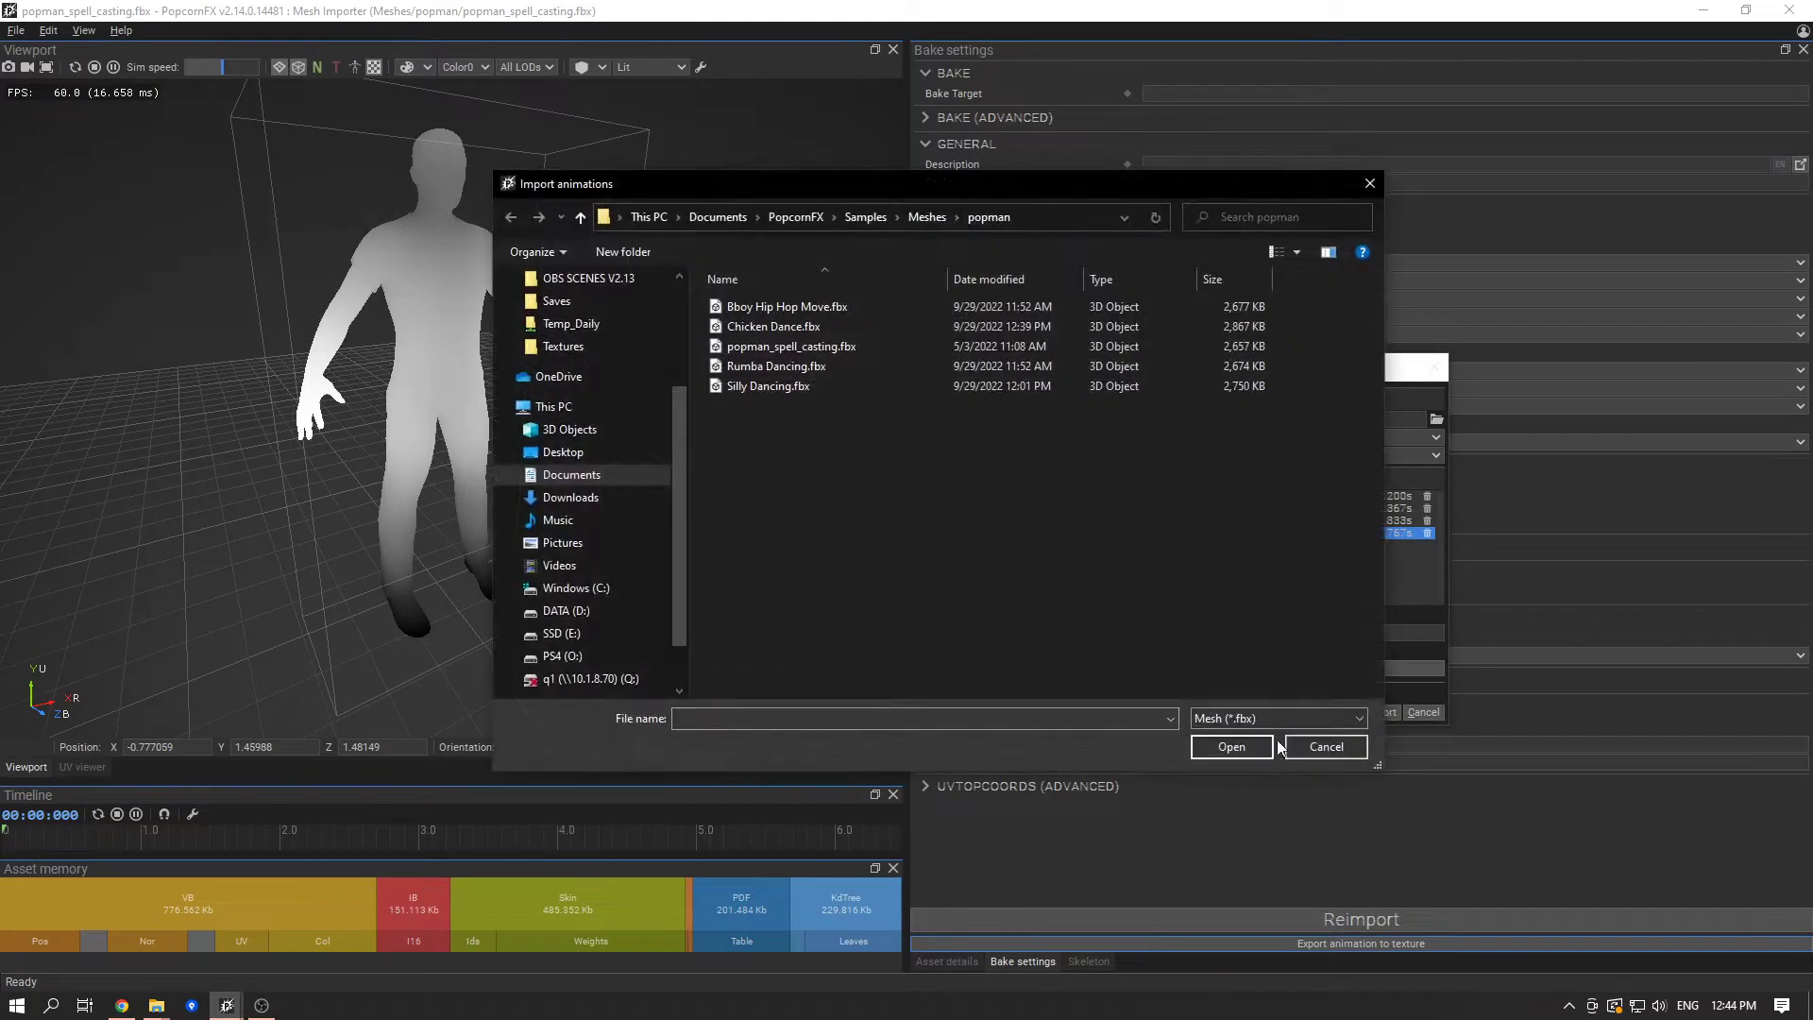
pyautogui.click(1291, 746)
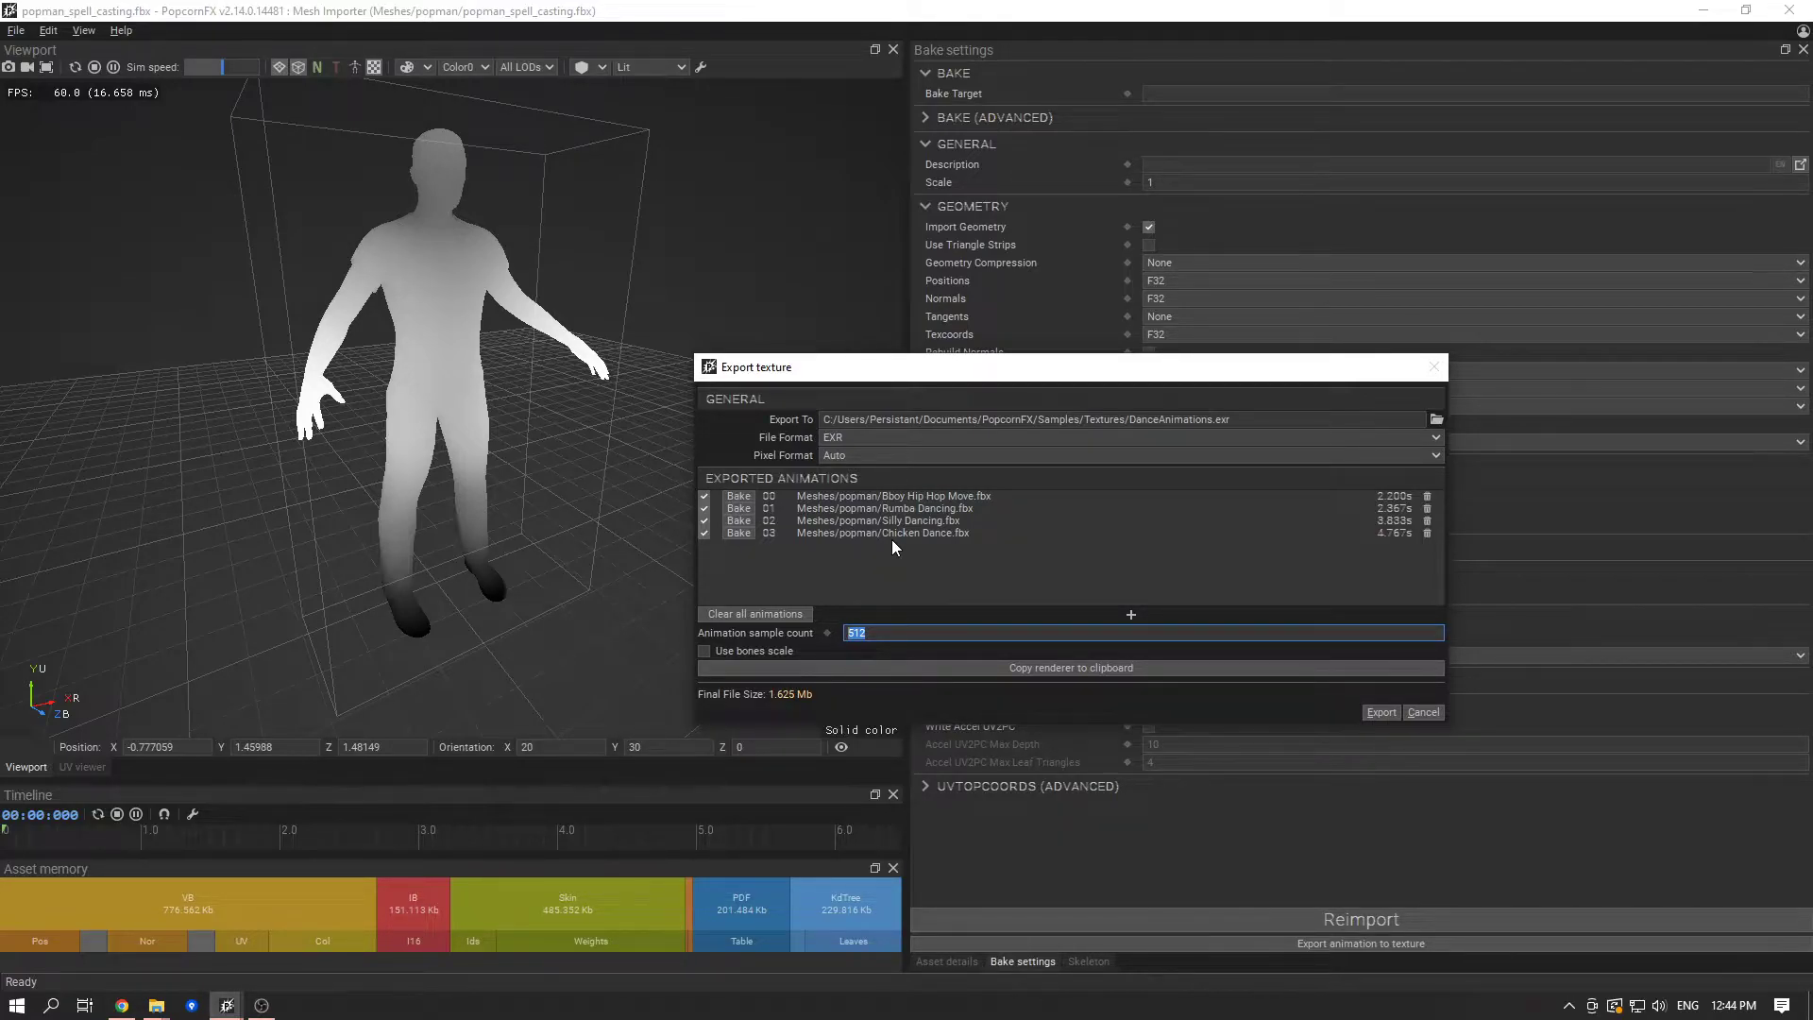
pyautogui.click(1362, 538)
pyautogui.click(1363, 536)
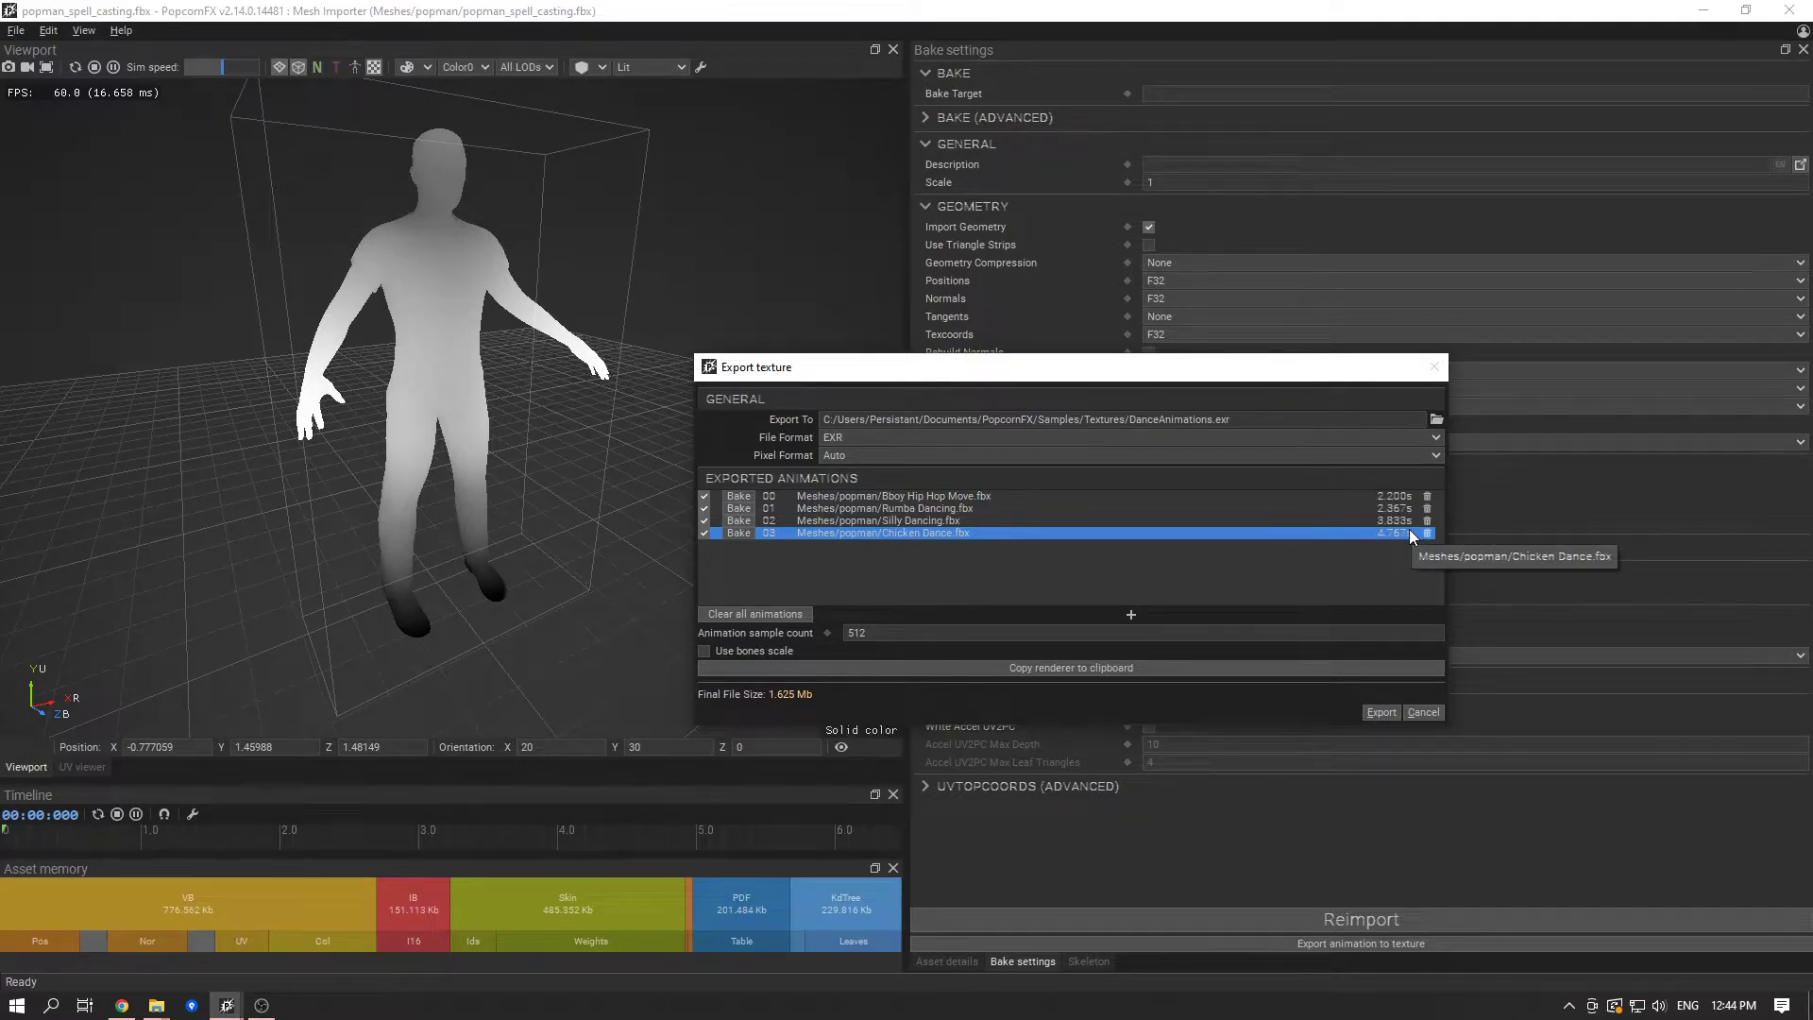
# - Set the animation sample count of the texture export to 128
pyautogui.click(996, 633)
pyautogui.write('128')
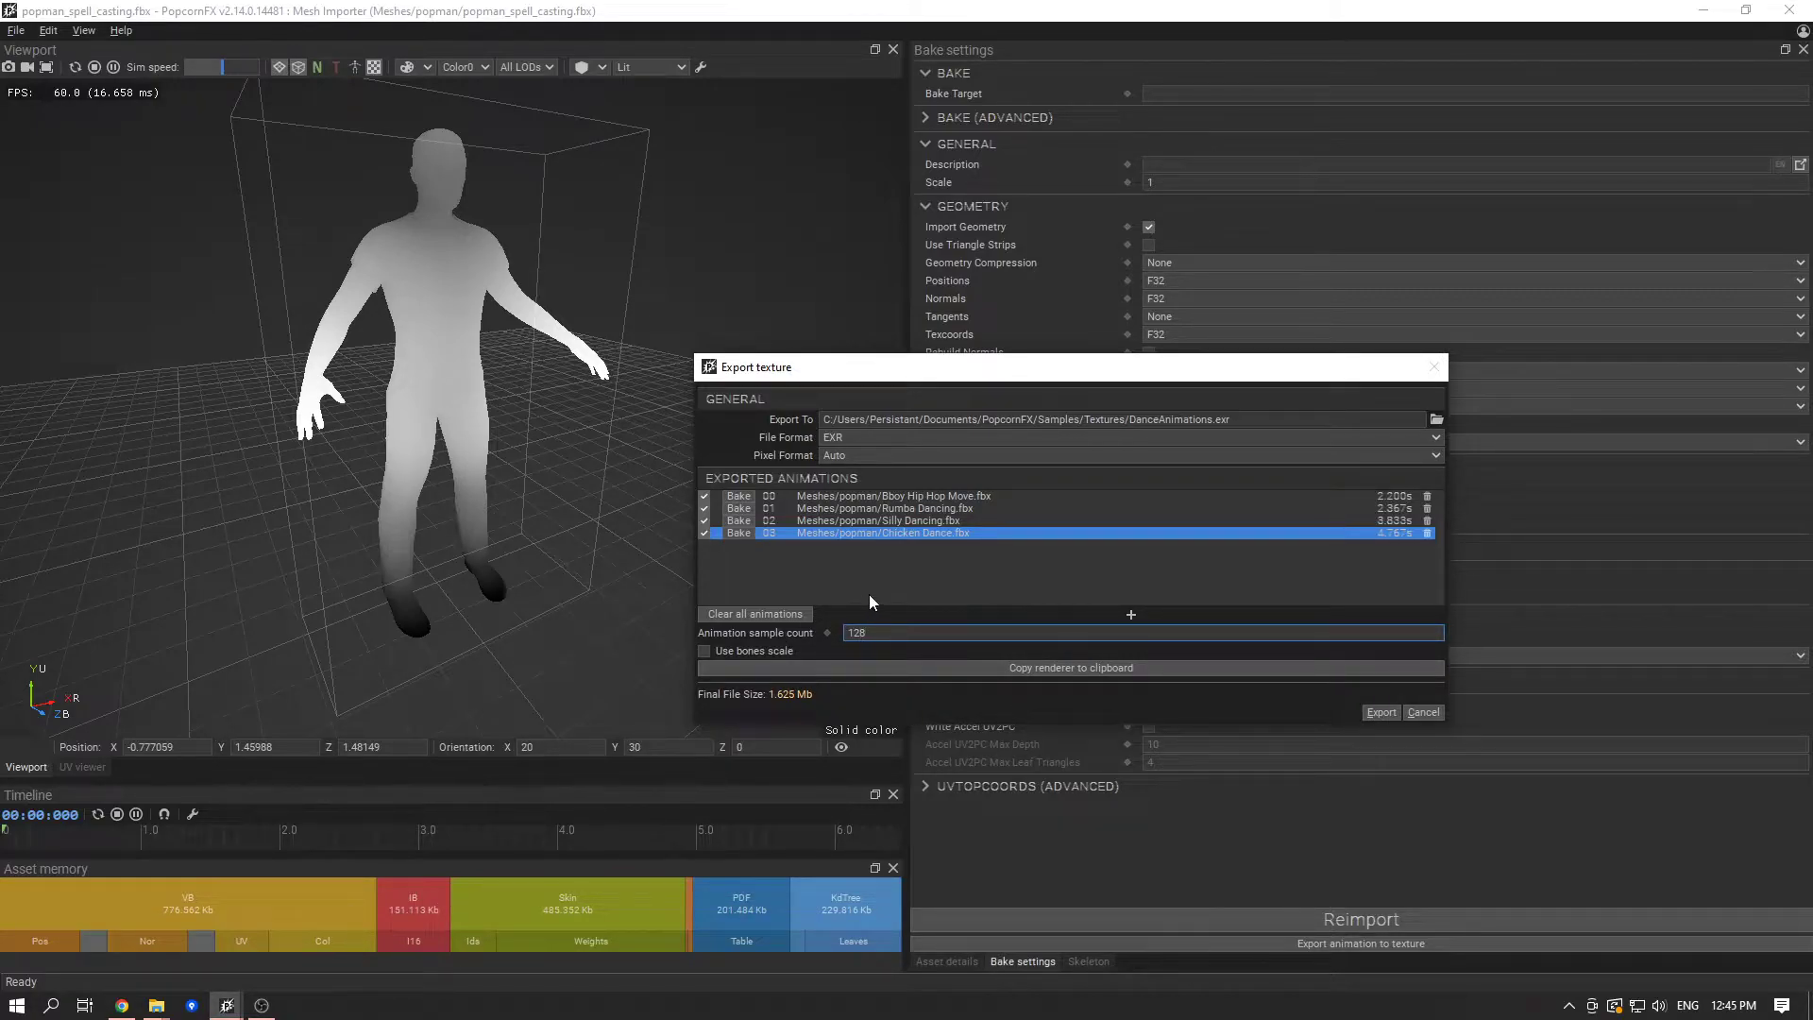
pyautogui.click(887, 576)
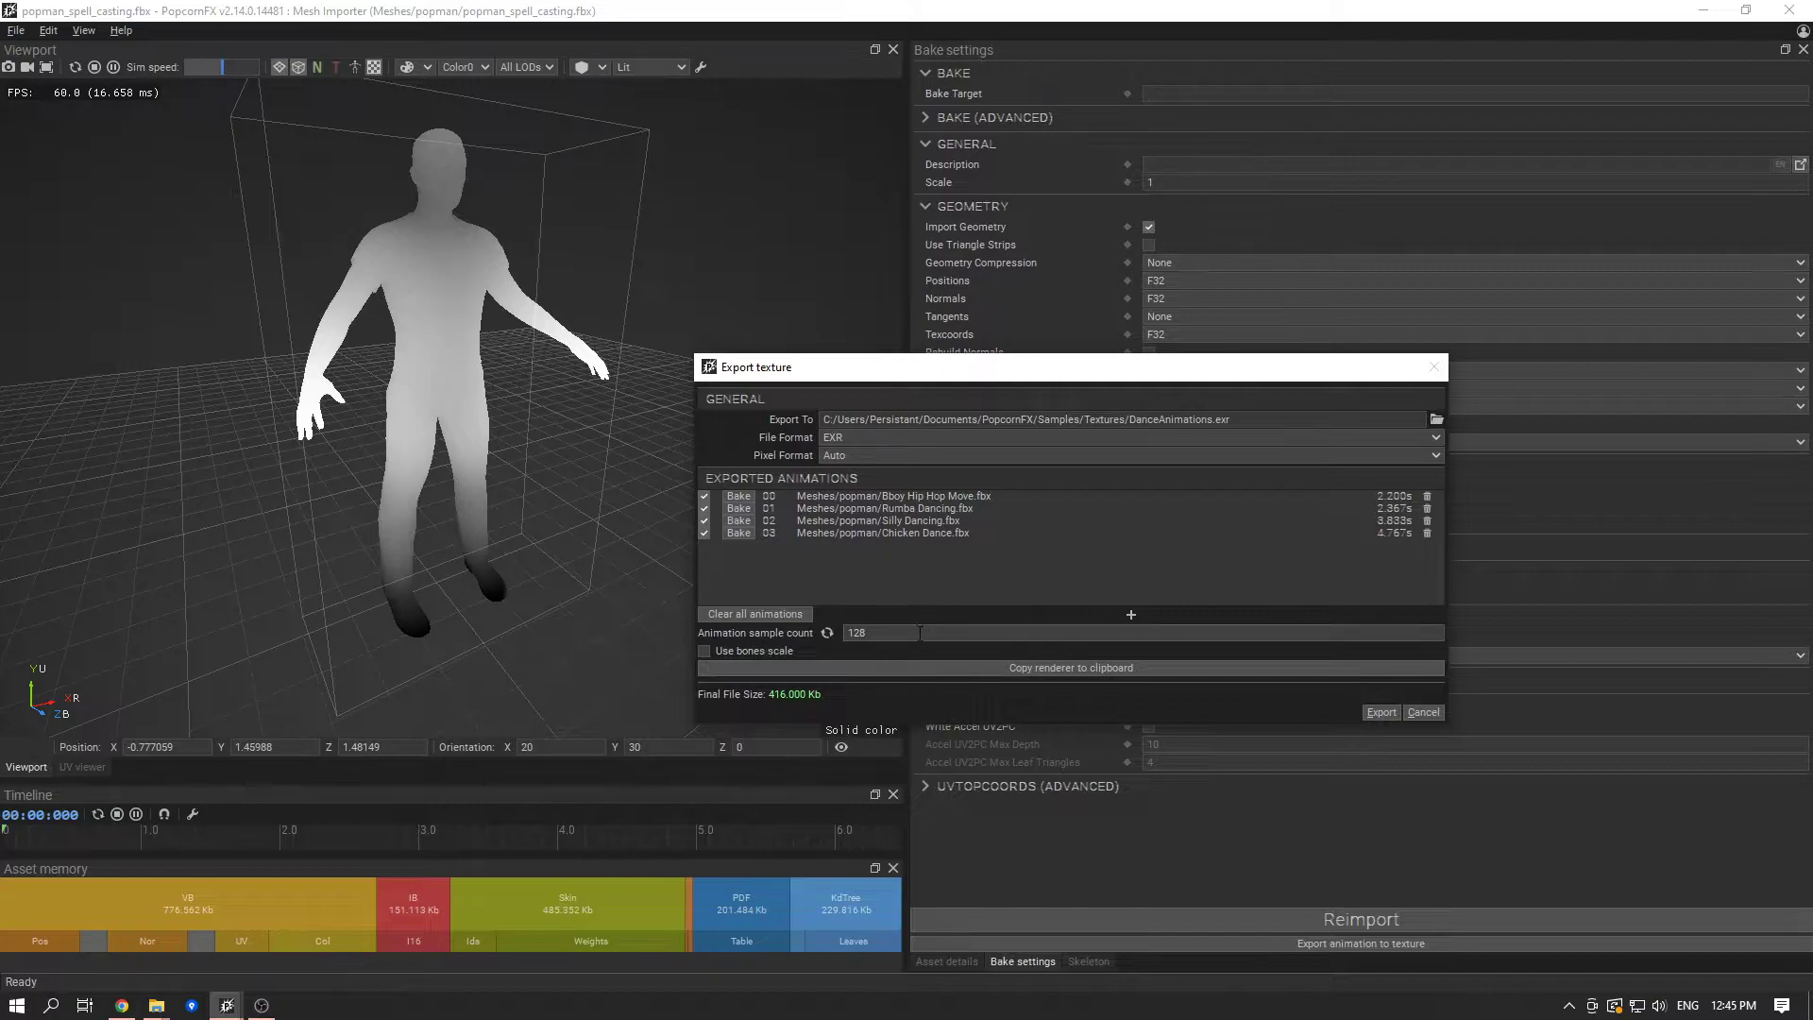
pyautogui.moveTo(902, 639); pyautogui.dragTo(795, 646)
pyautogui.click(840, 592)
# - Export the animations to DanceAnimations.exr and dismiss the clipboard notice about the renderer node
pyautogui.click(1382, 716)
pyautogui.moveTo(1002, 466)
pyautogui.mouseDown()
pyautogui.moveTo(1019, 427)
pyautogui.moveTo(1030, 470)
pyautogui.mouseUp()
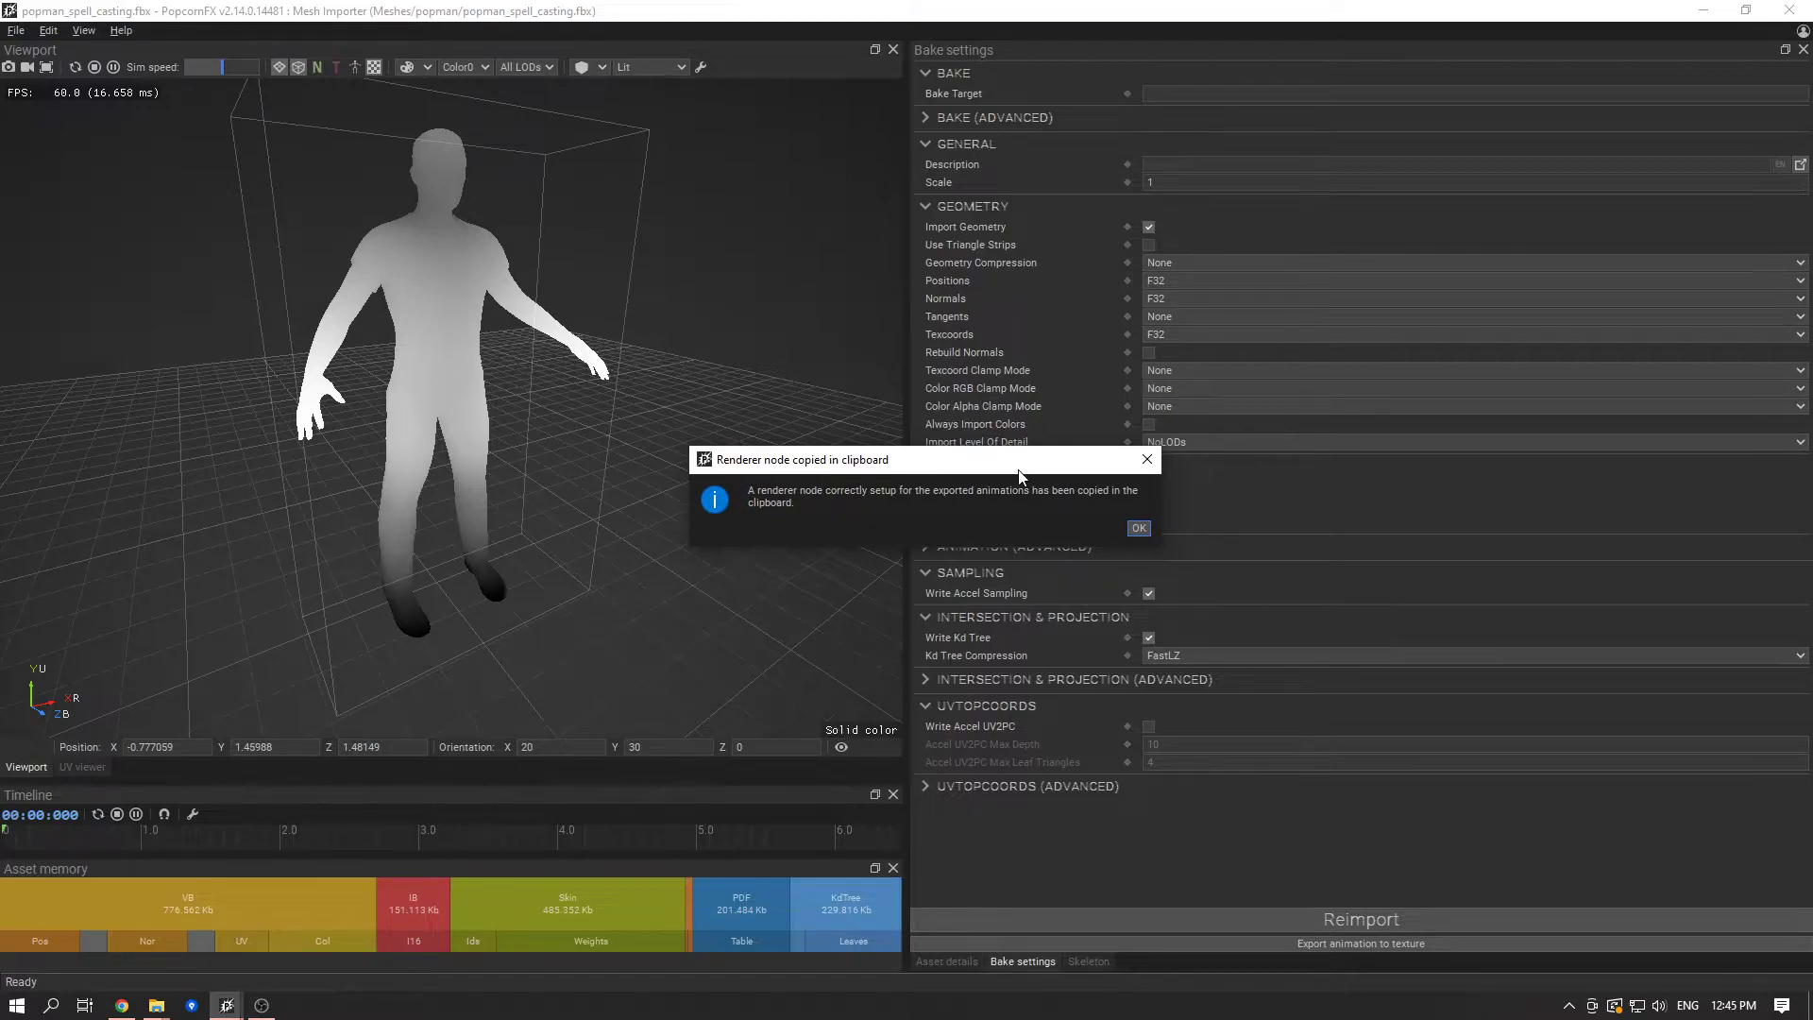
pyautogui.click(1147, 530)
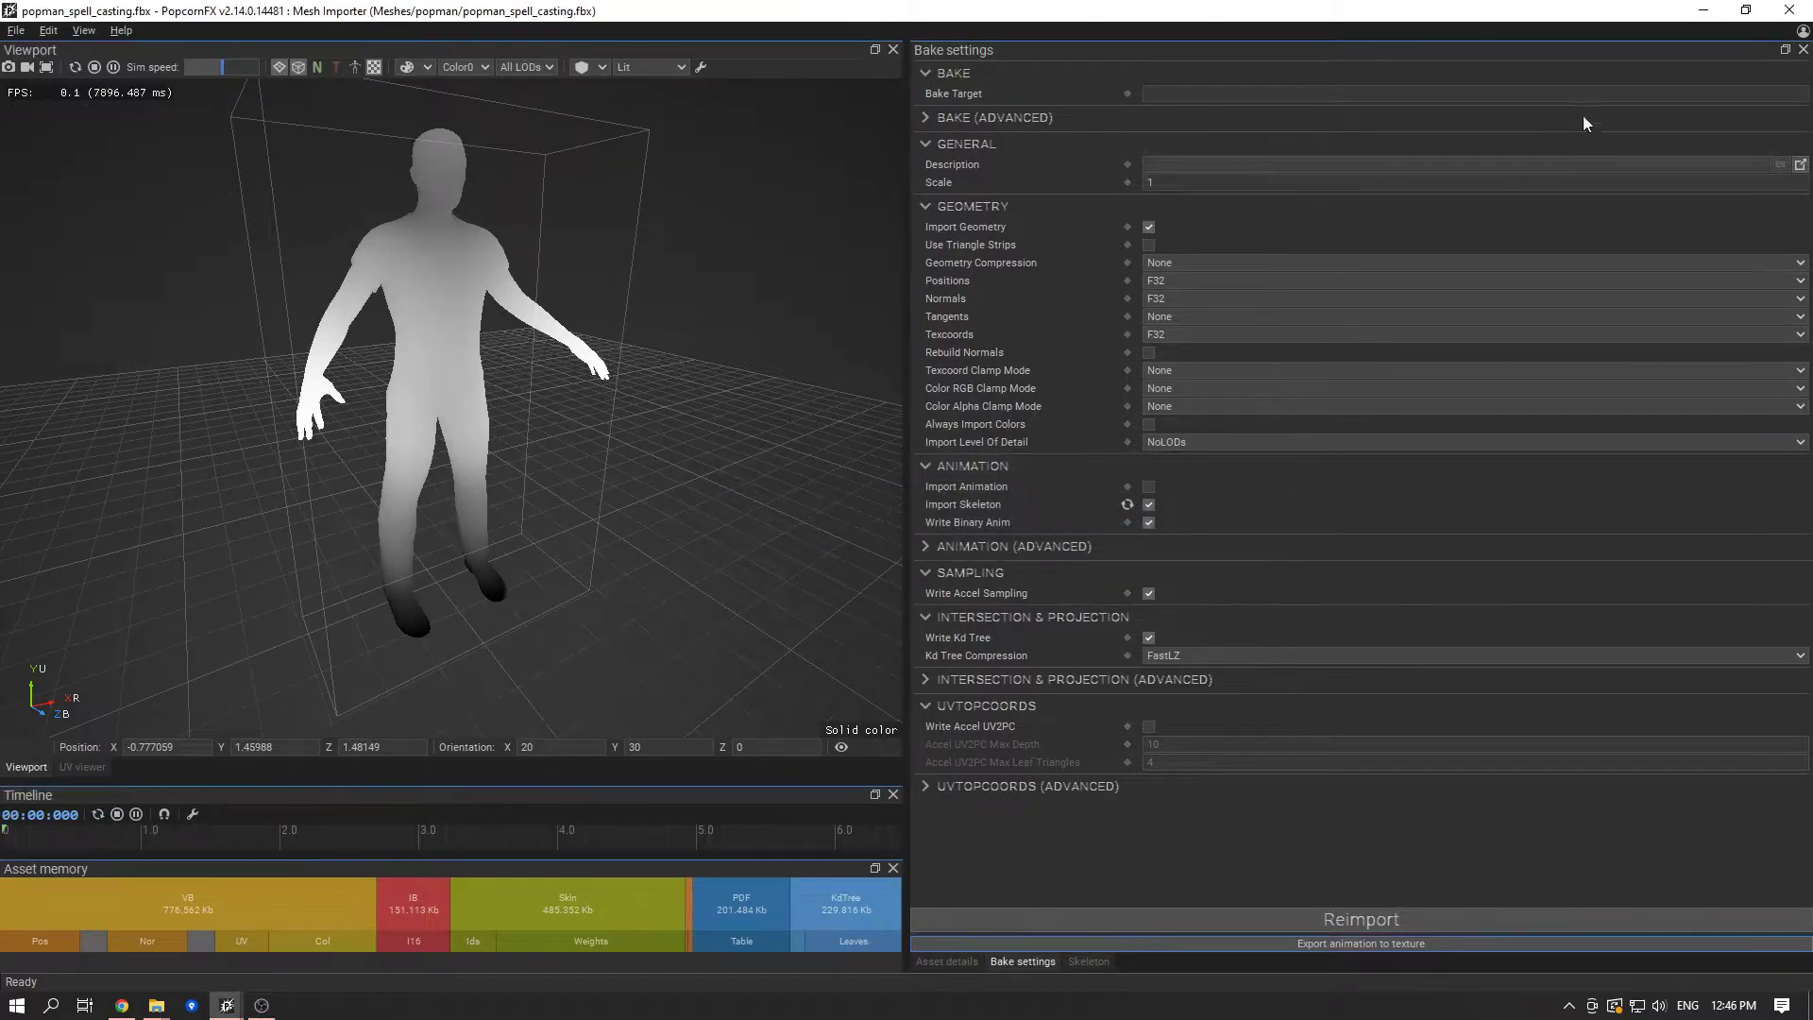
# - Return to the content browser and create an empty effect named DancingCrowd in the Particles folder
pyautogui.click(1703, 11)
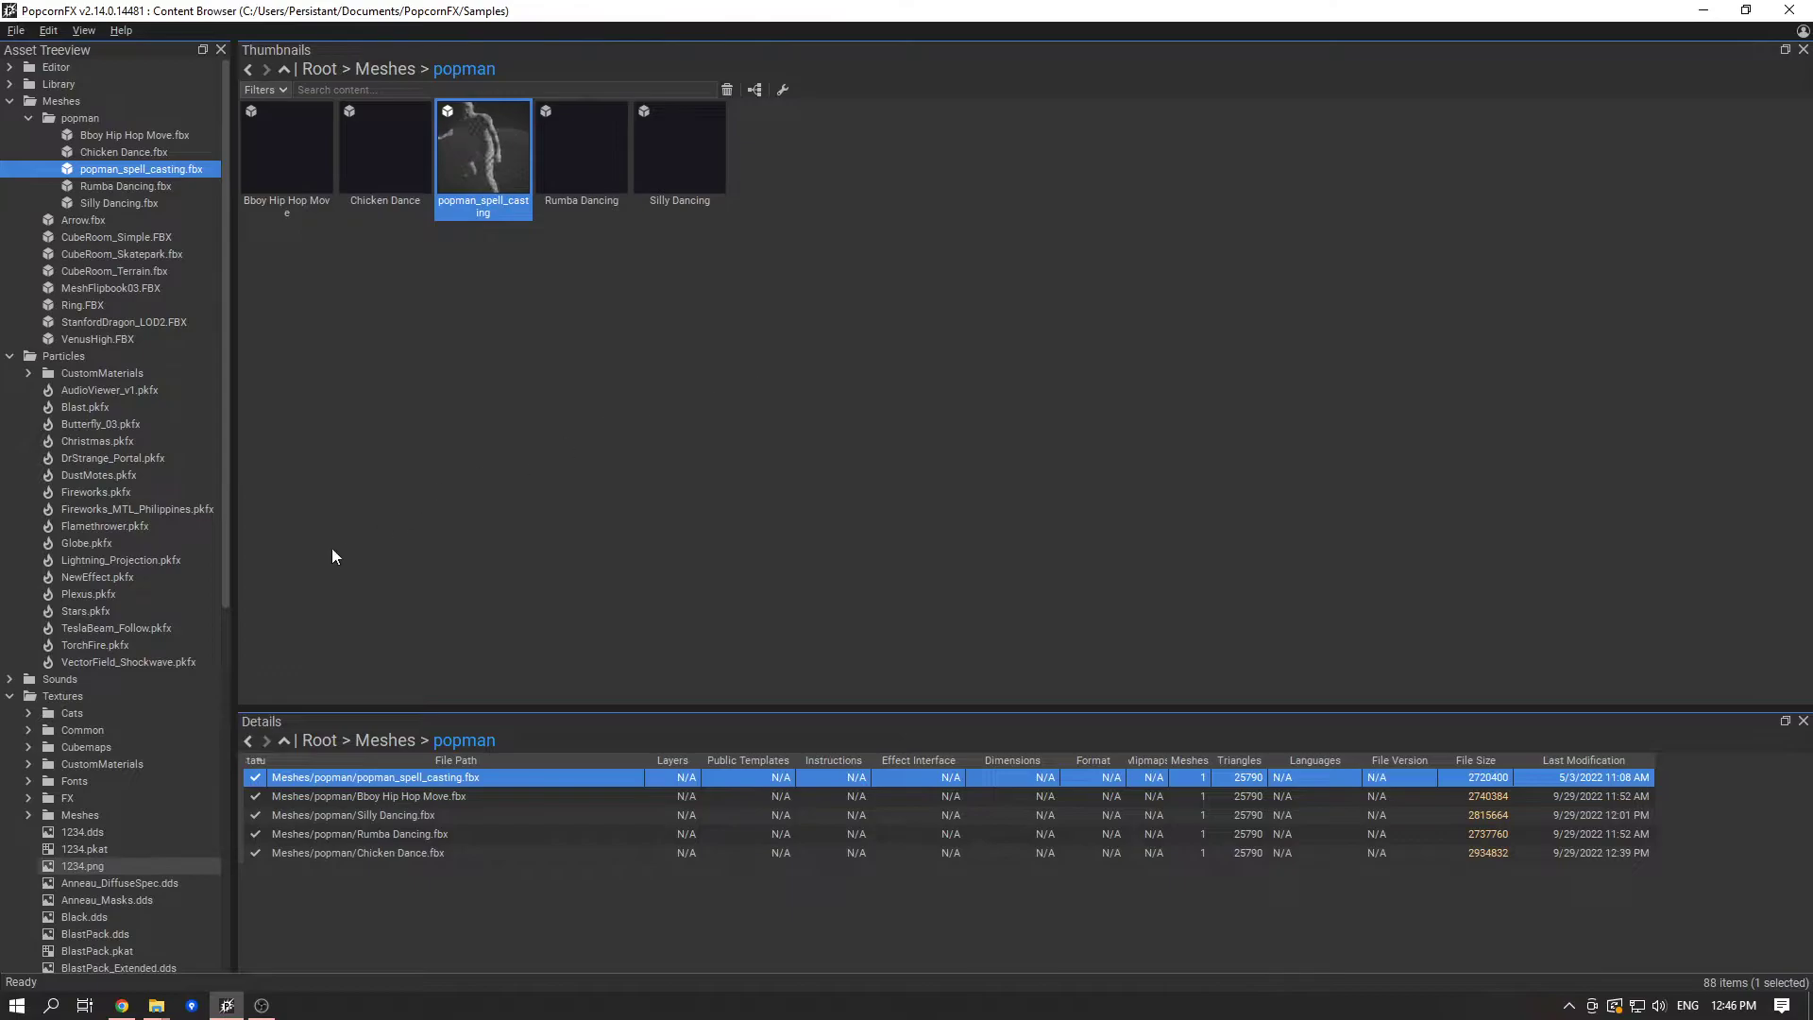
pyautogui.click(105, 561)
pyautogui.click(827, 395)
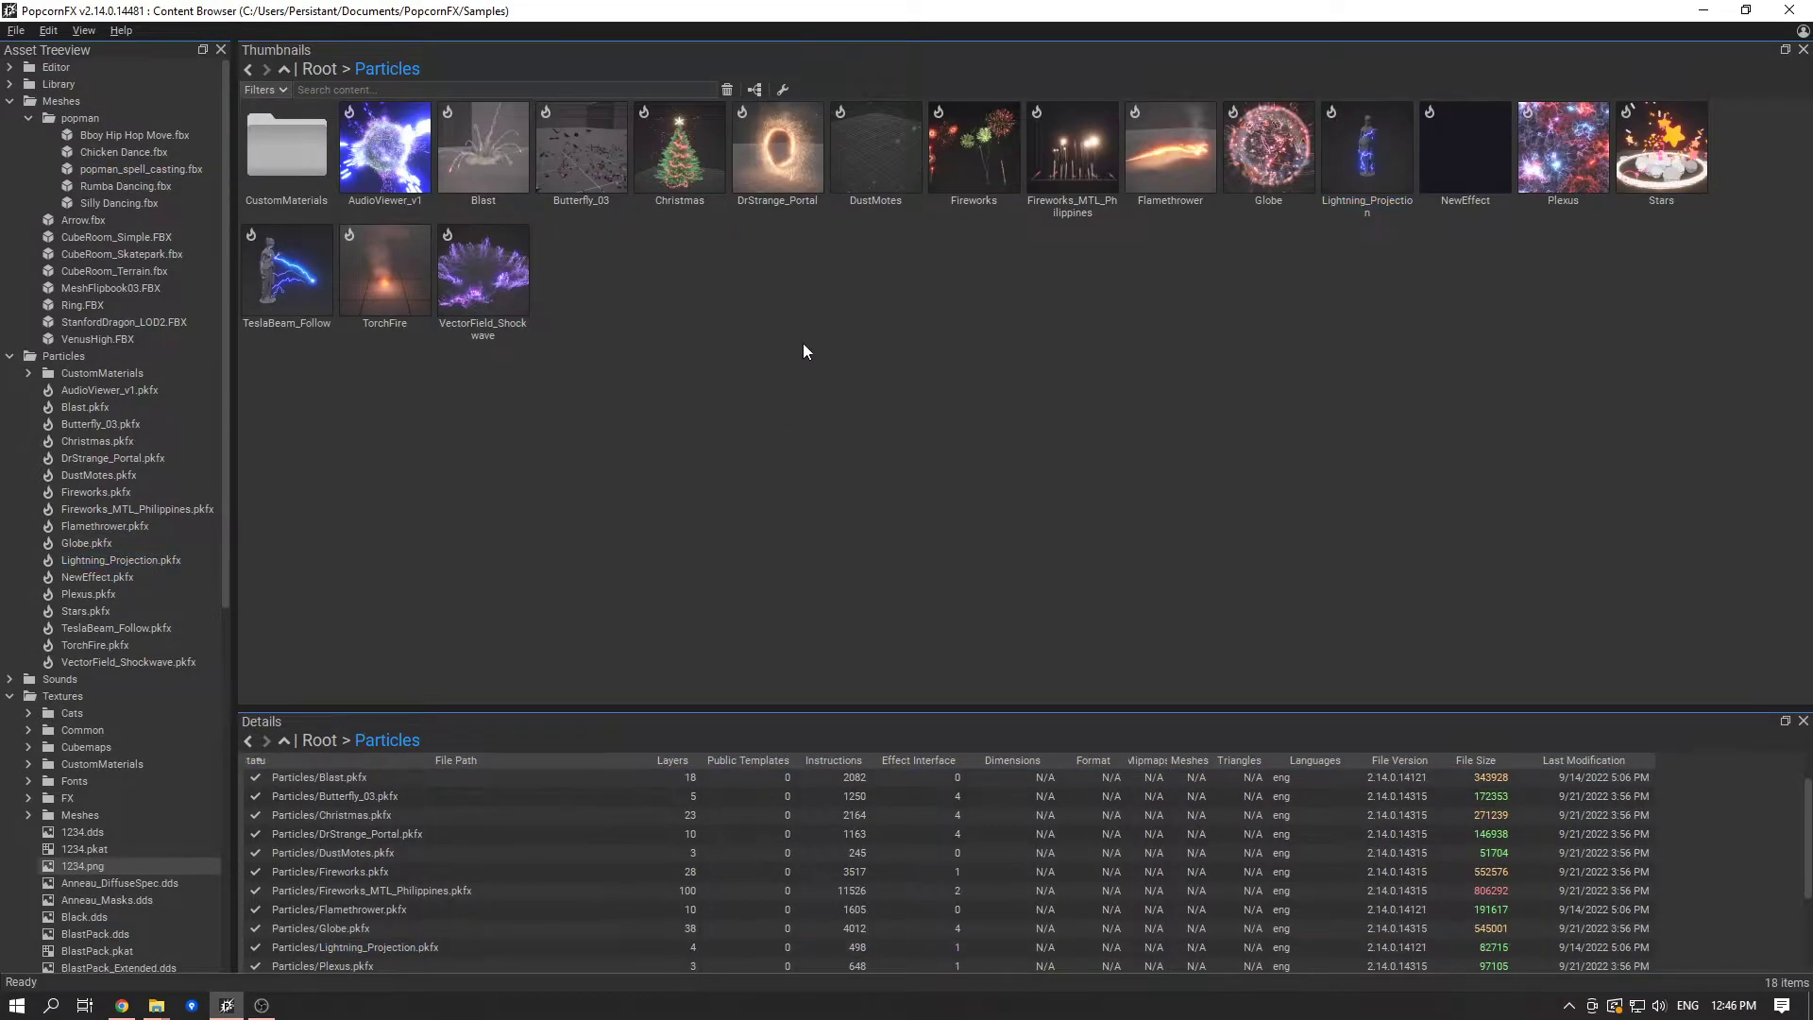
pyautogui.rightClick(689, 346)
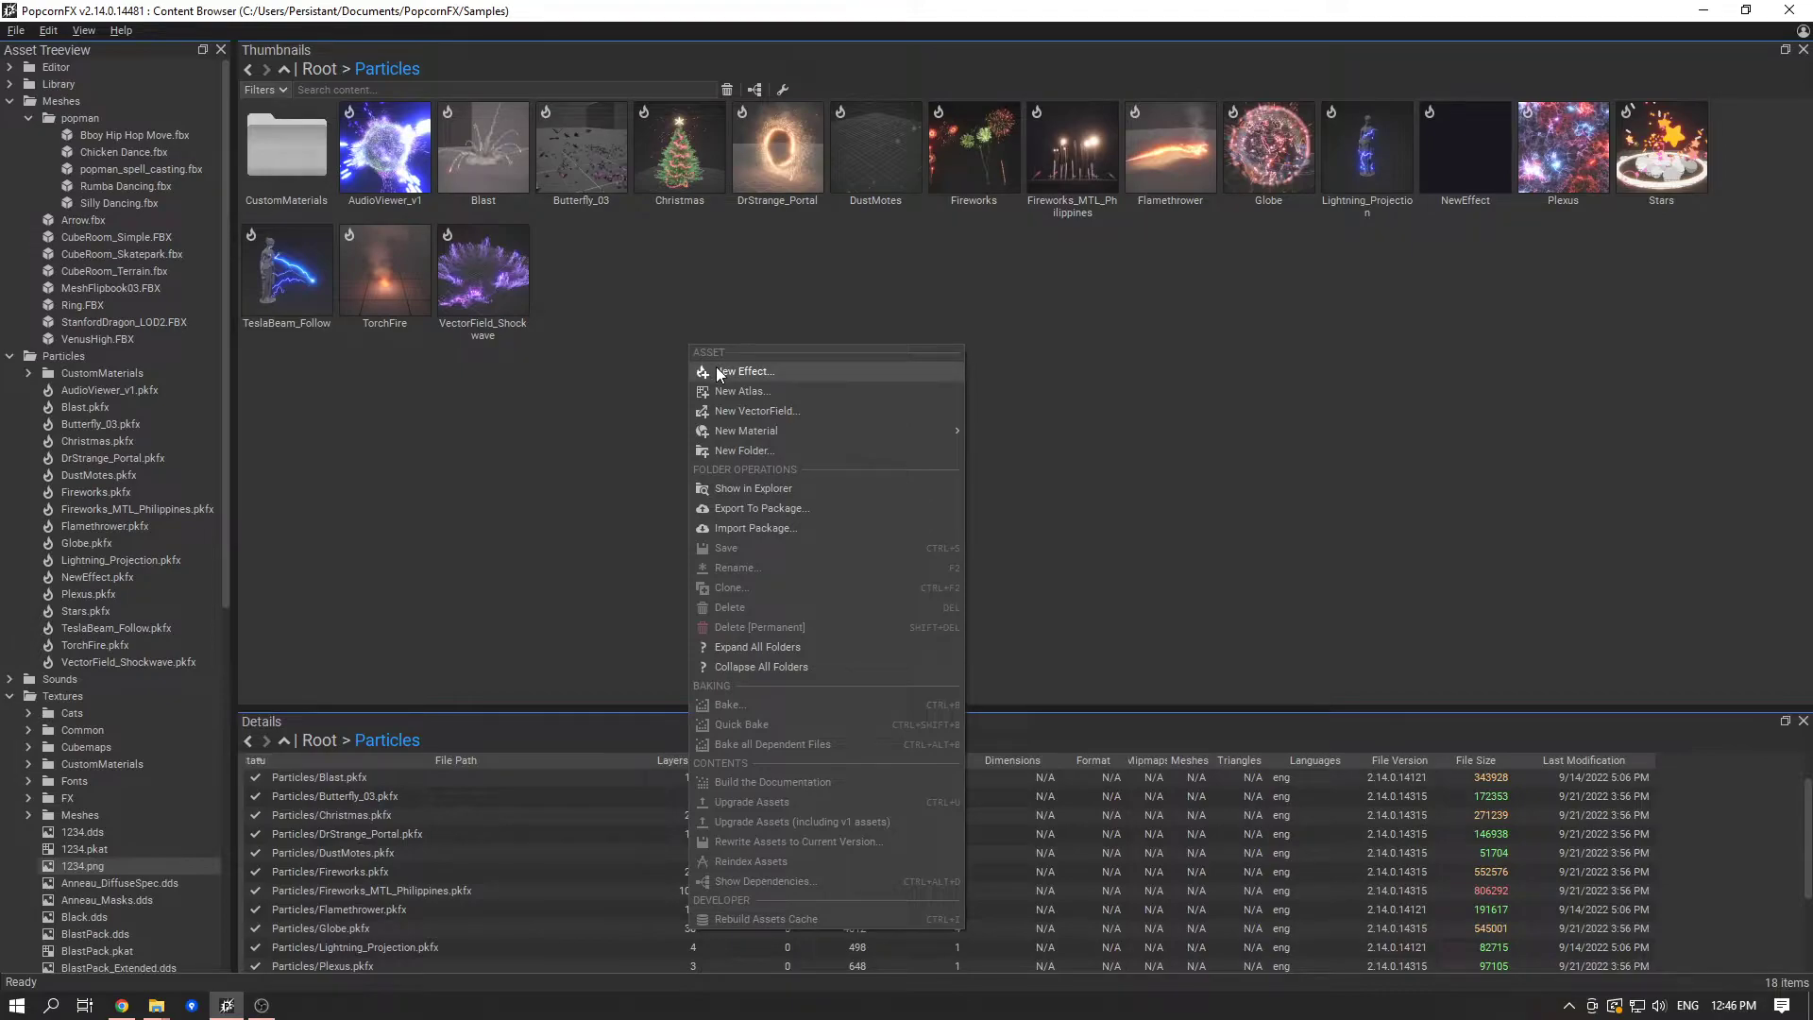
pyautogui.click(716, 371)
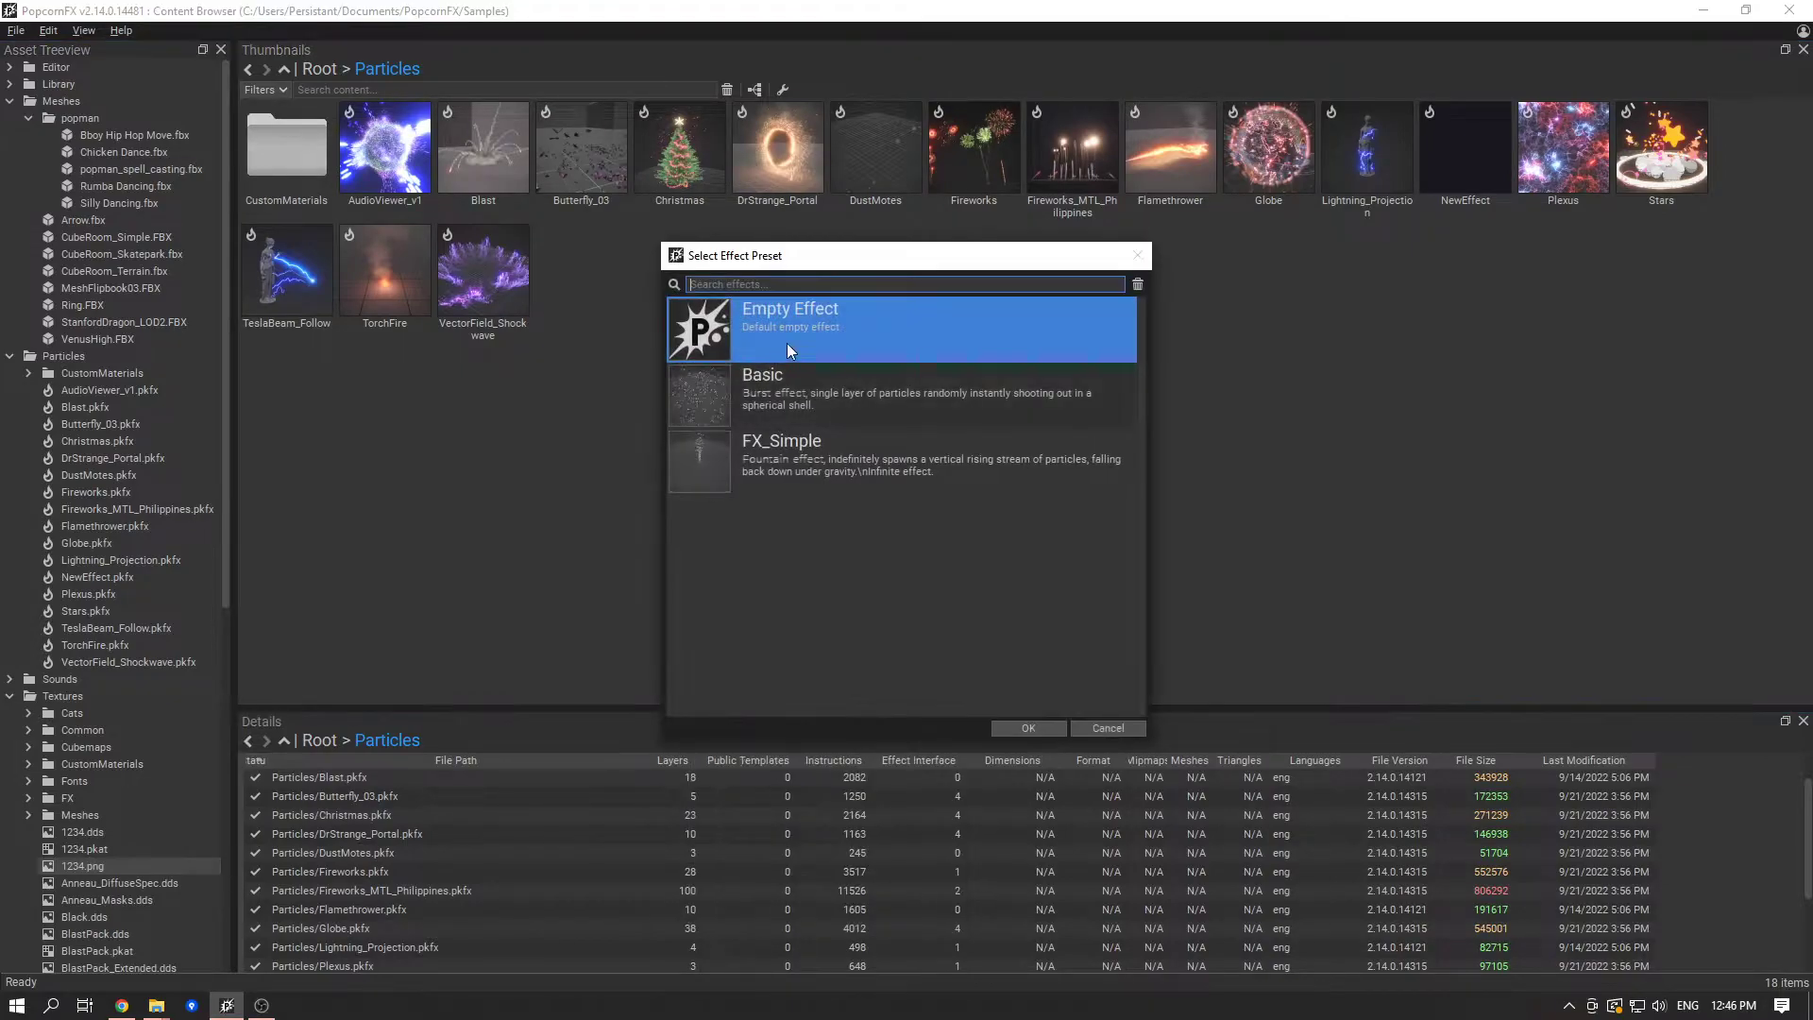
pyautogui.doubleClick(803, 325)
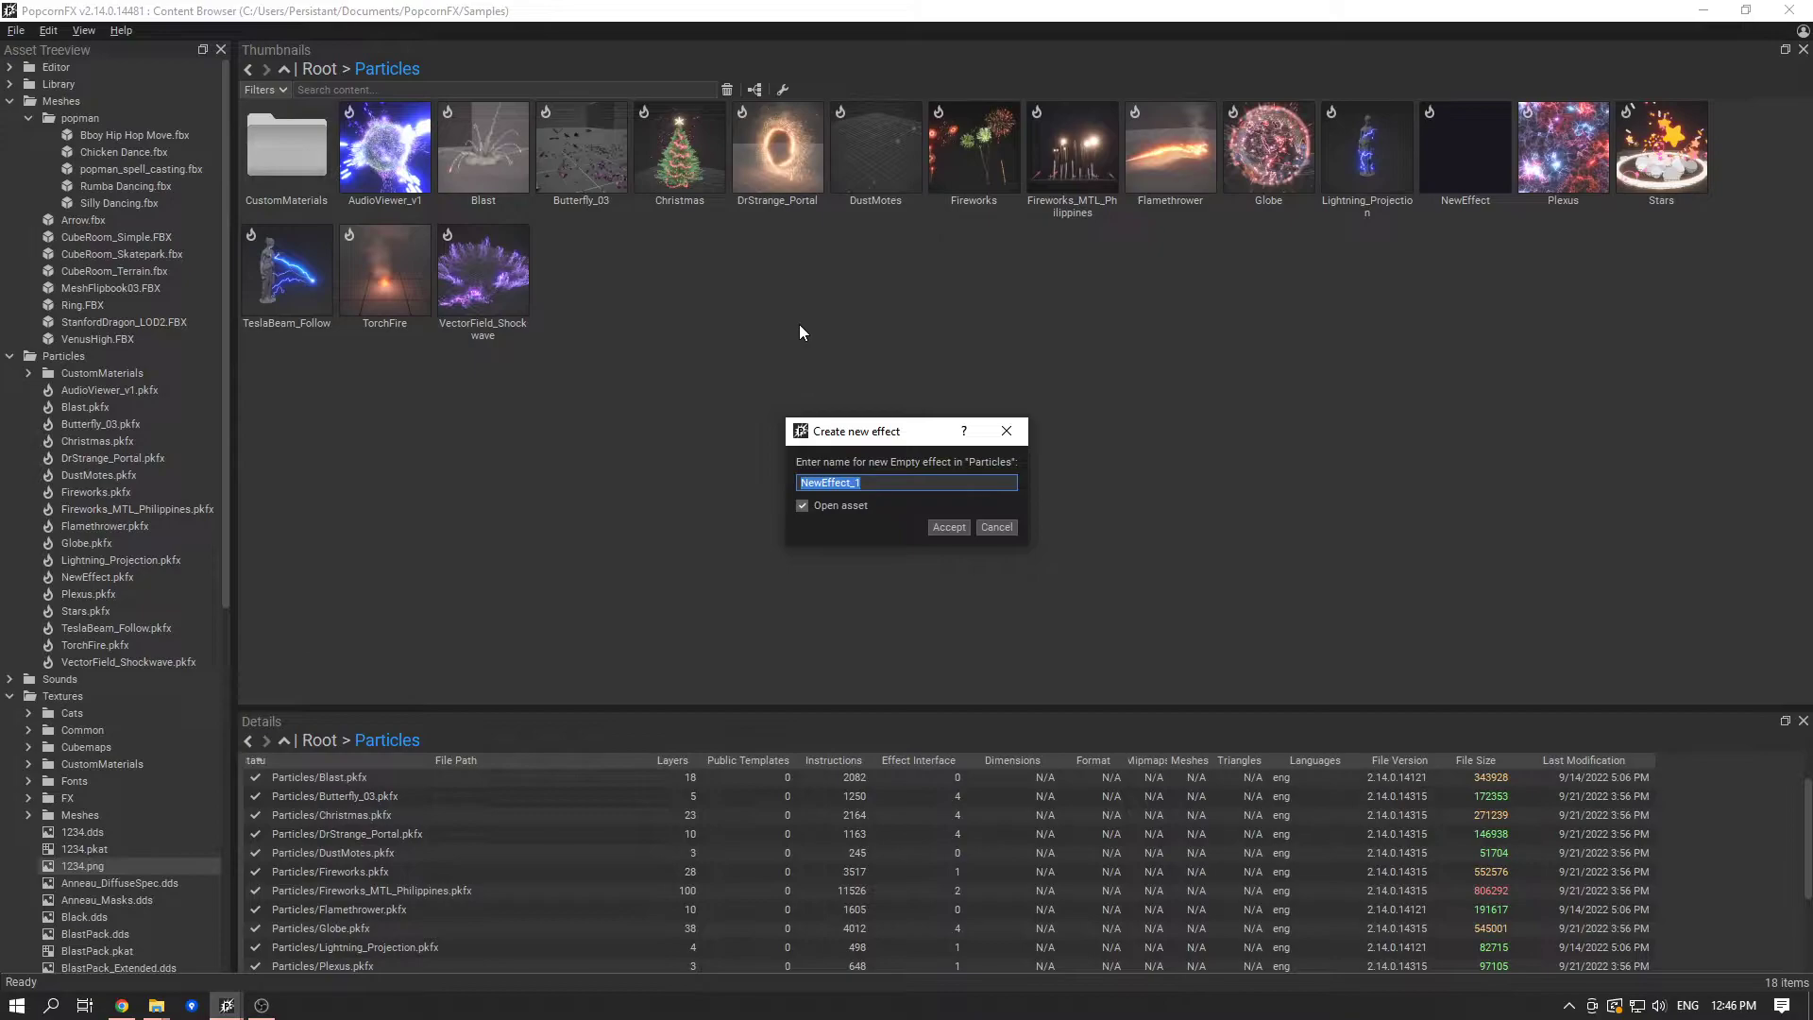
pyautogui.write('DancingCrowd')
pyautogui.press('Return')
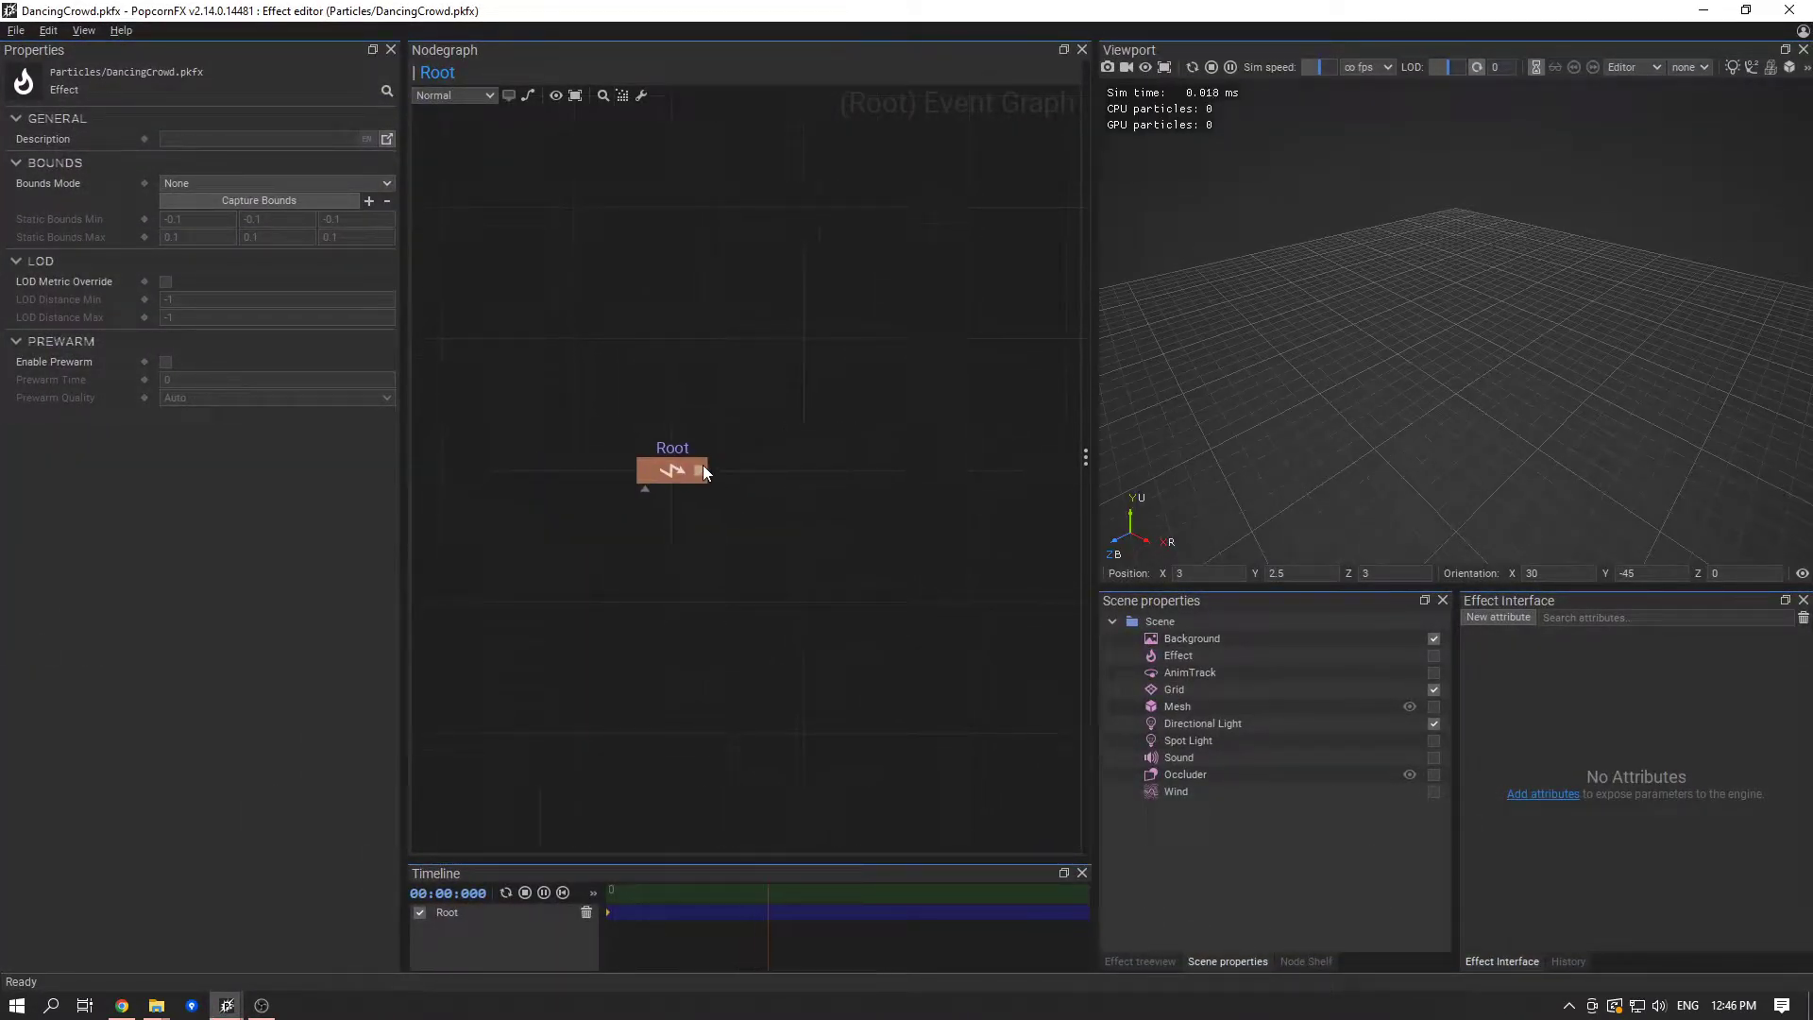
# - Add a Layer node connected to the Root event and open the layer's simulation graph
pyautogui.moveTo(700, 467); pyautogui.dragTo(879, 473)
pyautogui.write('layer')
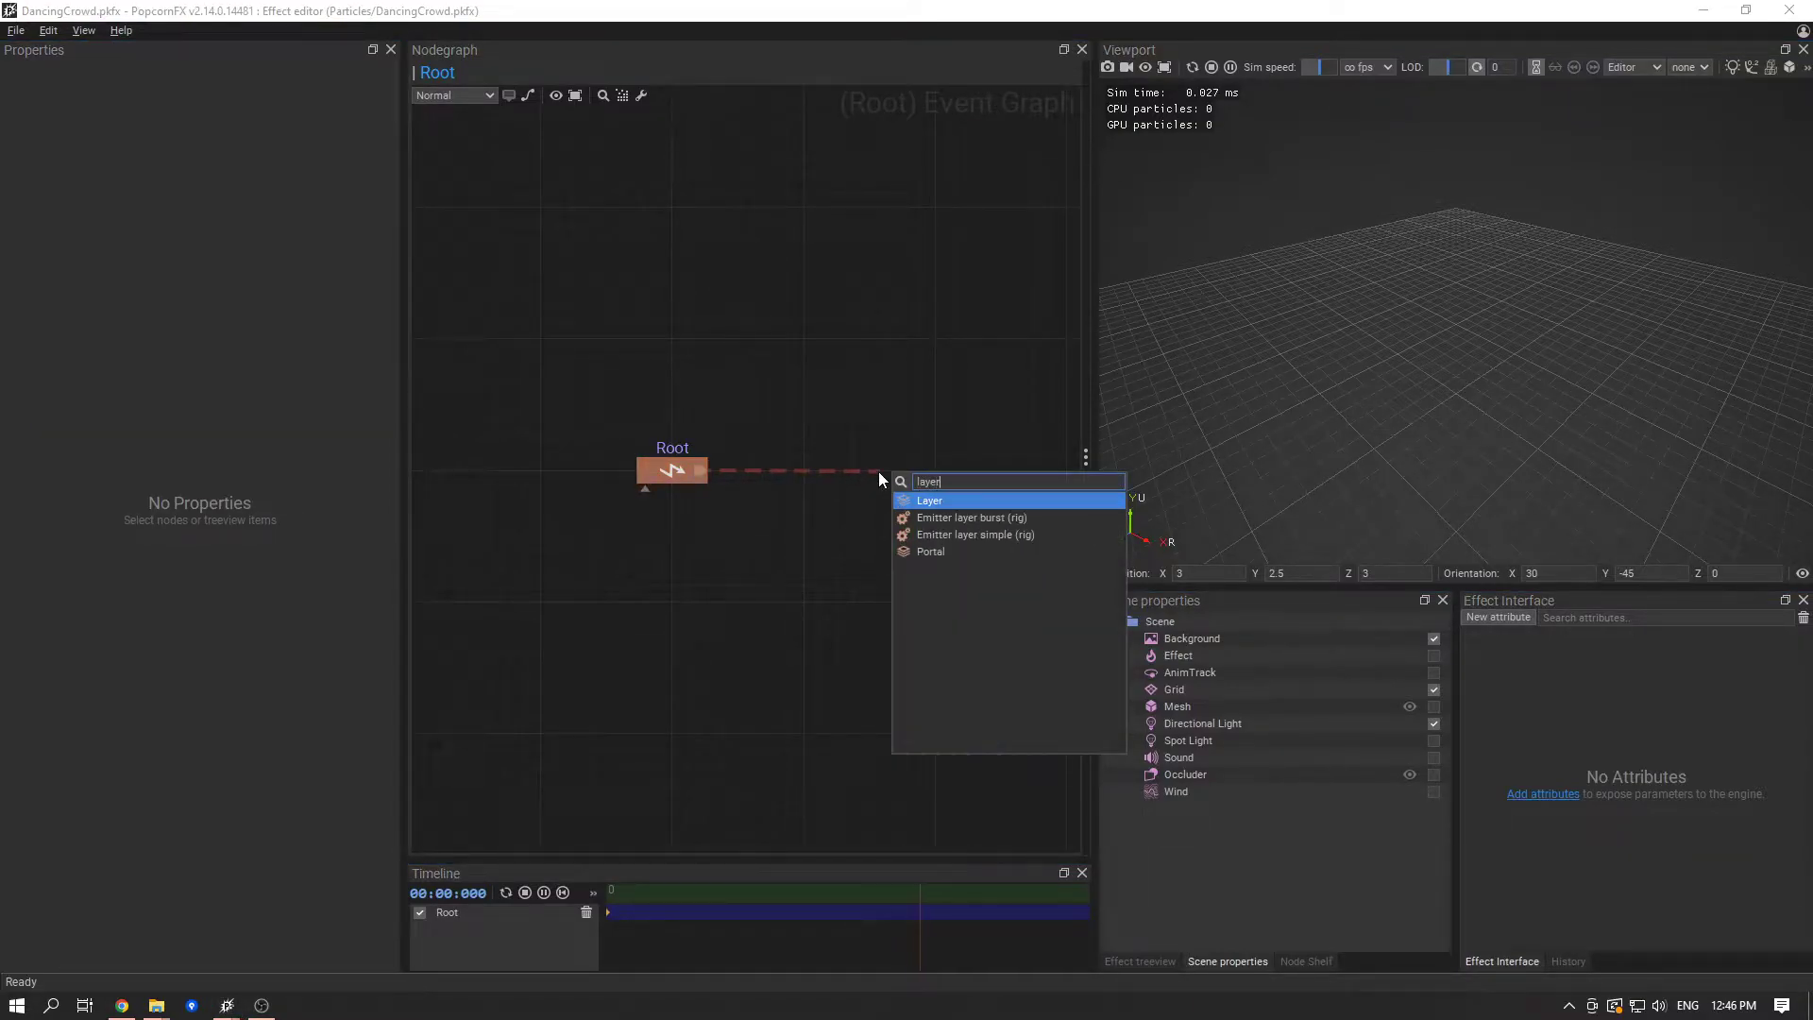
pyautogui.press('Return')
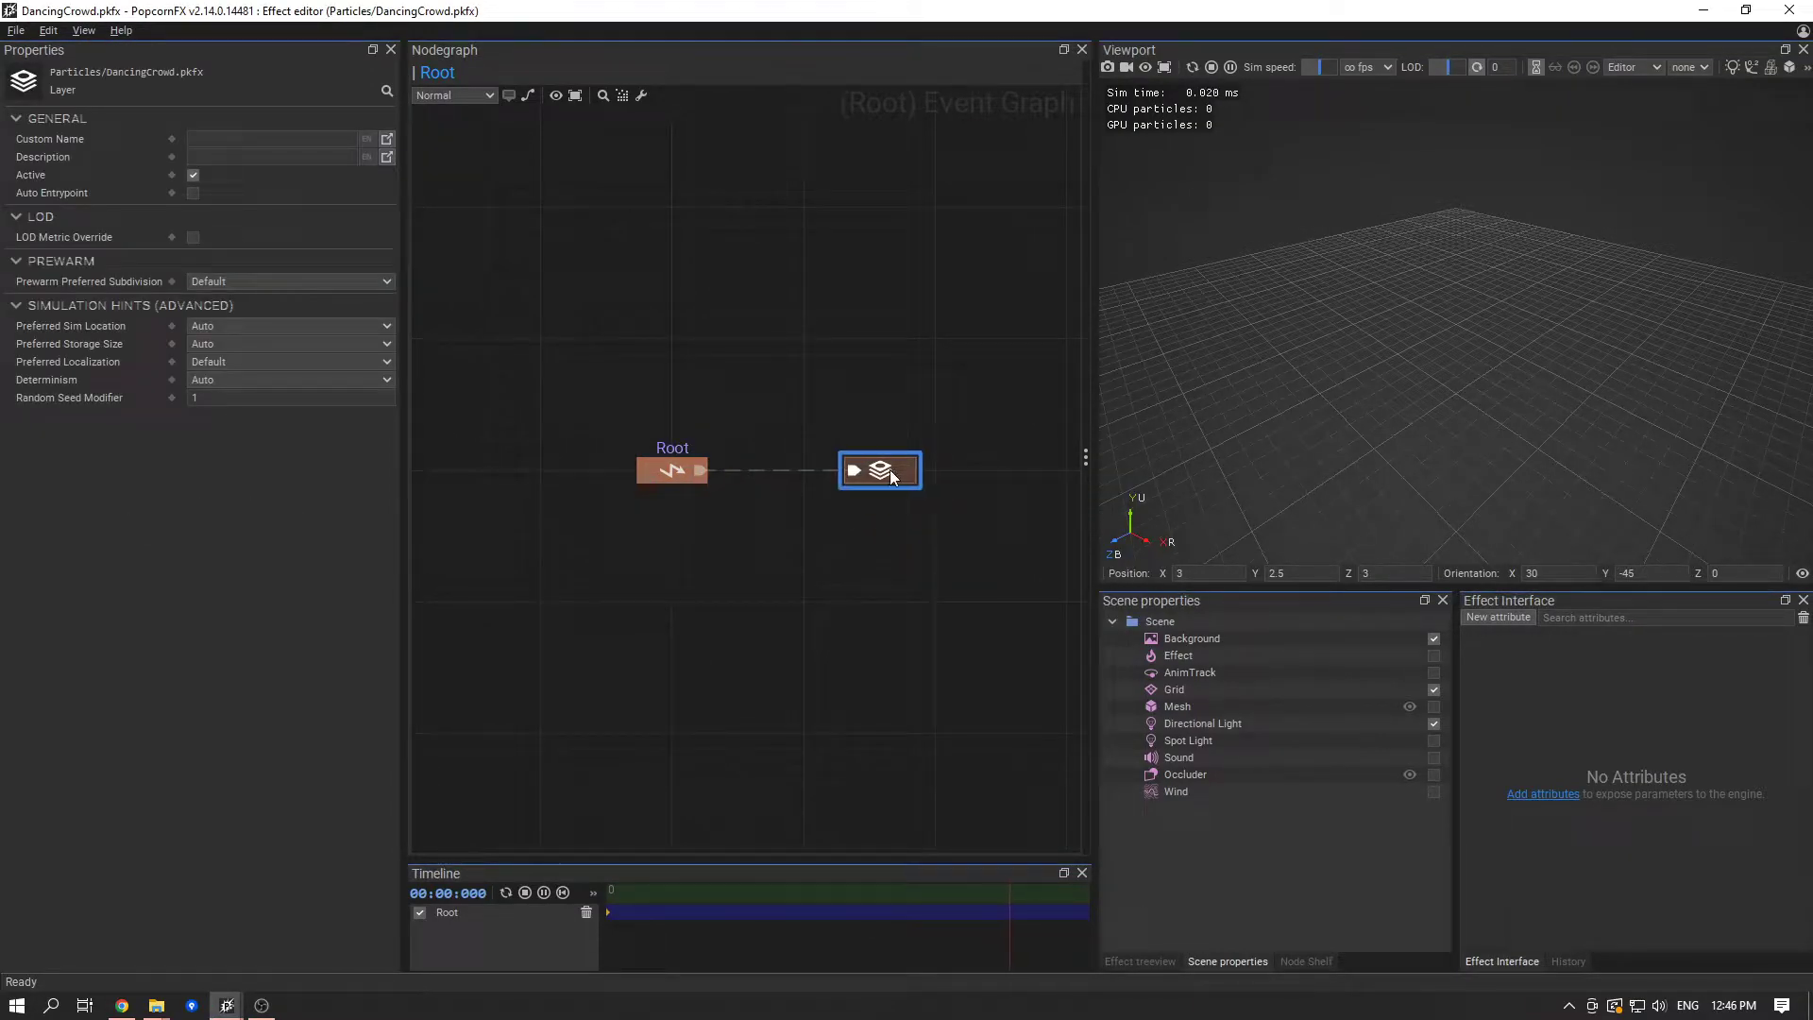
pyautogui.doubleClick(863, 471)
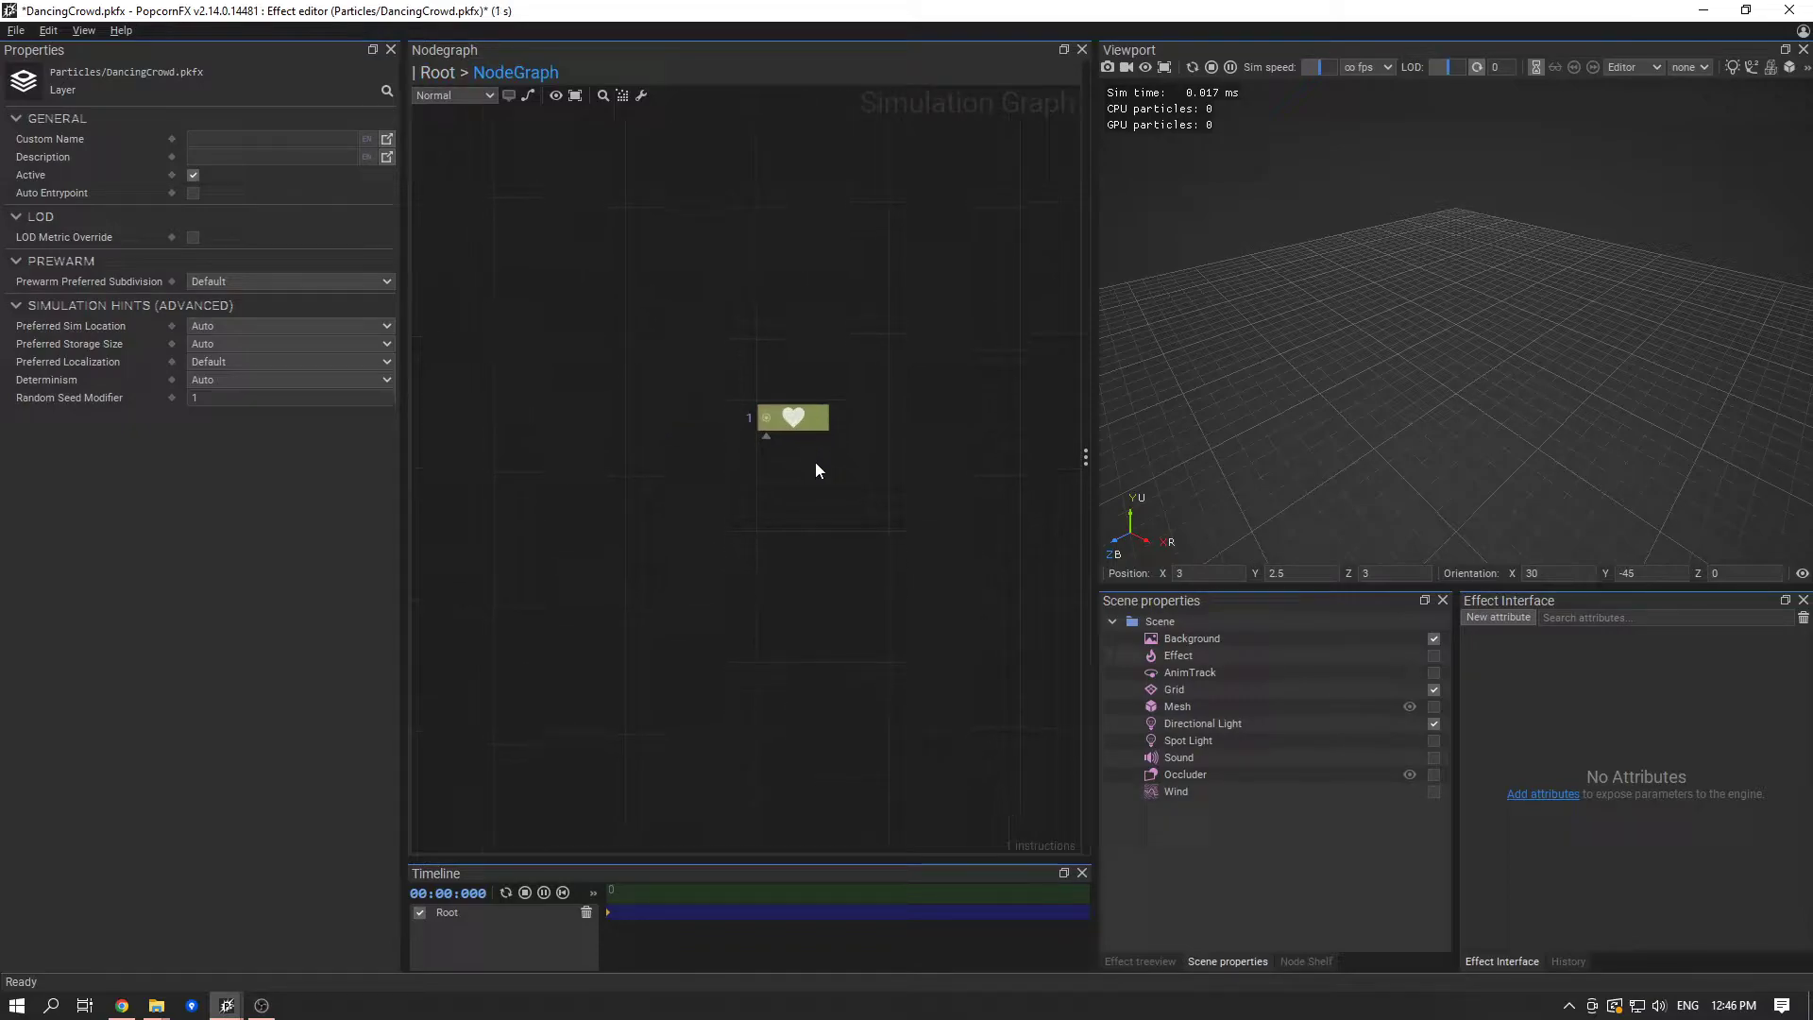
# - Paste the copied mesh renderer node below the life node and show its properties
pyautogui.click(810, 518)
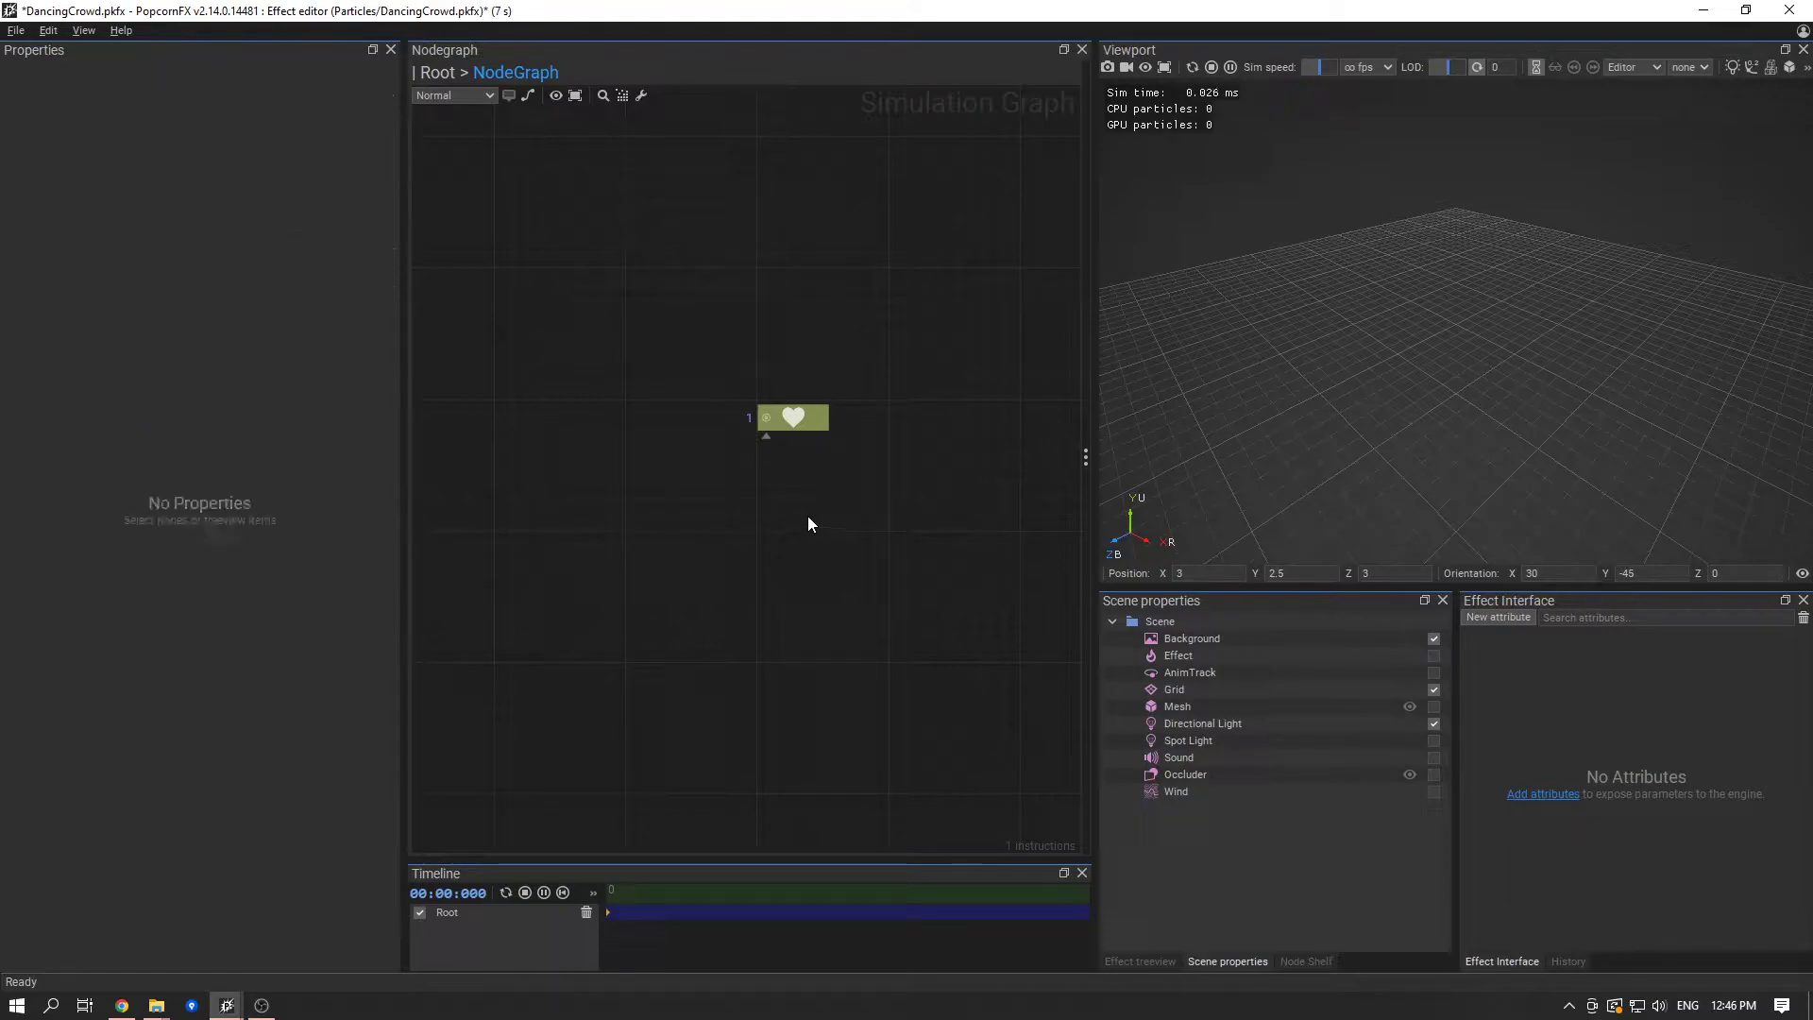
pyautogui.hotkey('ctrl', 'v')
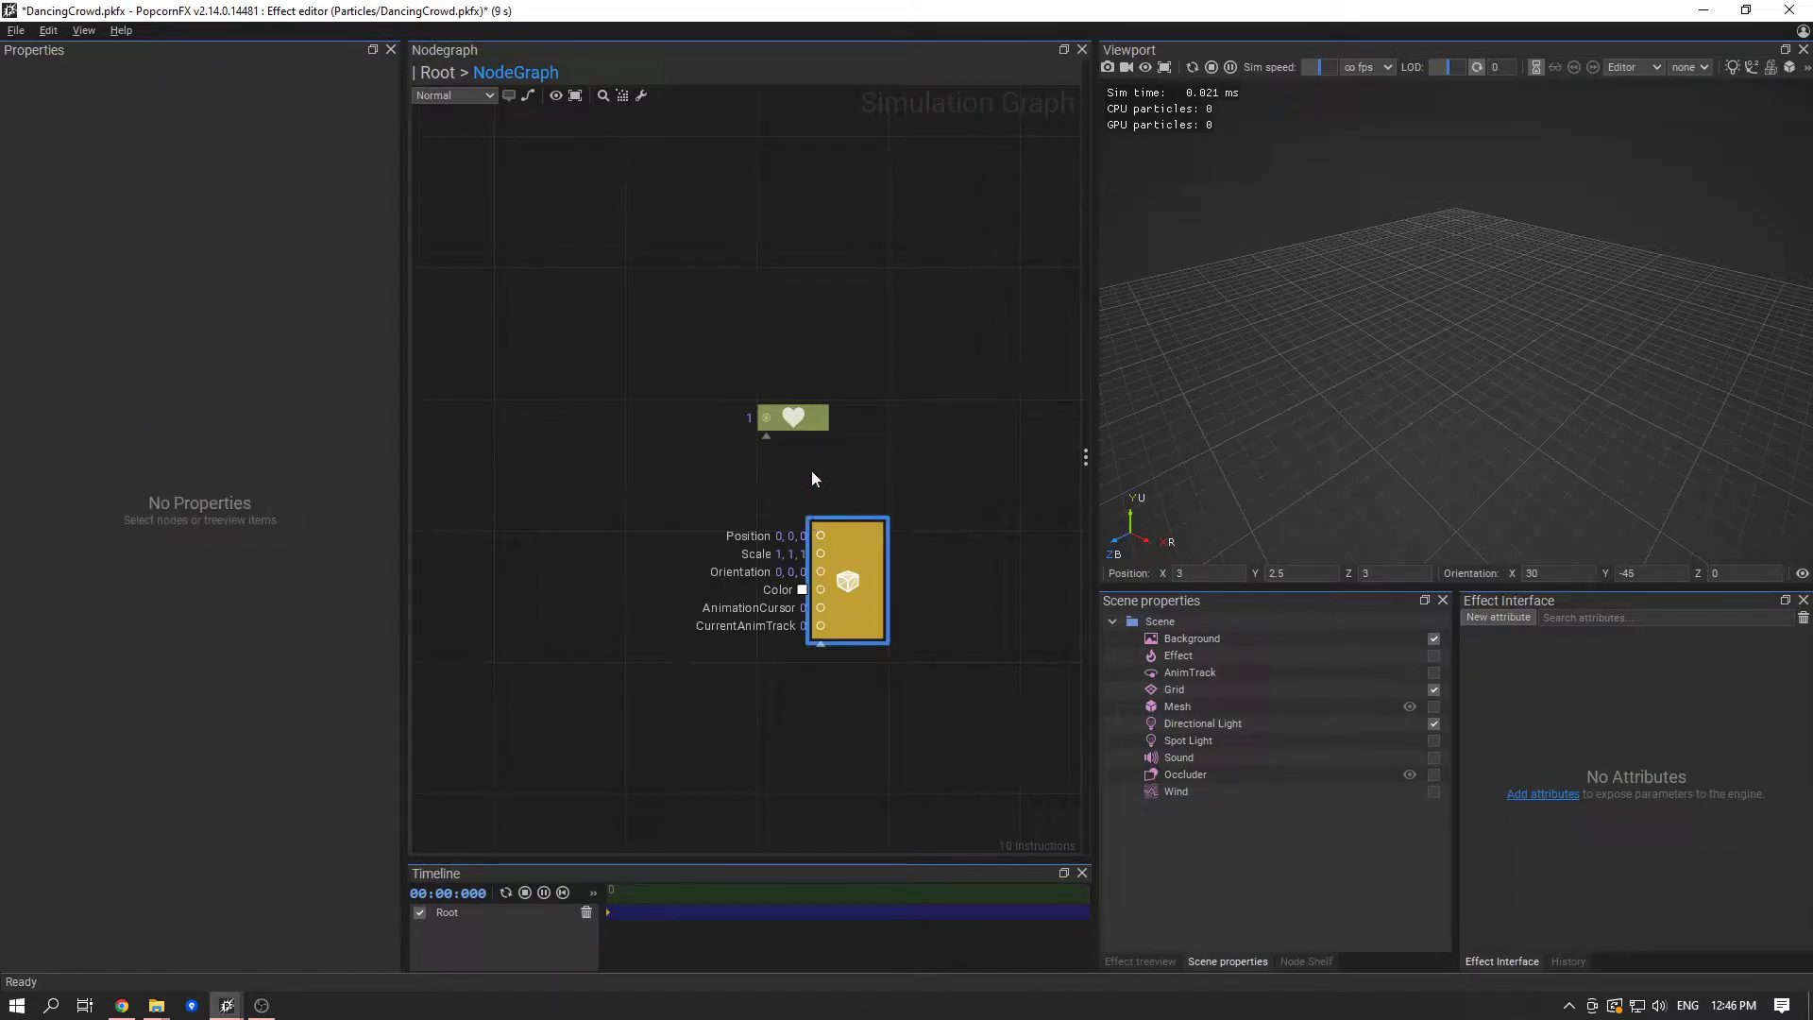
pyautogui.click(870, 589)
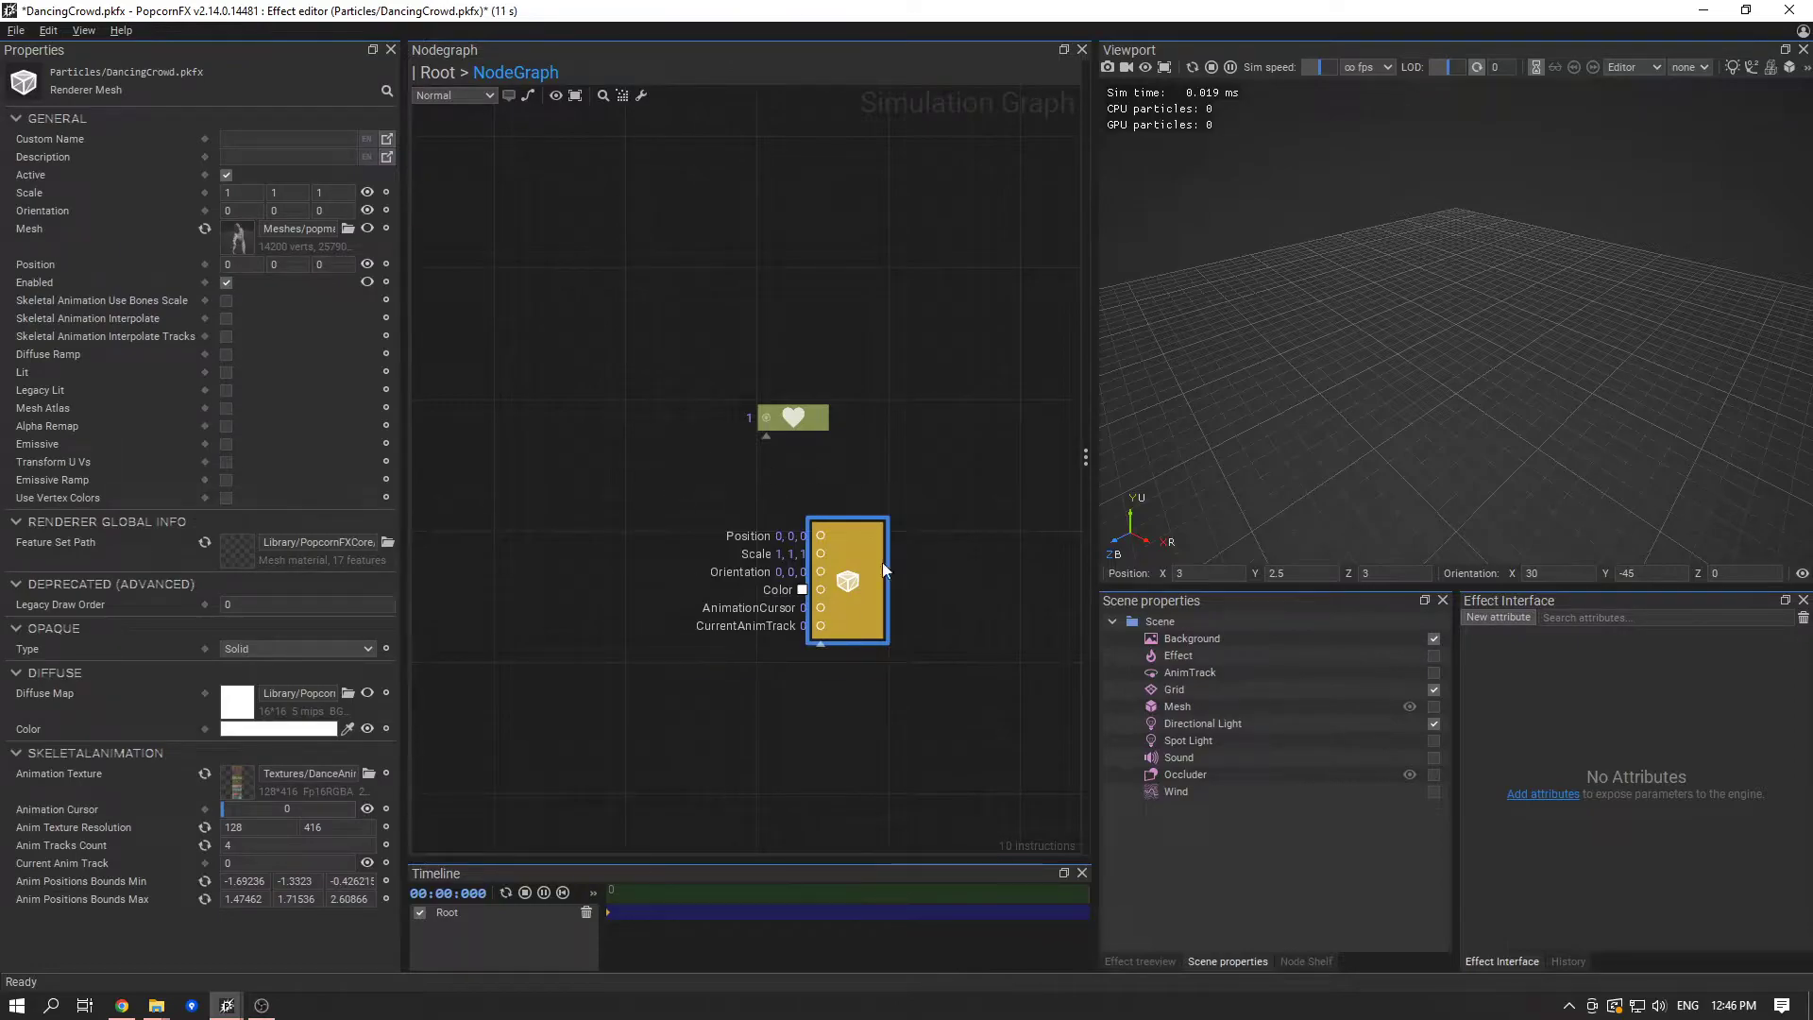
pyautogui.moveTo(961, 622); pyautogui.dragTo(987, 569, button='middle')
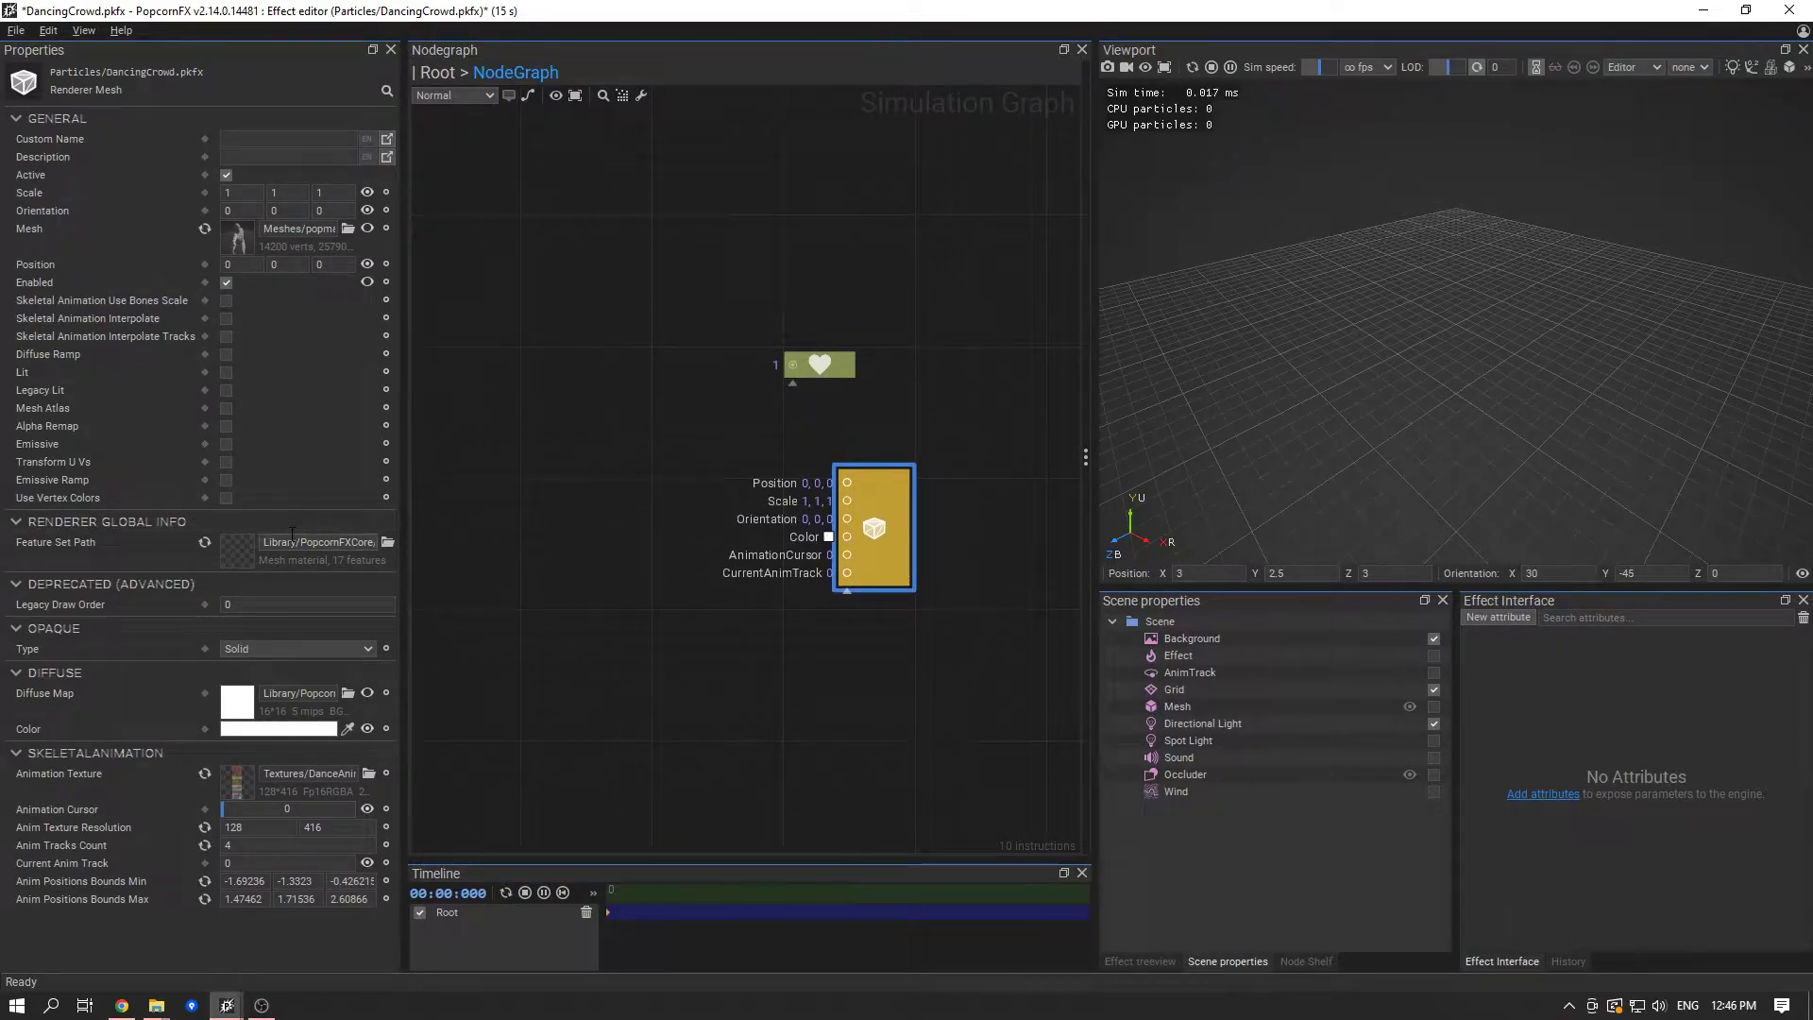
# - Examine the pasted renderer's mesh, feature set path and skeletal animation settings, including its animation texture
pyautogui.moveTo(283, 232); pyautogui.dragTo(340, 232)
pyautogui.moveTo(264, 543); pyautogui.dragTo(380, 546)
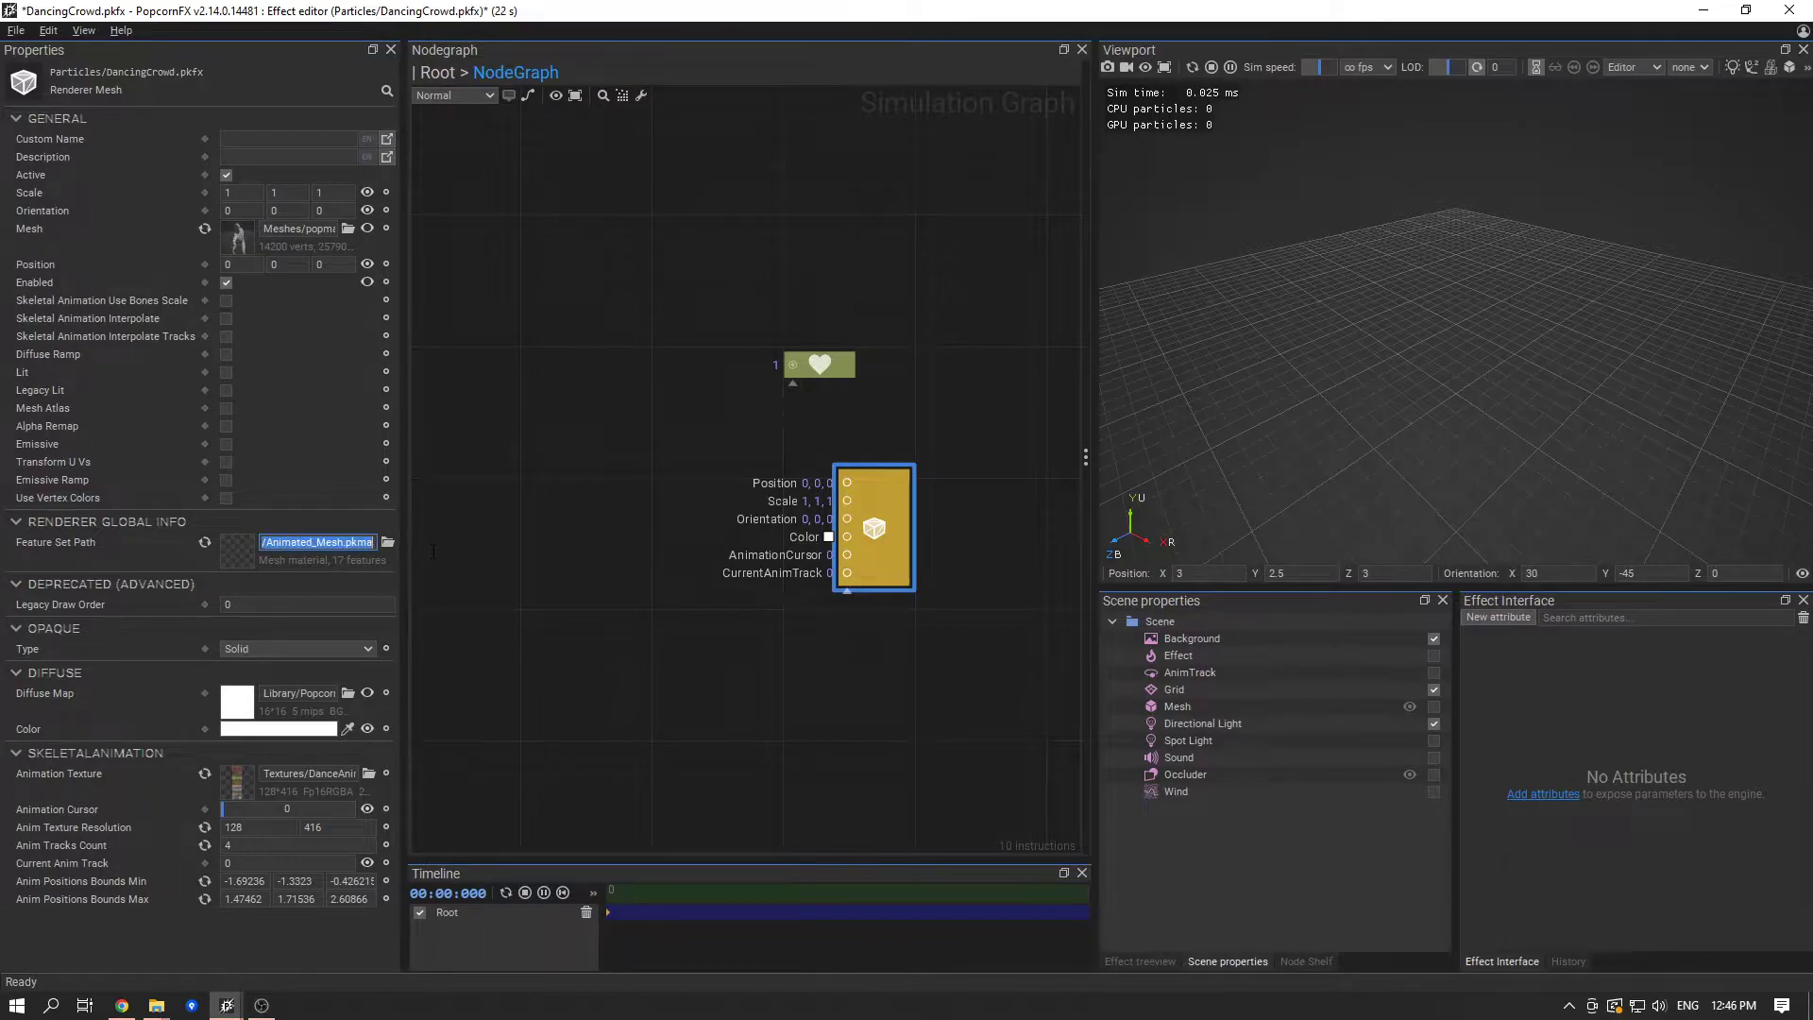
pyautogui.doubleClick(318, 539)
pyautogui.click(156, 960)
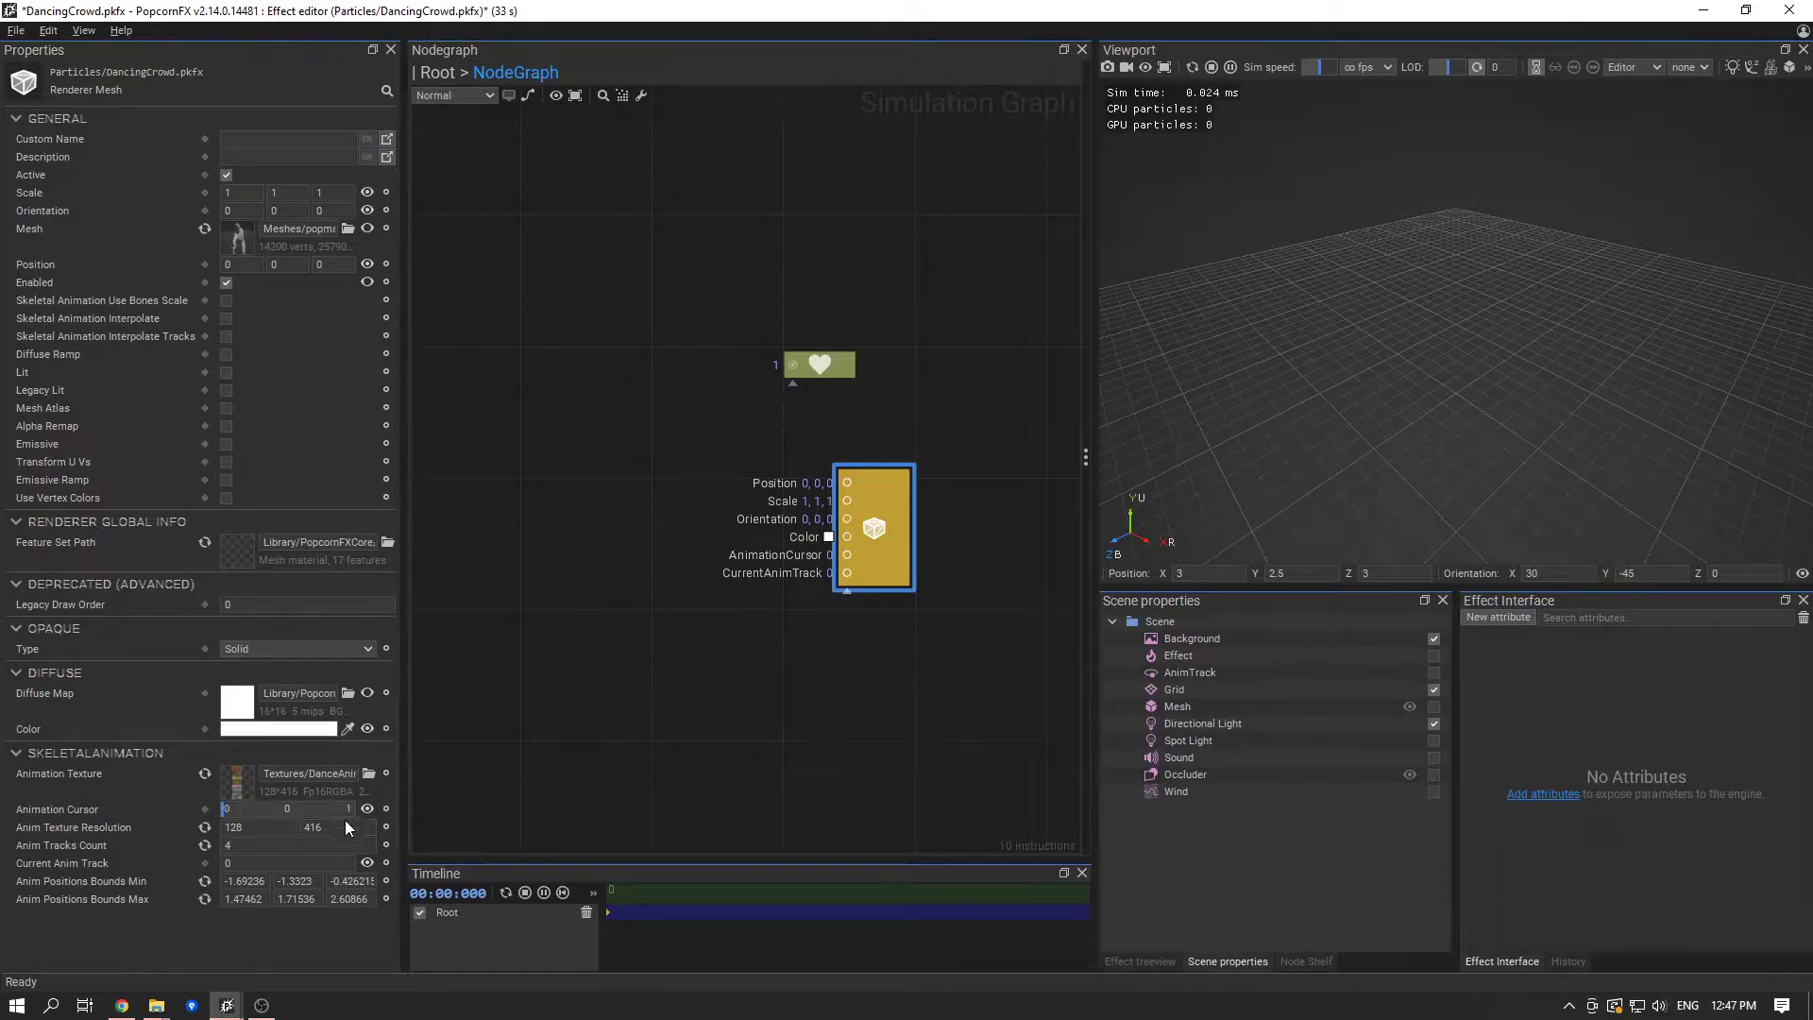
pyautogui.click(563, 757)
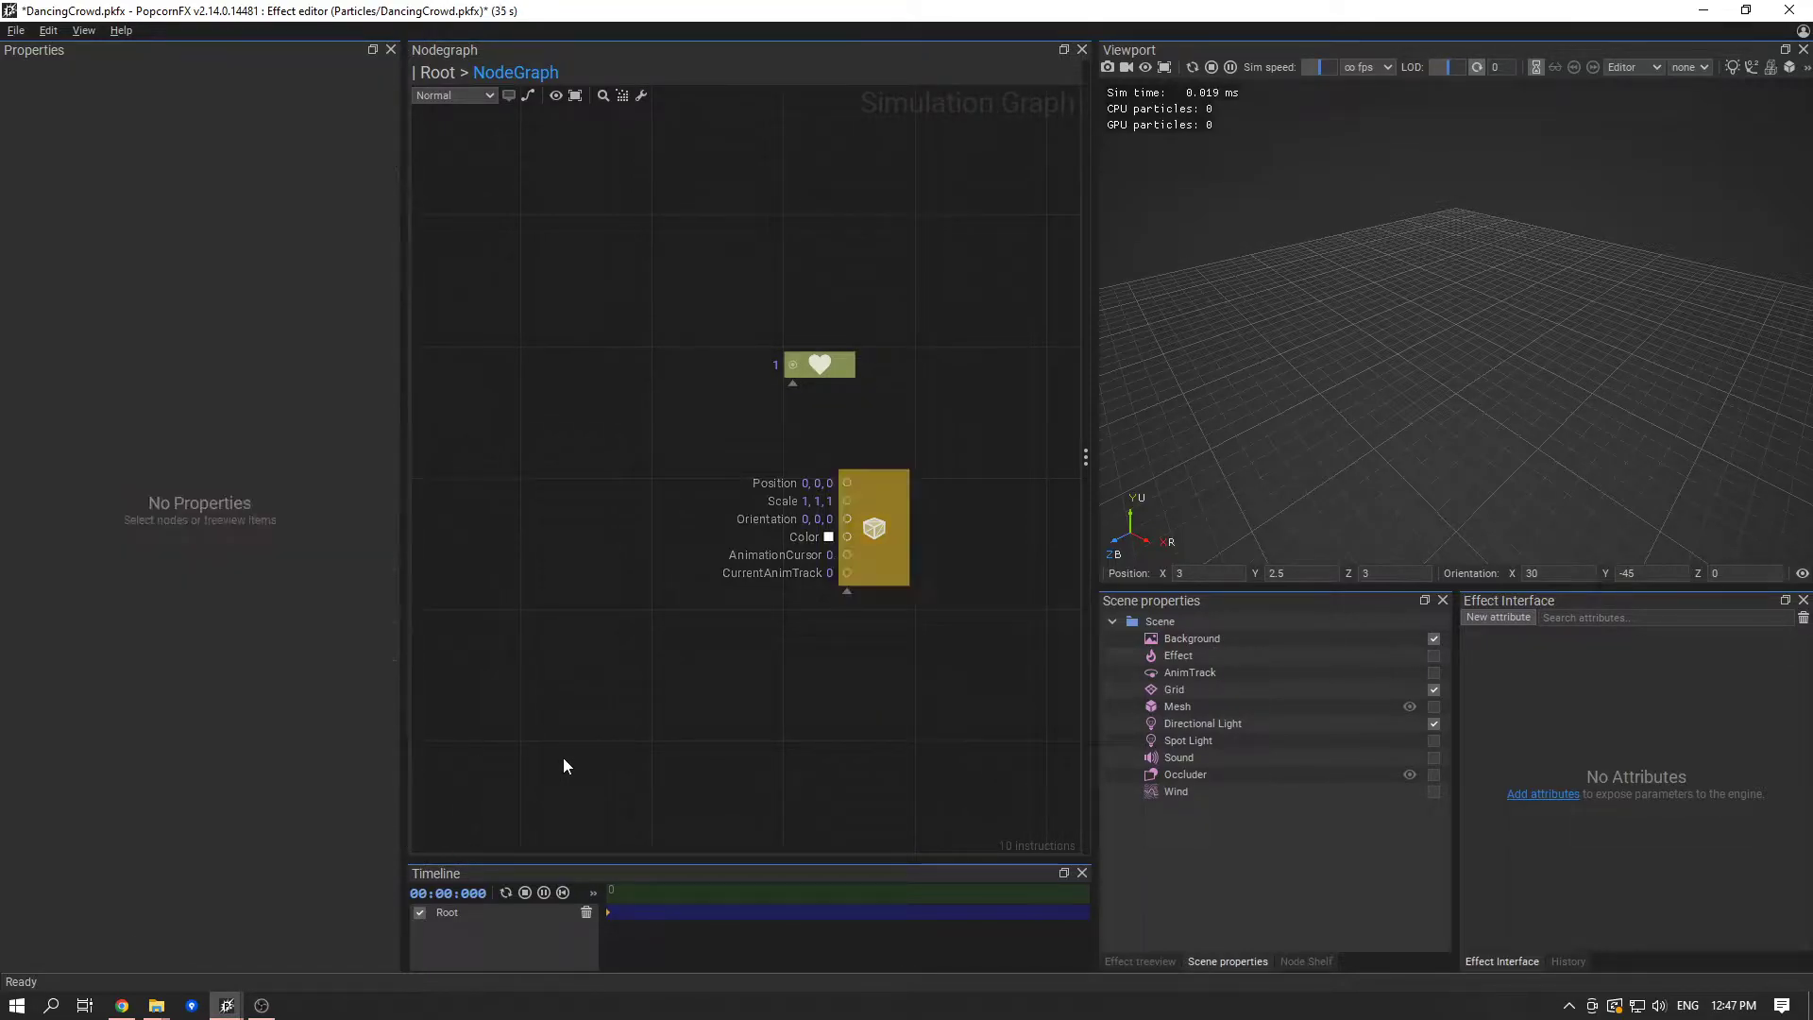
pyautogui.click(854, 575)
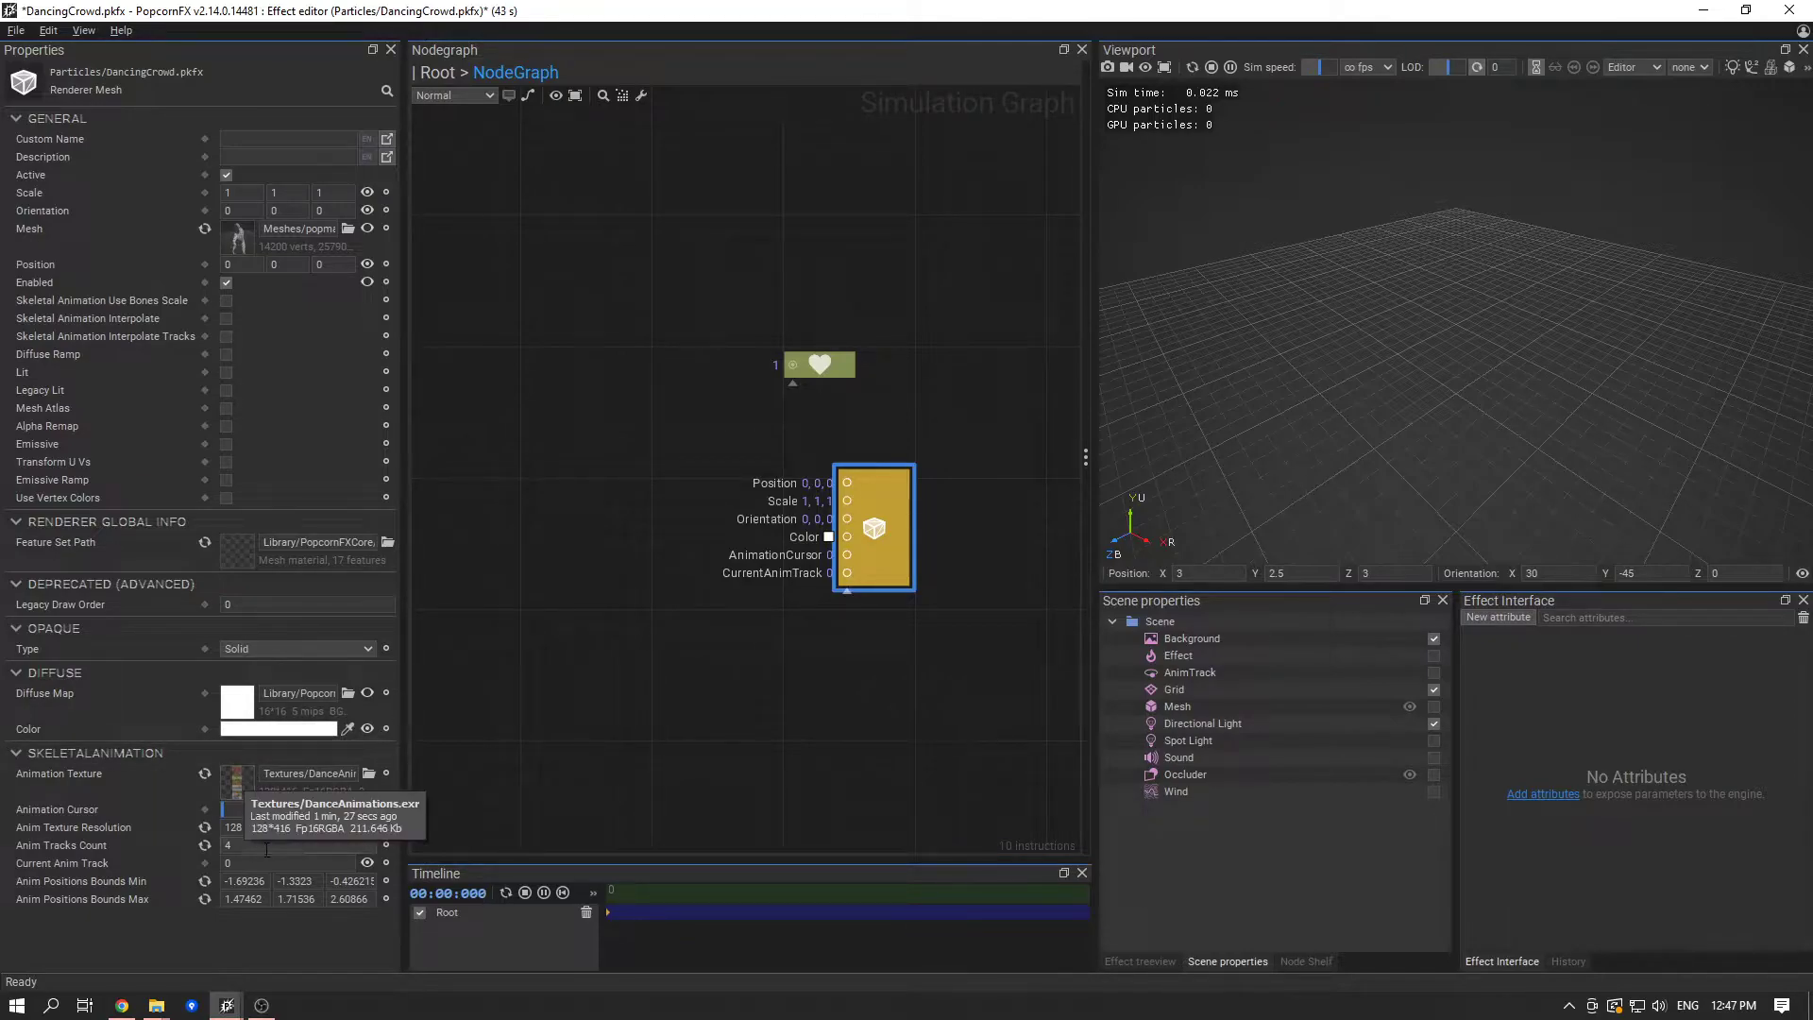
pyautogui.click(840, 721)
pyautogui.click(878, 565)
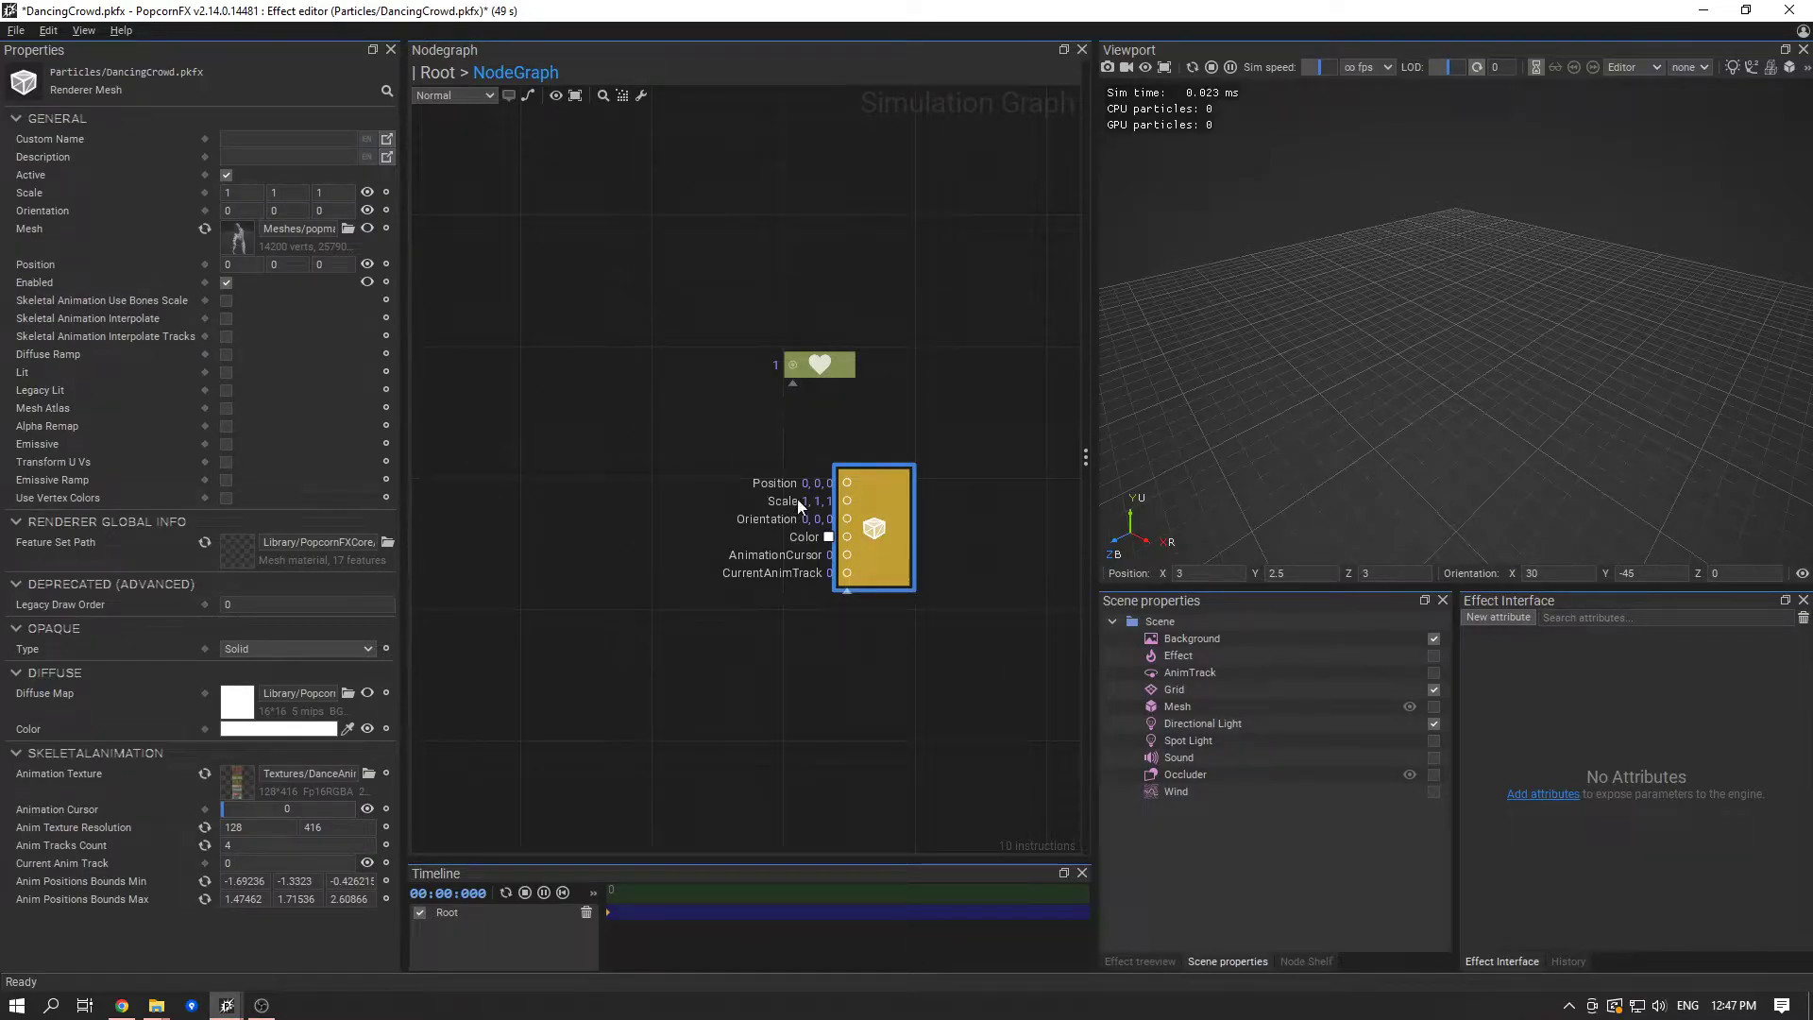
# - Save the DancingCrowd effect with the mesh renderer selected
pyautogui.click(672, 677)
pyautogui.click(893, 542)
pyautogui.hotkey('ctrl', 's')
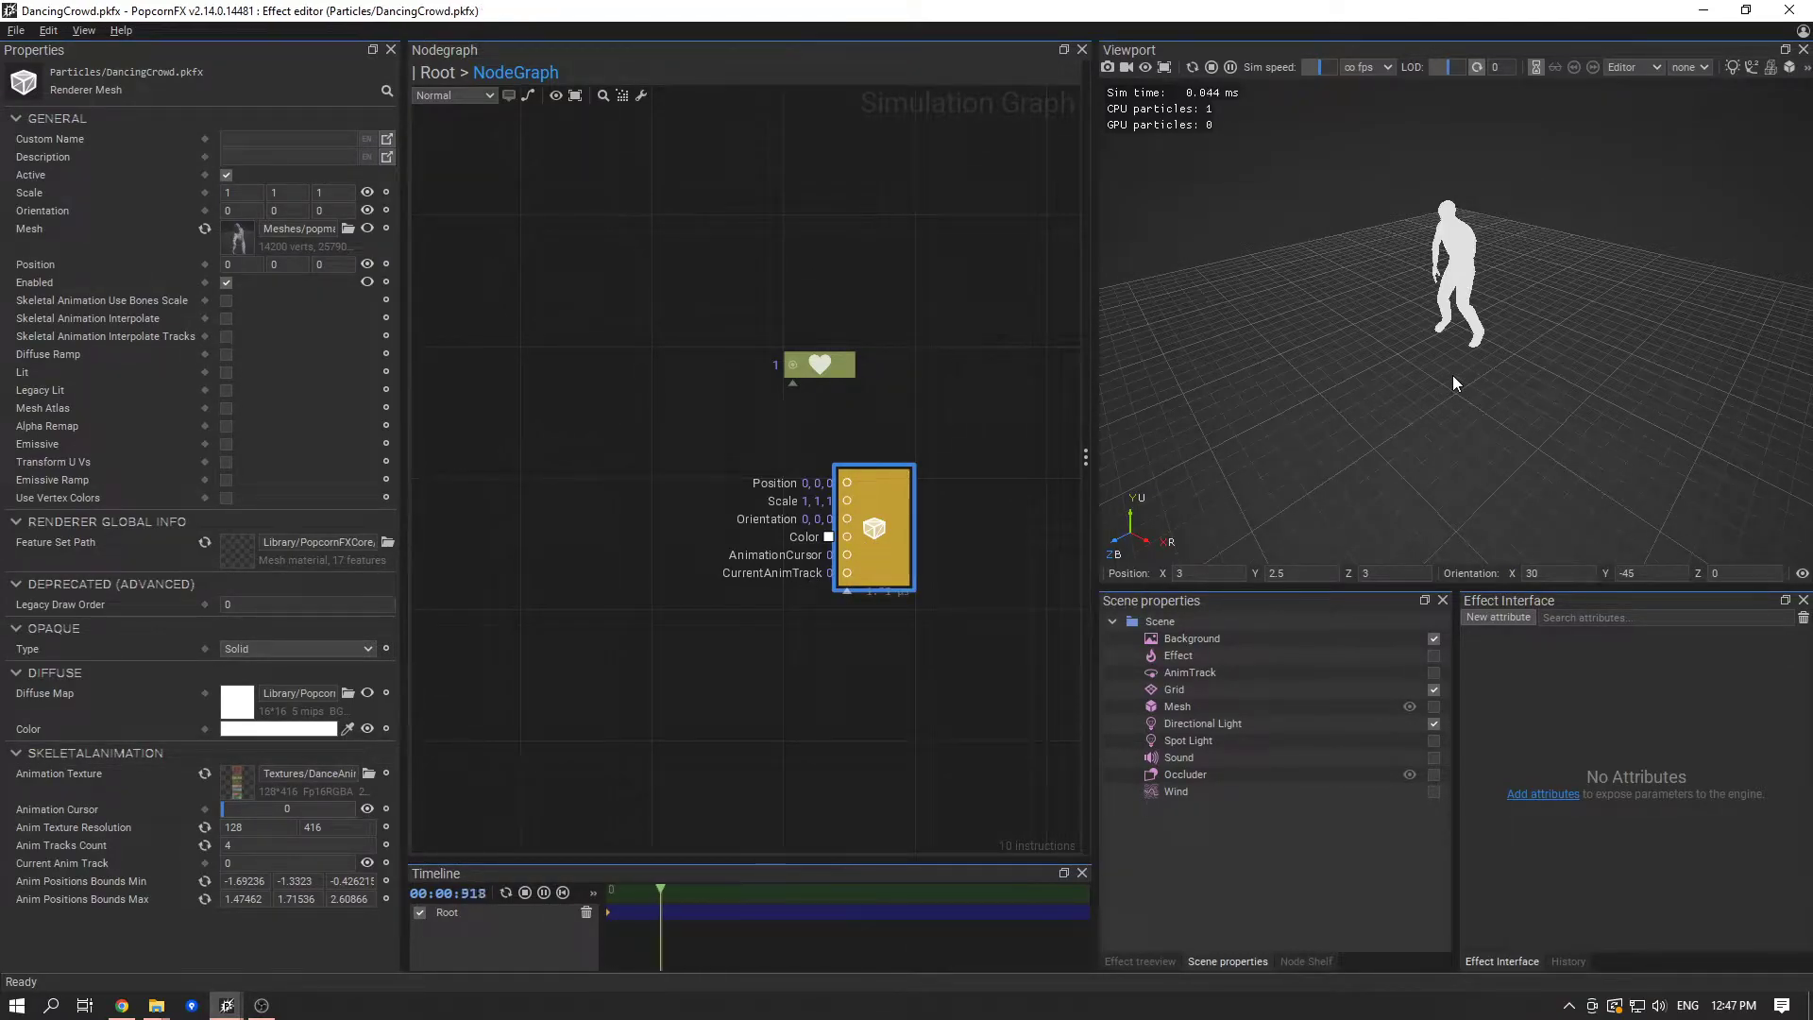
# - Replace the life node with an InfiniteLife node above the mesh renderer, save the effect and restart its preview
pyautogui.moveTo(885, 400); pyautogui.dragTo(763, 316)
pyautogui.press('Delete')
pyautogui.rightClick(751, 370)
pyautogui.write('infini')
pyautogui.press('Return')
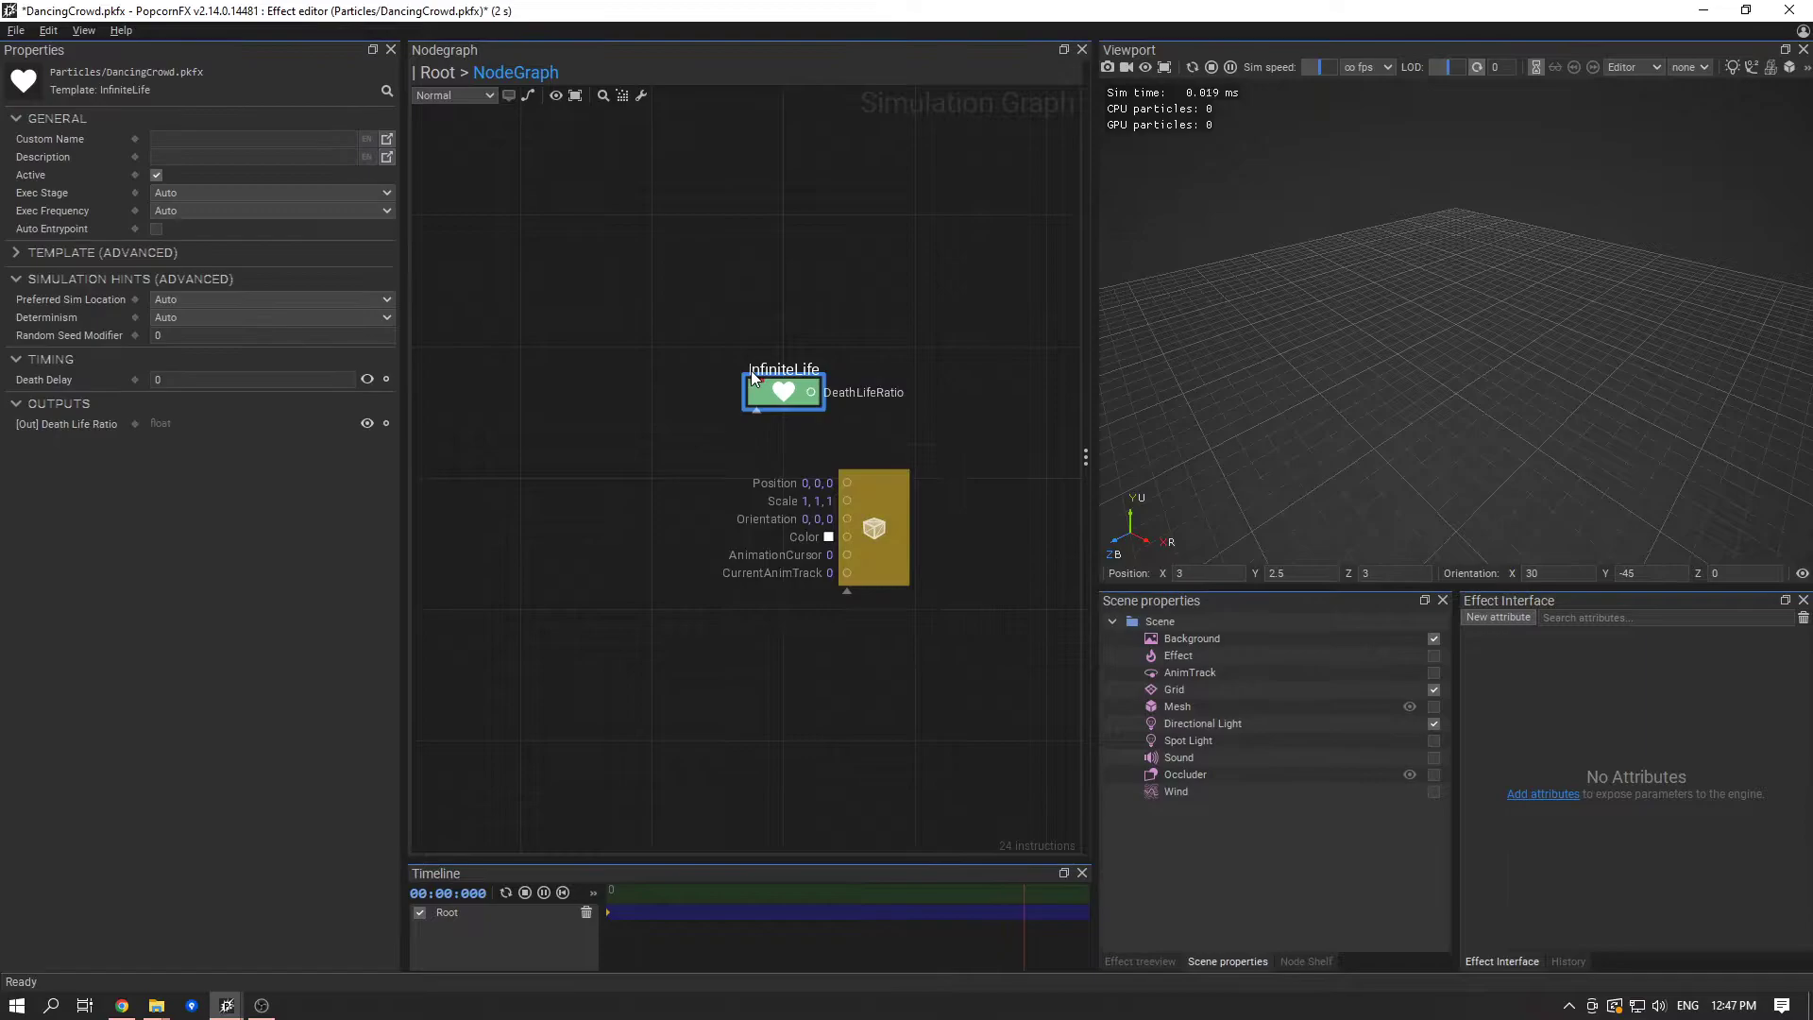
pyautogui.click(809, 420)
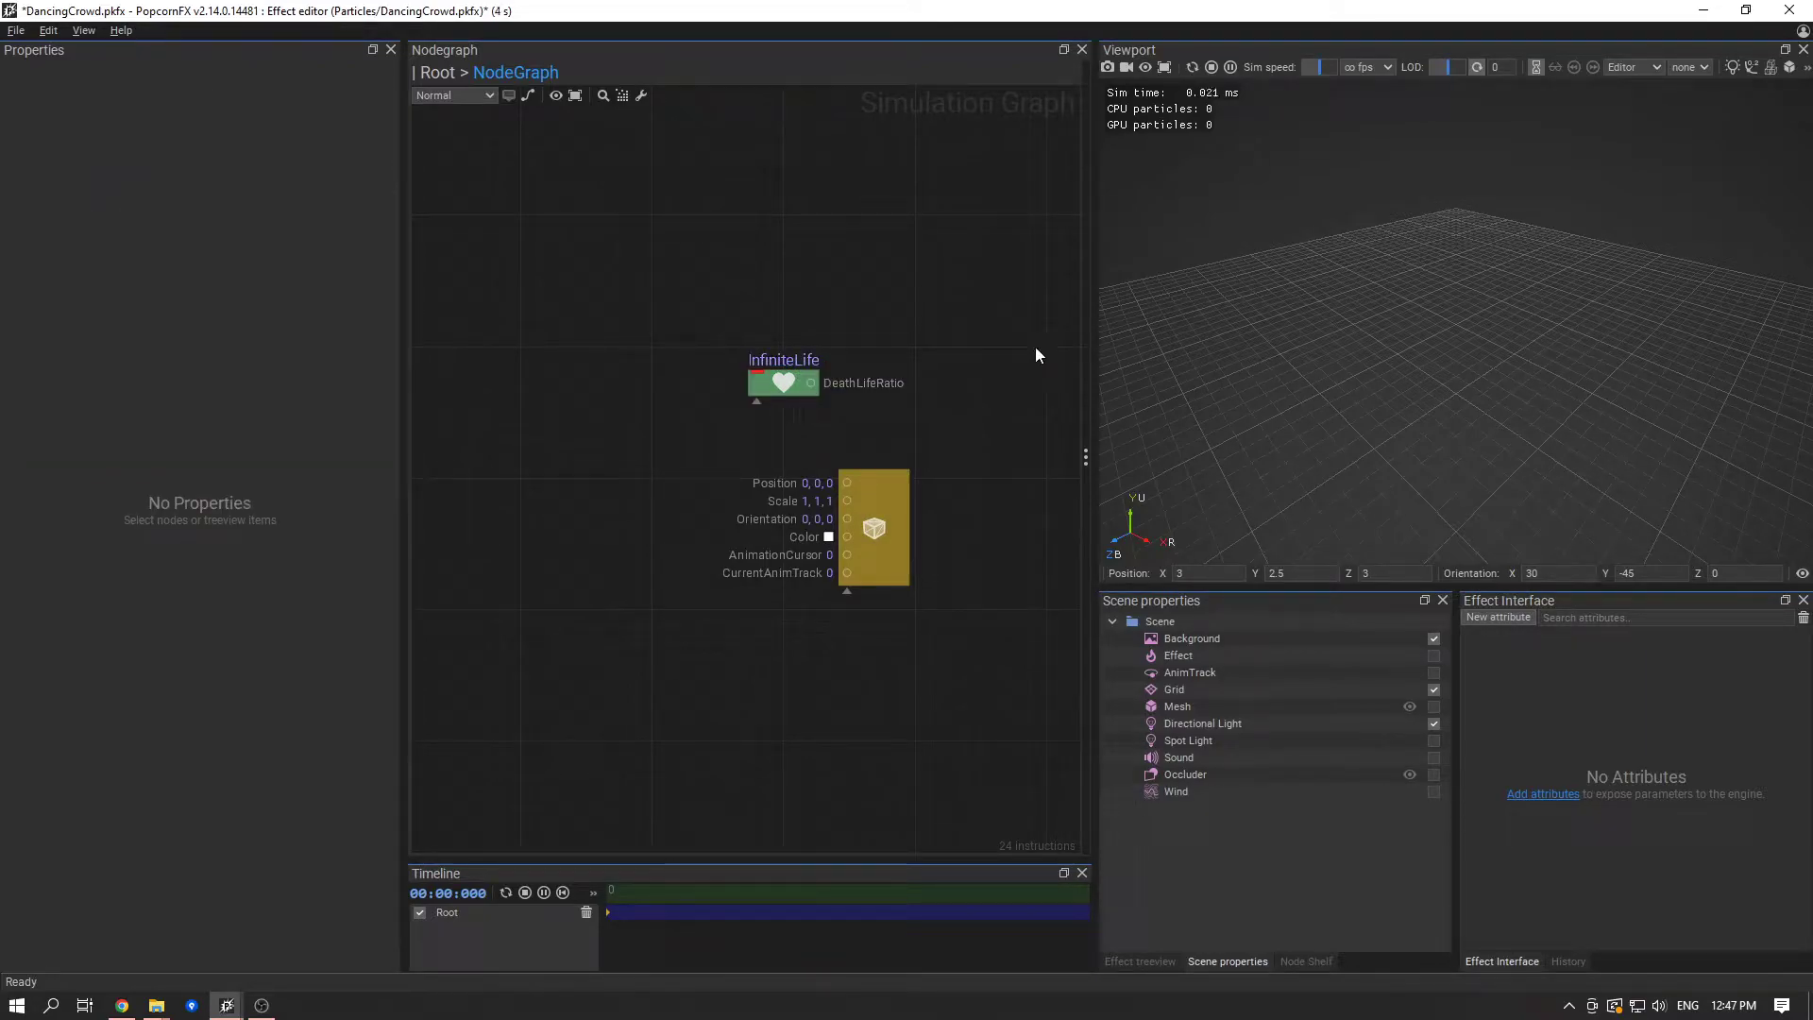
pyautogui.hotkey('ctrl', 's')
pyautogui.click(1195, 64)
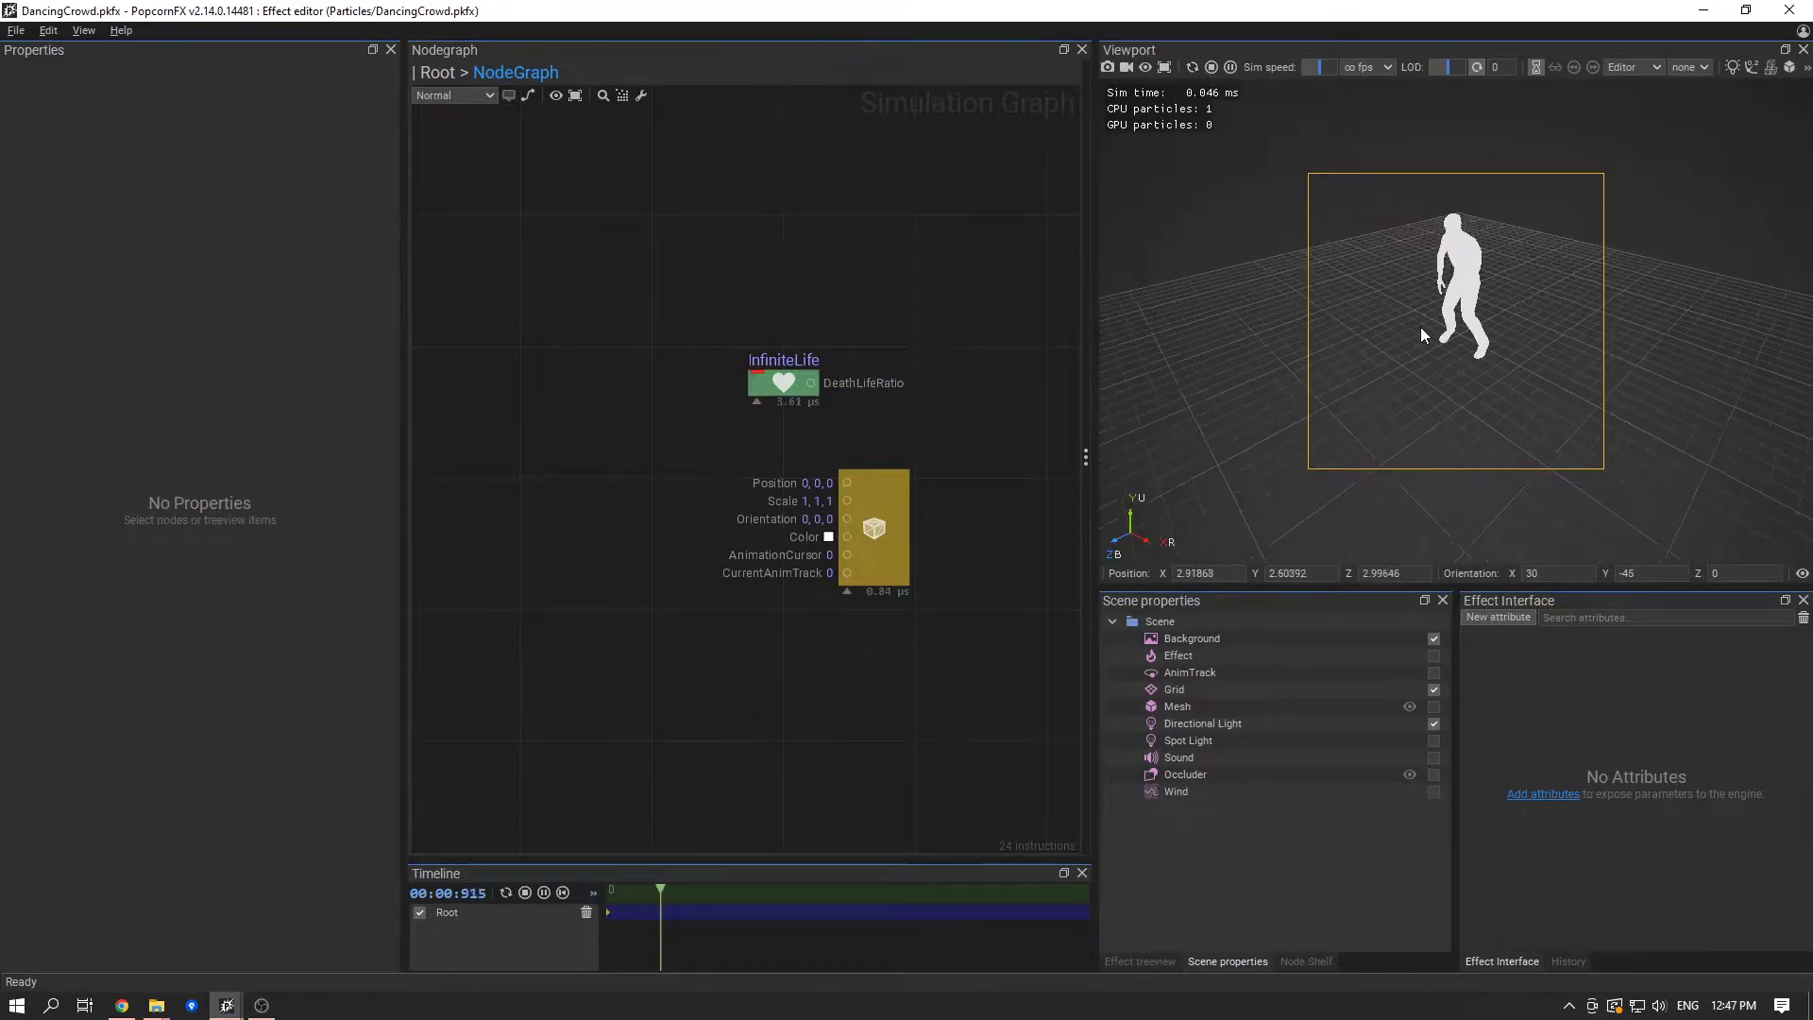
# - Enable Lit on the mesh renderer and view the shaded character up close
pyautogui.moveTo(1308, 377); pyautogui.dragTo(1704, 302)
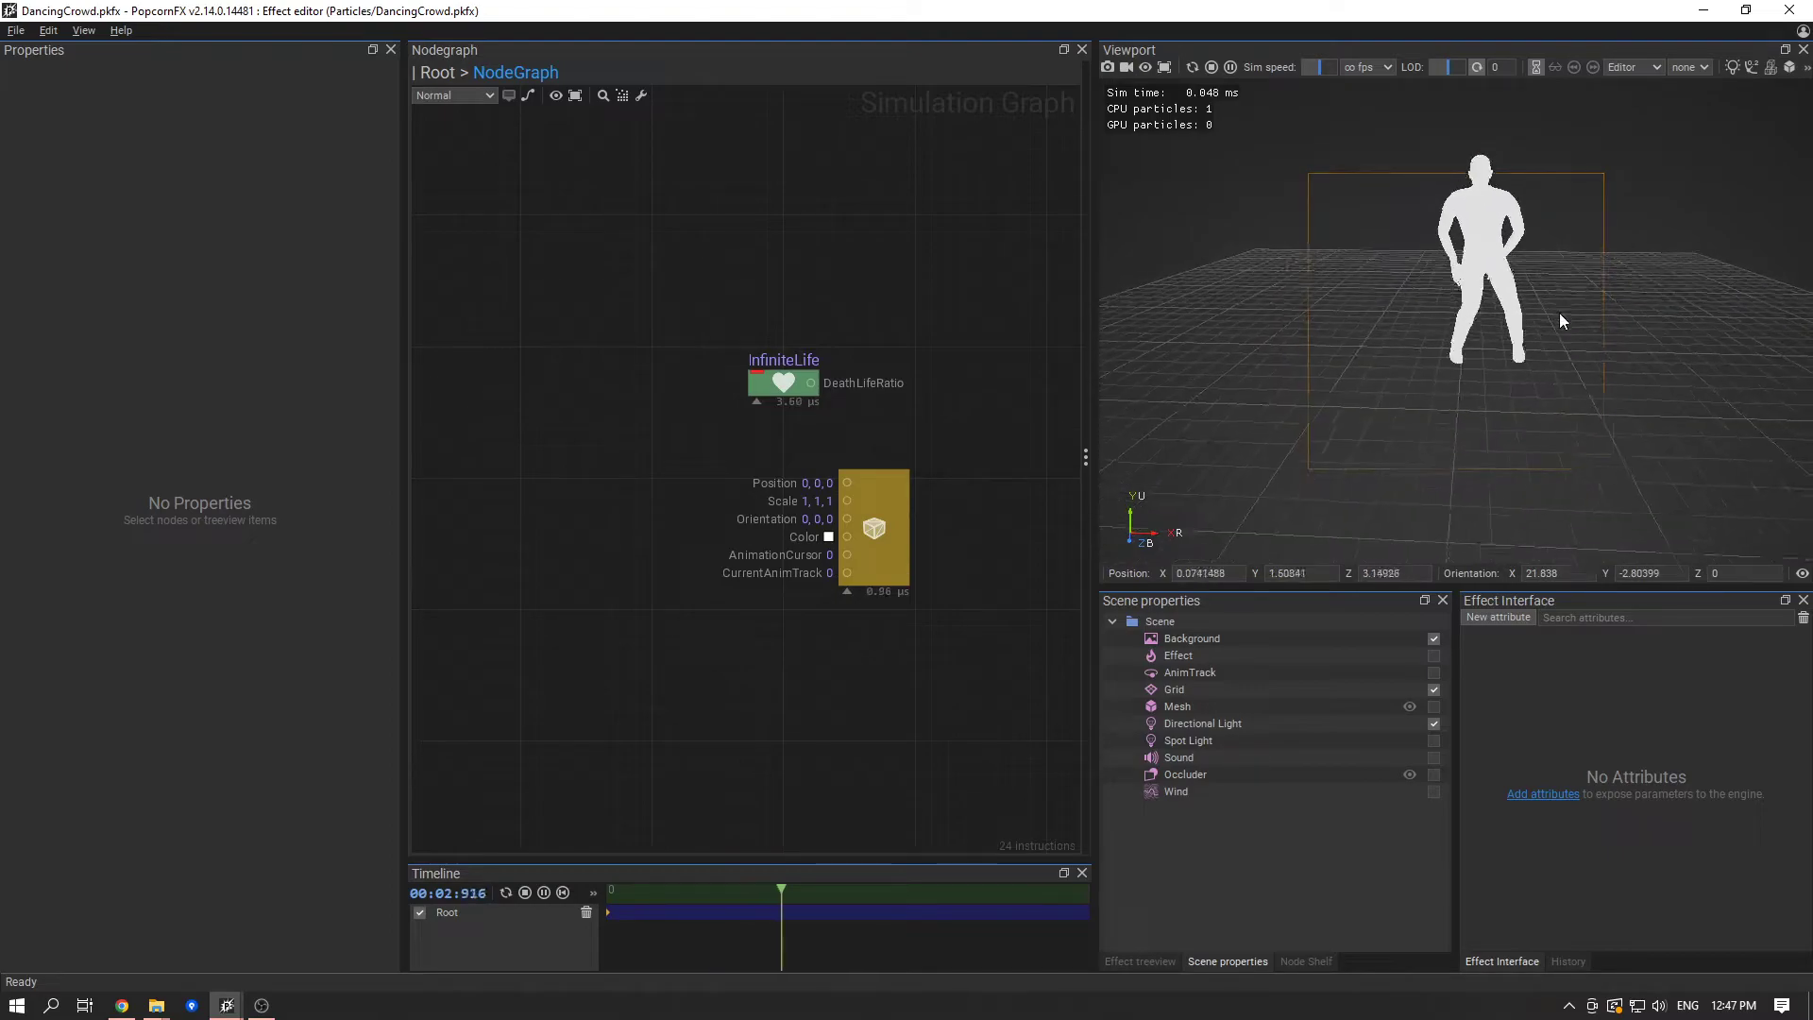
pyautogui.moveTo(1562, 308); pyautogui.dragTo(1504, 463, button='middle')
pyautogui.moveTo(1503, 463); pyautogui.dragTo(1730, 271)
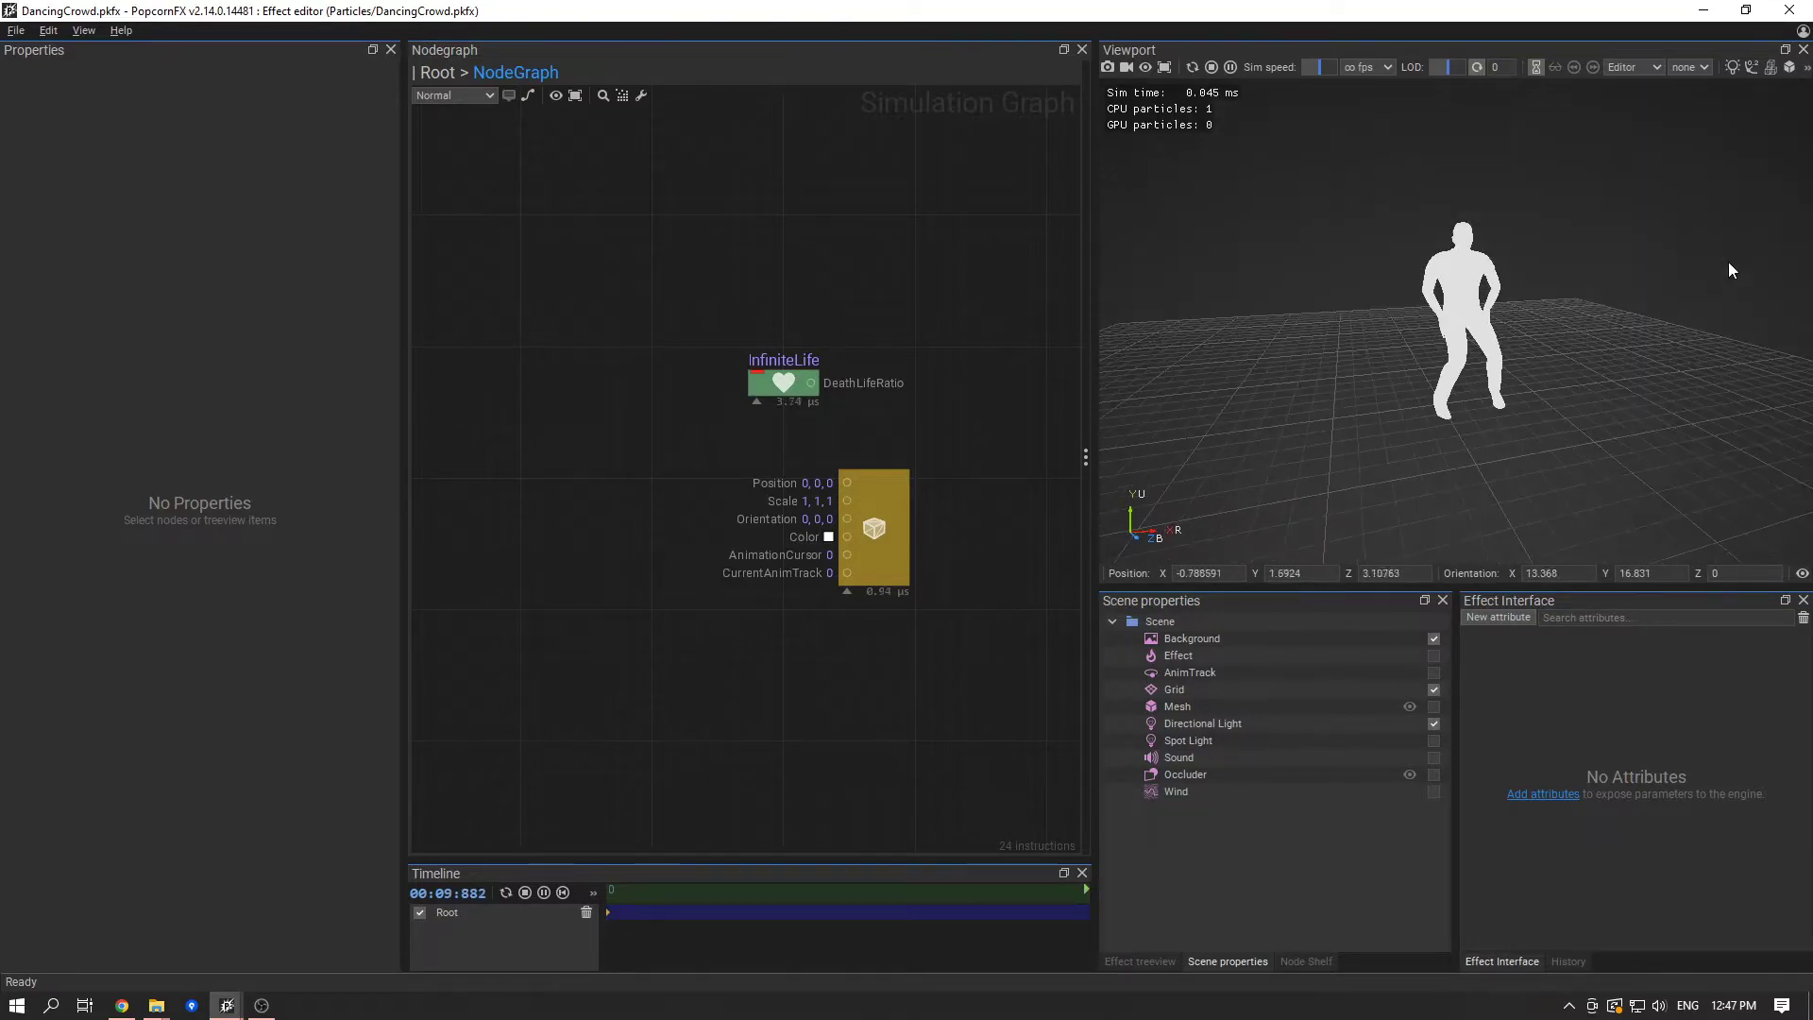
pyautogui.click(893, 523)
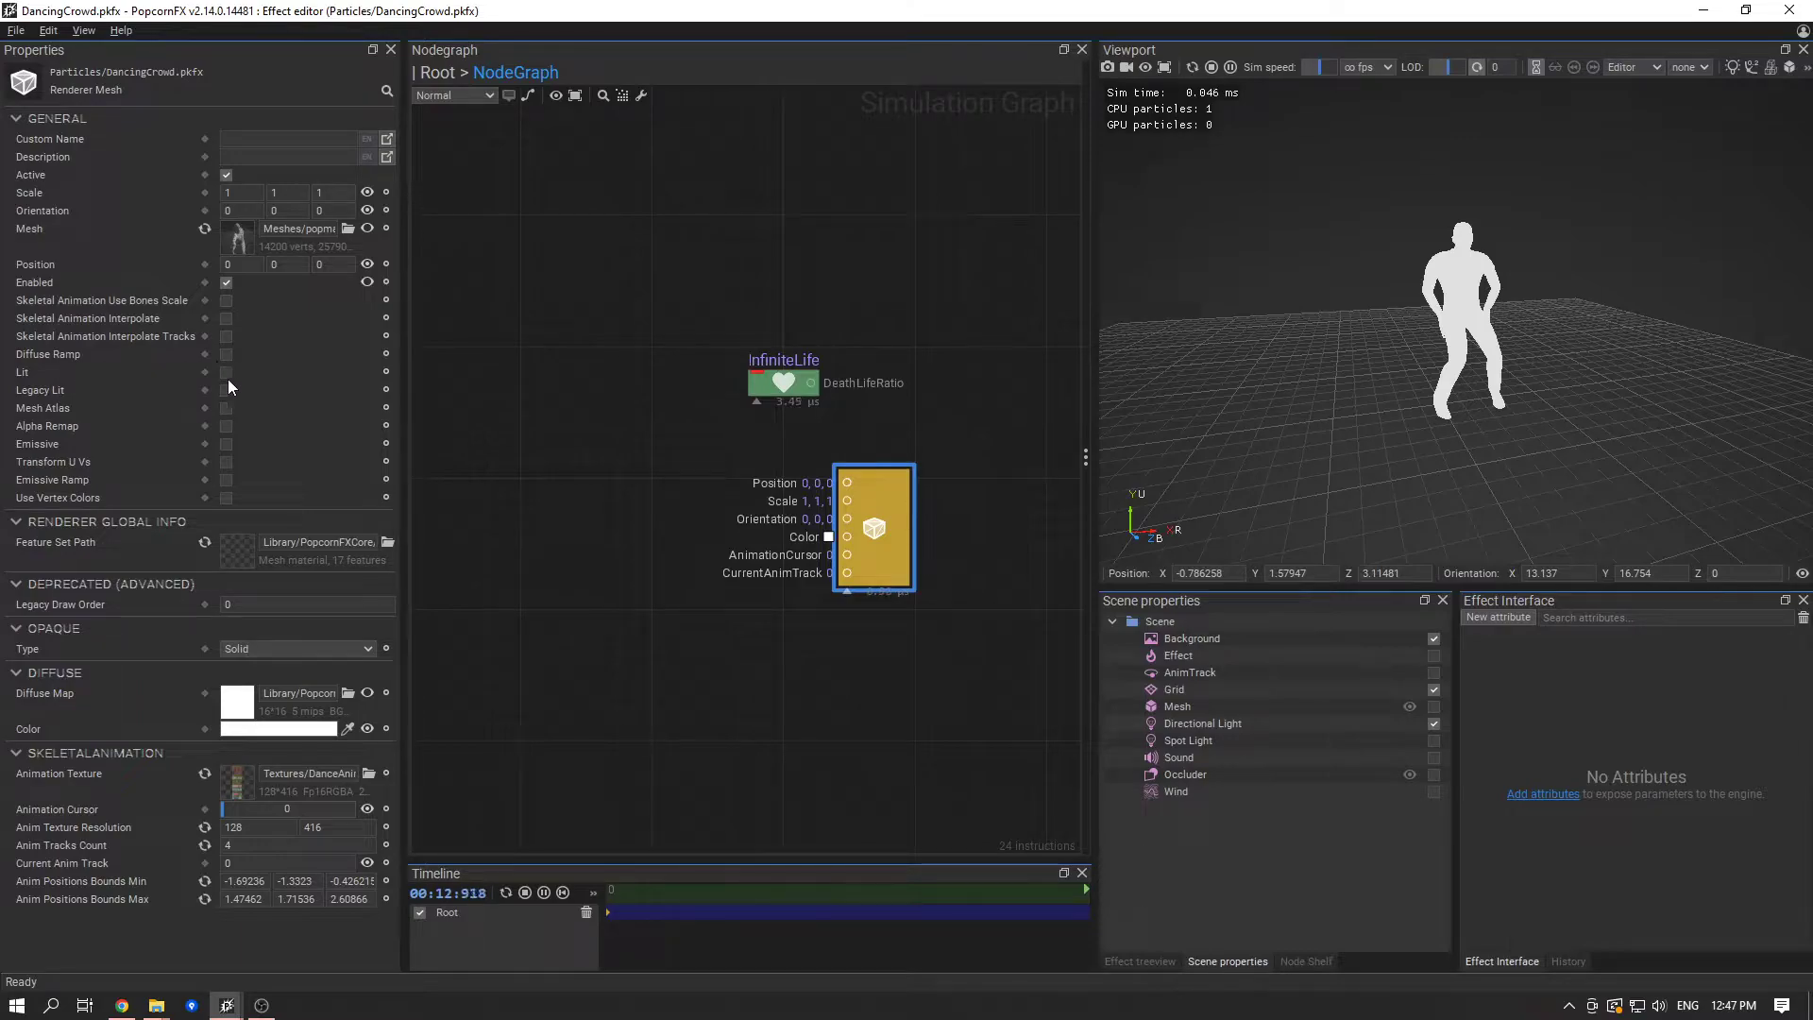
pyautogui.click(227, 373)
pyautogui.moveTo(1586, 340); pyautogui.dragTo(1416, 415)
pyautogui.scroll(5, 1453, 363)
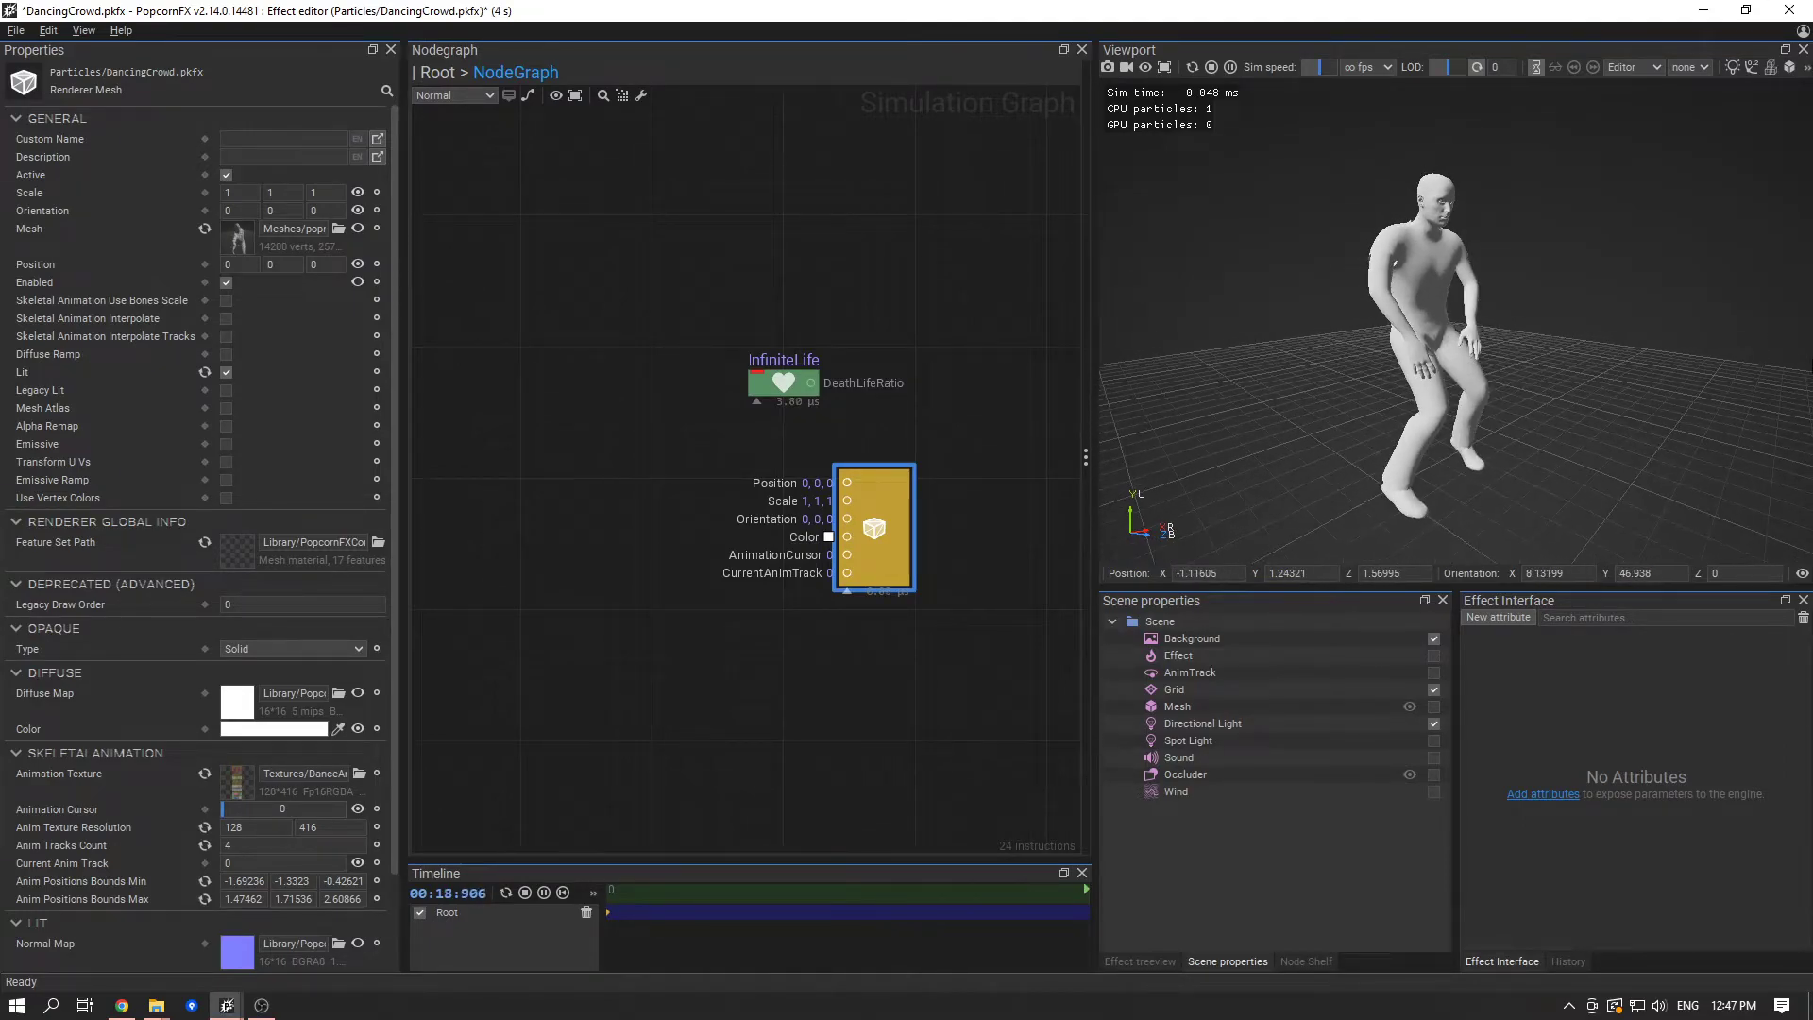
# - Set the renderer's Current Anim Track to 3, previewing poses with the Animation Cursor at 0.434 before returning it to 0
pyautogui.scroll(-2, 283, 817)
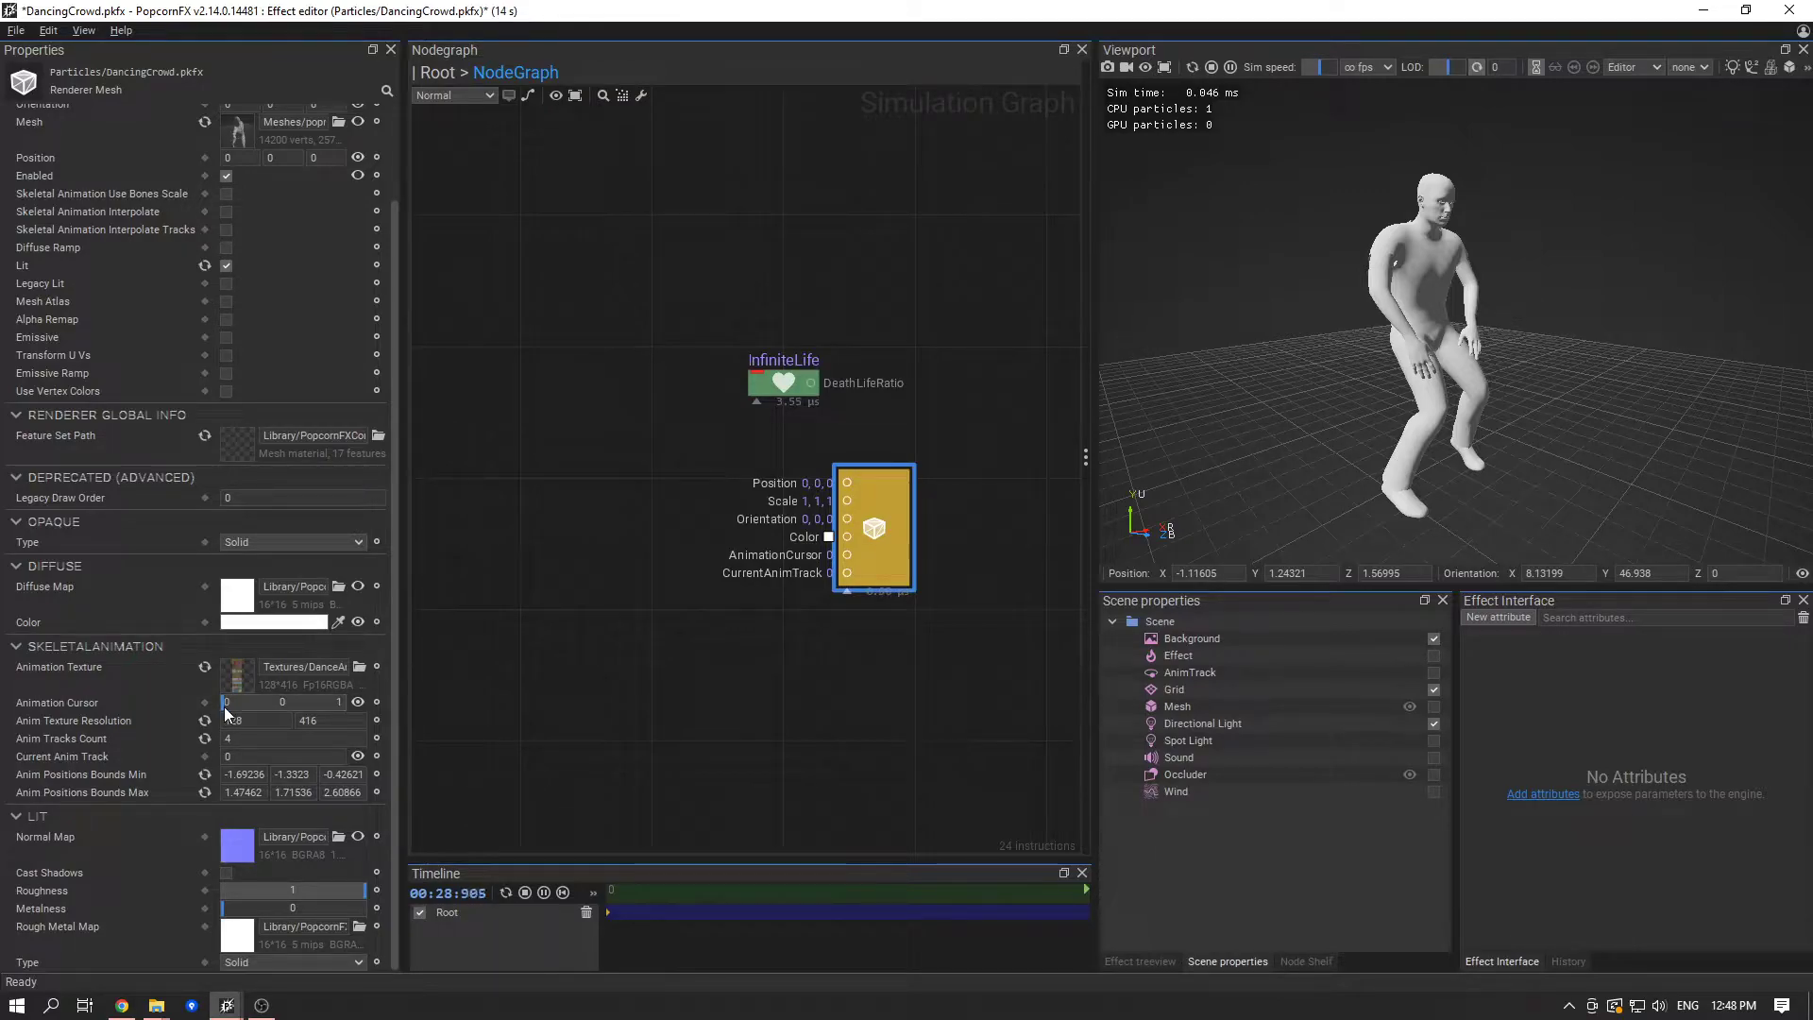
pyautogui.moveTo(223, 709); pyautogui.dragTo(274, 699)
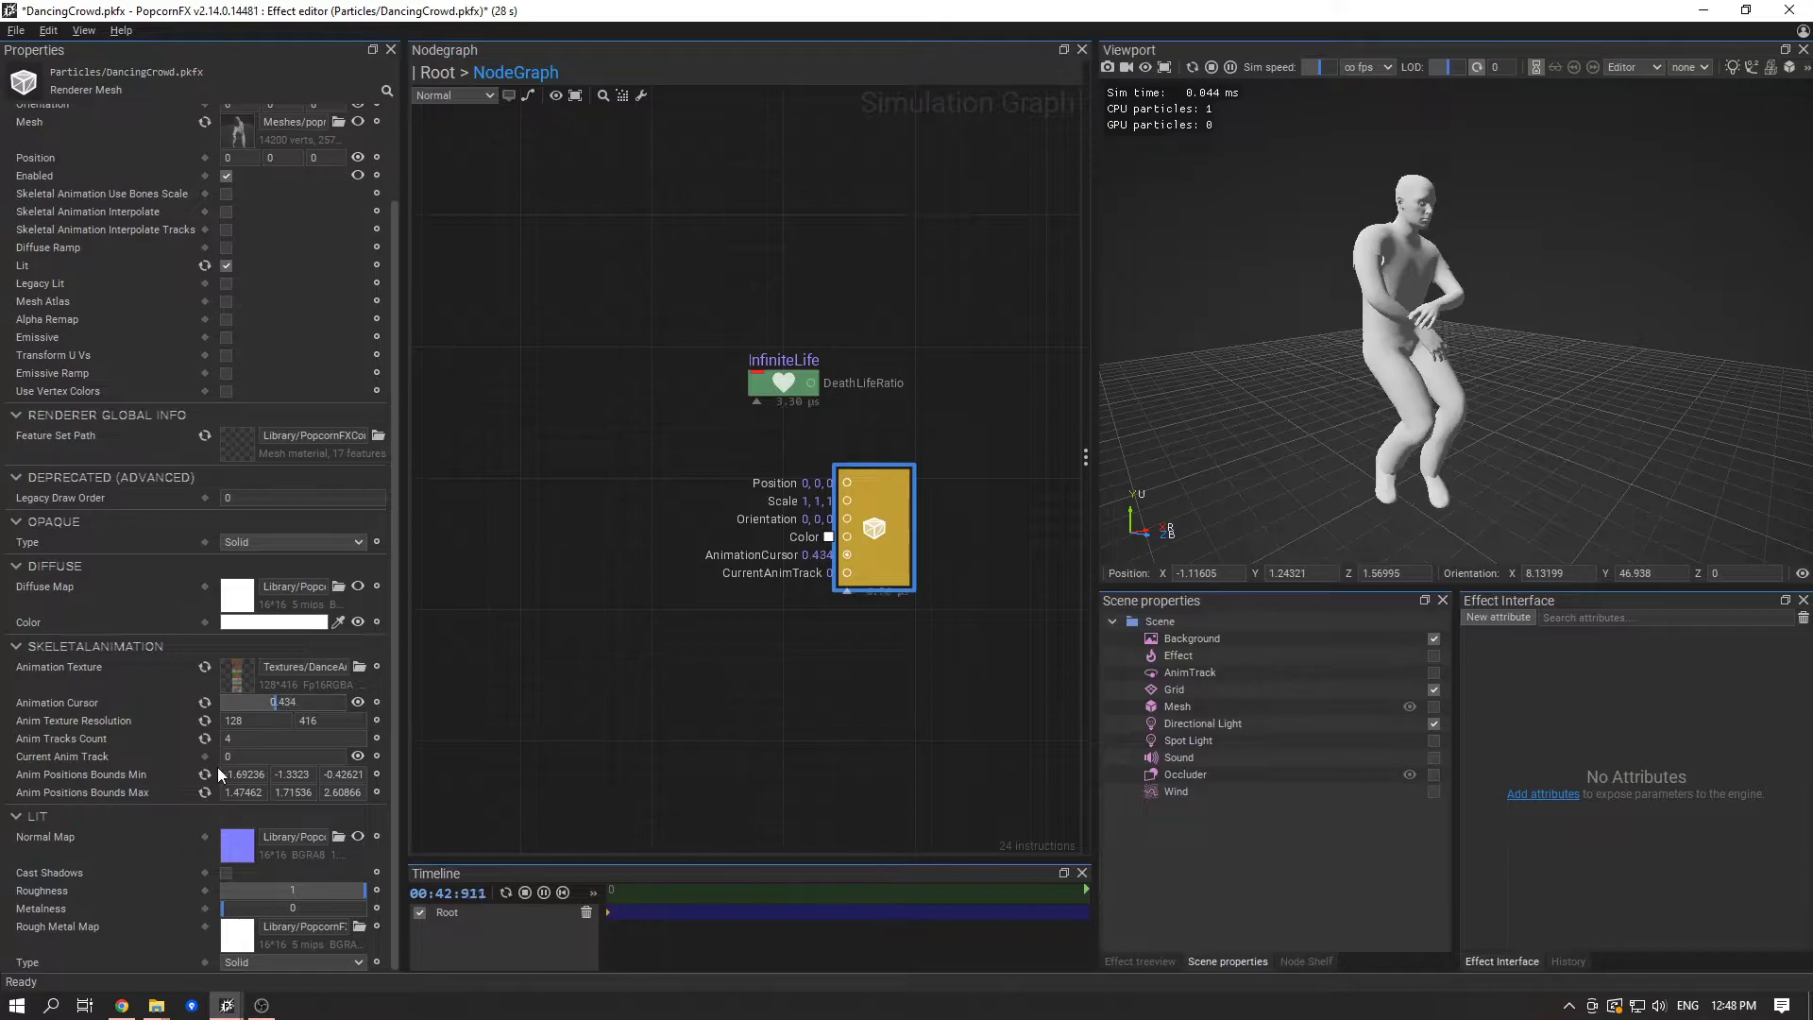
pyautogui.click(266, 755)
pyautogui.write('3')
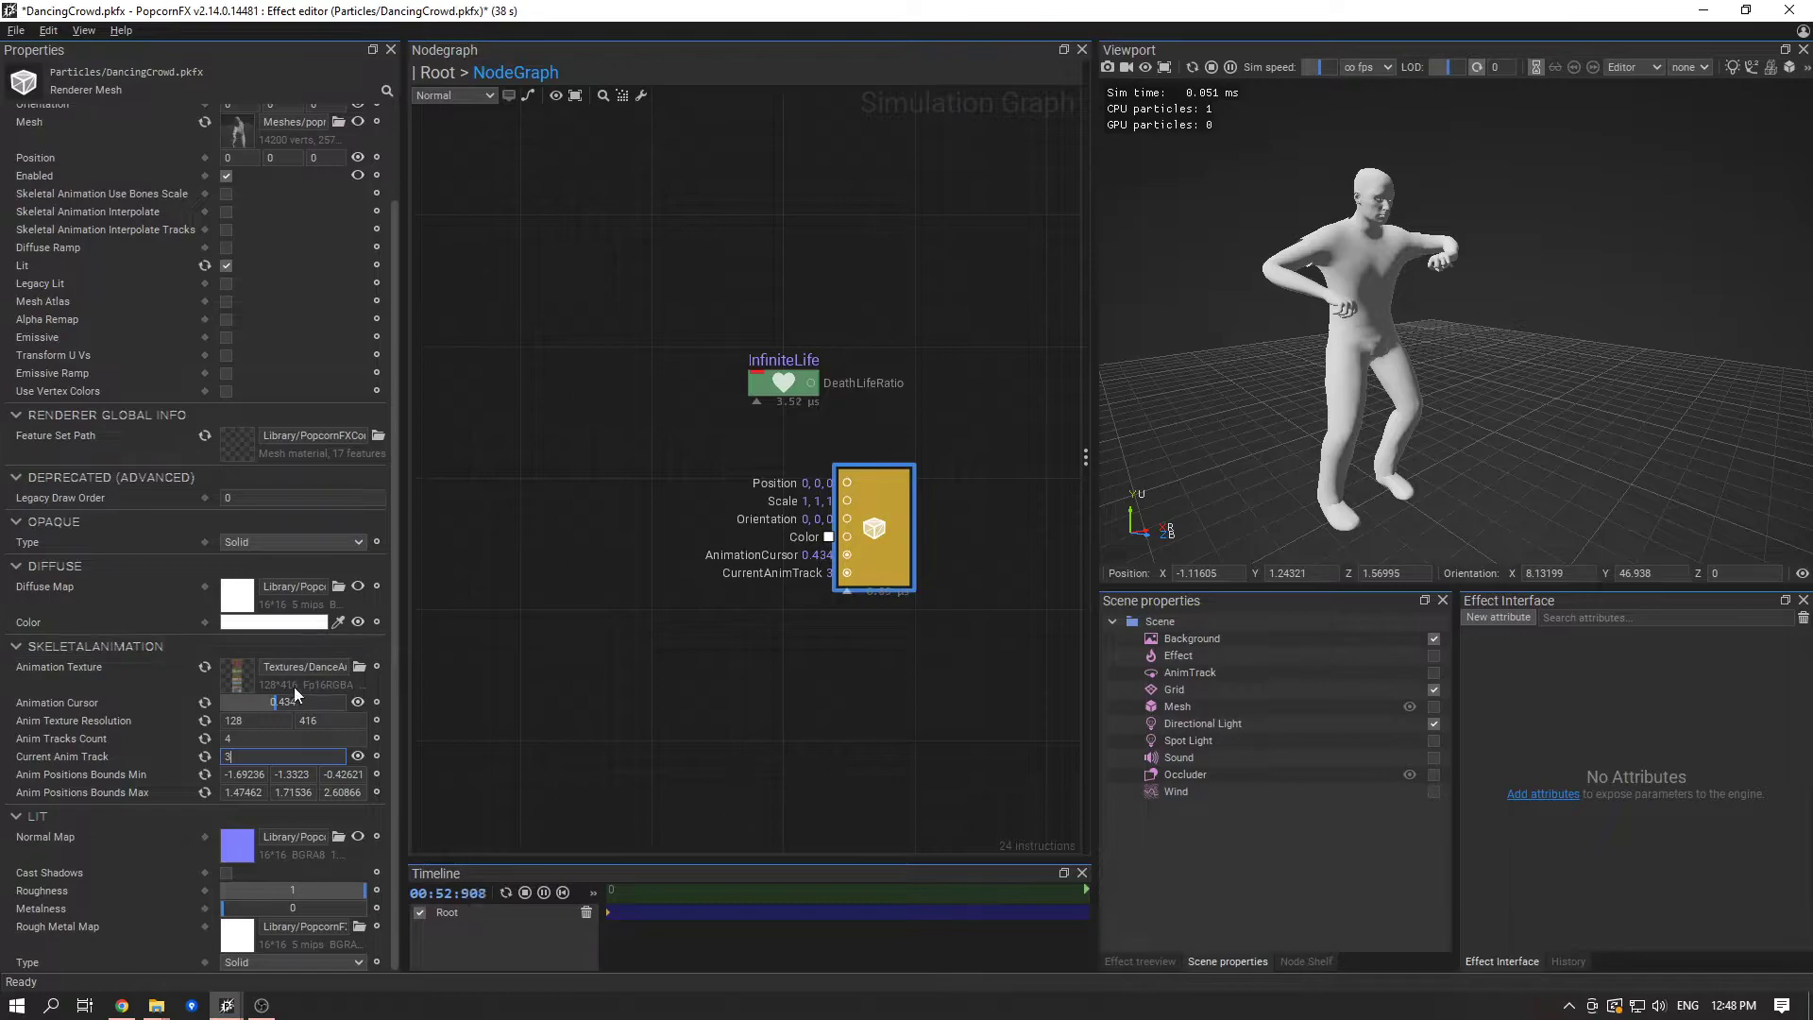
pyautogui.moveTo(213, 694)
pyautogui.mouseDown()
pyautogui.moveTo(372, 693)
pyautogui.moveTo(222, 684)
pyautogui.moveTo(292, 689)
pyautogui.moveTo(211, 710)
pyautogui.moveTo(312, 691)
pyautogui.moveTo(185, 694)
pyautogui.mouseUp()
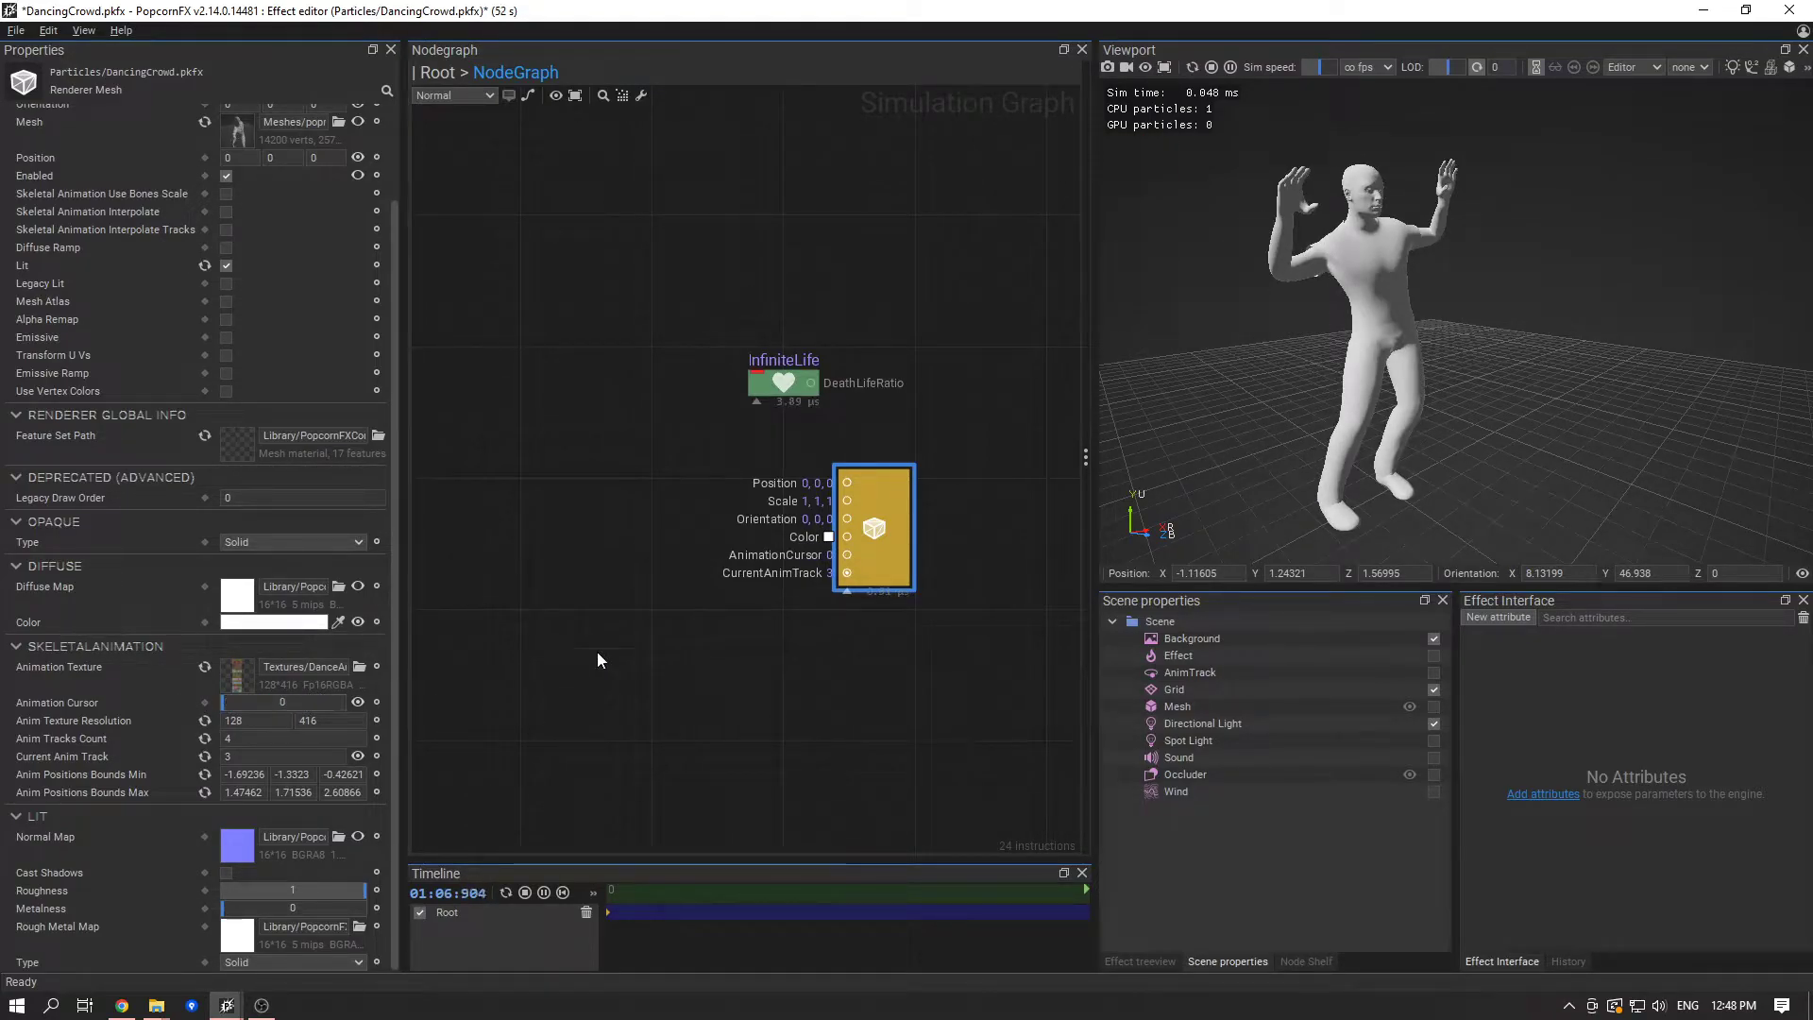
# - Examine the mesh renderer's AnimationCursor and CurrentAnimTrack inputs in the simulation graph
pyautogui.click(866, 583)
pyautogui.scroll(3, 848, 565)
pyautogui.moveTo(737, 634); pyautogui.dragTo(920, 661, button='middle')
pyautogui.moveTo(952, 587); pyautogui.dragTo(835, 598, button='middle')
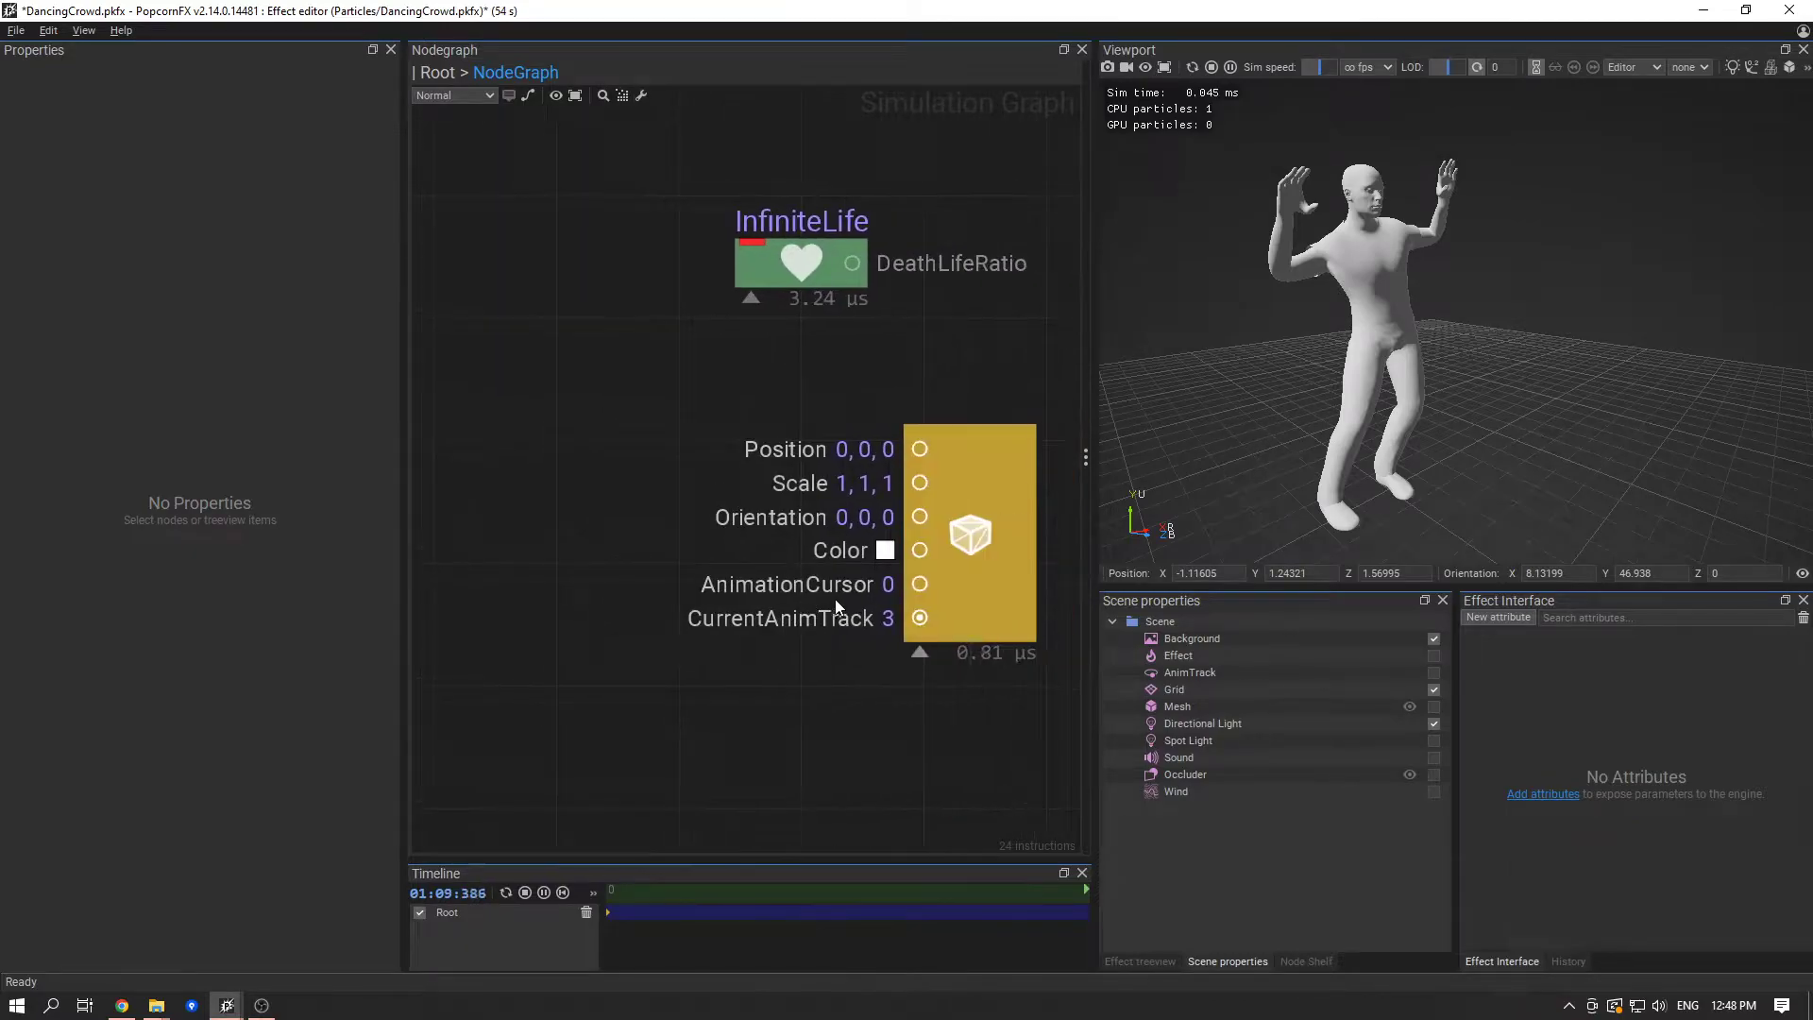
pyautogui.click(947, 563)
pyautogui.click(819, 699)
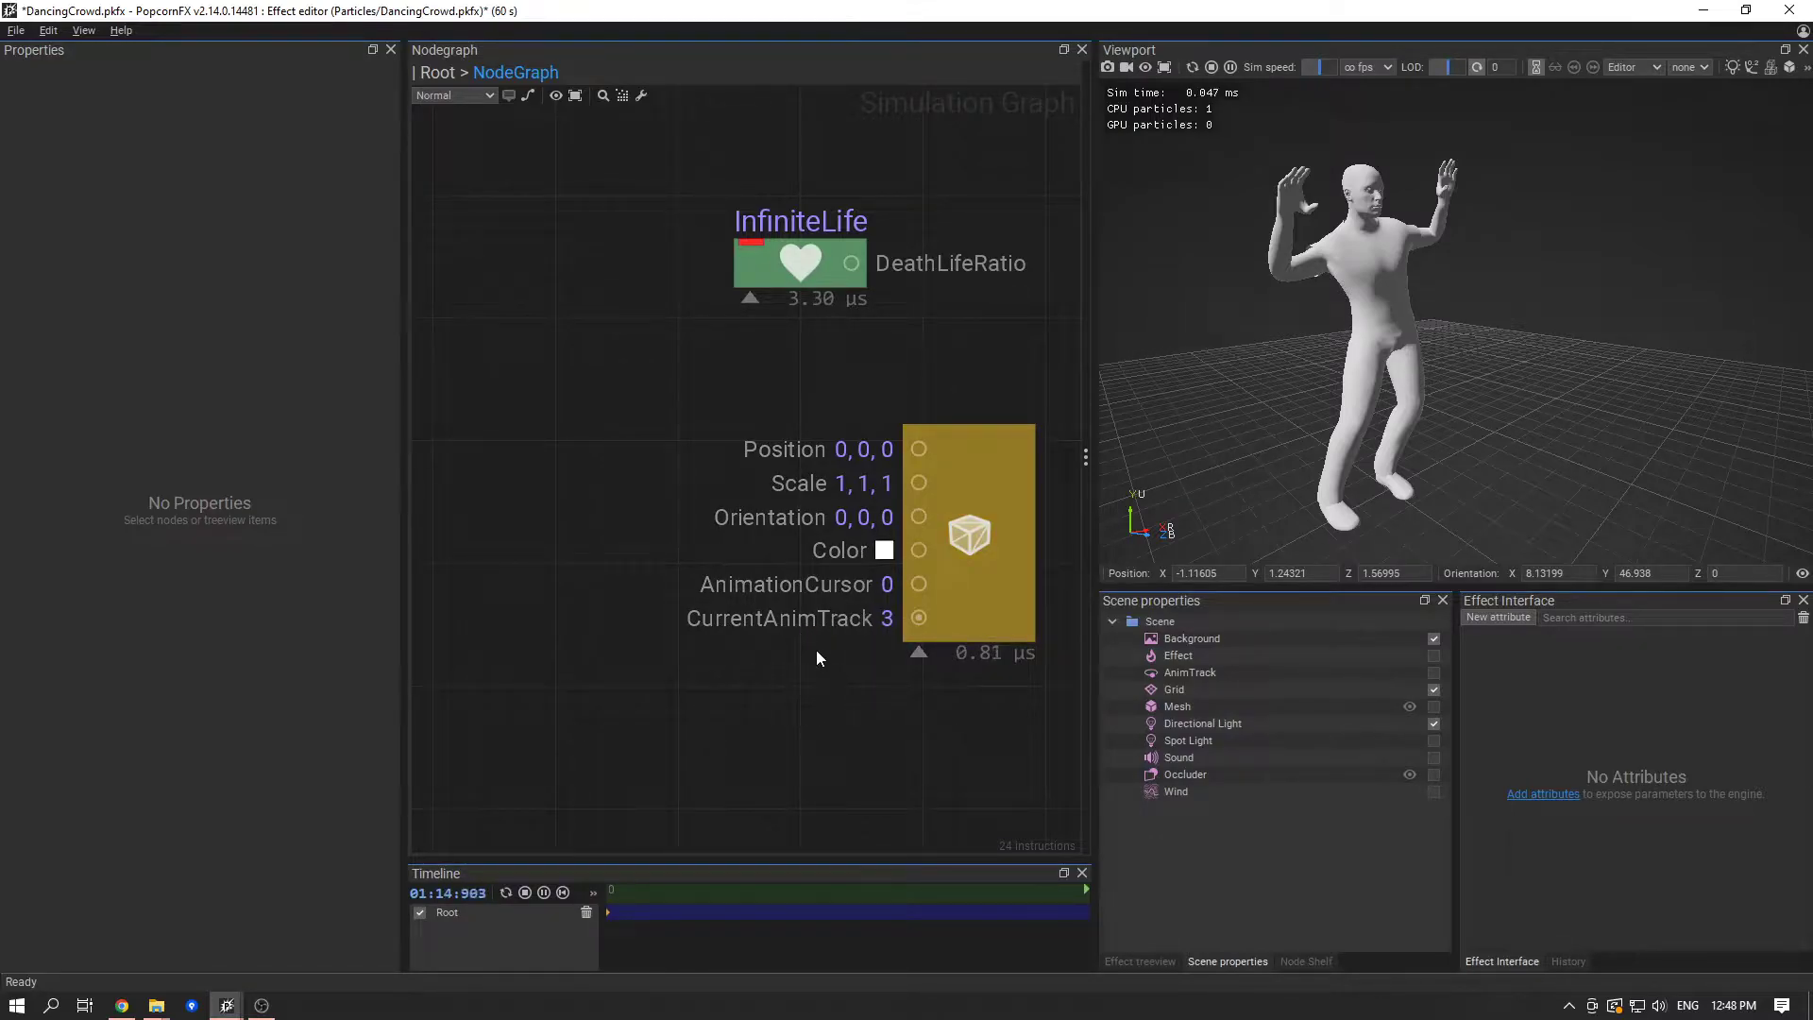
pyautogui.scroll(-5, 831, 659)
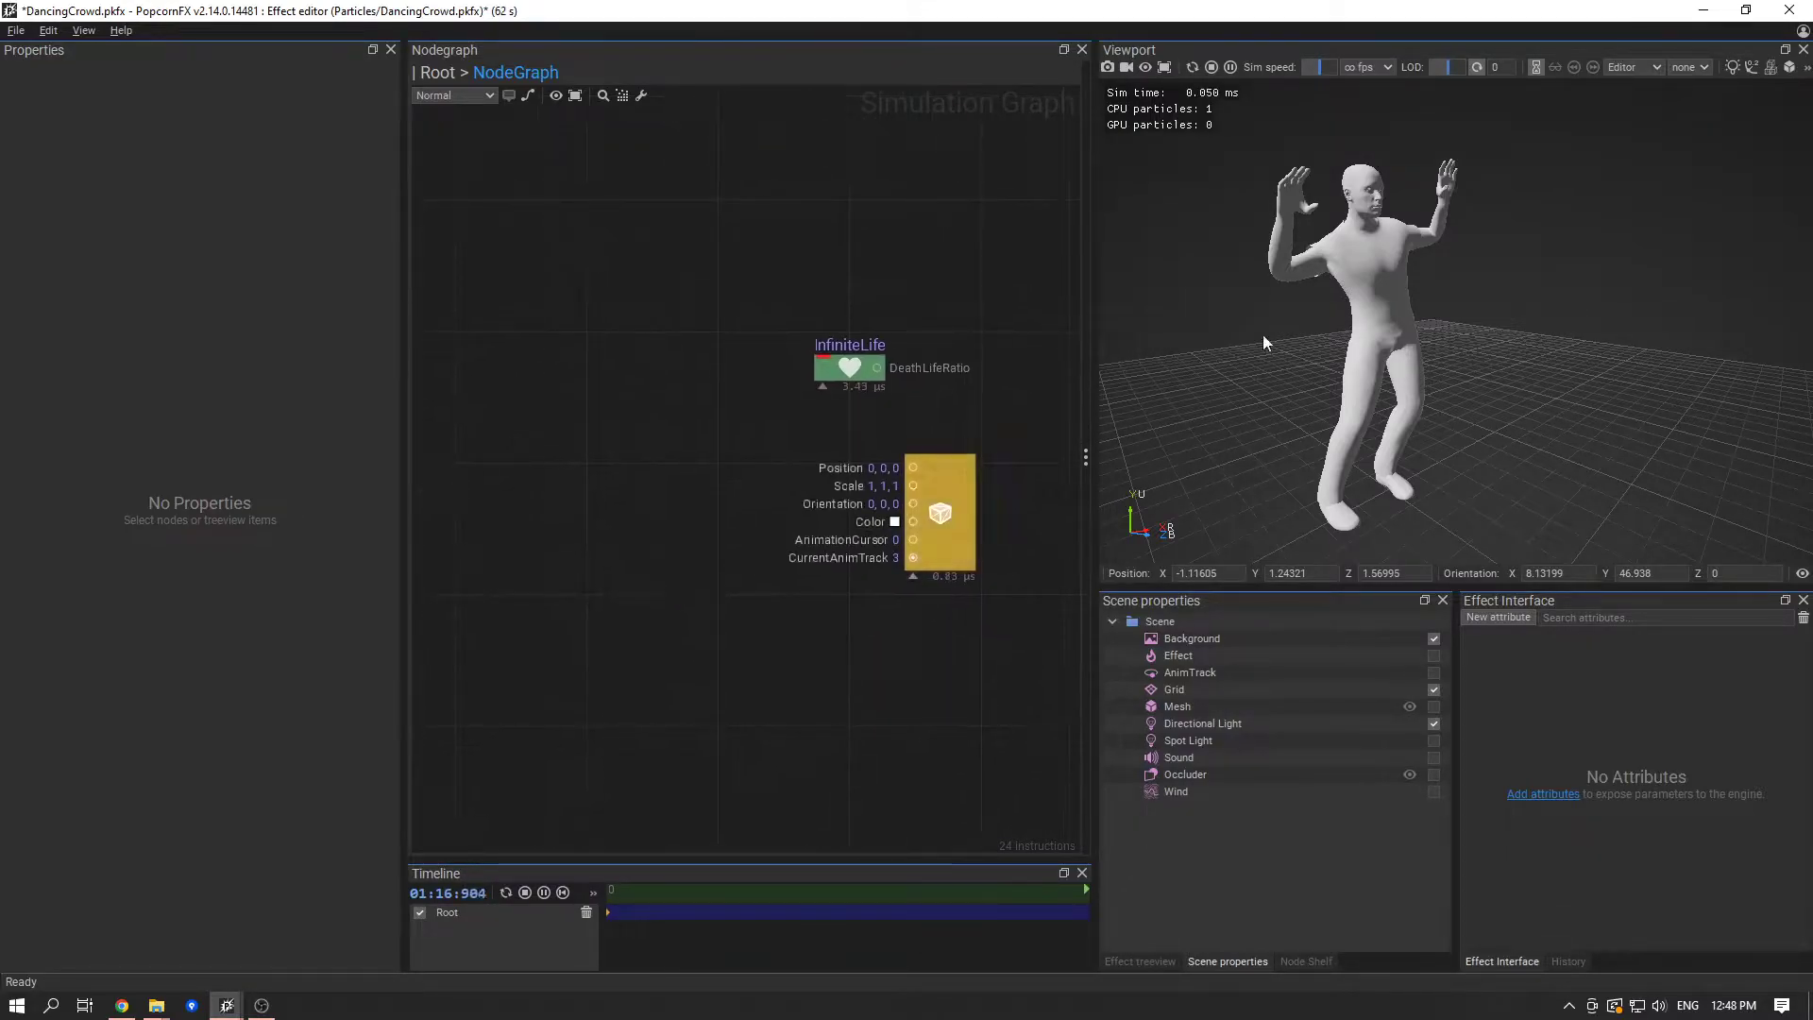
# - Import the AnimatedMeshUtils.pkkg package from the Desktop into the project, including its AnimatedMeshUtils.pkfx template
pyautogui.click(1704, 10)
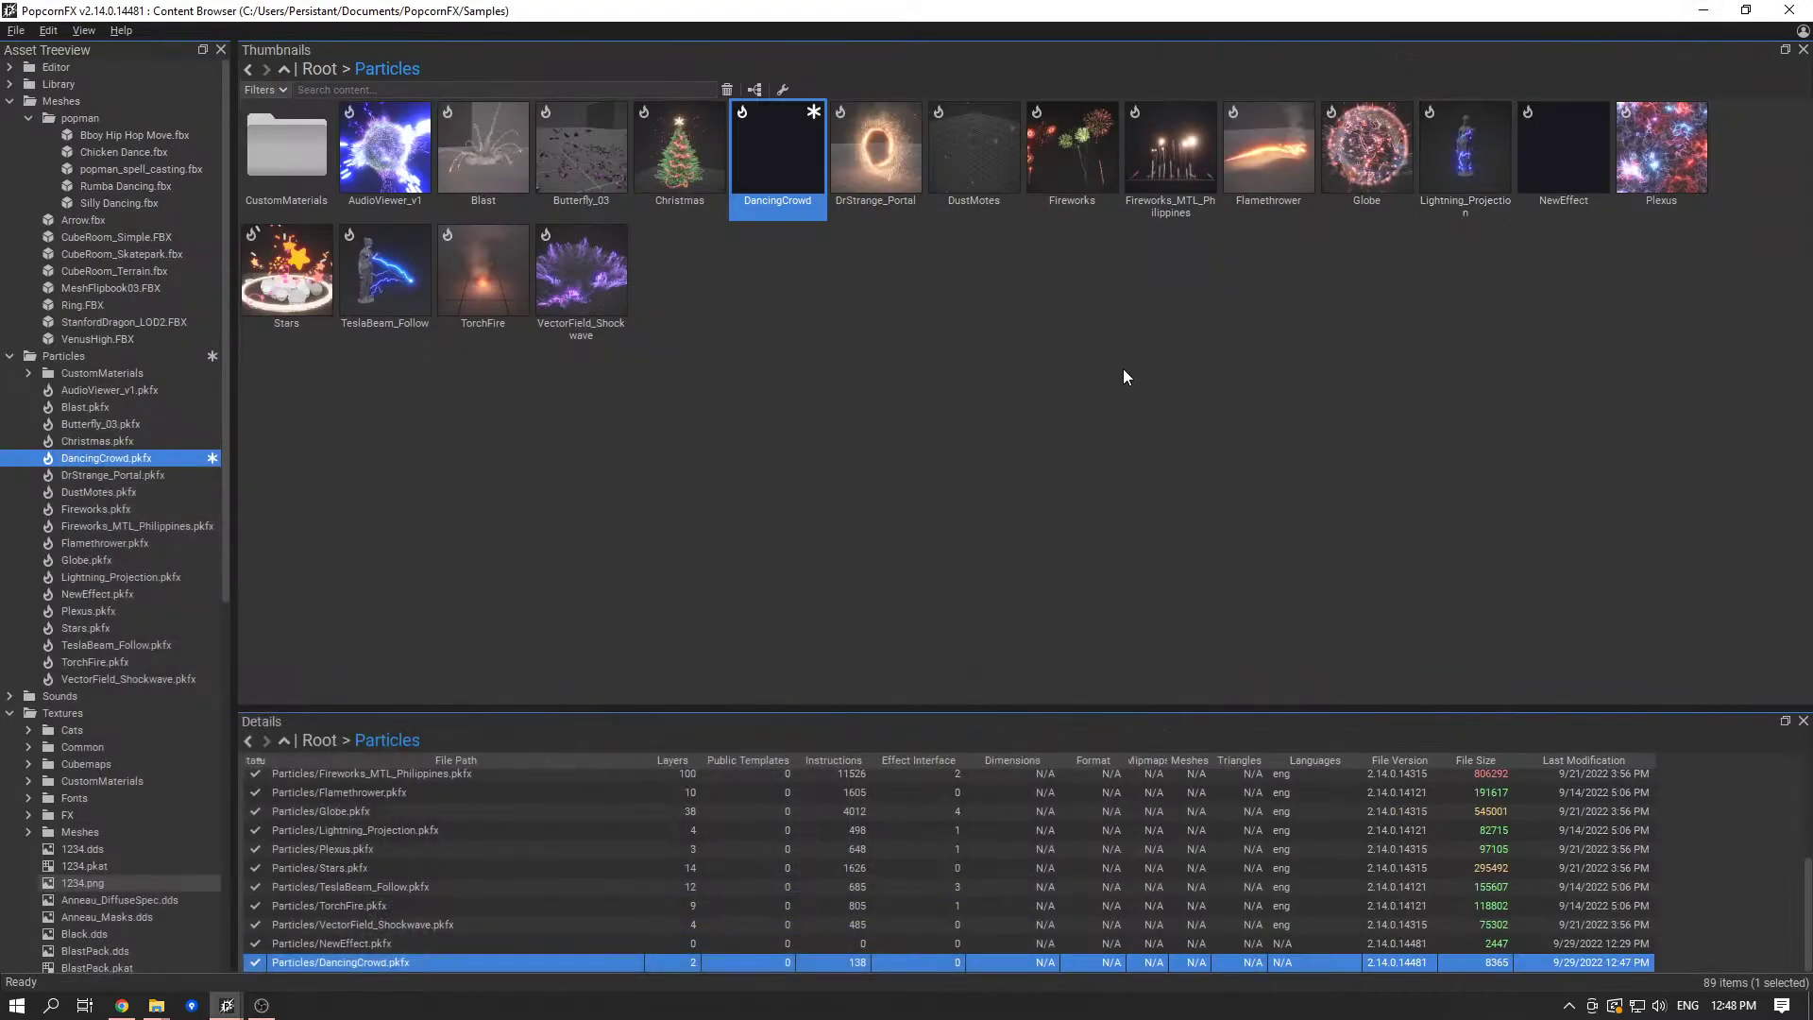
pyautogui.rightClick(478, 508)
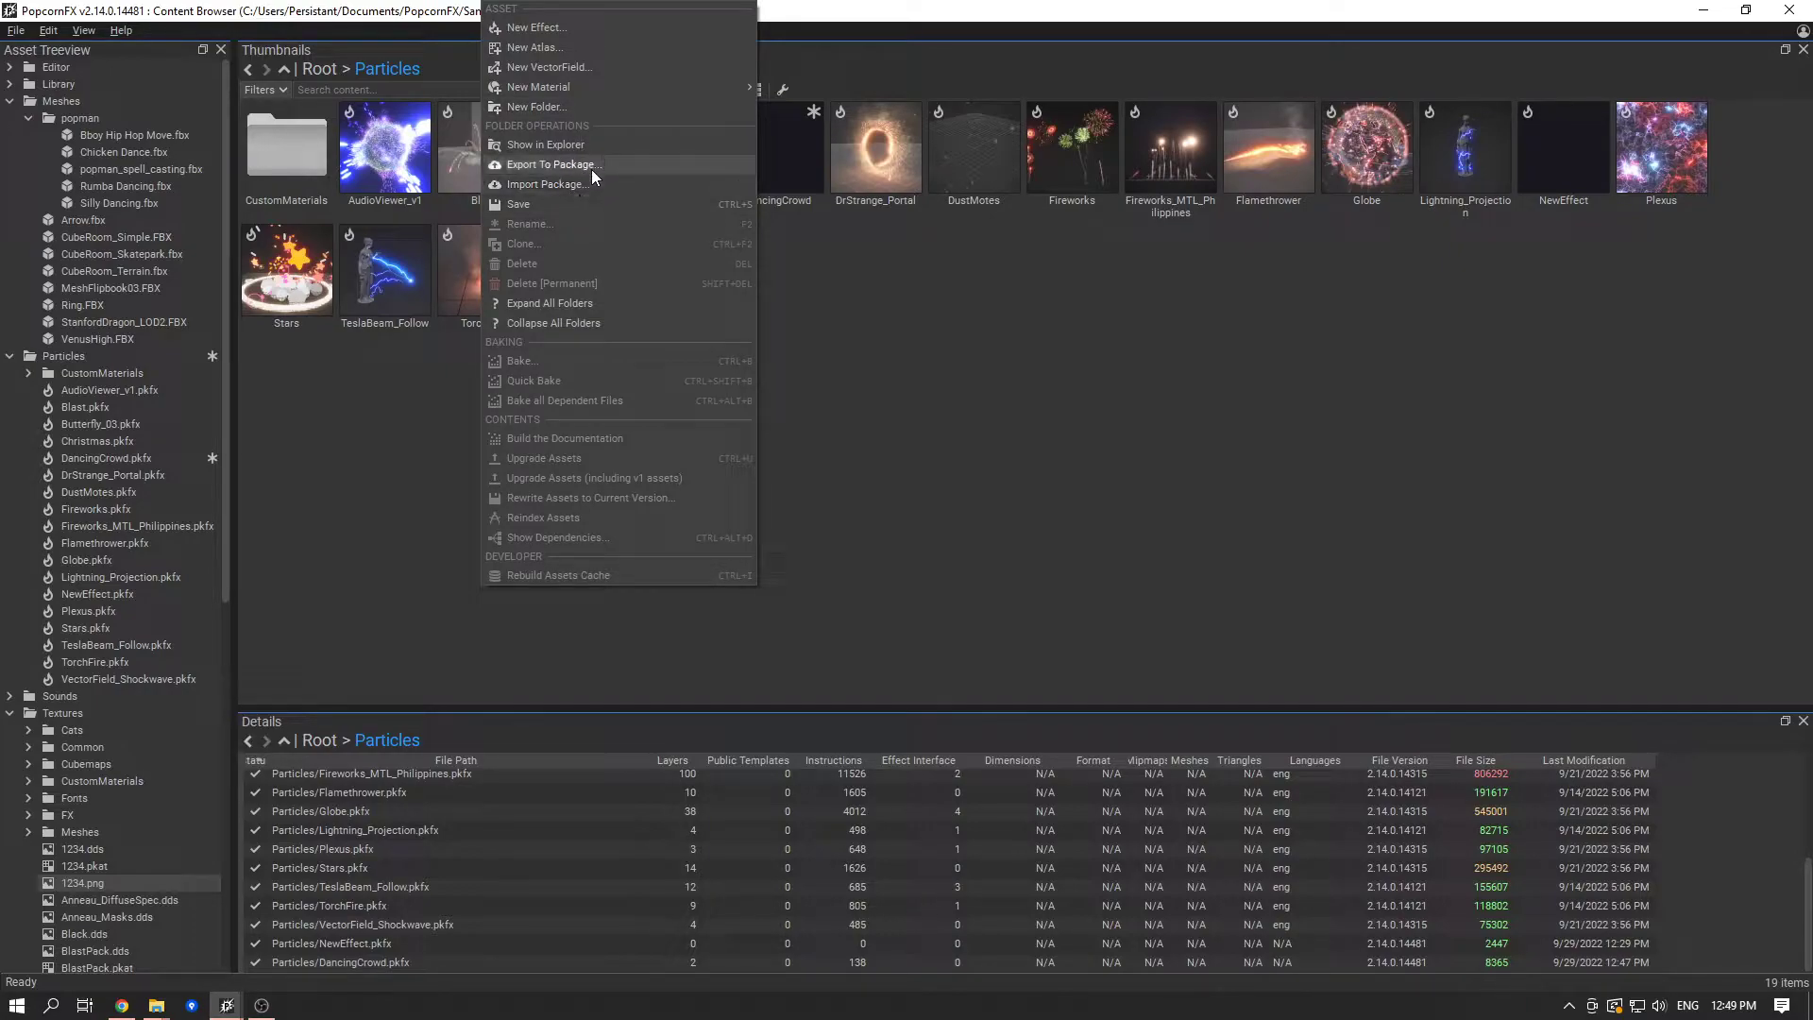
pyautogui.click(1324, 398)
pyautogui.rightClick(650, 584)
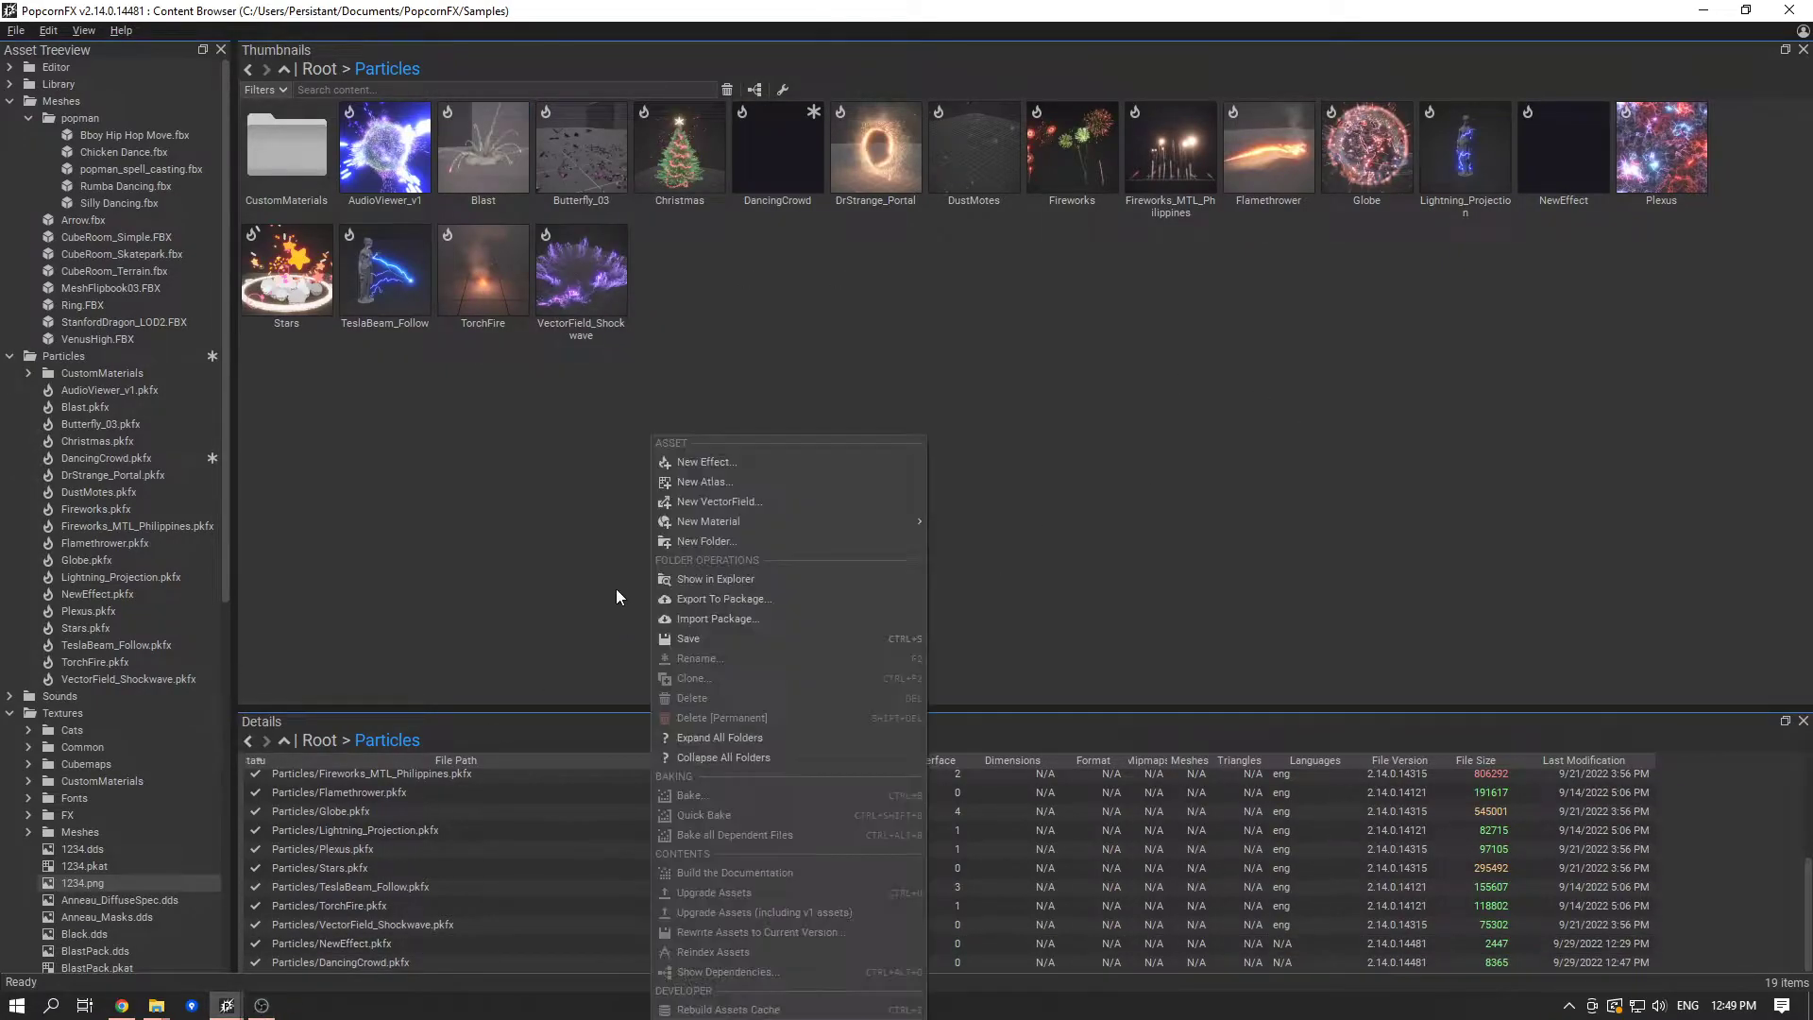
pyautogui.click(751, 620)
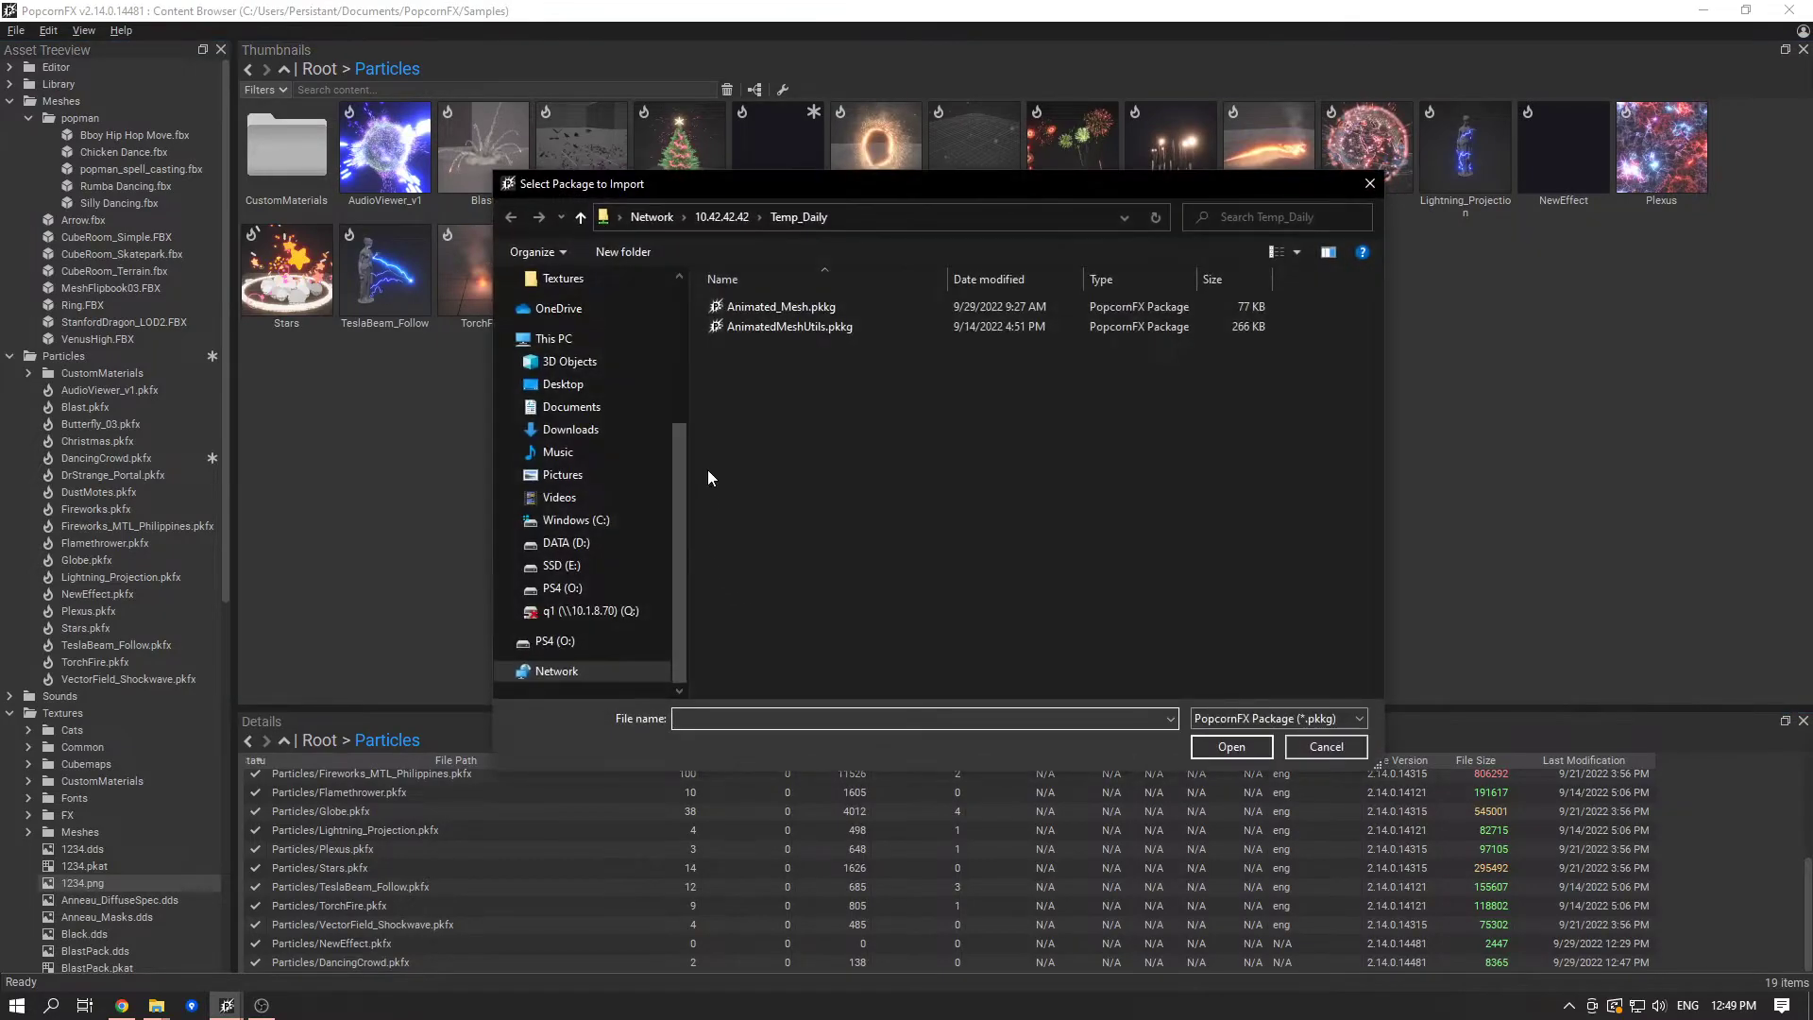
pyautogui.click(603, 383)
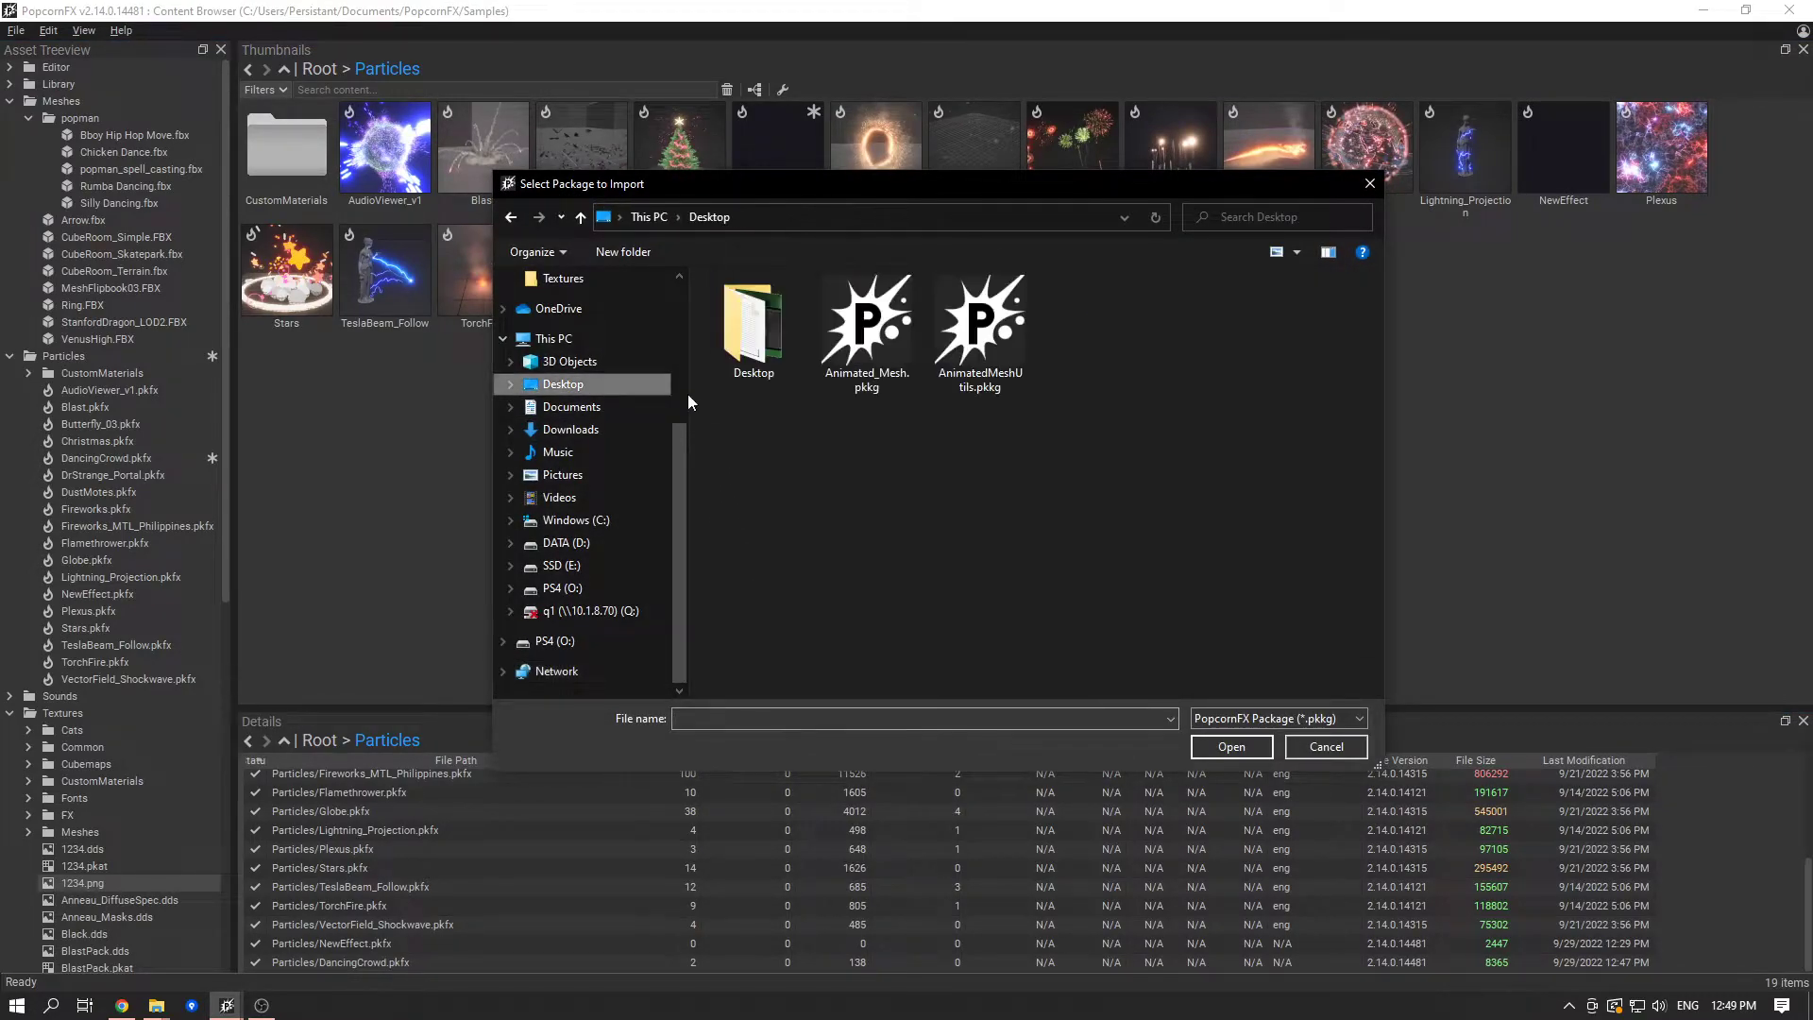
pyautogui.click(865, 351)
pyautogui.click(980, 335)
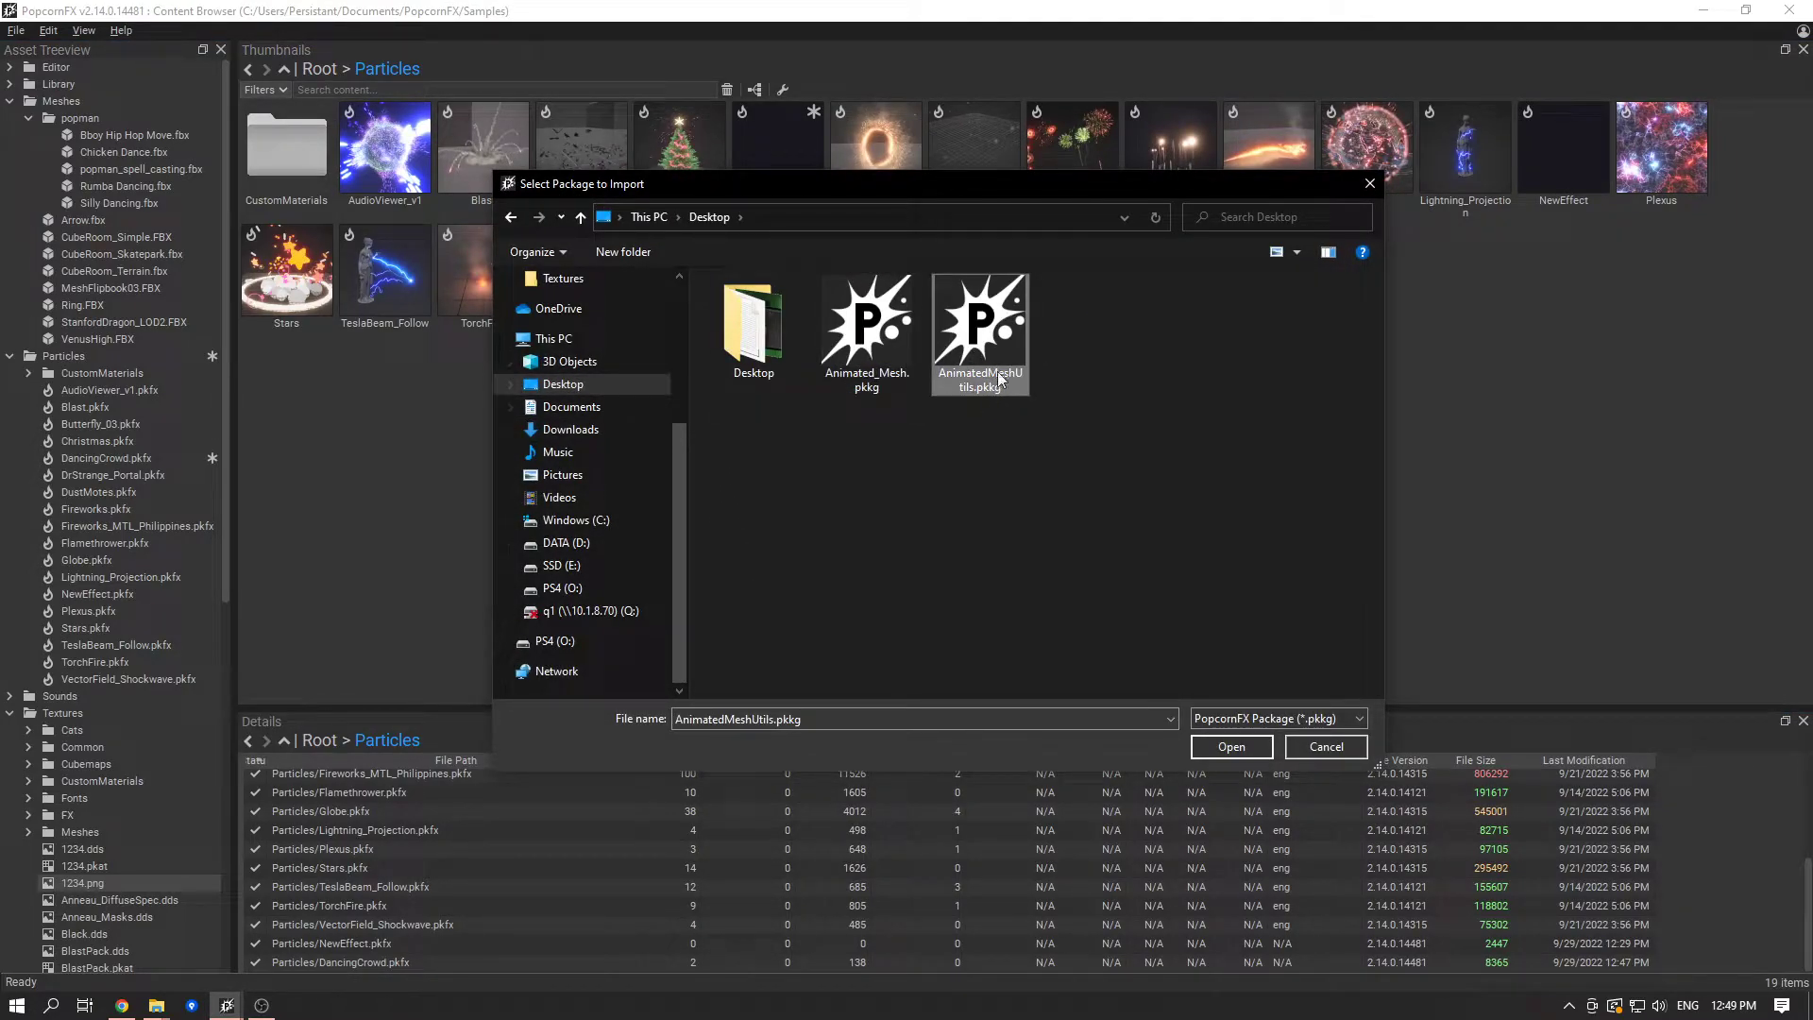
pyautogui.doubleClick(1001, 332)
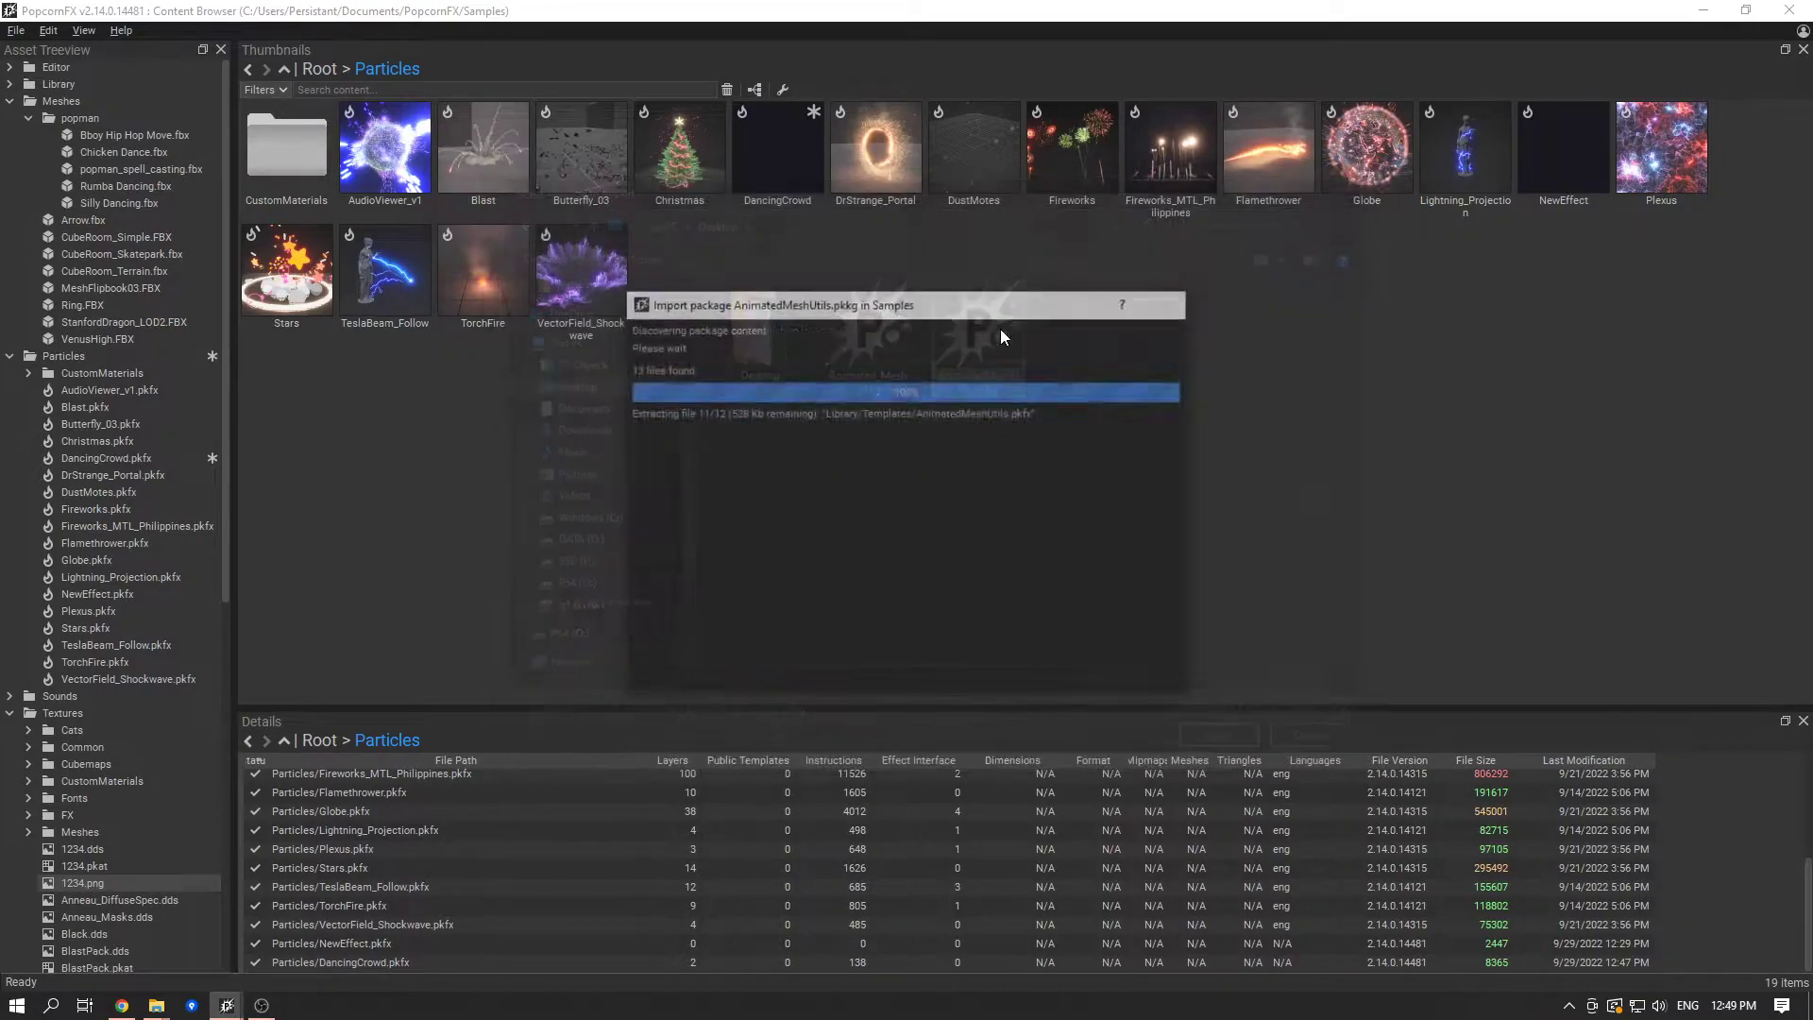
pyautogui.scroll(-1, 965, 643)
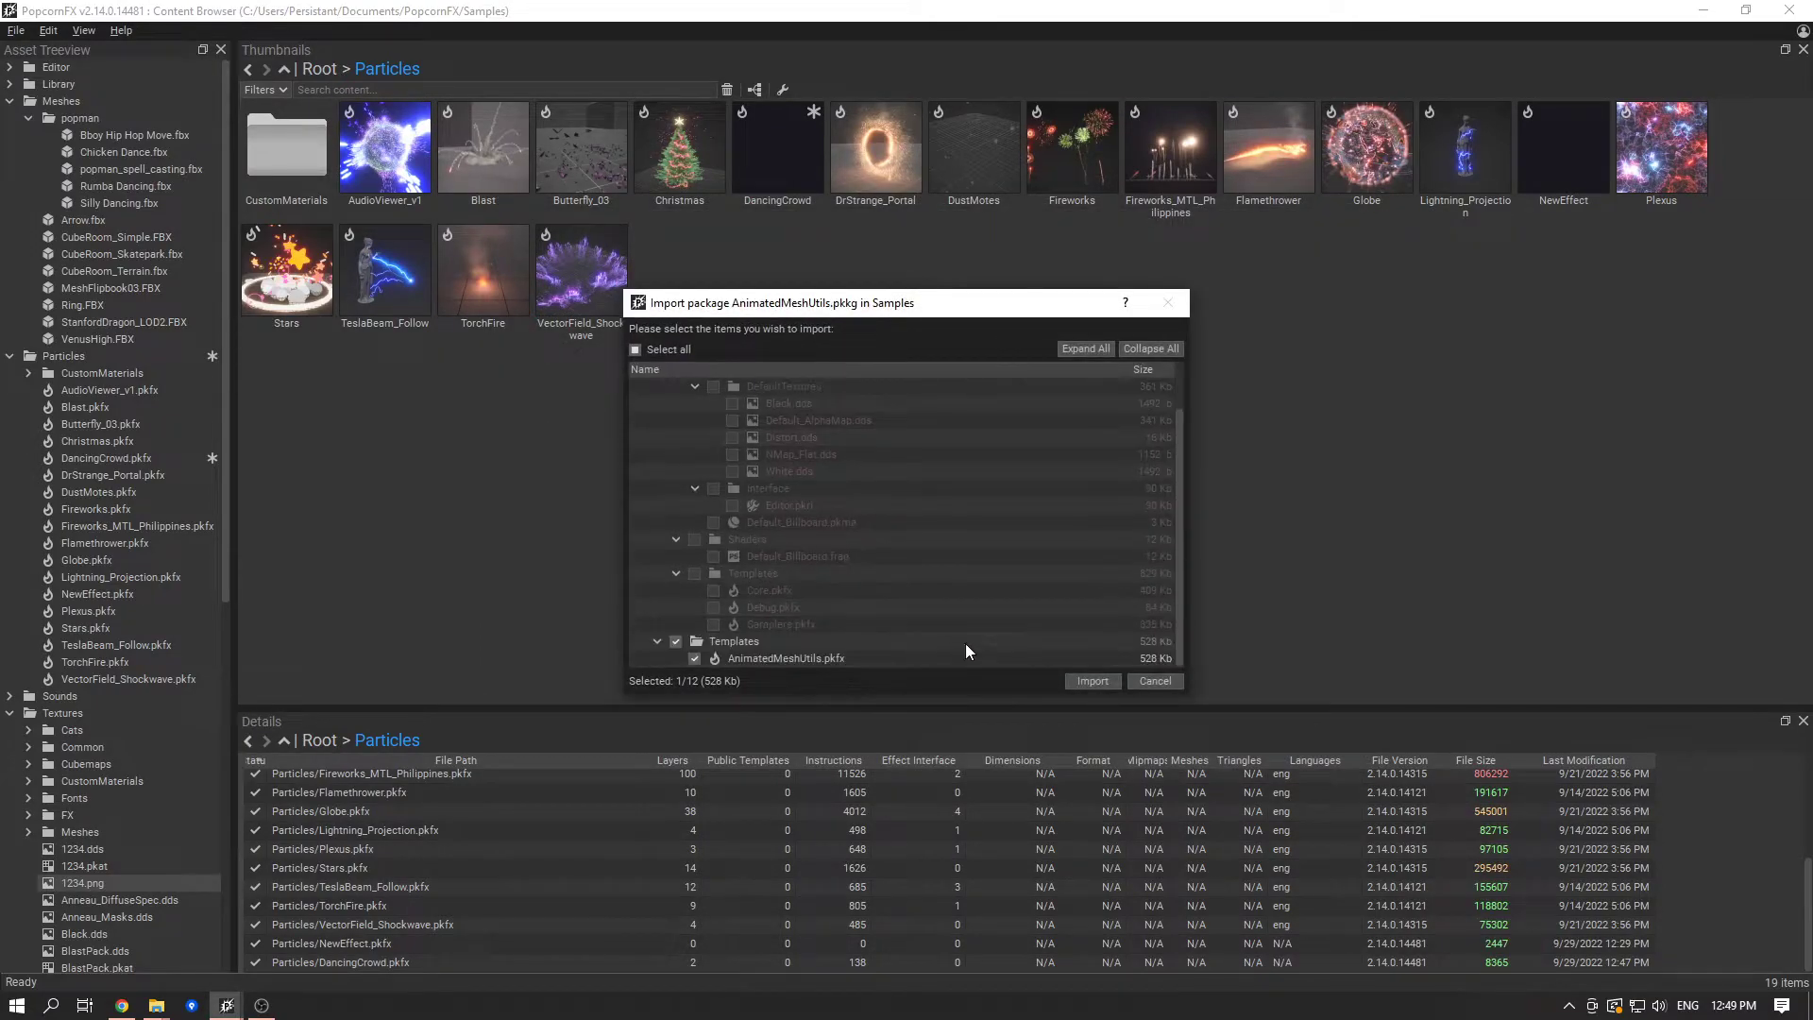
pyautogui.click(1114, 680)
pyautogui.click(1029, 349)
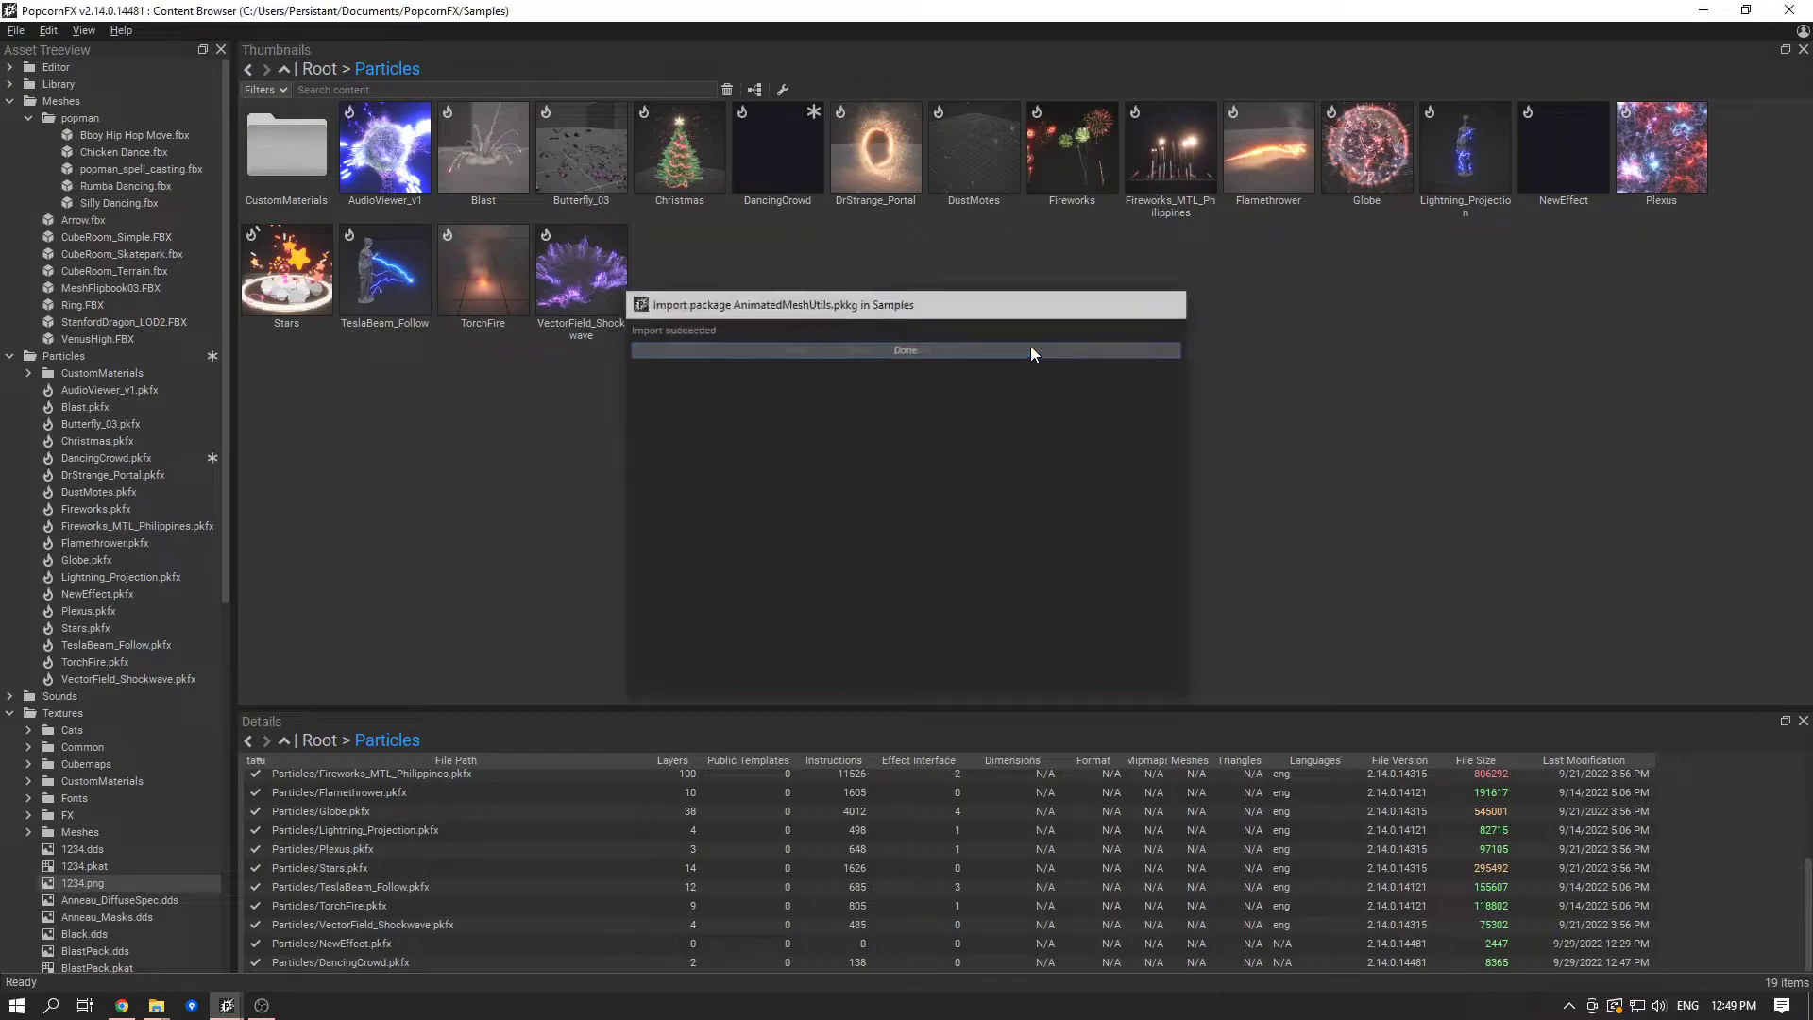
# - Return to the DancingCrowd graph and add a PlayAnimation node beside the mesh renderer's inputs
pyautogui.doubleClick(319, 963)
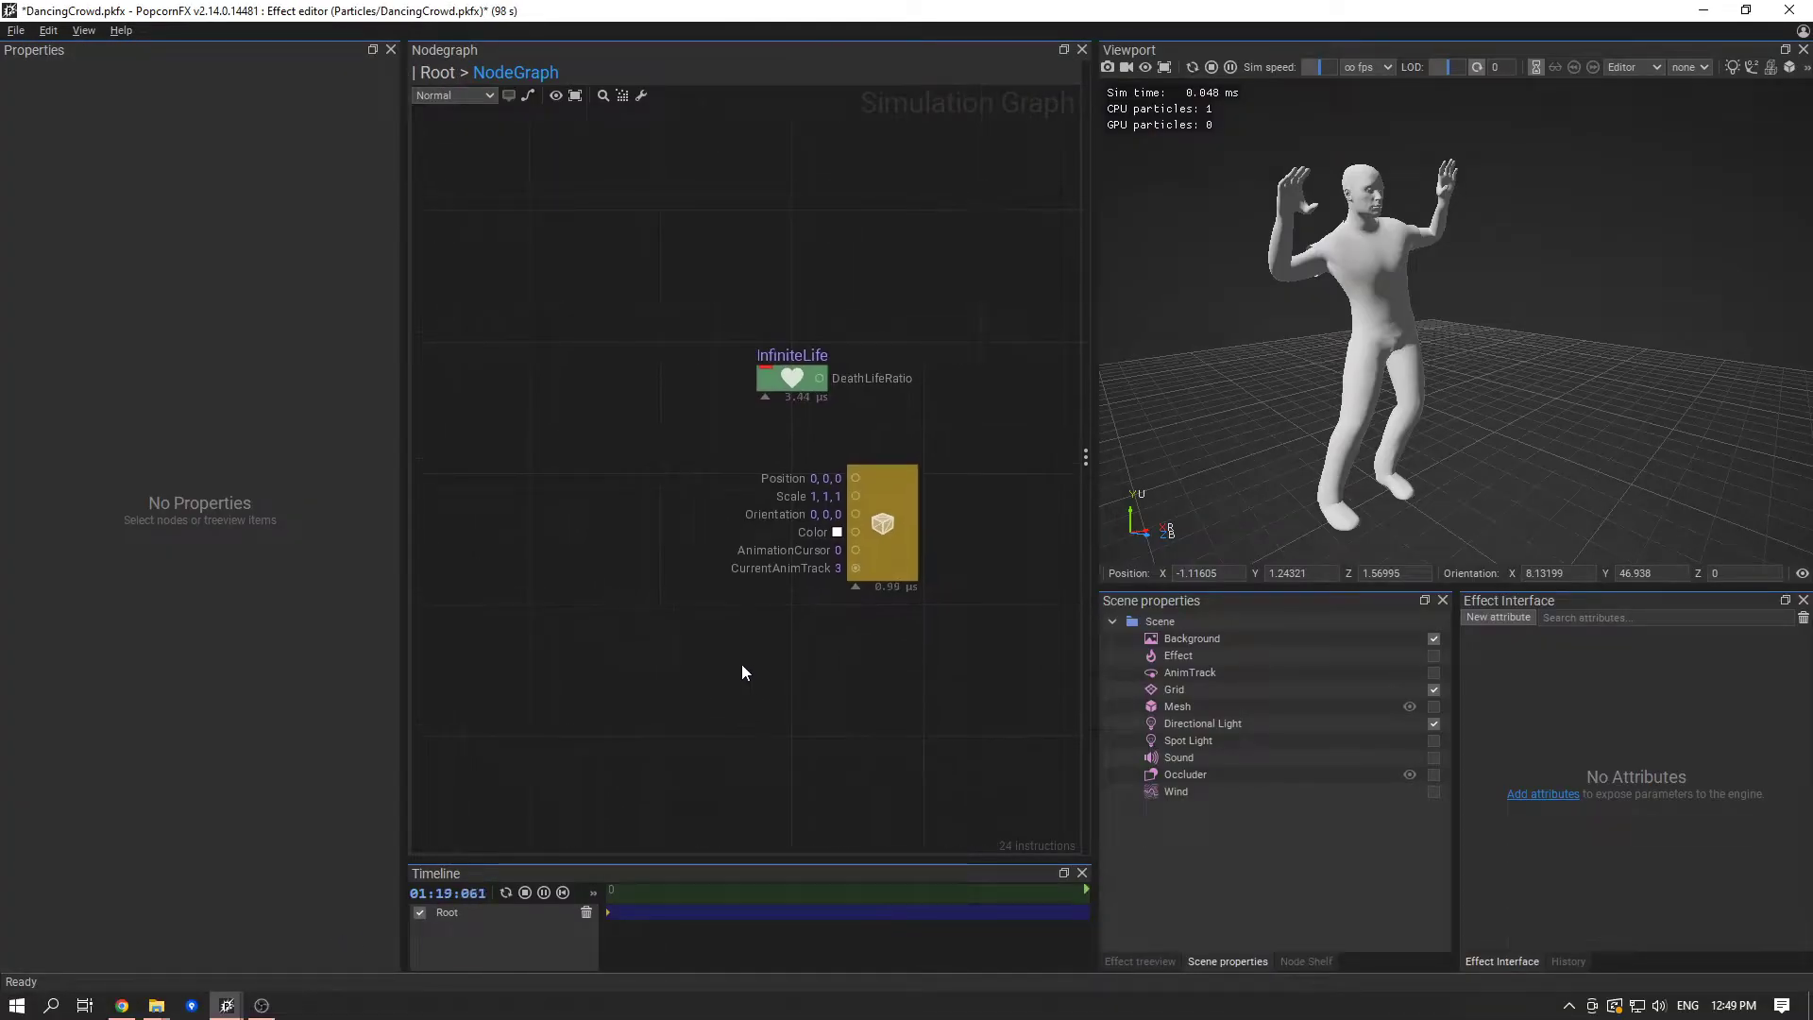
pyautogui.rightClick(584, 531)
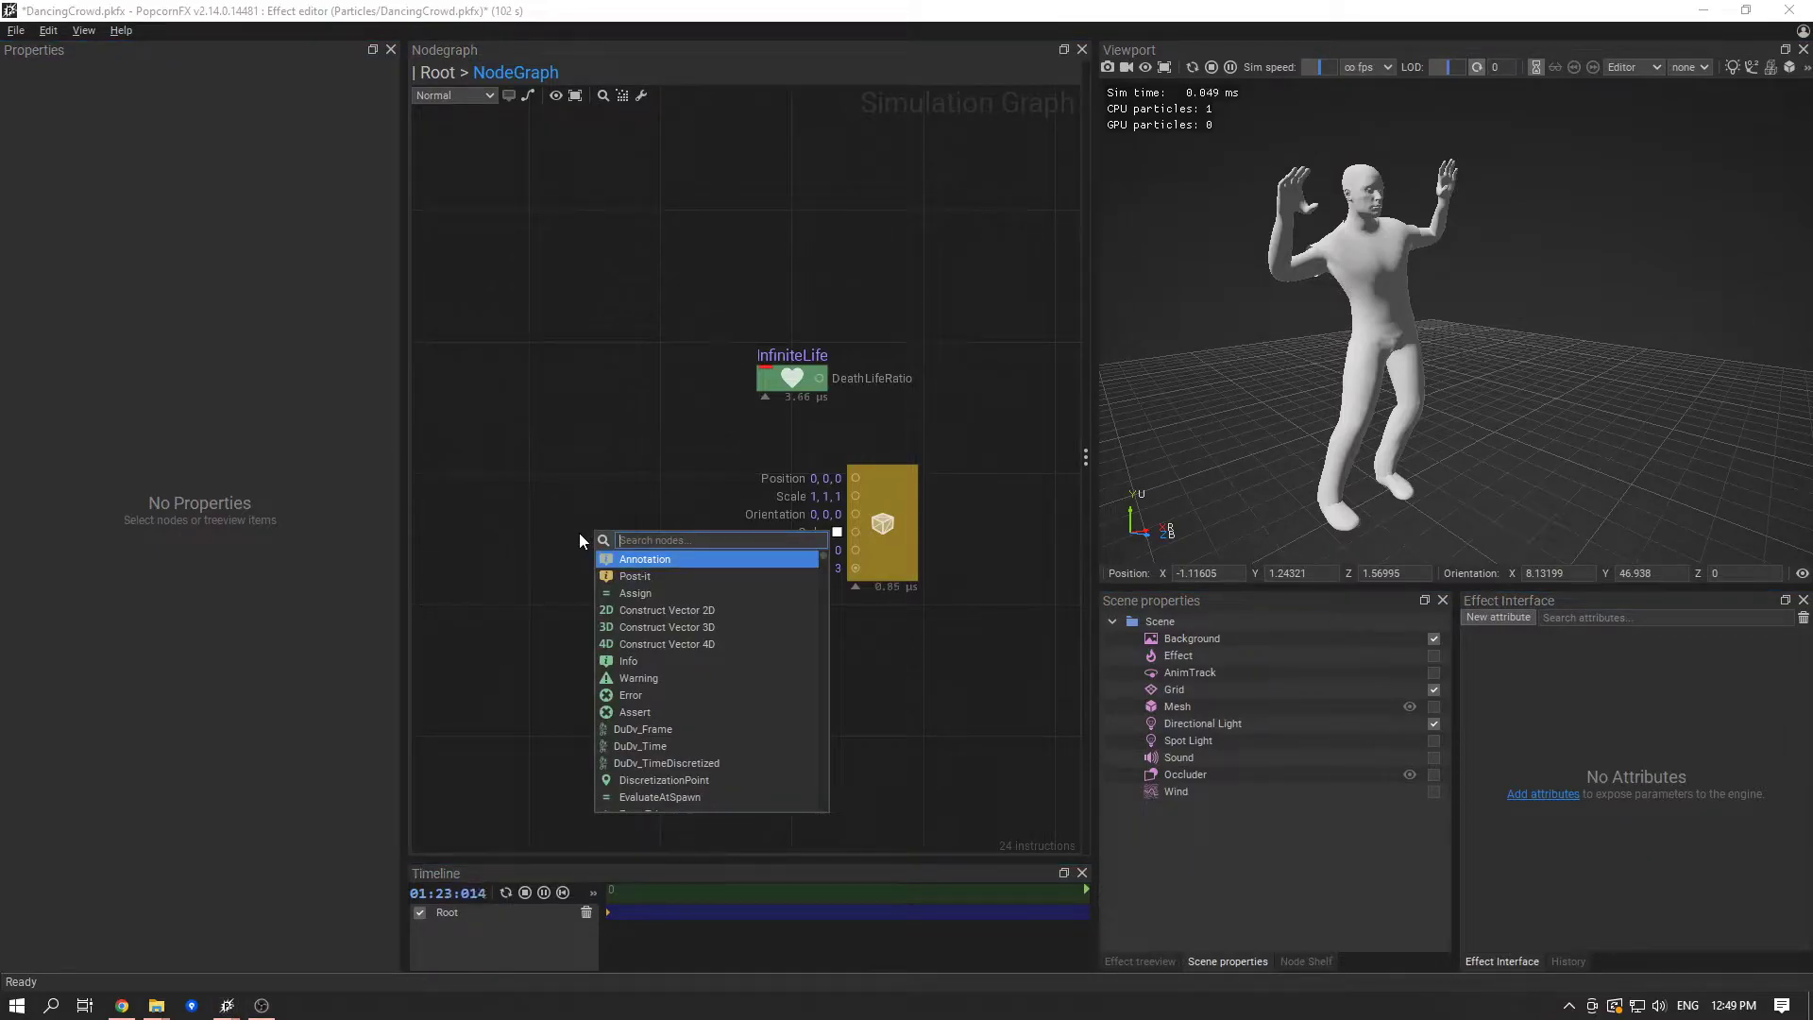
pyautogui.write('play')
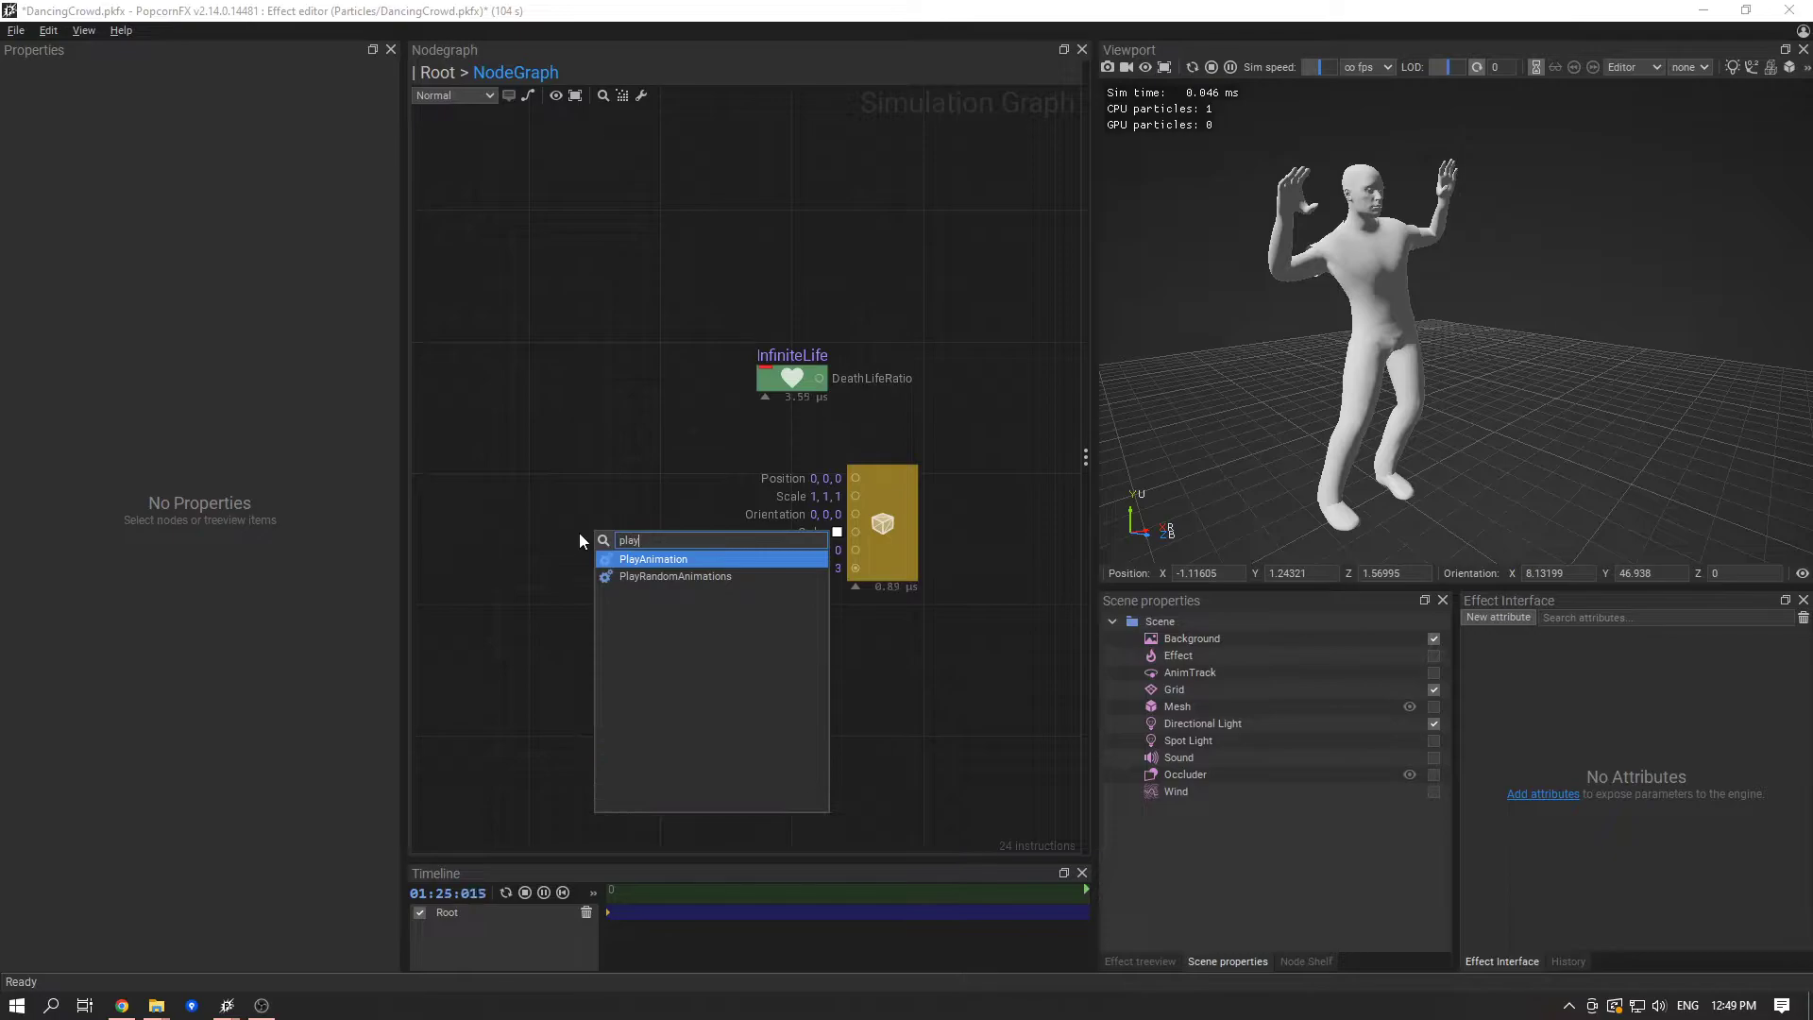
pyautogui.press('Return')
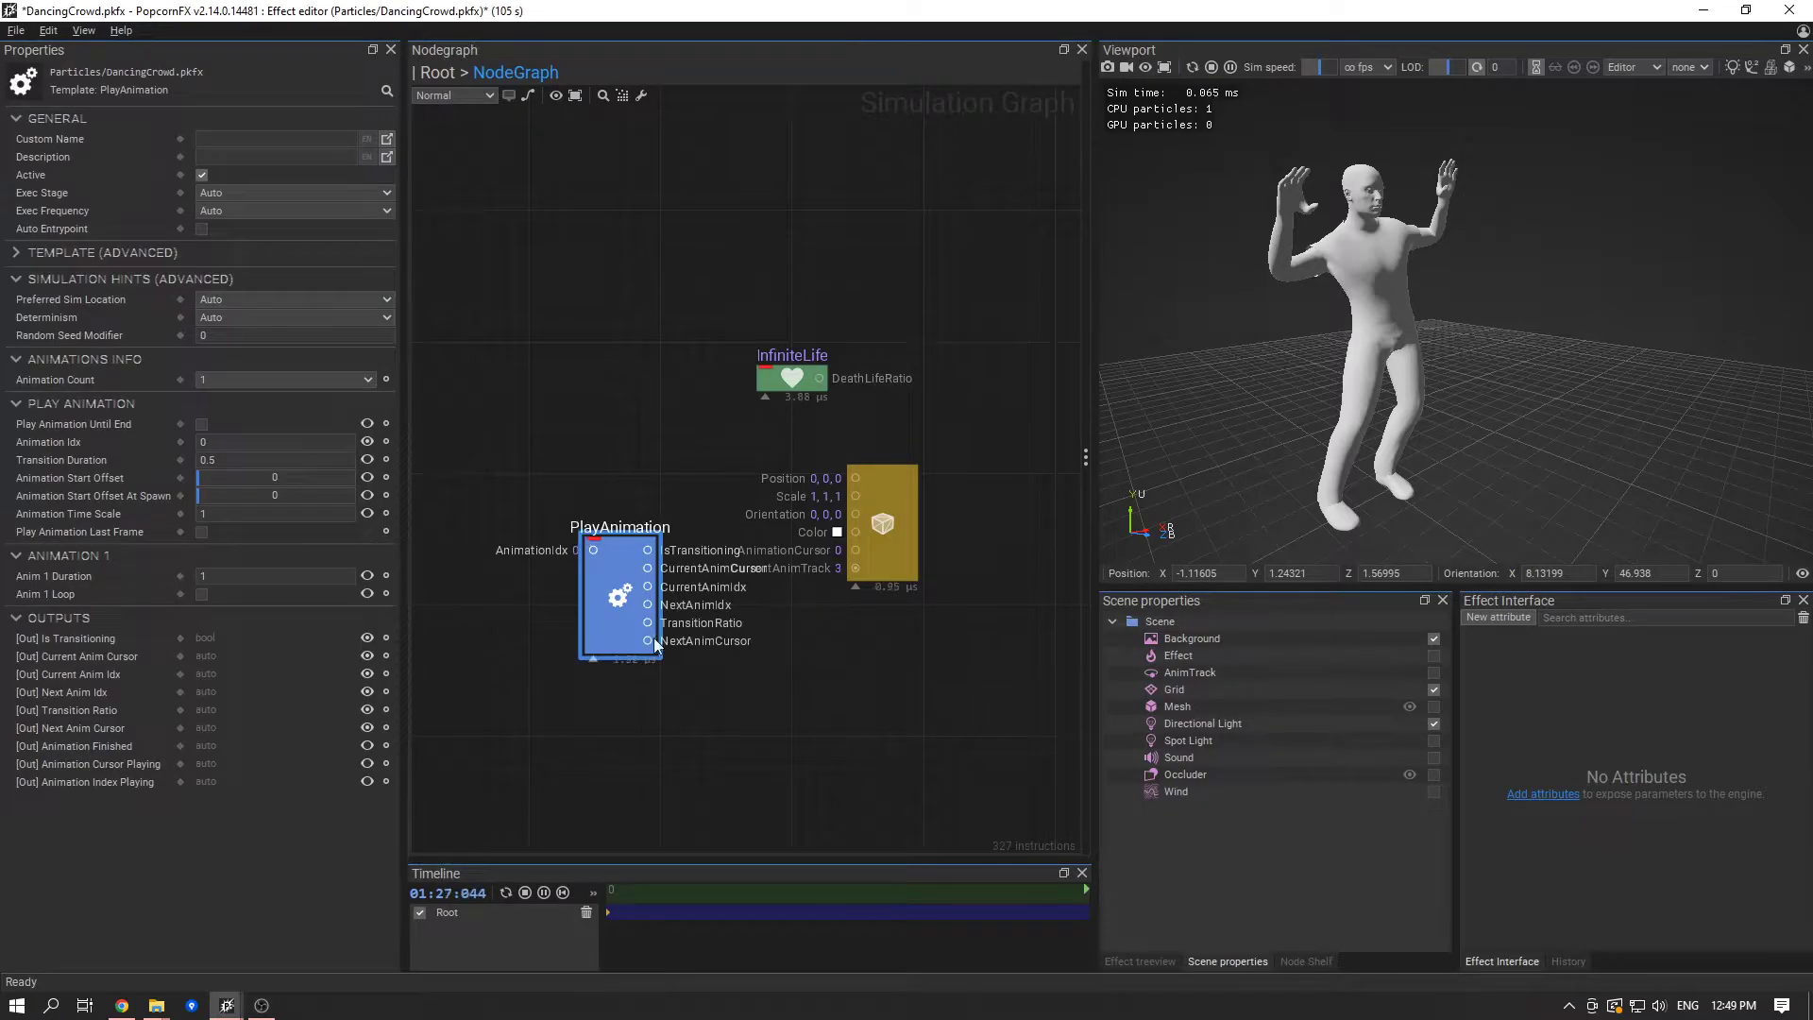
pyautogui.scroll(2, 637, 610)
pyautogui.moveTo(689, 558); pyautogui.dragTo(632, 503)
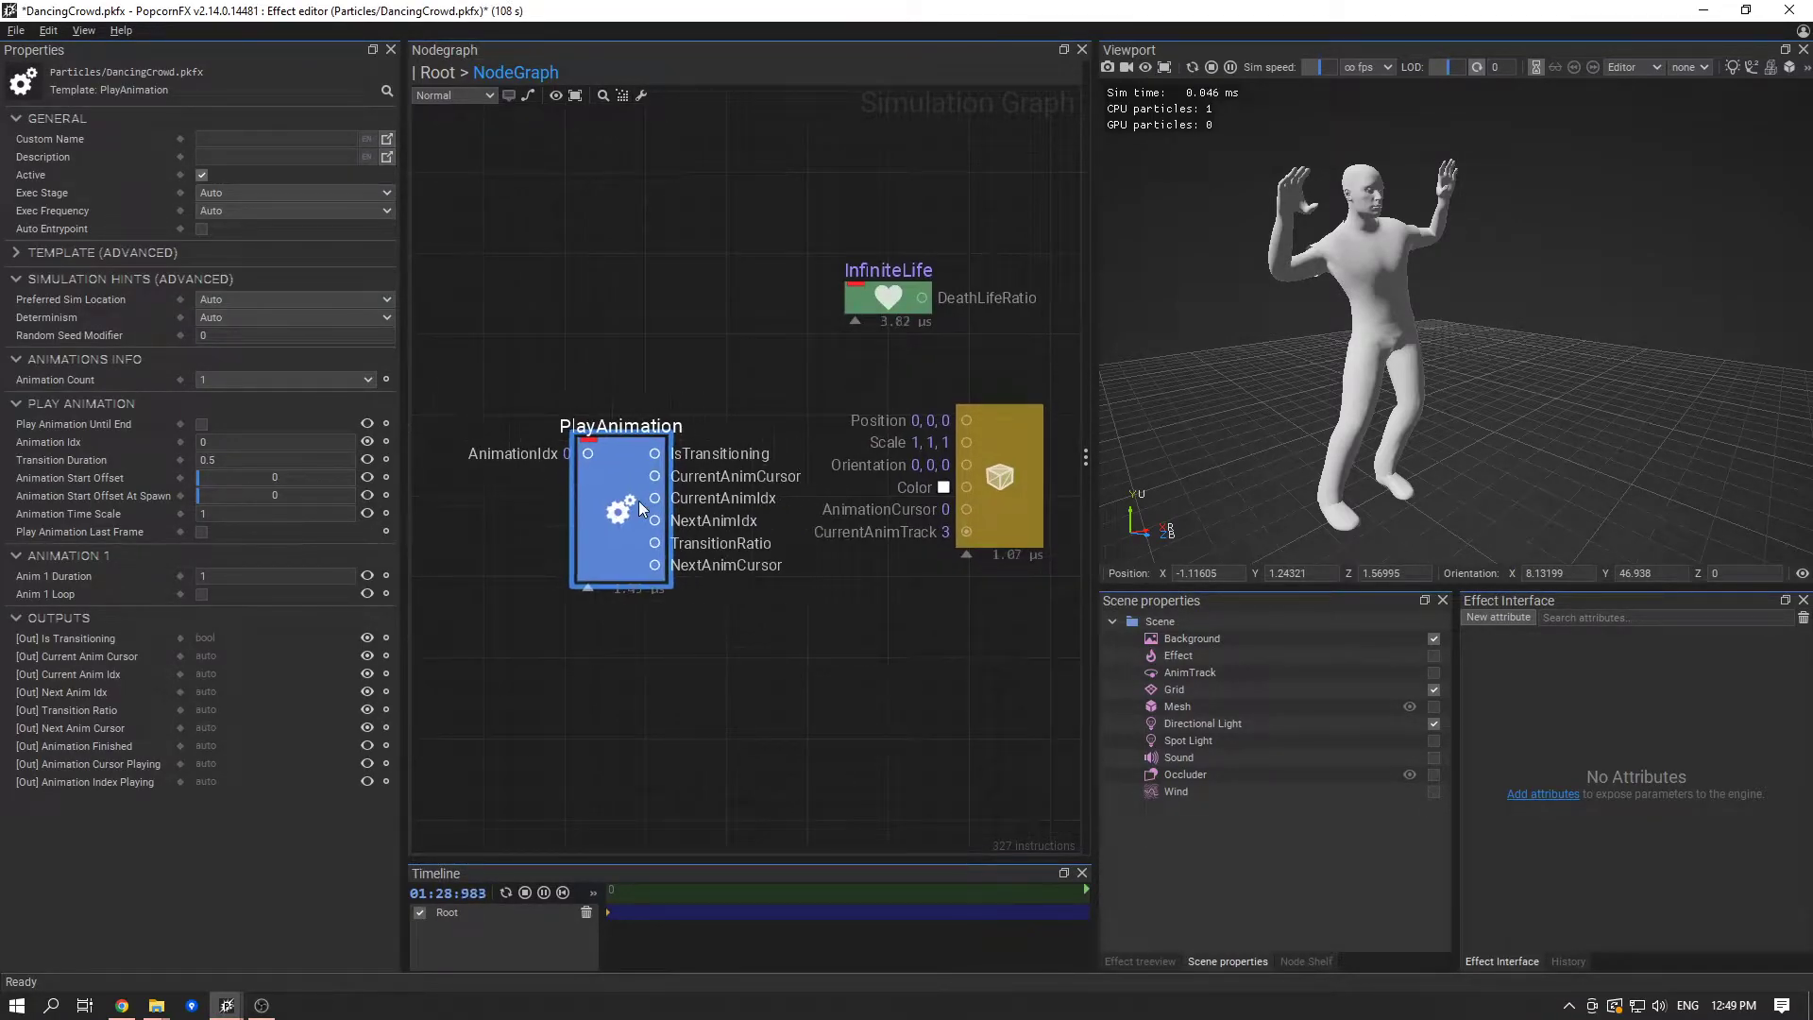
# - Examine the PlayAnimation node's AnimationIdx input and outputs alongside the mesh renderer's animation inputs
pyautogui.moveTo(774, 604); pyautogui.dragTo(886, 634, button='middle')
pyautogui.scroll(2, 956, 466)
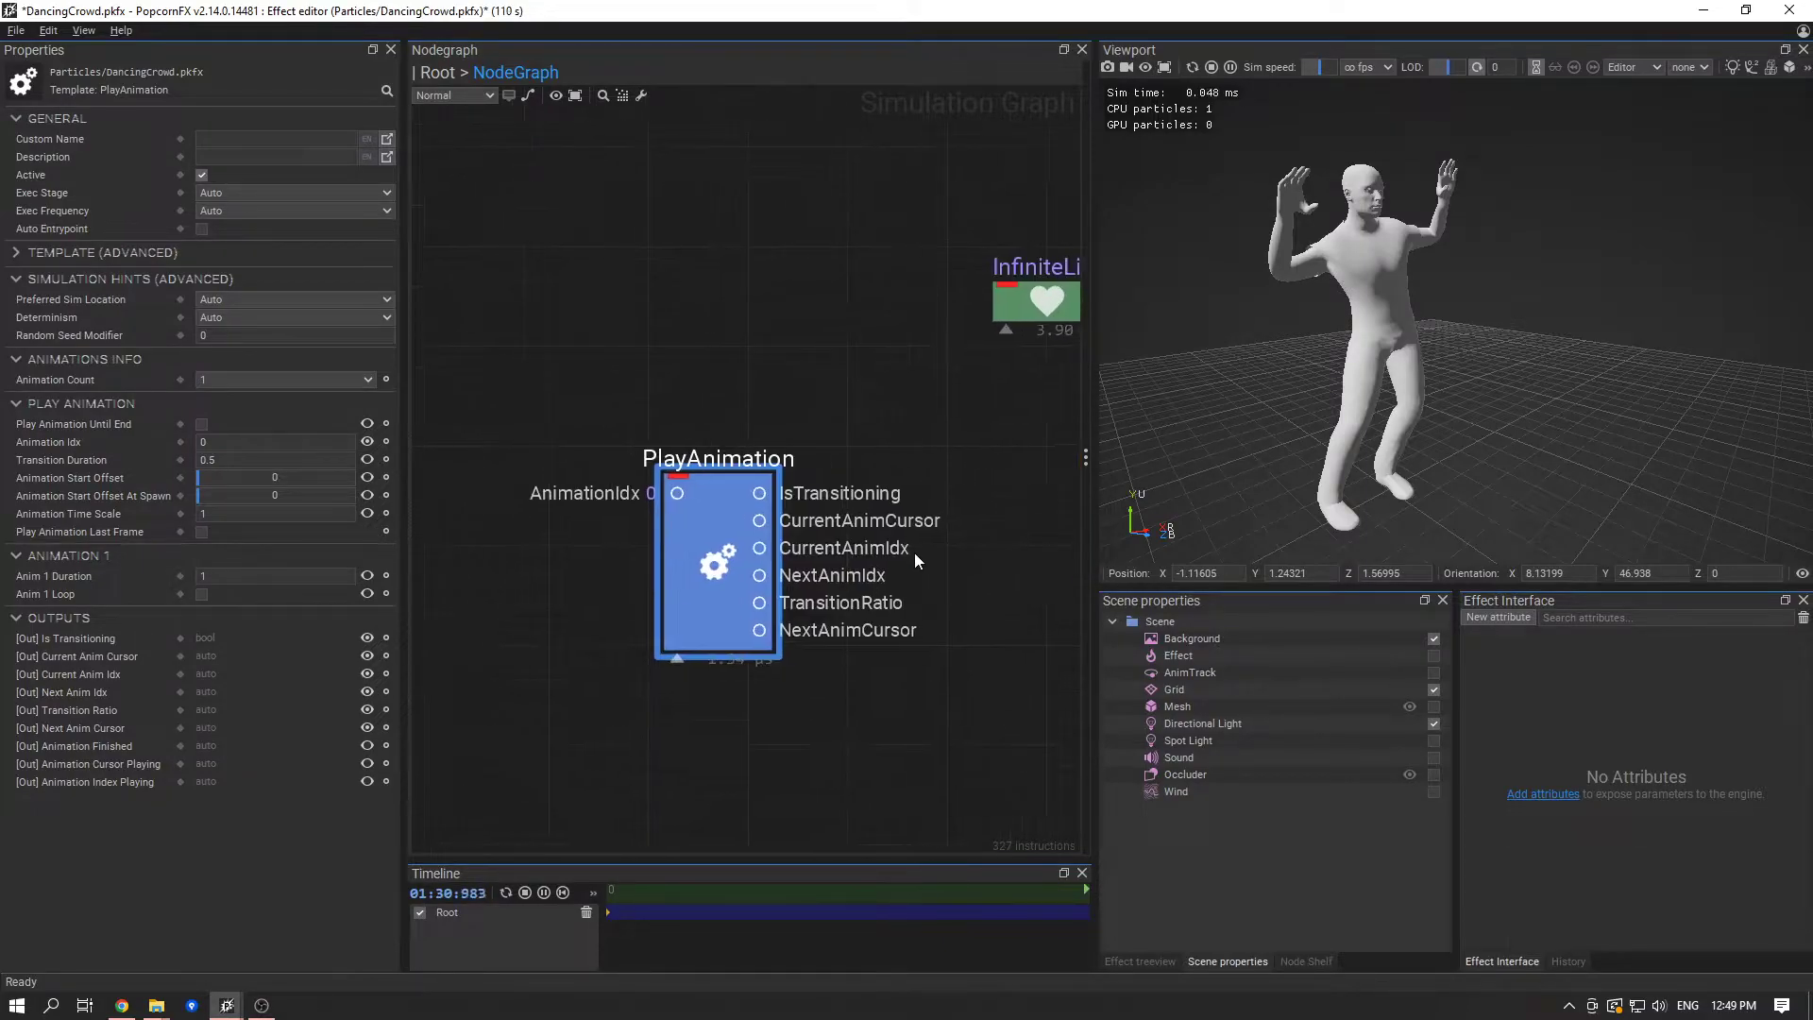
pyautogui.click(647, 501)
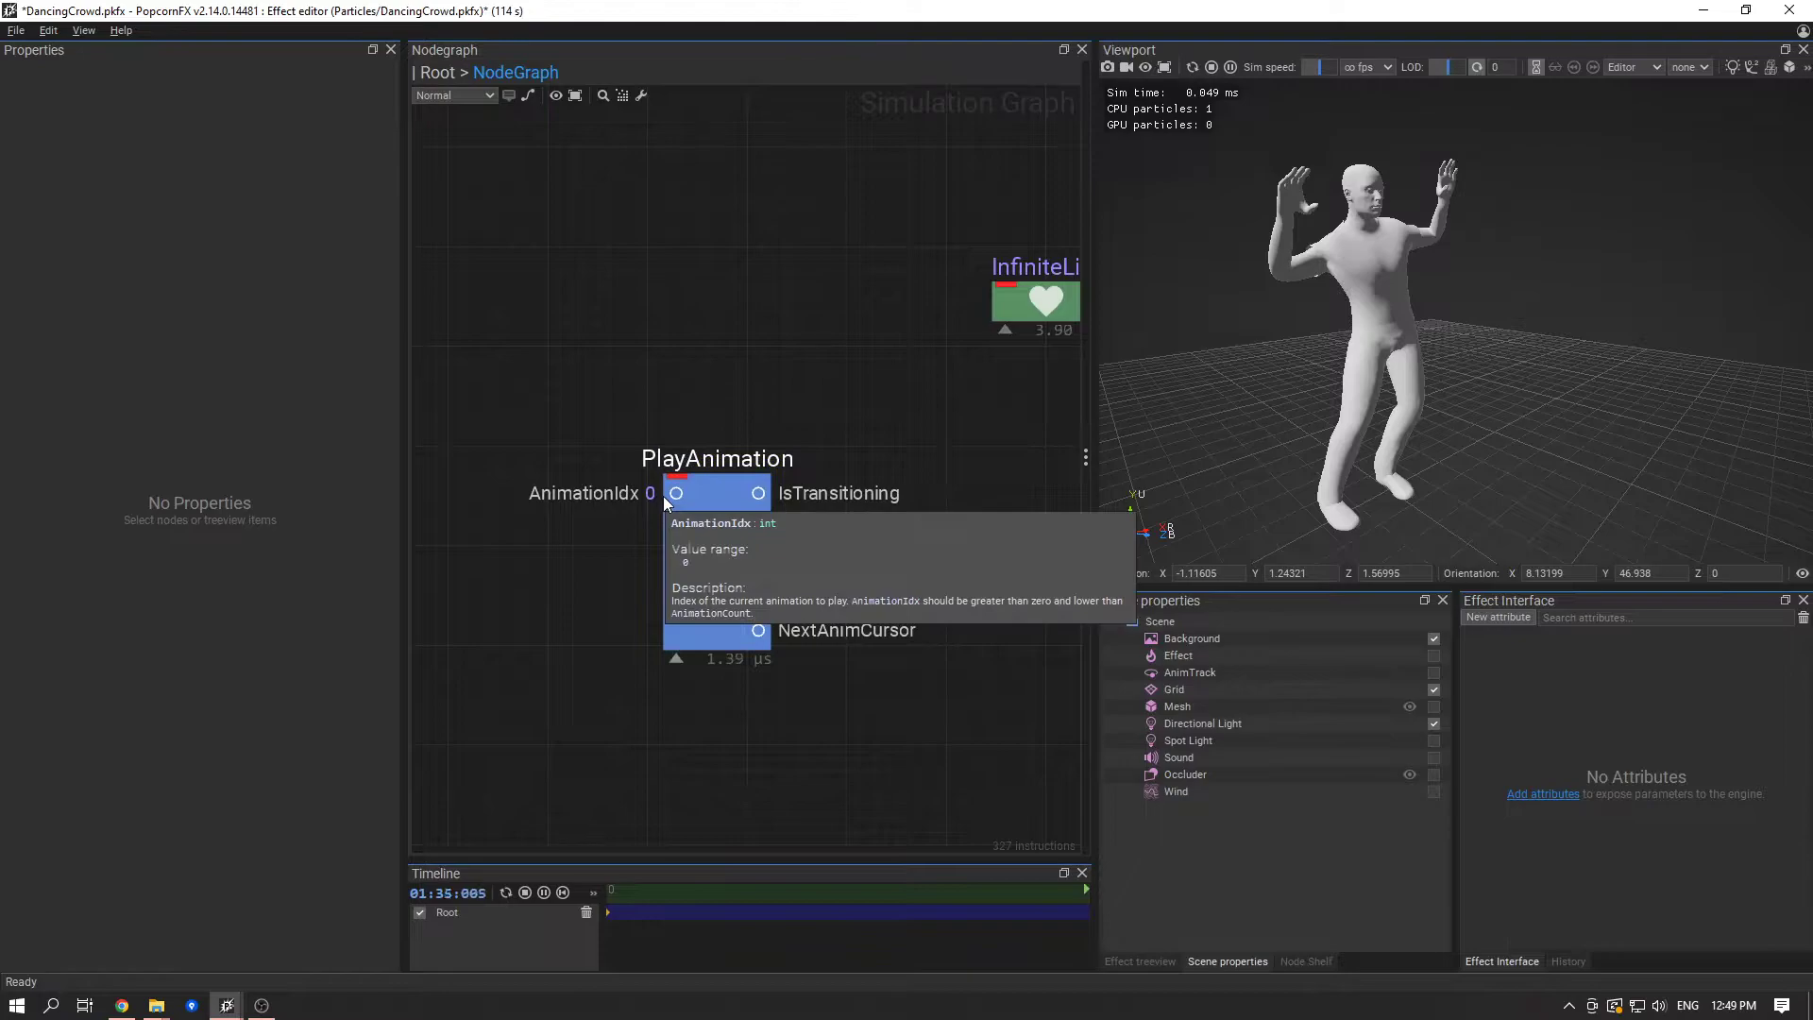
pyautogui.moveTo(701, 731); pyautogui.dragTo(473, 729, button='middle')
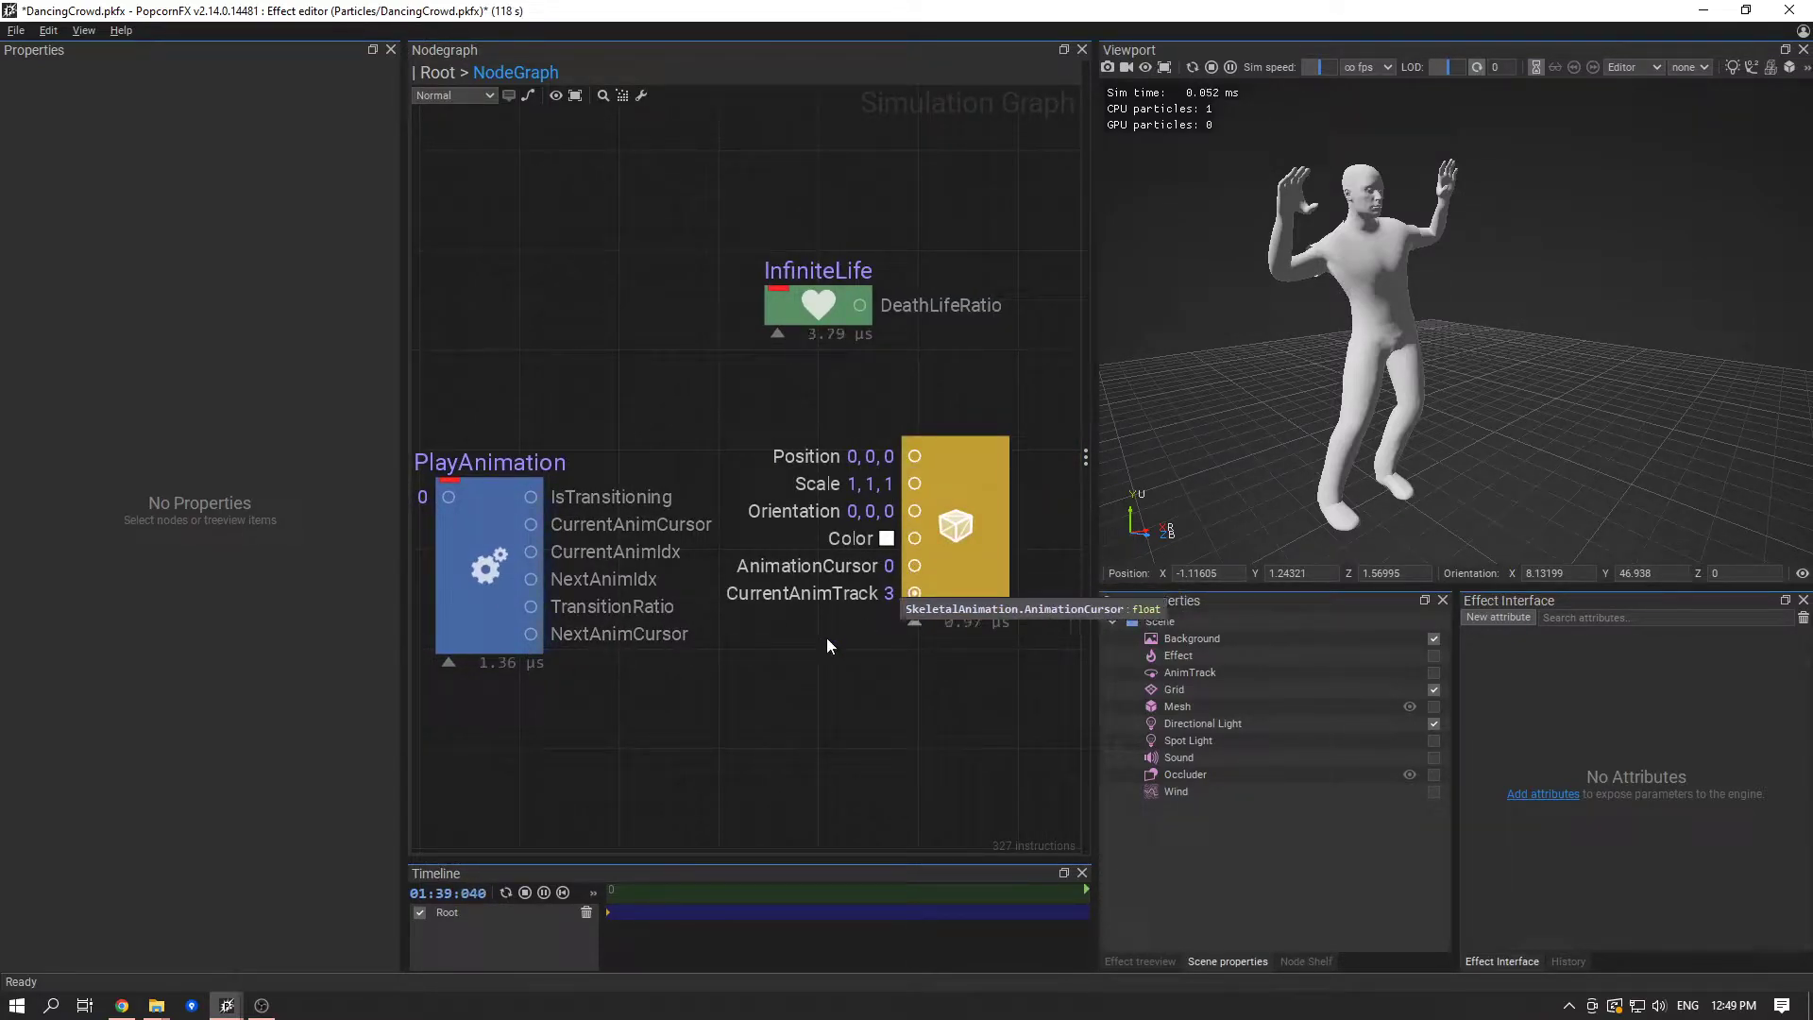
pyautogui.moveTo(785, 677); pyautogui.dragTo(835, 668, button='middle')
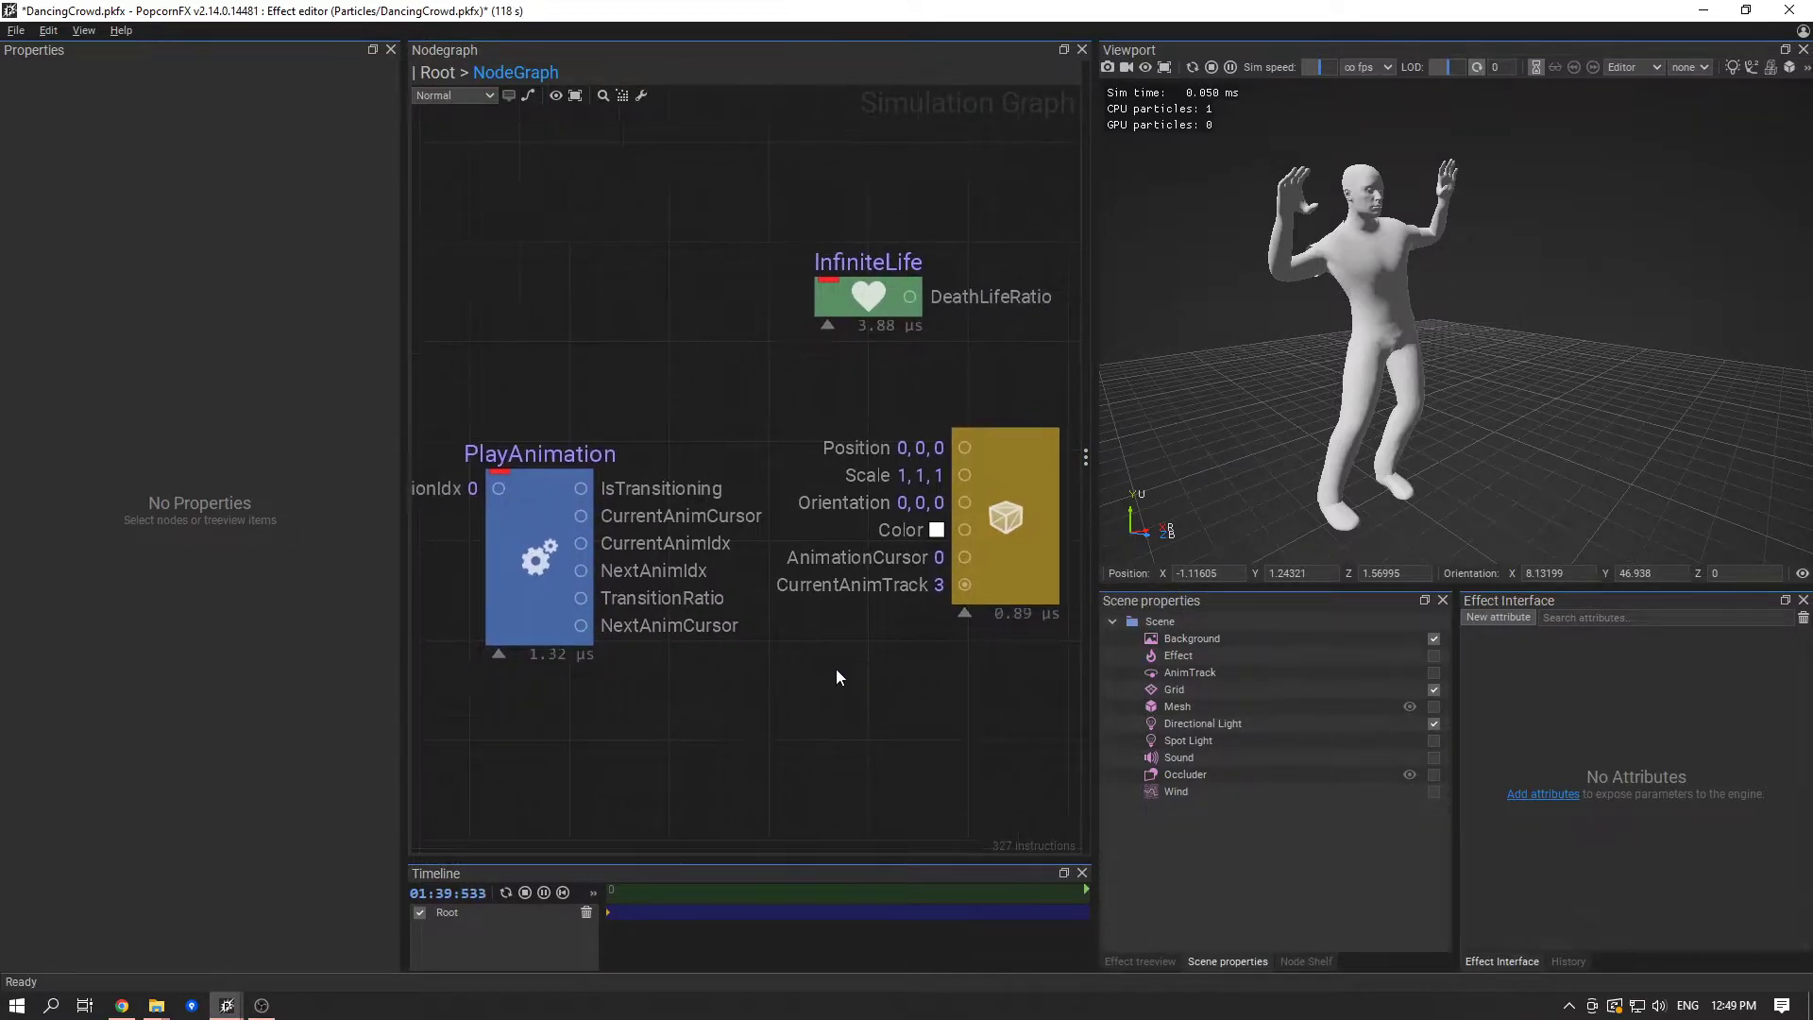
# - Move the PlayAnimation node up to align with the mesh renderer and show its properties
pyautogui.click(534, 557)
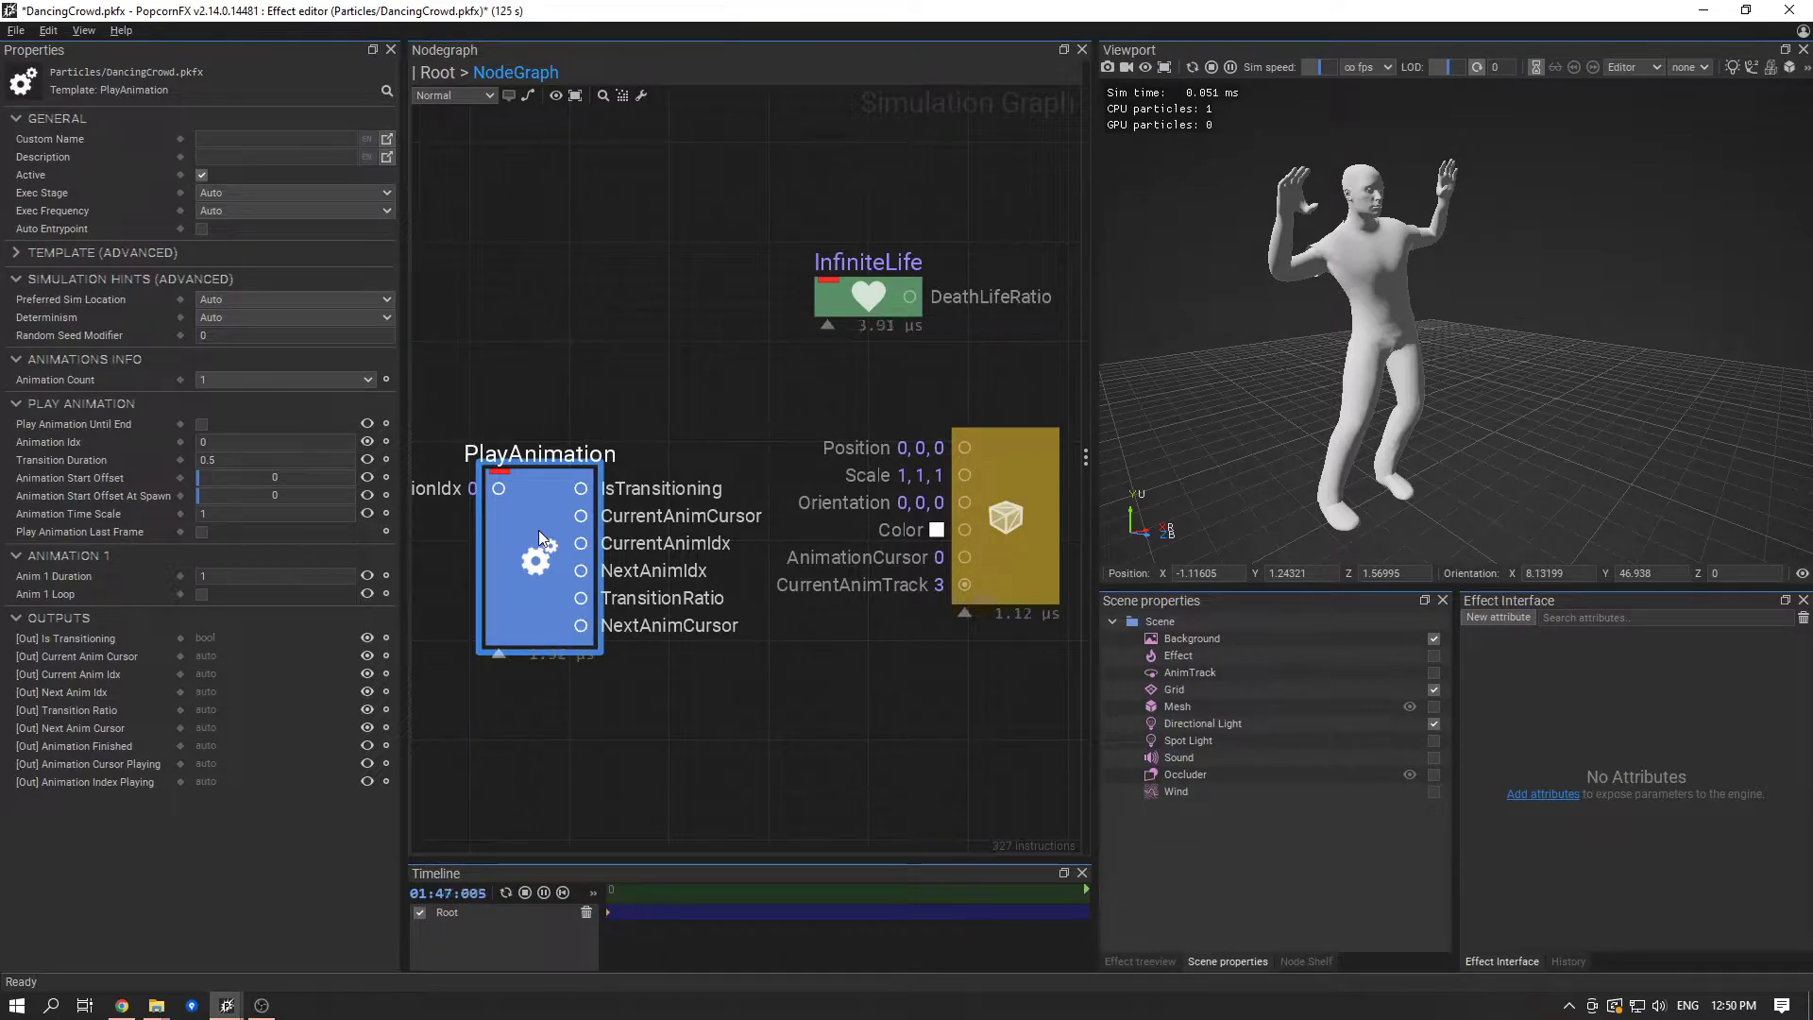
pyautogui.moveTo(651, 660); pyautogui.dragTo(731, 660, button='middle')
pyautogui.moveTo(610, 602); pyautogui.dragTo(585, 561)
pyautogui.click(620, 649)
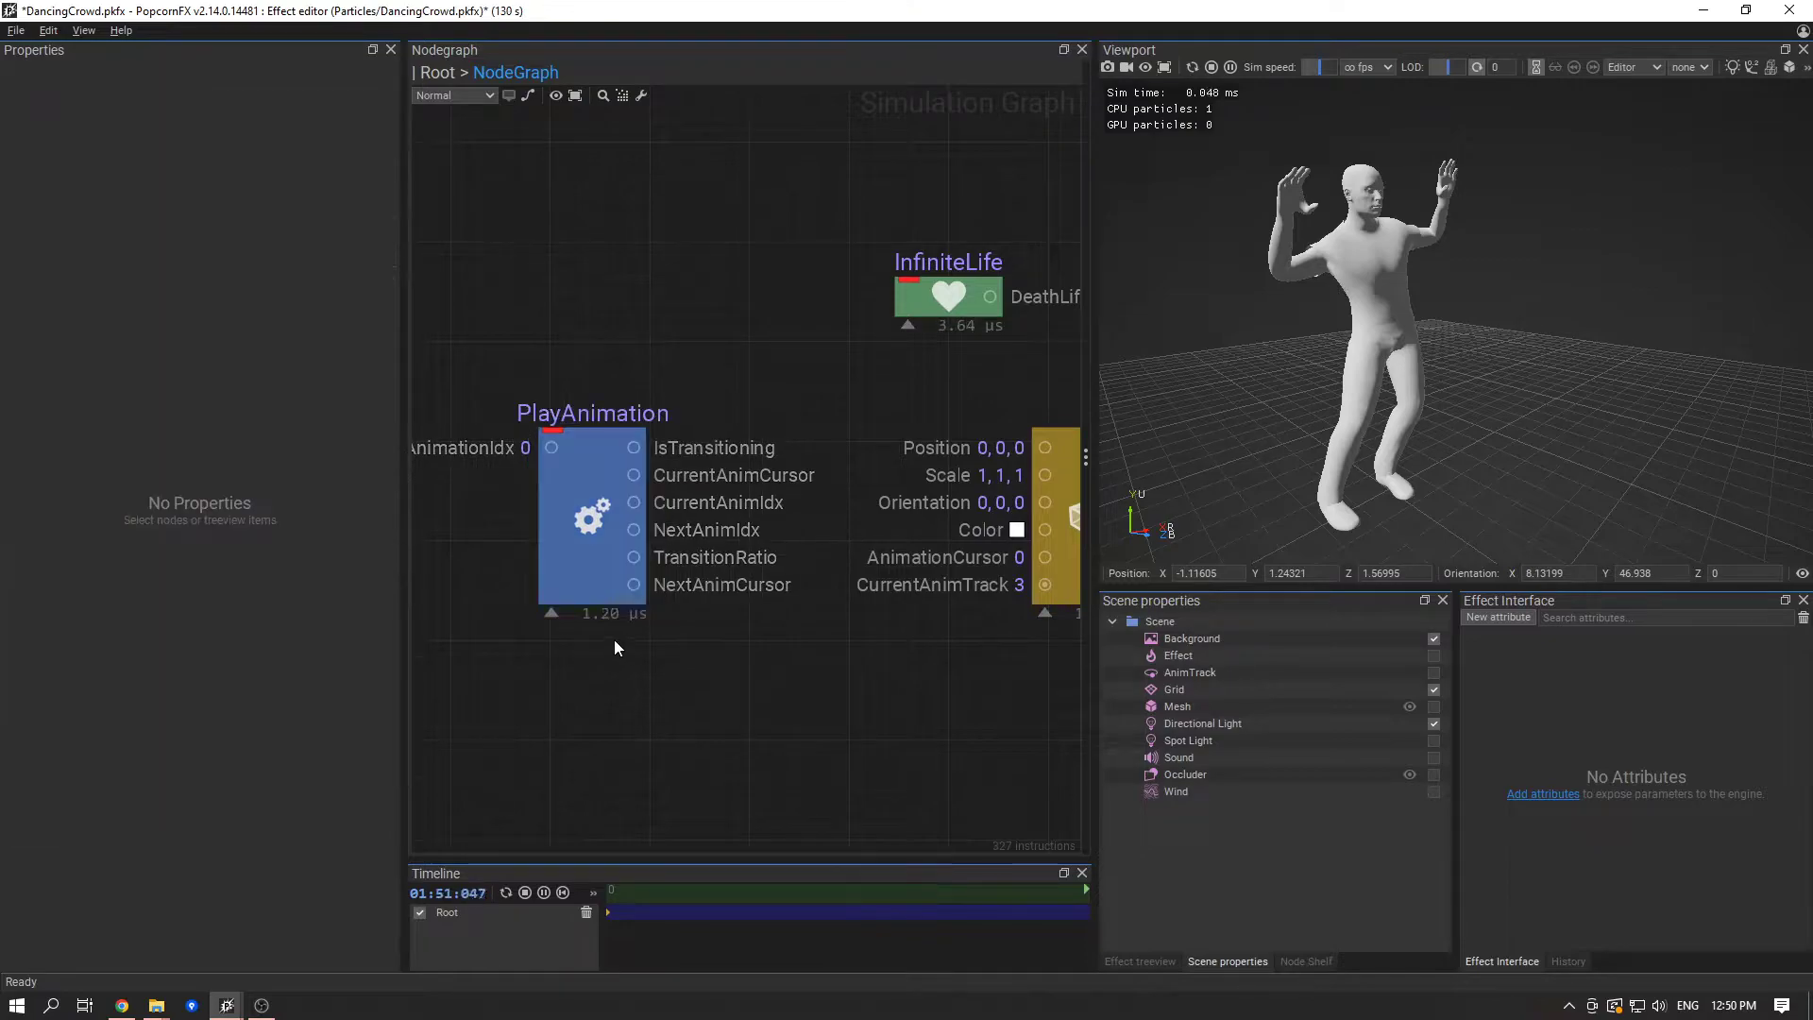
pyautogui.click(553, 557)
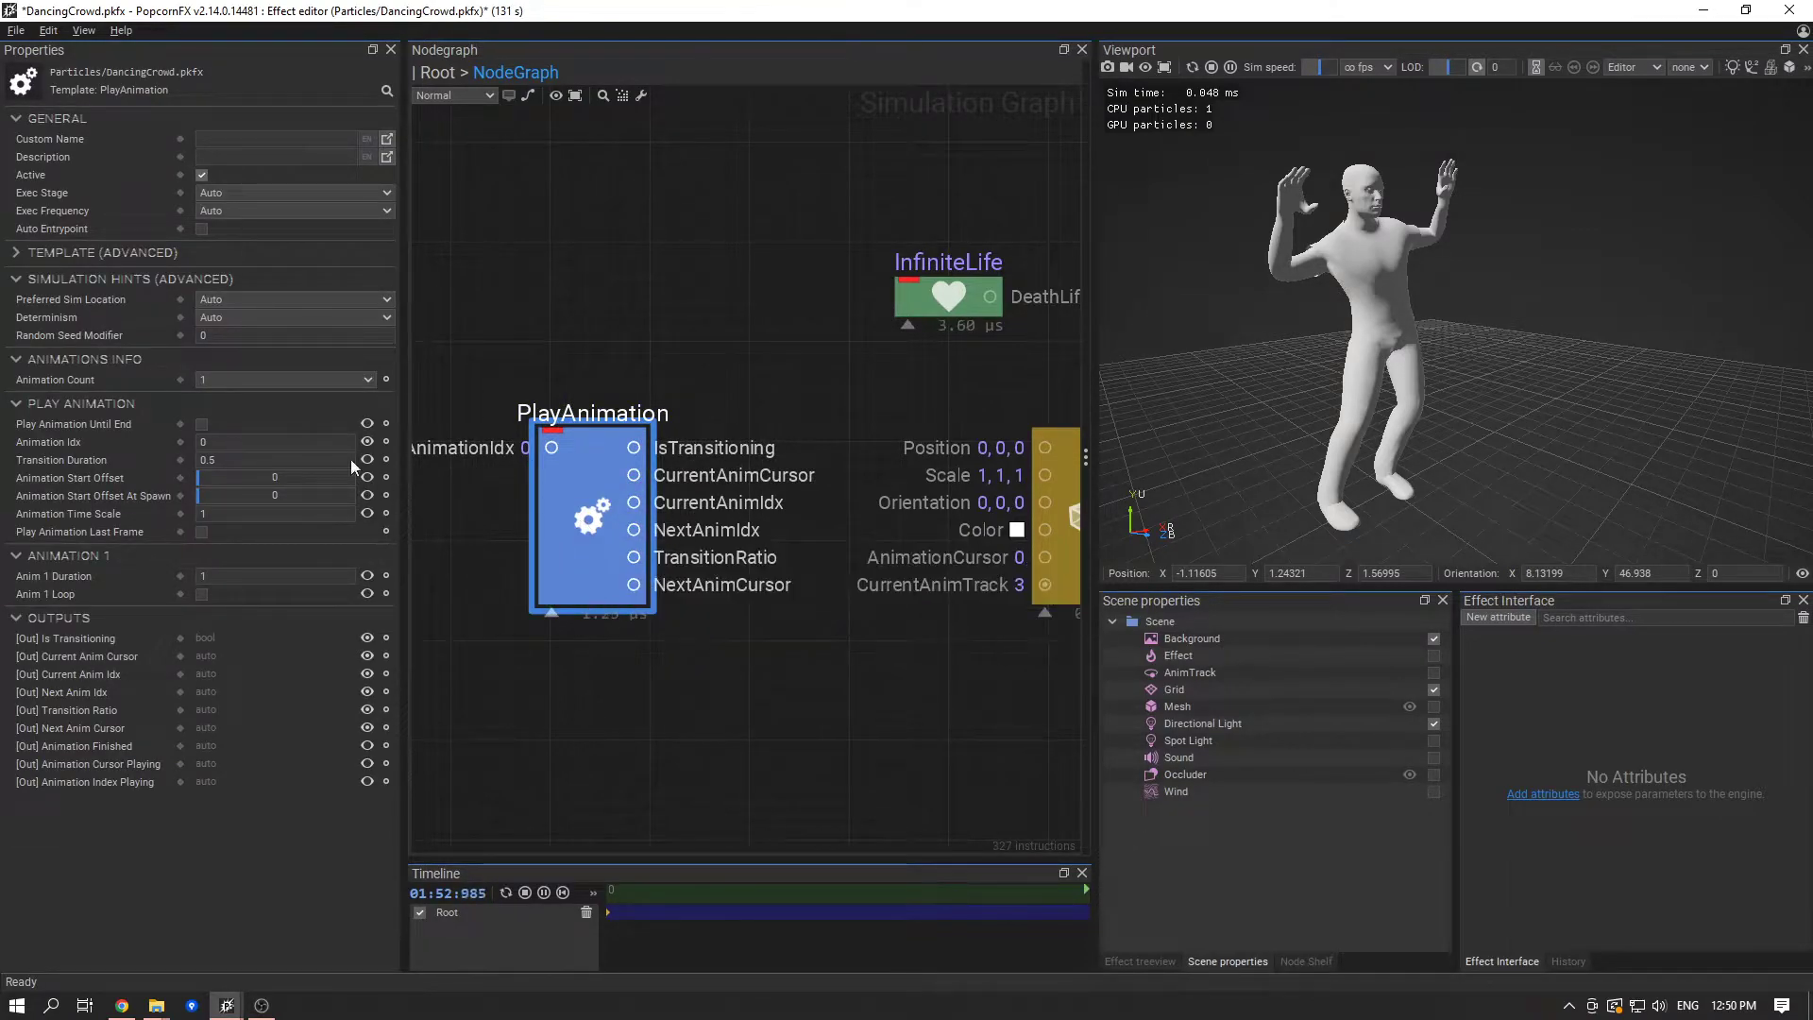
# - Check the mesh renderer's Anim Tracks Count and set the PlayAnimation node's Animation Count to 4
pyautogui.moveTo(939, 688); pyautogui.dragTo(861, 693, button='middle')
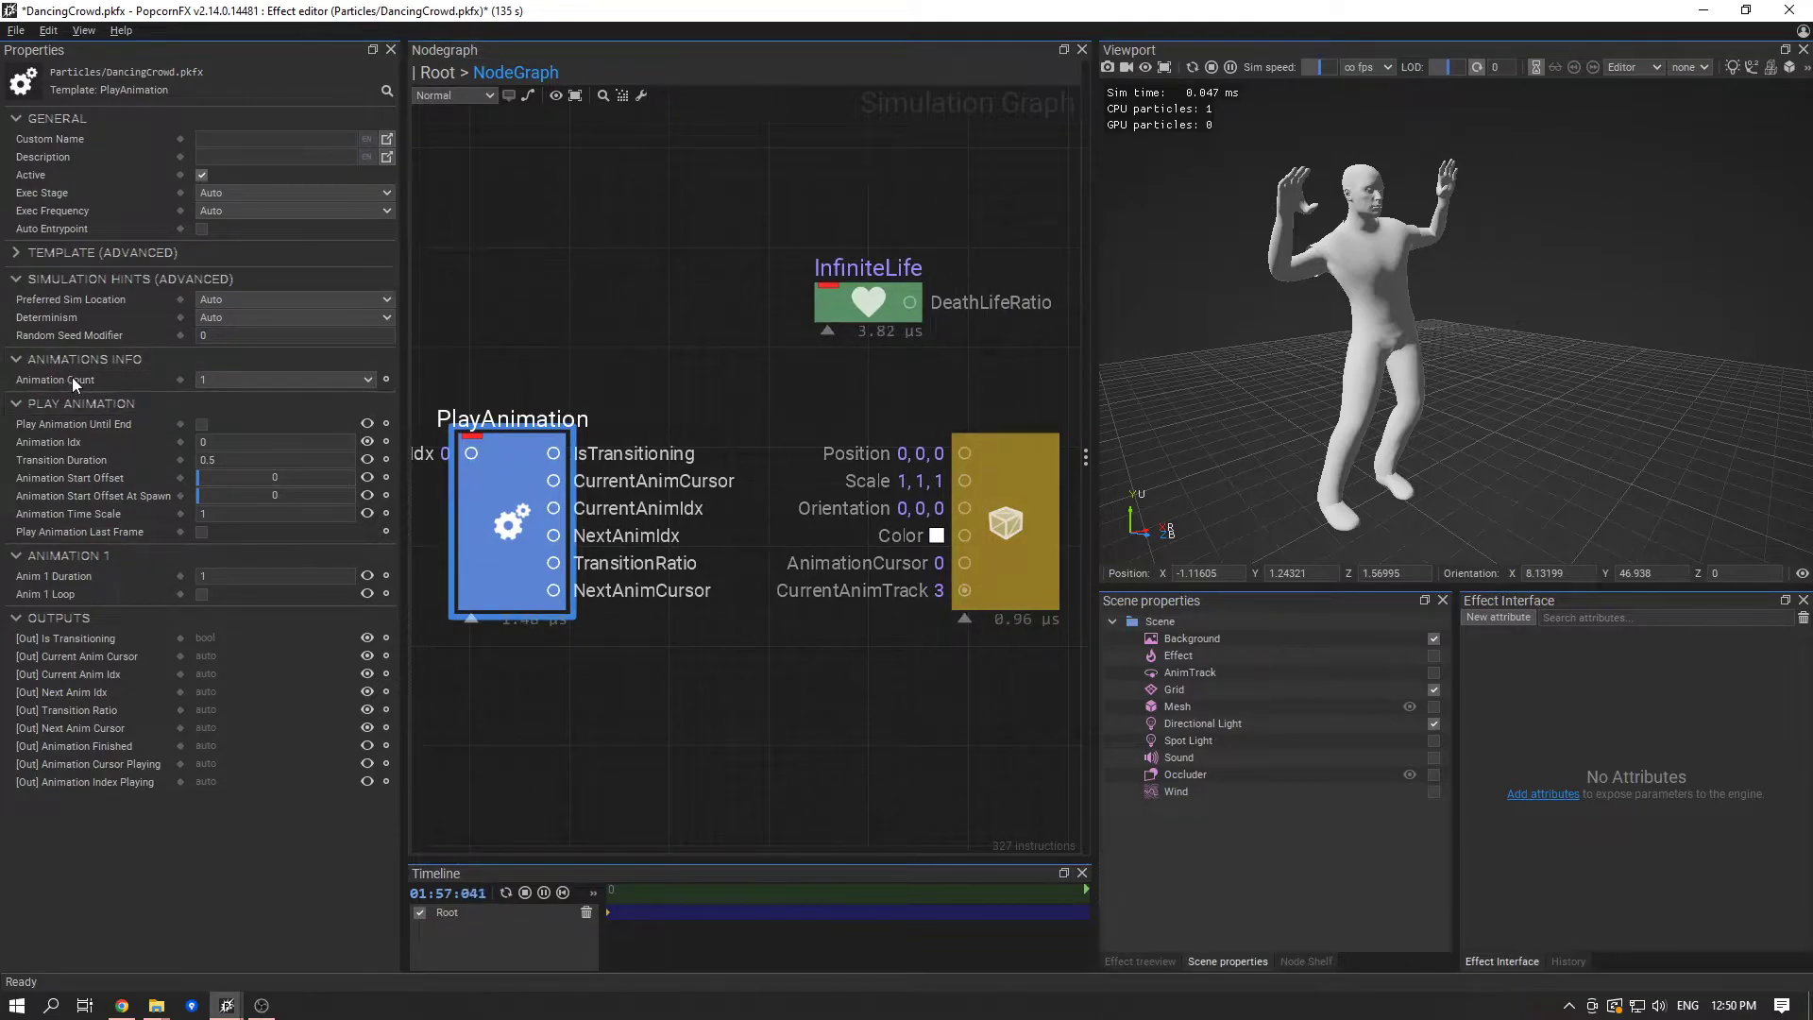
pyautogui.click(981, 571)
pyautogui.scroll(-3, 253, 739)
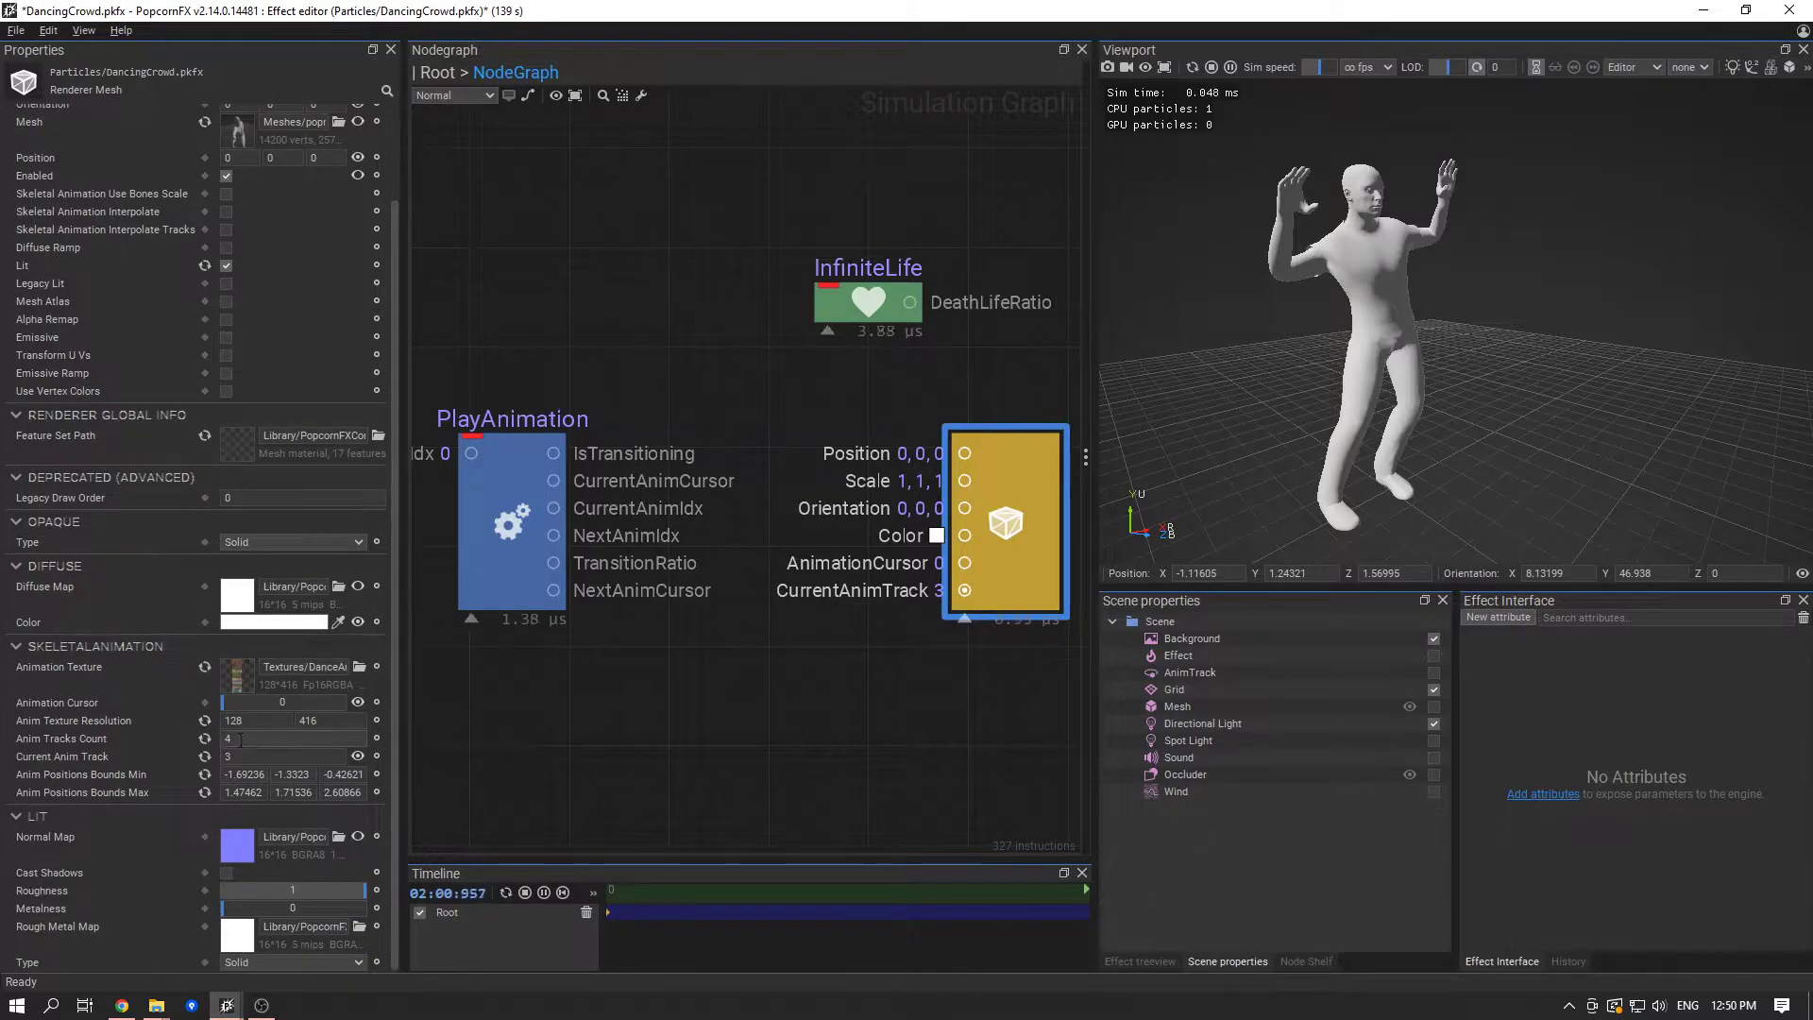
pyautogui.click(472, 558)
pyautogui.click(208, 380)
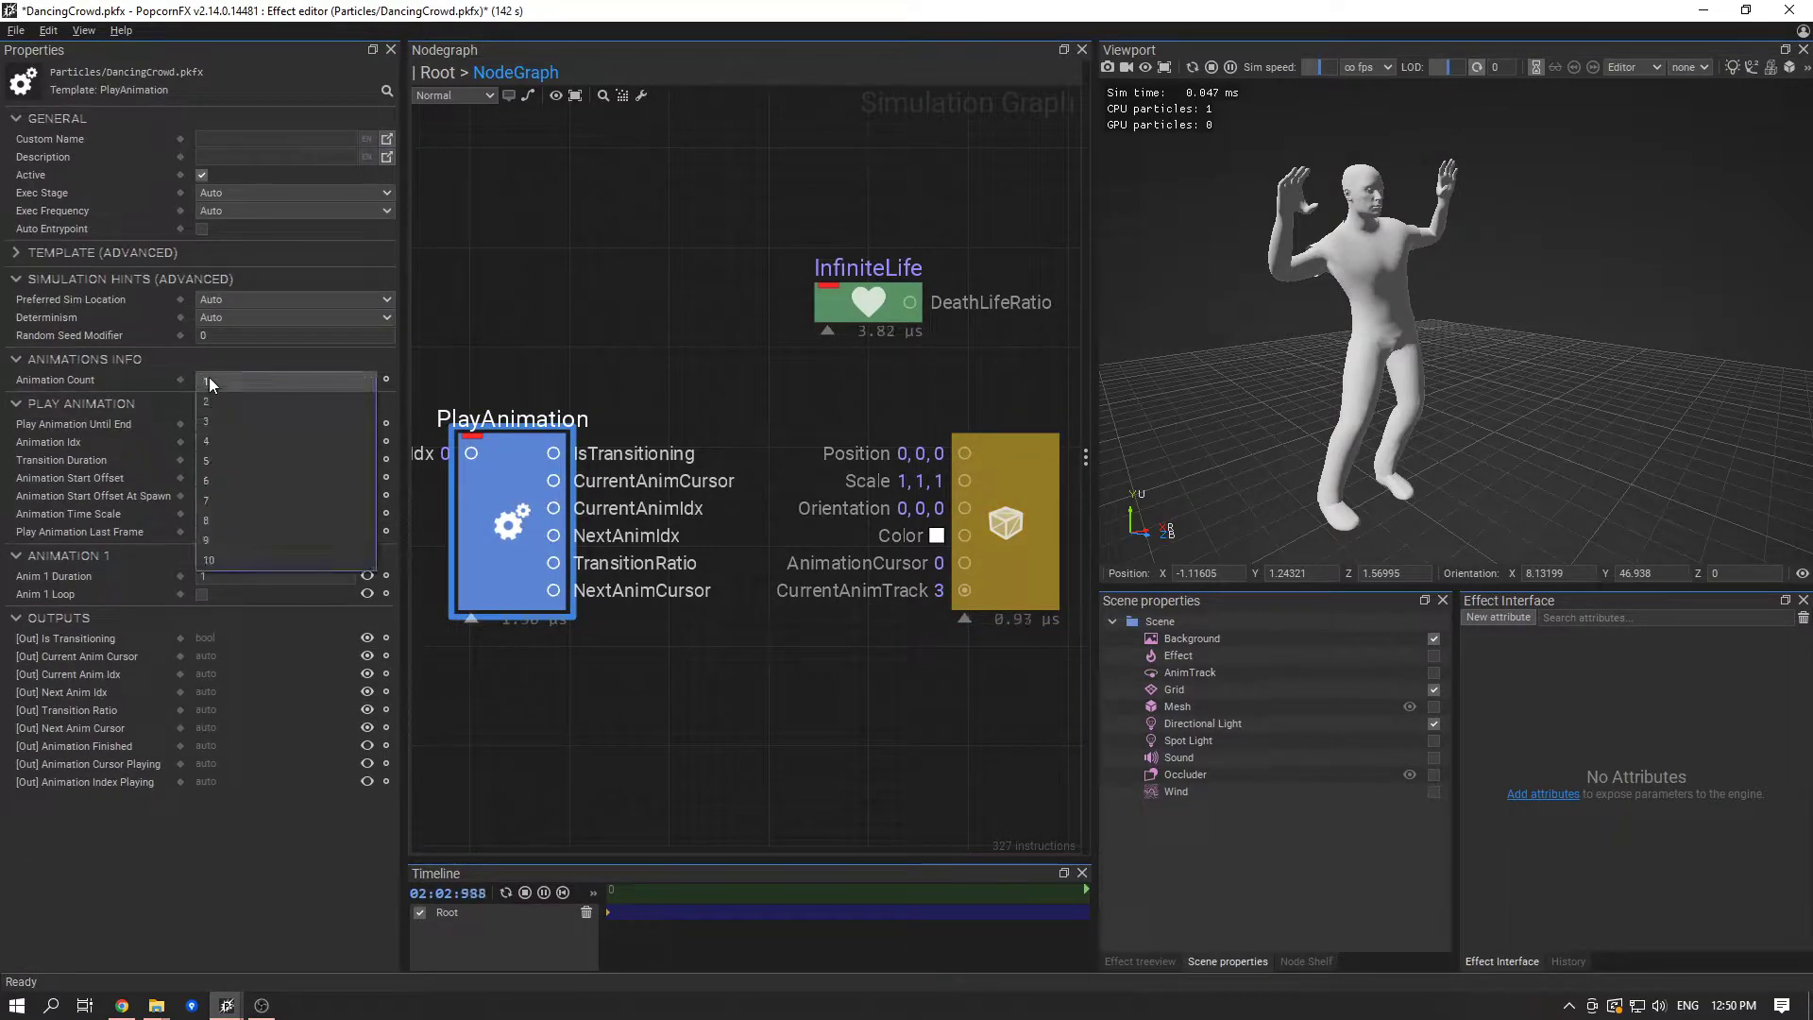
pyautogui.click(236, 443)
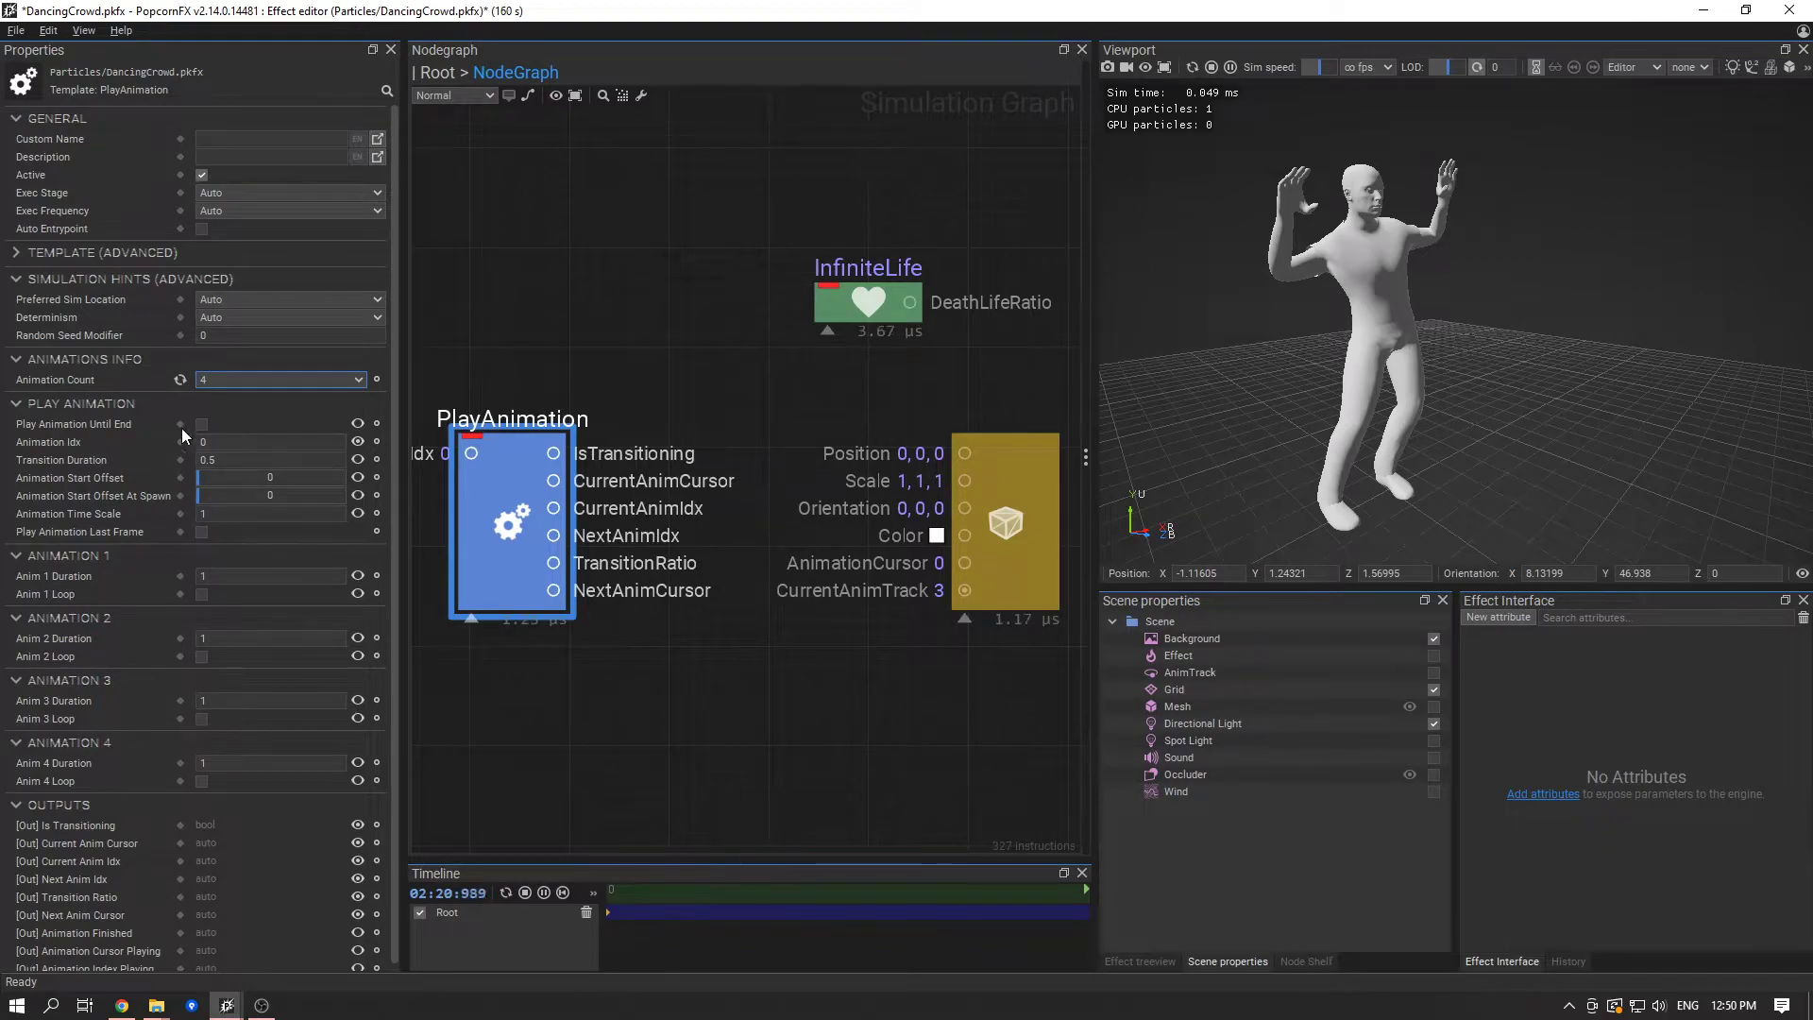
# - Collapse the Simulation Hints, Animations Info and Play Animation property sections of the PlayAnimation node, keeping Animation 1 expanded
pyautogui.scroll(-1, 360, 517)
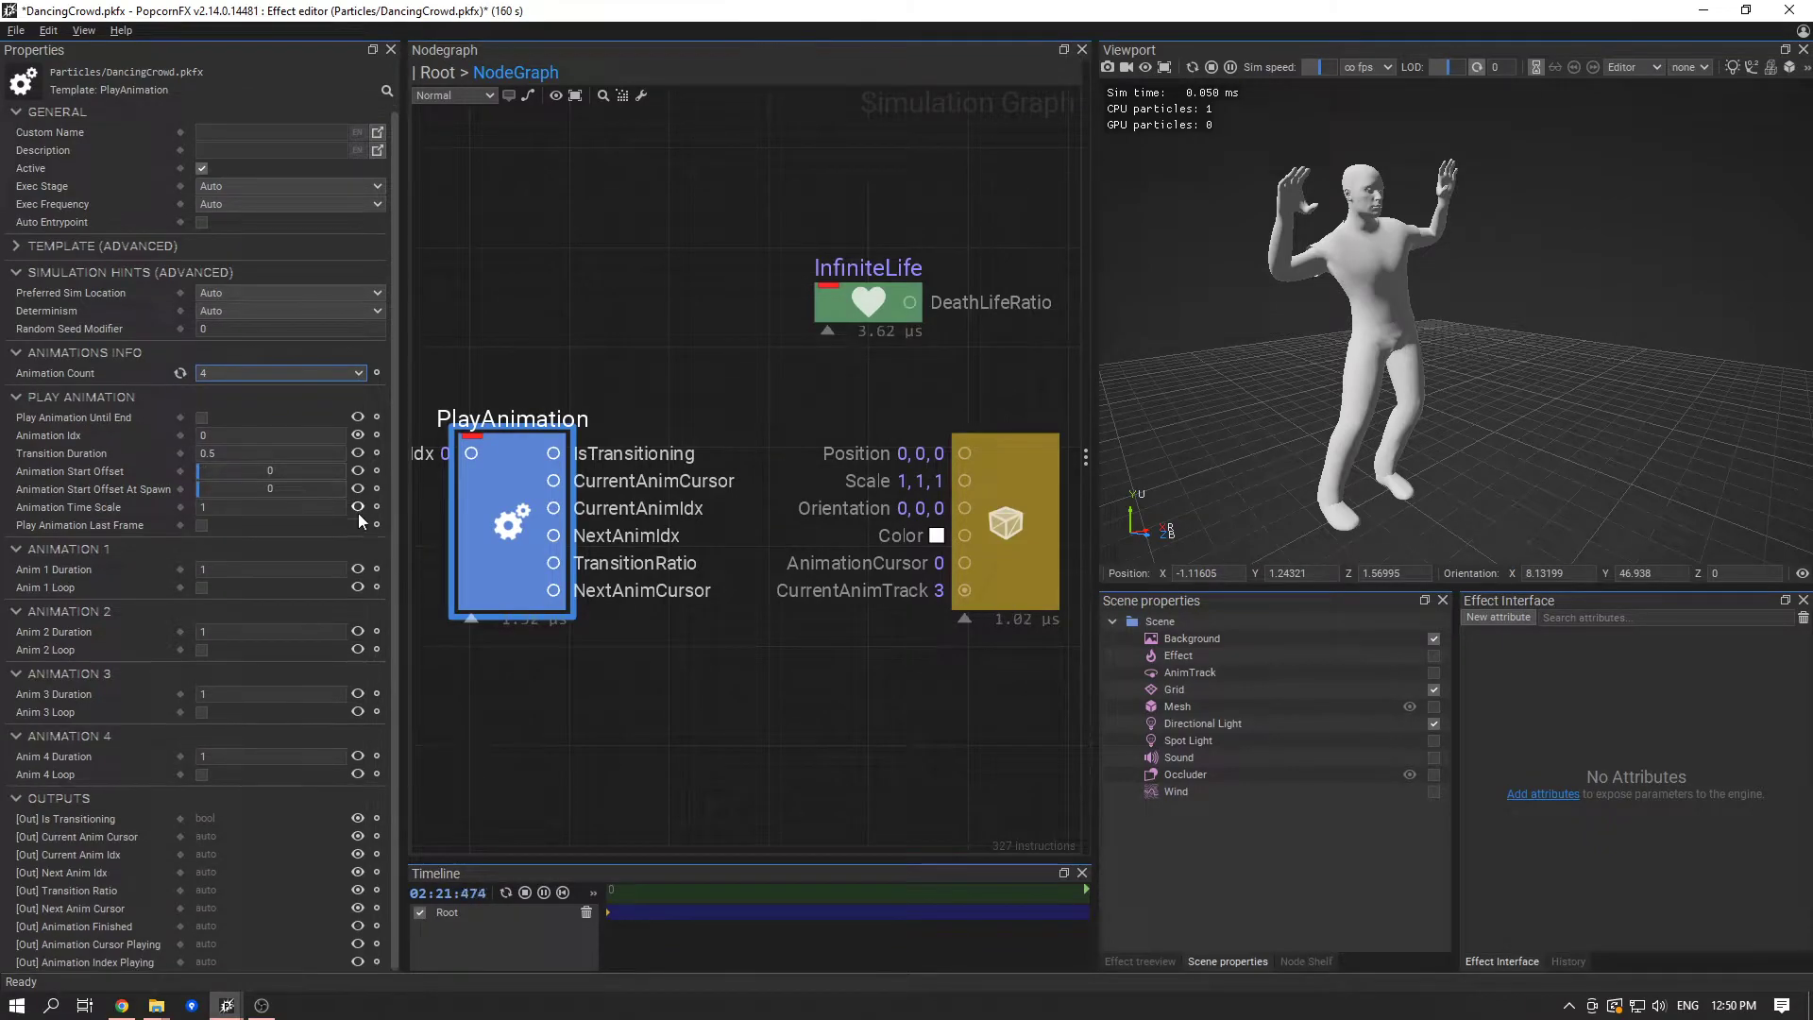
pyautogui.click(61, 548)
pyautogui.click(53, 581)
pyautogui.click(49, 604)
pyautogui.click(74, 634)
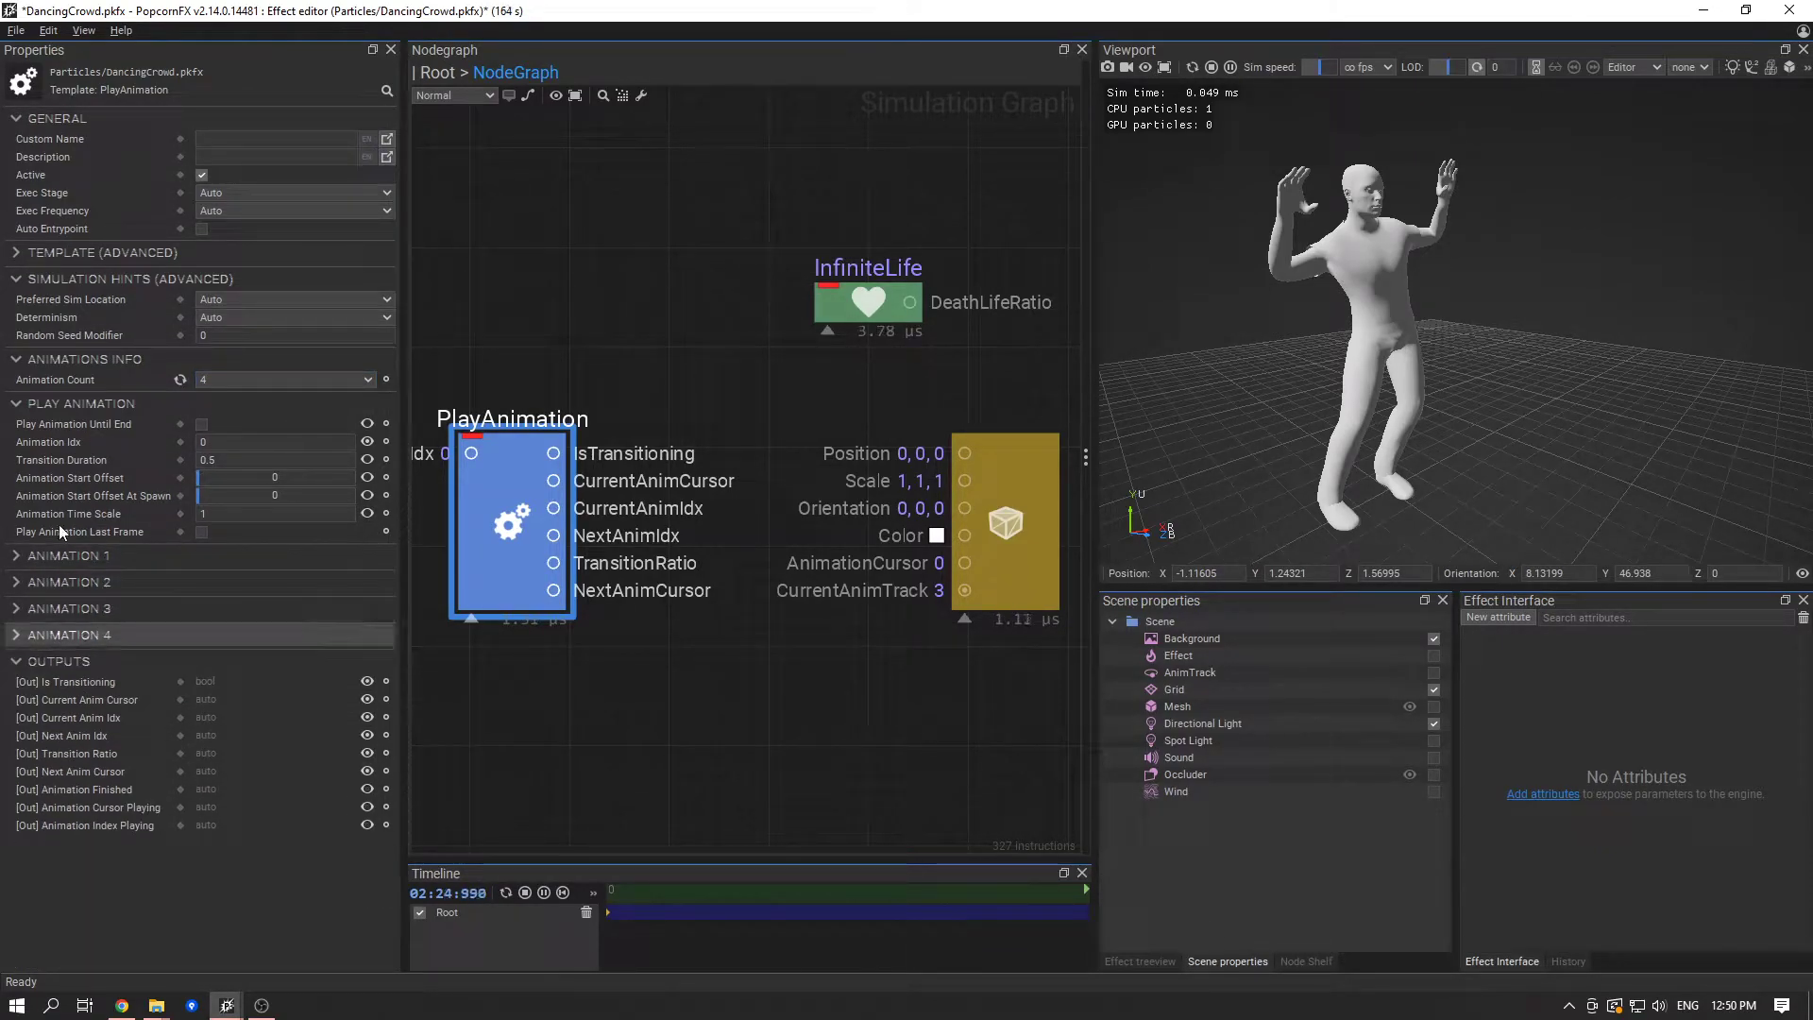
pyautogui.click(81, 560)
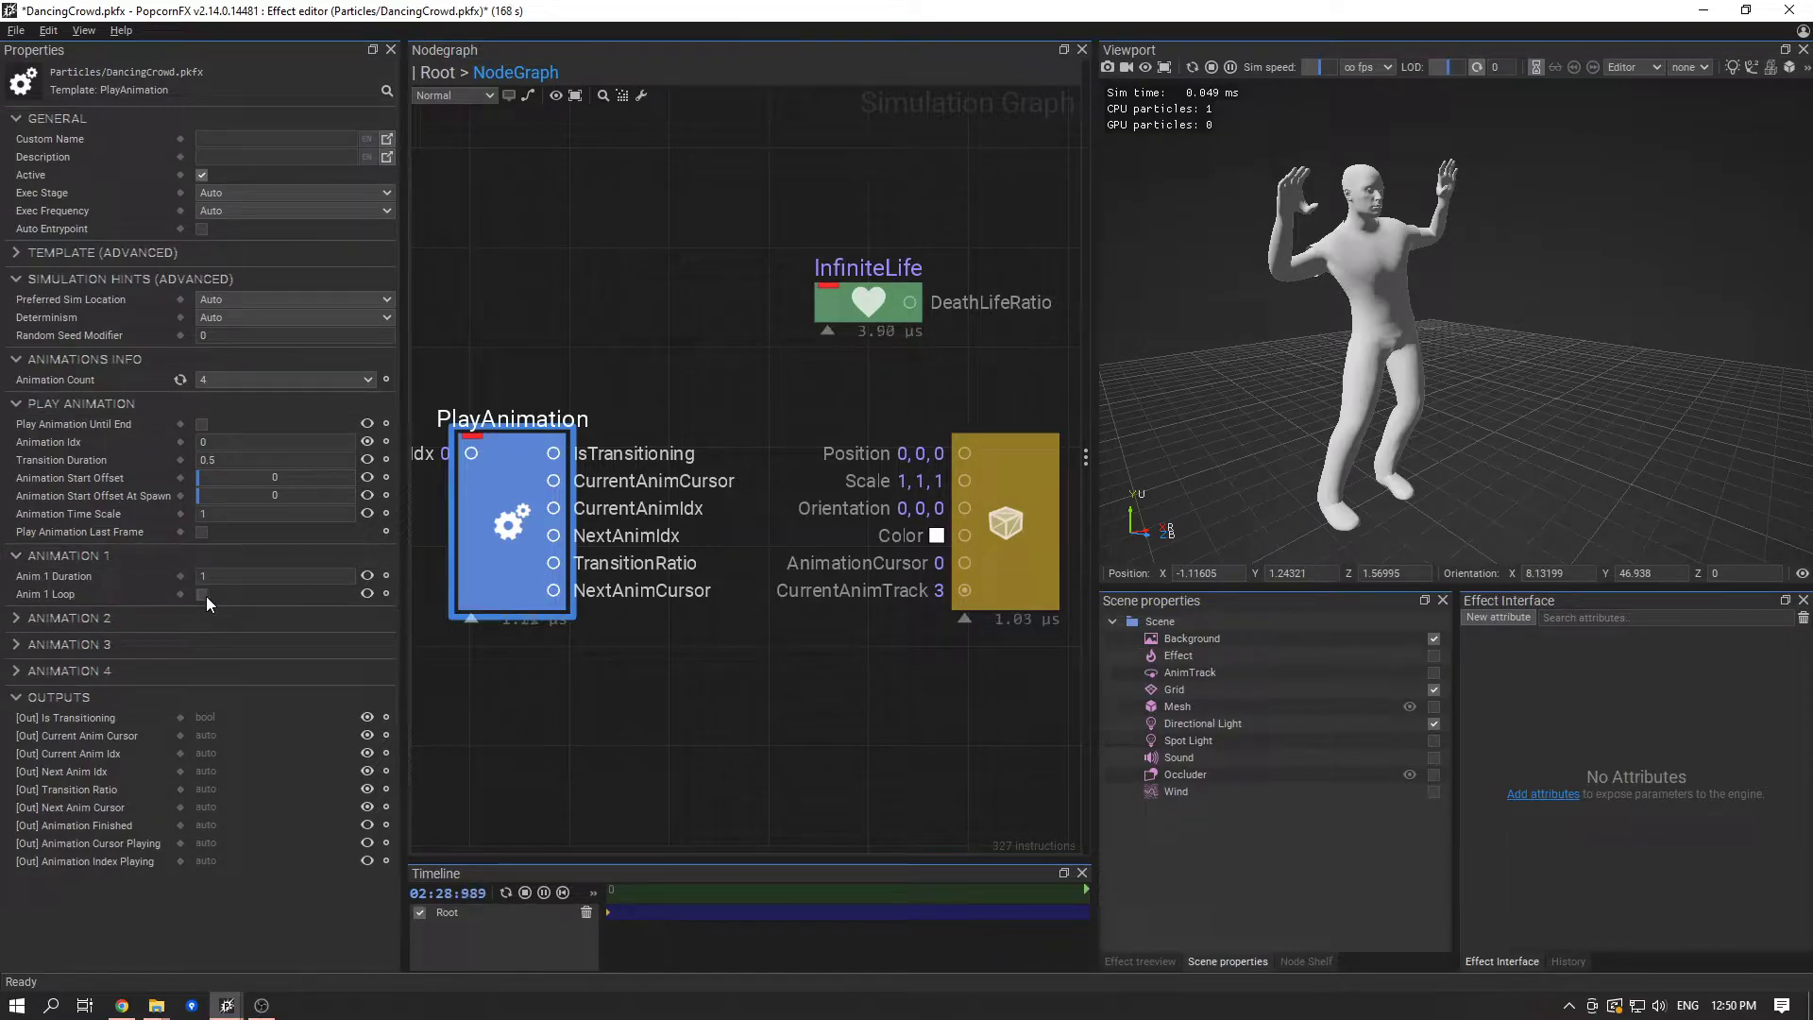
pyautogui.click(133, 404)
pyautogui.click(111, 359)
pyautogui.click(113, 278)
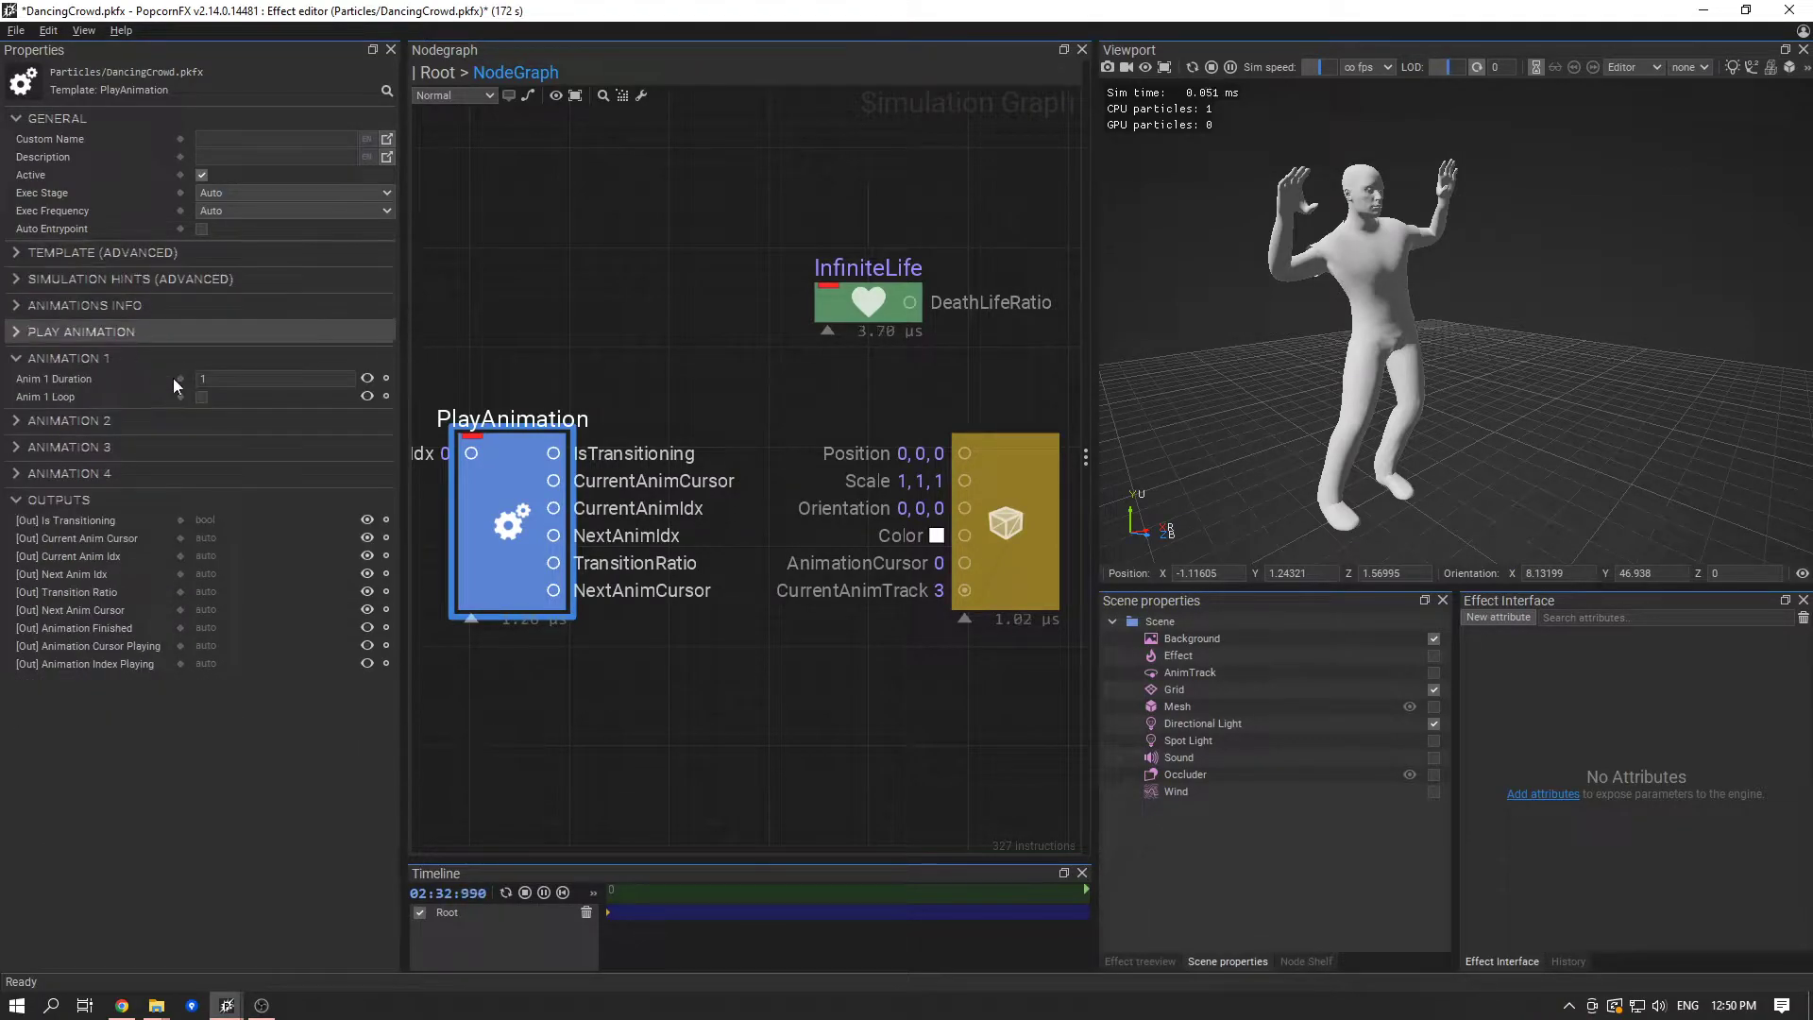
# - Expand the Animation 2, 3 and 4 sections and enable looping for all four animations
pyautogui.click(132, 421)
pyautogui.click(87, 481)
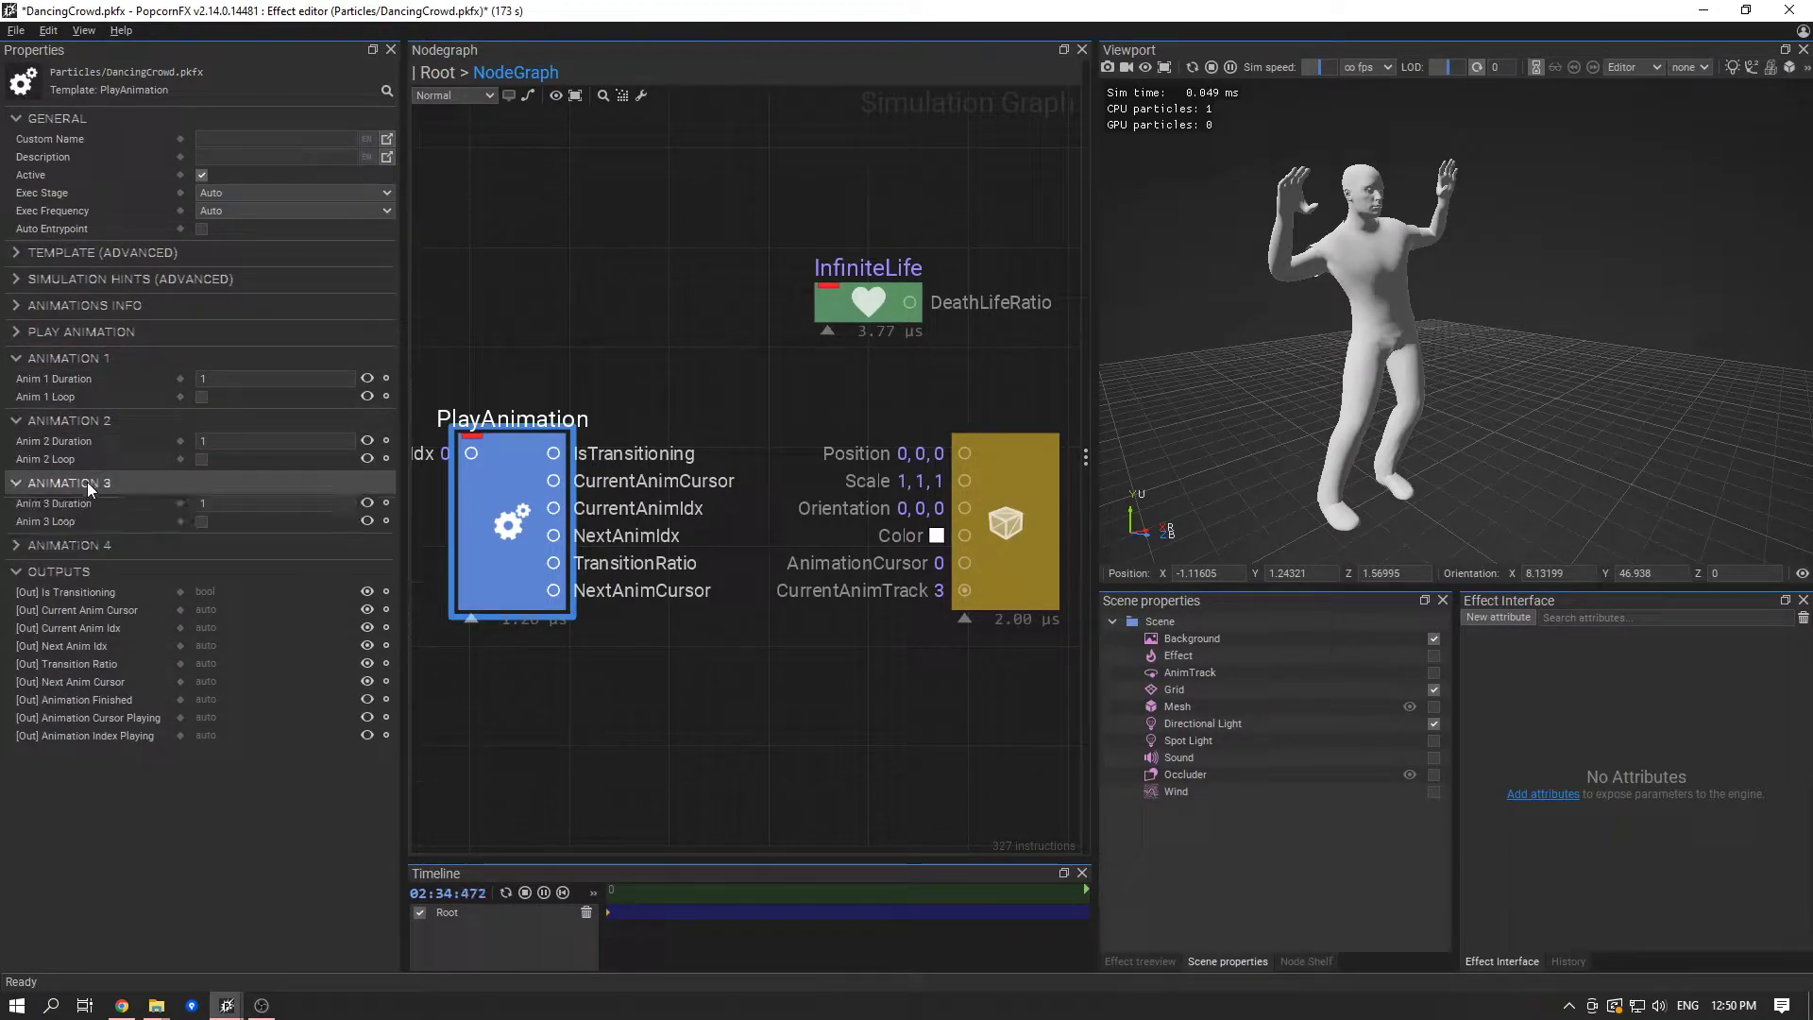
pyautogui.click(94, 544)
pyautogui.click(201, 584)
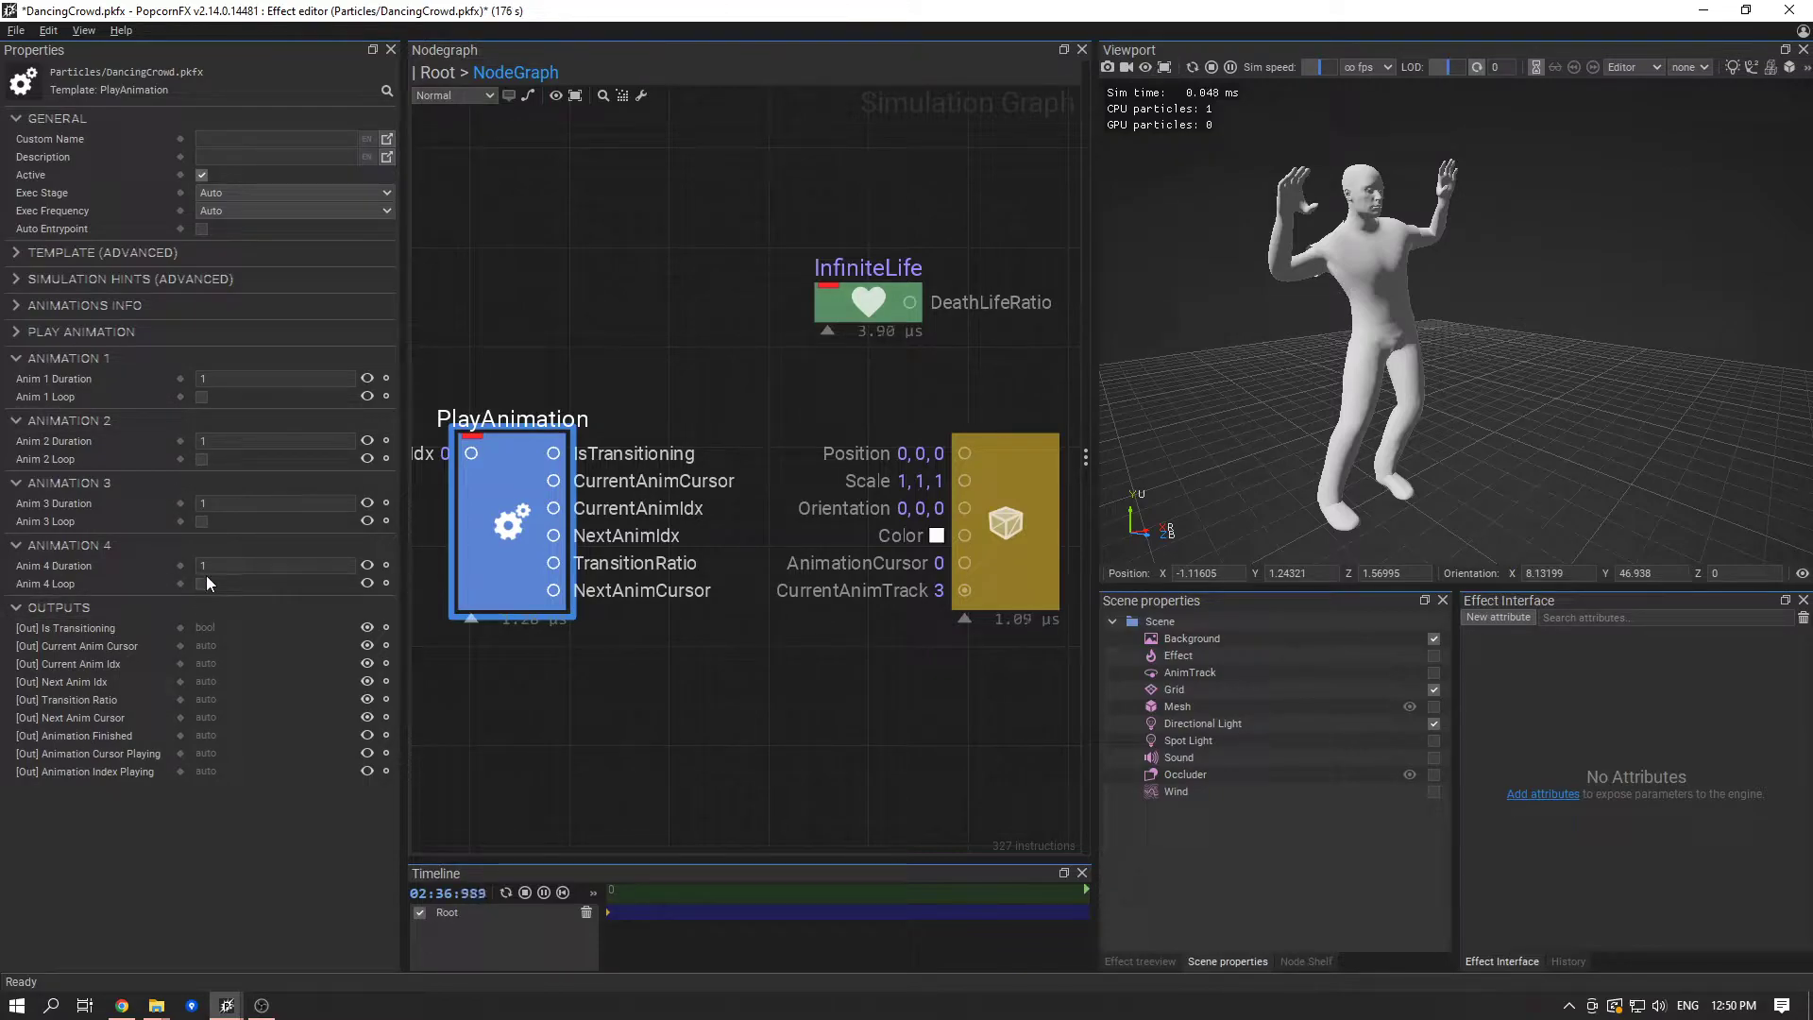
pyautogui.click(203, 522)
pyautogui.click(200, 397)
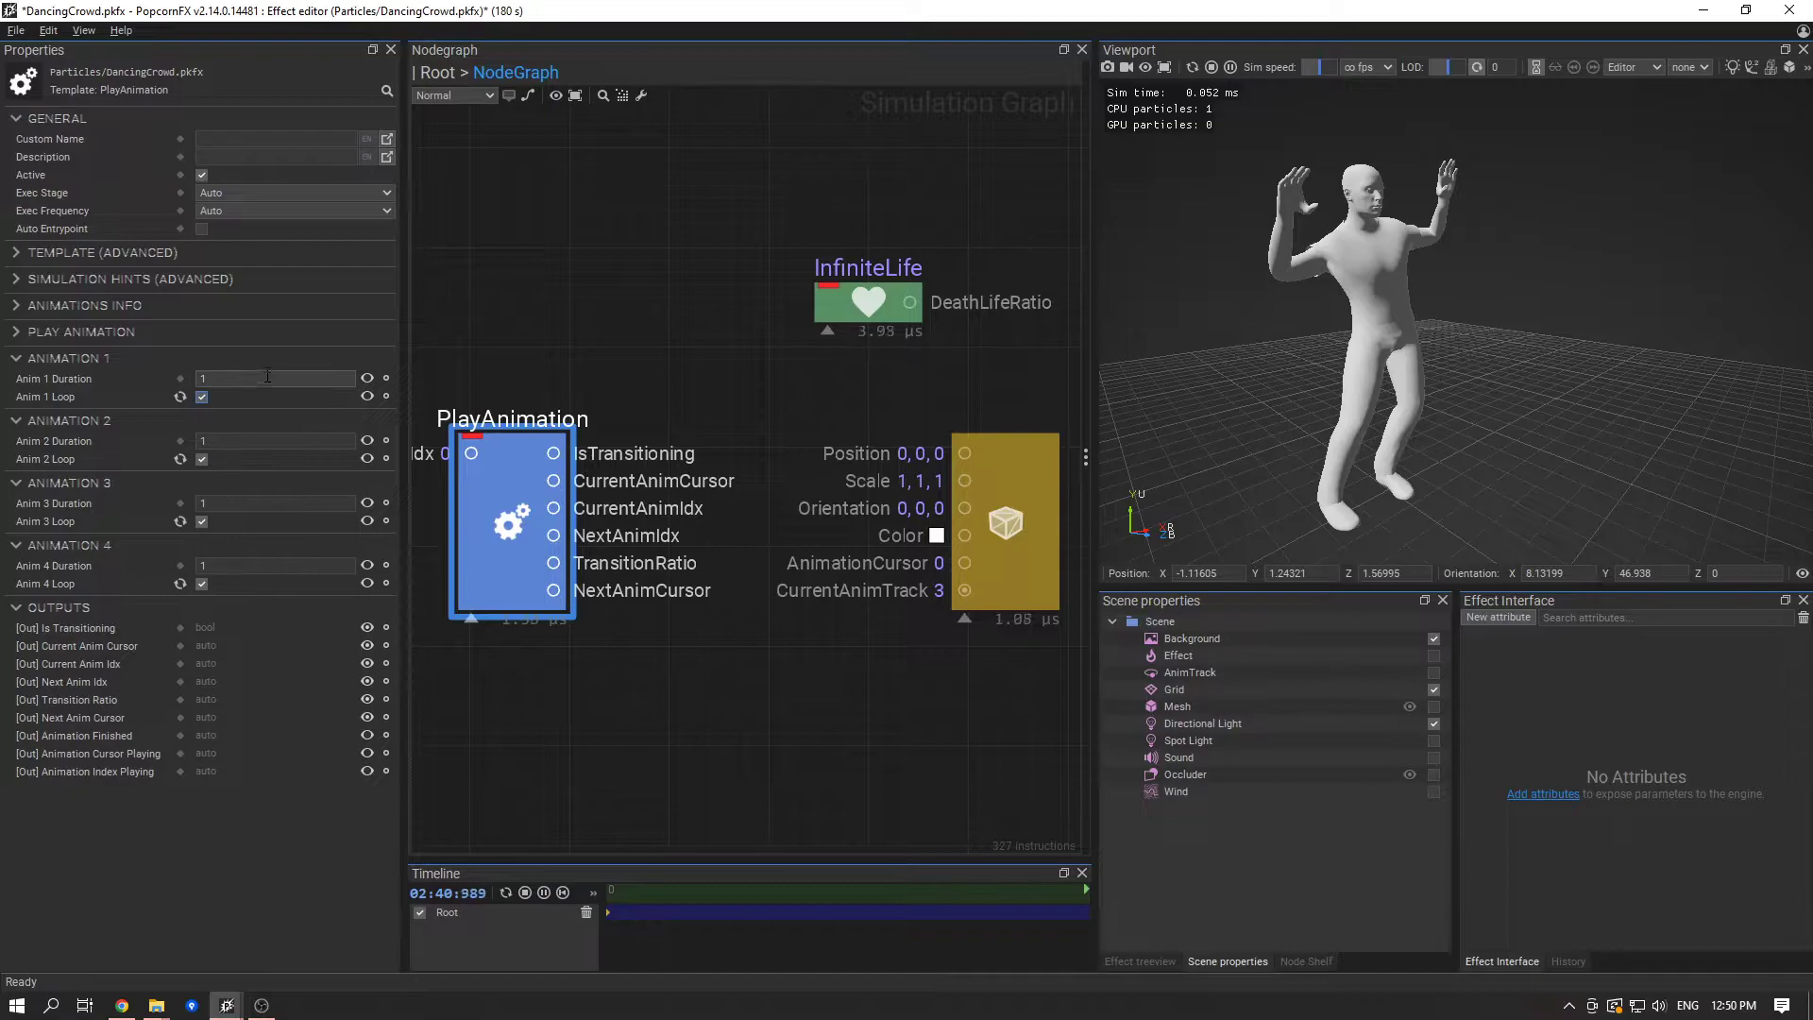
# - Place the effect editor beside the content browser and look up the animation lengths of the dance meshes in the popman folder
pyautogui.click(542, 309)
pyautogui.click(506, 474)
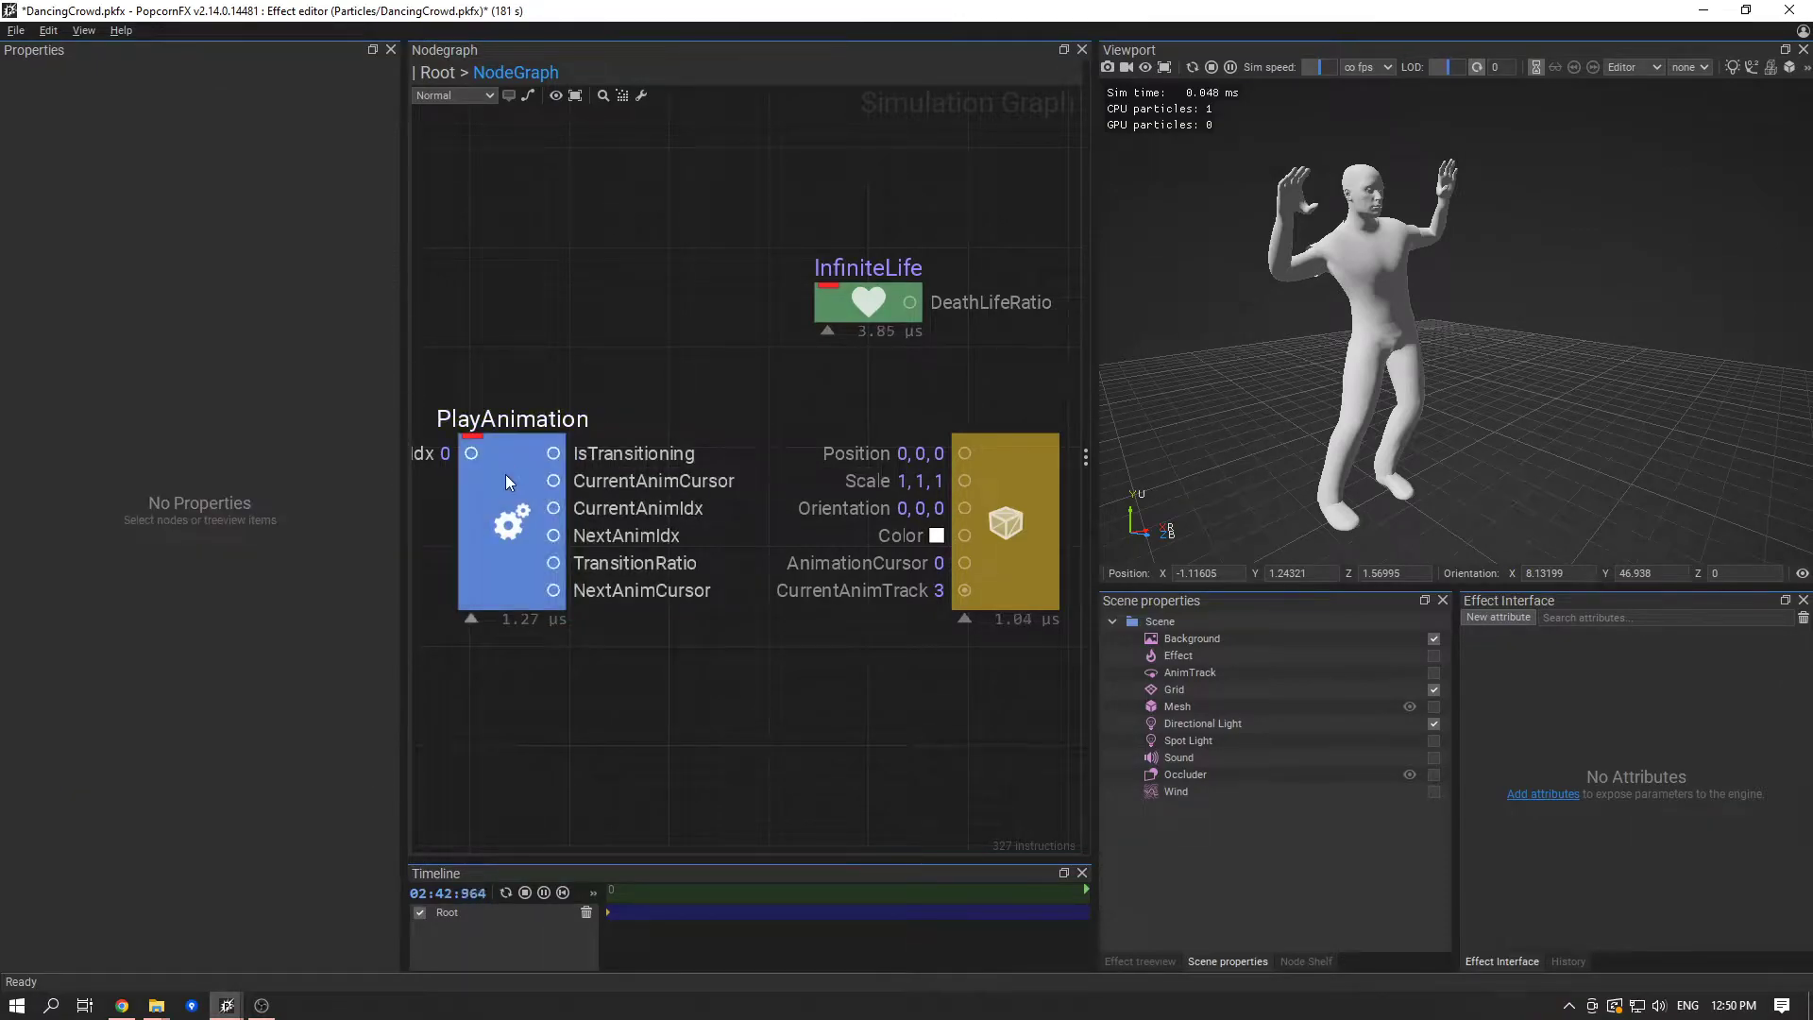
pyautogui.moveTo(665, 13); pyautogui.dragTo(1, 255)
pyautogui.click(1107, 244)
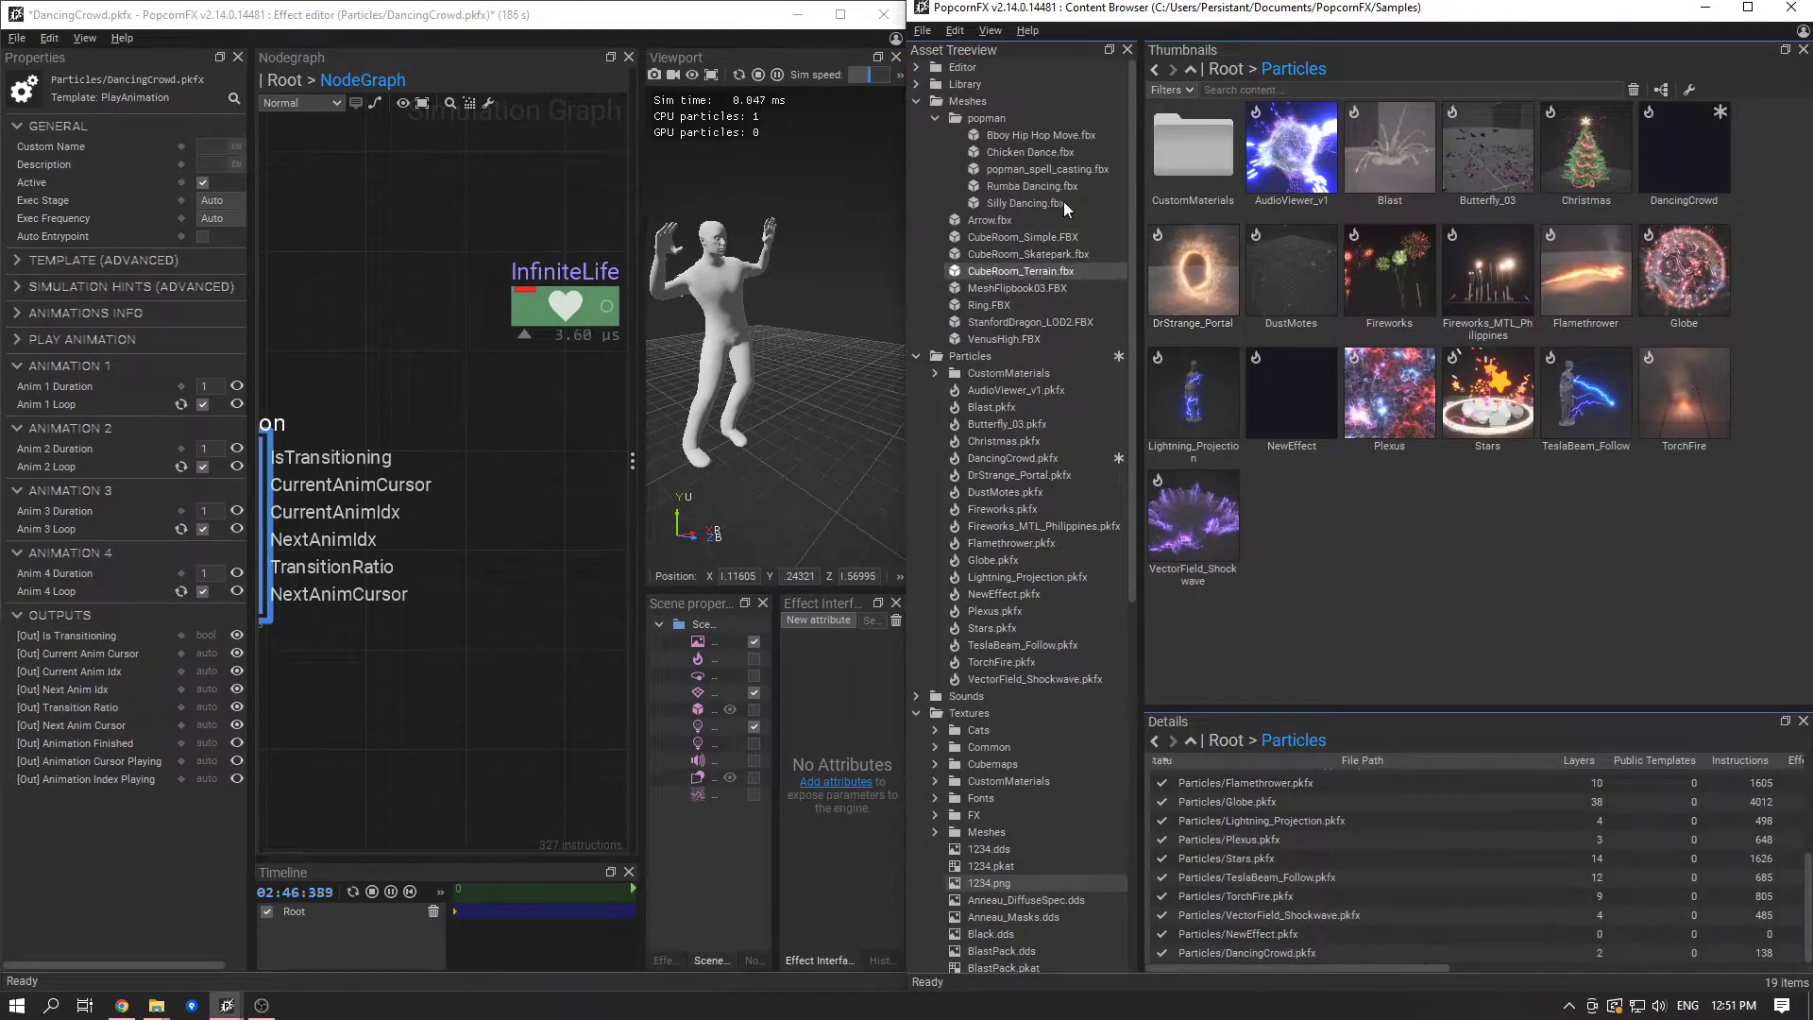
pyautogui.moveTo(1070, 136)
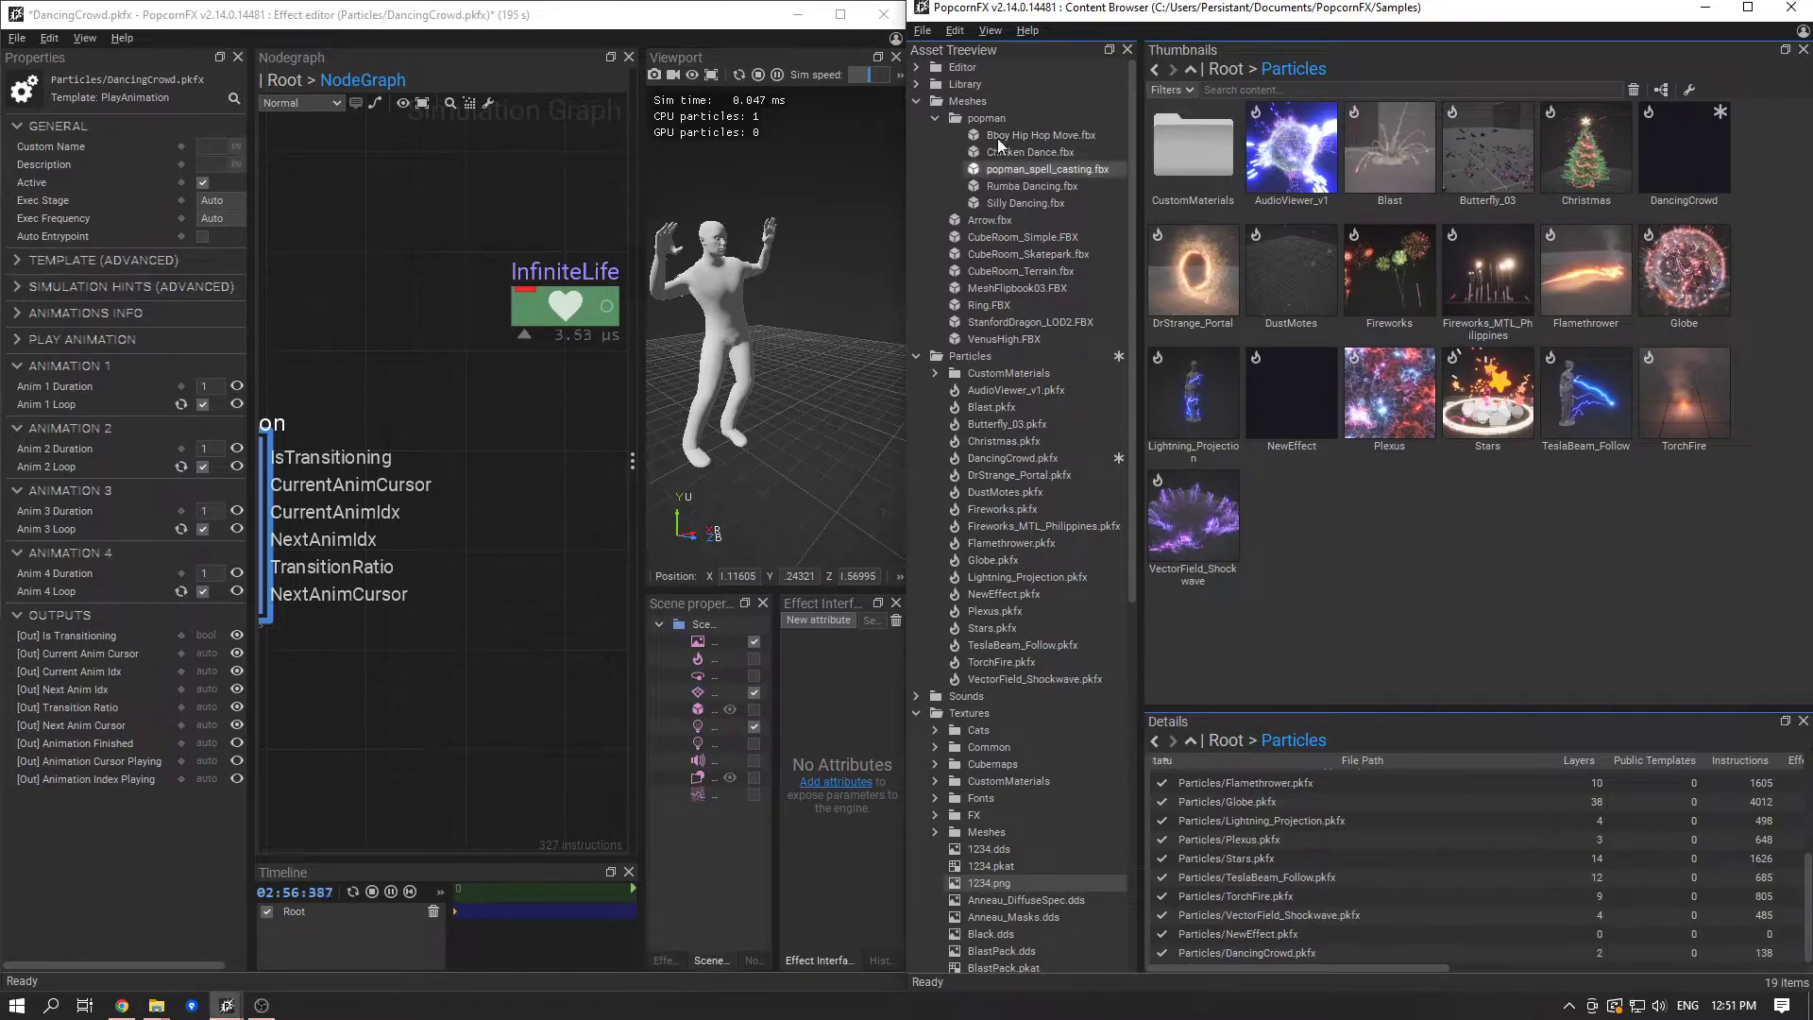
pyautogui.moveTo(1000, 136)
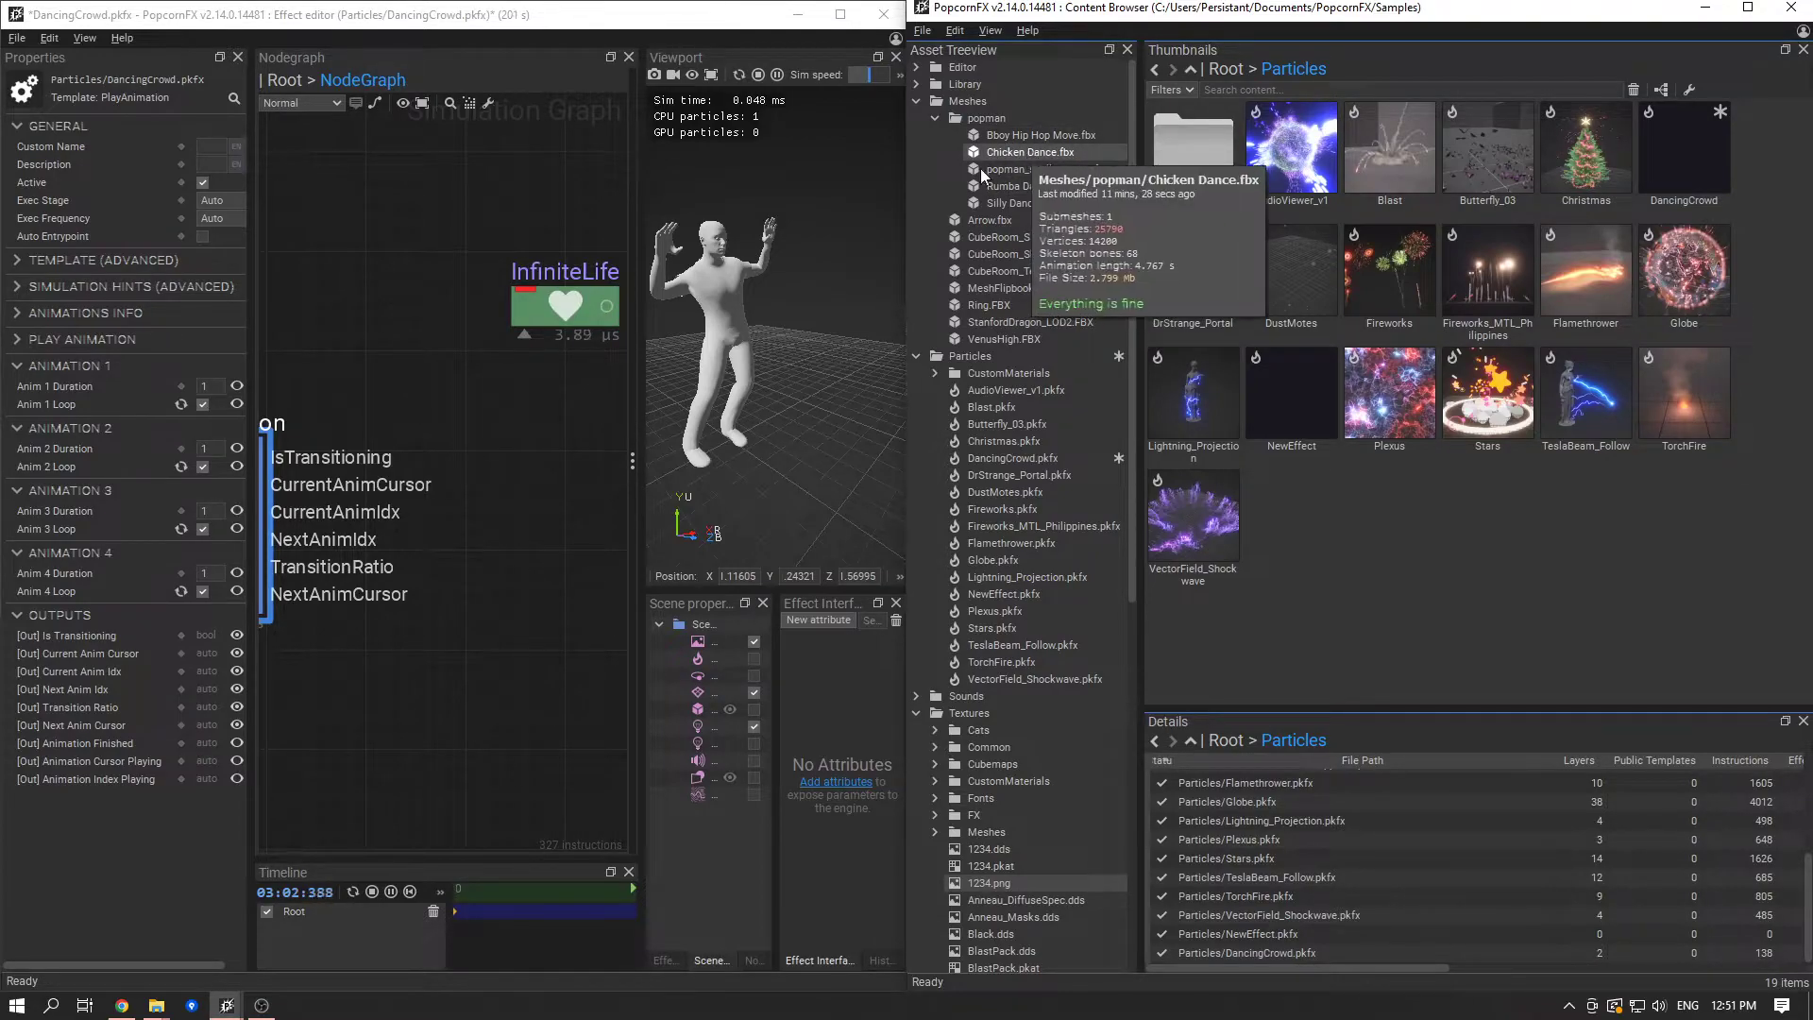
pyautogui.moveTo(997, 197)
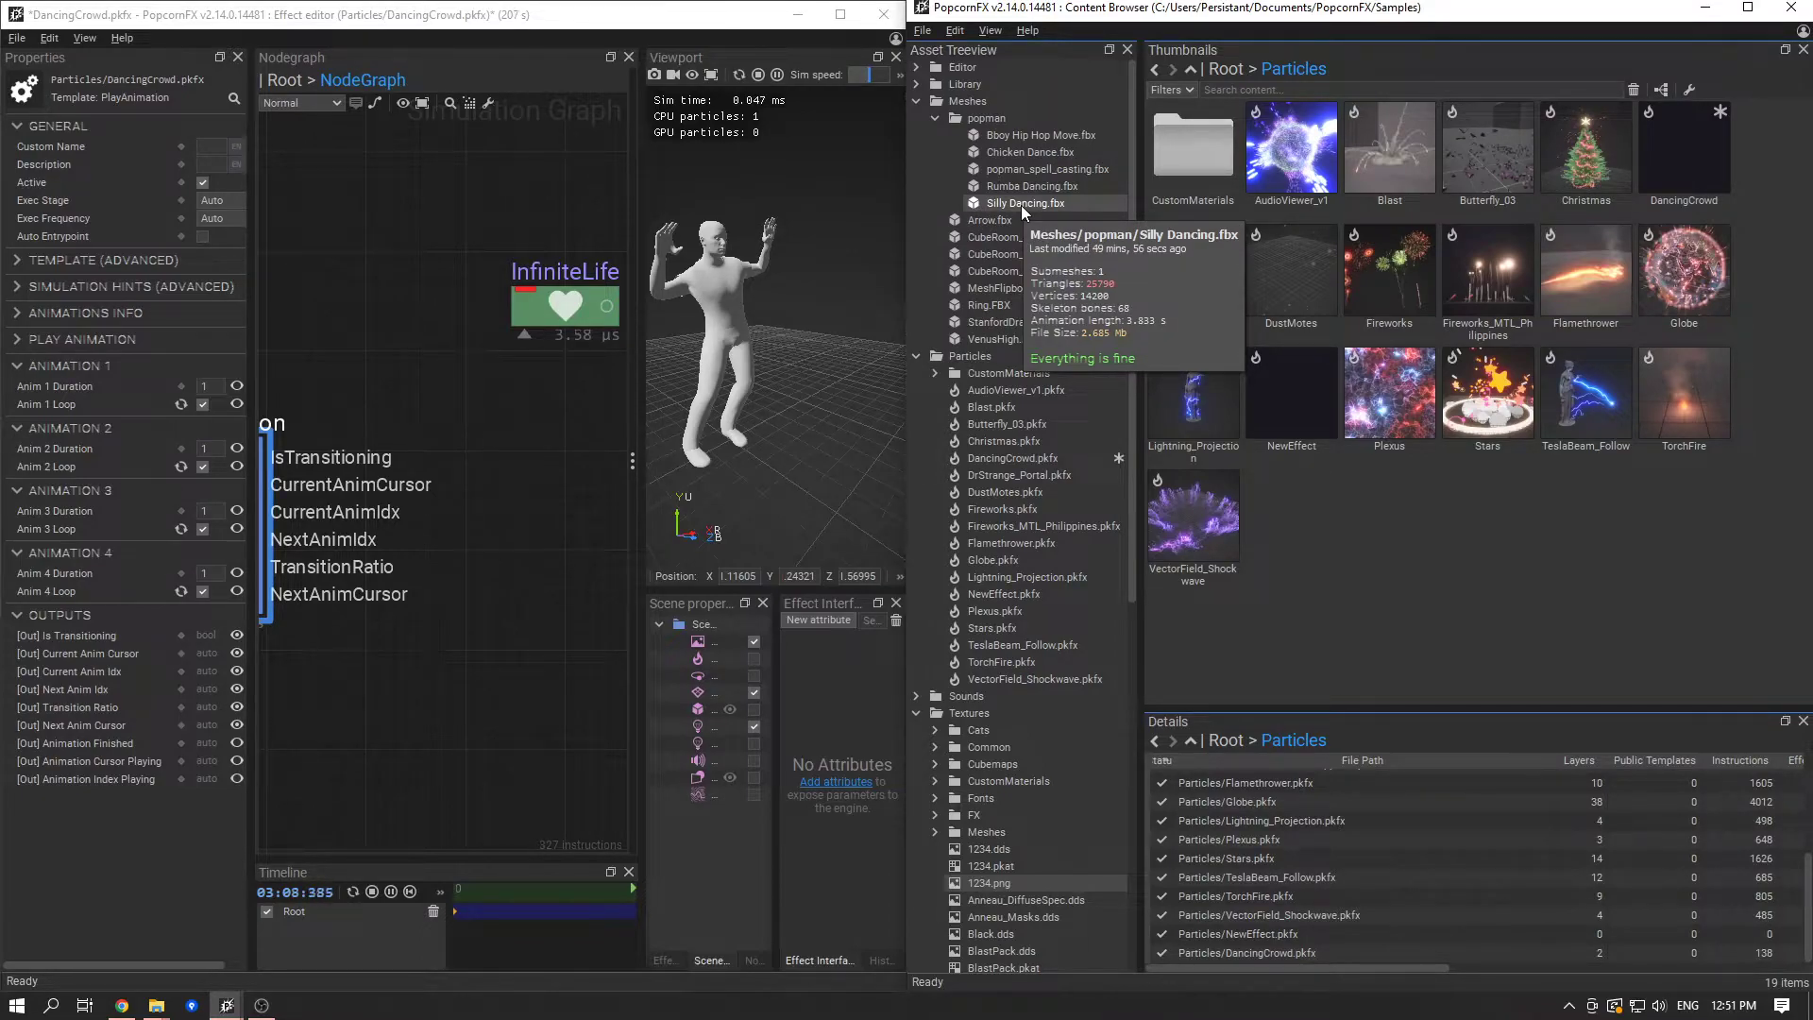
# - Set the PlayAnimation node's Anim 1 Duration to 2.2, Anim 2 Duration to 2.3 and Anim 3 Duration to 3.8
pyautogui.click(209, 386)
pyautogui.write('2.2')
pyautogui.press('Return')
pyautogui.press('Tab')
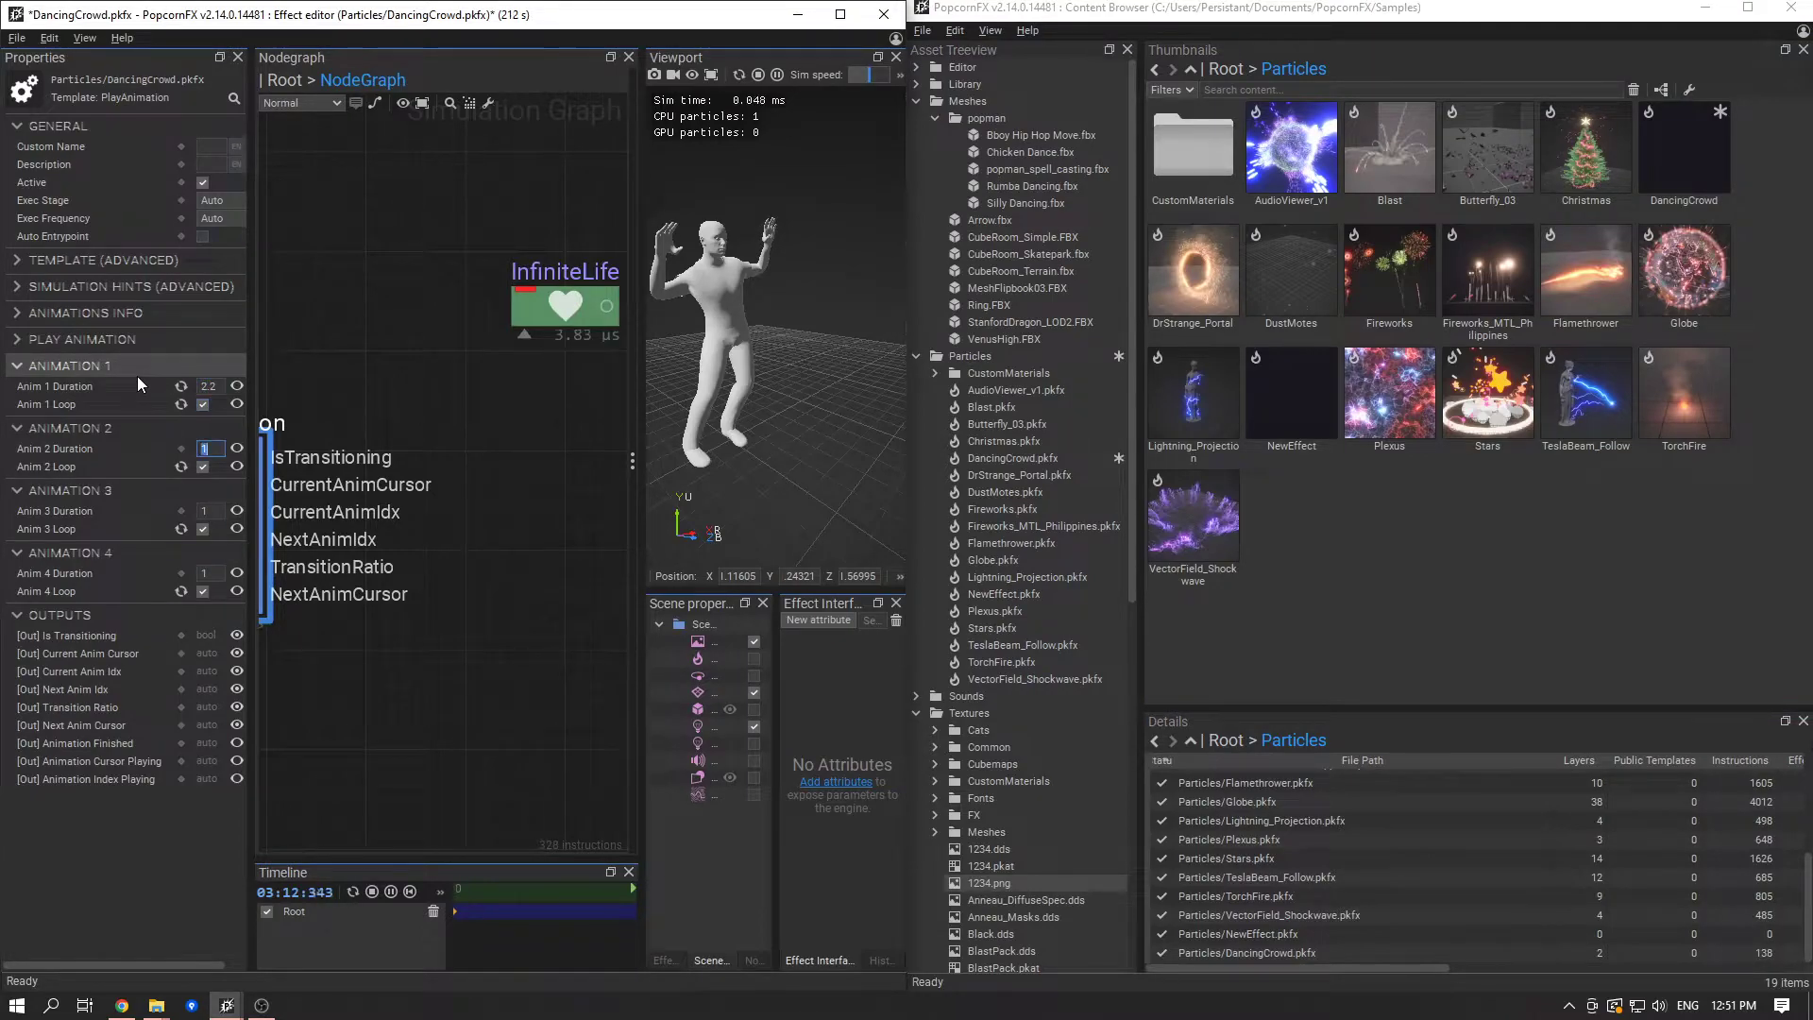
pyautogui.write('2.3')
pyautogui.press('Tab')
pyautogui.write('3.8')
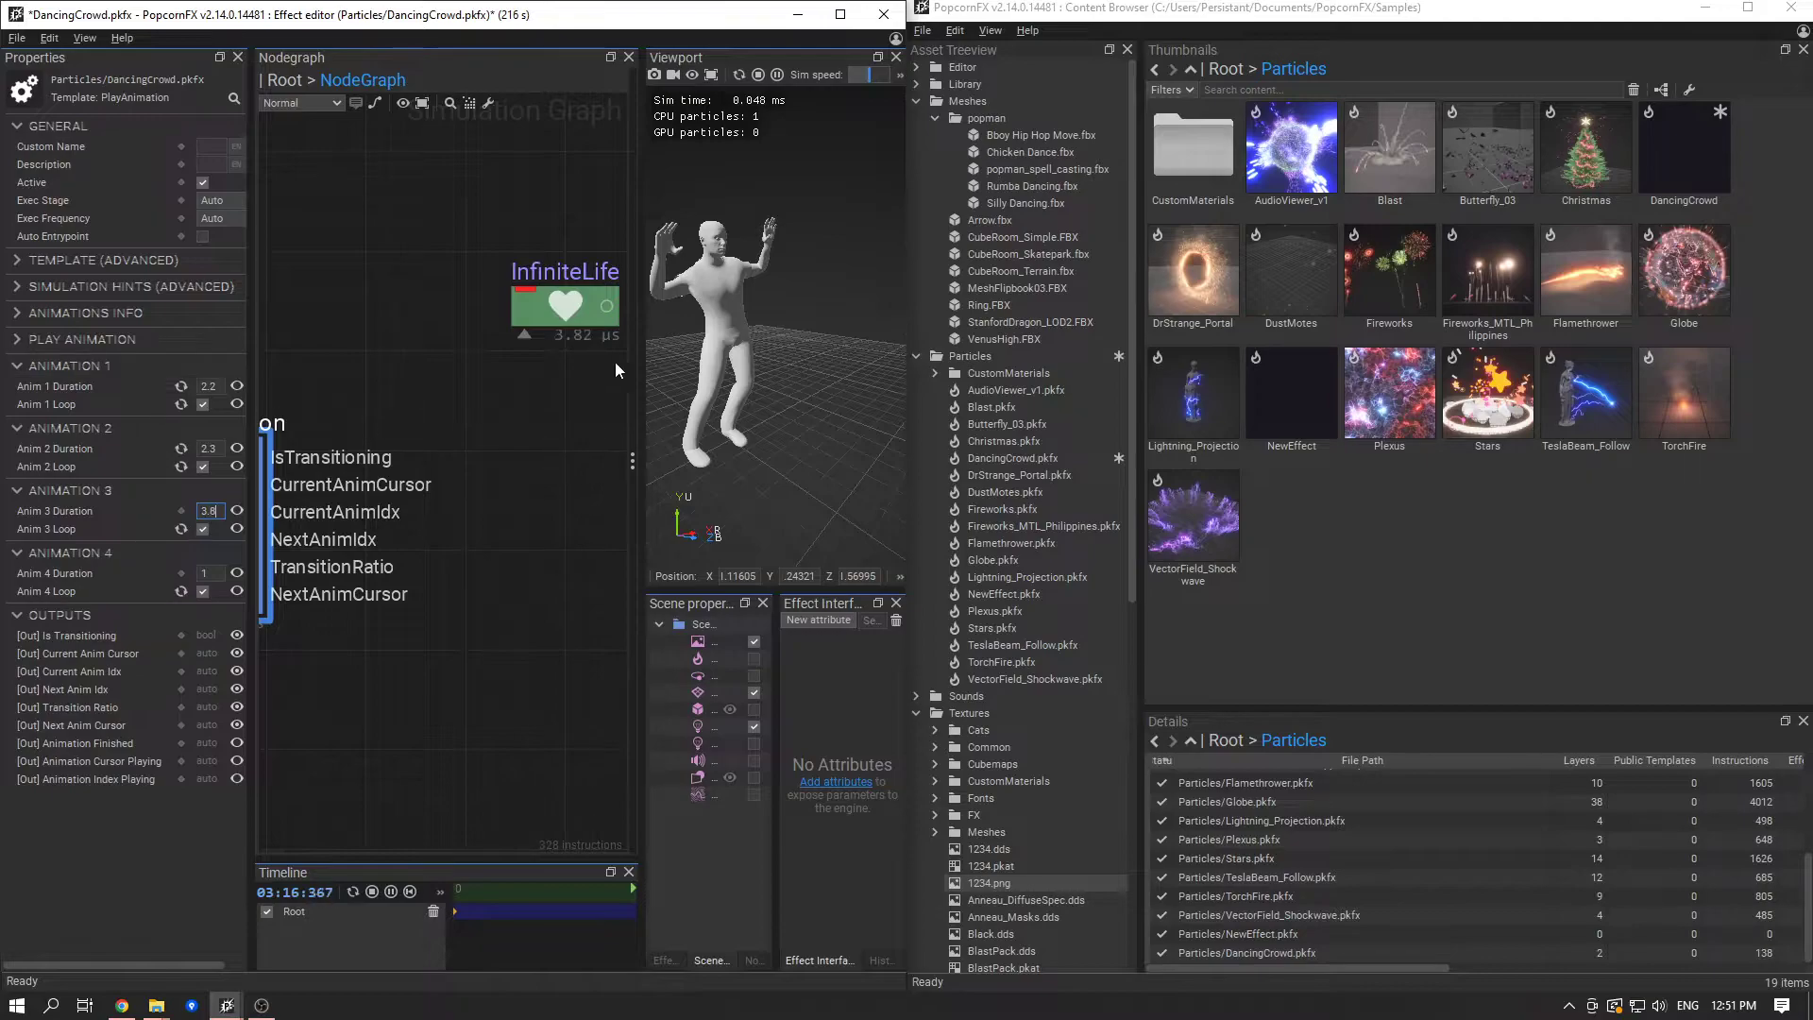
# - Look up the Chicken Dance mesh's animation length and set Anim 4 Duration to 4.7
pyautogui.click(1046, 154)
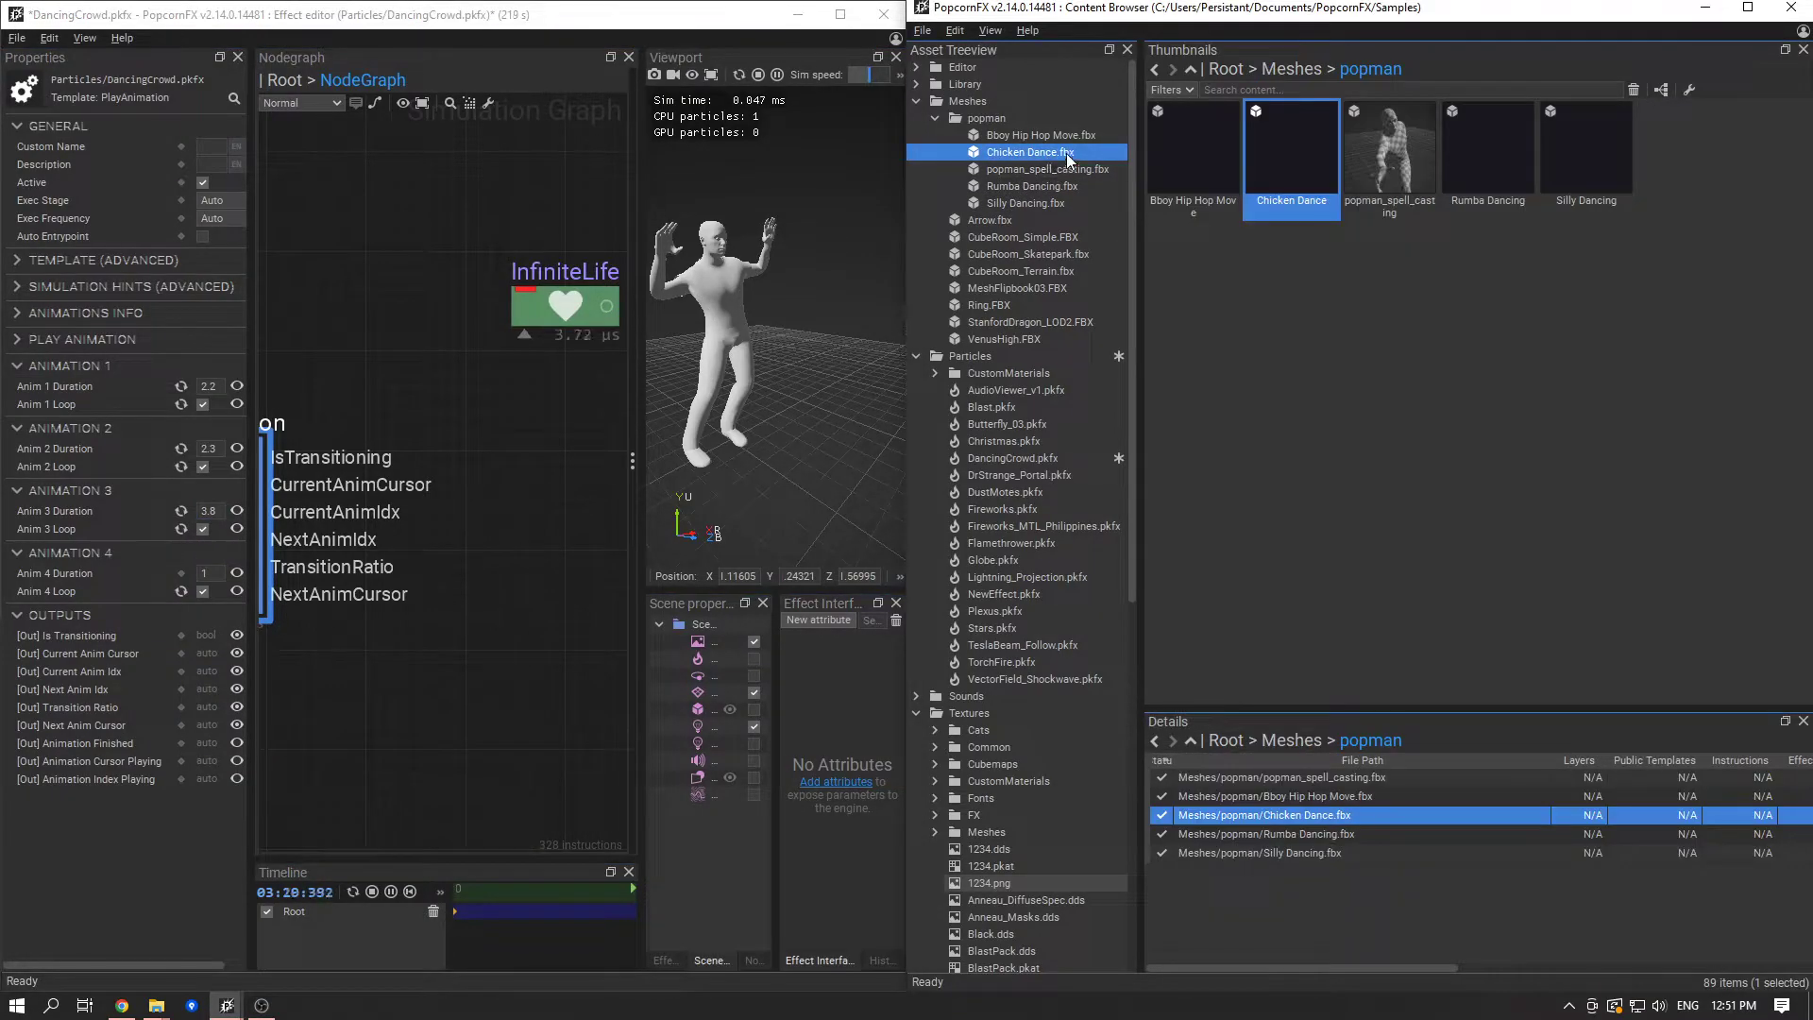
pyautogui.moveTo(1065, 152)
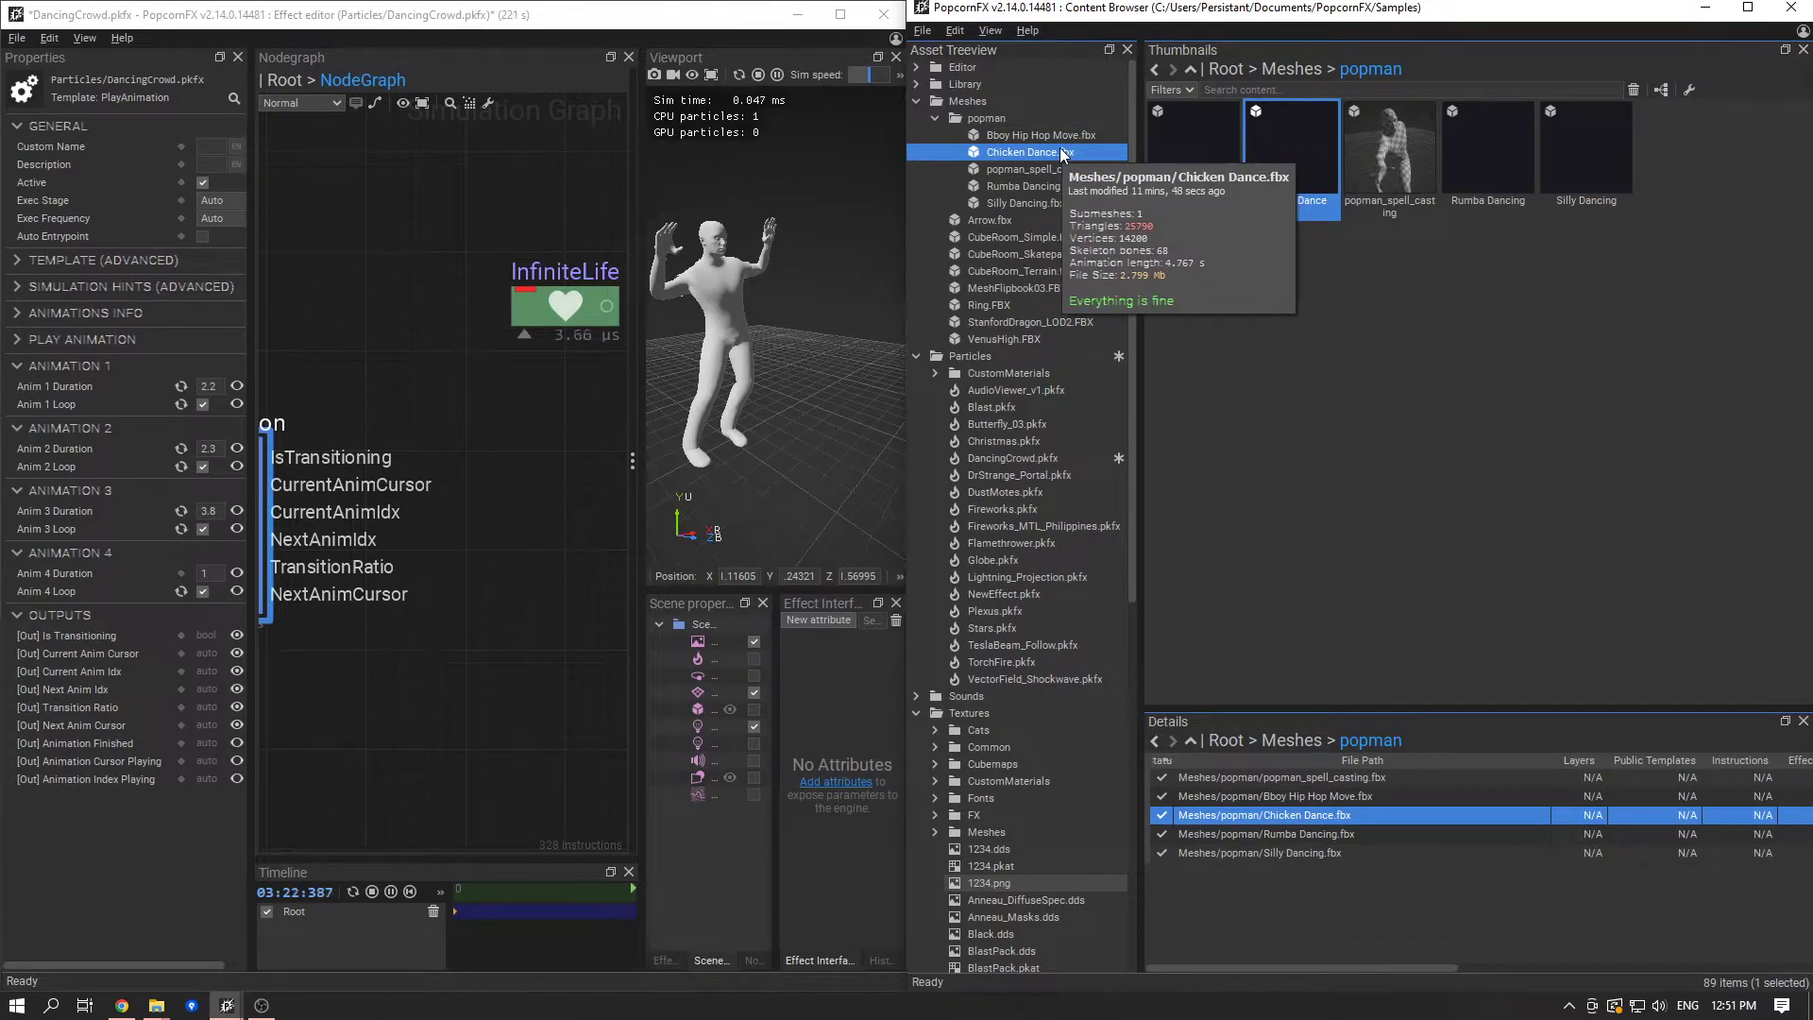
pyautogui.click(206, 573)
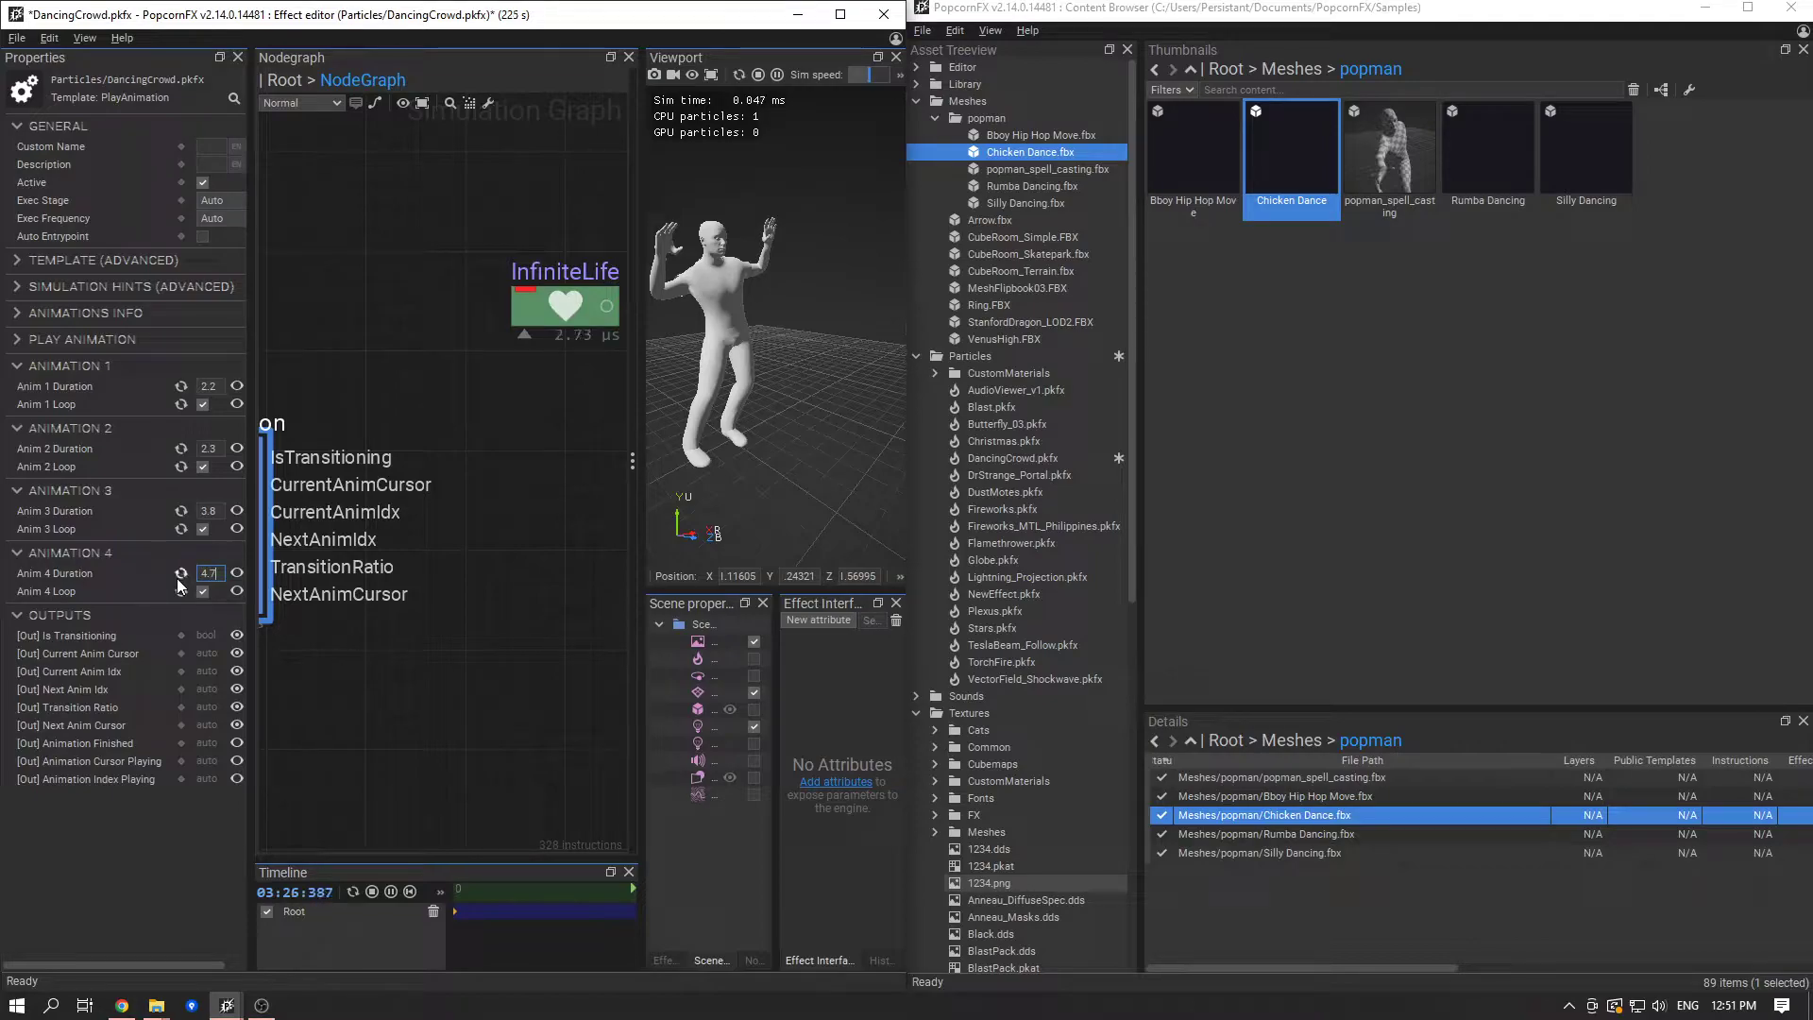
# - Compare the Rumba Dancing mesh's animation length with the PlayAnimation durations and the mesh renderer's skeletal animation settings
pyautogui.scroll(-4, 440, 608)
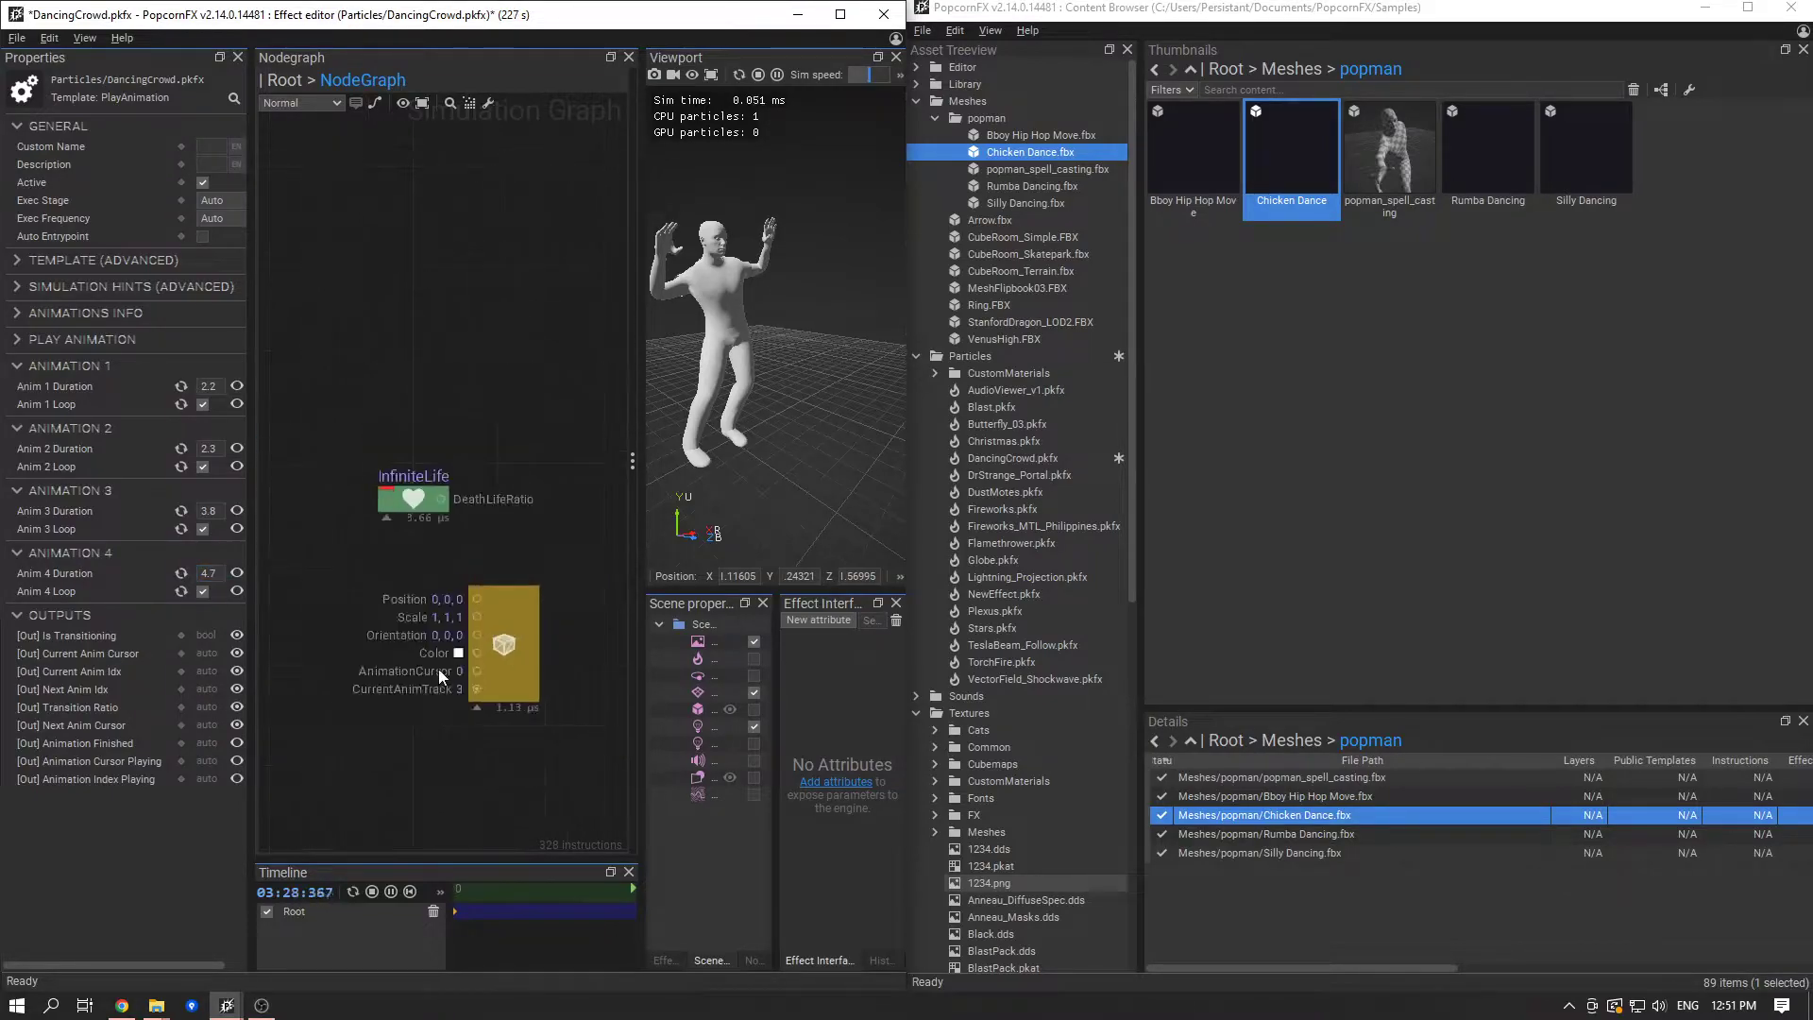
pyautogui.moveTo(291, 601); pyautogui.dragTo(338, 547)
pyautogui.moveTo(436, 664); pyautogui.dragTo(296, 665, button='middle')
pyautogui.click(474, 609)
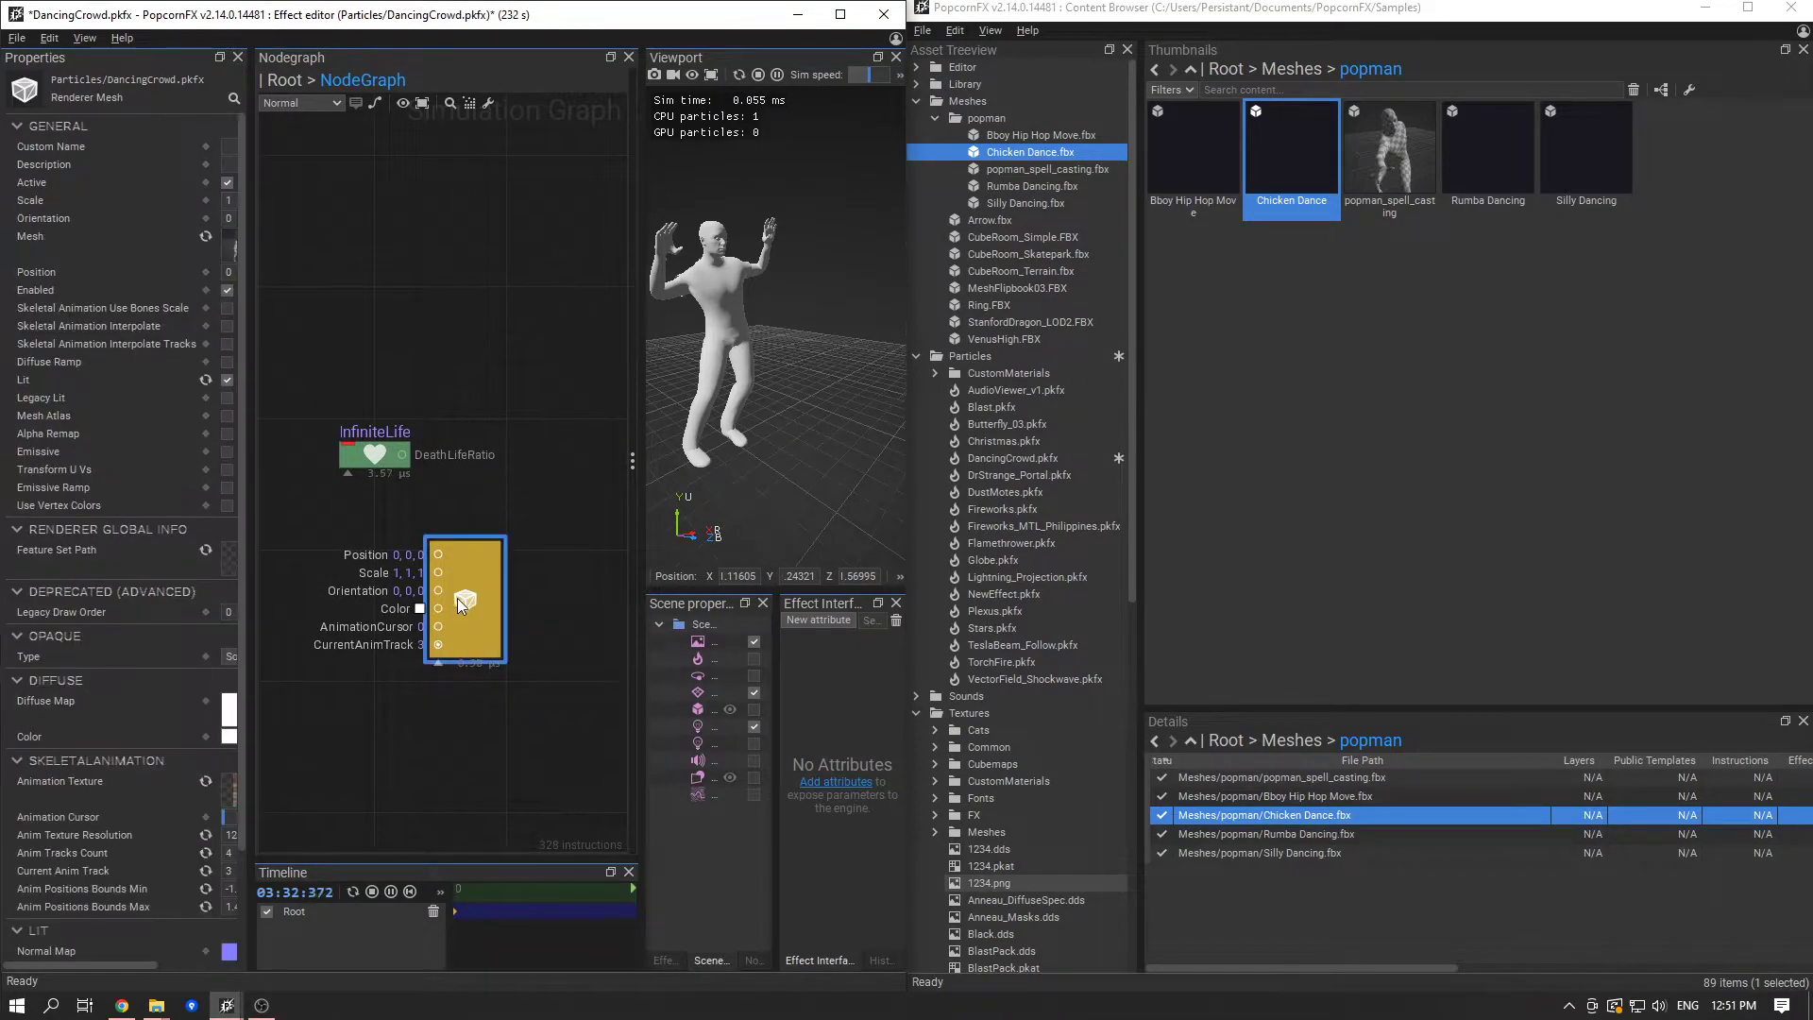
pyautogui.click(1078, 190)
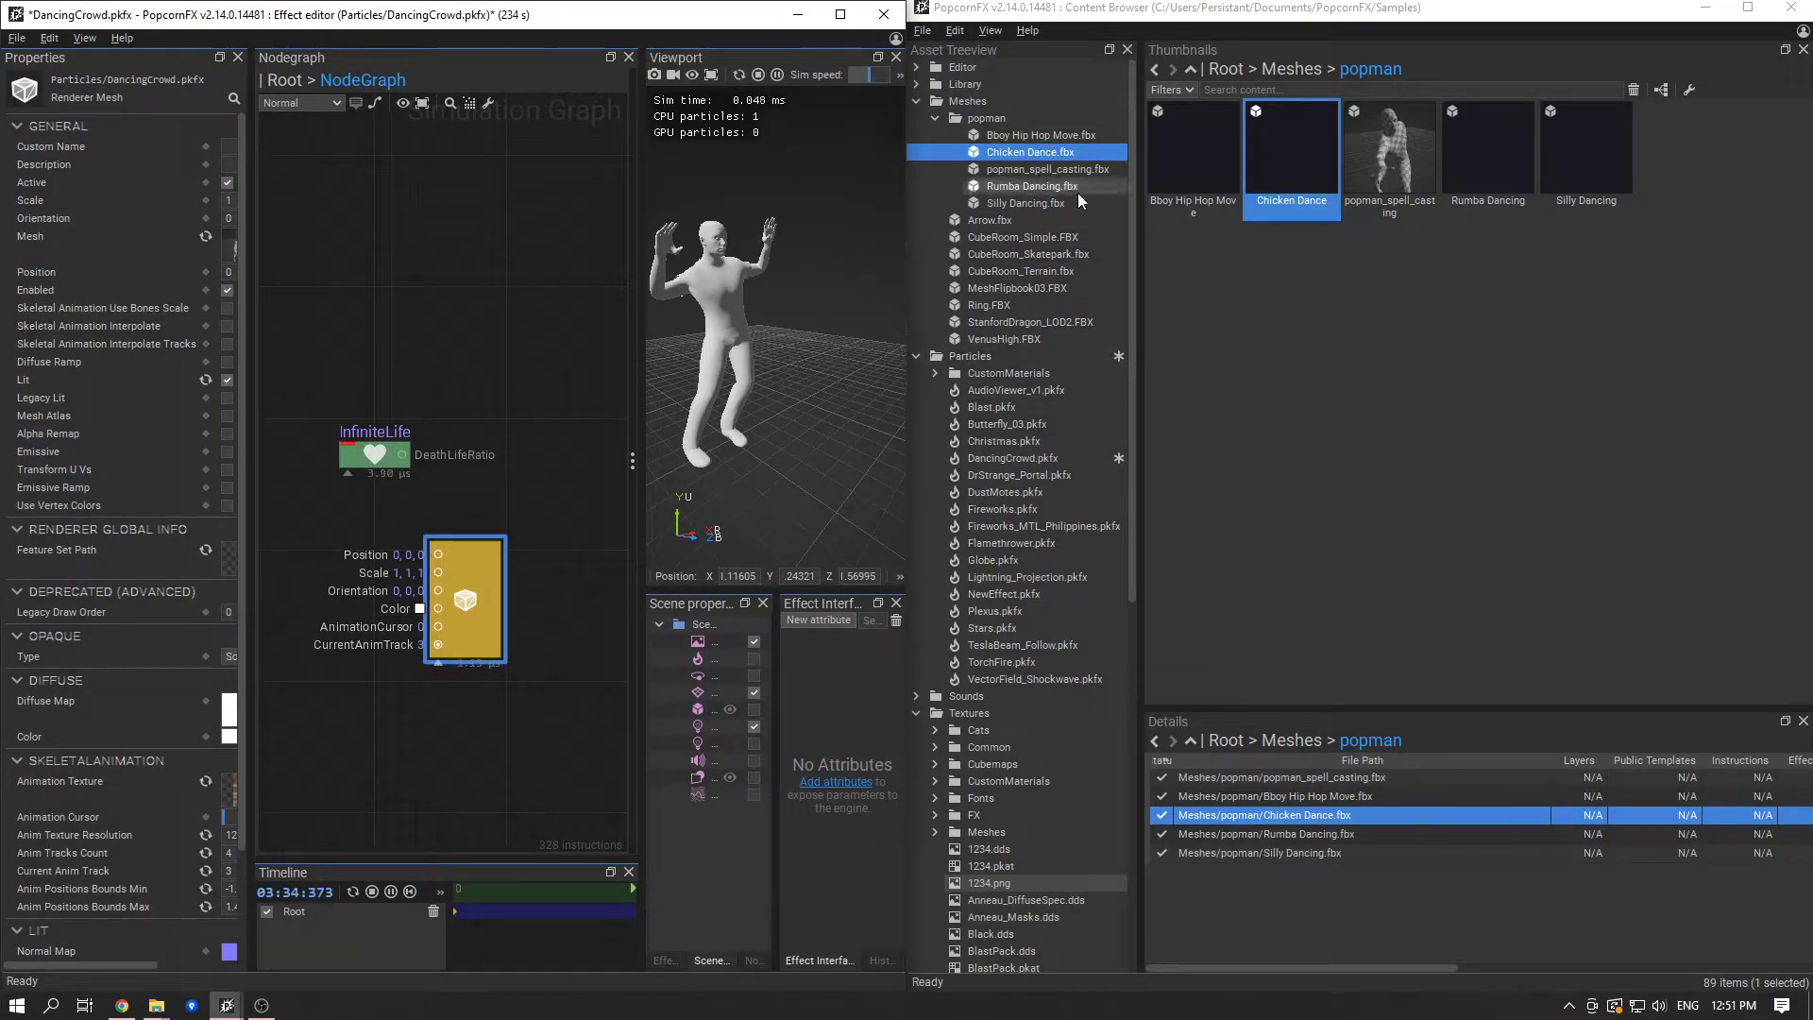
pyautogui.moveTo(1077, 191)
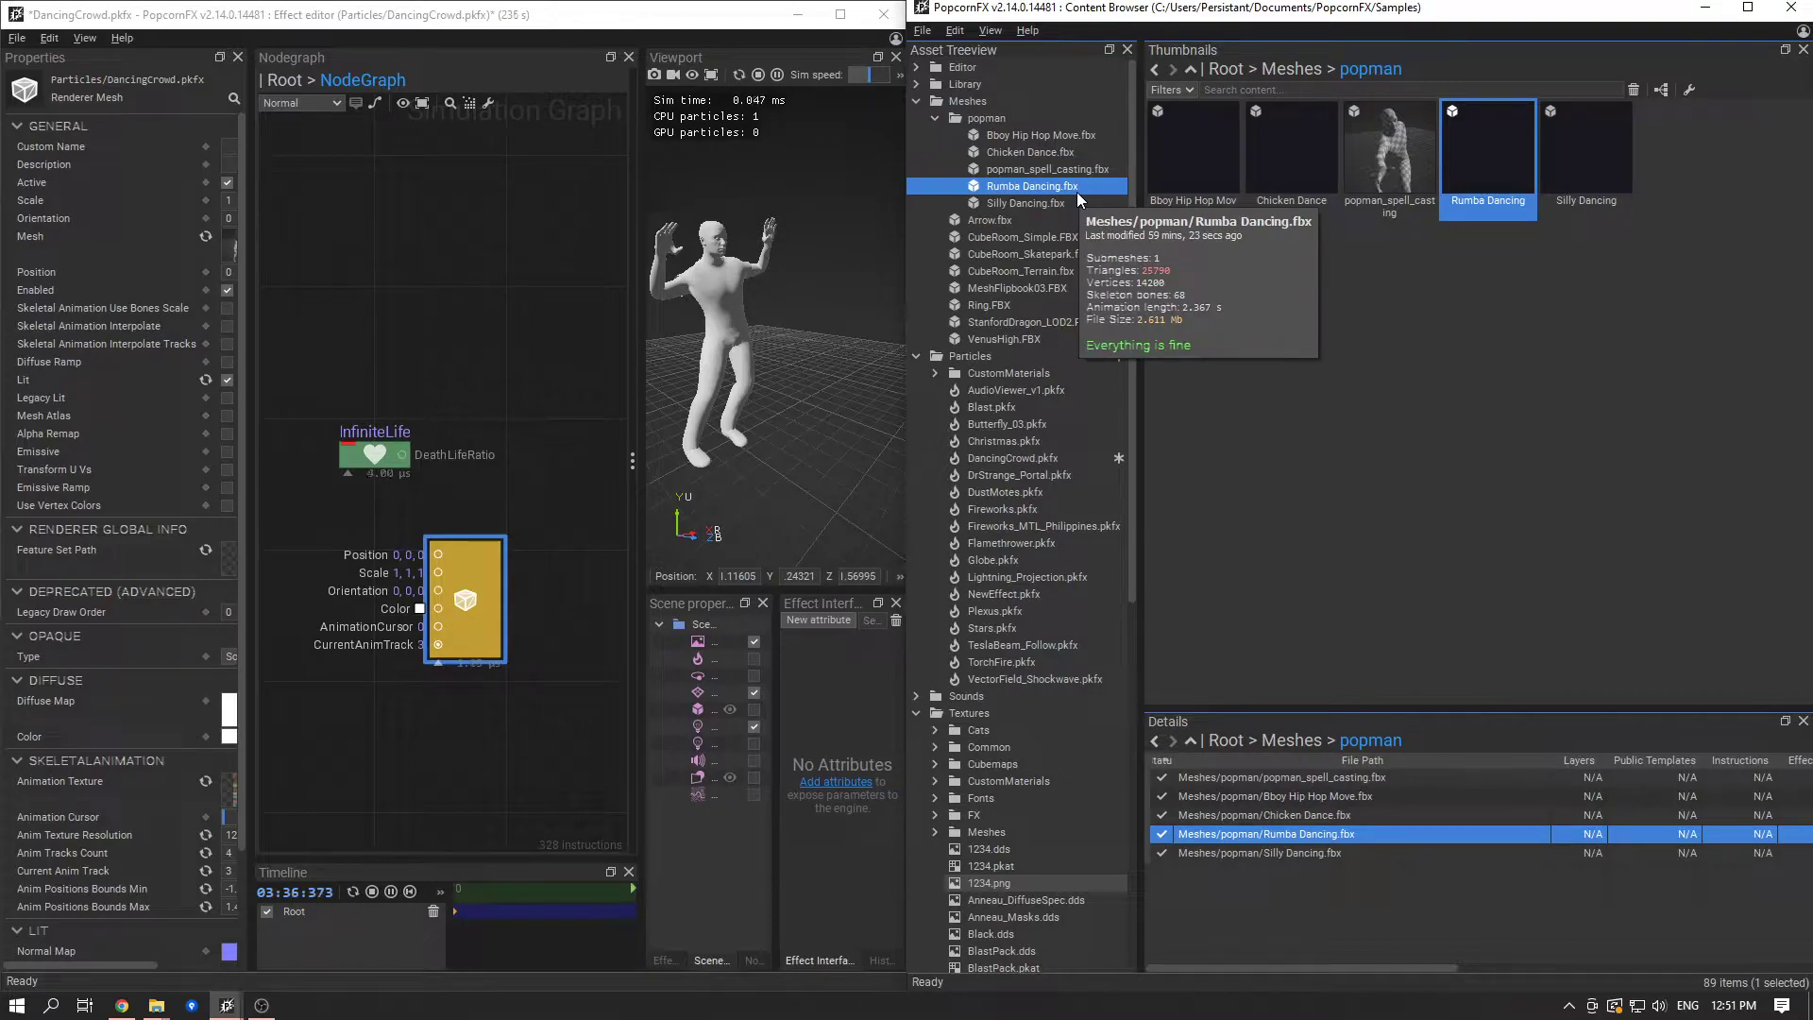
pyautogui.moveTo(423, 533); pyautogui.dragTo(510, 512, button='middle')
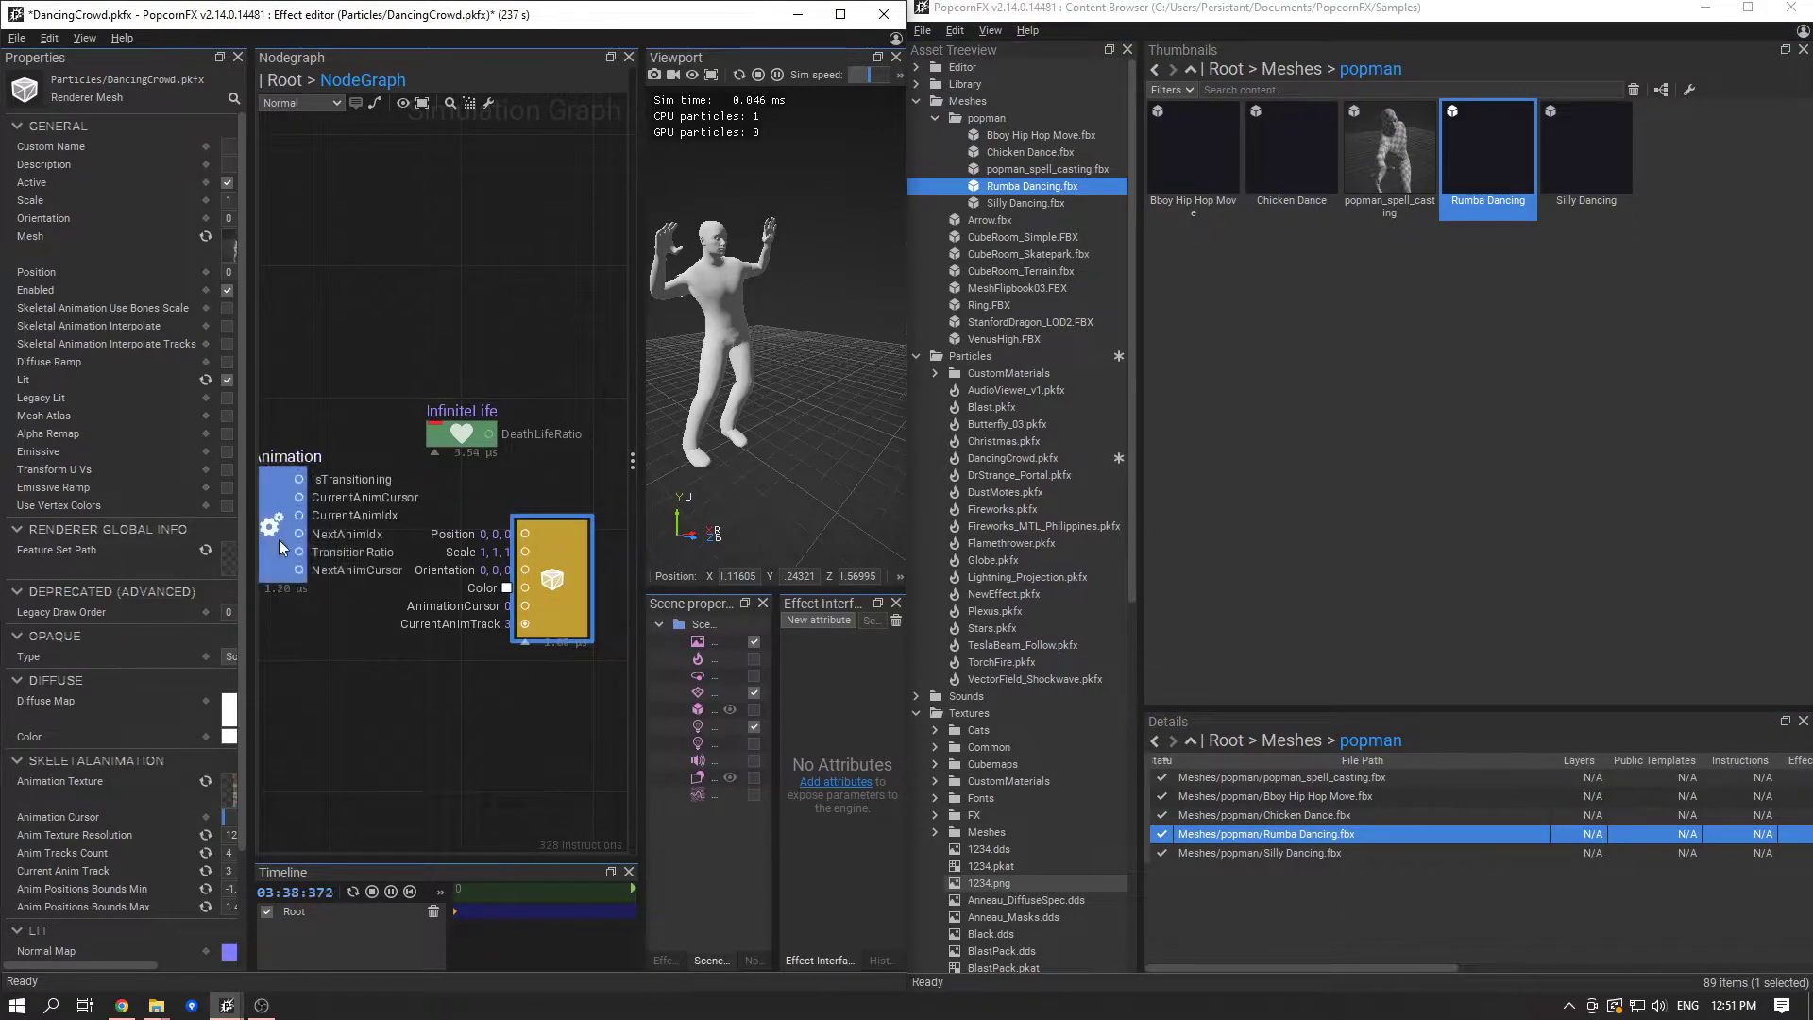
pyautogui.keyDown('ctrl'); pyautogui.click(1027, 189); pyautogui.keyUp('ctrl')
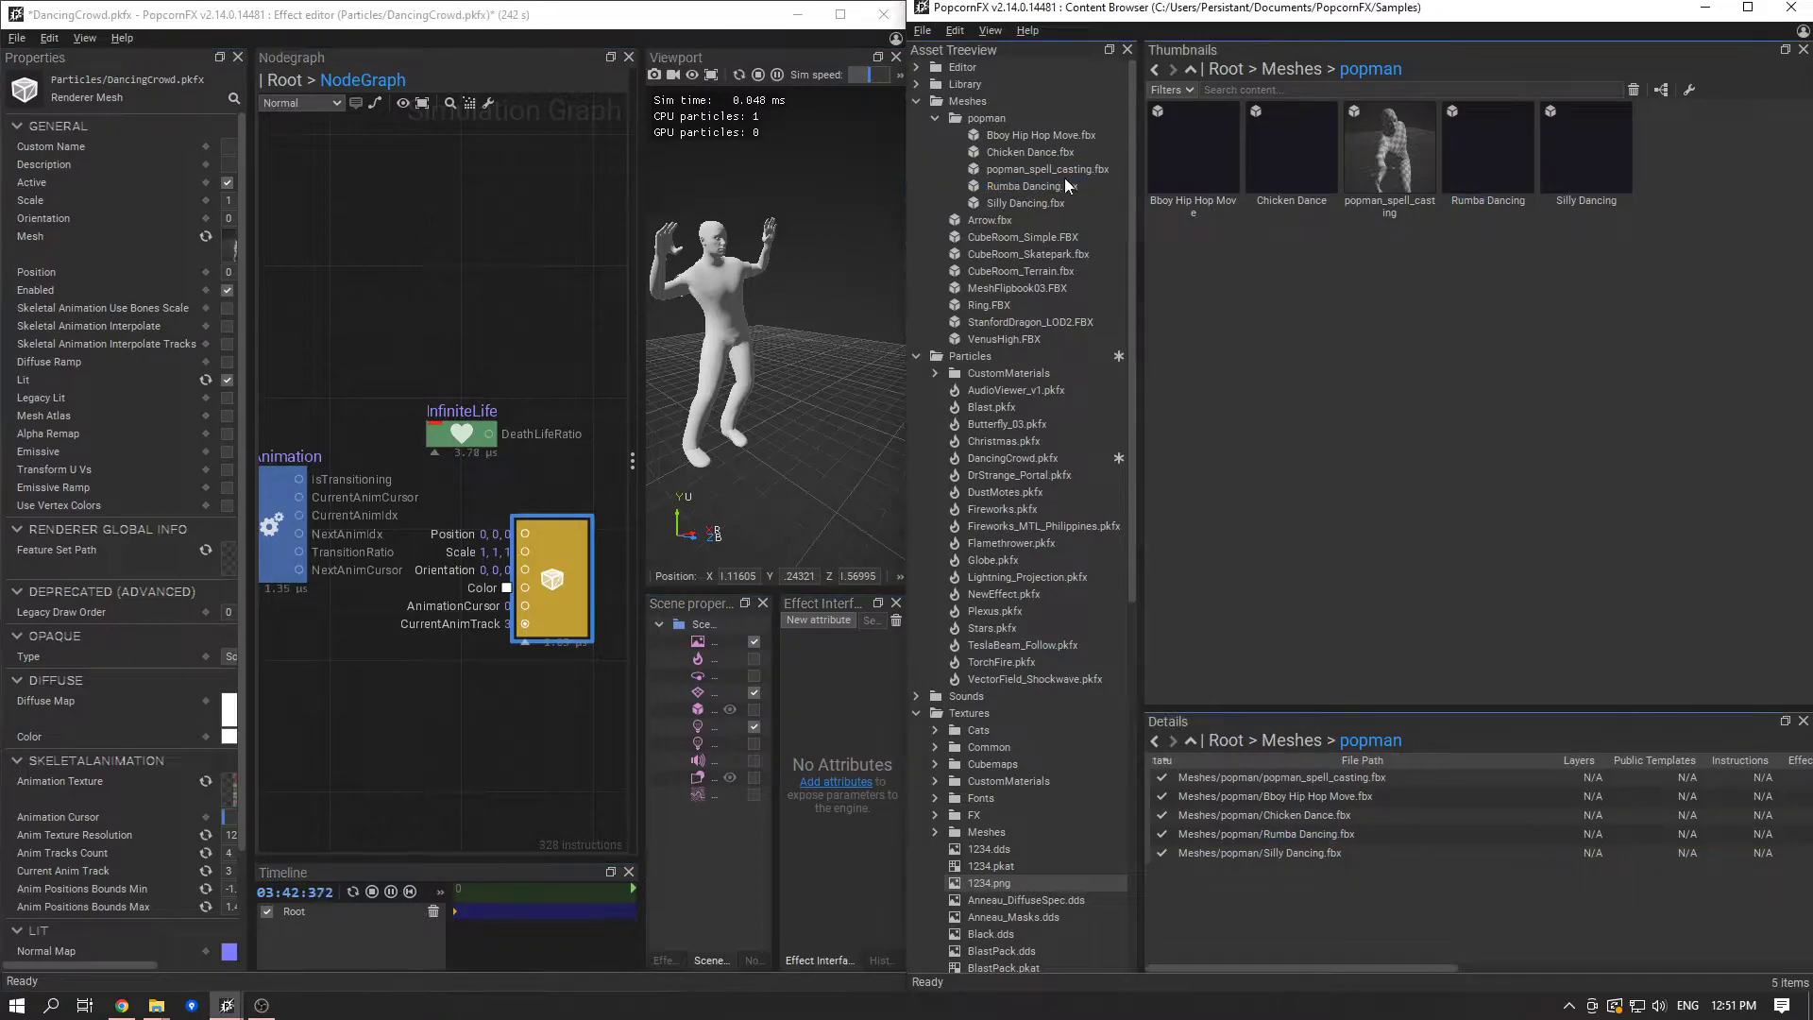
pyautogui.moveTo(1004, 190)
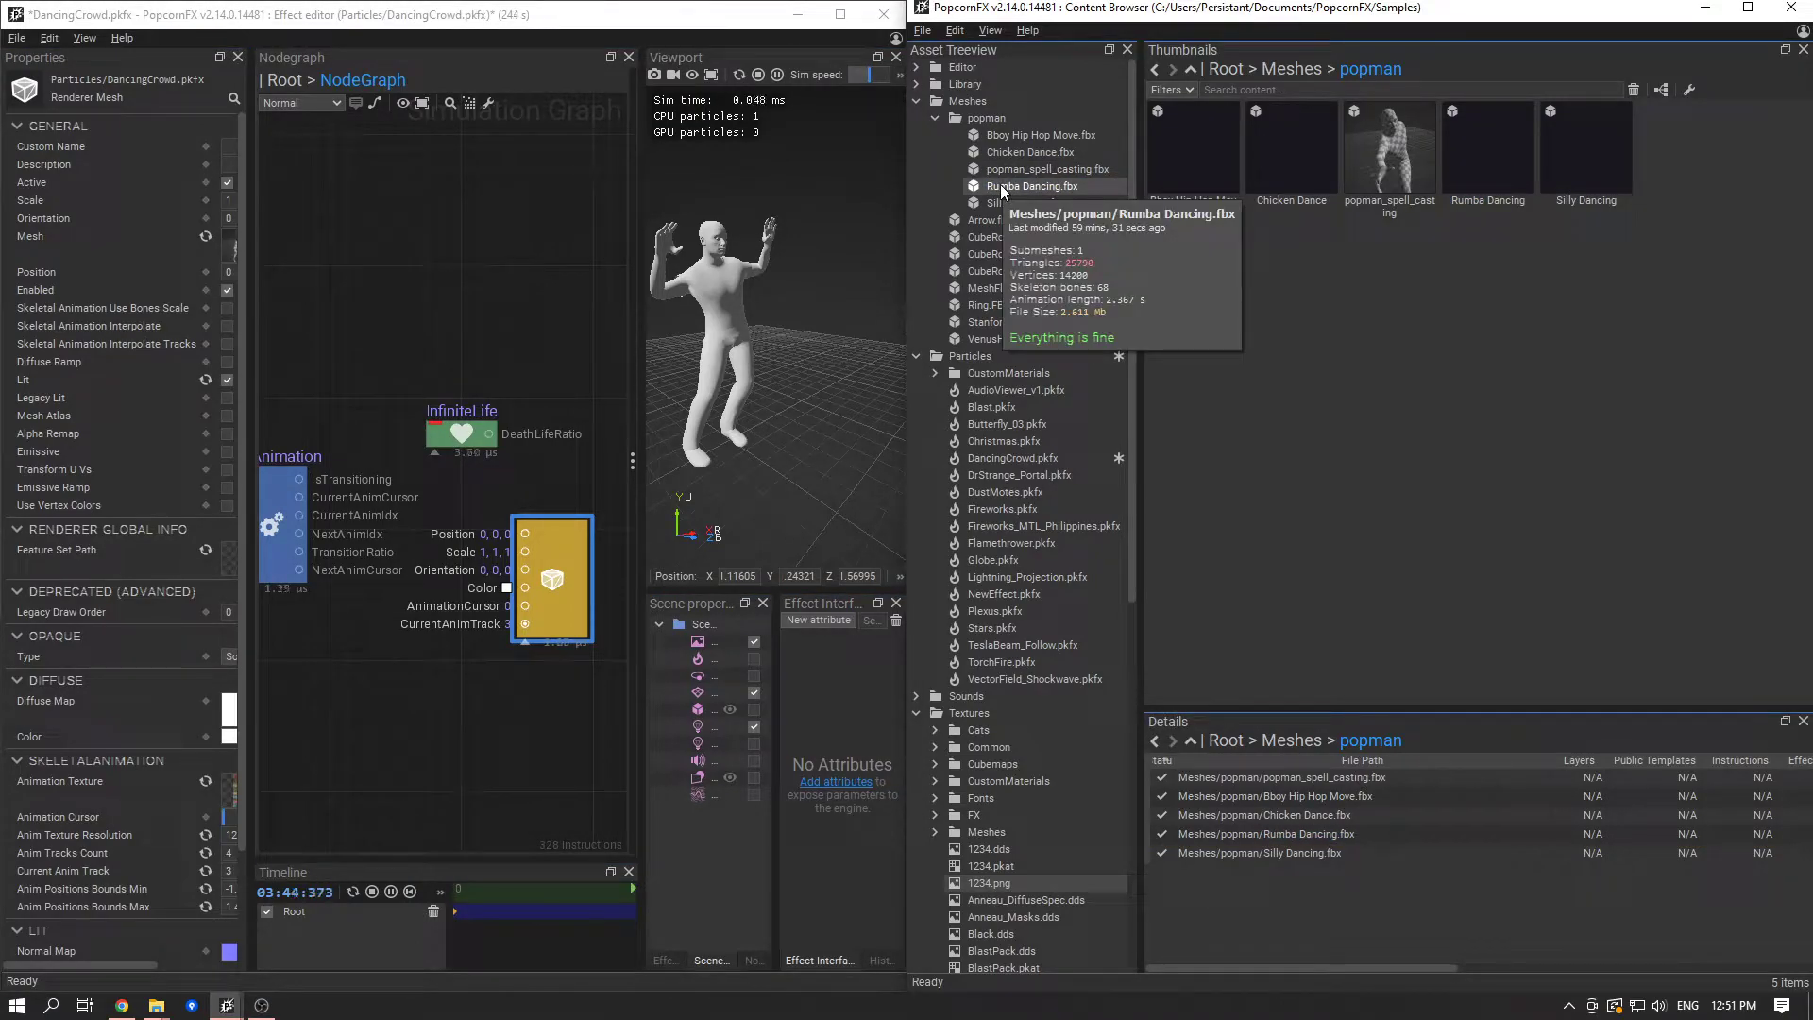
pyautogui.click(267, 558)
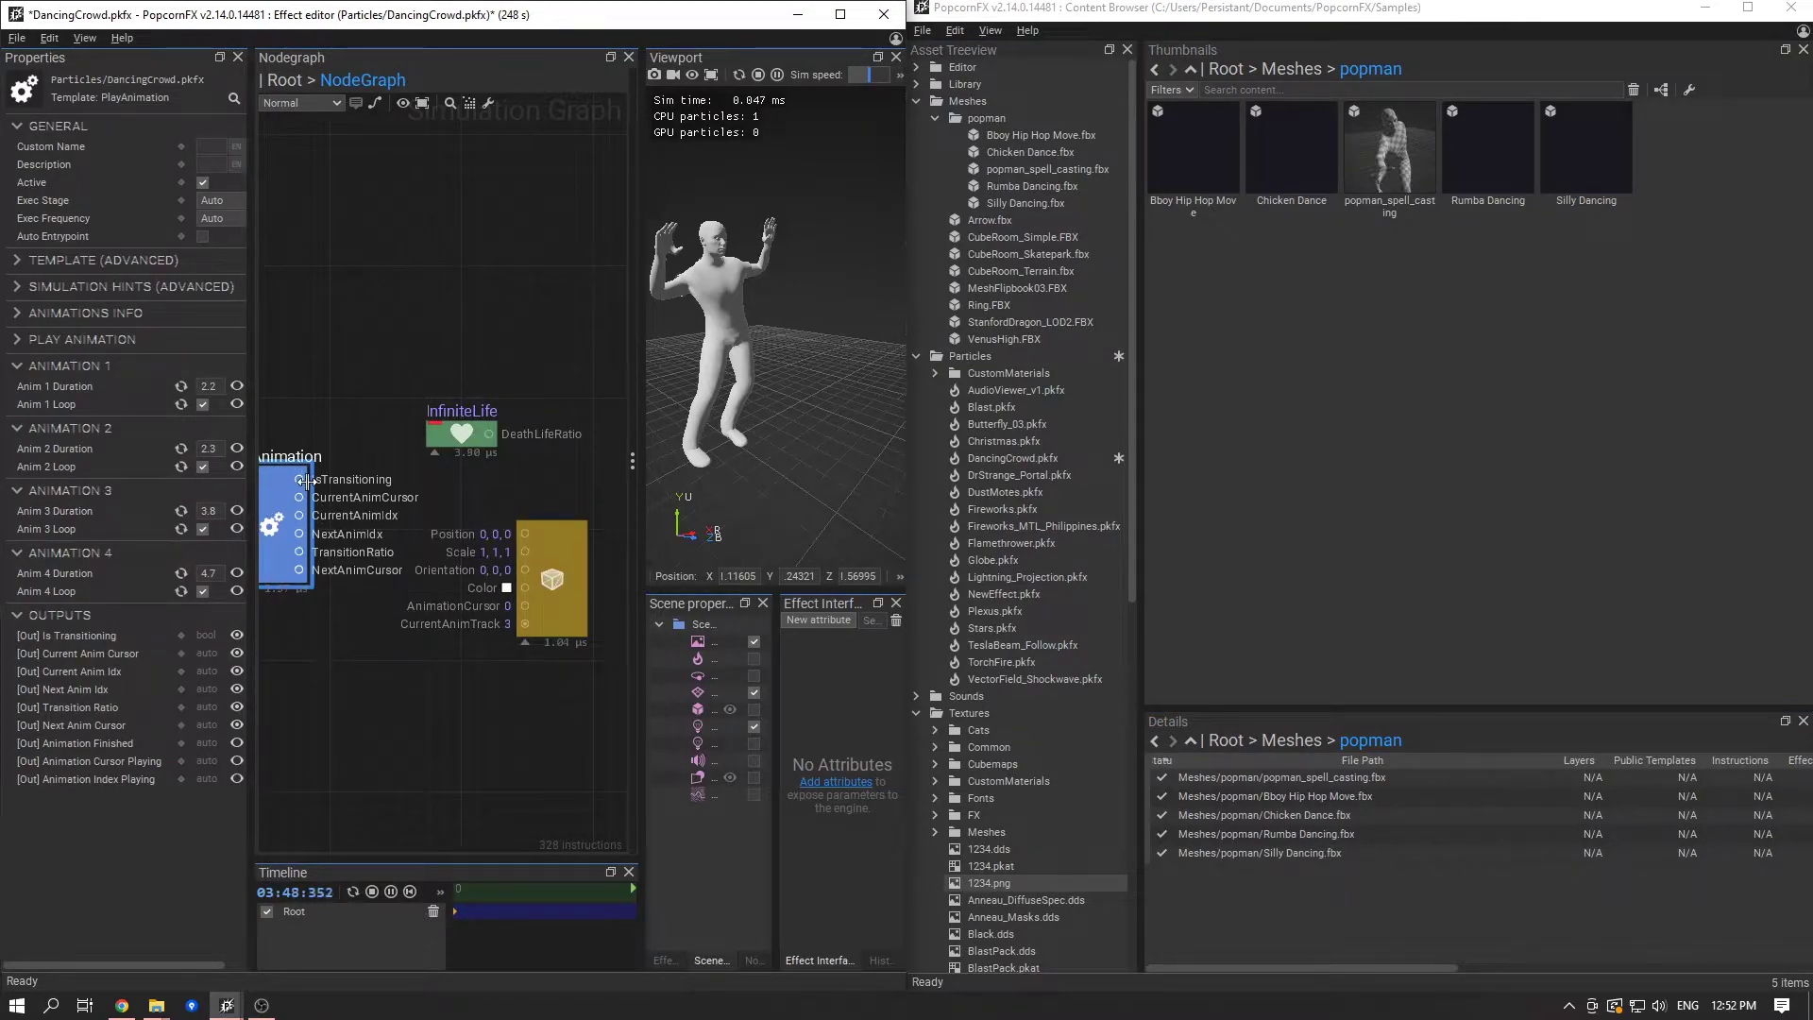
pyautogui.click(564, 610)
pyautogui.scroll(-5, 133, 797)
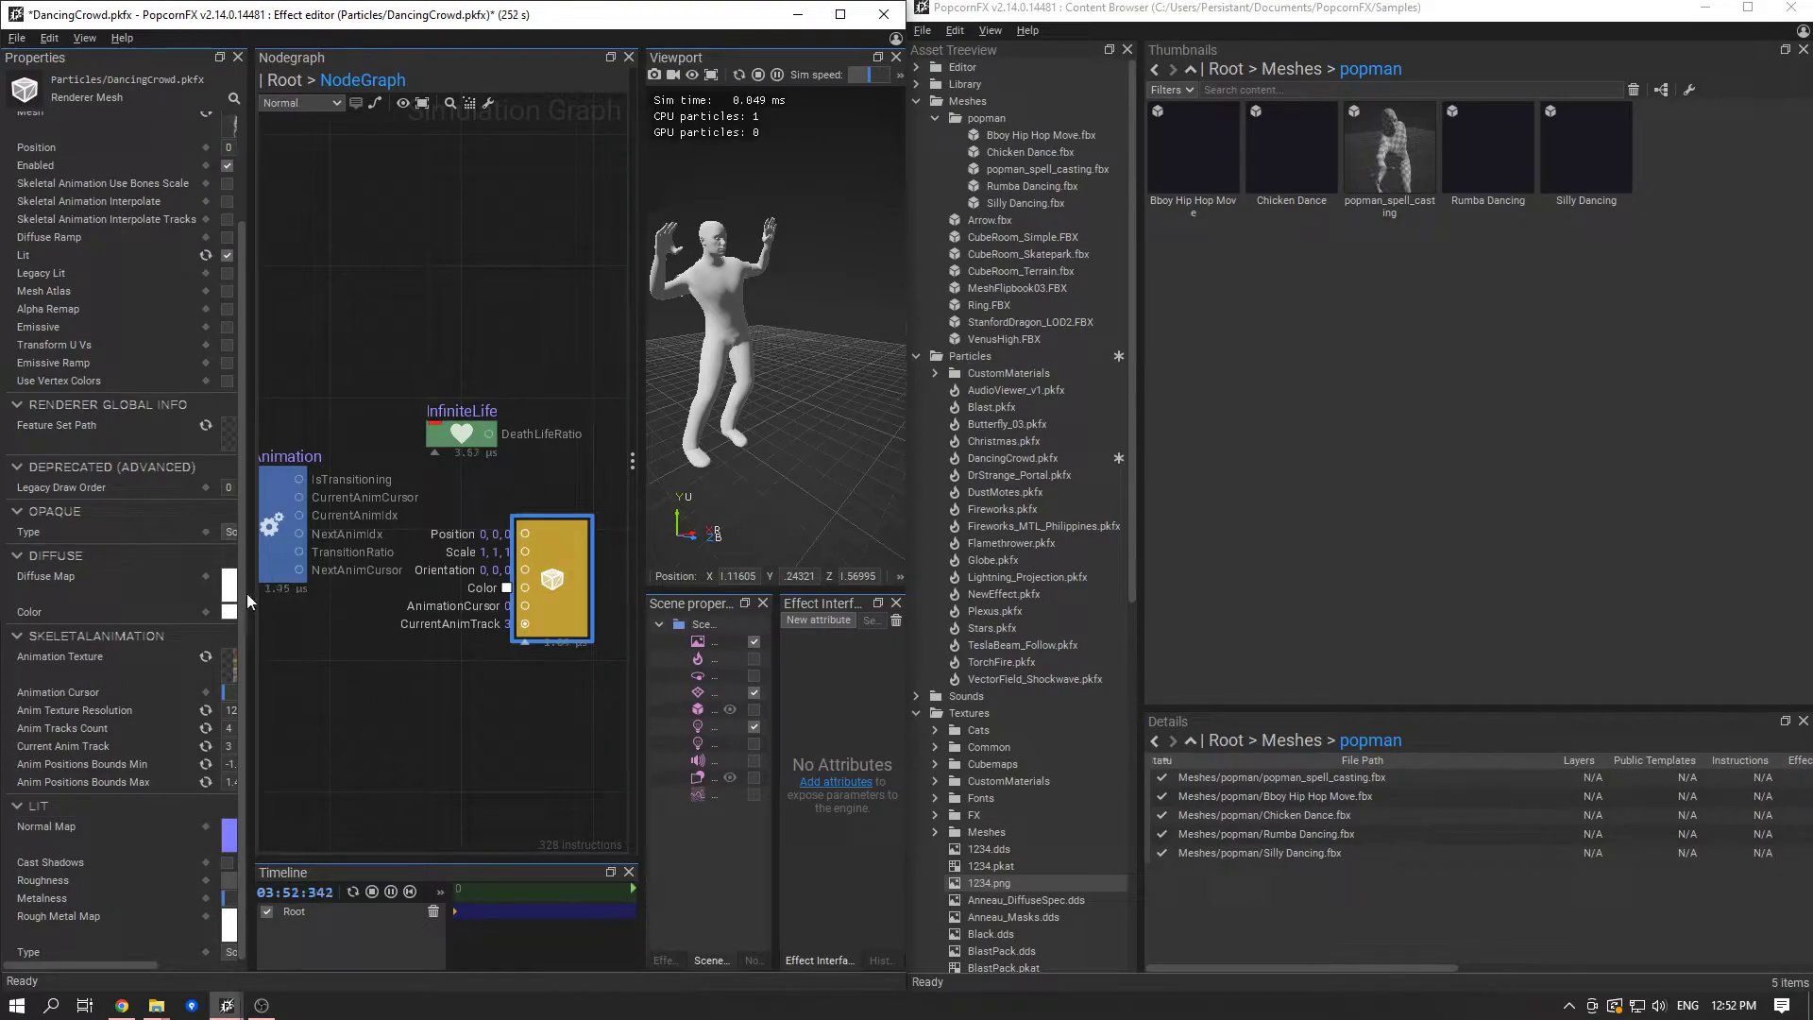
# - Maximize the effect editor, widen the properties area and set the mesh renderer's Current Anim Track to 2
pyautogui.moveTo(745, 16)
pyautogui.mouseDown()
pyautogui.moveTo(767, 68)
pyautogui.moveTo(755, 0)
pyautogui.mouseUp()
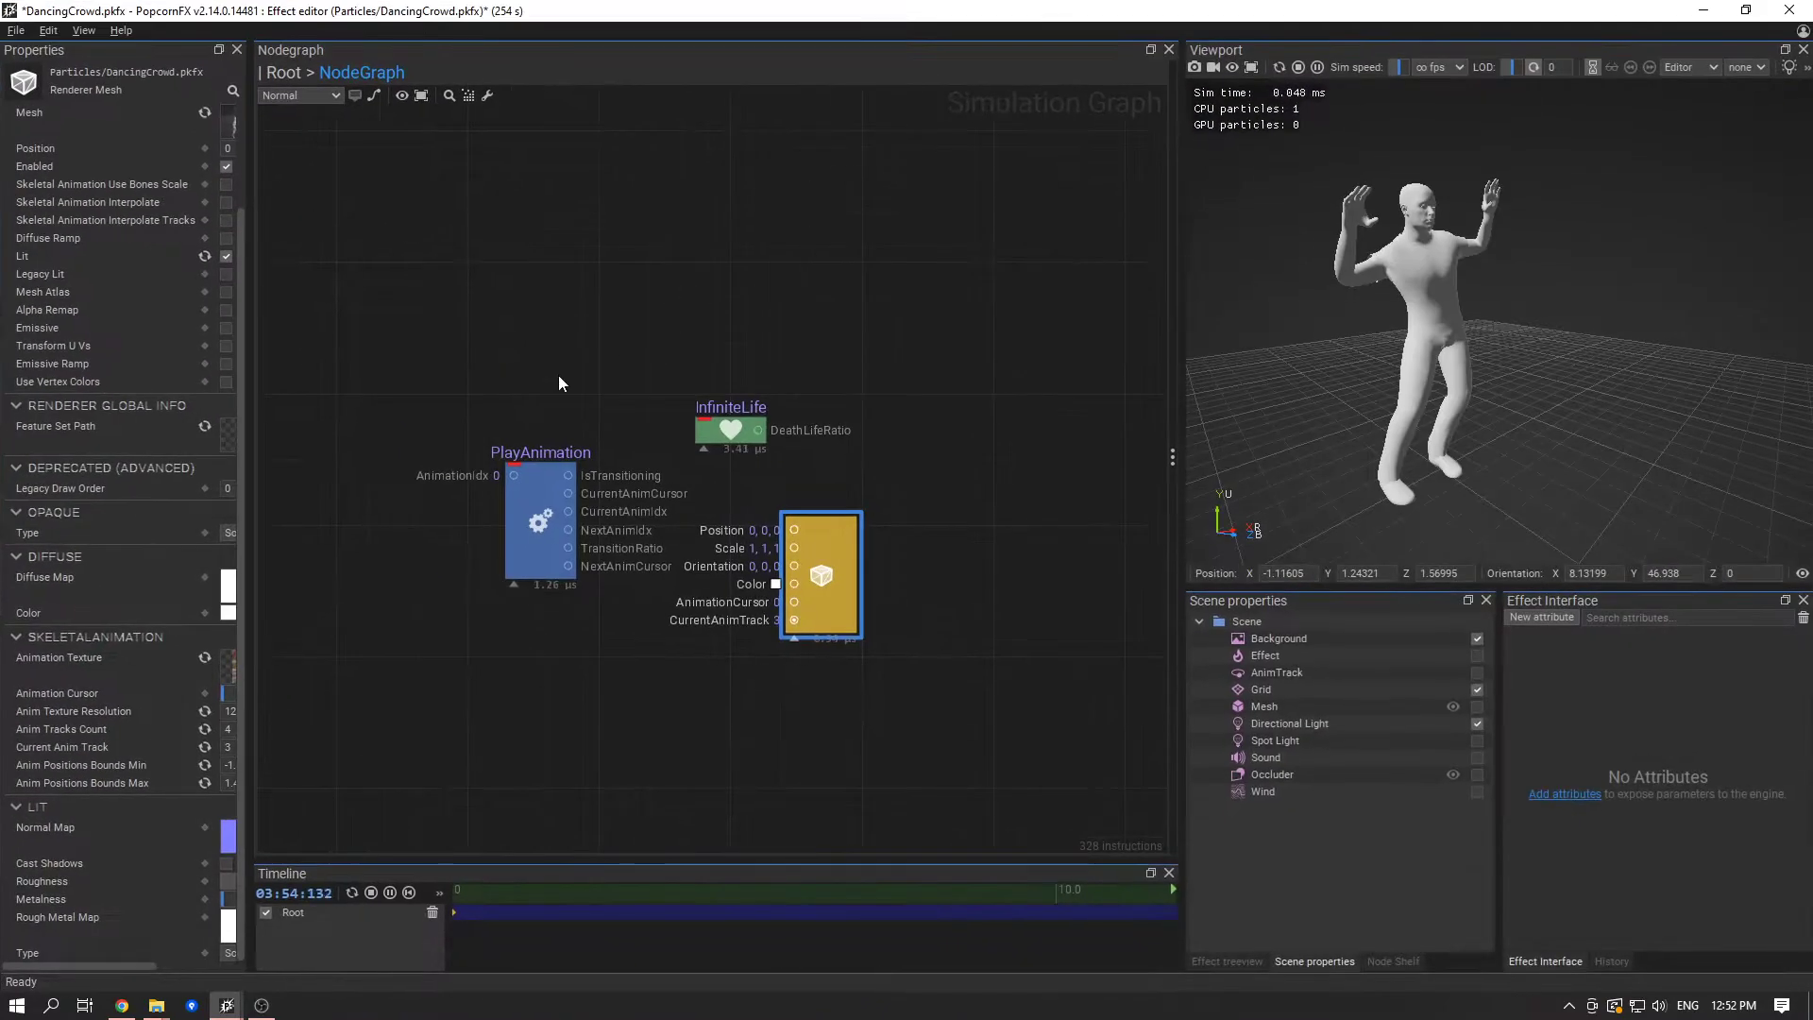
pyautogui.moveTo(239, 578); pyautogui.dragTo(511, 576)
pyautogui.click(258, 774)
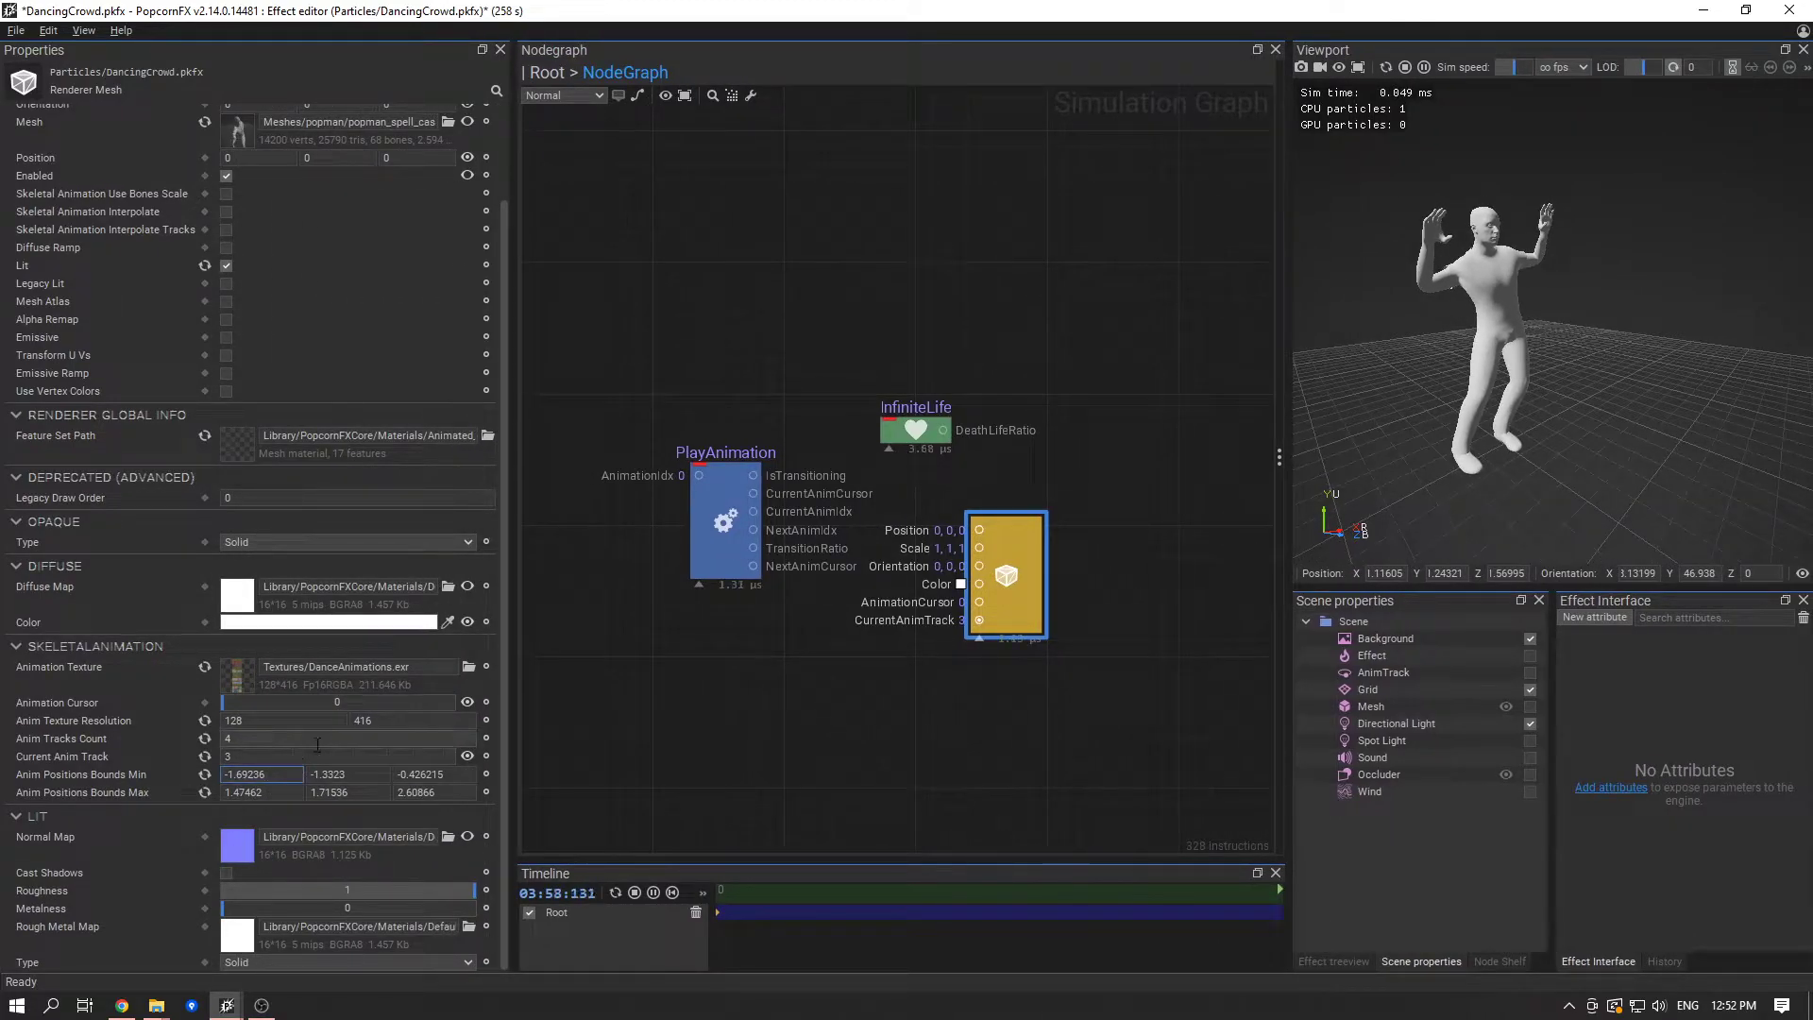
pyautogui.moveTo(325, 754); pyautogui.dragTo(55, 736)
pyautogui.write('2')
pyautogui.press('Return')
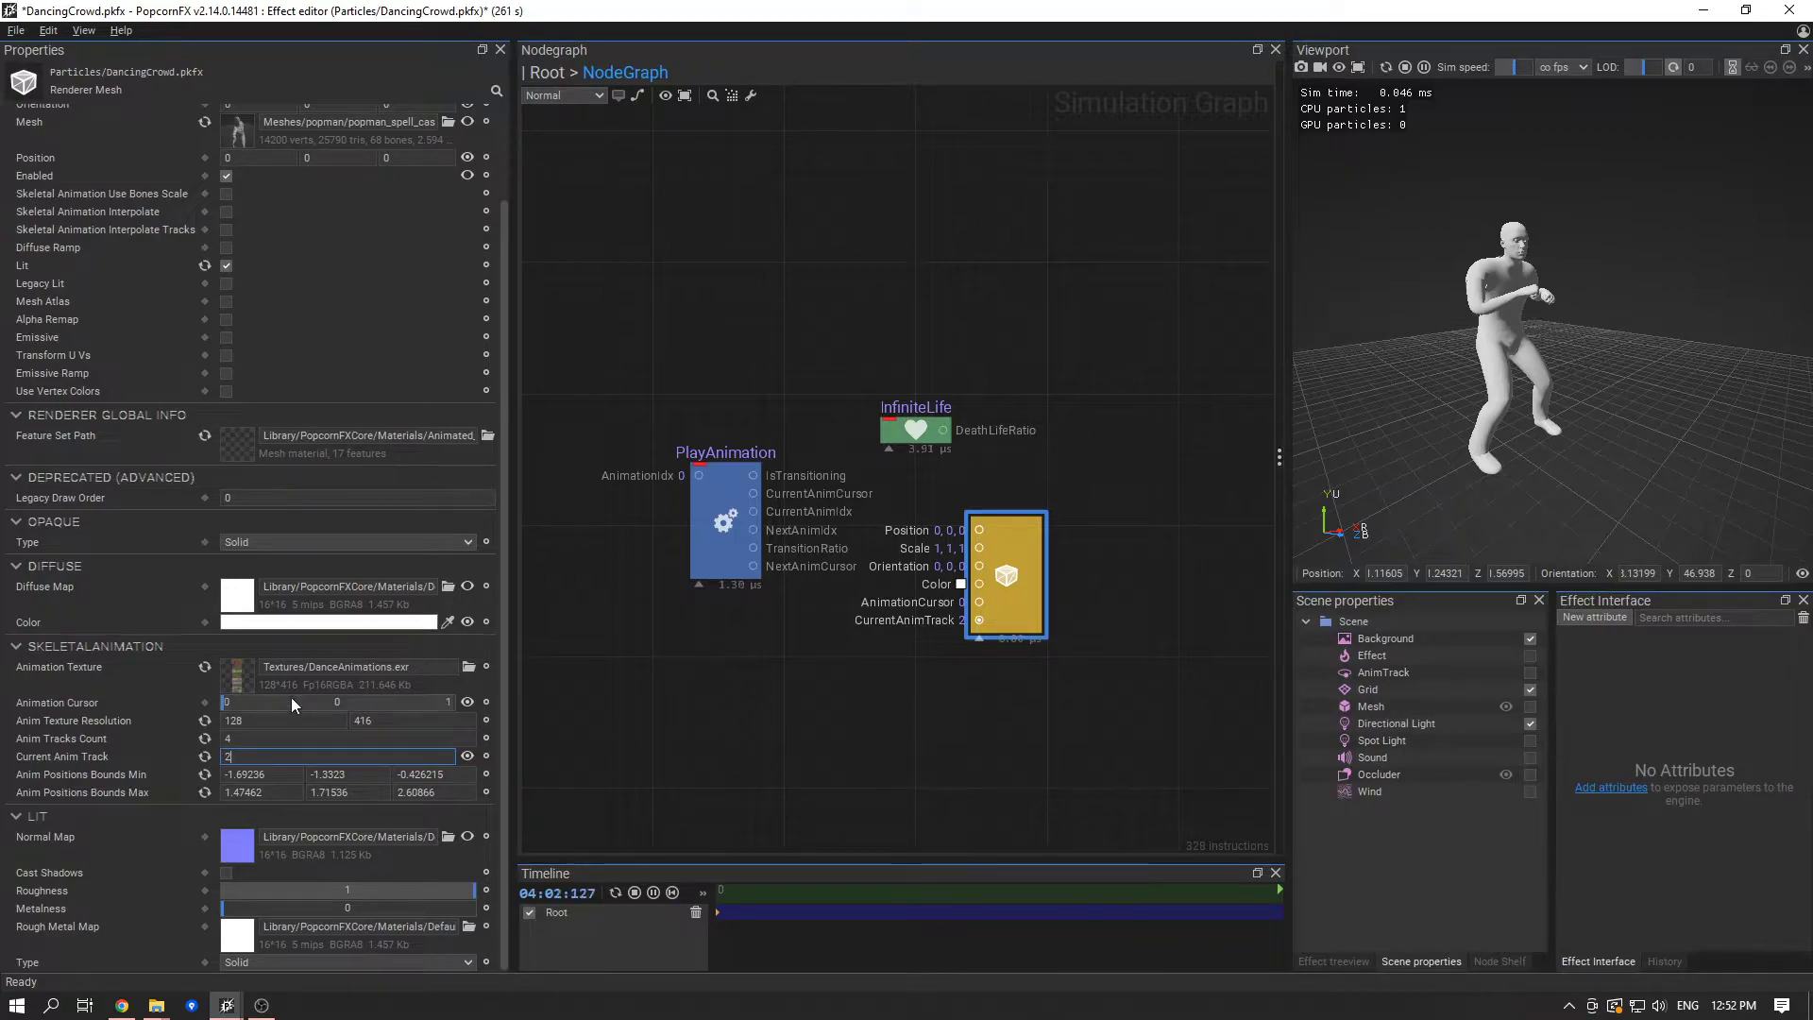
# - Scrub the mesh renderer's Animation Cursor to about 0.914 to preview the selected track
pyautogui.click(227, 689)
pyautogui.click(660, 691)
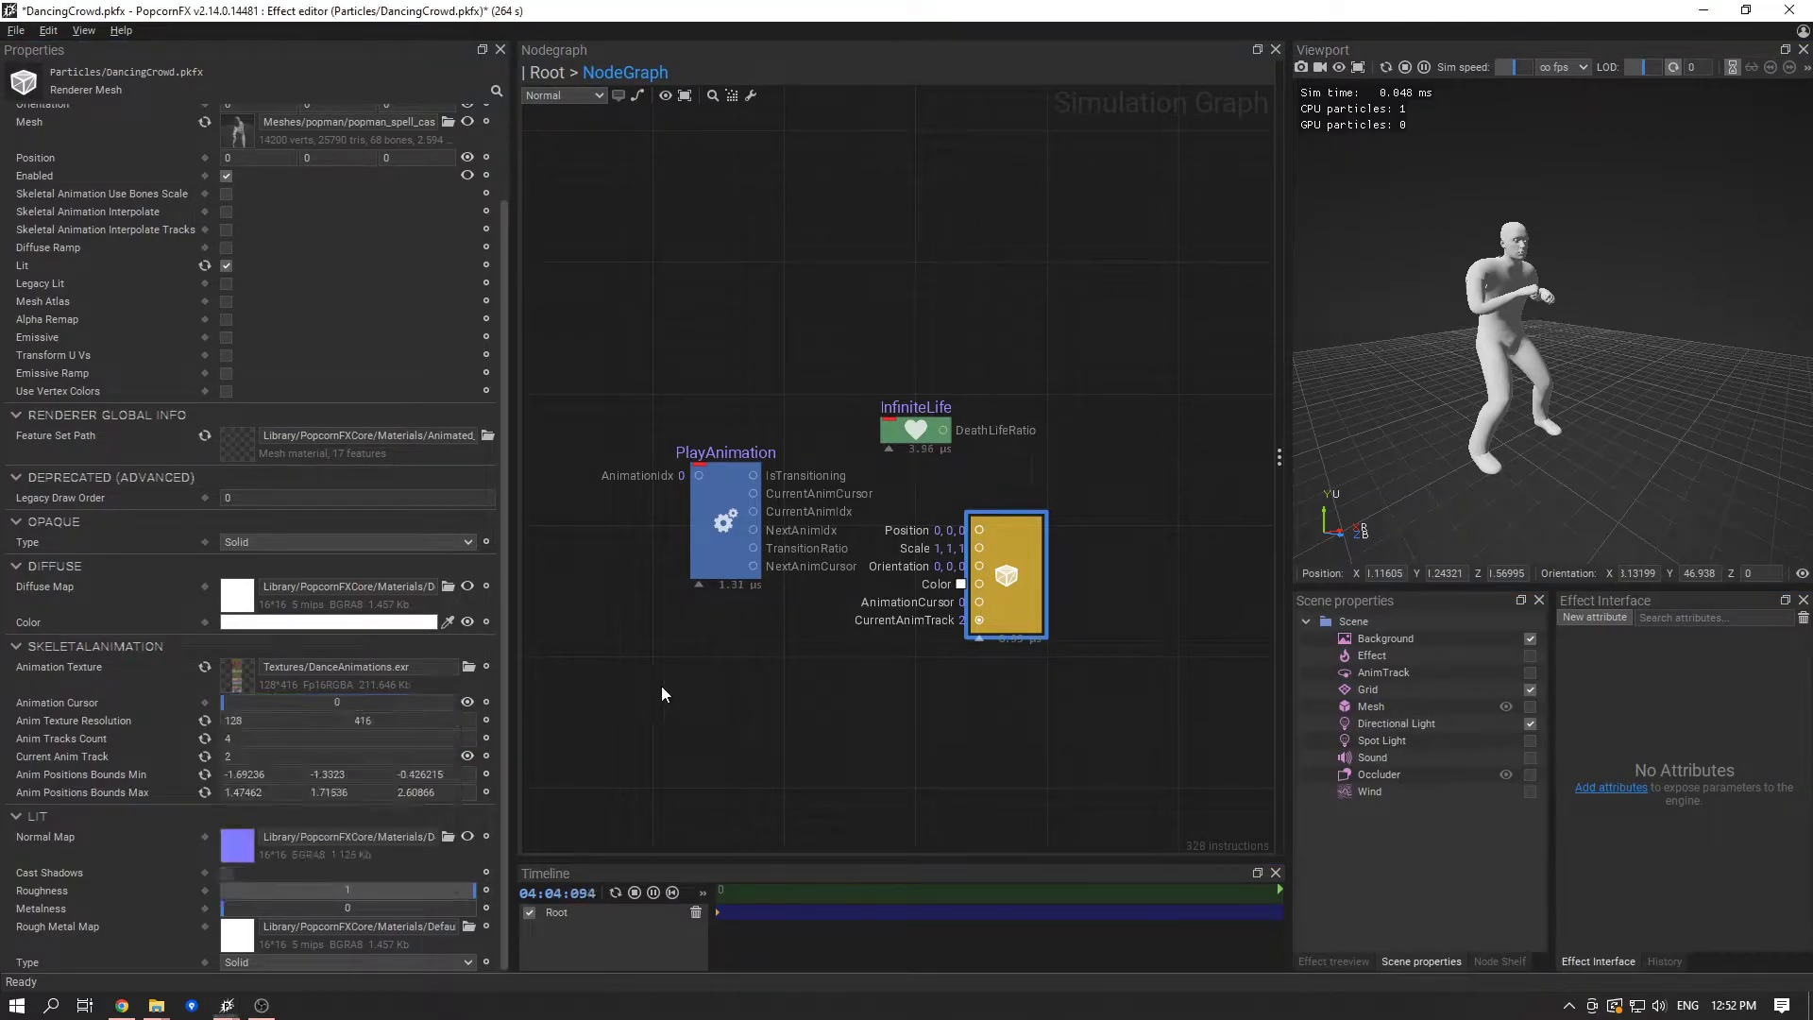
pyautogui.click(993, 595)
pyautogui.moveTo(227, 809); pyautogui.dragTo(434, 814)
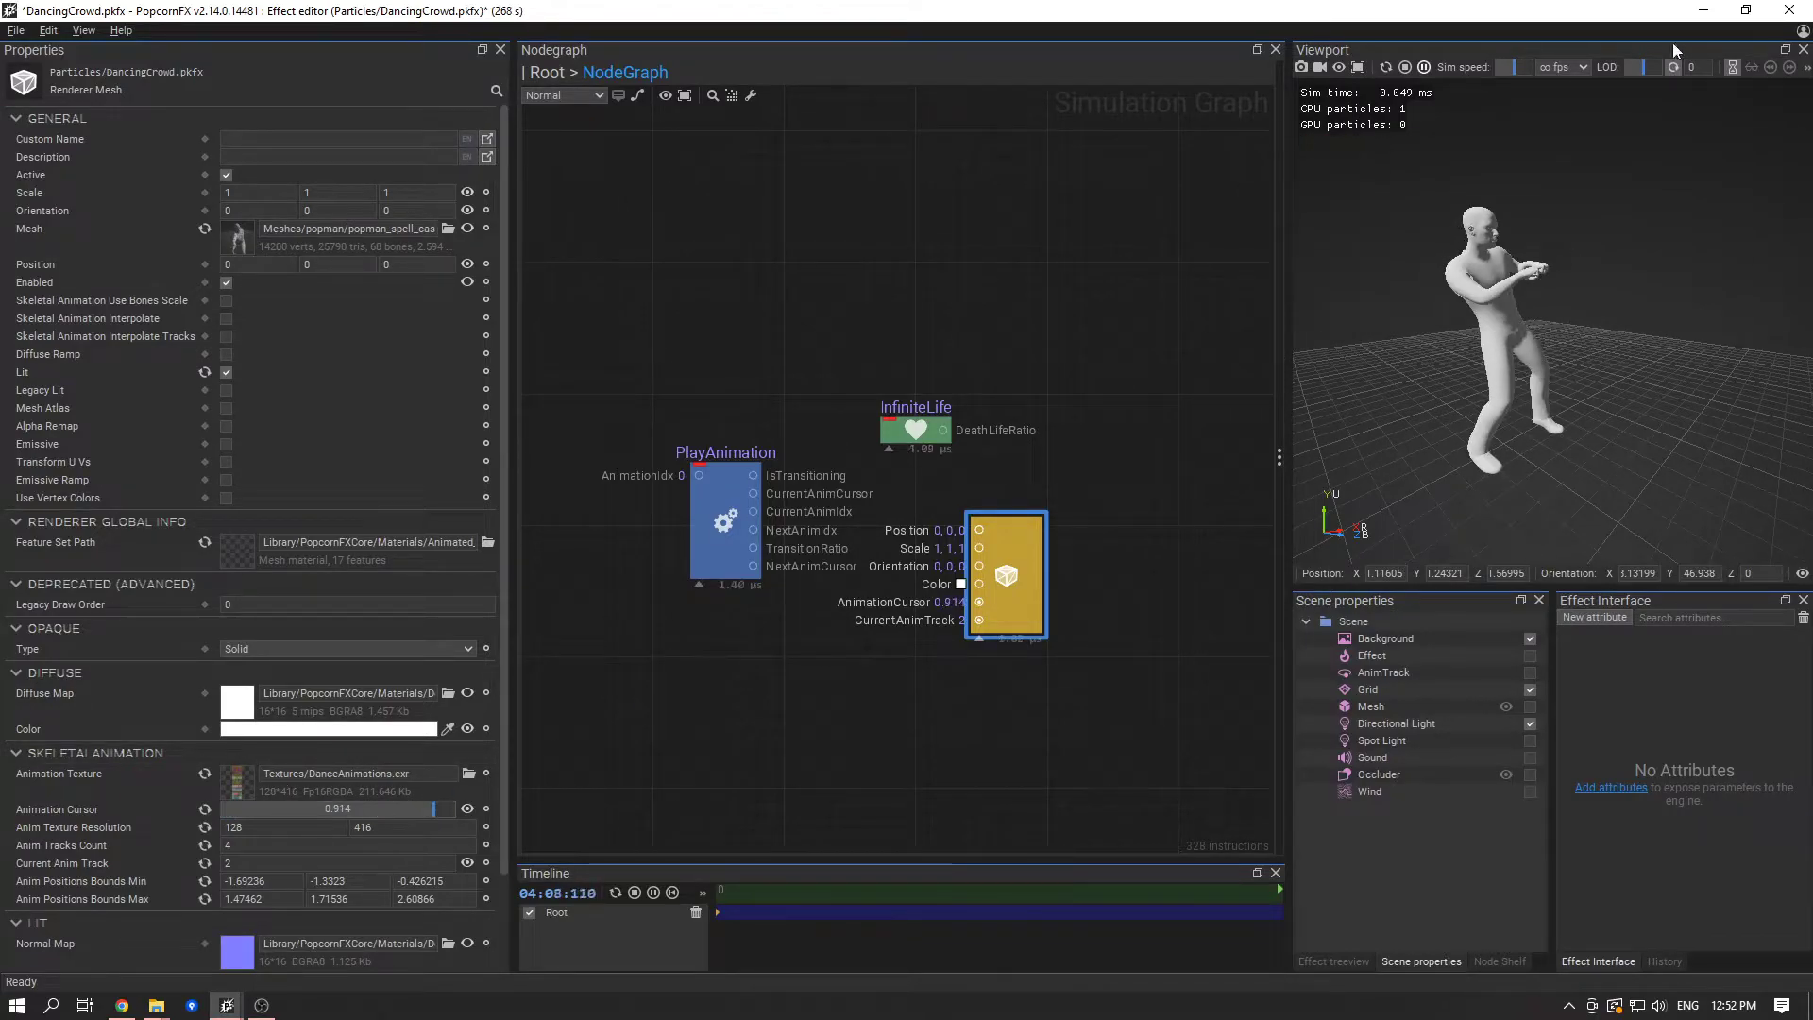
# - Preview the Rumba Dancing, Chicken Dance and Silly Dancing meshes in the mesh importer, closing each without saving, to check the order of the animations
pyautogui.moveTo(1684, 8); pyautogui.dragTo(907, 83)
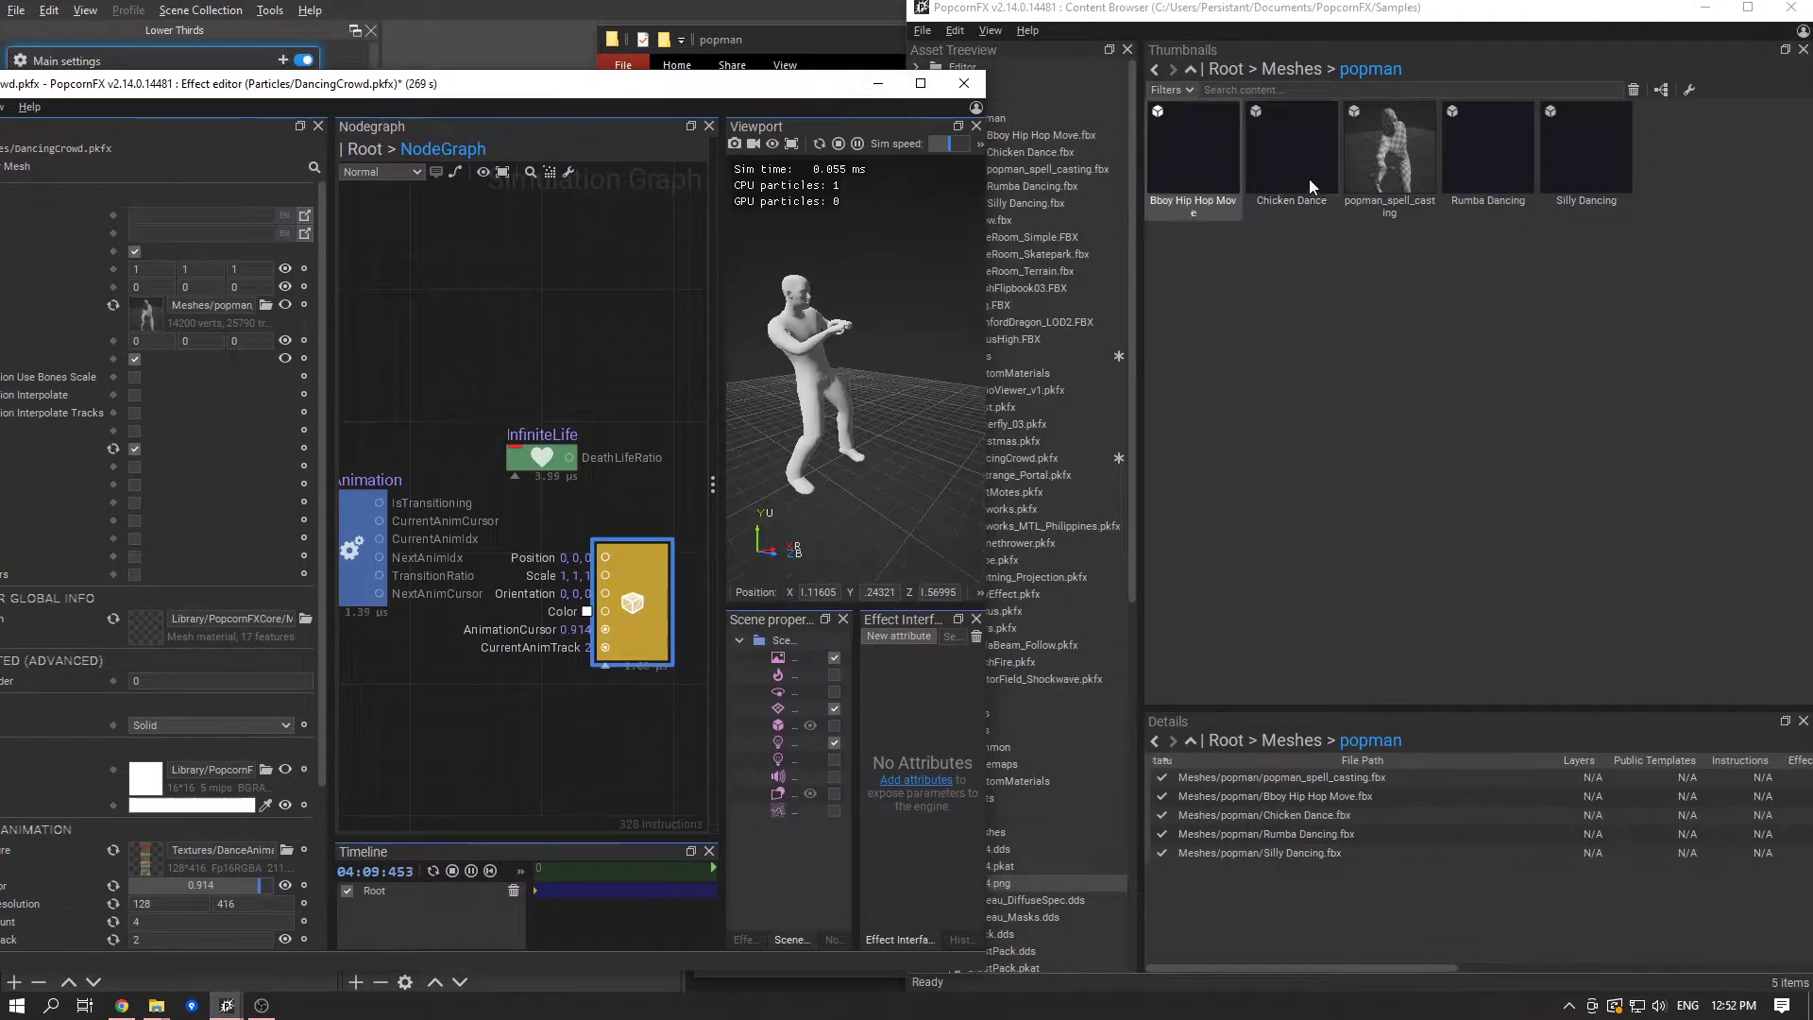
pyautogui.doubleClick(1475, 178)
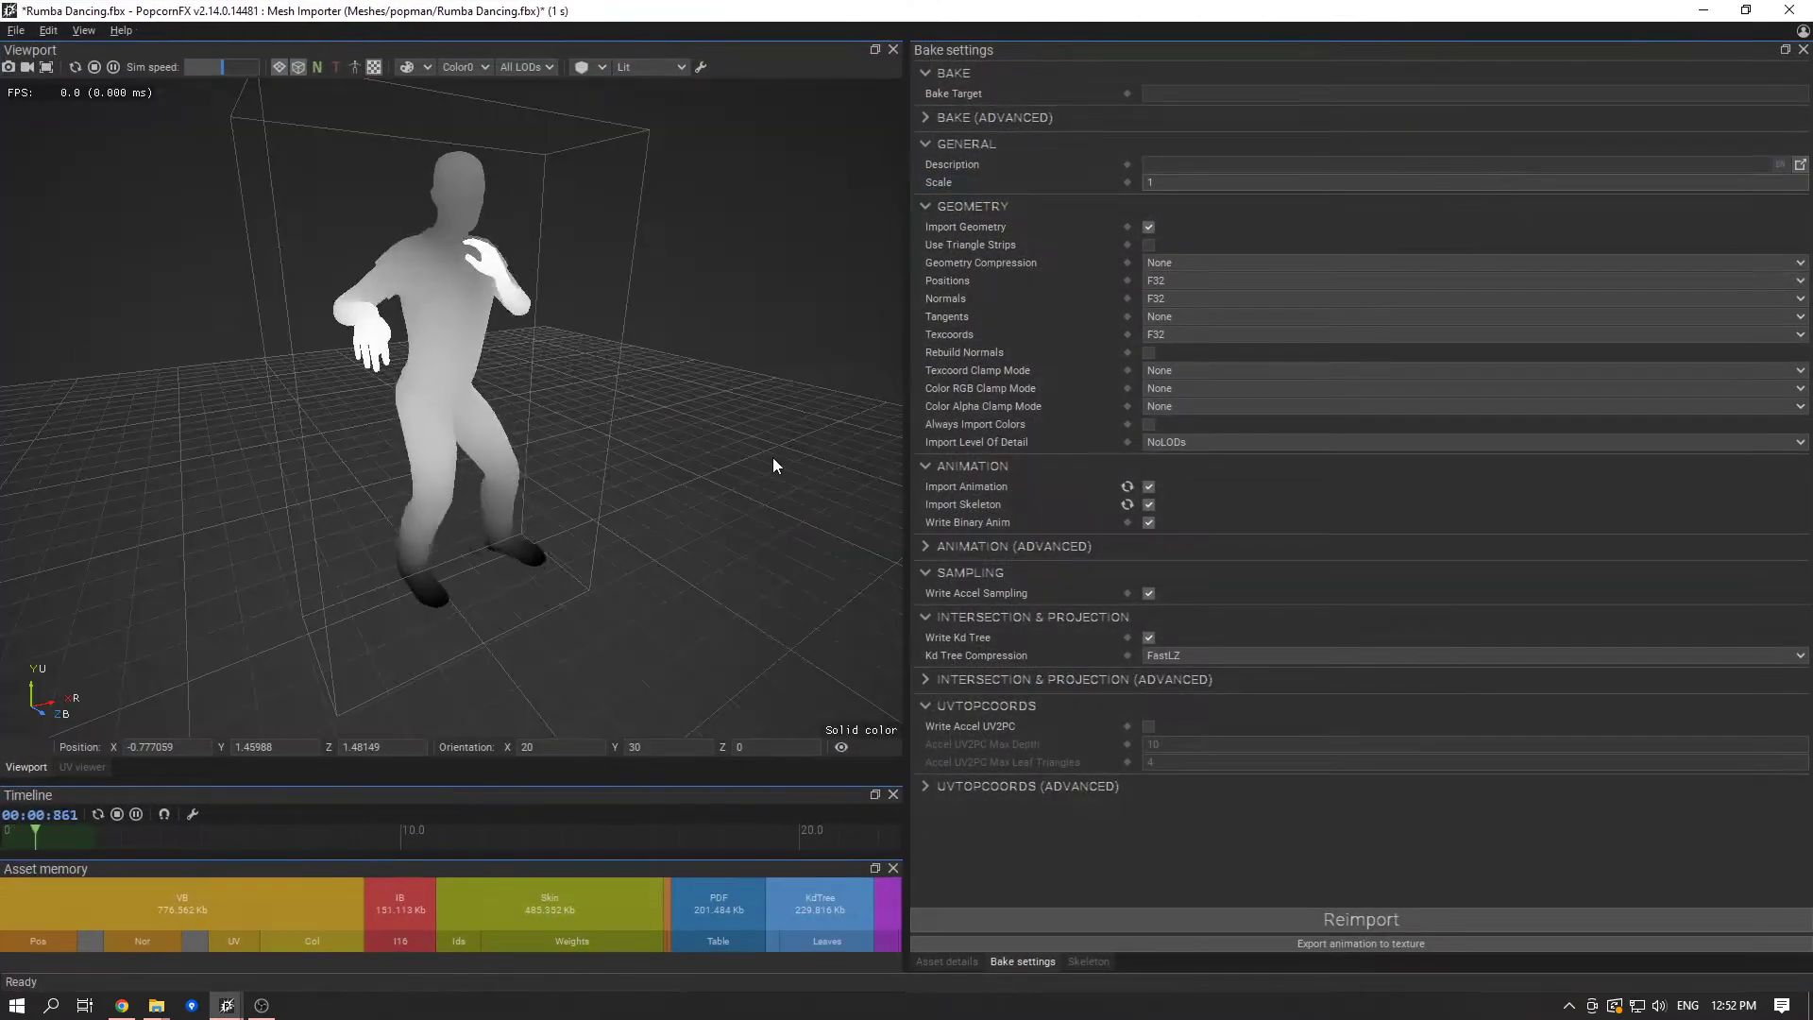
pyautogui.click(1791, 11)
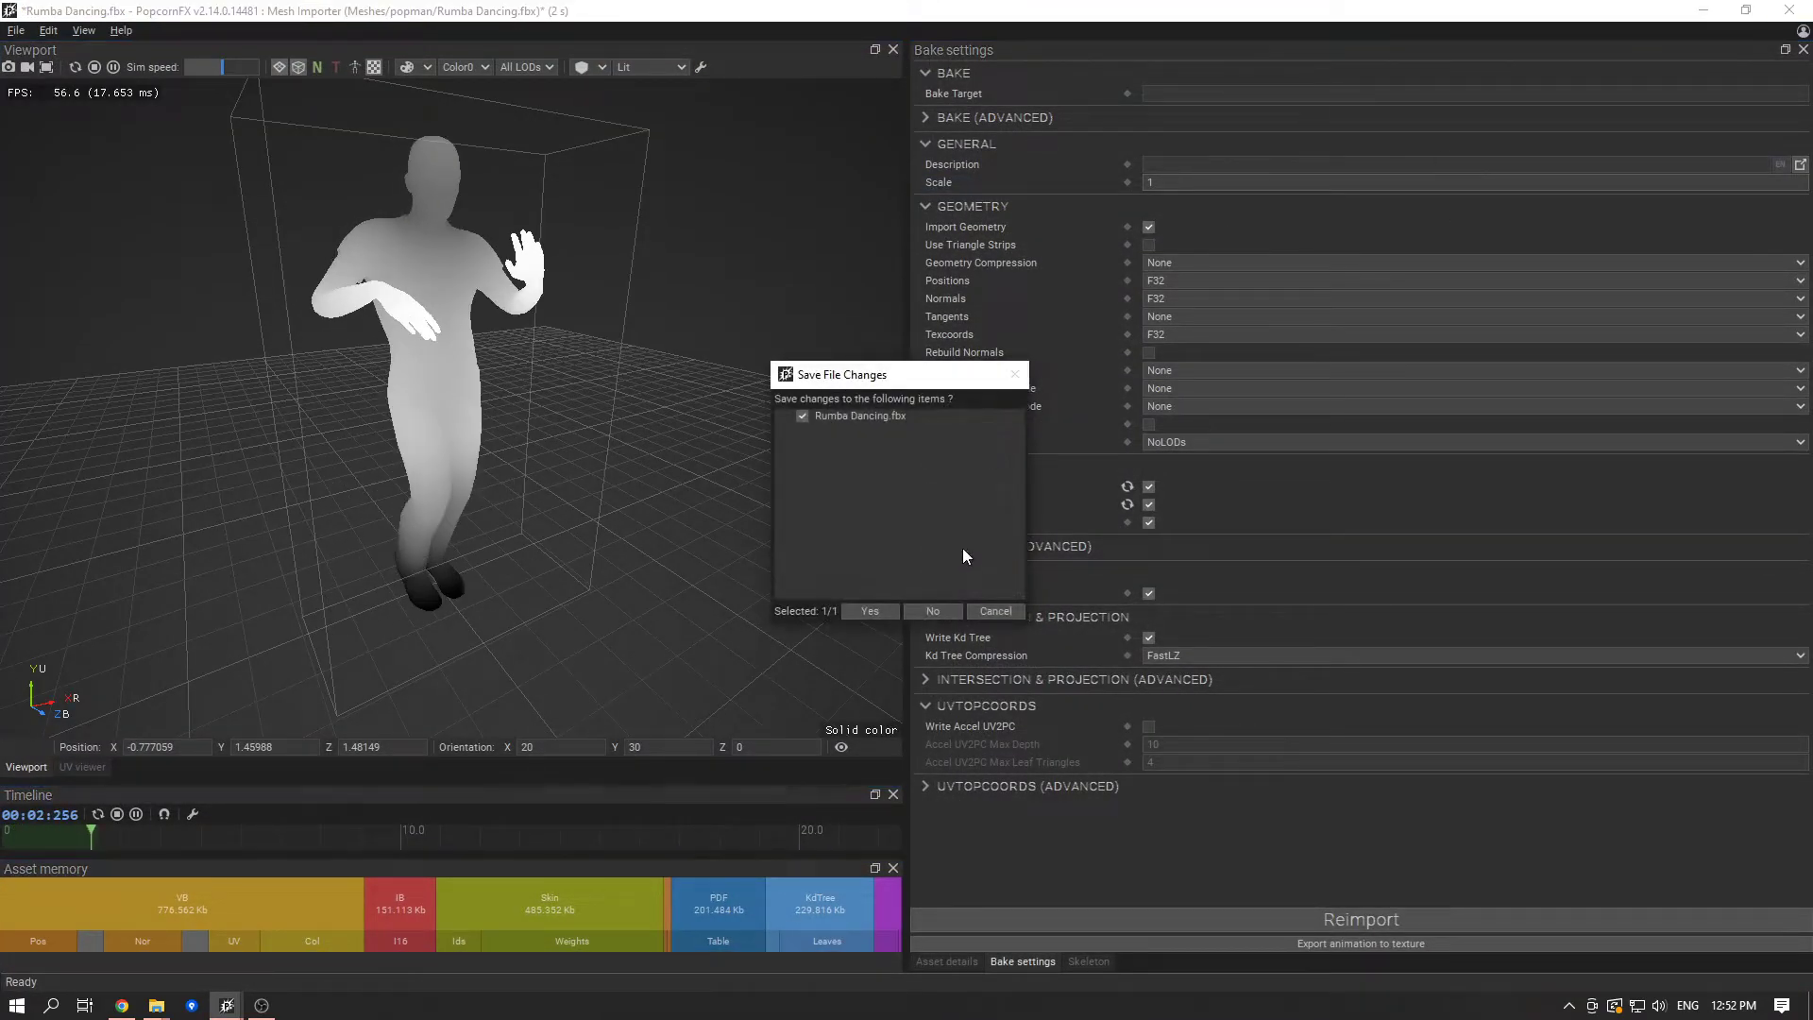
pyautogui.click(946, 611)
pyautogui.doubleClick(1277, 170)
pyautogui.click(1789, 10)
pyautogui.click(942, 611)
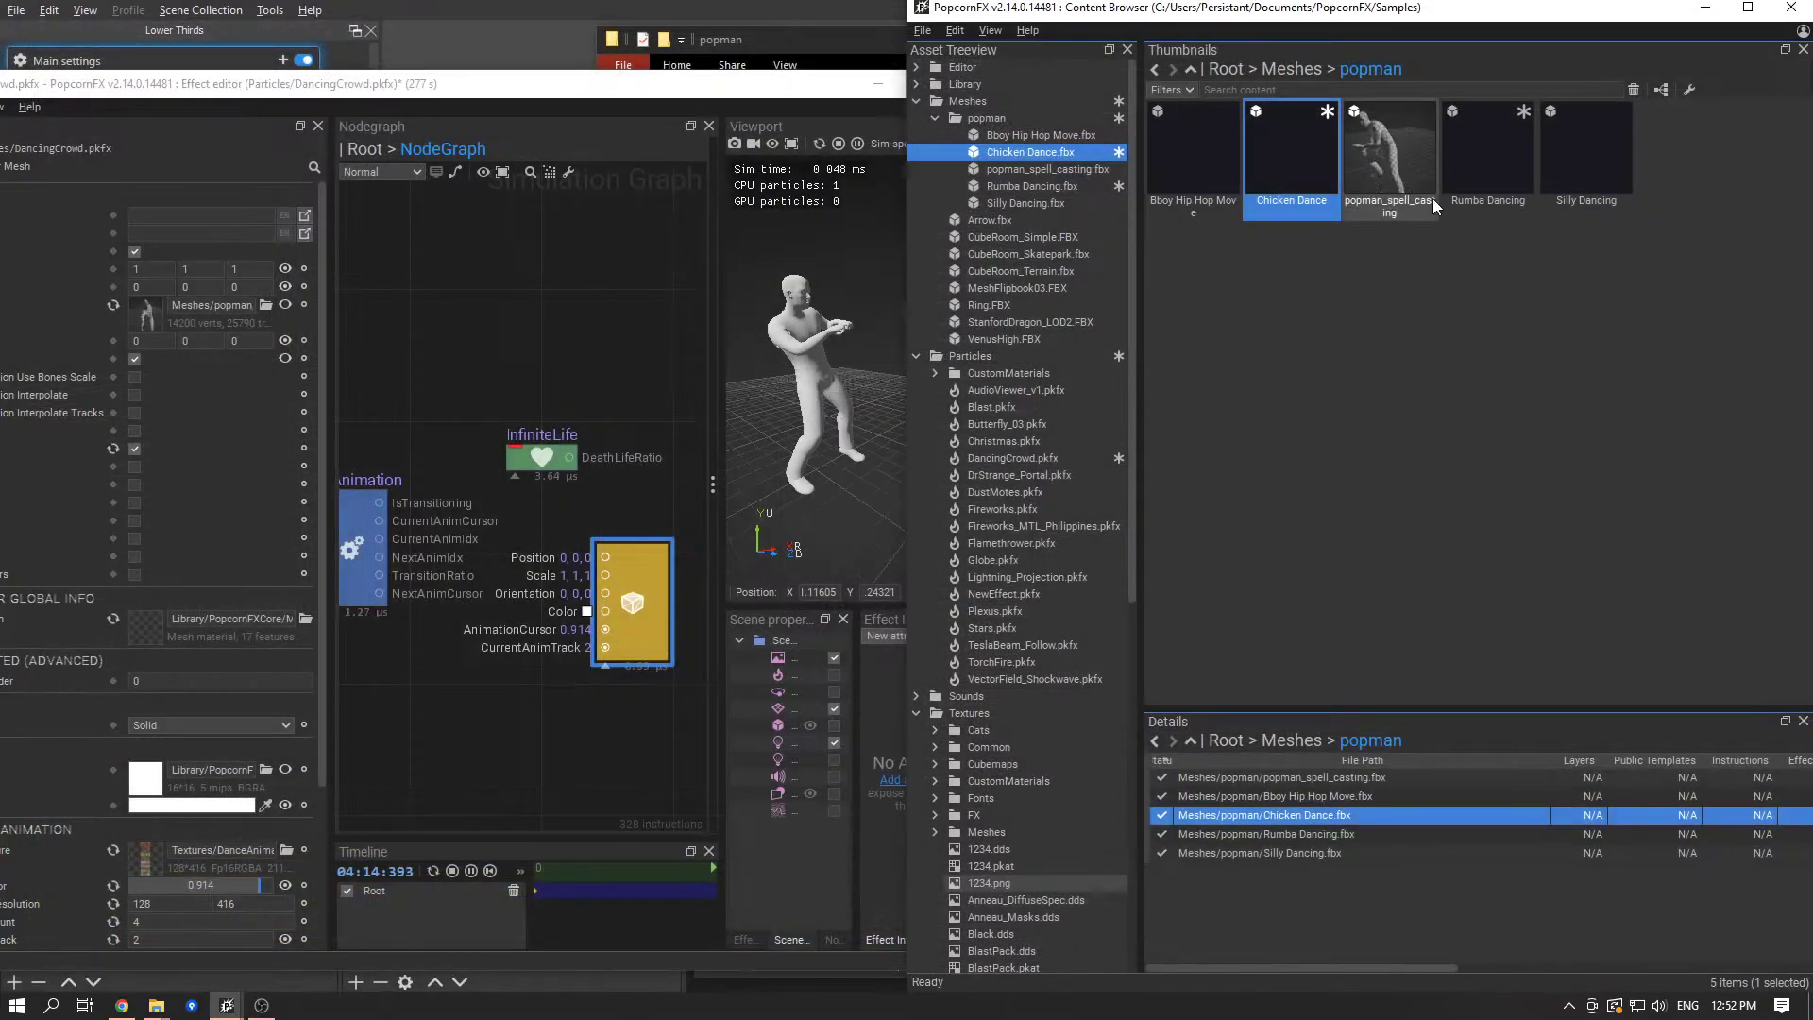
pyautogui.doubleClick(1594, 170)
pyautogui.click(1789, 10)
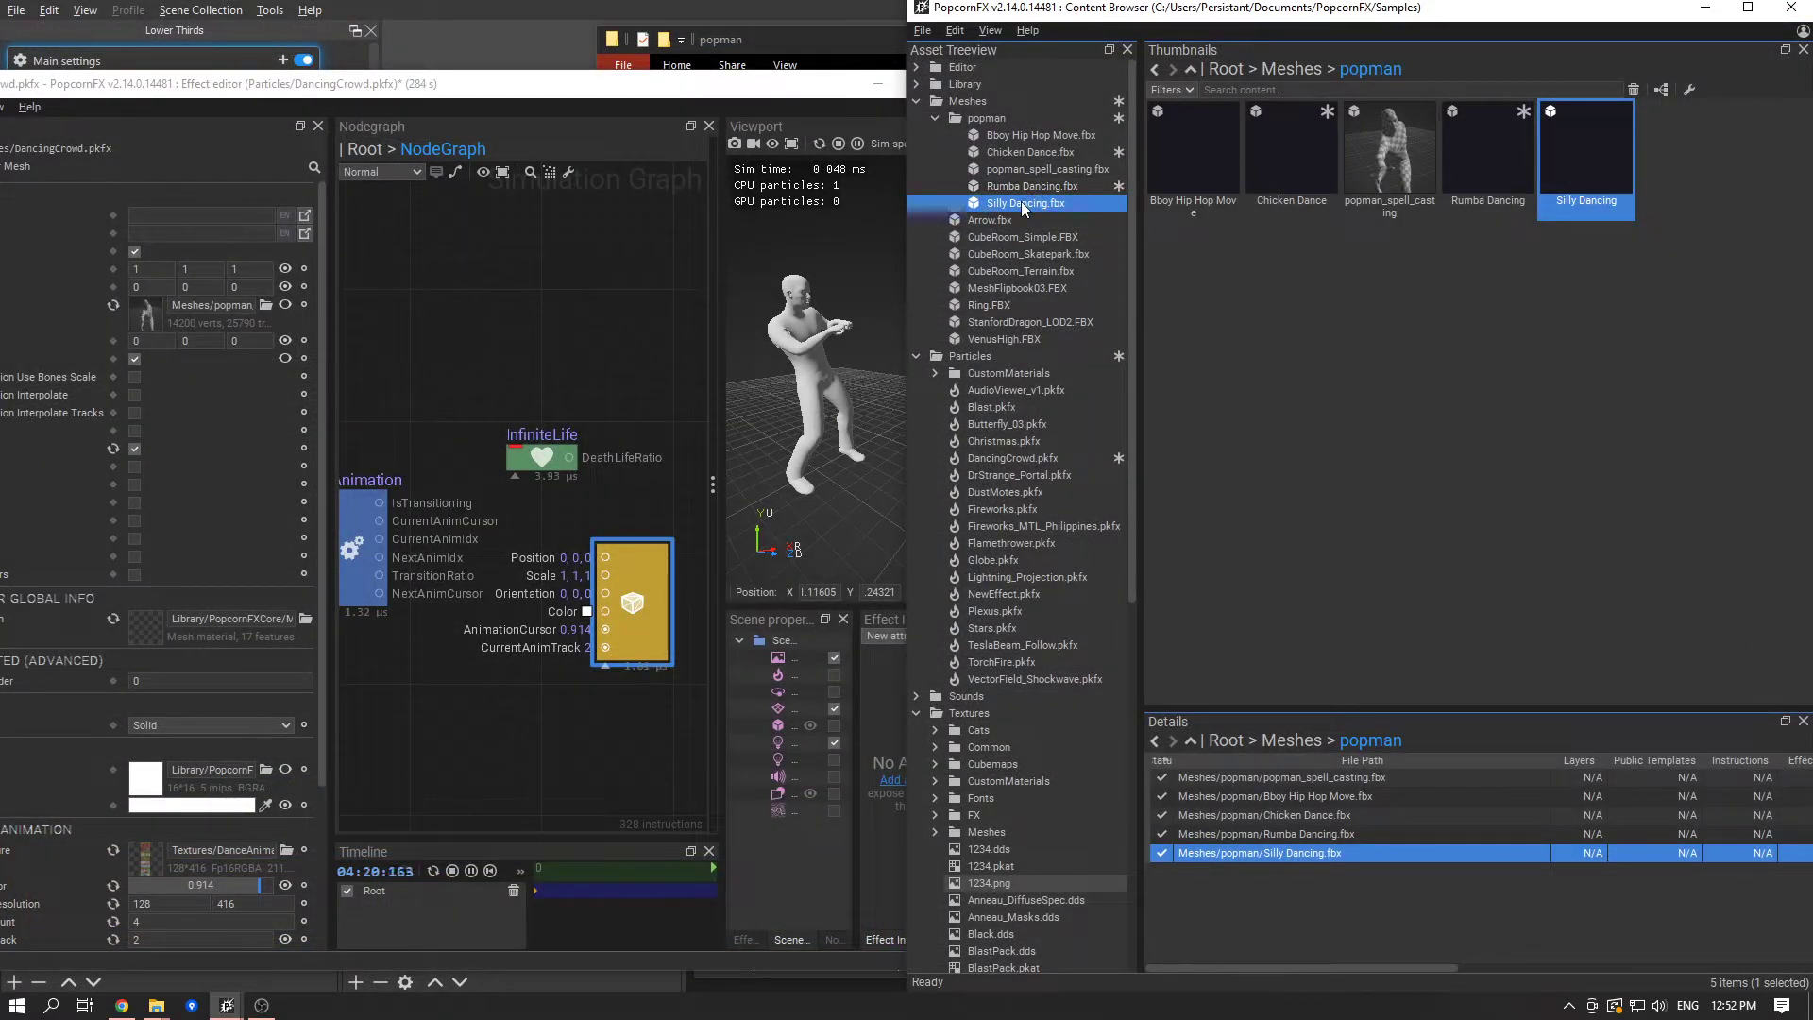
pyautogui.moveTo(1022, 201)
# - Maximize the effect editor and set the PlayAnimation node's Anim 2 Duration to 3.8 and Anim 3 Duration to 2.3
pyautogui.moveTo(482, 92); pyautogui.dragTo(801, 2)
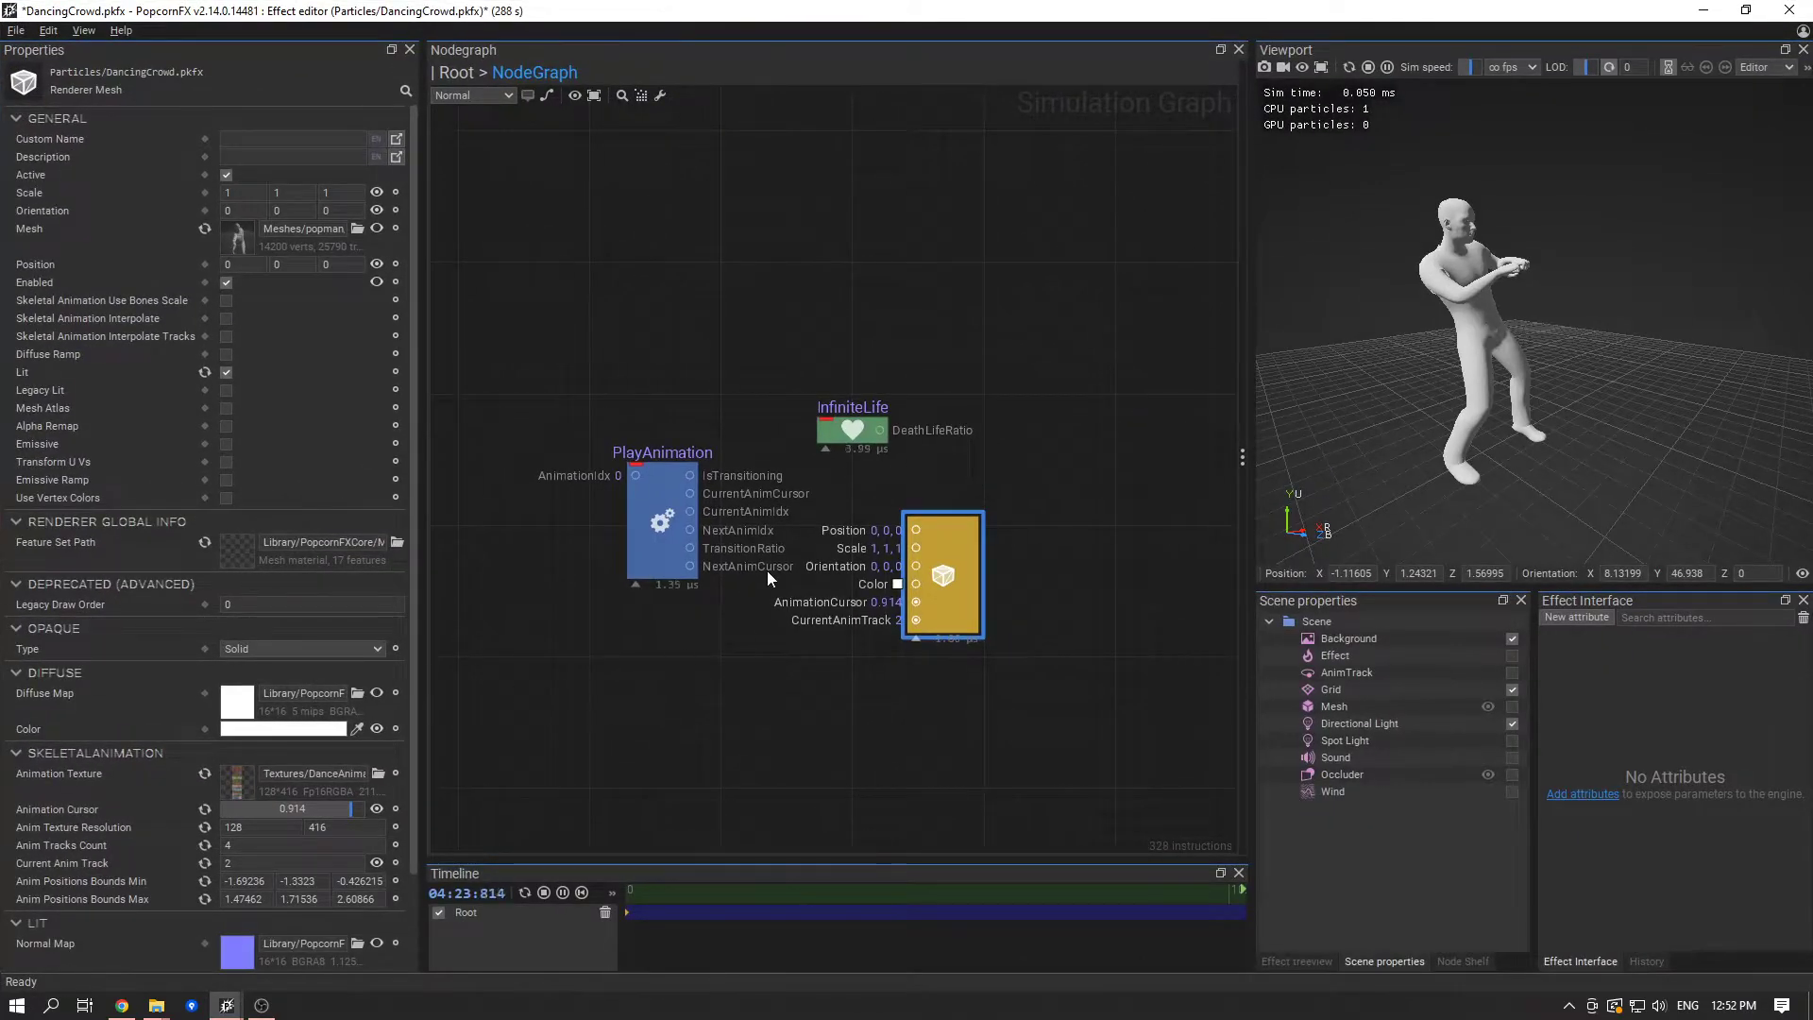
pyautogui.click(667, 529)
pyautogui.moveTo(253, 504); pyautogui.dragTo(146, 496)
pyautogui.press('BackSpace')
pyautogui.click(243, 437)
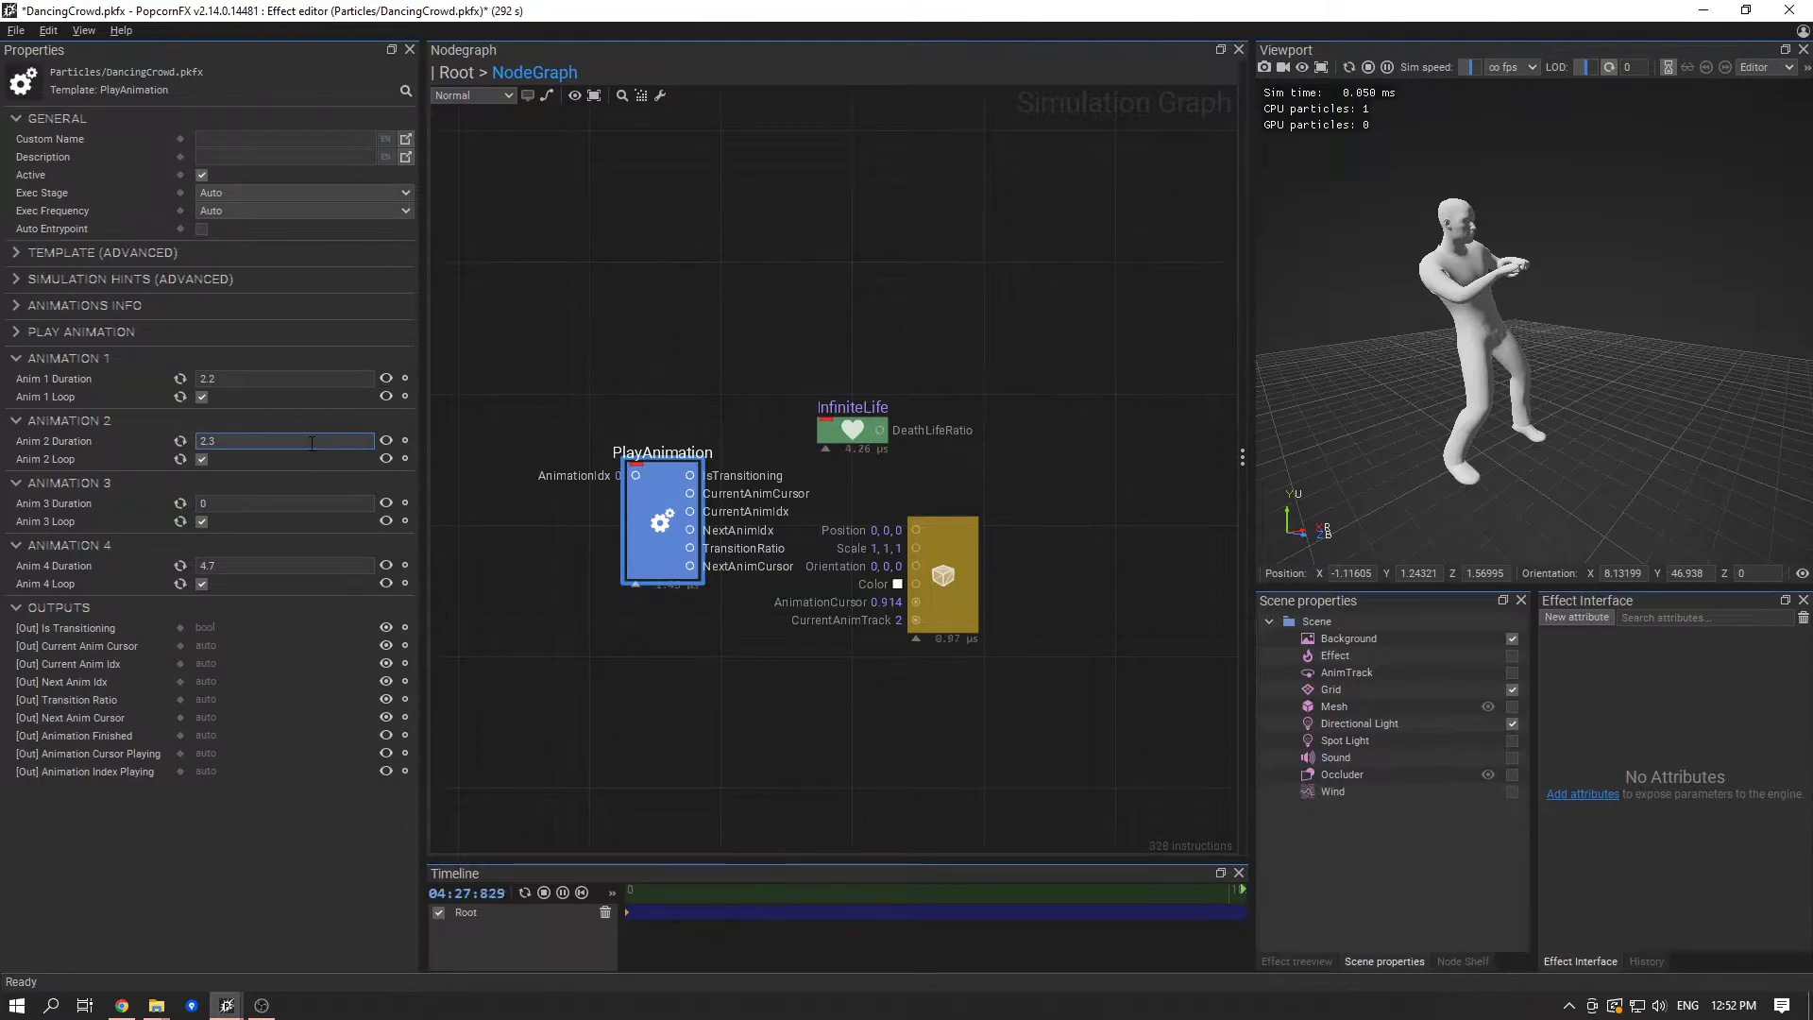
pyautogui.press('BackSpace')
pyautogui.press('Tab')
pyautogui.write('2.3')
pyautogui.click(599, 259)
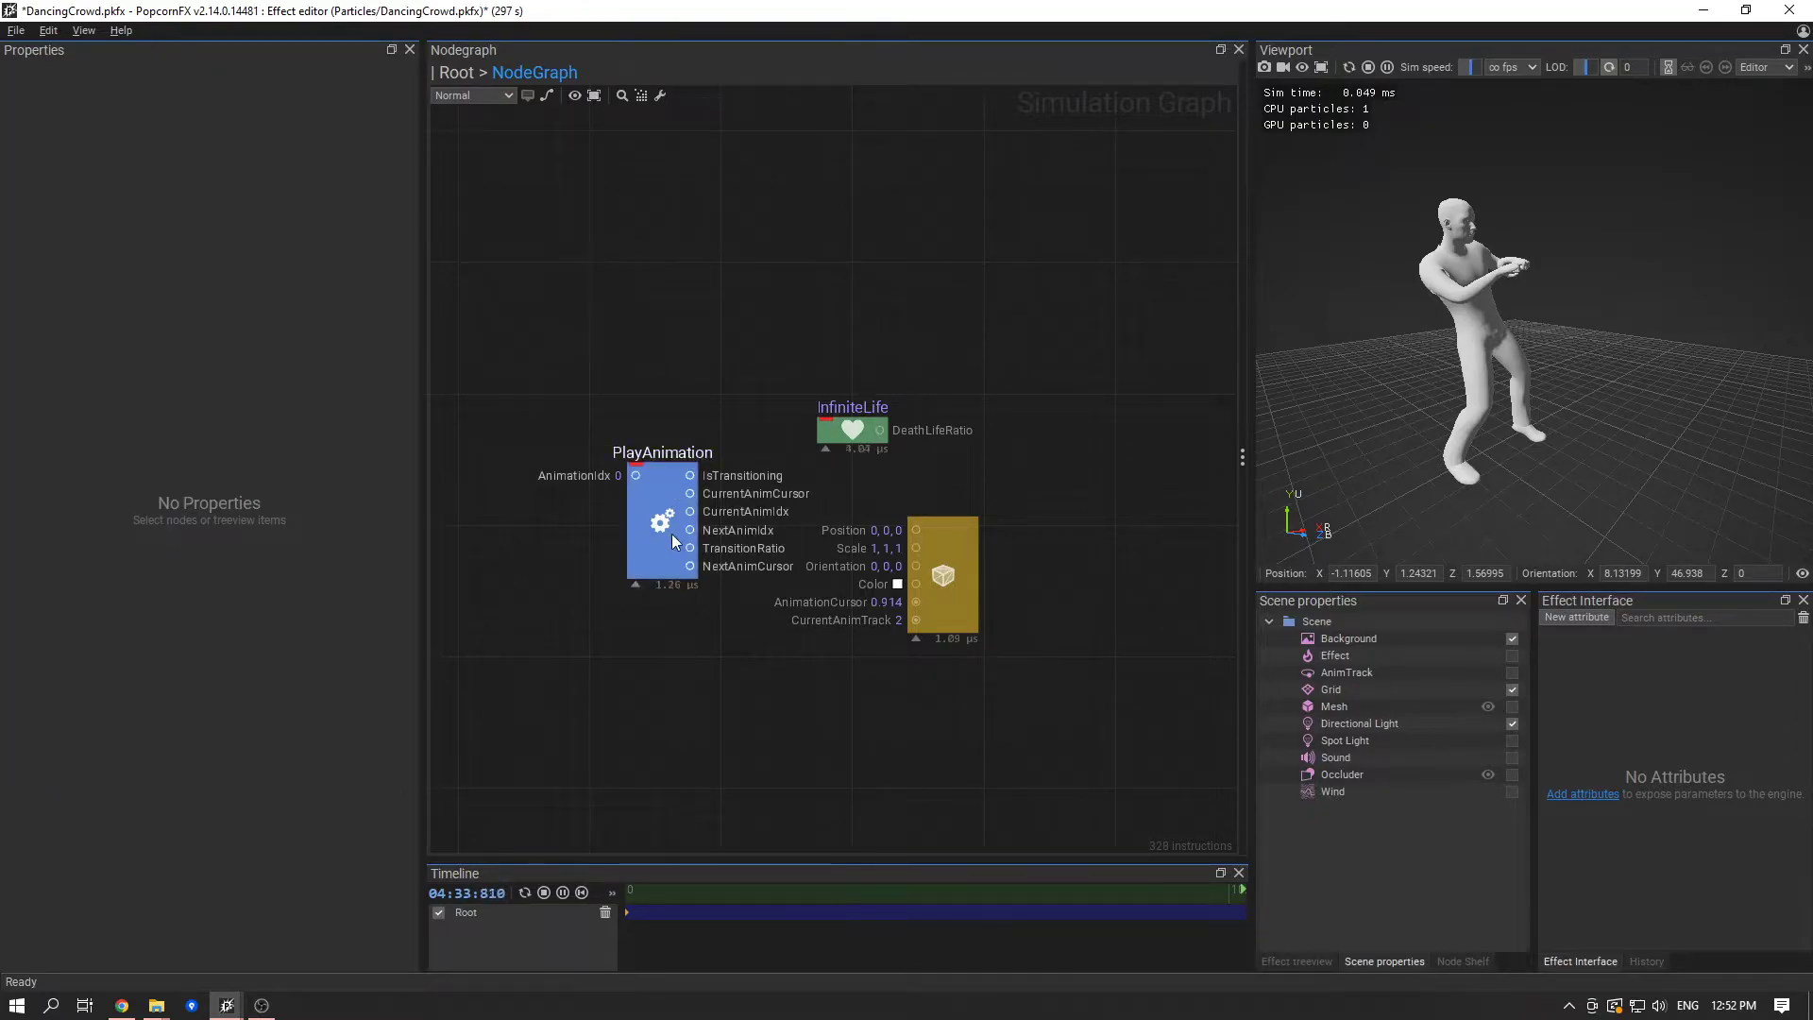
pyautogui.click(648, 519)
pyautogui.click(207, 381)
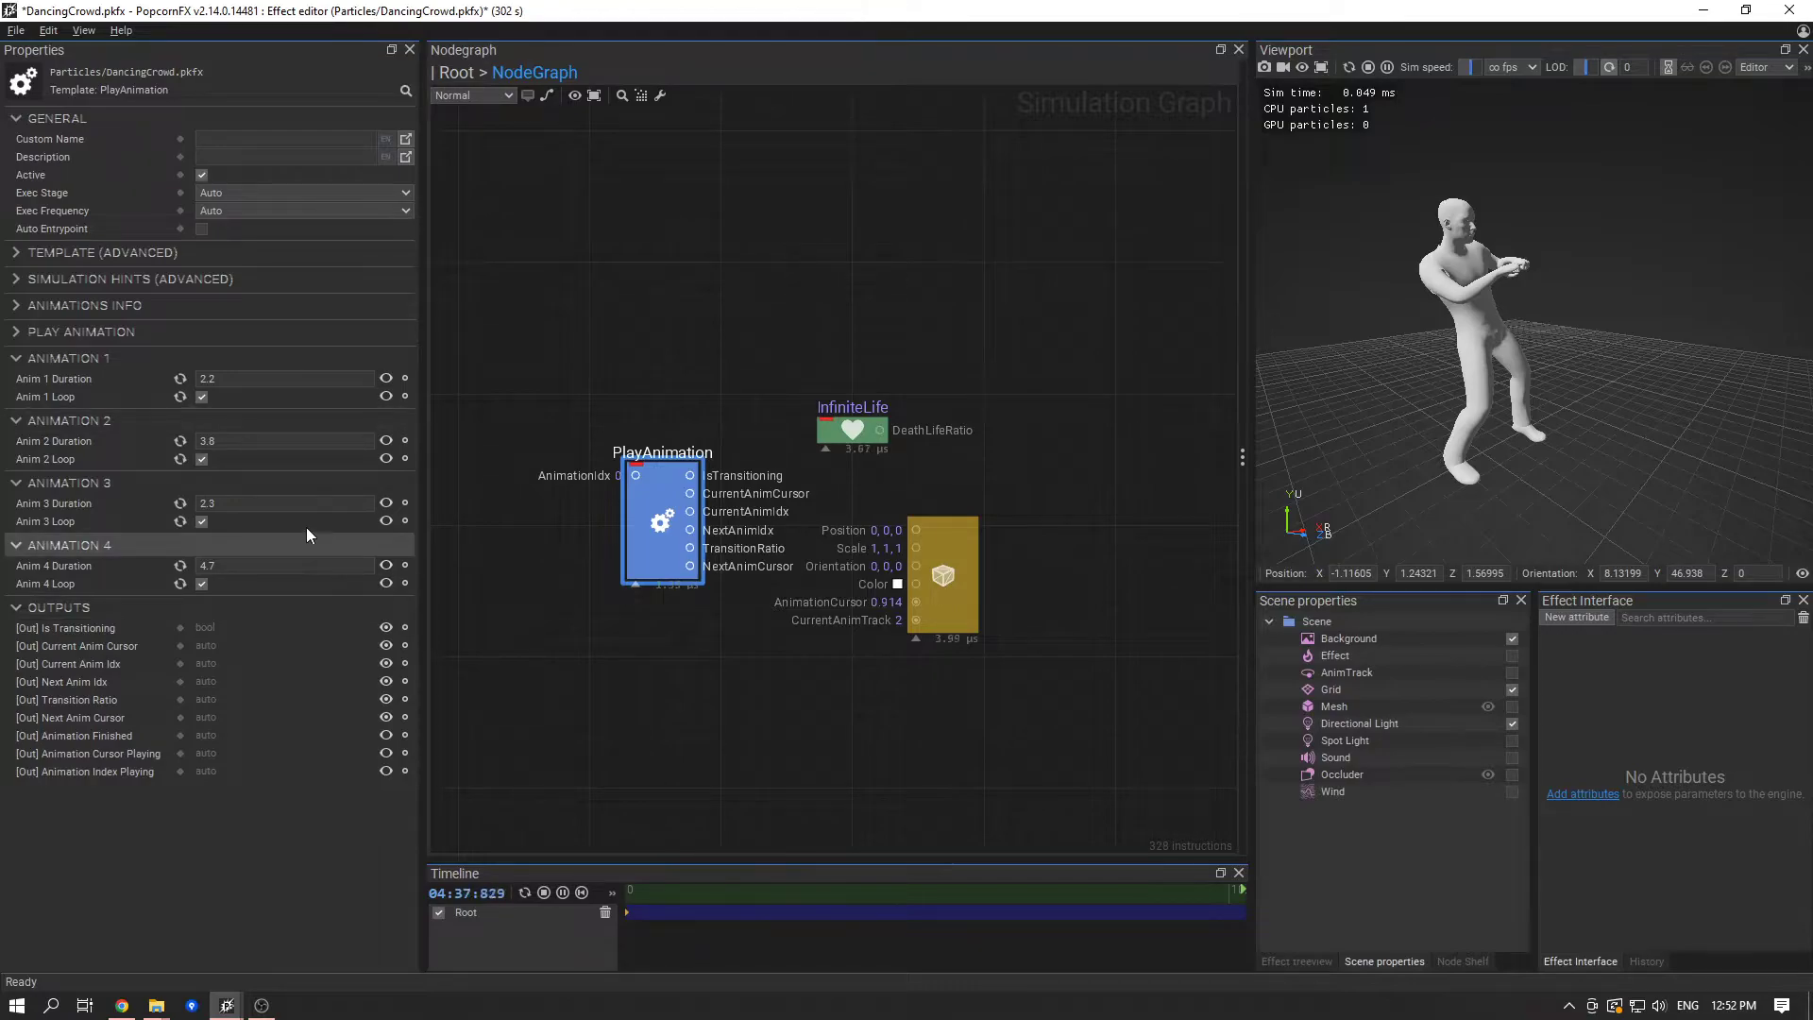
# - Expand the Play Animation properties and all pins of the PlayAnimation node, and reposition the node beside the mesh renderer
pyautogui.click(102, 331)
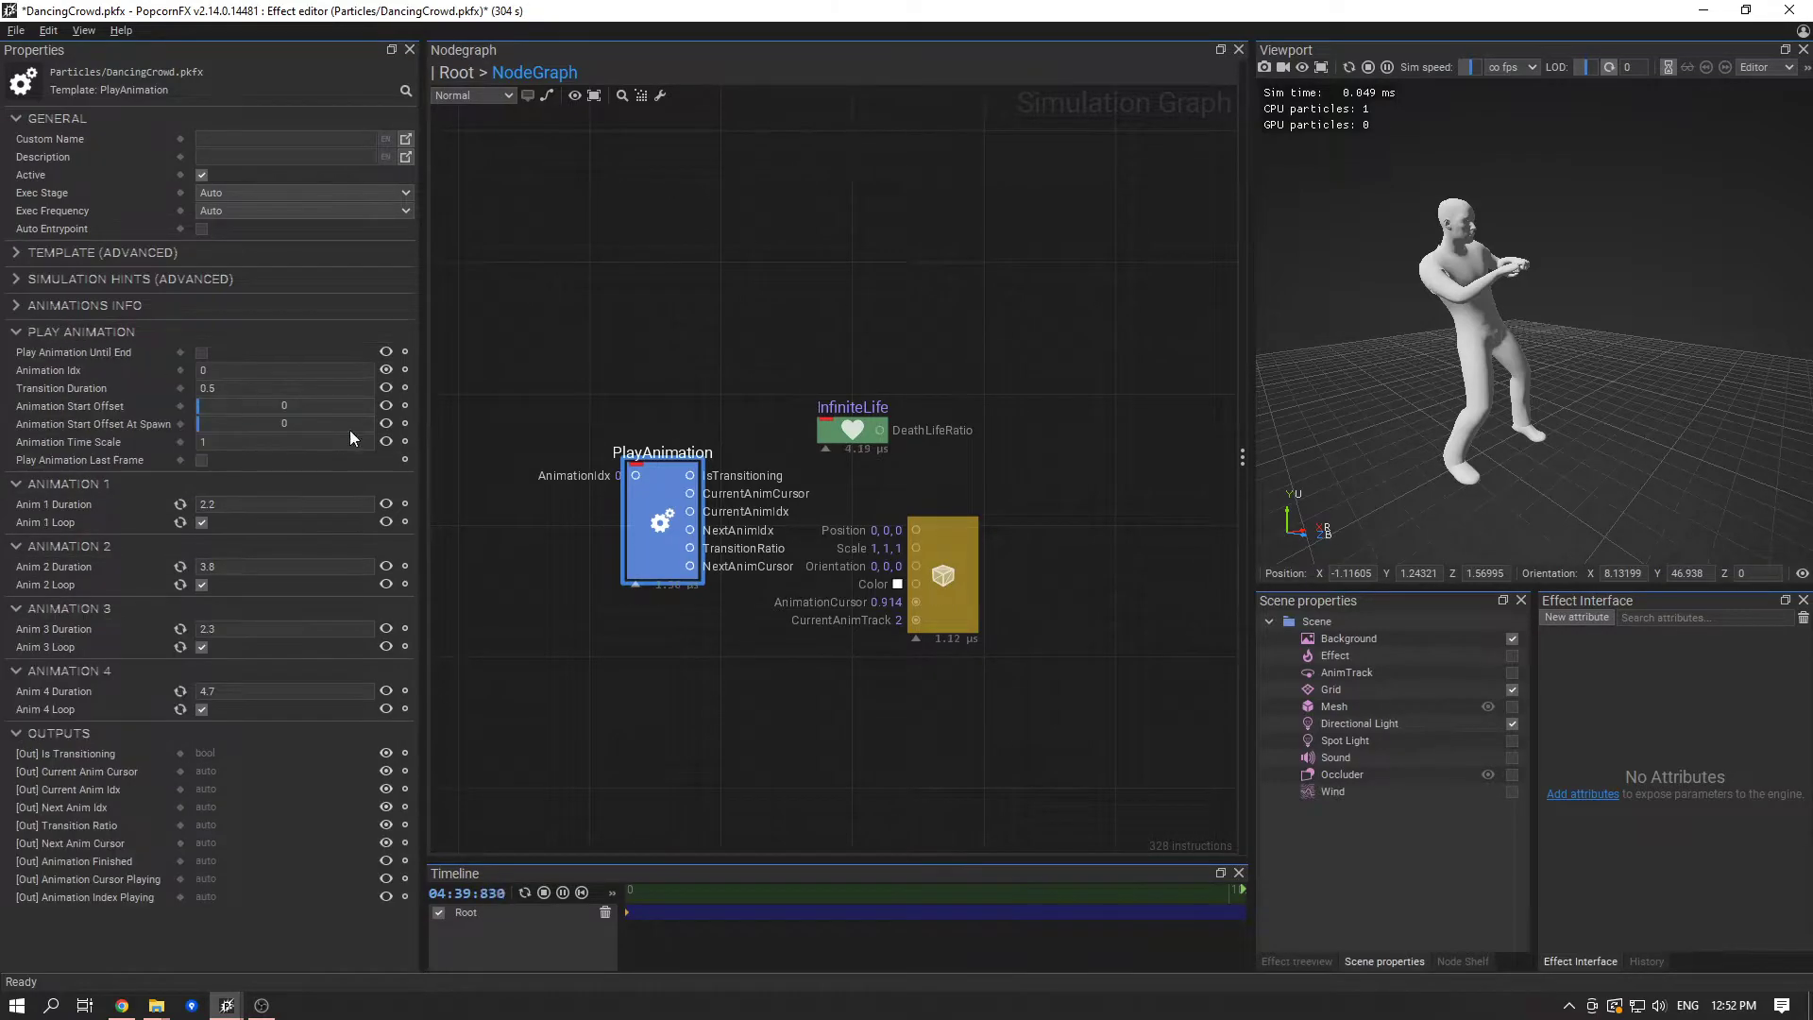
pyautogui.moveTo(608, 637); pyautogui.dragTo(633, 640, button='middle')
pyautogui.moveTo(685, 549); pyautogui.dragTo(712, 666)
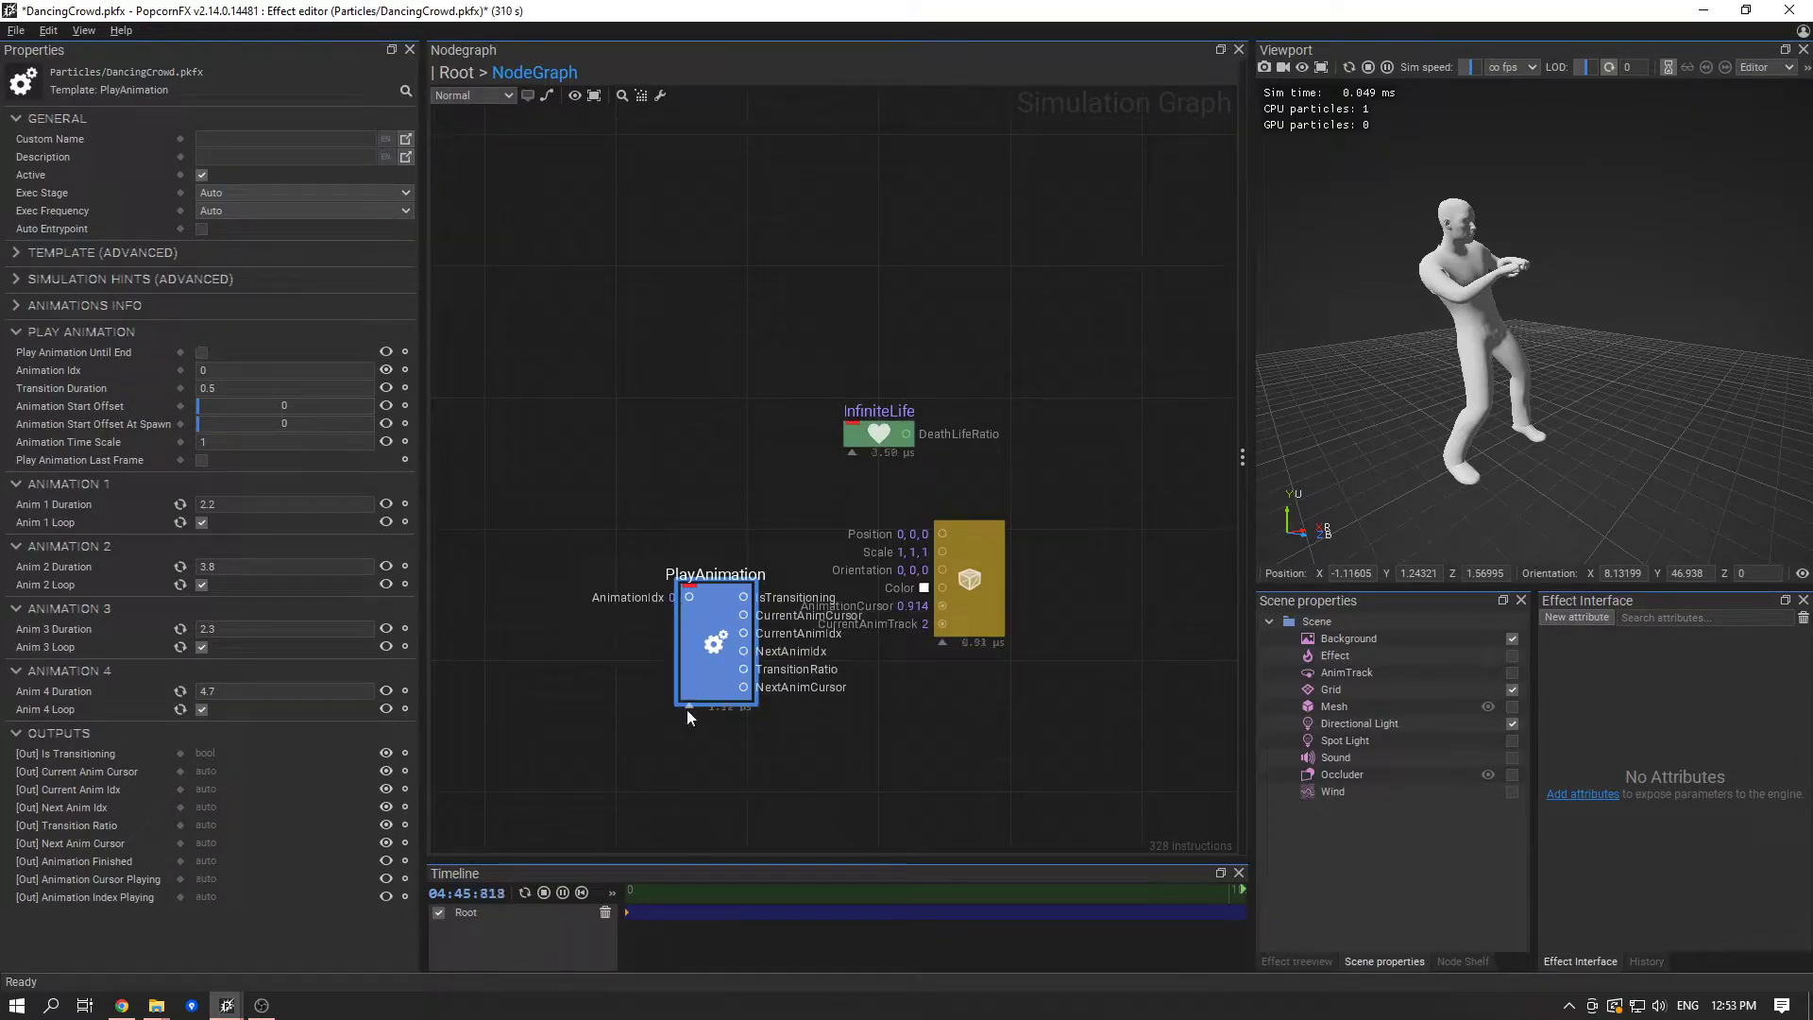
pyautogui.click(690, 707)
pyautogui.click(687, 616)
pyautogui.moveTo(991, 732); pyautogui.dragTo(984, 654, button='middle')
pyautogui.moveTo(709, 696); pyautogui.dragTo(626, 608)
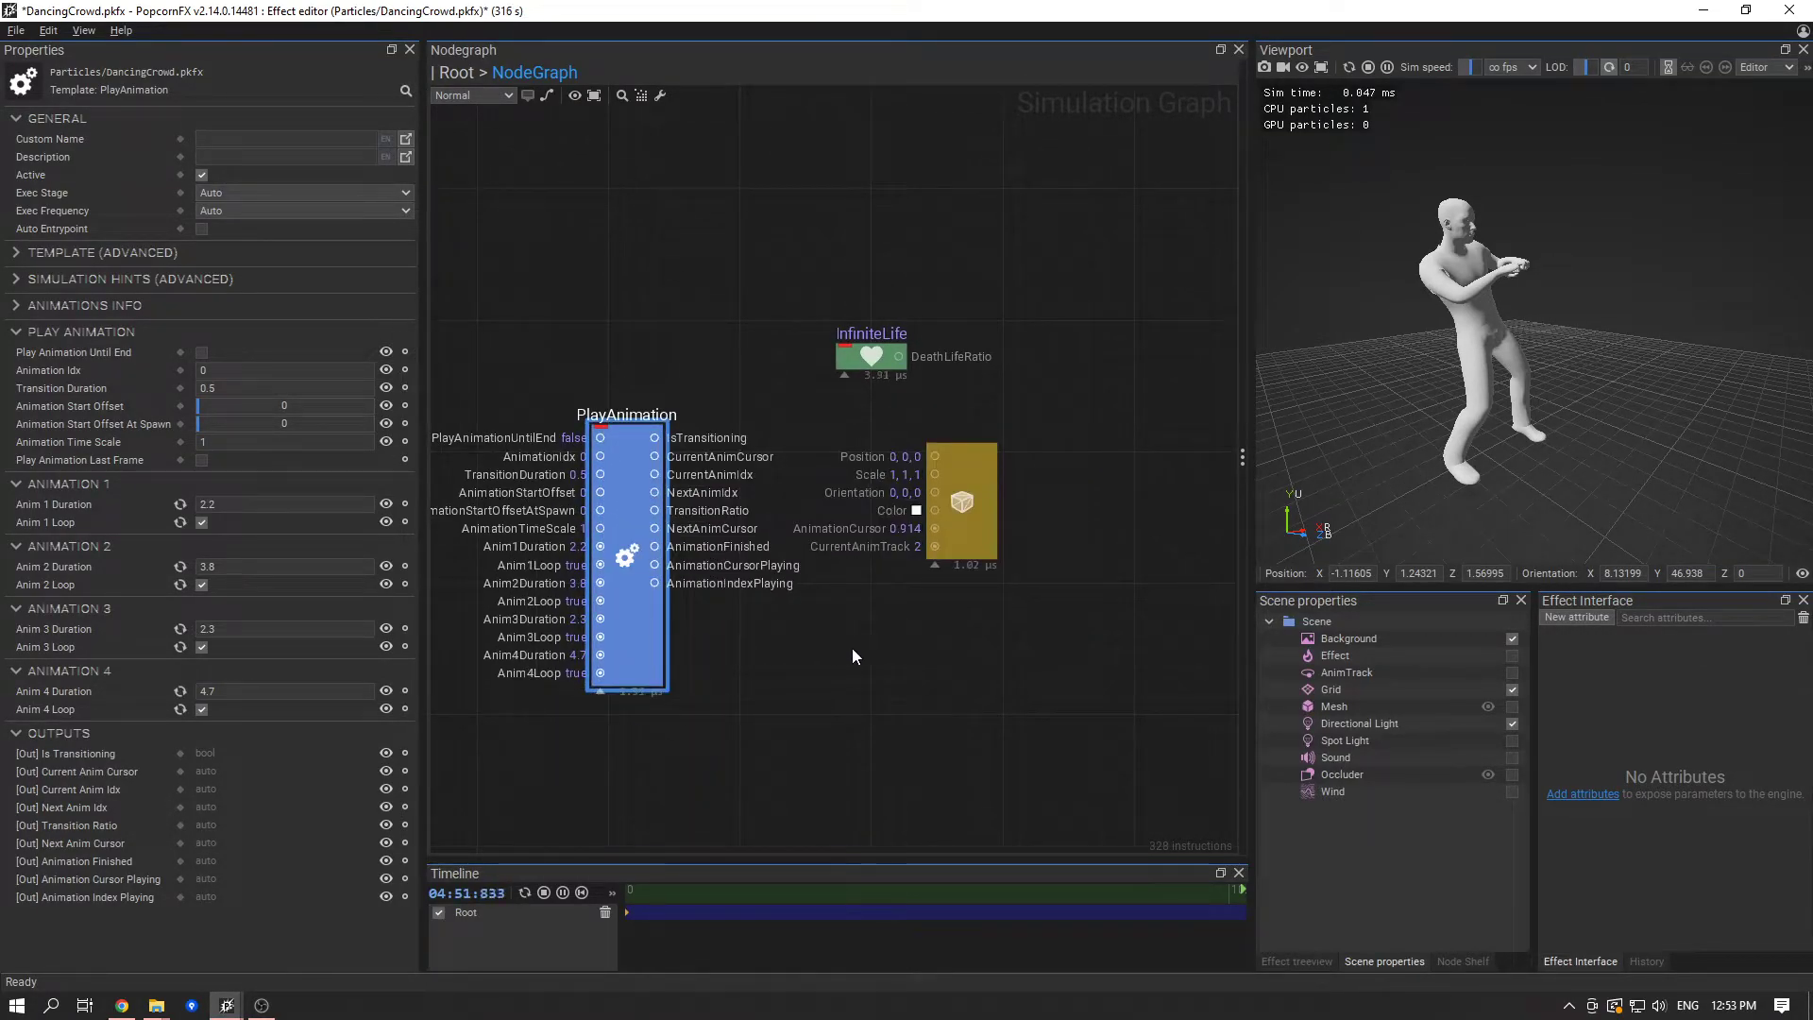
# - Connect PlayAnimation's AnimationCursorPlaying to the mesh renderer's AnimationCursor and AnimationIndexPlaying to its CurrentAnimTrack
pyautogui.moveTo(846, 648); pyautogui.dragTo(891, 681, button='middle')
pyautogui.click(1019, 575)
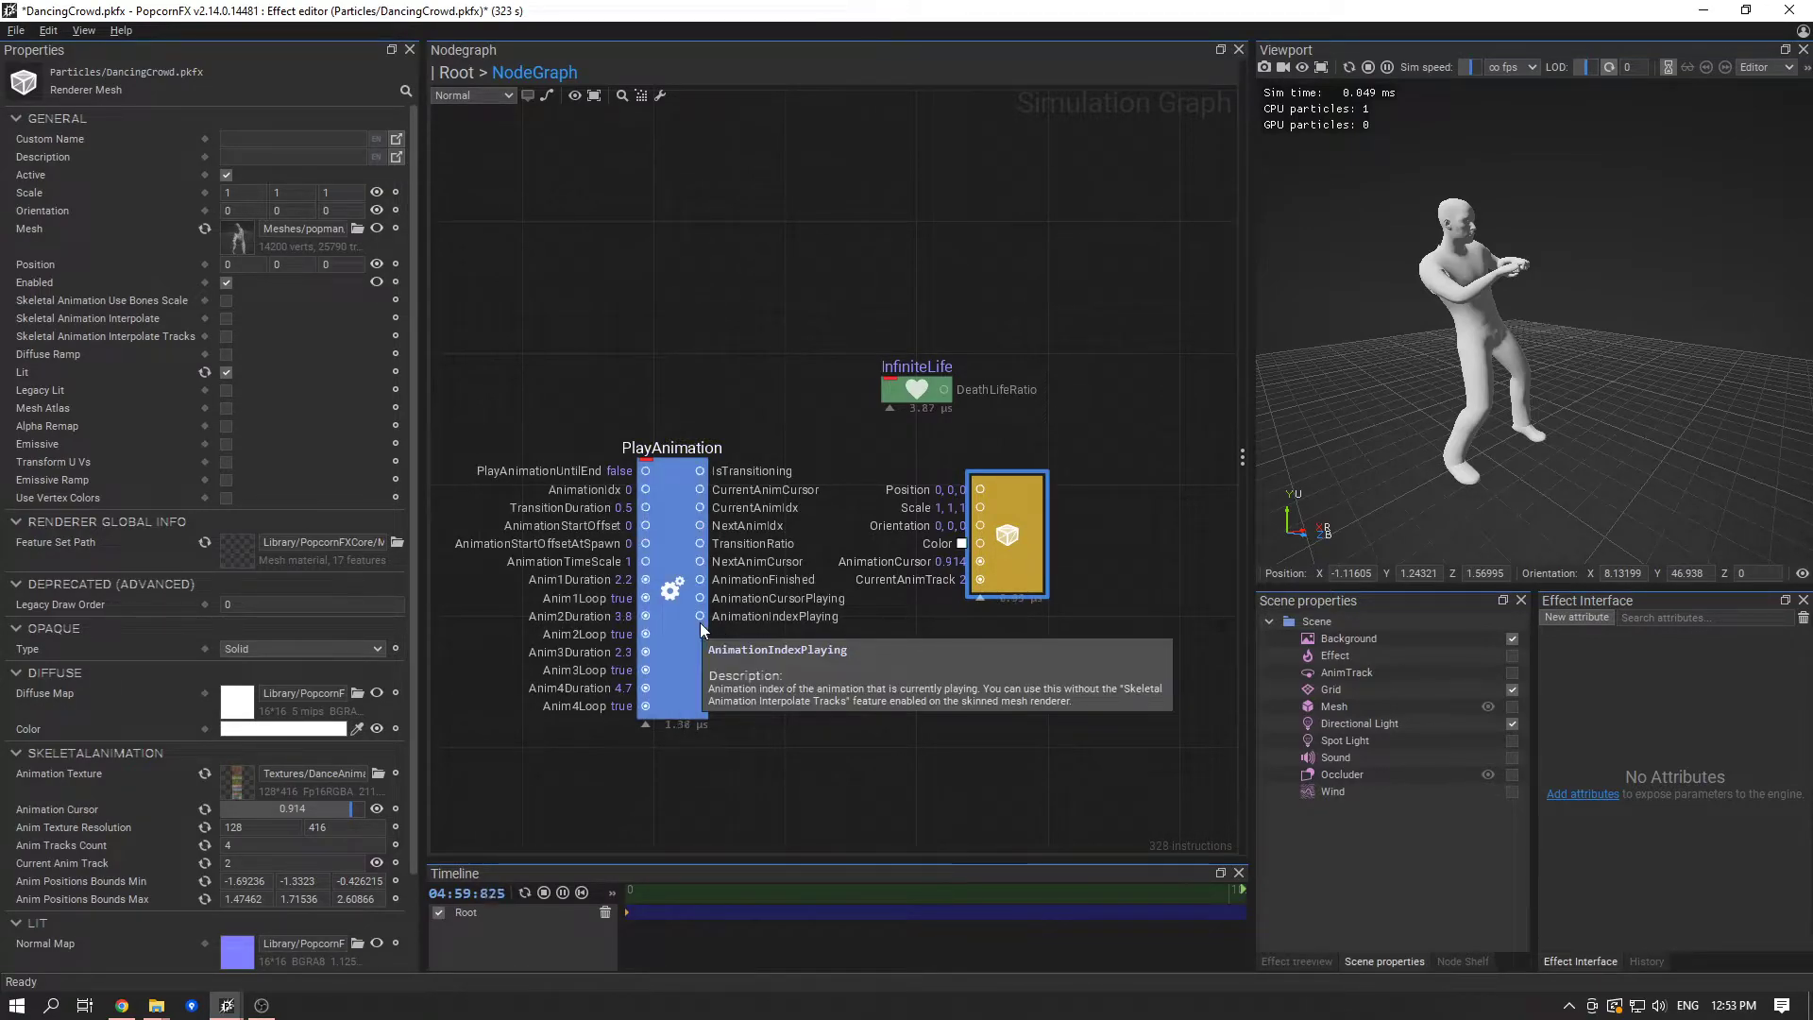
pyautogui.moveTo(710, 595); pyautogui.dragTo(982, 558)
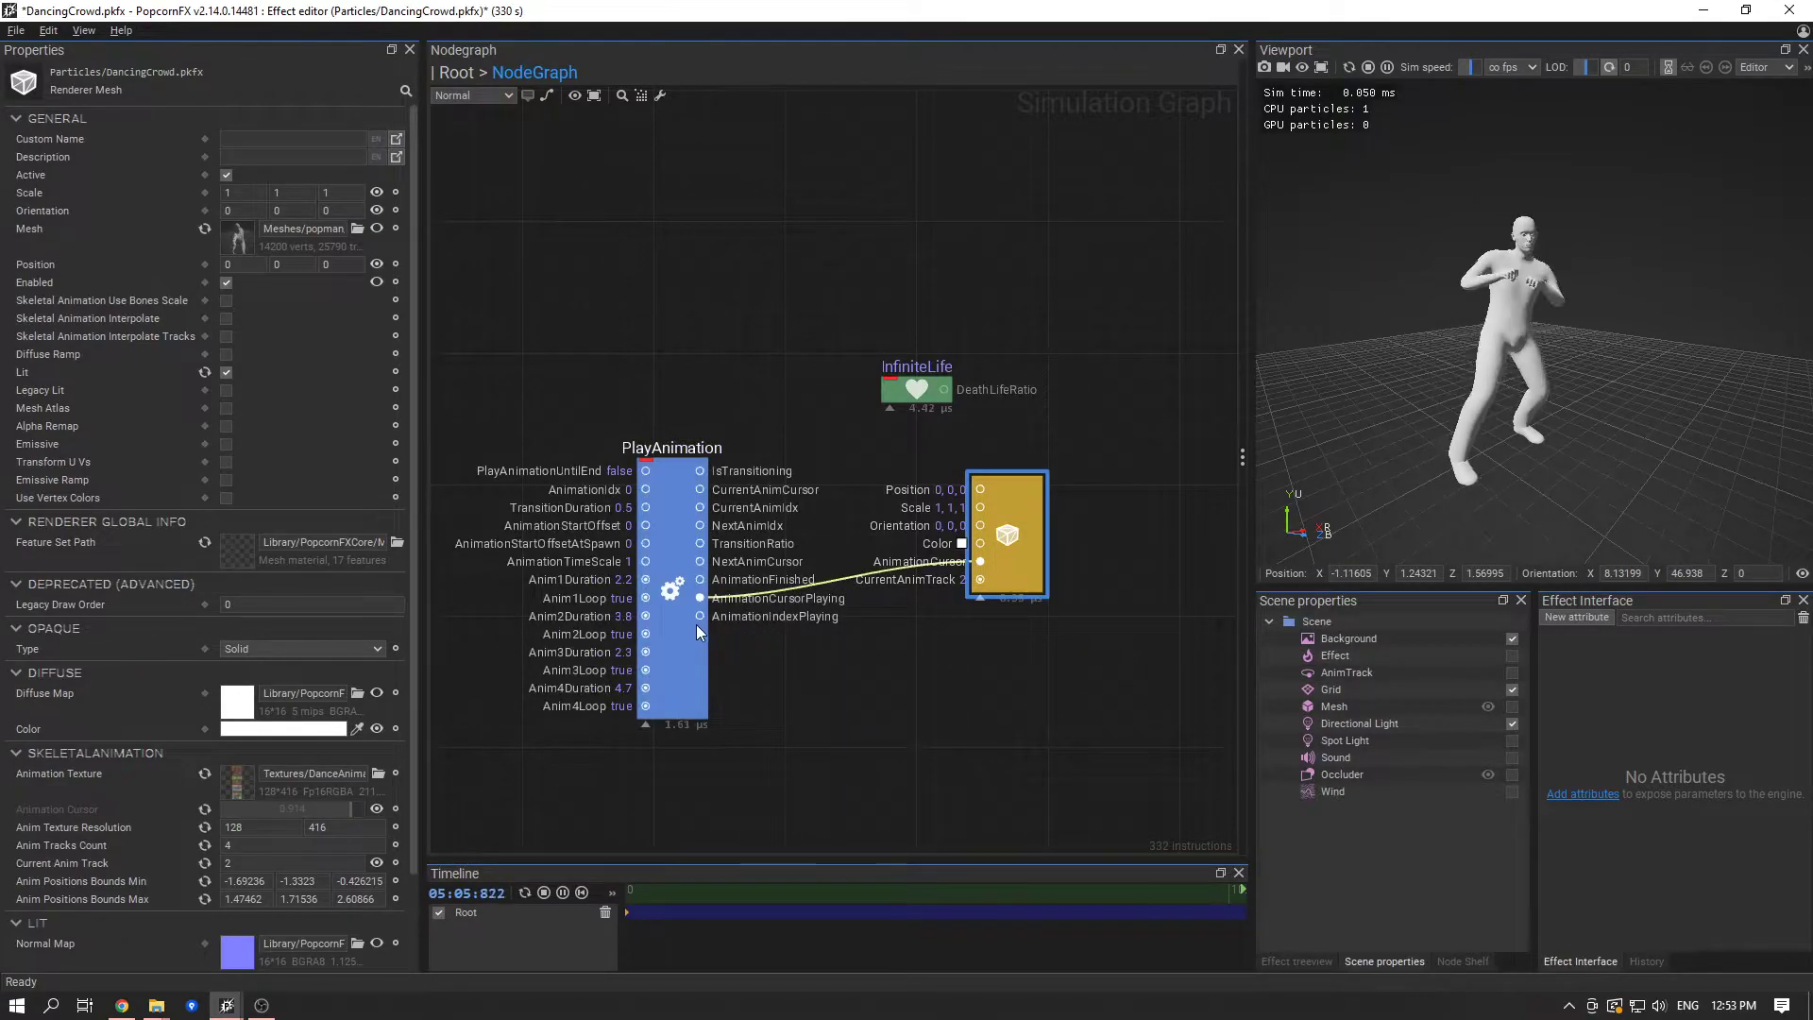
pyautogui.moveTo(700, 616); pyautogui.dragTo(980, 579)
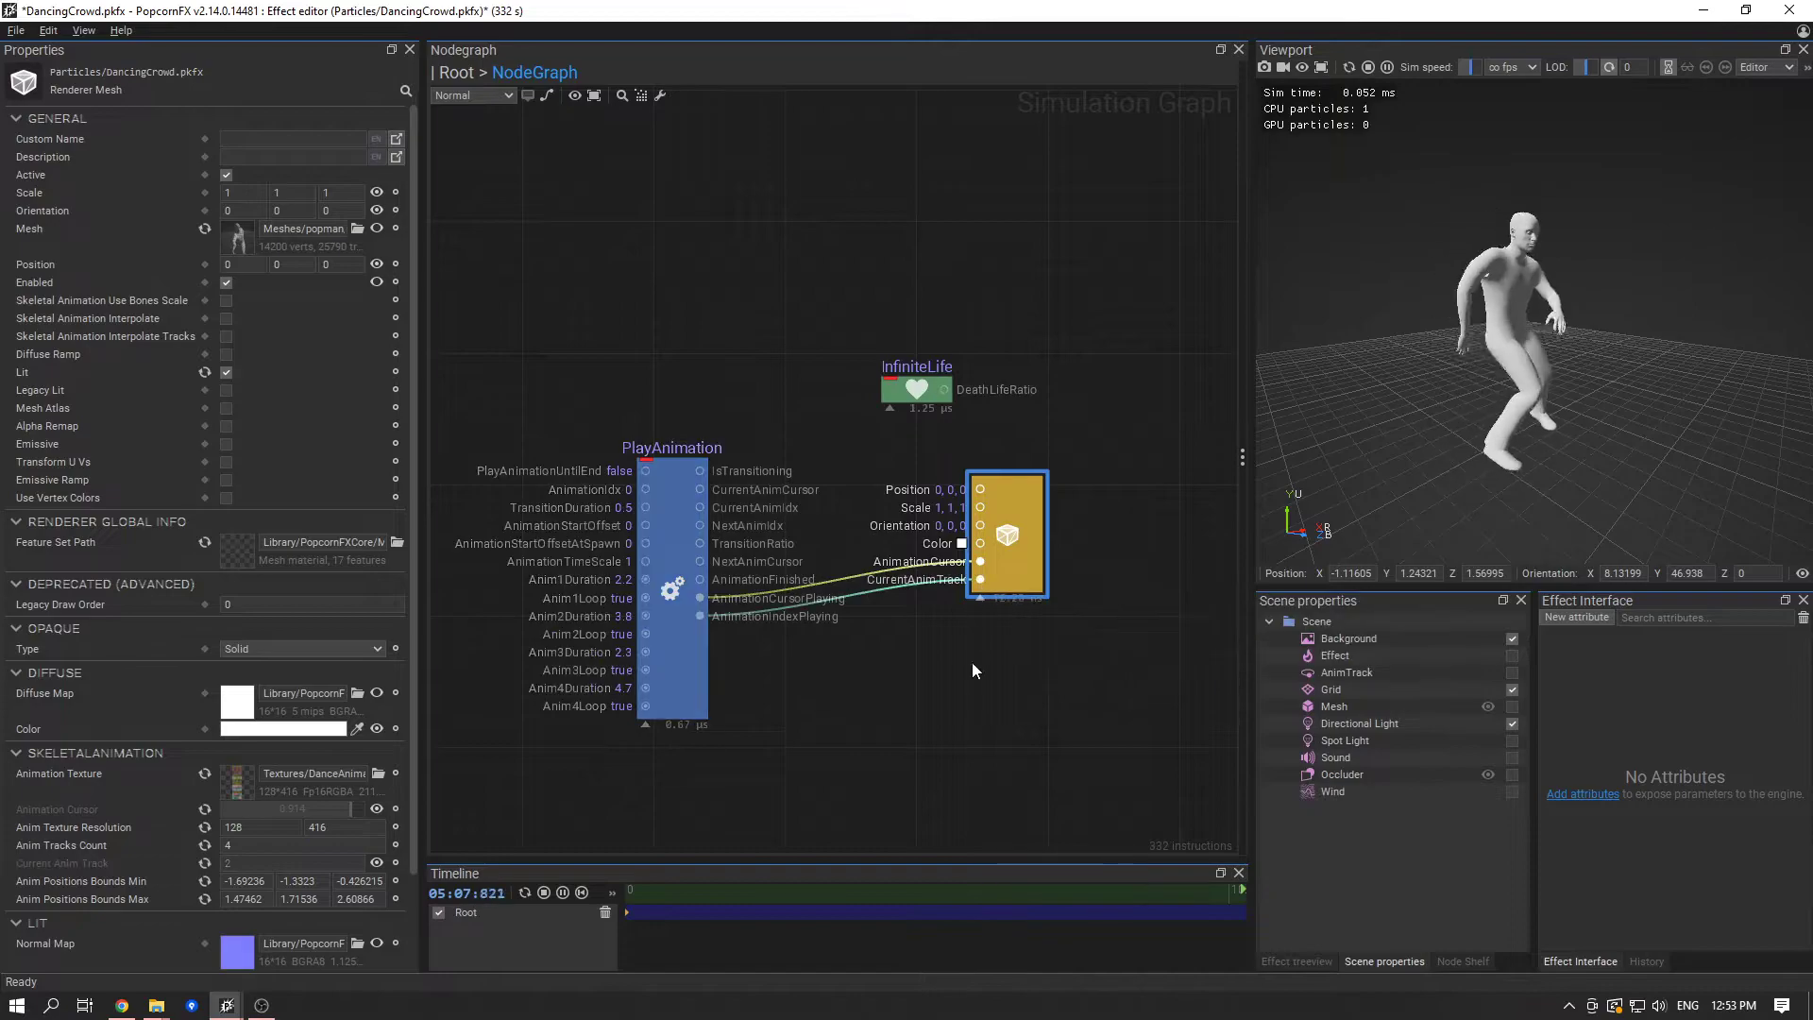
pyautogui.click(975, 656)
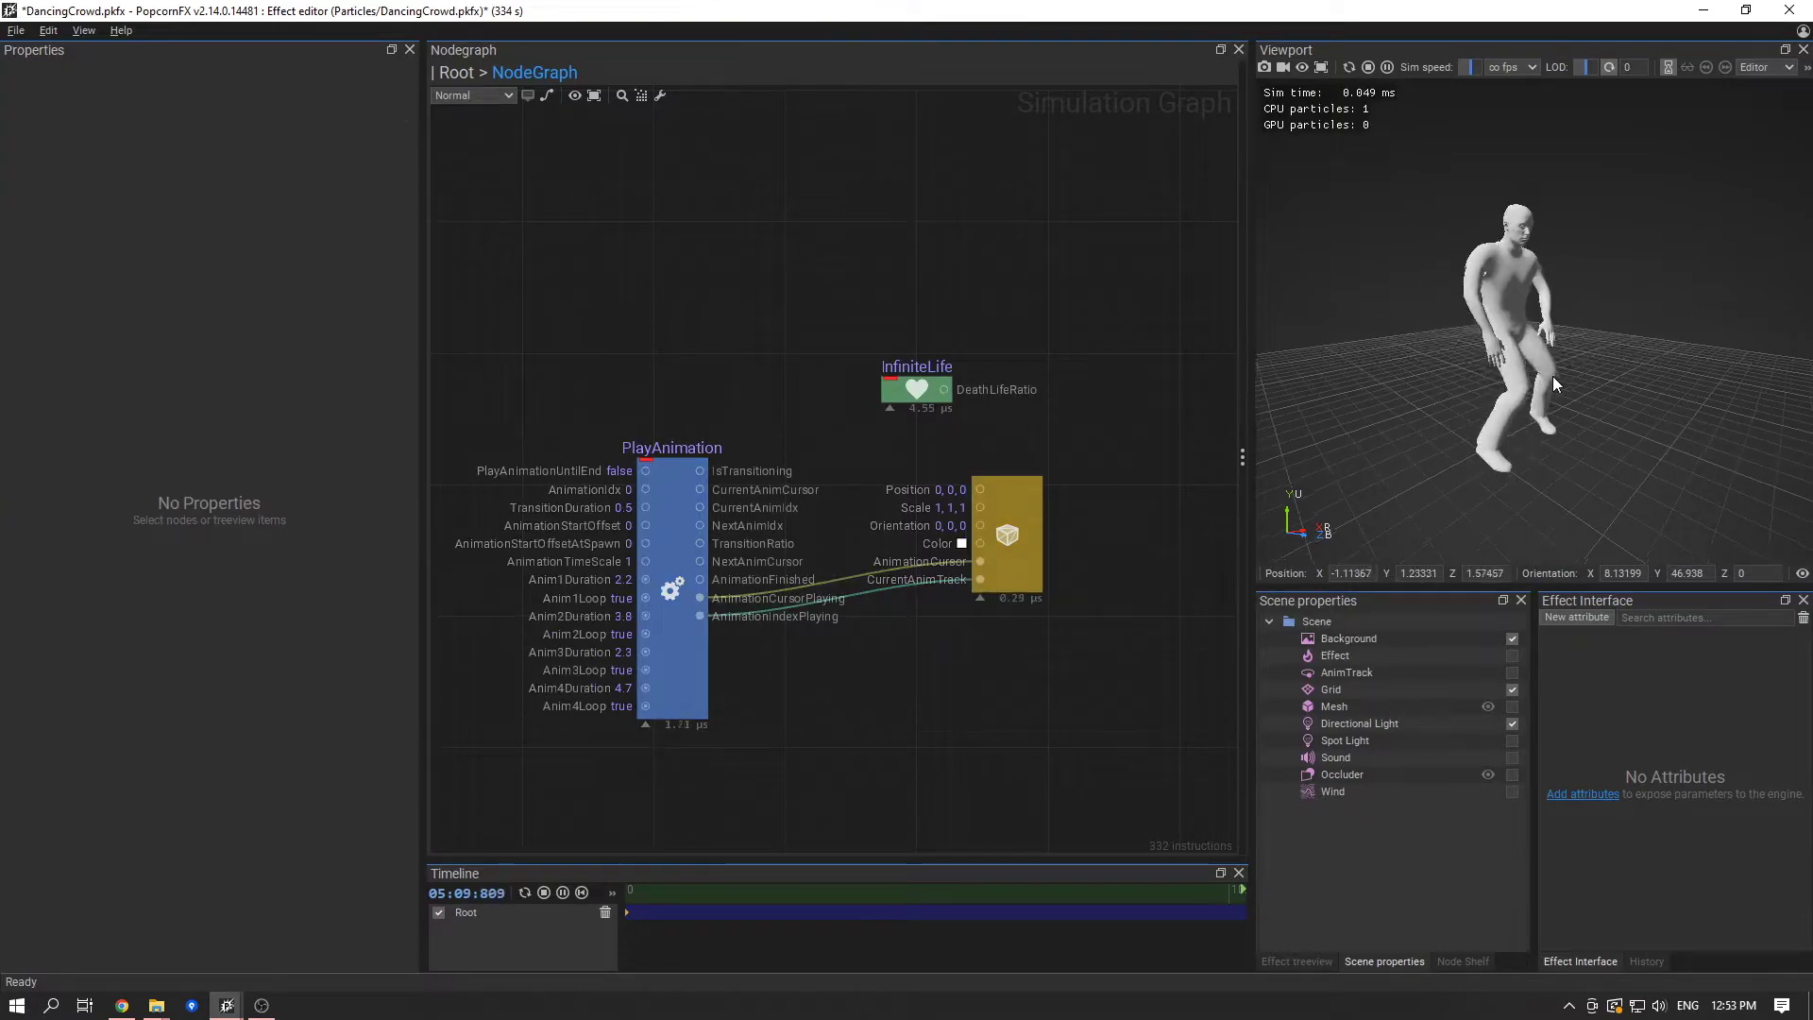
# - Preview the dancing mesh, collapse the PlayAnimation node's unused pins and align the node with the mesh renderer's connected inputs
pyautogui.scroll(-2, 1543, 400)
pyautogui.moveTo(1543, 401)
pyautogui.keyDown('alt'); pyautogui.mouseDown()
pyautogui.moveTo(1584, 418)
pyautogui.moveTo(1521, 415)
pyautogui.moveTo(1543, 427)
pyautogui.mouseUp(); pyautogui.keyUp('alt')
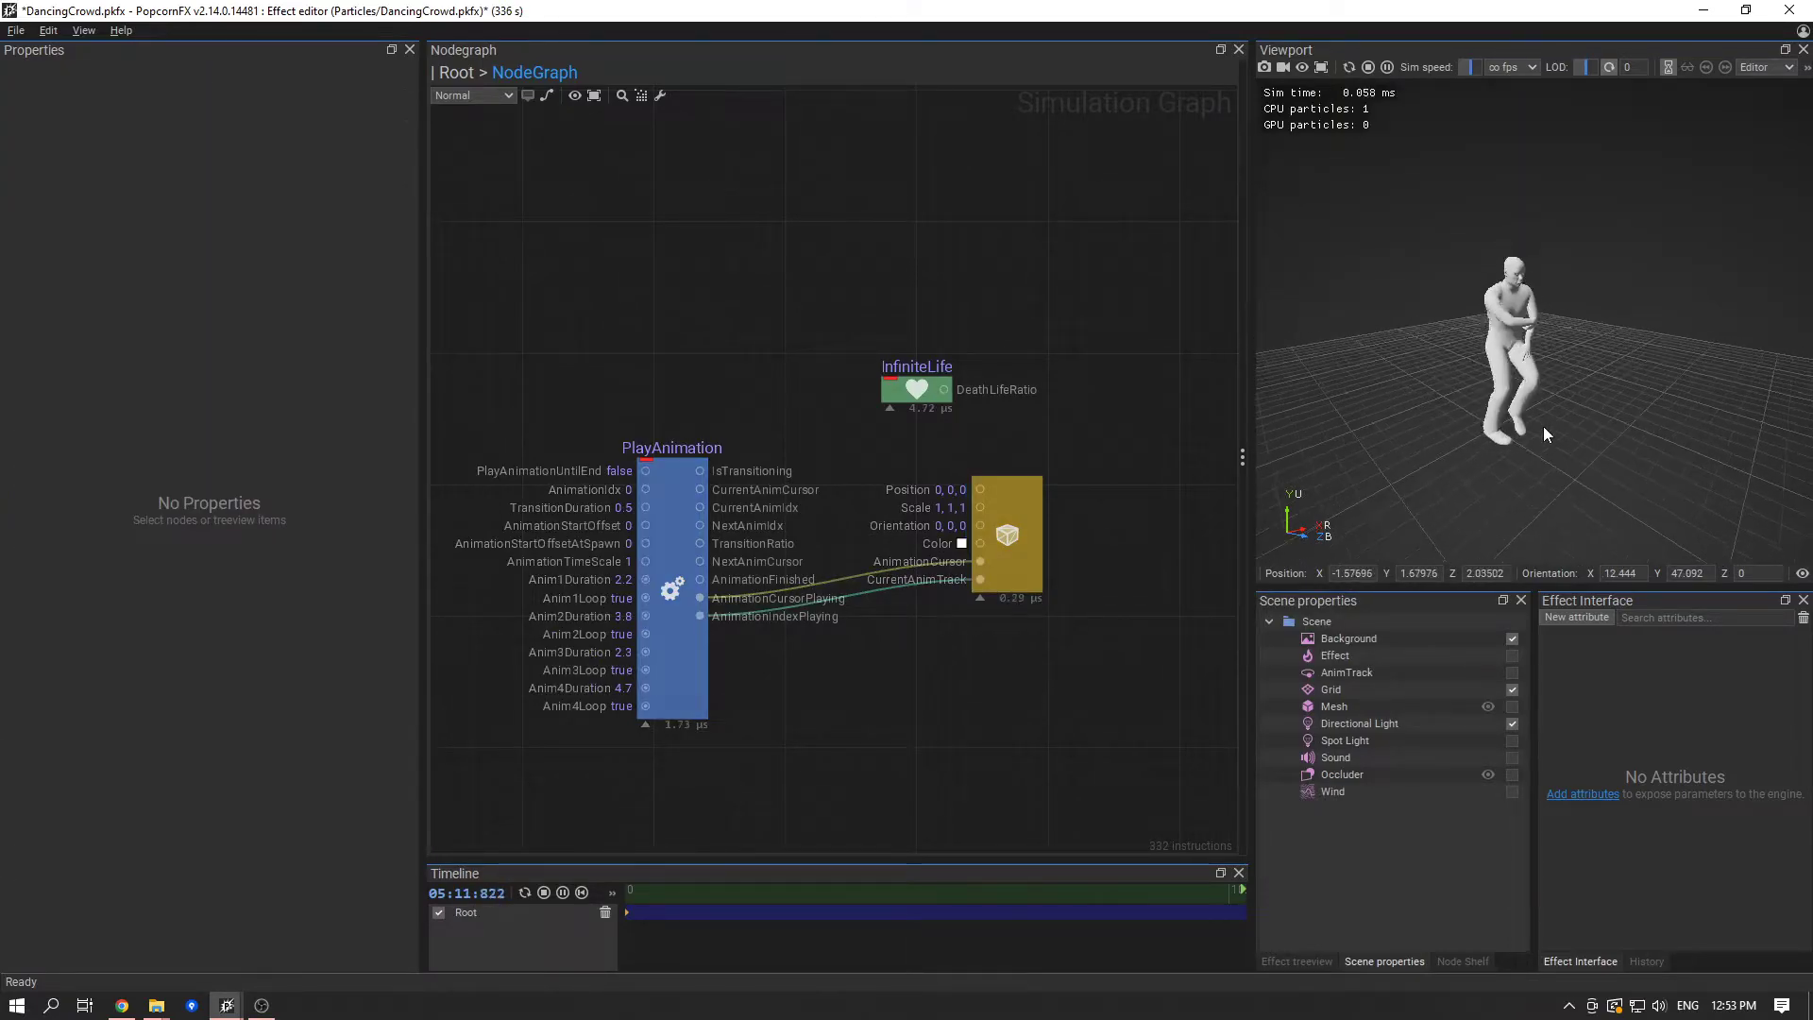
pyautogui.scroll(1, 1538, 385)
pyautogui.scroll(1, 1549, 396)
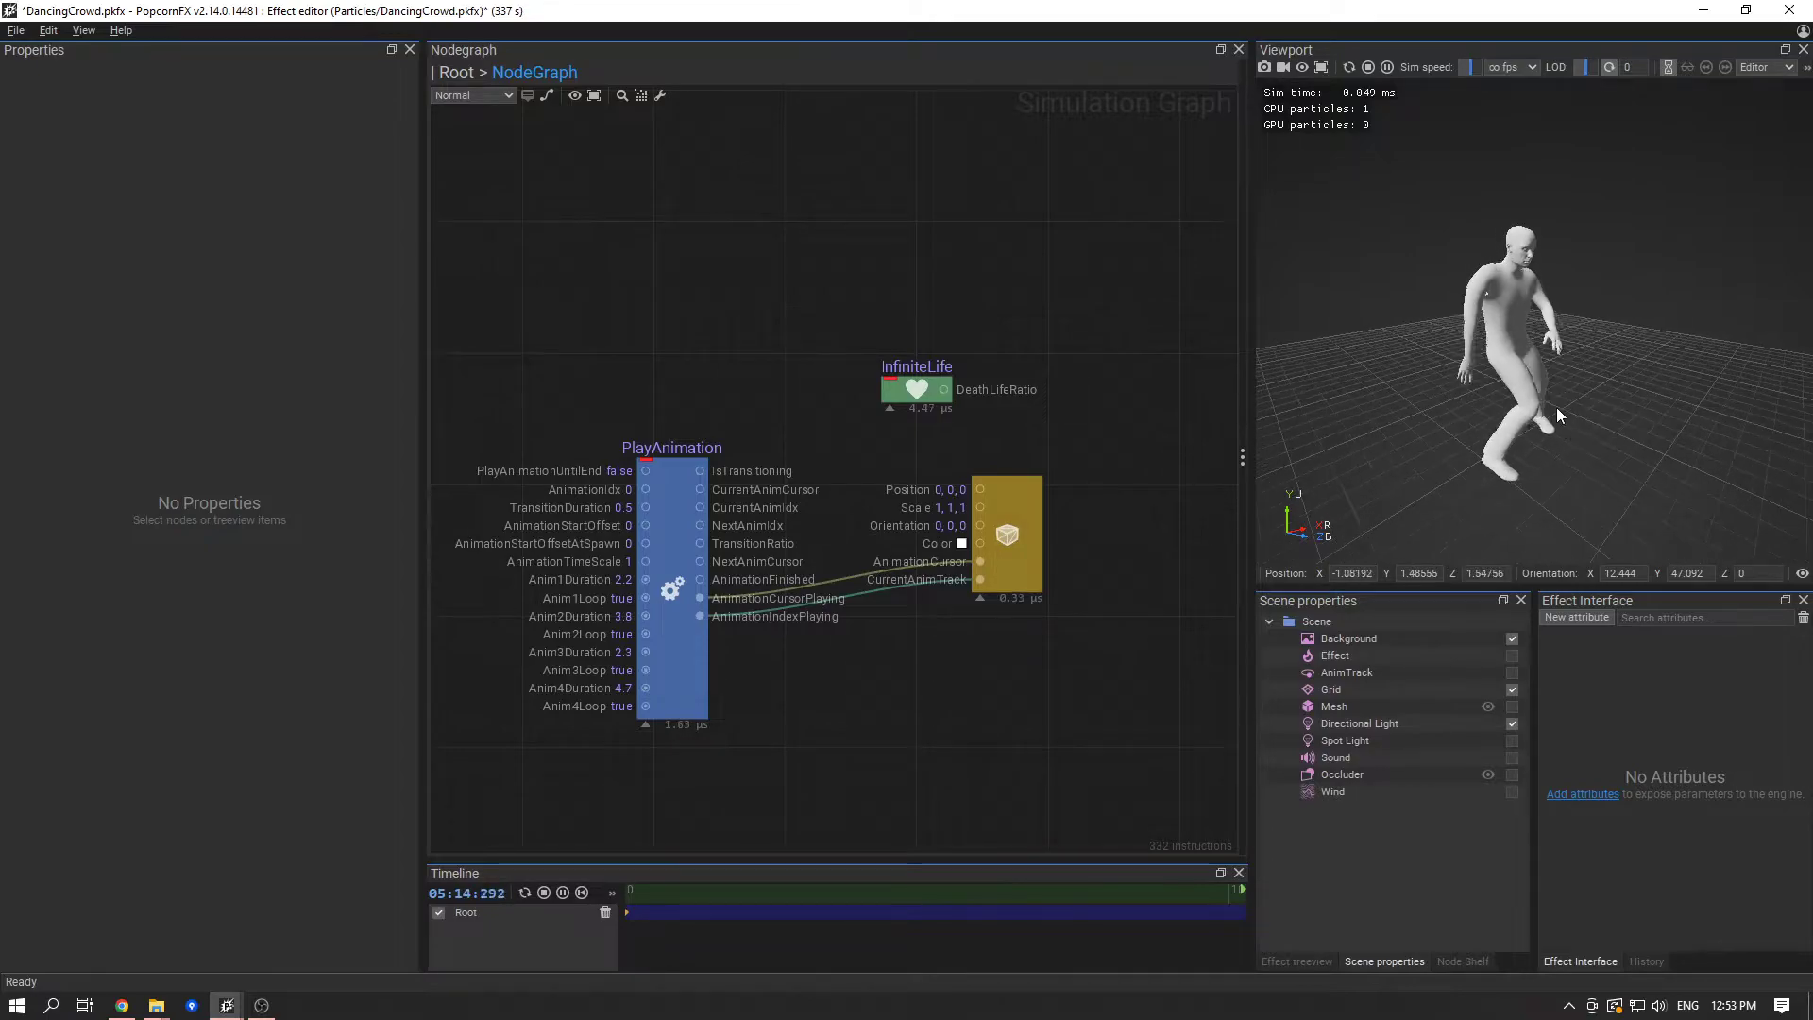
pyautogui.click(647, 724)
pyautogui.moveTo(663, 593); pyautogui.dragTo(691, 573)
pyautogui.moveTo(672, 547); pyautogui.dragTo(664, 547)
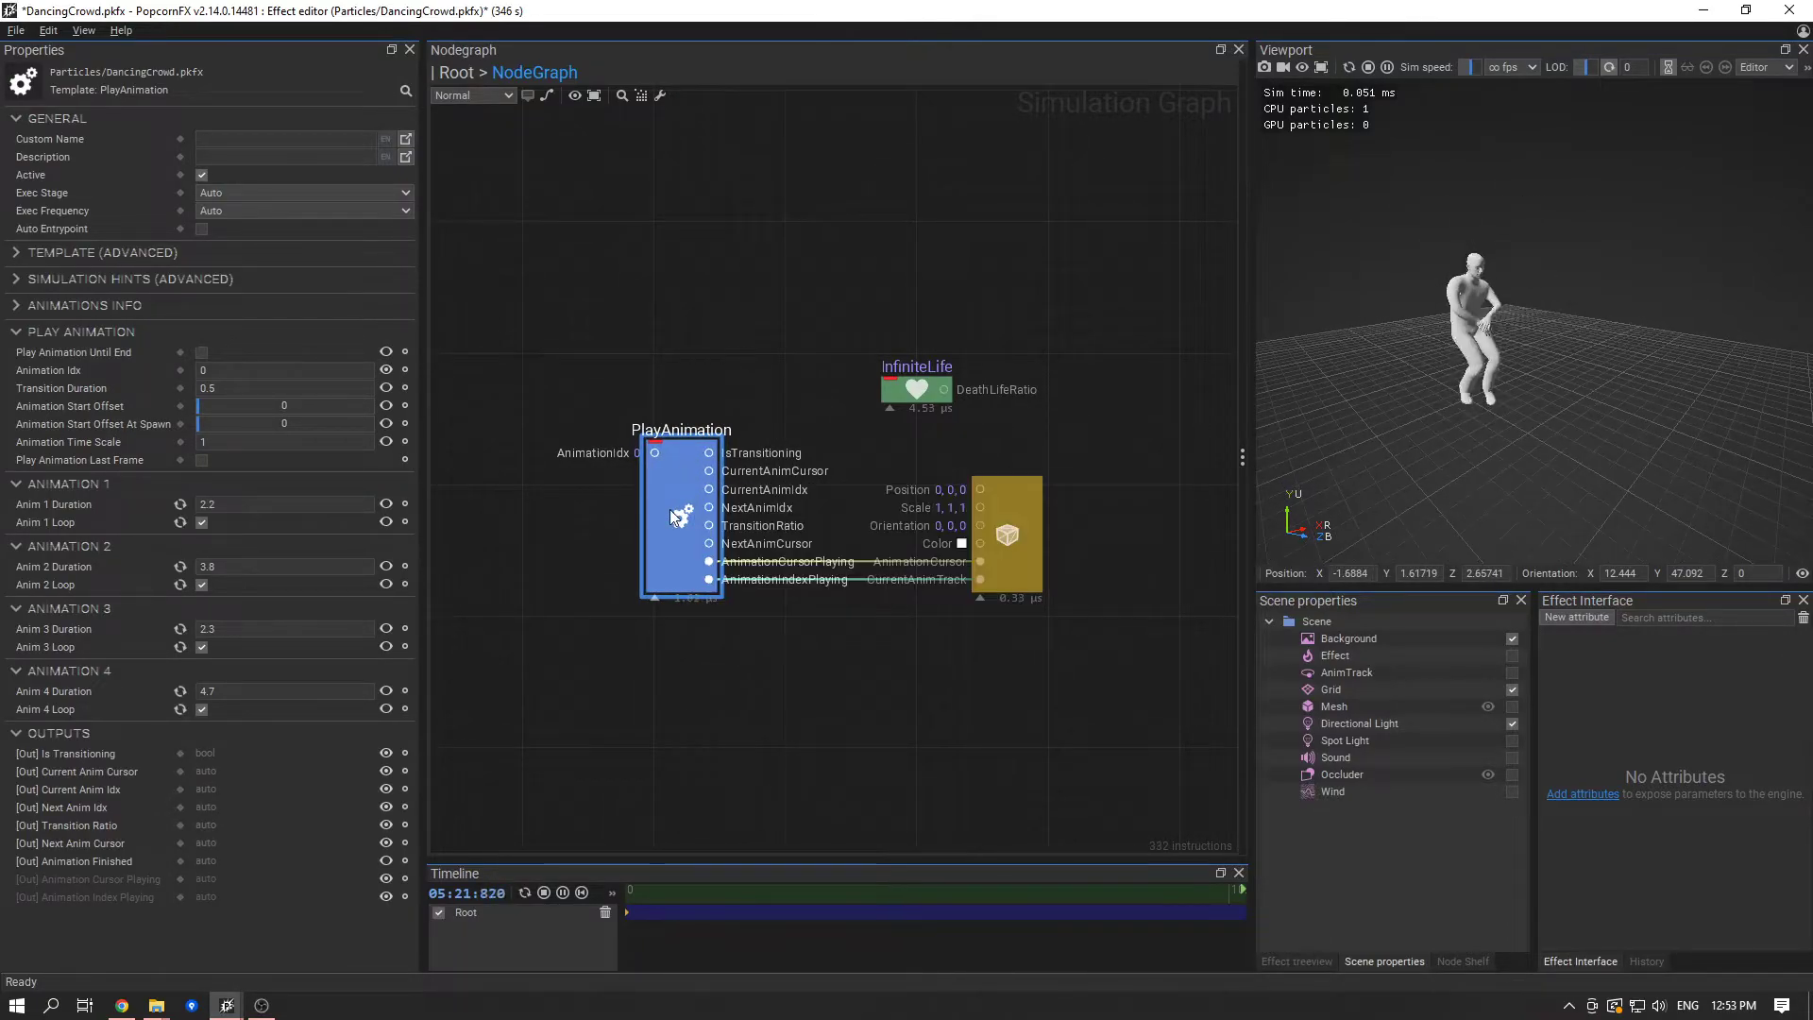
pyautogui.click(552, 520)
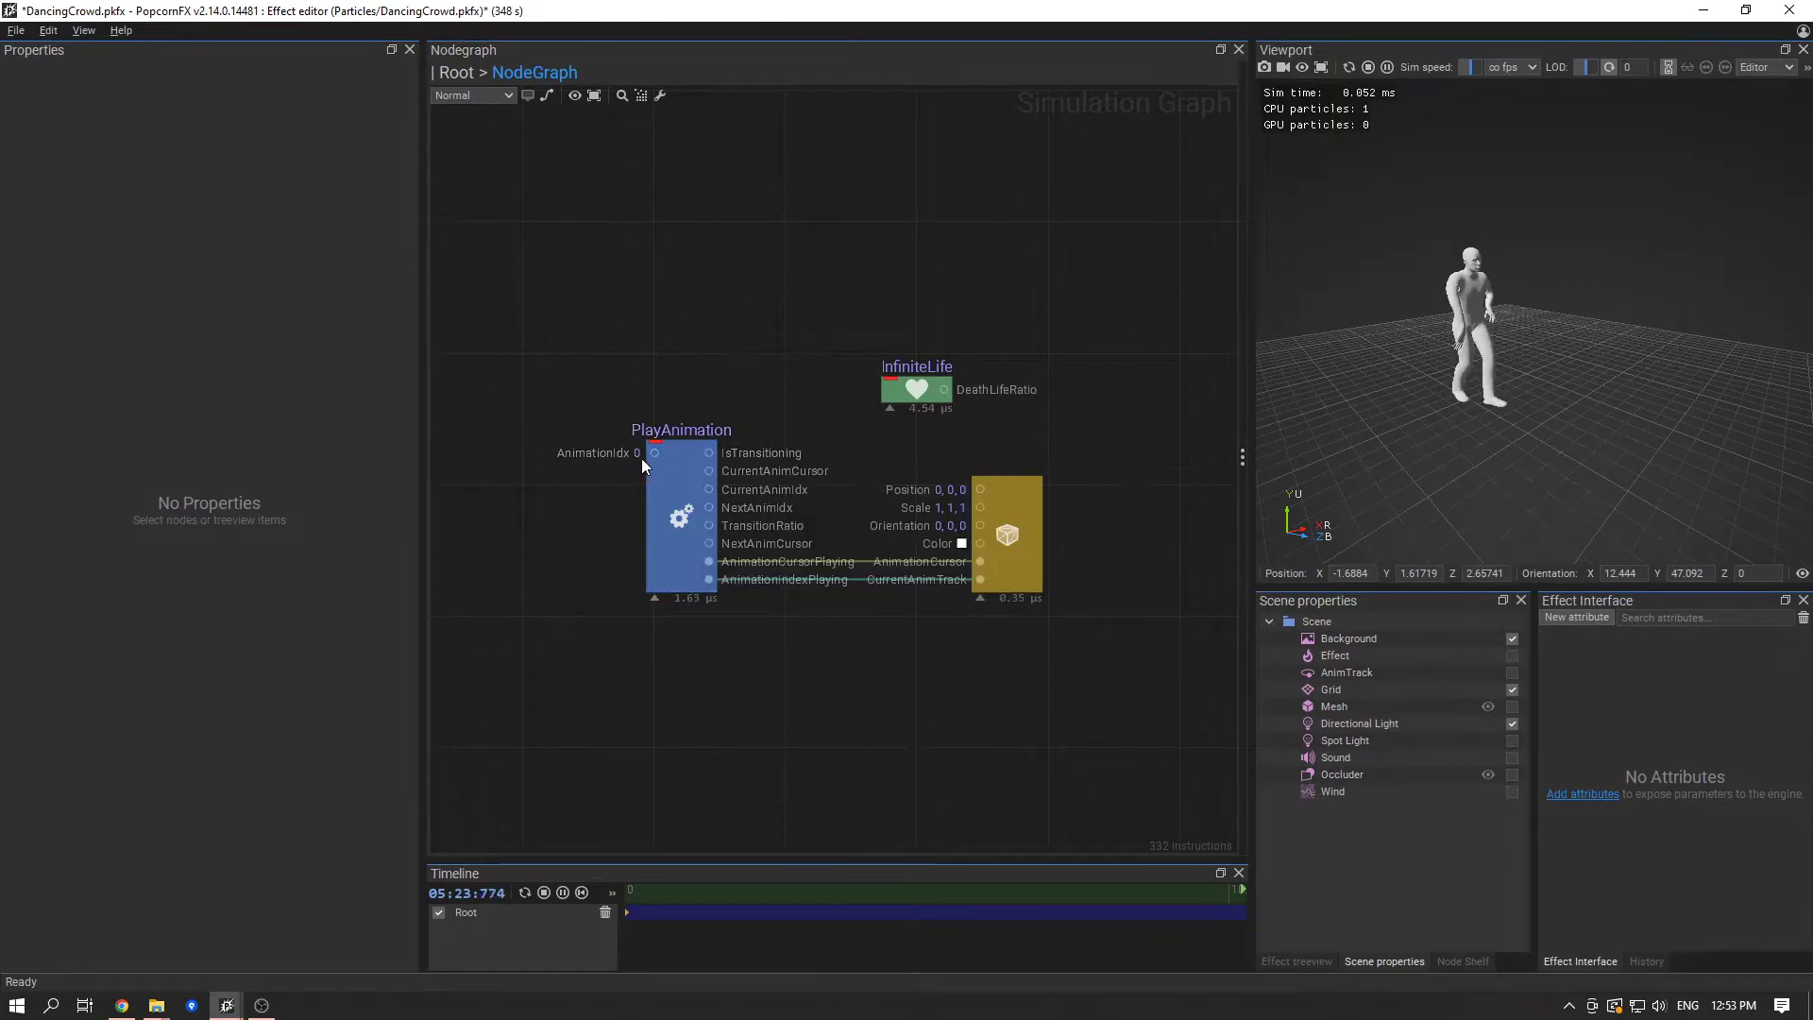
pyautogui.click(710, 556)
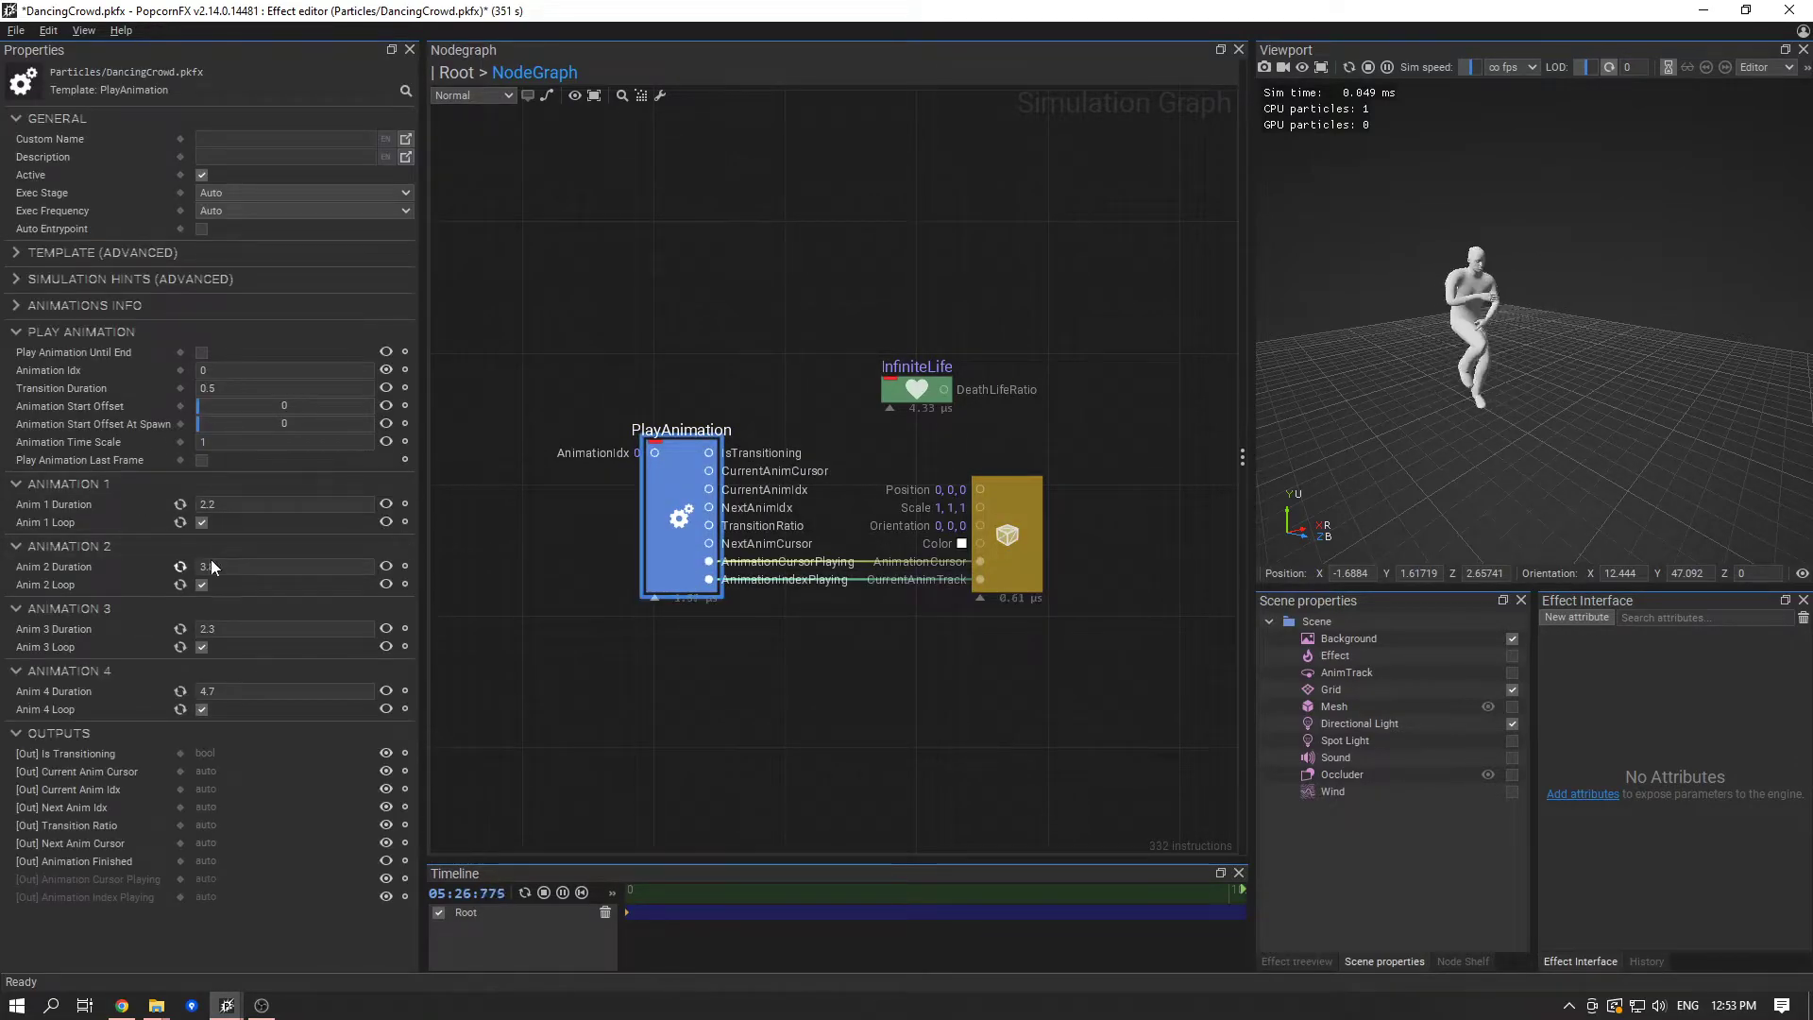
pyautogui.click(649, 722)
pyautogui.moveTo(652, 596); pyautogui.dragTo(729, 591, button='middle')
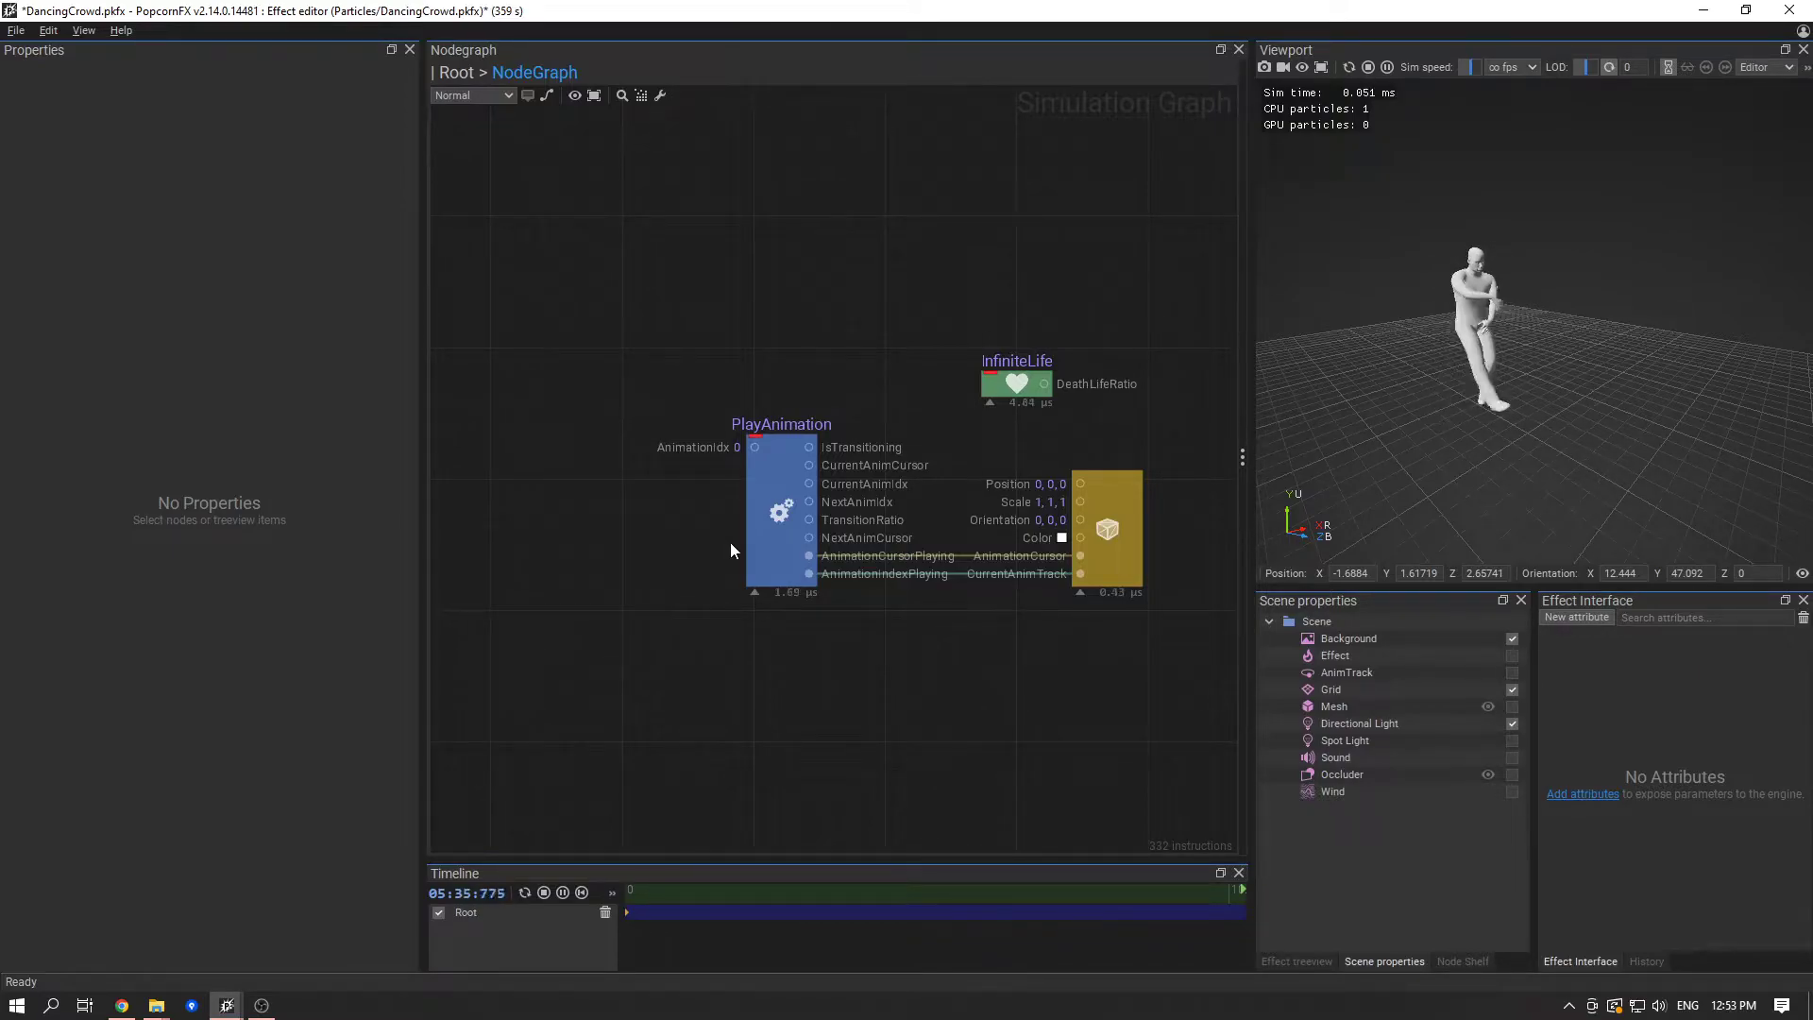
pyautogui.click(763, 537)
pyautogui.click(693, 527)
pyautogui.moveTo(694, 523); pyautogui.dragTo(755, 538, button='middle')
pyautogui.click(849, 551)
pyautogui.click(687, 598)
pyautogui.click(850, 514)
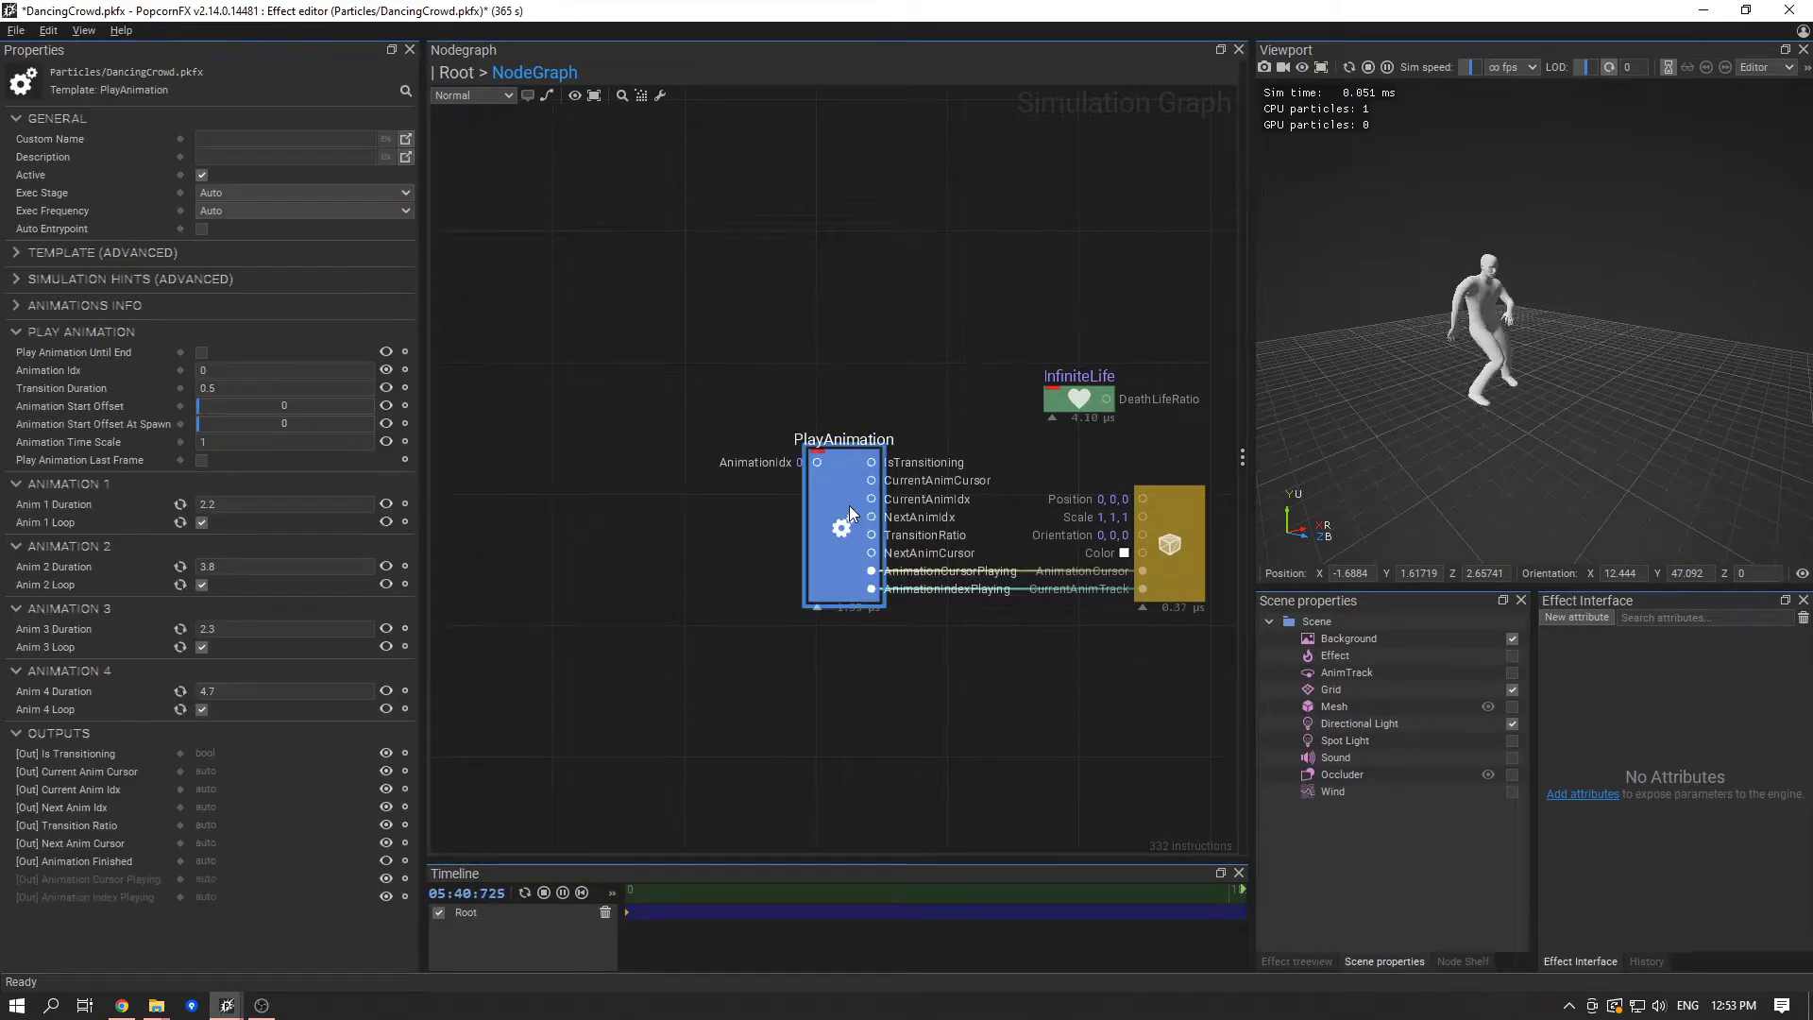
# - Add a Rand function node and place it level with the PlayAnimation node's AnimationIdx input
pyautogui.rightClick(564, 470)
pyautogui.write('rand')
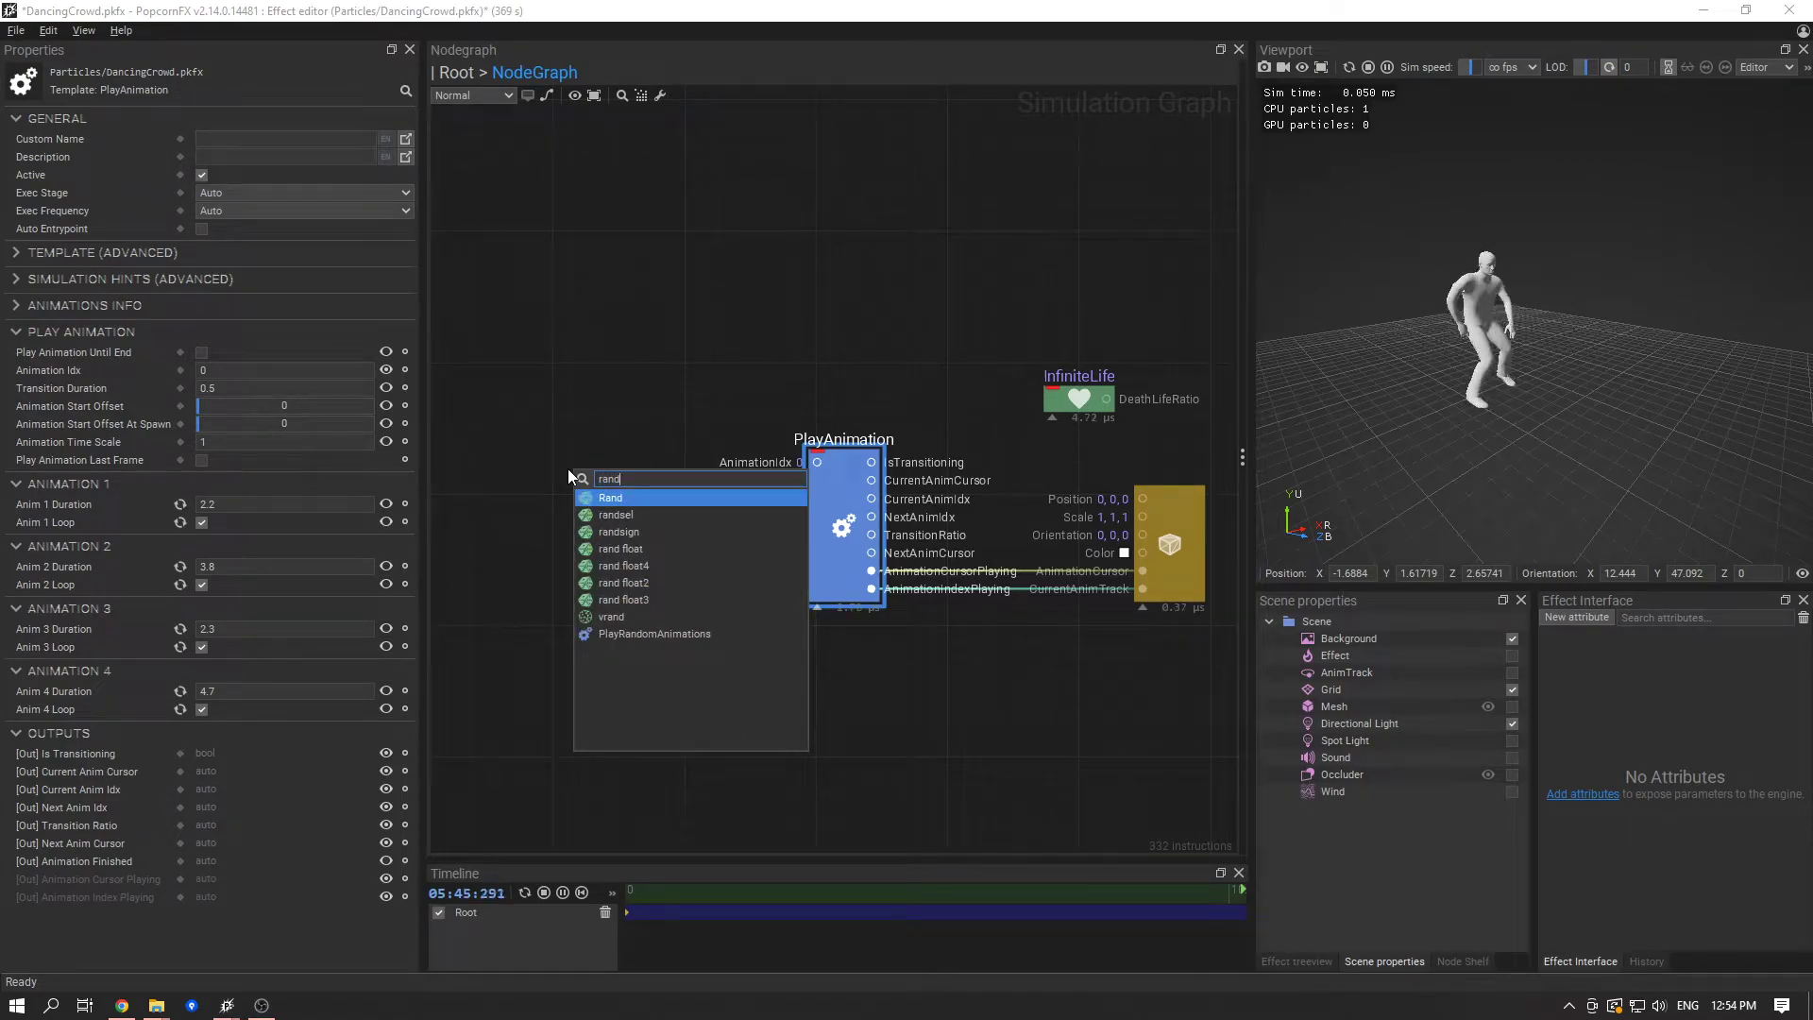
pyautogui.press('Return')
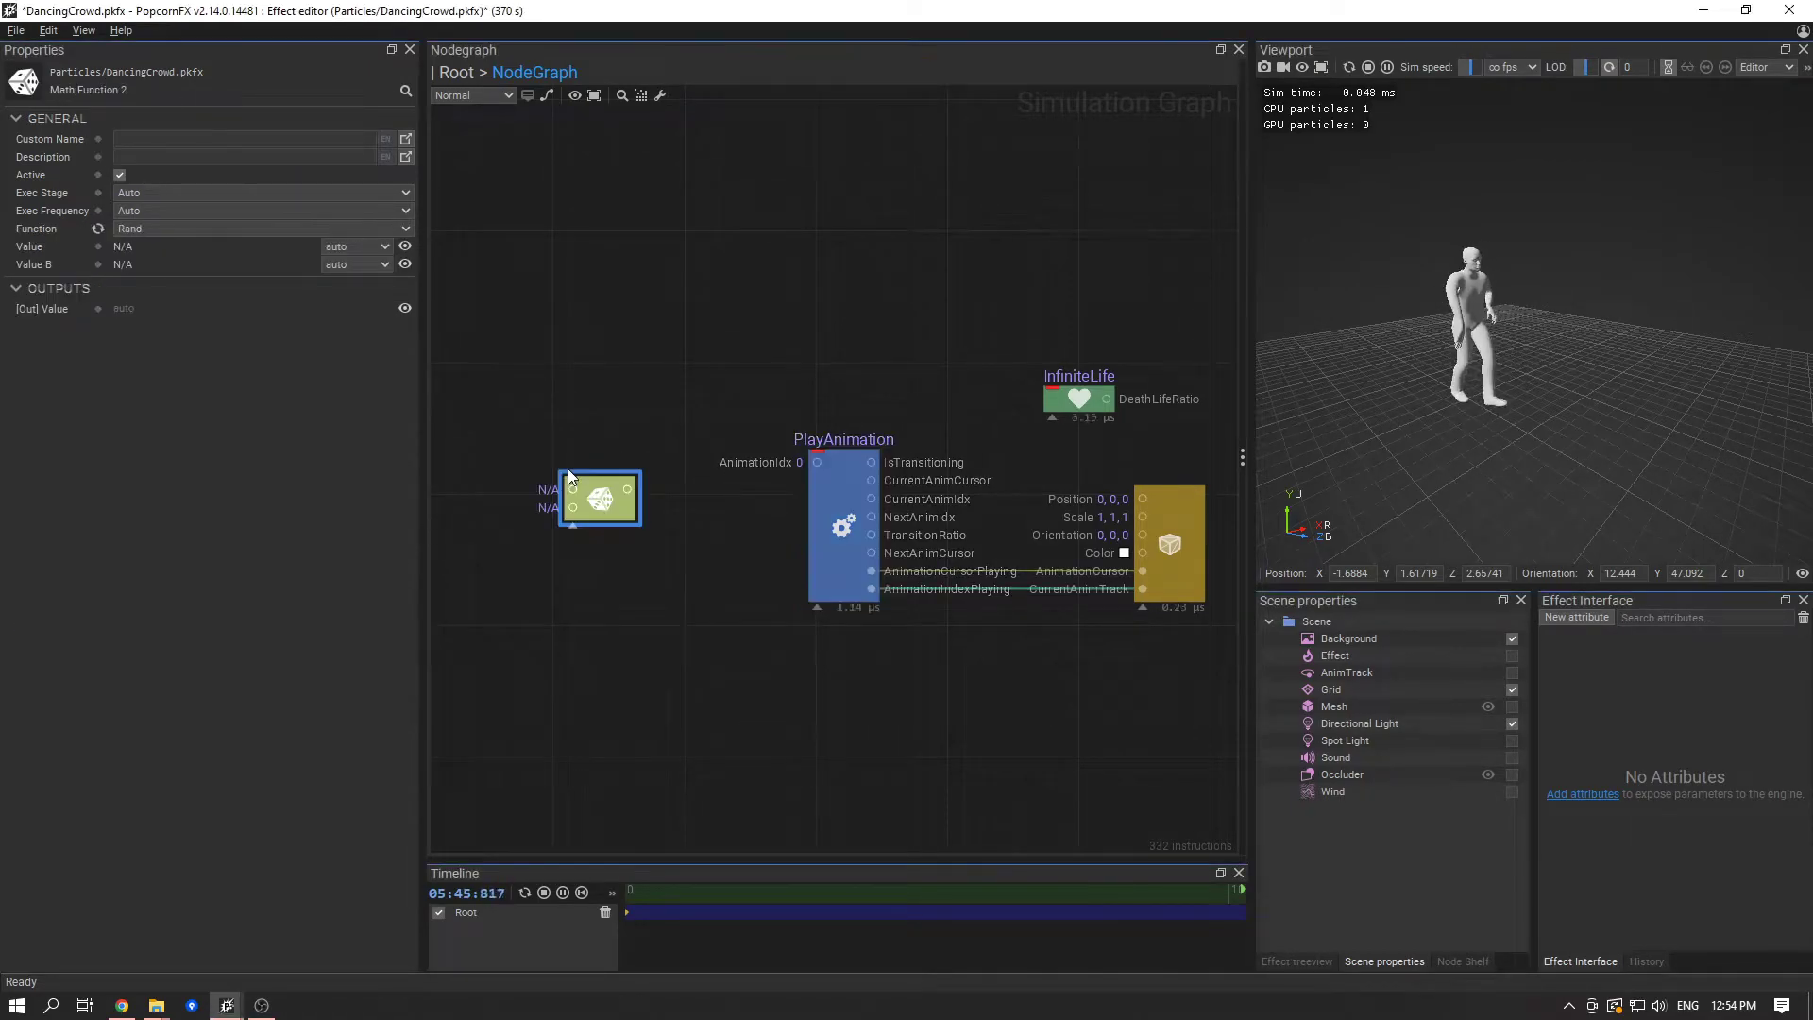
pyautogui.moveTo(605, 475); pyautogui.dragTo(633, 465)
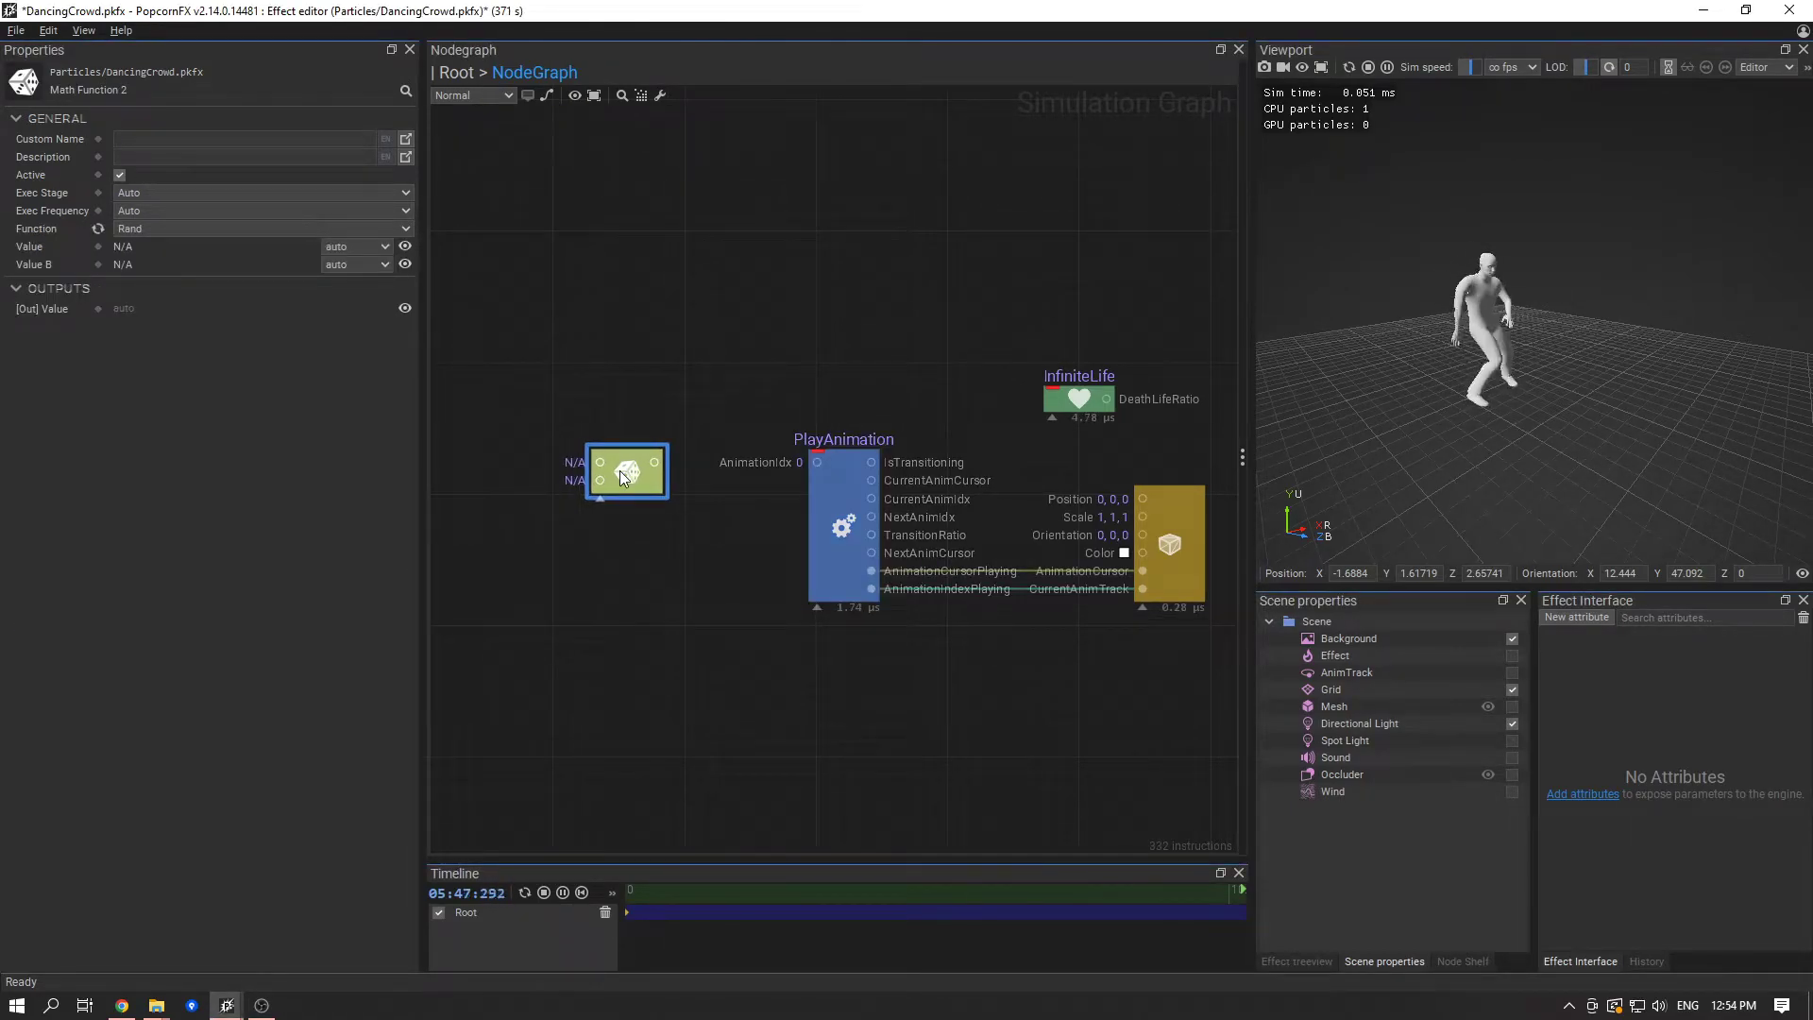
# - Make the Rand node's values float and set Value B to 4
pyautogui.click(364, 267)
pyautogui.click(364, 264)
pyautogui.click(366, 287)
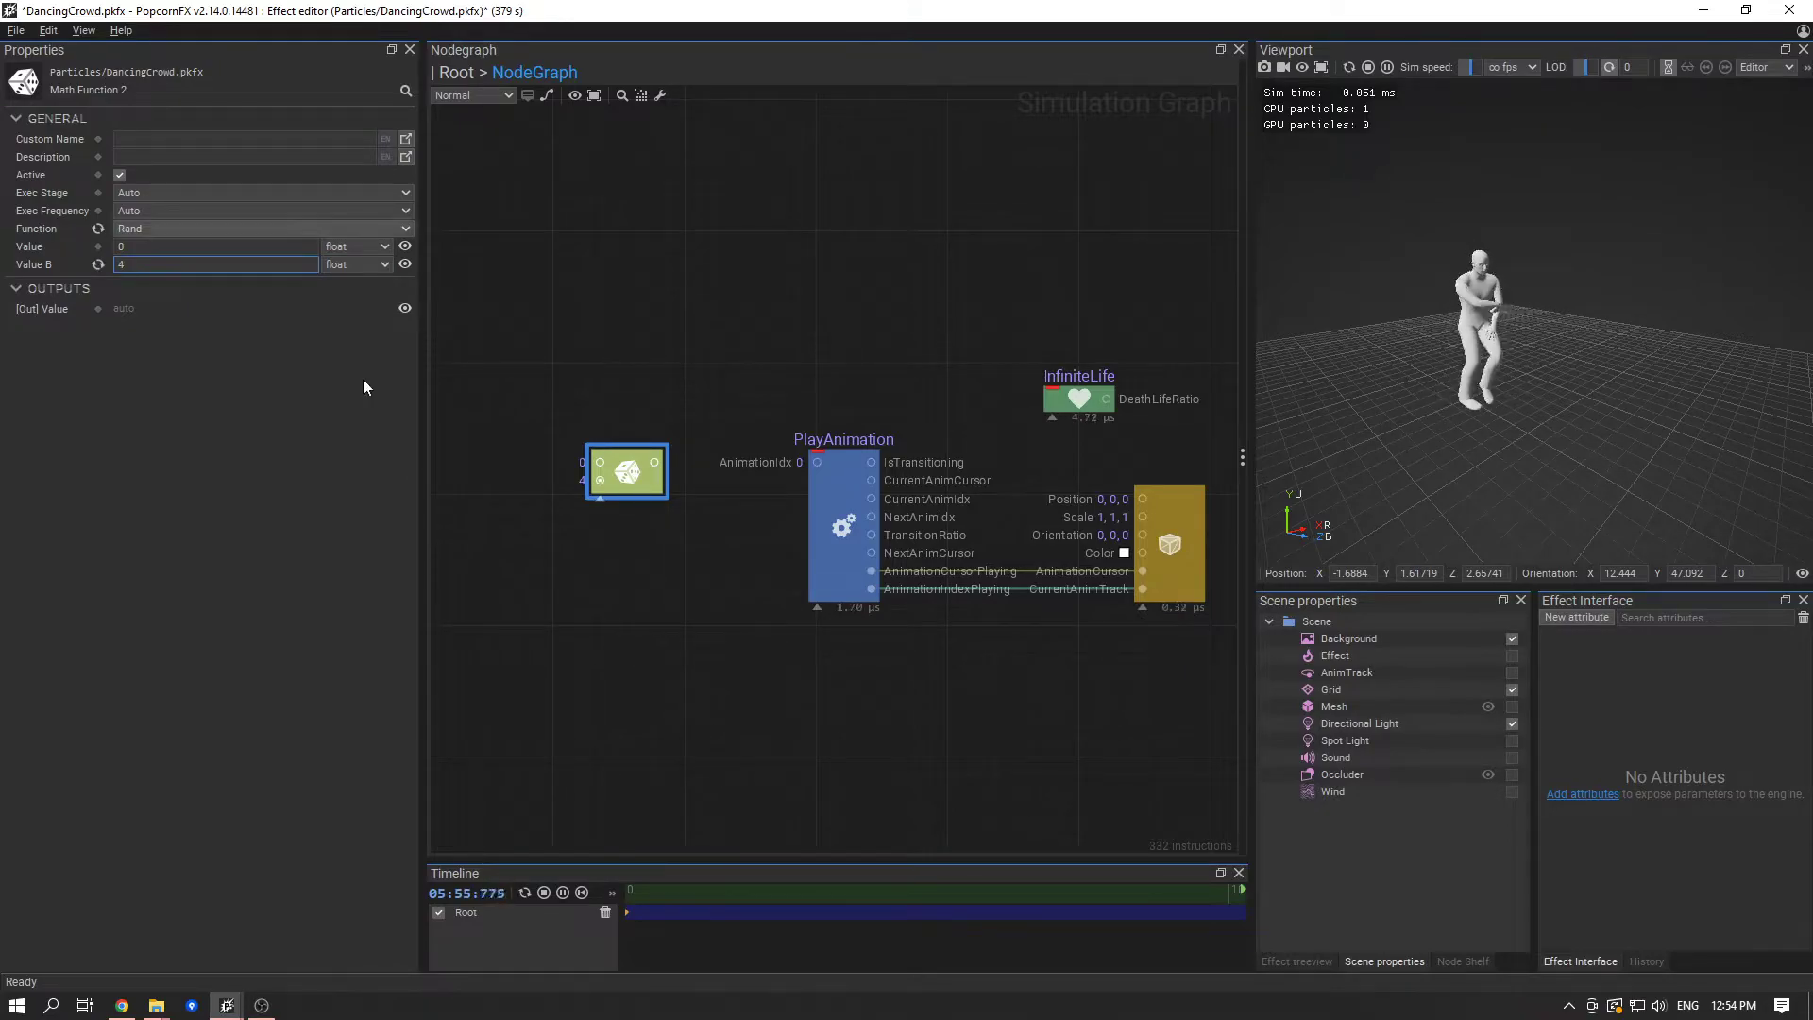
pyautogui.click(594, 536)
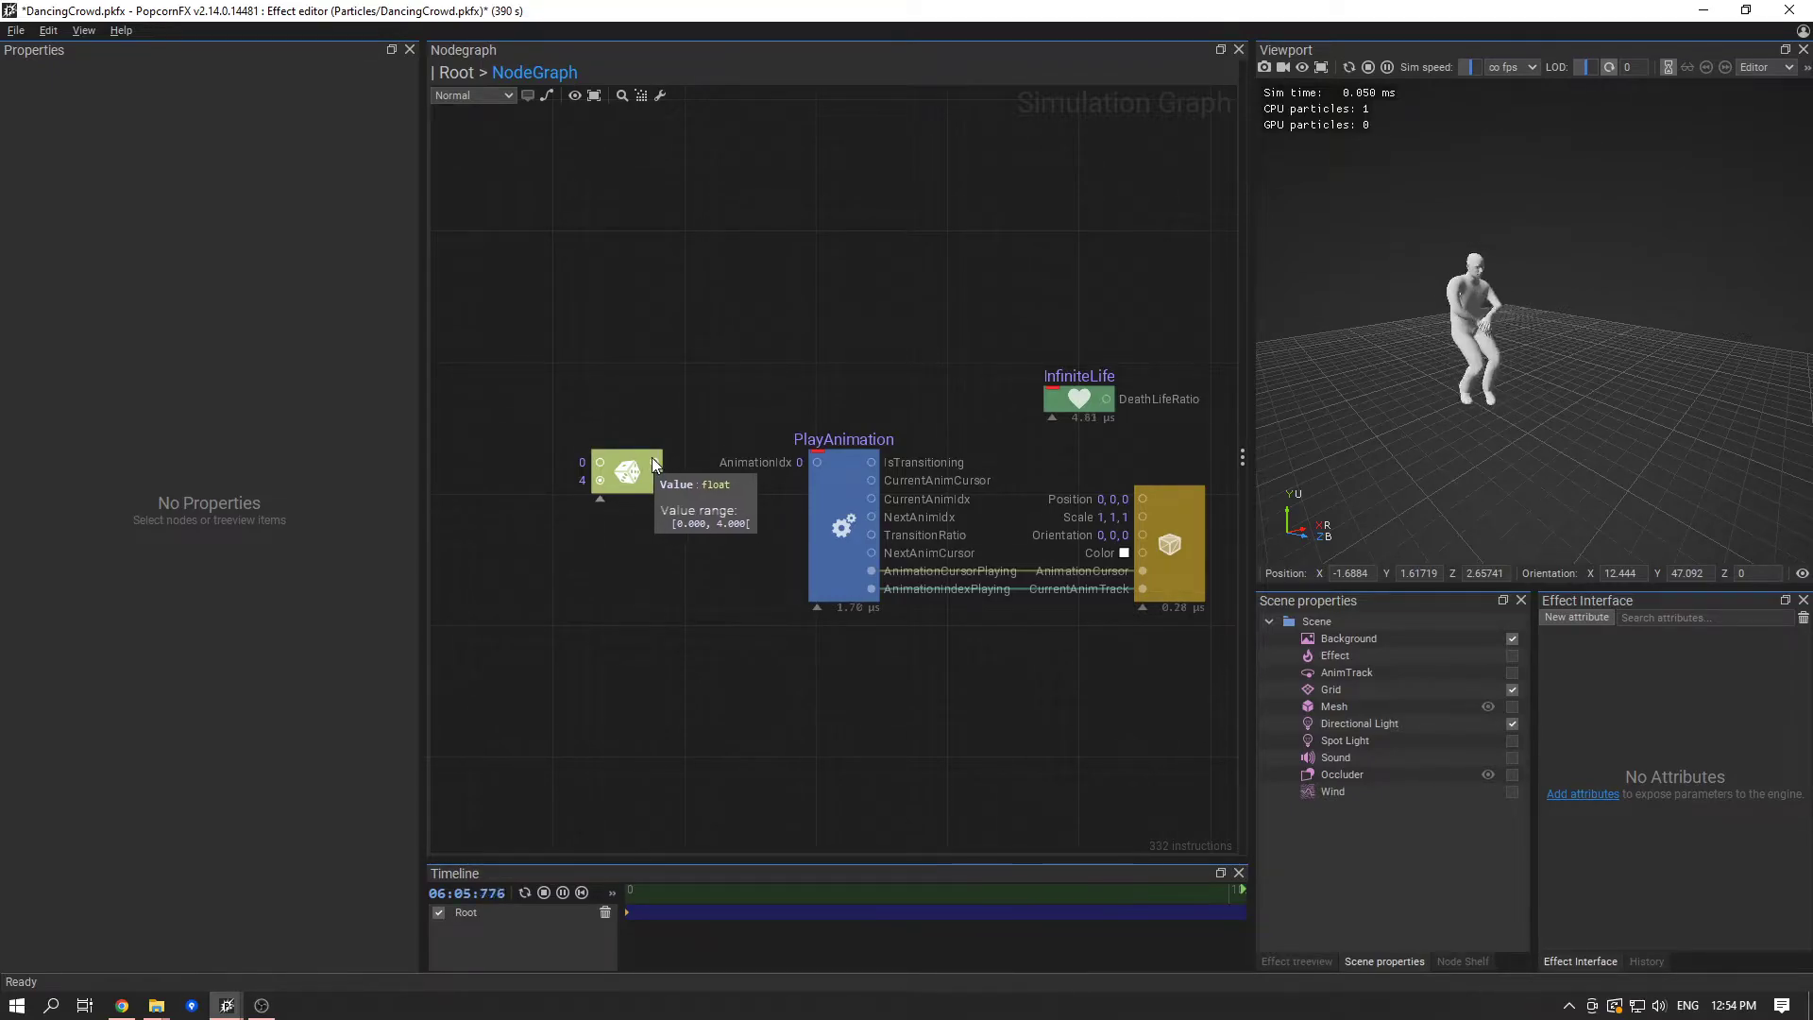
# - Connect the Rand node's output to the PlayAnimation node's AnimationIdx input
pyautogui.click(825, 532)
pyautogui.click(703, 486)
pyautogui.click(655, 463)
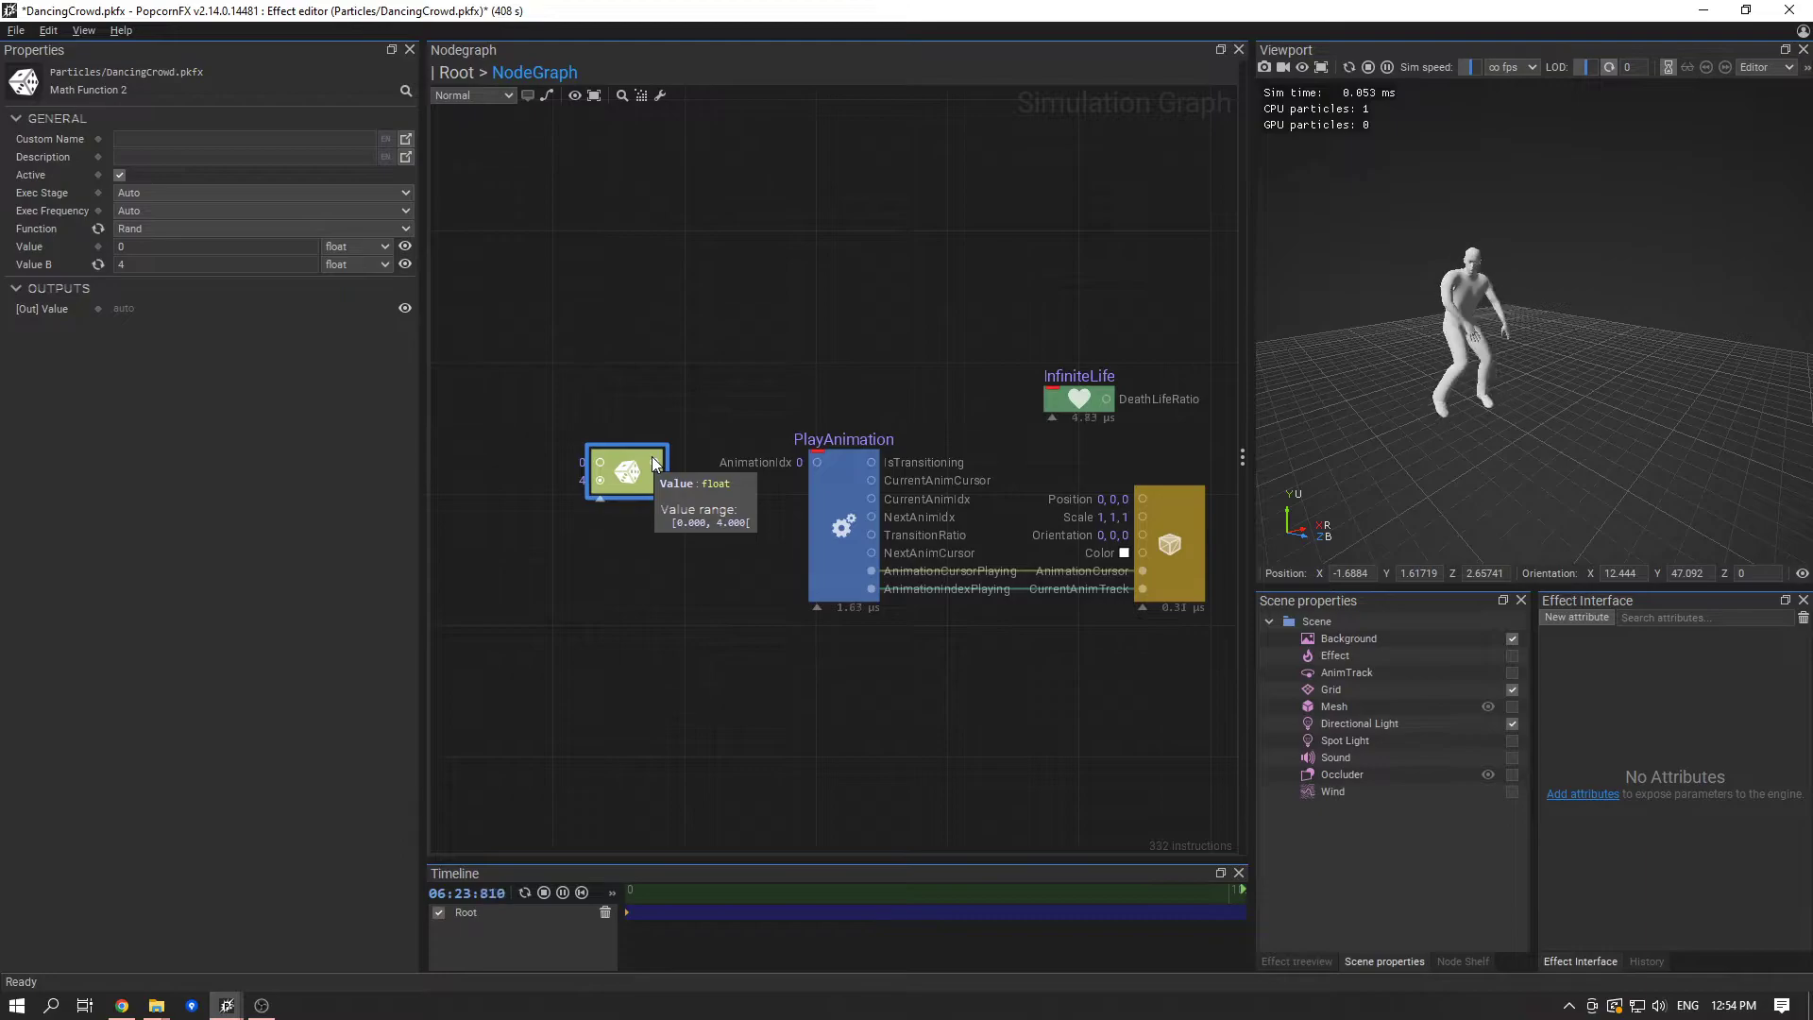
pyautogui.moveTo(653, 462); pyautogui.dragTo(812, 469)
pyautogui.click(763, 500)
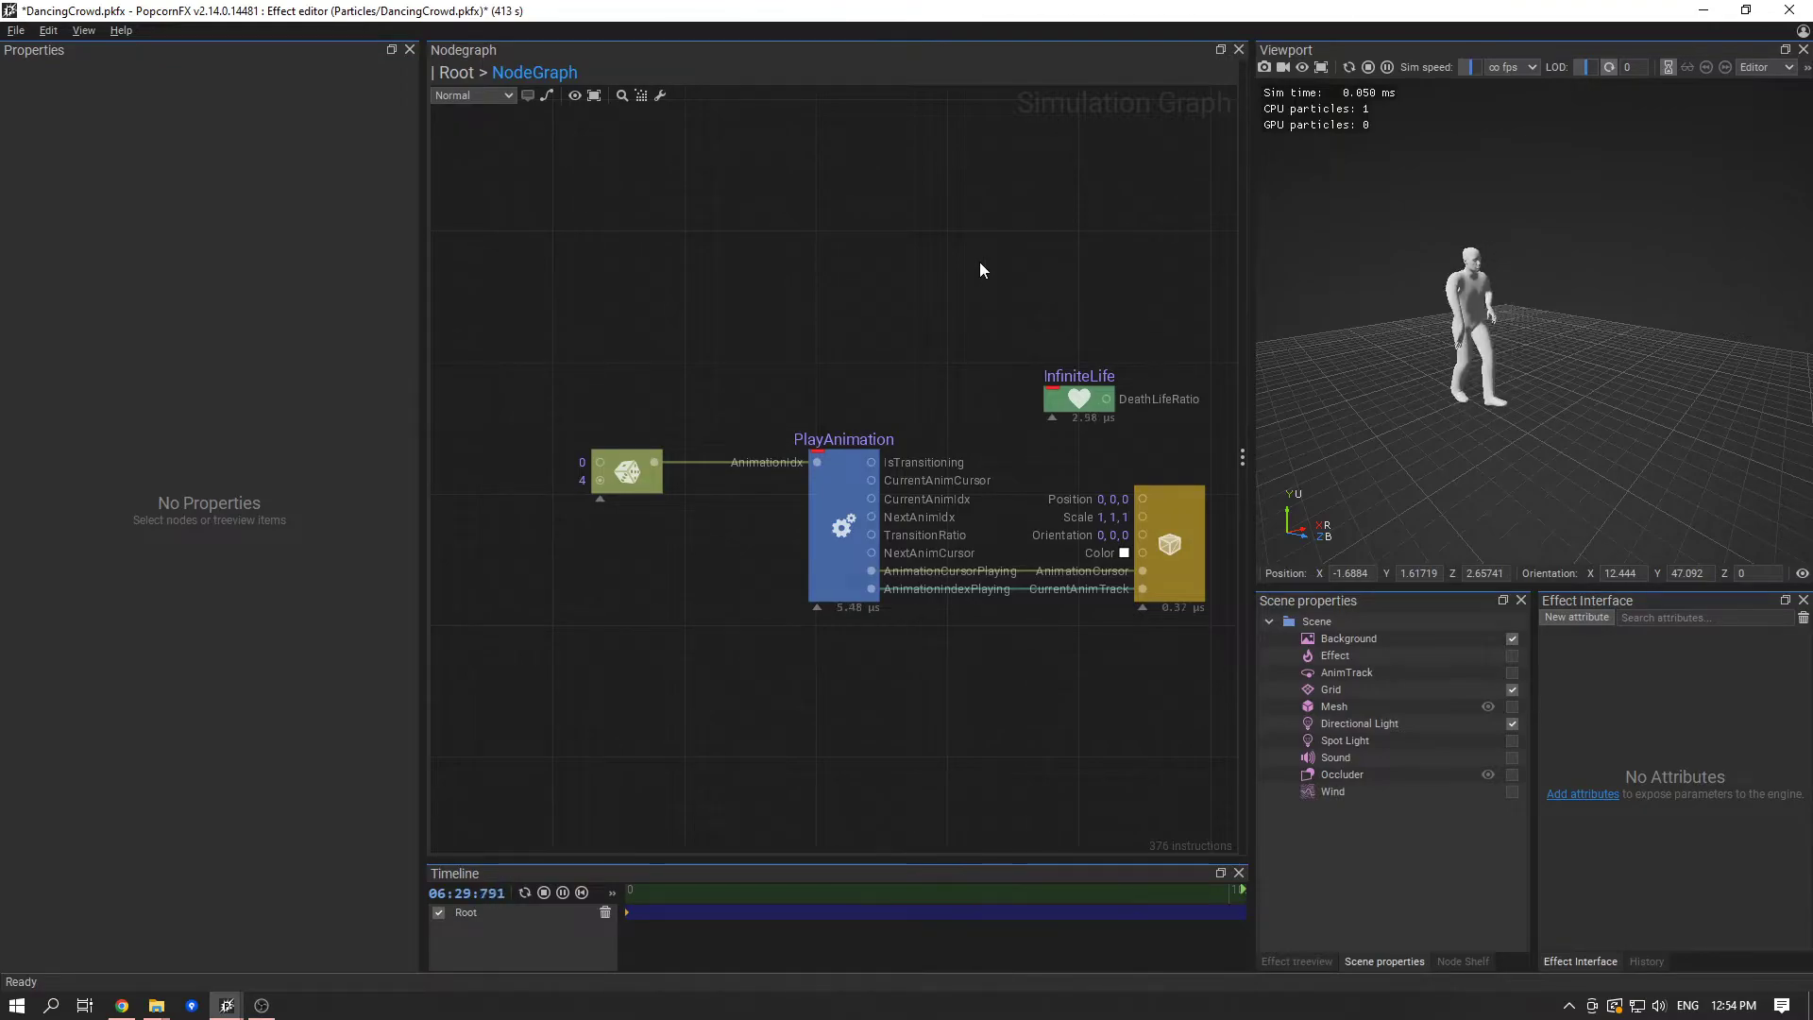
pyautogui.click(633, 492)
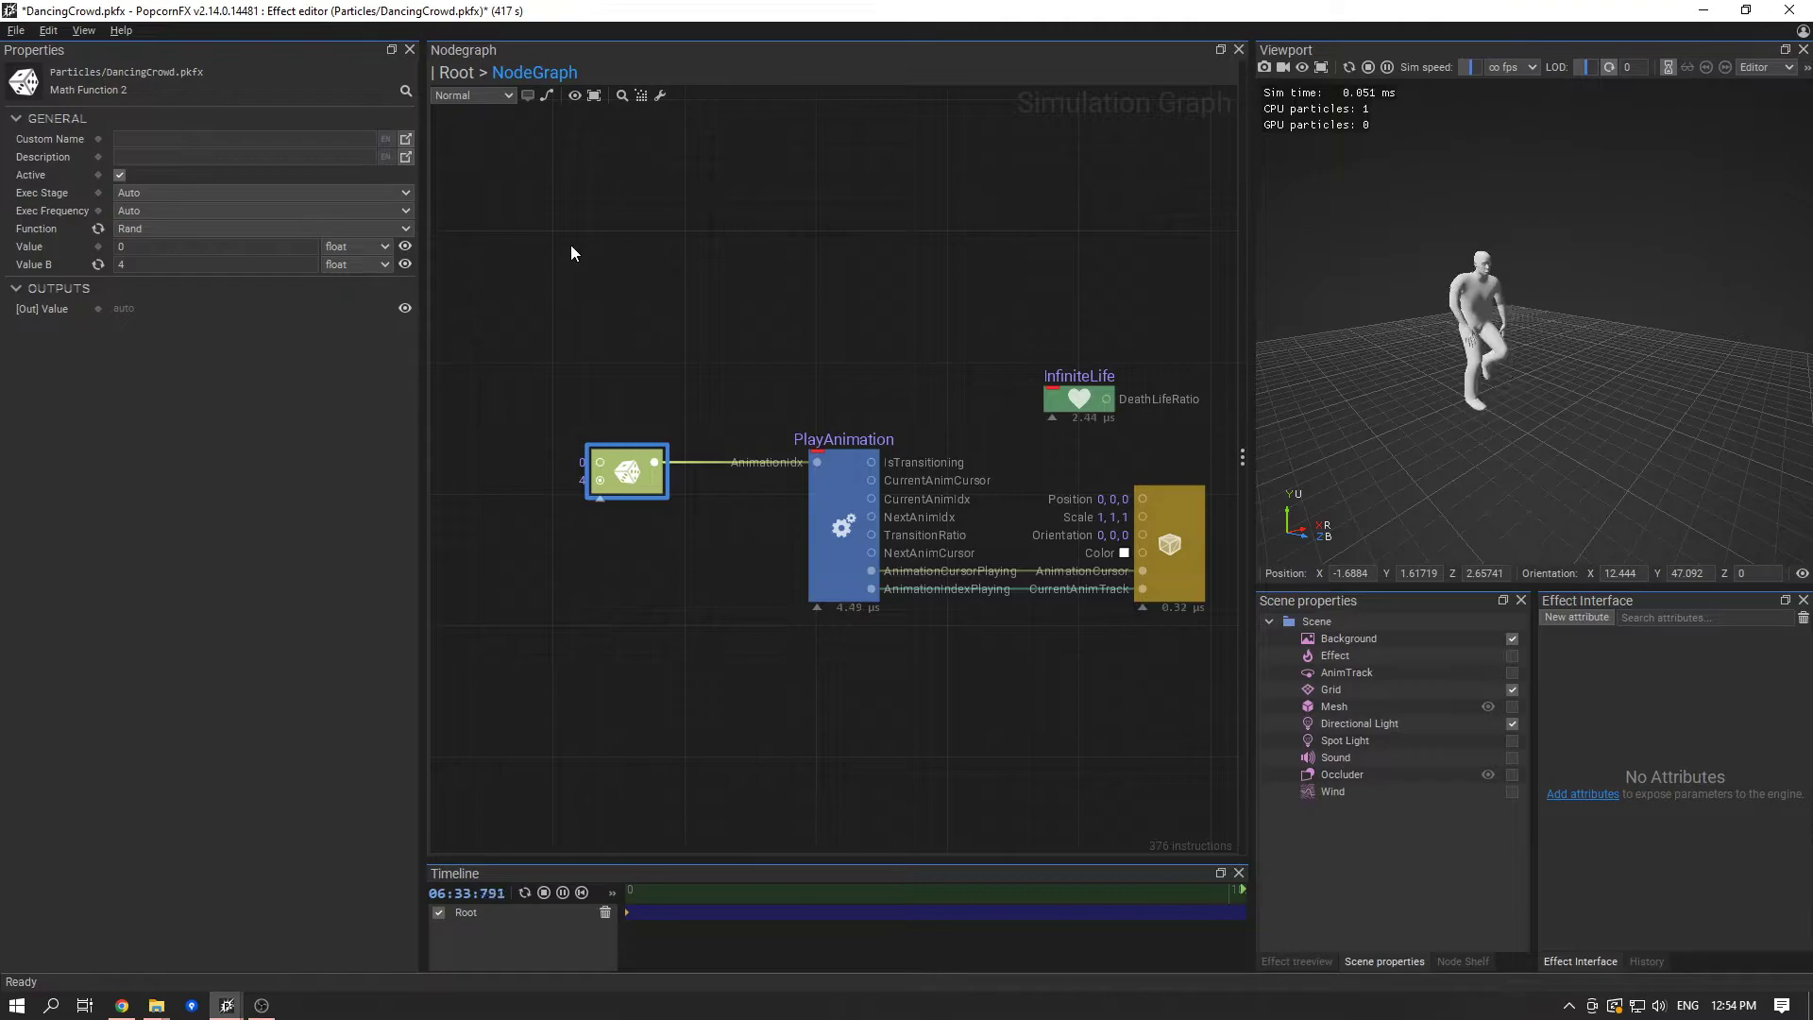
# - Save the DancingCrowd effect and restart the simulation to preview the randomly chosen dances
pyautogui.hotkey('ctrl', 's')
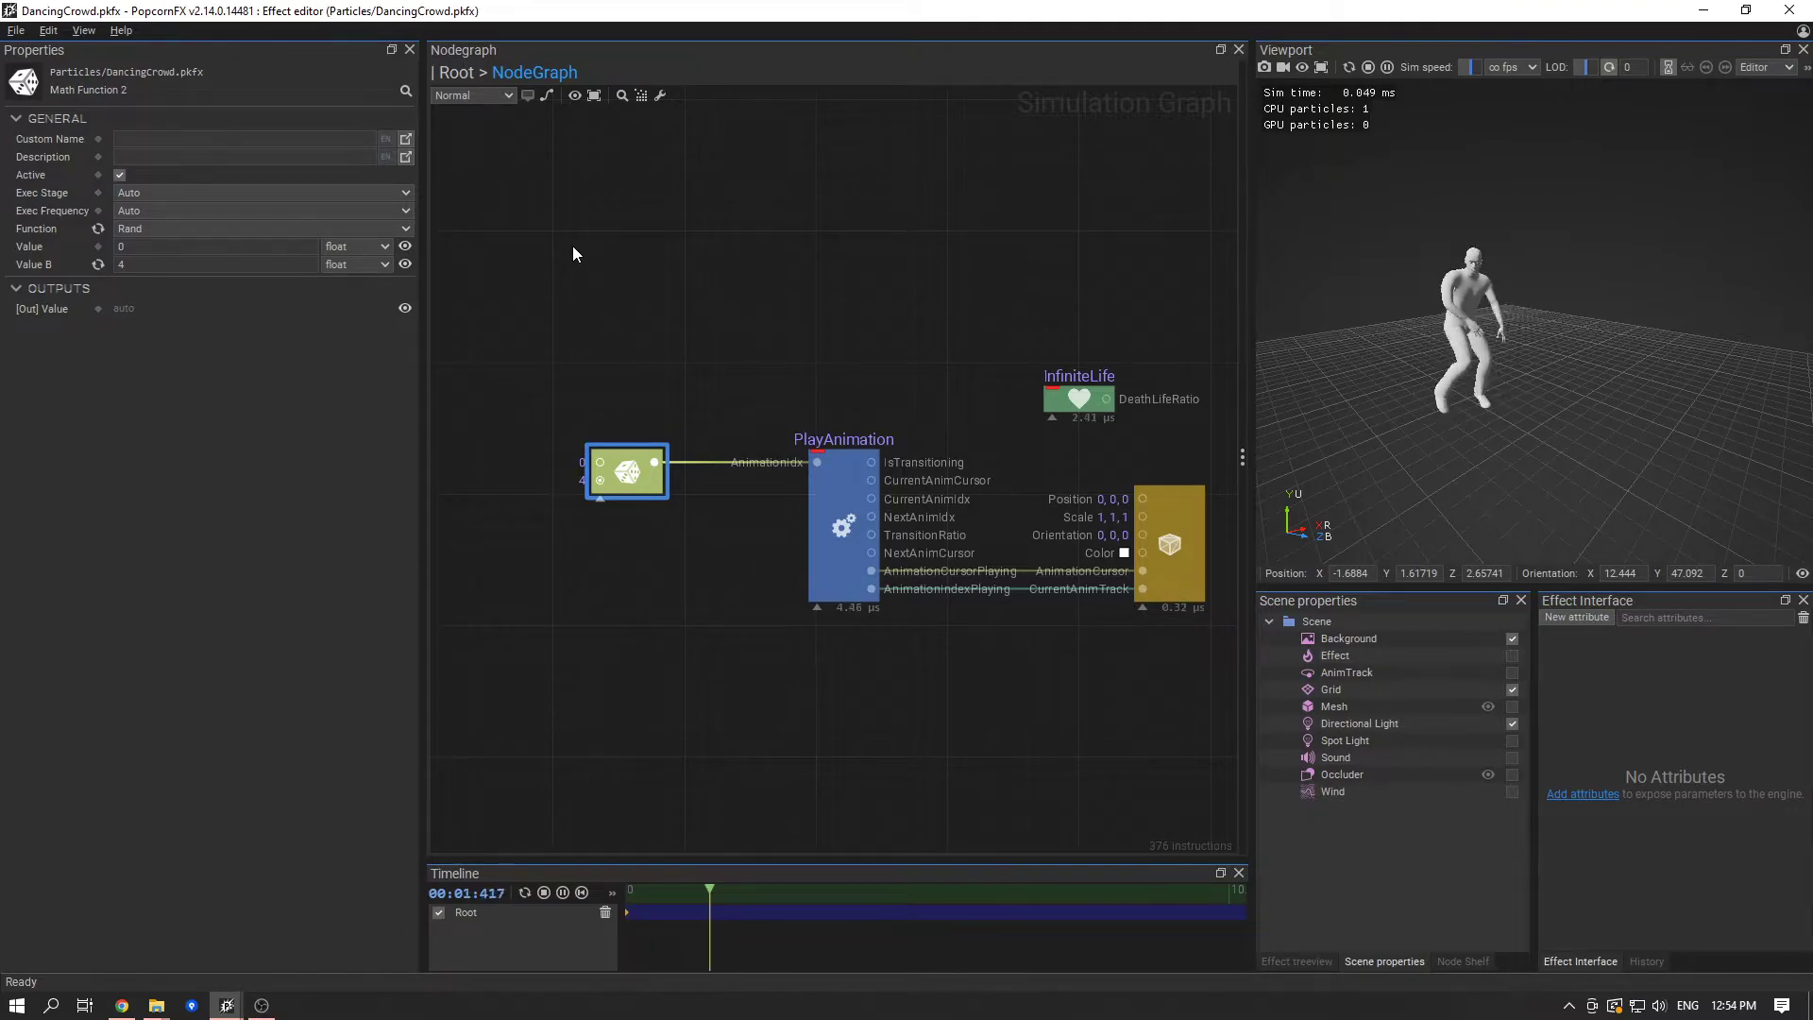
pyautogui.click(1347, 68)
pyautogui.click(1347, 68)
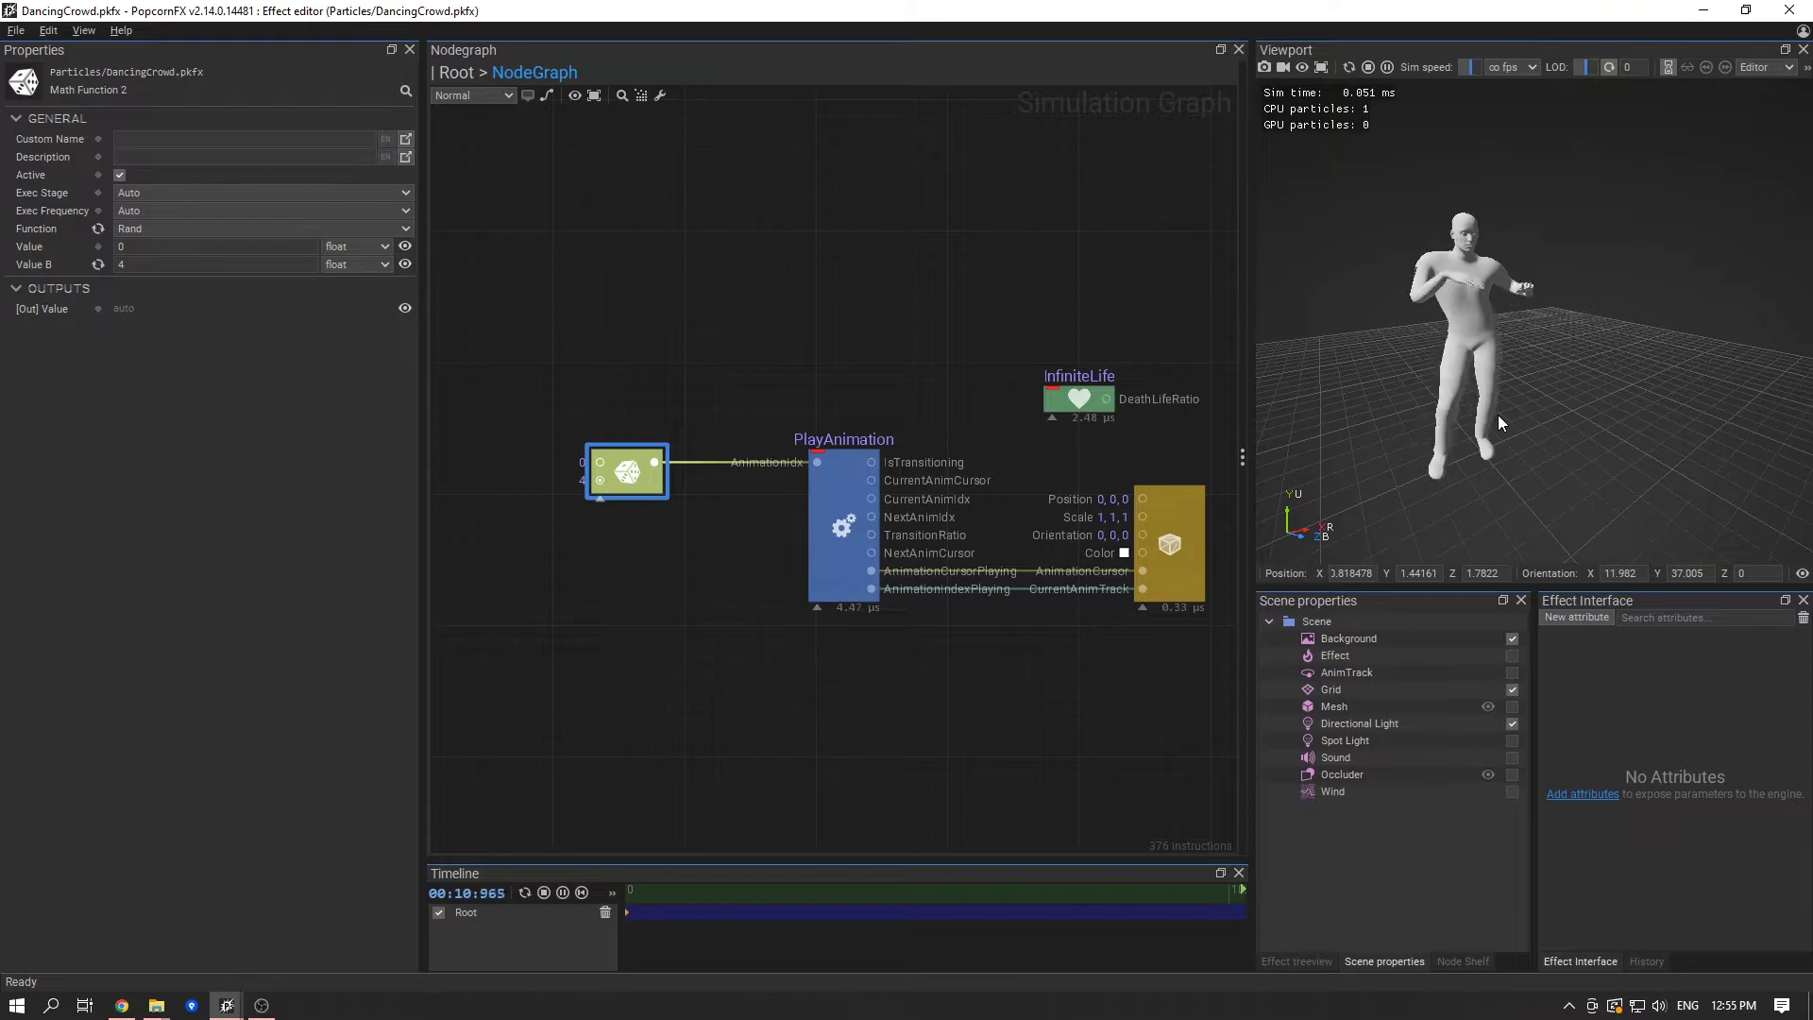
# - On the PlayAnimation node, try swapping two durations: Anim 2 Duration to 4.7 and Anim 4 Duration to 3.8
pyautogui.click(840, 519)
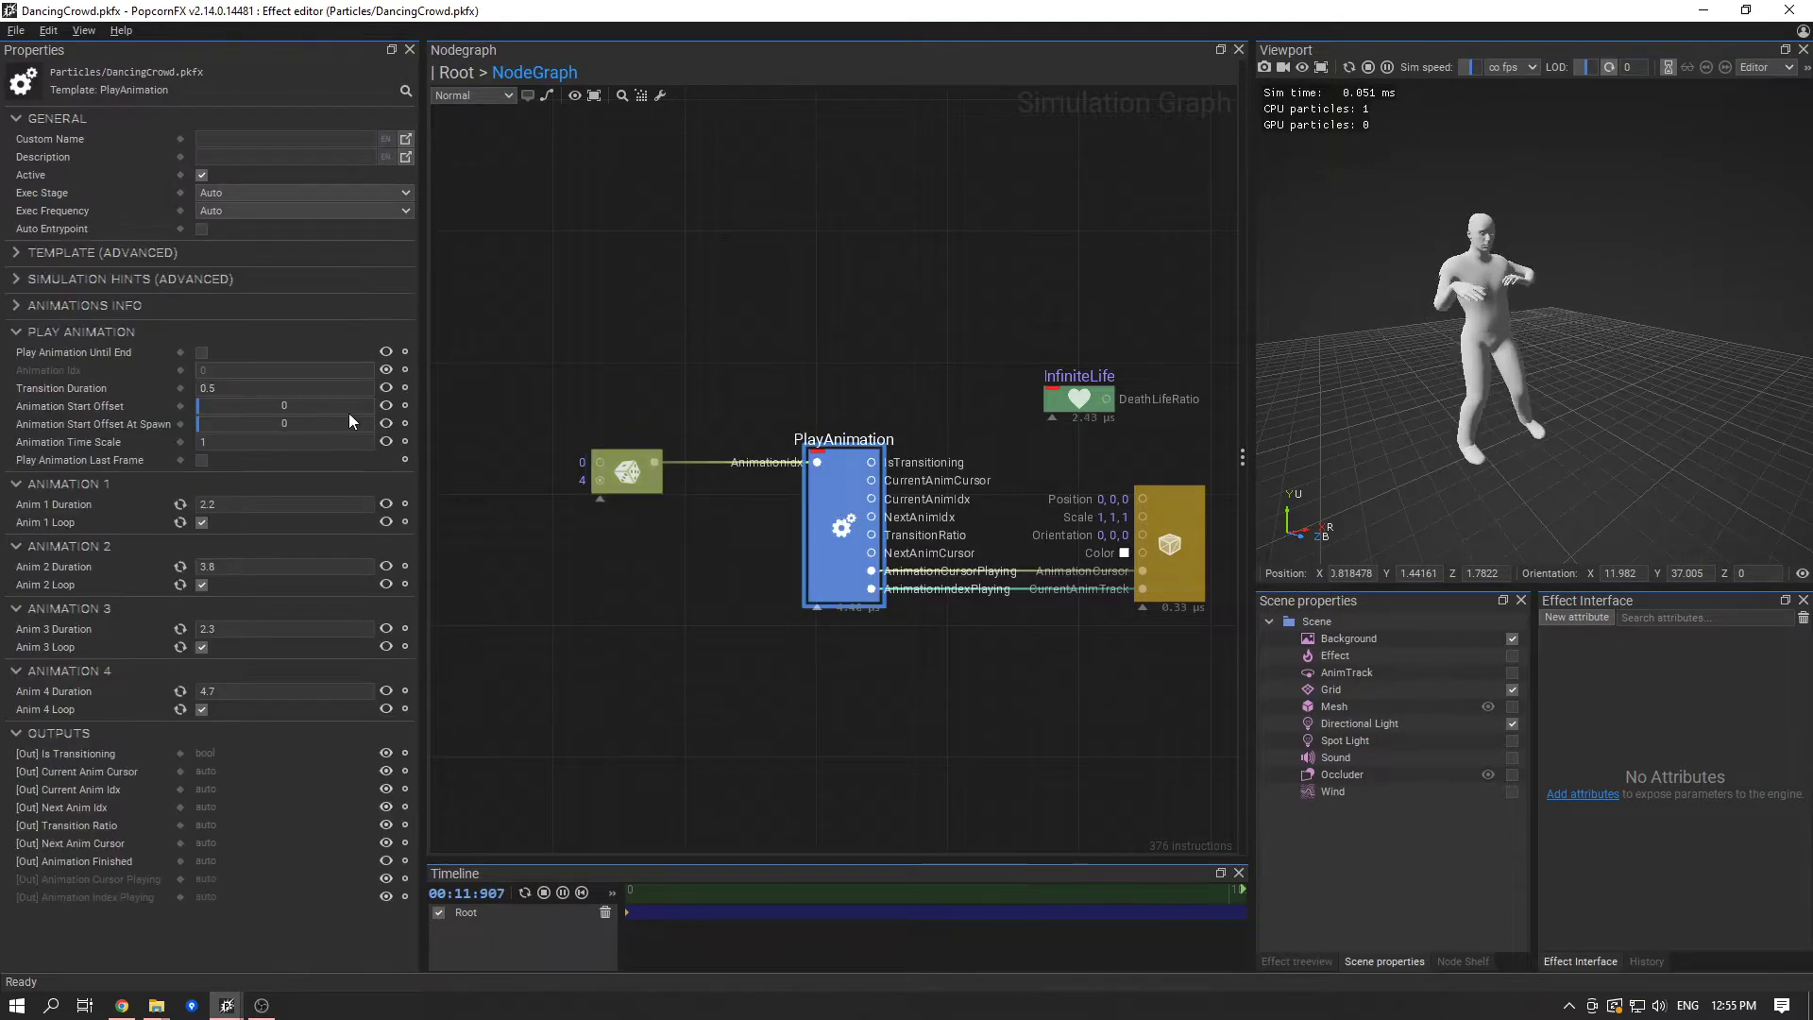
pyautogui.click(246, 690)
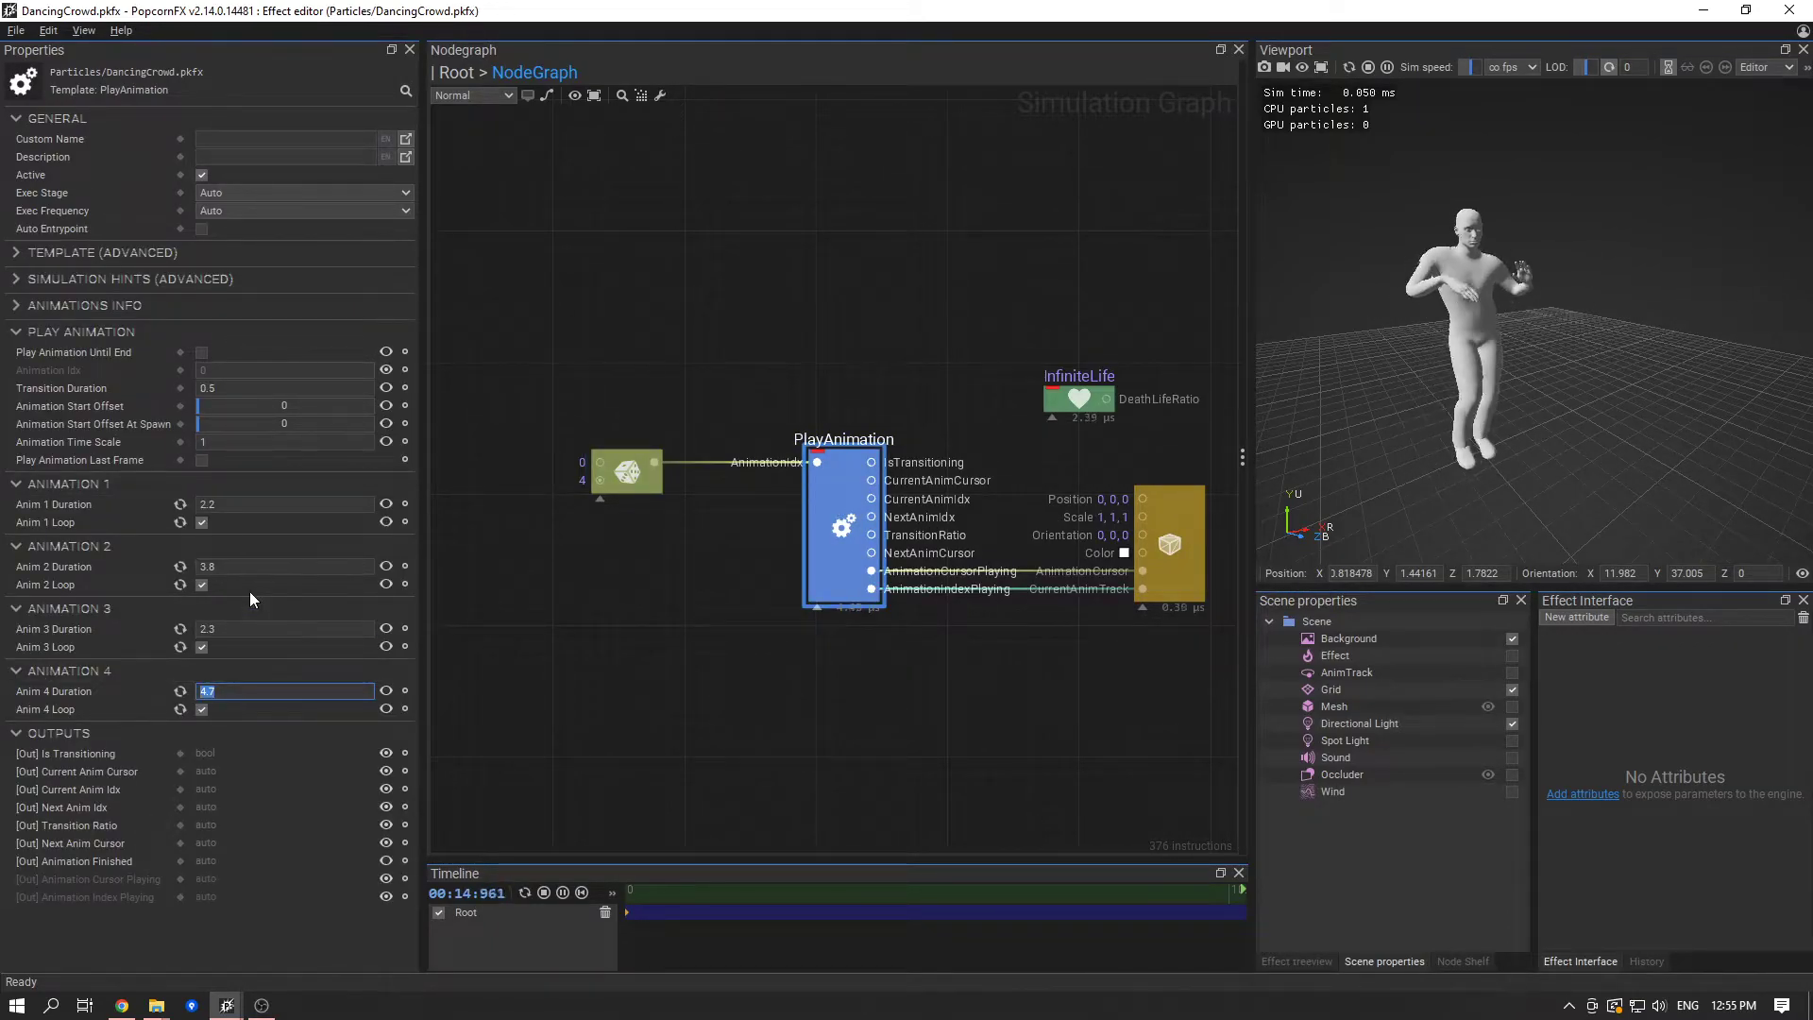
pyautogui.hotkey('ctrl', 'x')
pyautogui.click(90, 568)
pyautogui.hotkey('ctrl', 'v')
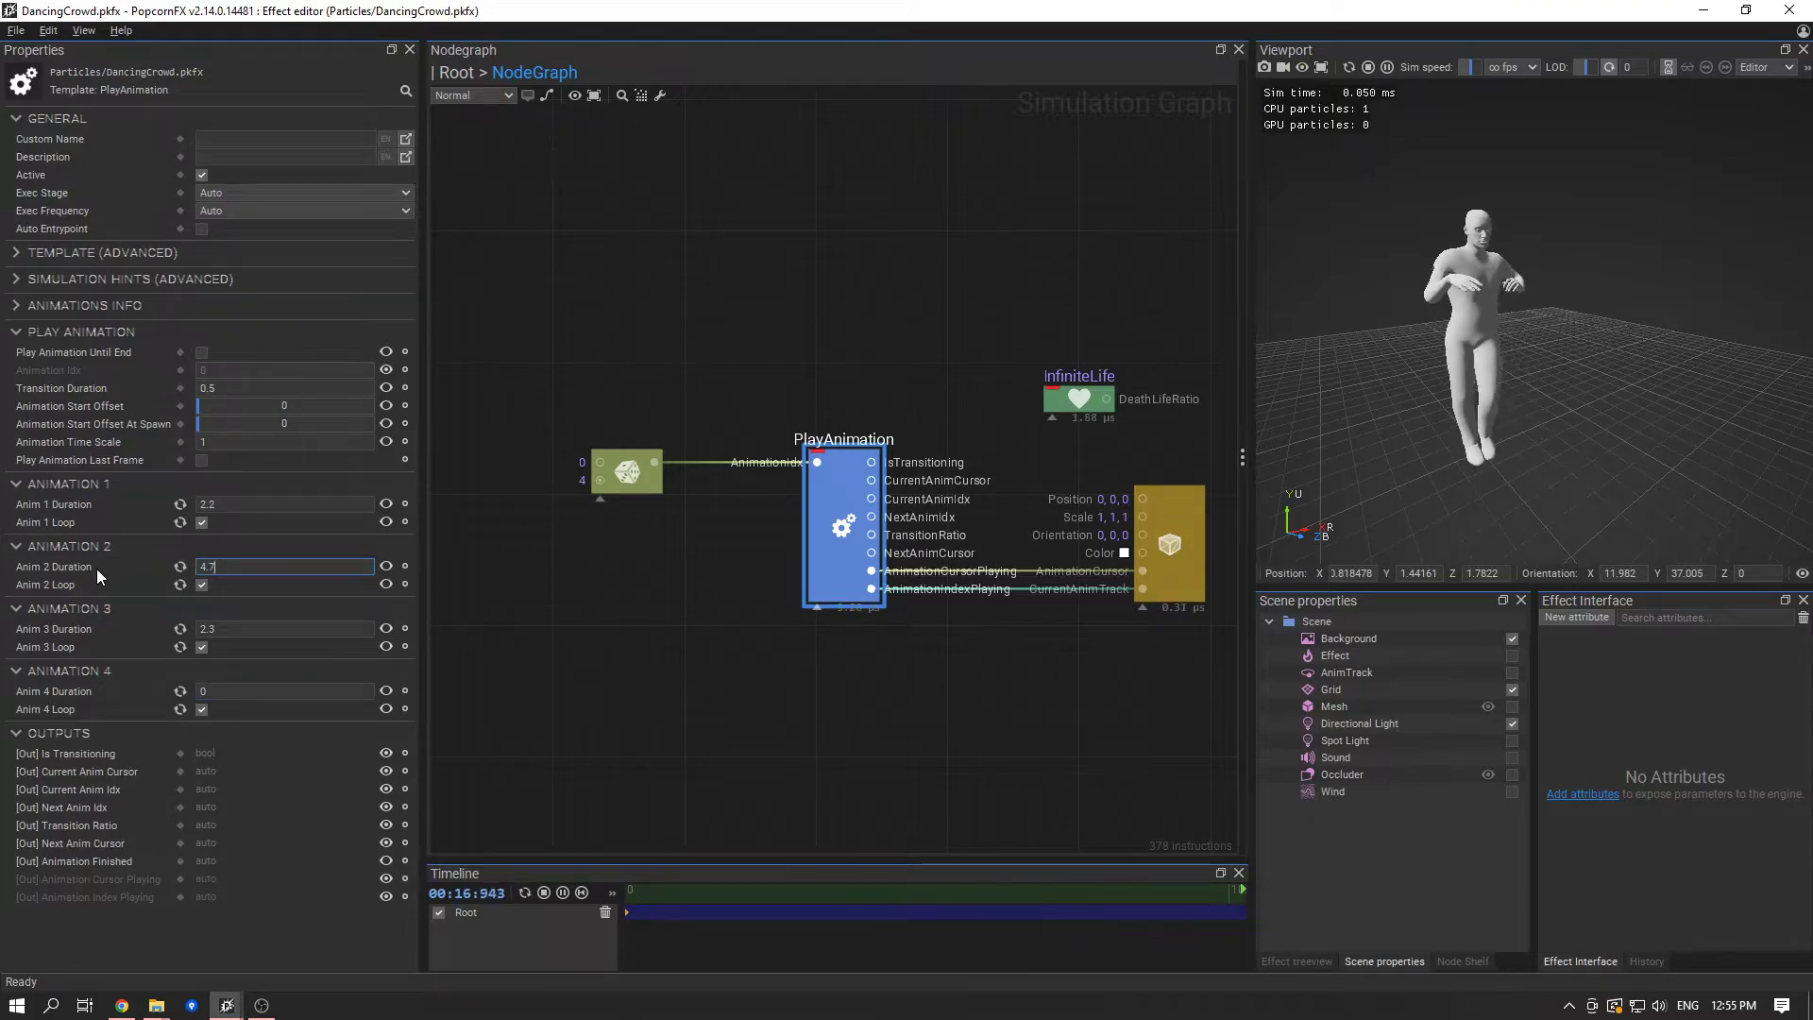
pyautogui.press('Tab')
pyautogui.press('Tab')
pyautogui.press('Tab')
pyautogui.press('Tab')
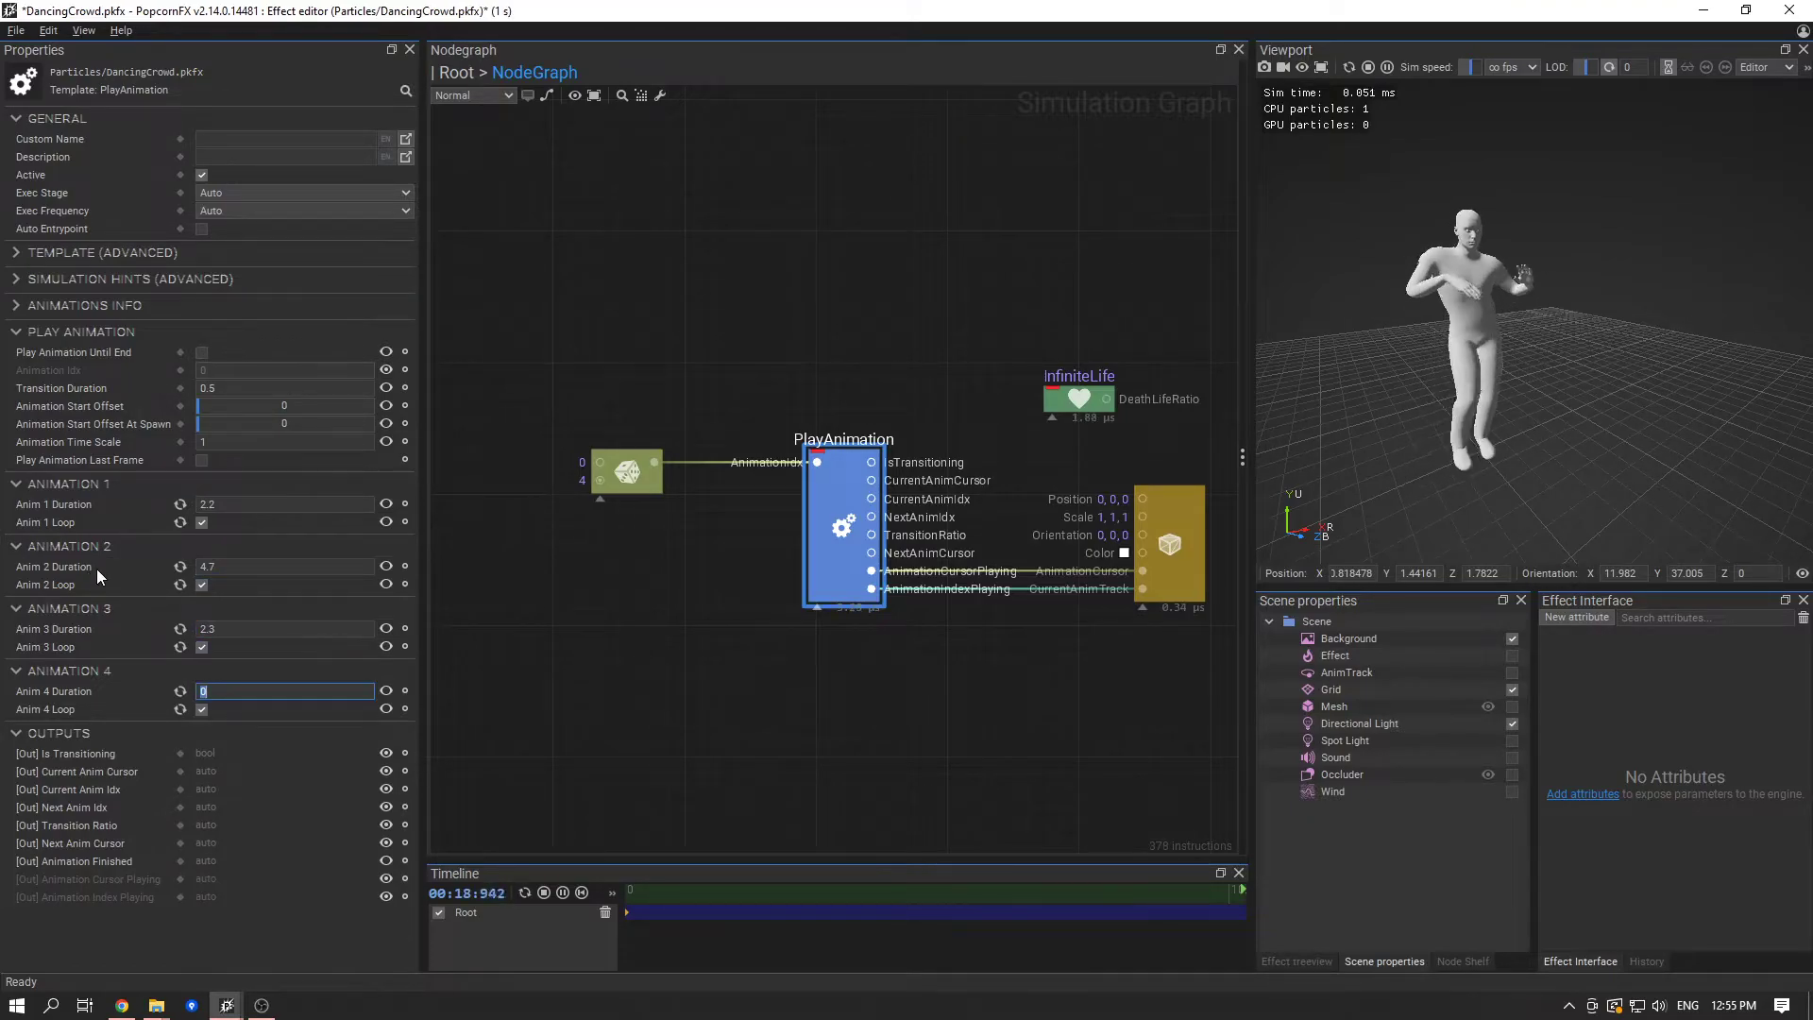
pyautogui.write('3.8')
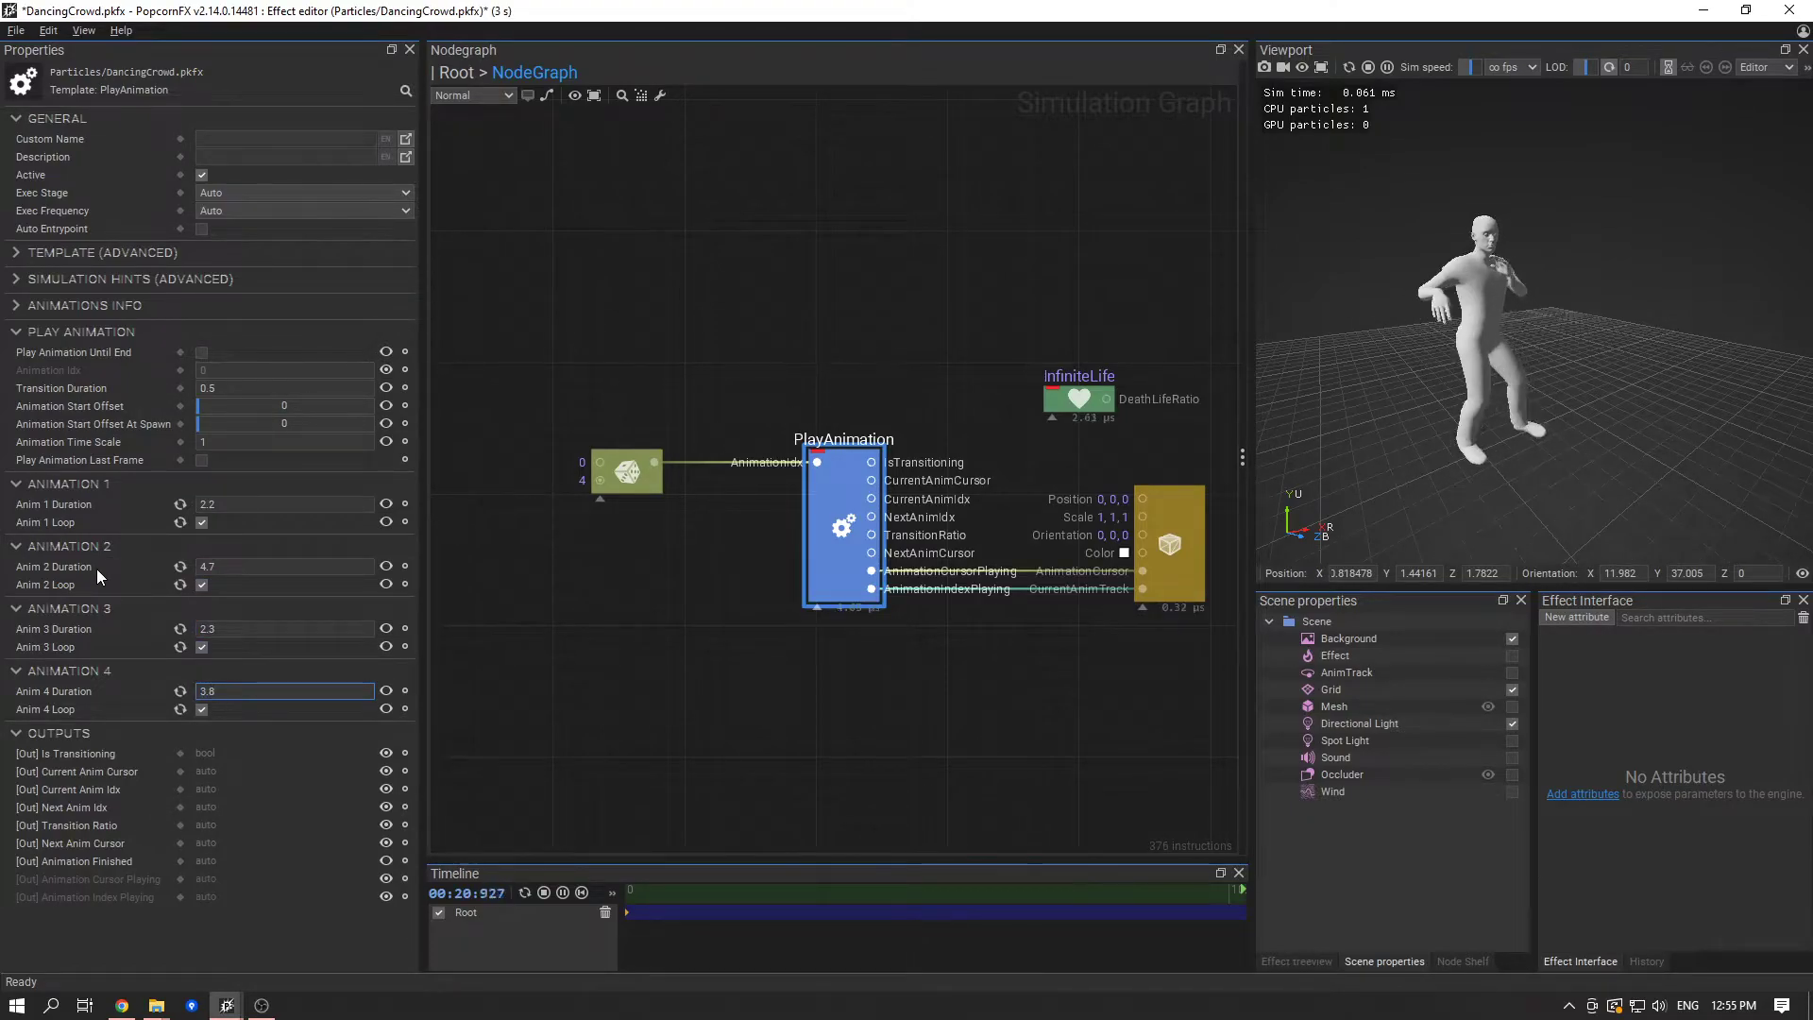
pyautogui.hotkey('ctrl', 'z')
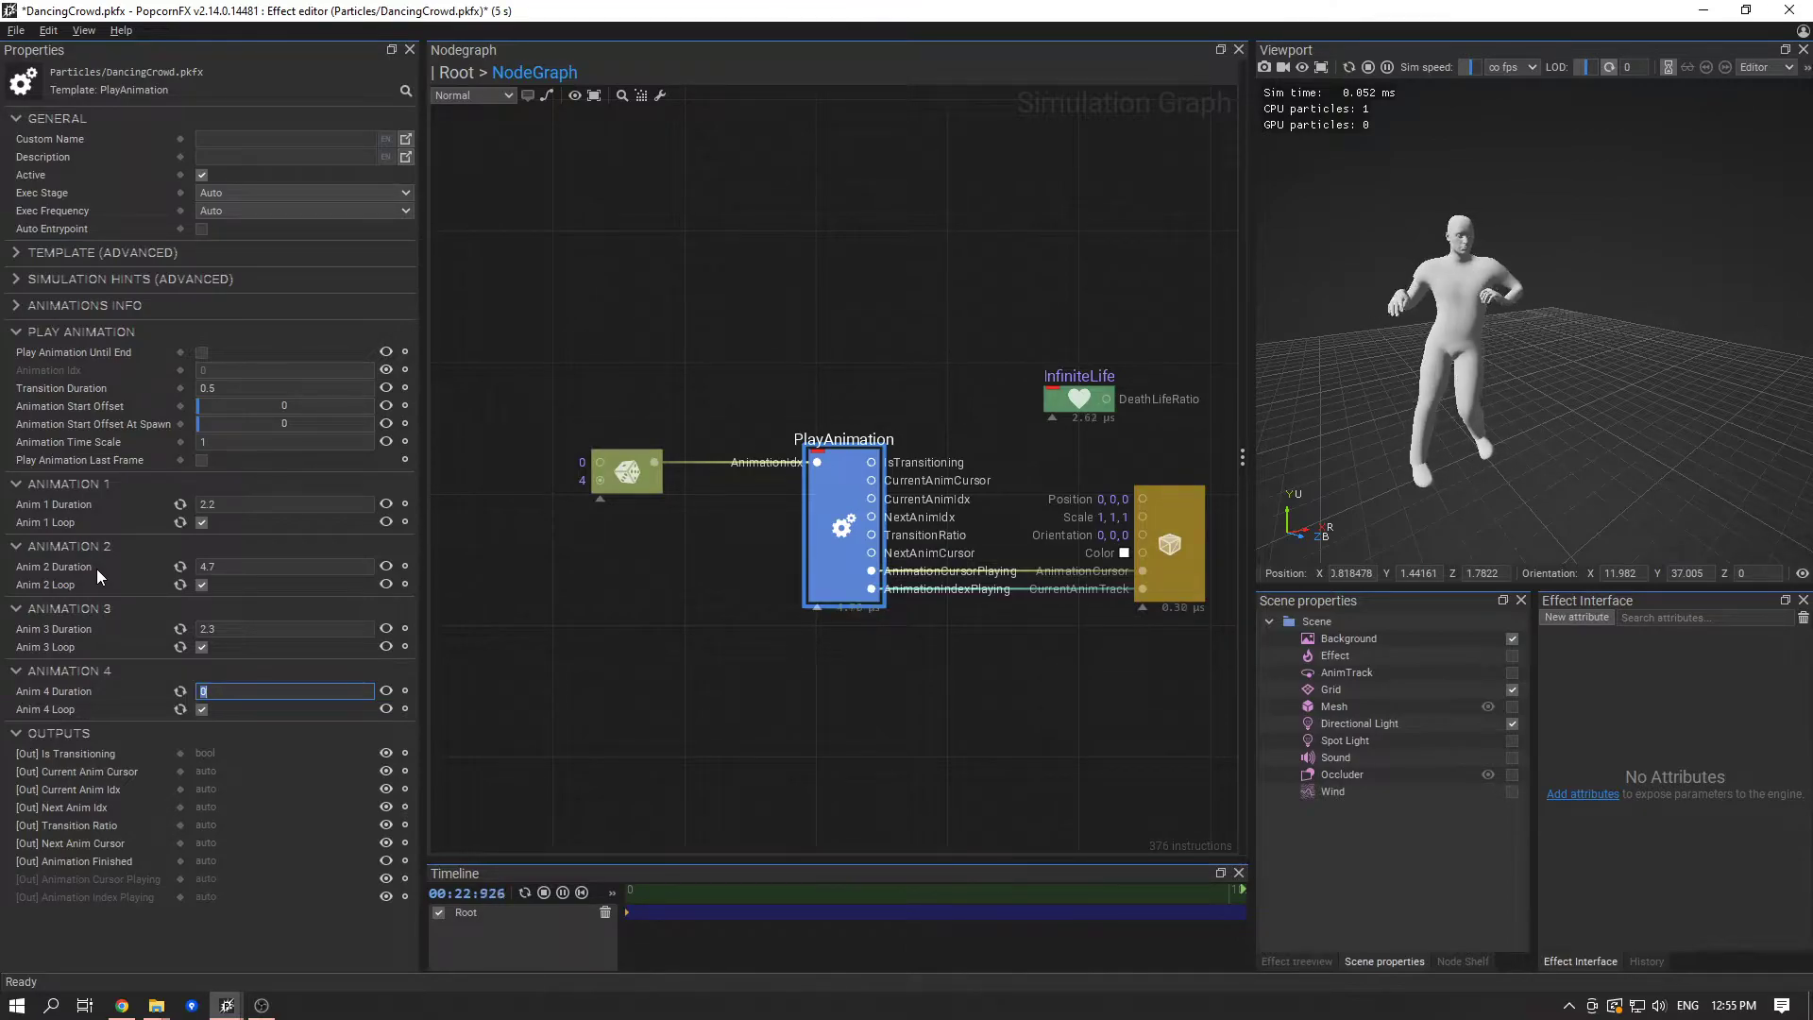
# - Restore Anim 4 Duration to 4.7 and Anim 2 Duration to 3.8, and save the effect
pyautogui.write('4.7')
pyautogui.click(246, 549)
pyautogui.click(236, 547)
pyautogui.click(284, 565)
pyautogui.write('3.8')
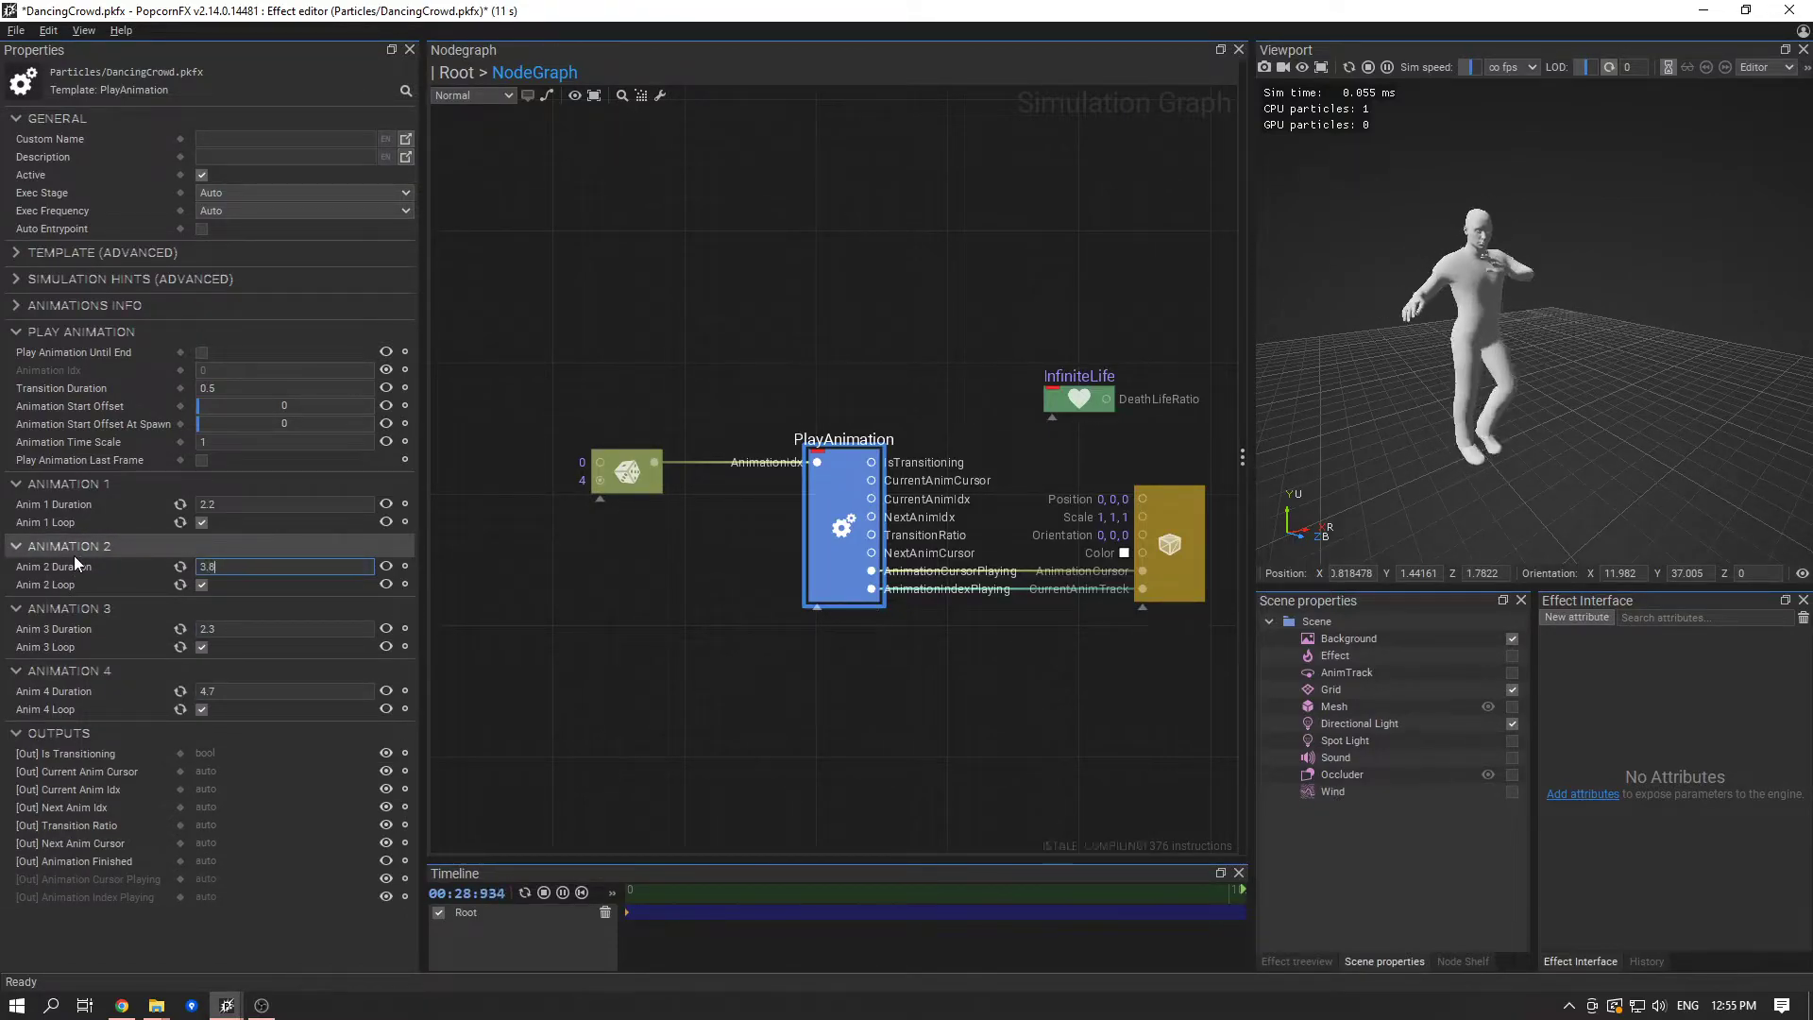
pyautogui.press('Return')
pyautogui.hotkey('ctrl', 's')
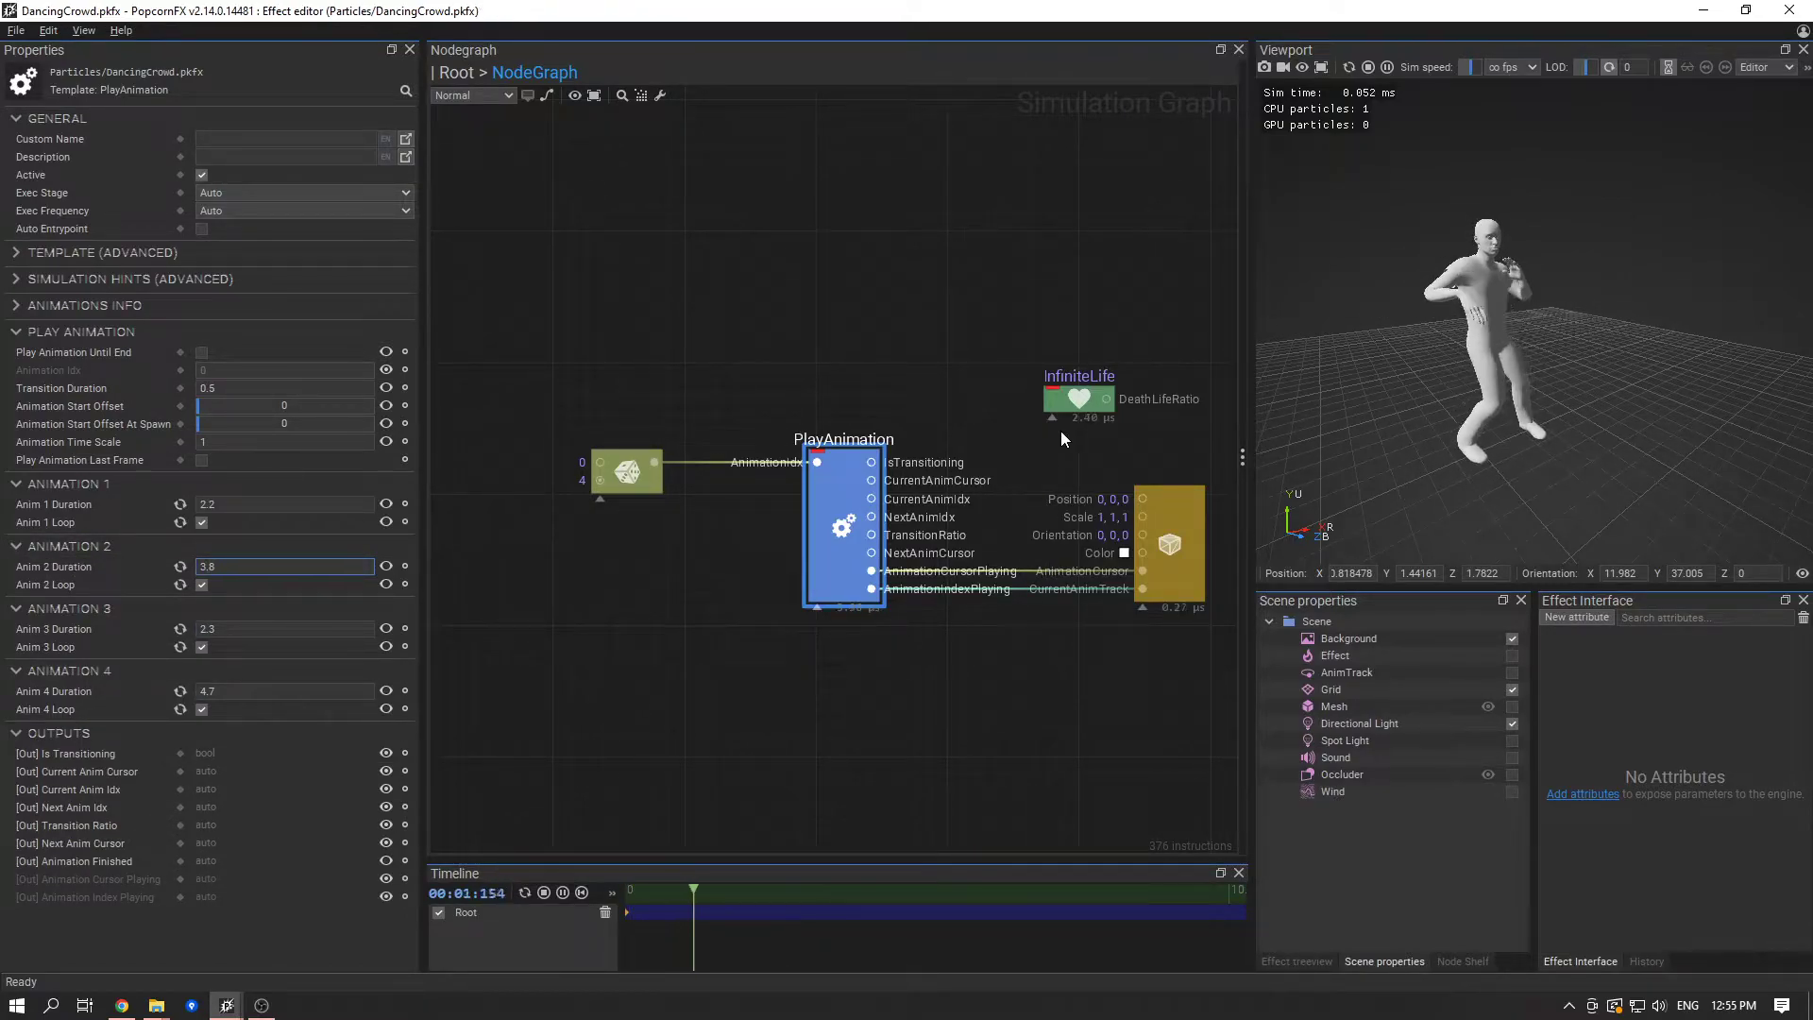
pyautogui.scroll(5, 1572, 359)
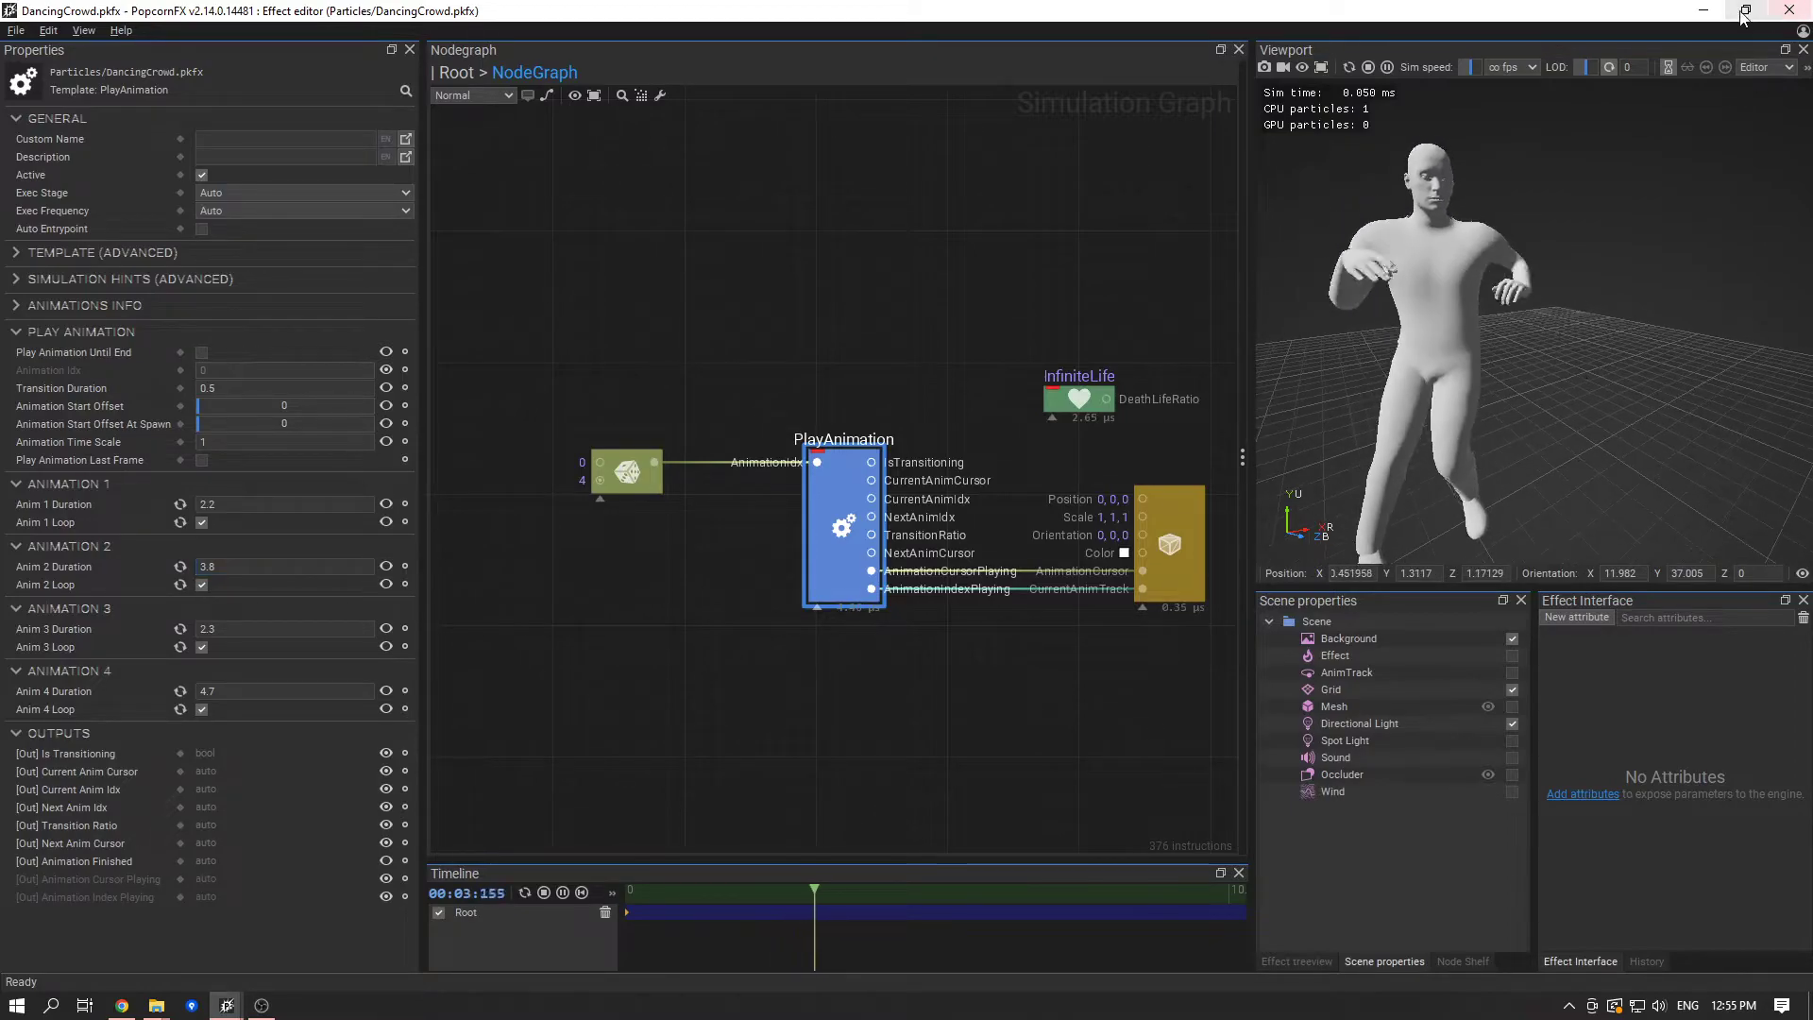
pyautogui.click(1745, 11)
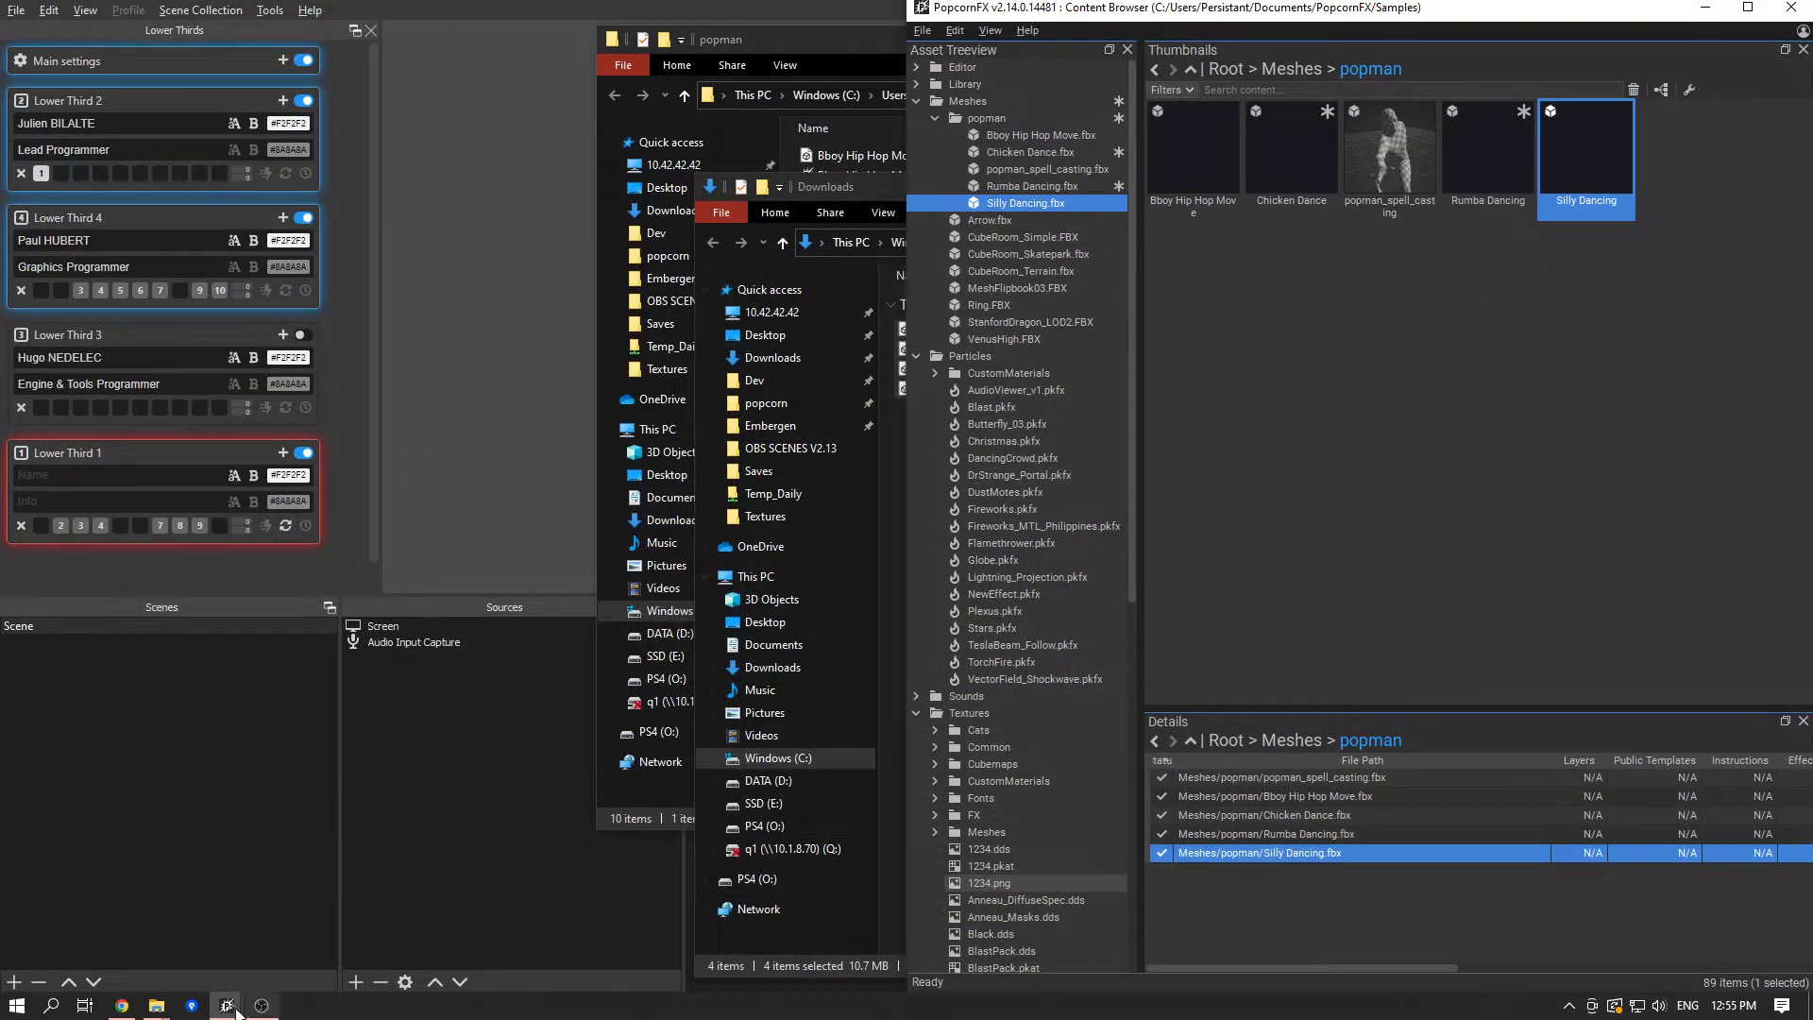
pyautogui.moveTo(240, 1013)
pyautogui.click(375, 929)
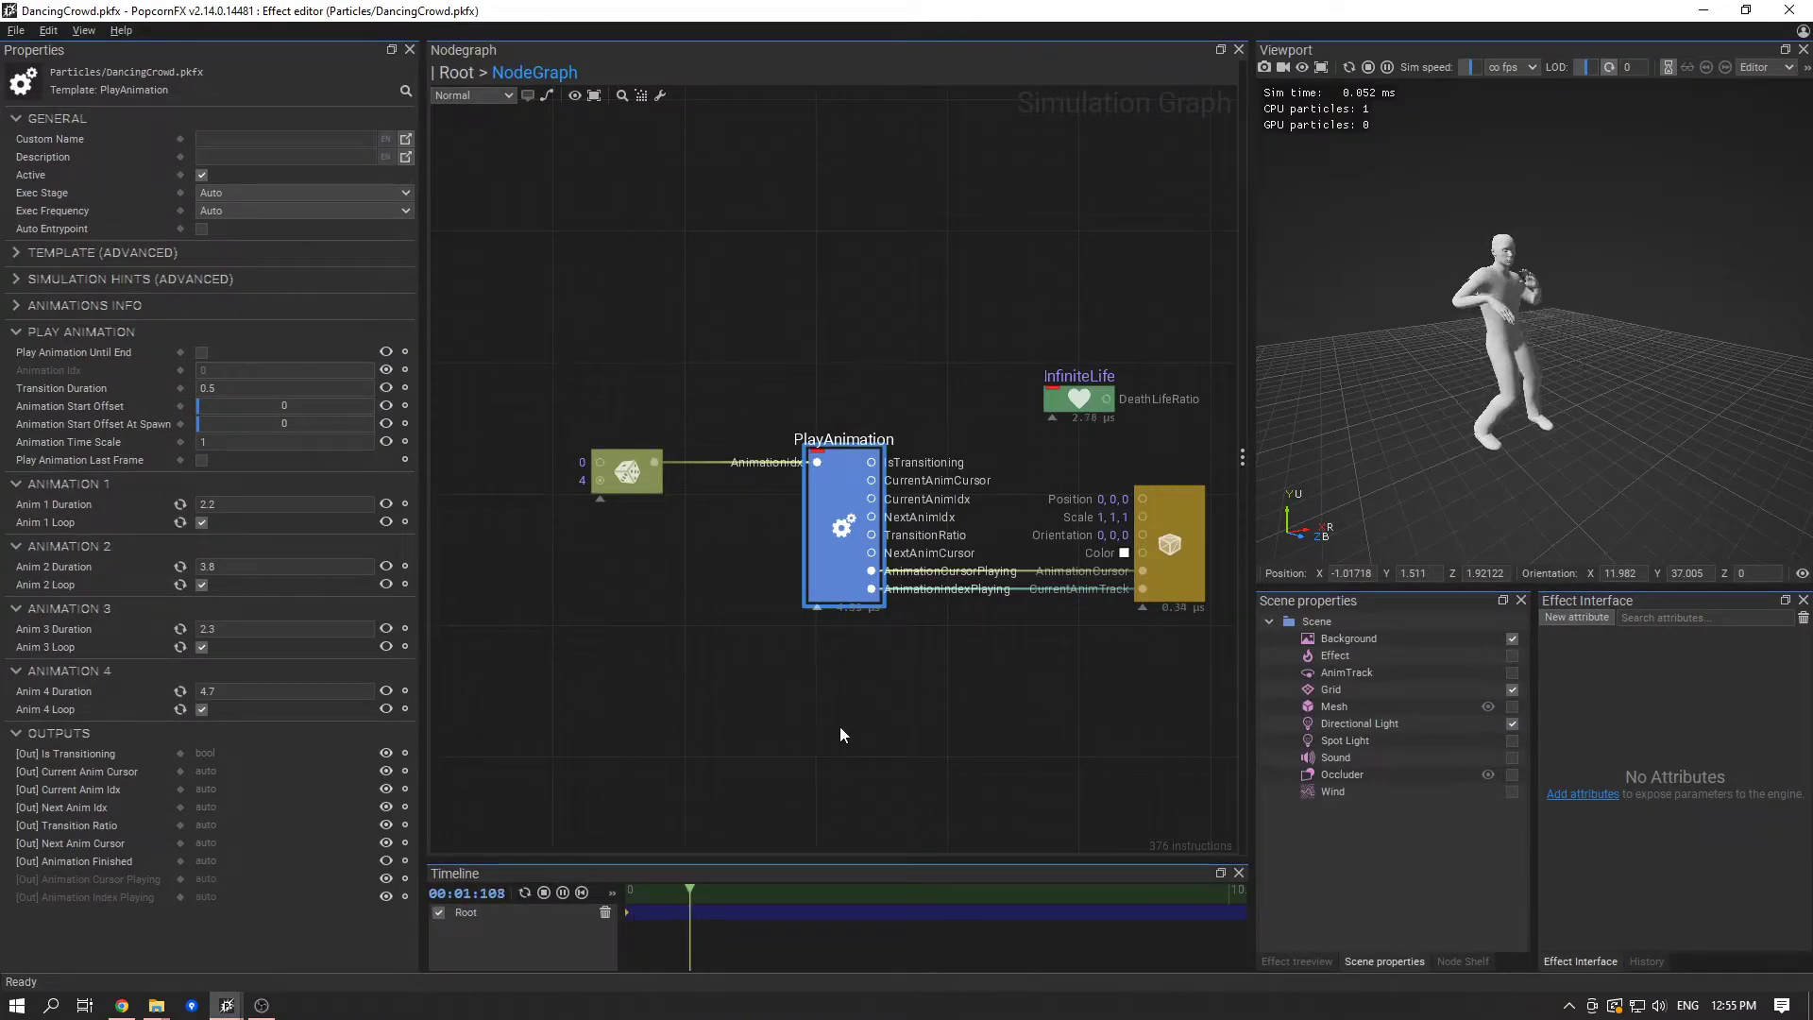
pyautogui.moveTo(840, 727); pyautogui.dragTo(803, 727, button='middle')
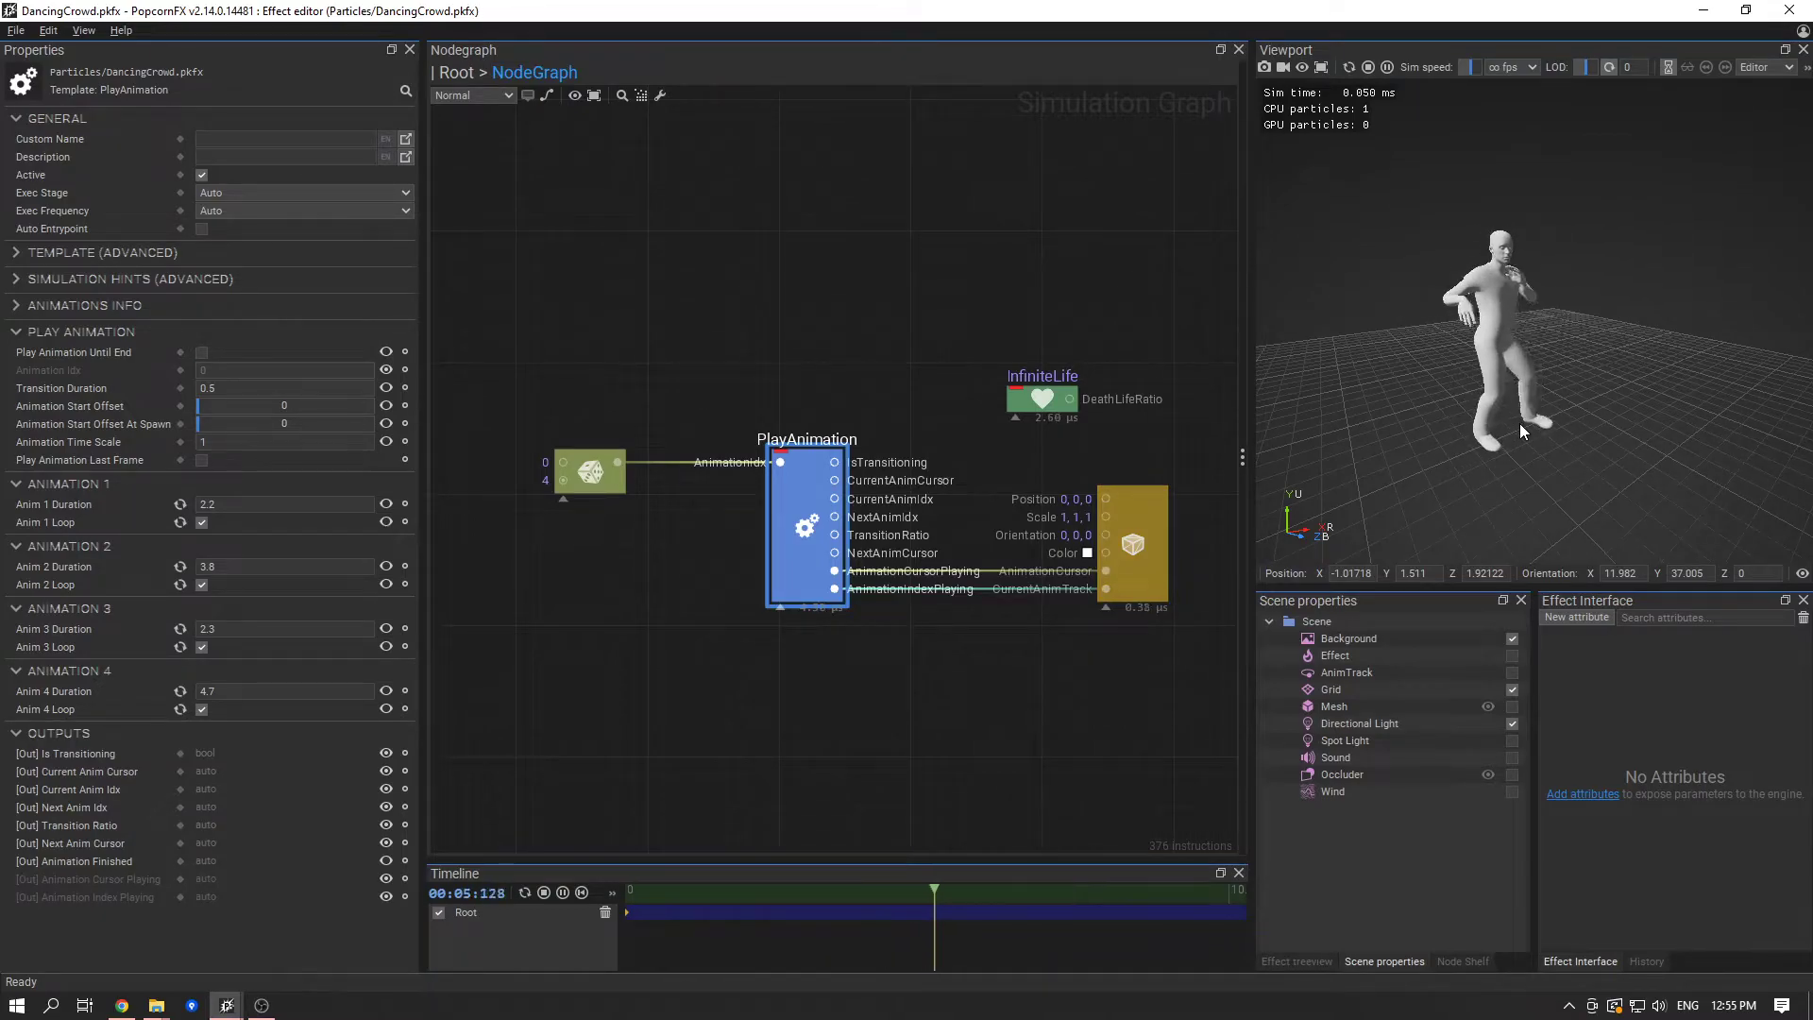
# - Speed the simulation up to 8x and display the Exec Stage options of the Rand node
pyautogui.moveTo(1470, 67); pyautogui.dragTo(1483, 70)
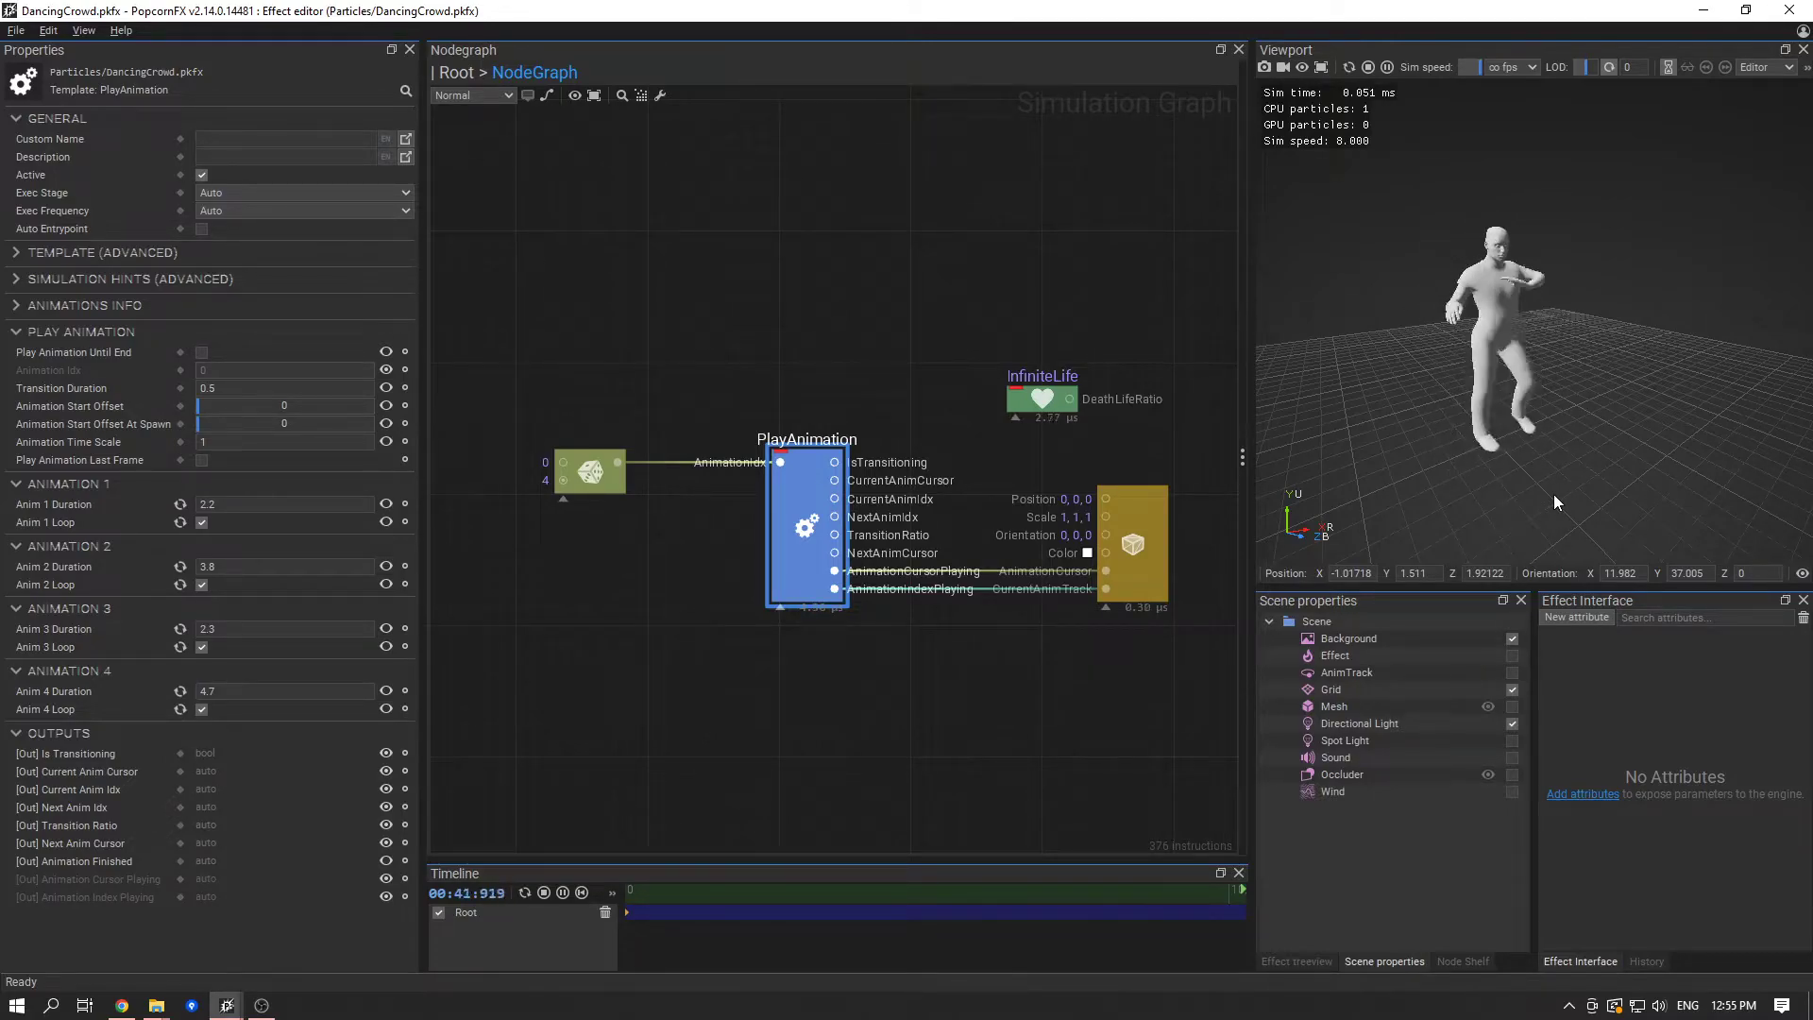
pyautogui.click(700, 564)
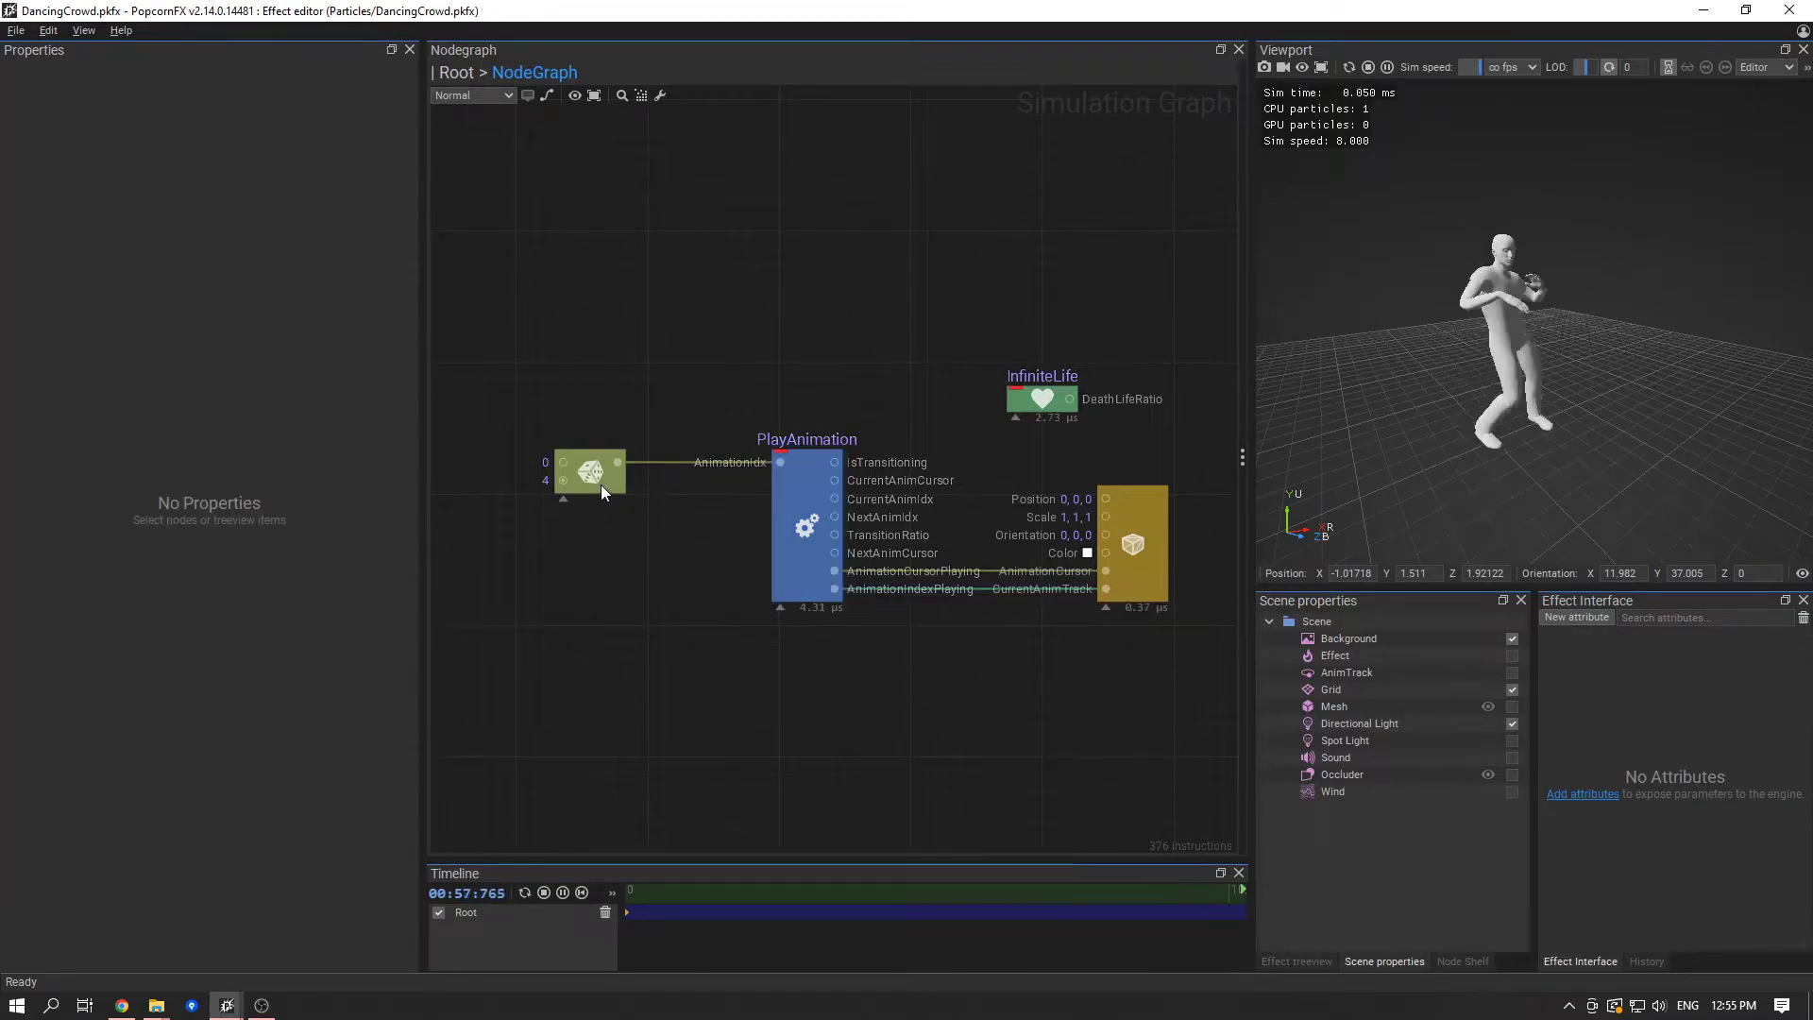
pyautogui.click(601, 483)
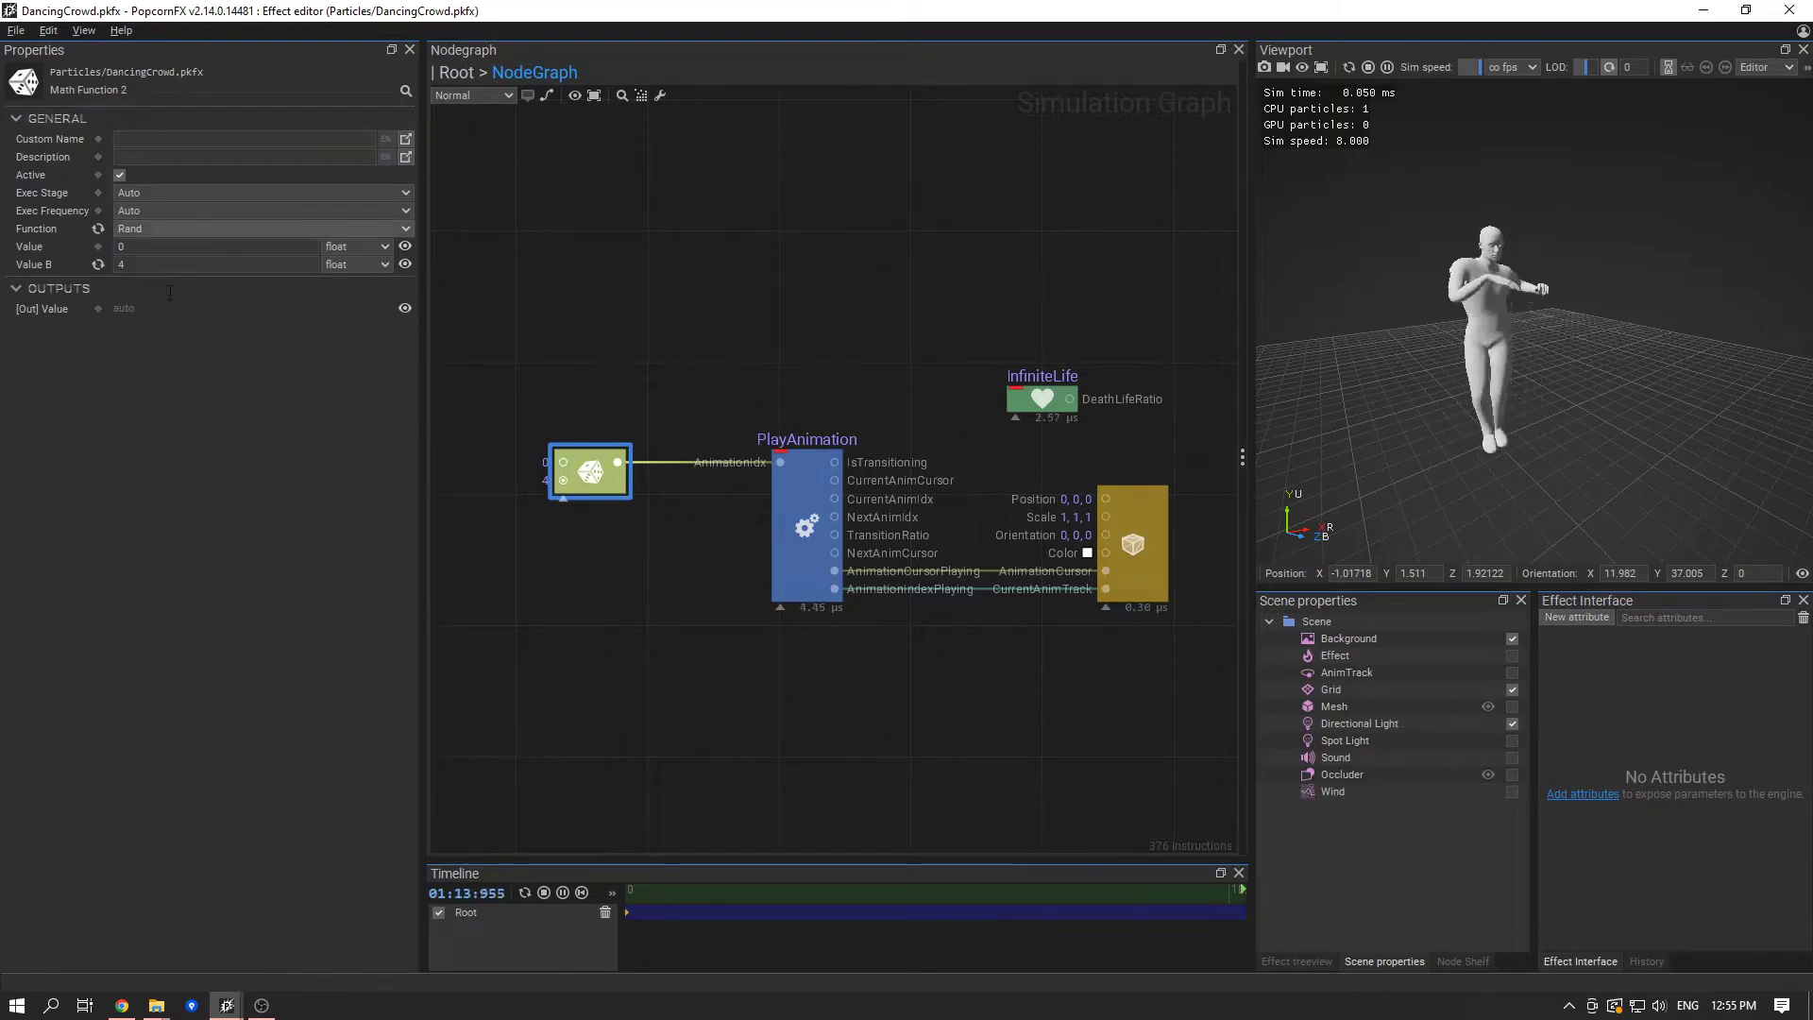
pyautogui.click(222, 196)
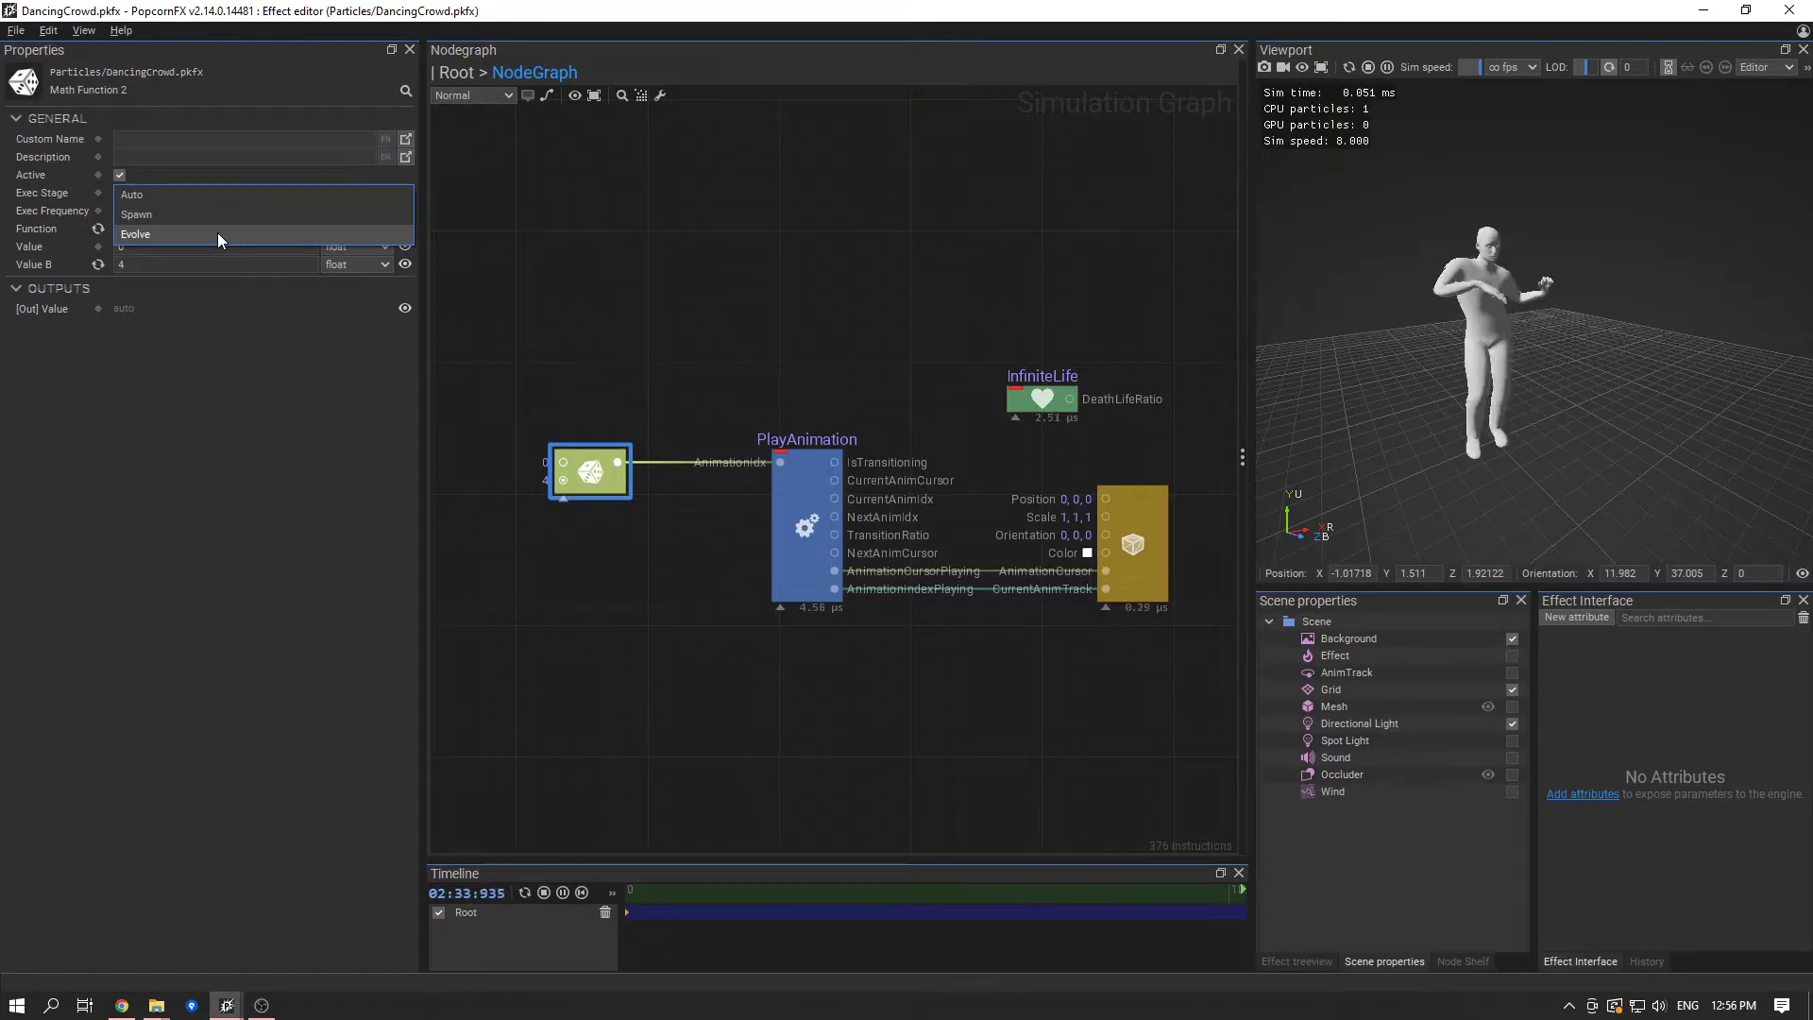
# - Return the simulation speed to 1x and deselect the Rand node
pyautogui.click(1471, 62)
pyautogui.click(1515, 122)
pyautogui.click(654, 331)
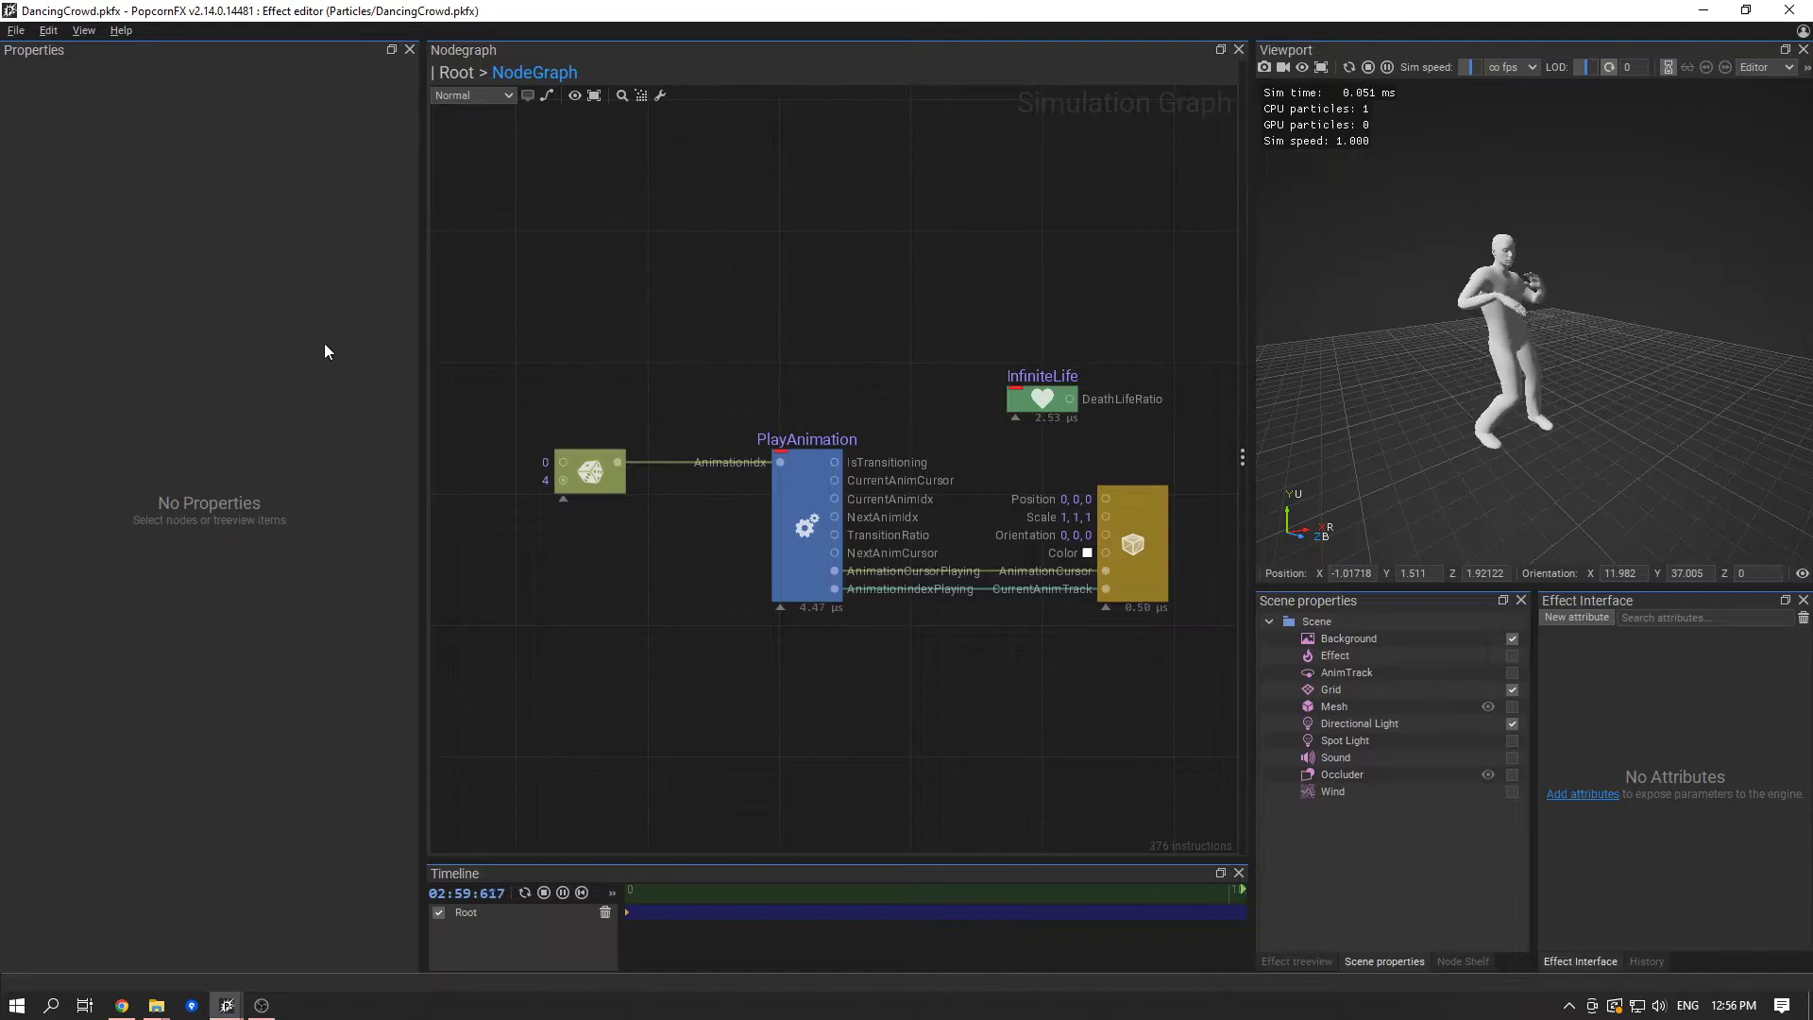
# - Set the Rand node's Exec Stage to Evolve and preview the dancing character from several angles
pyautogui.click(583, 467)
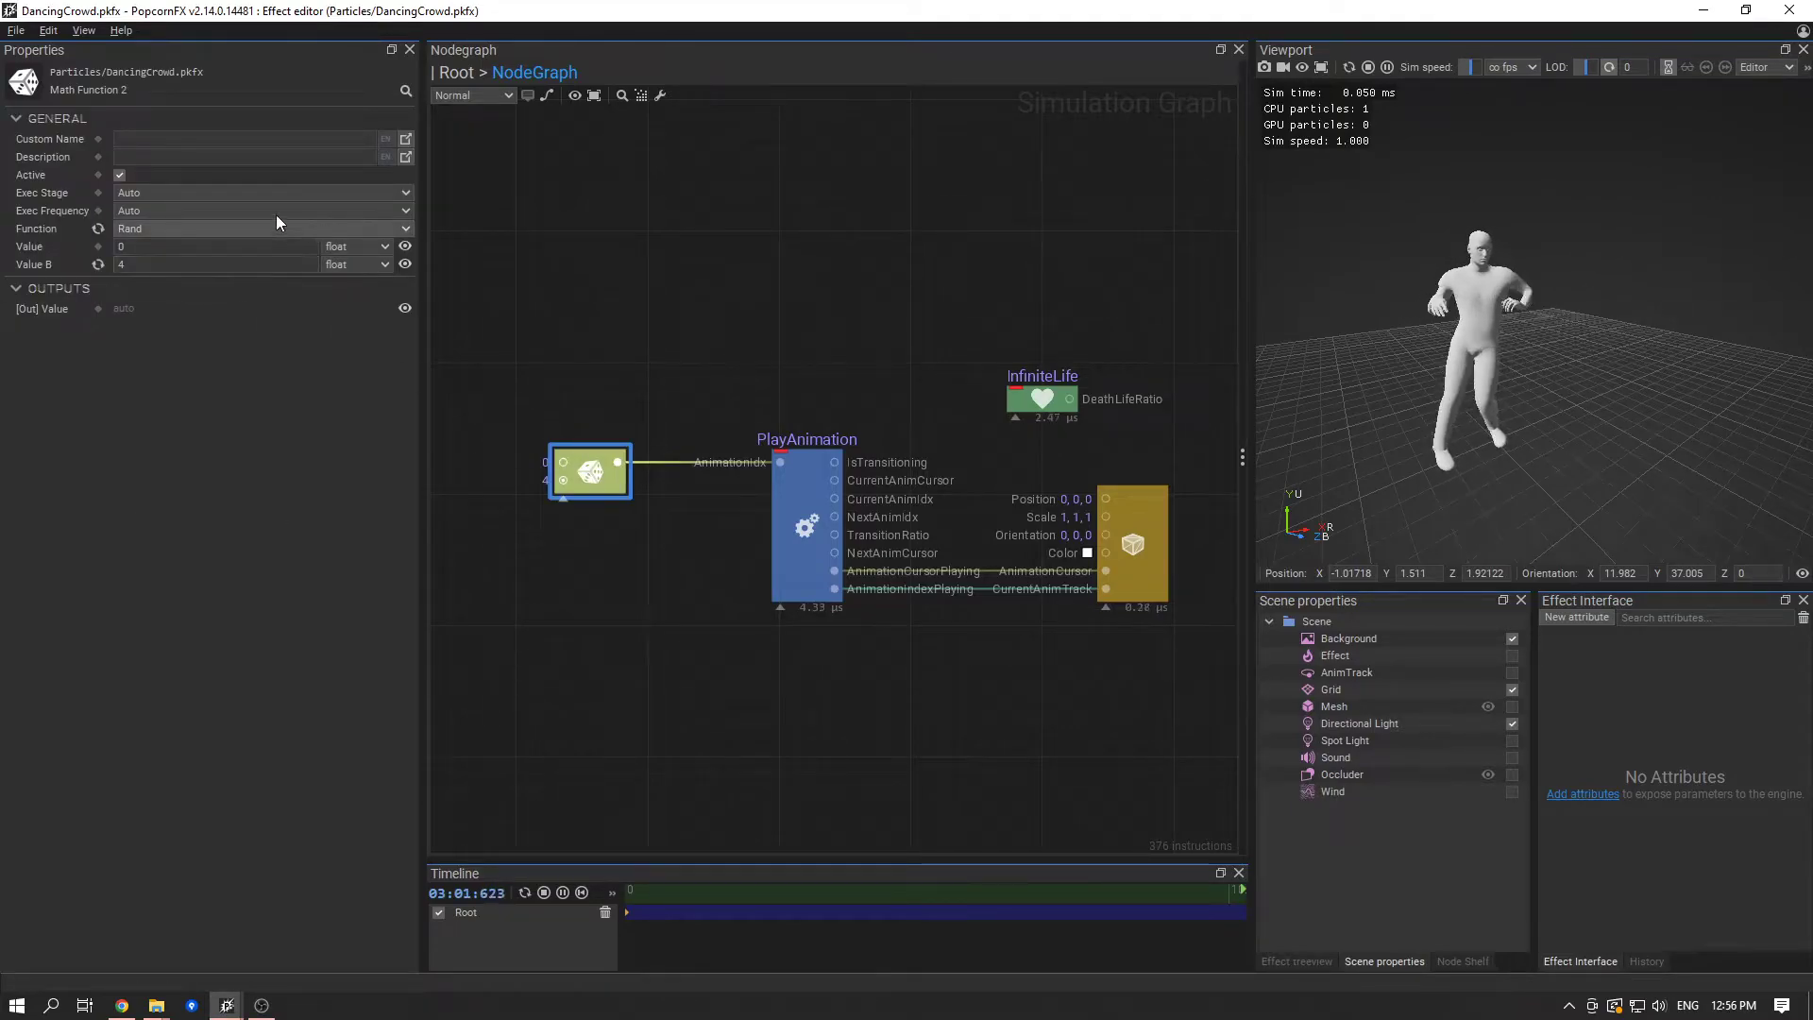
pyautogui.click(224, 194)
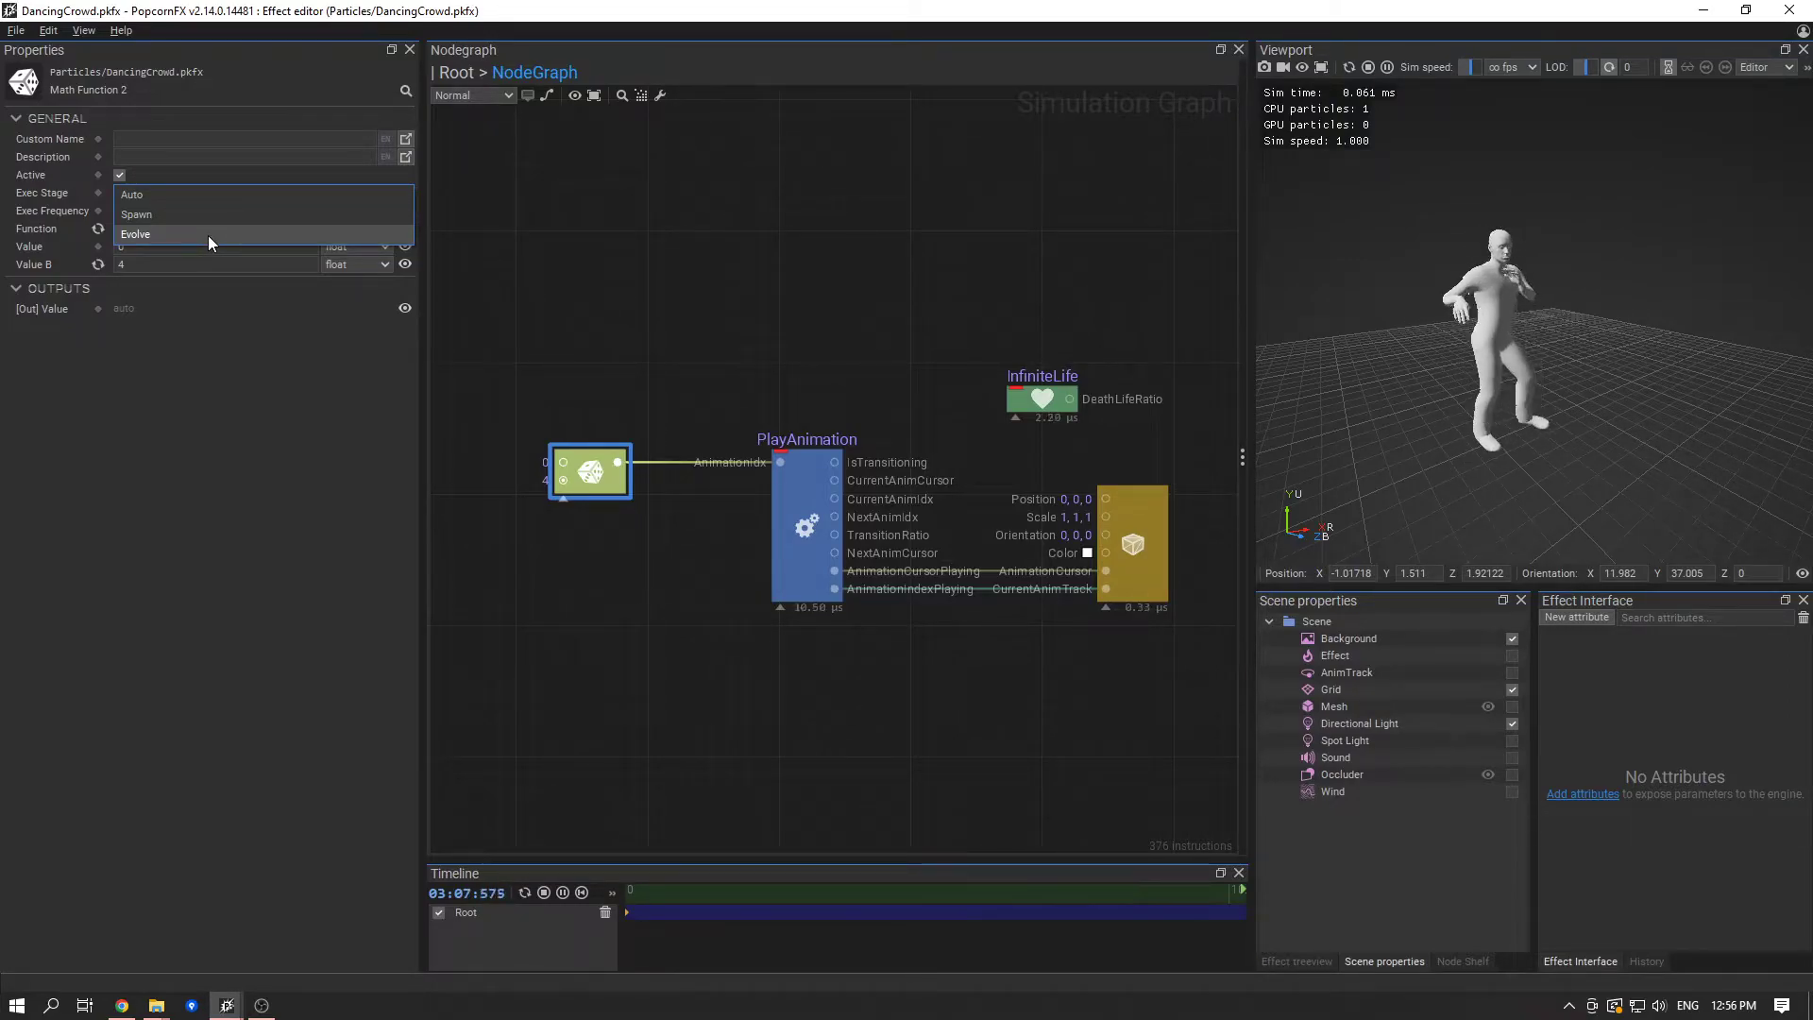
pyautogui.click(208, 235)
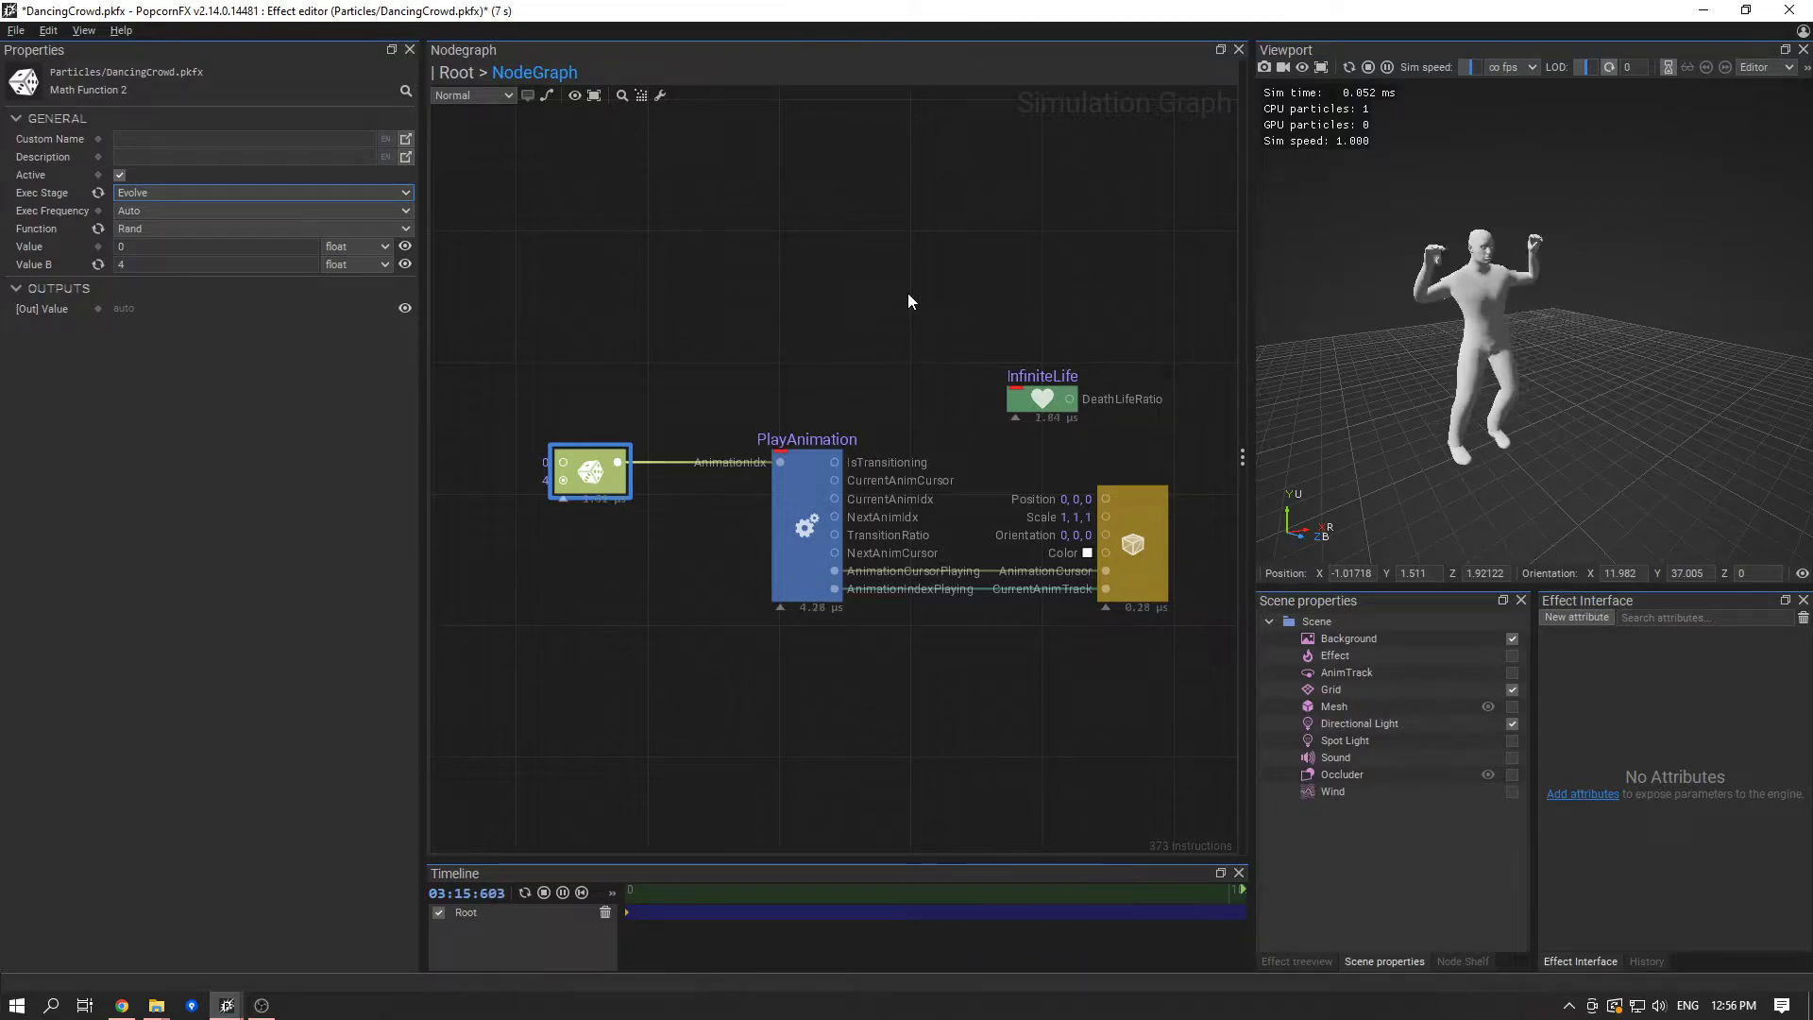
pyautogui.click(639, 542)
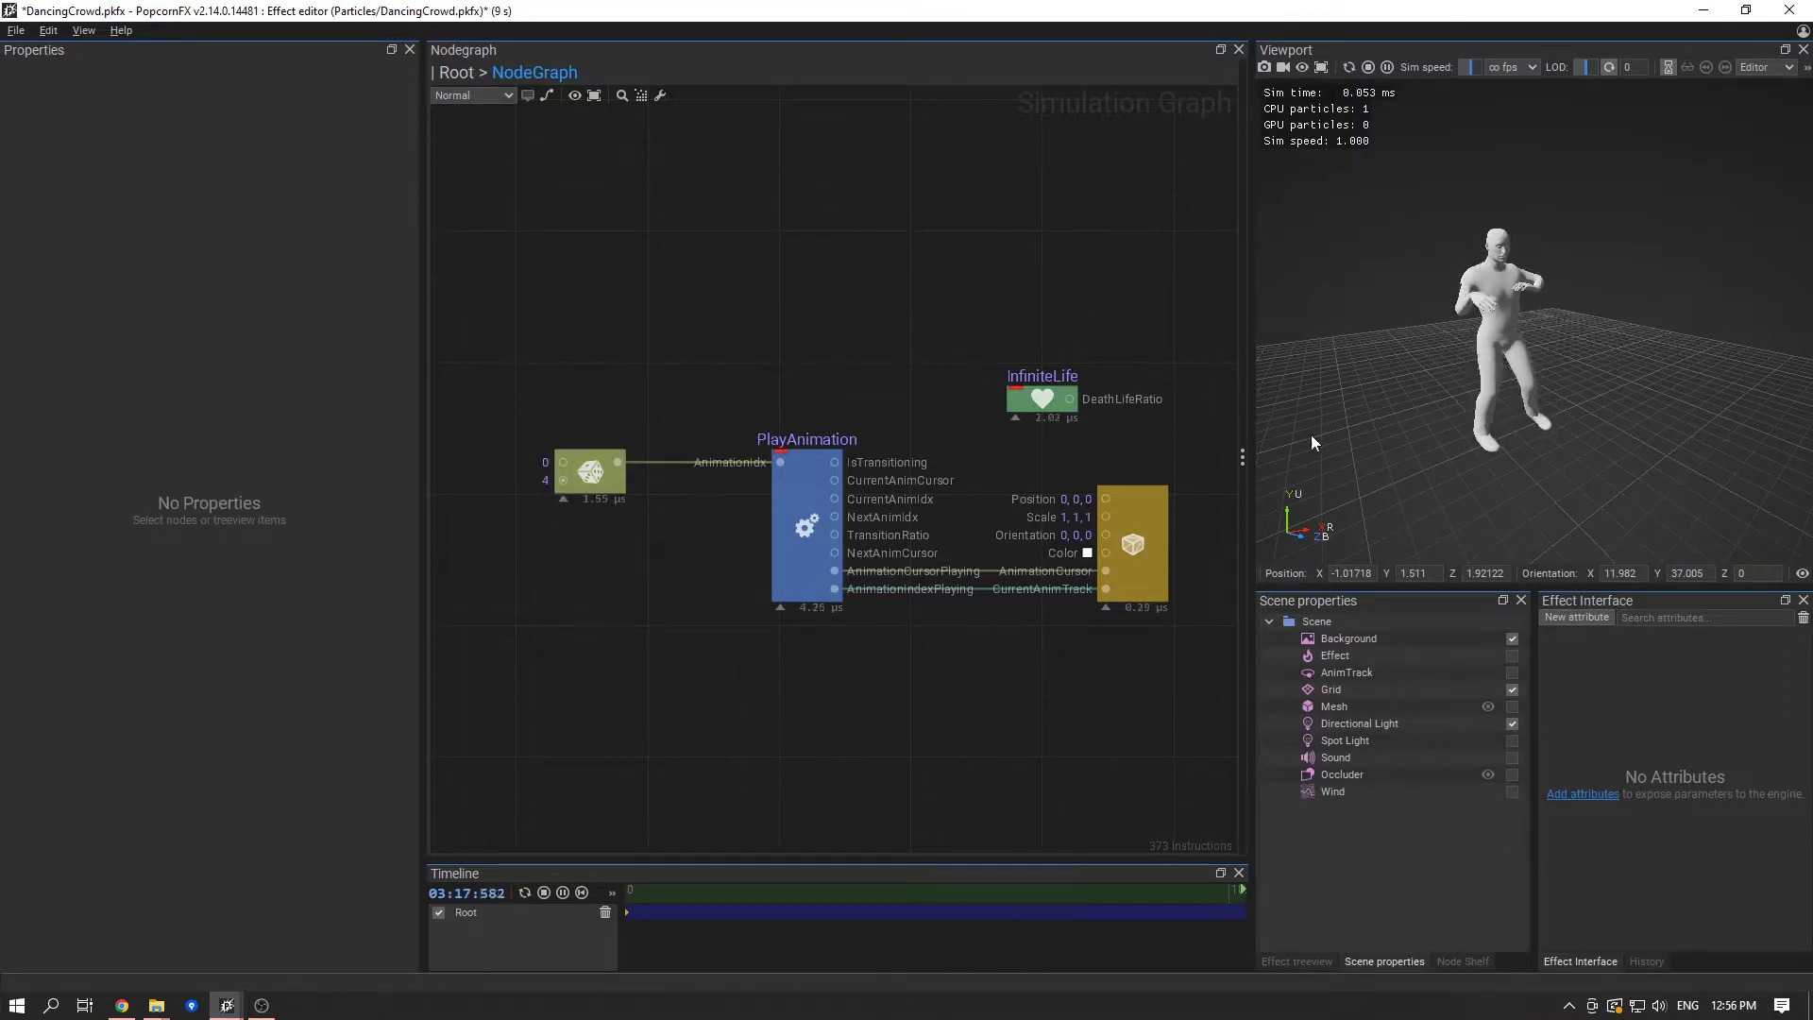
pyautogui.keyDown('alt'); pyautogui.moveTo(1462, 382); pyautogui.dragTo(1566, 403); pyautogui.keyUp('alt')
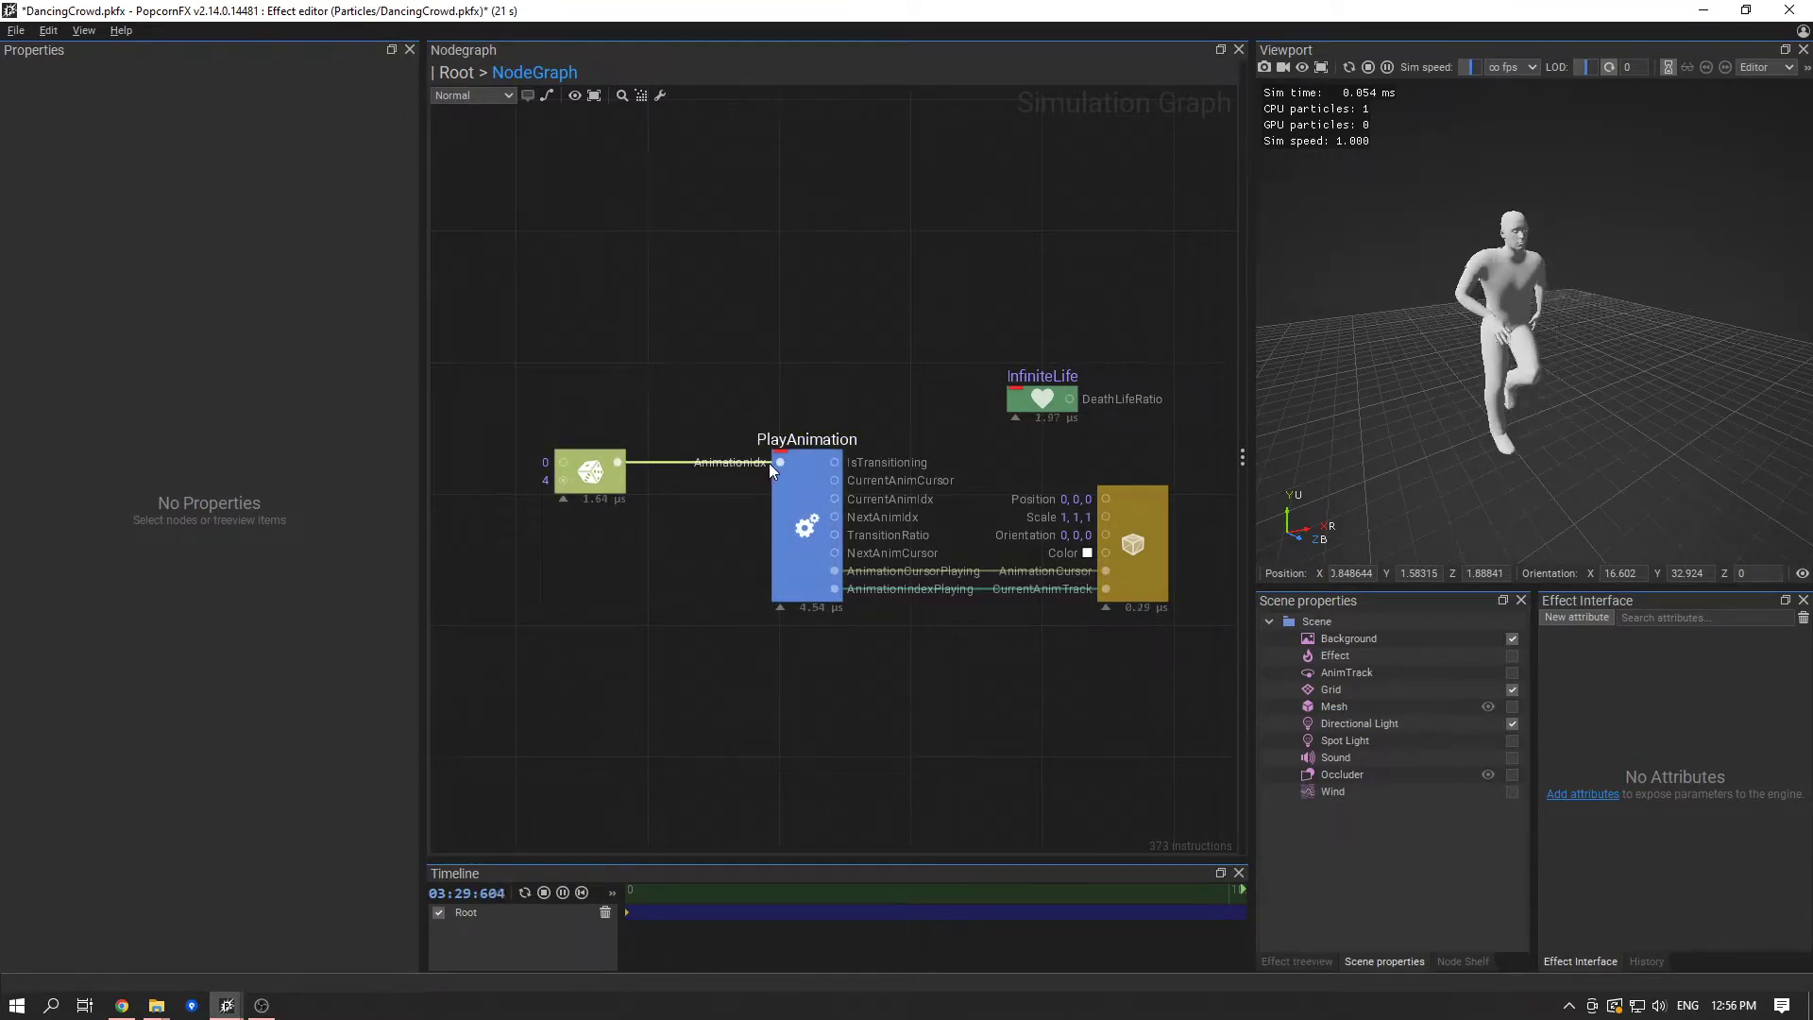
pyautogui.click(795, 541)
pyautogui.click(755, 534)
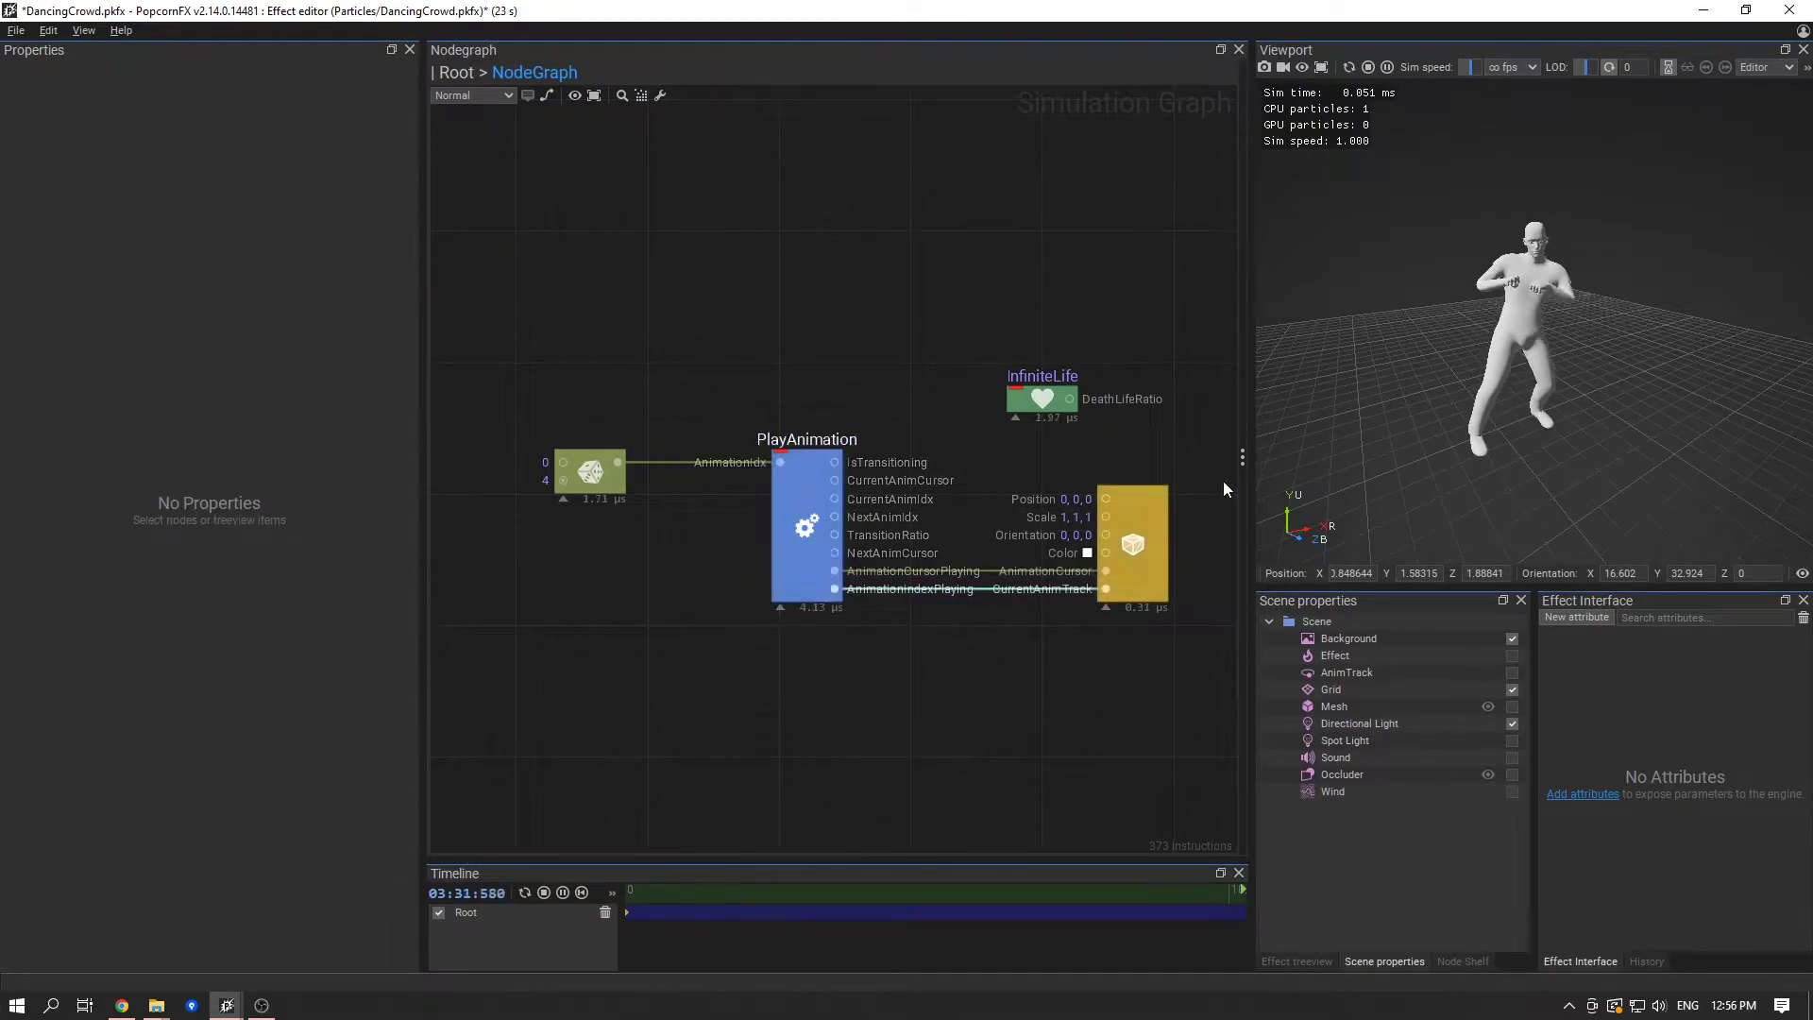
pyautogui.keyDown('alt'); pyautogui.moveTo(1515, 340); pyautogui.dragTo(1327, 323); pyautogui.keyUp('alt')
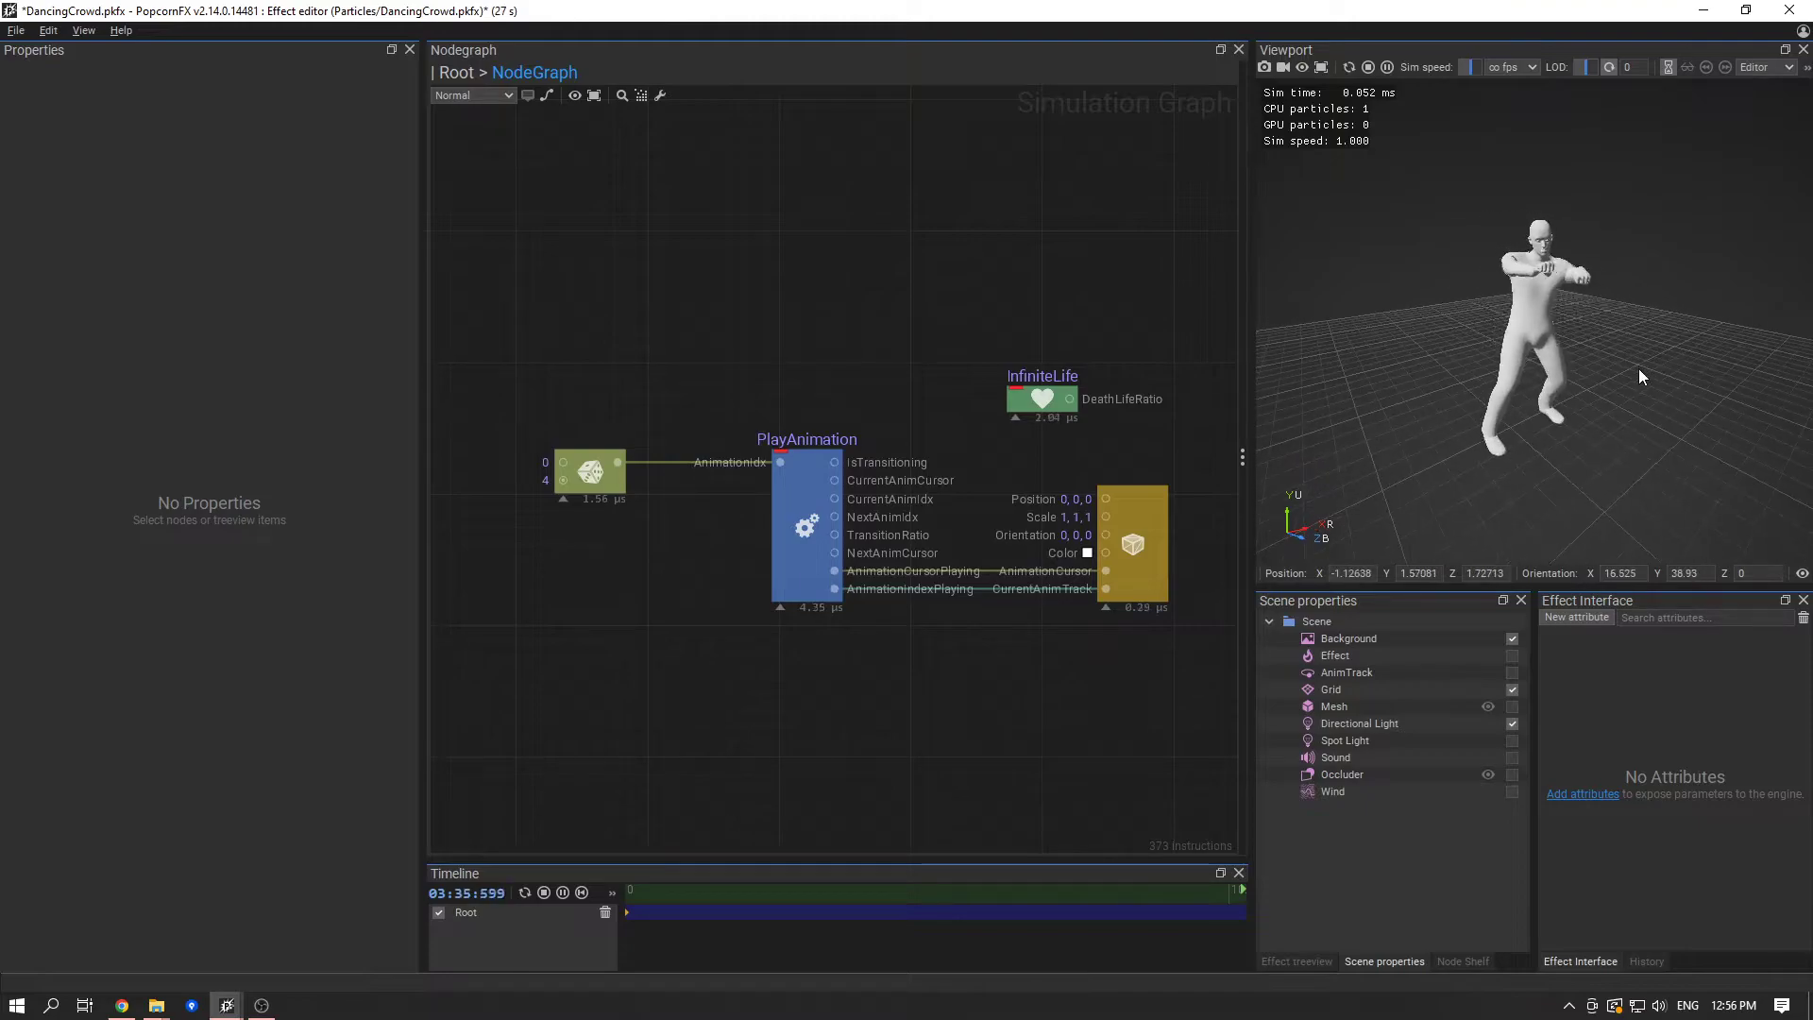
# - Enable Play Animation Until End on the PlayAnimation node
pyautogui.click(594, 483)
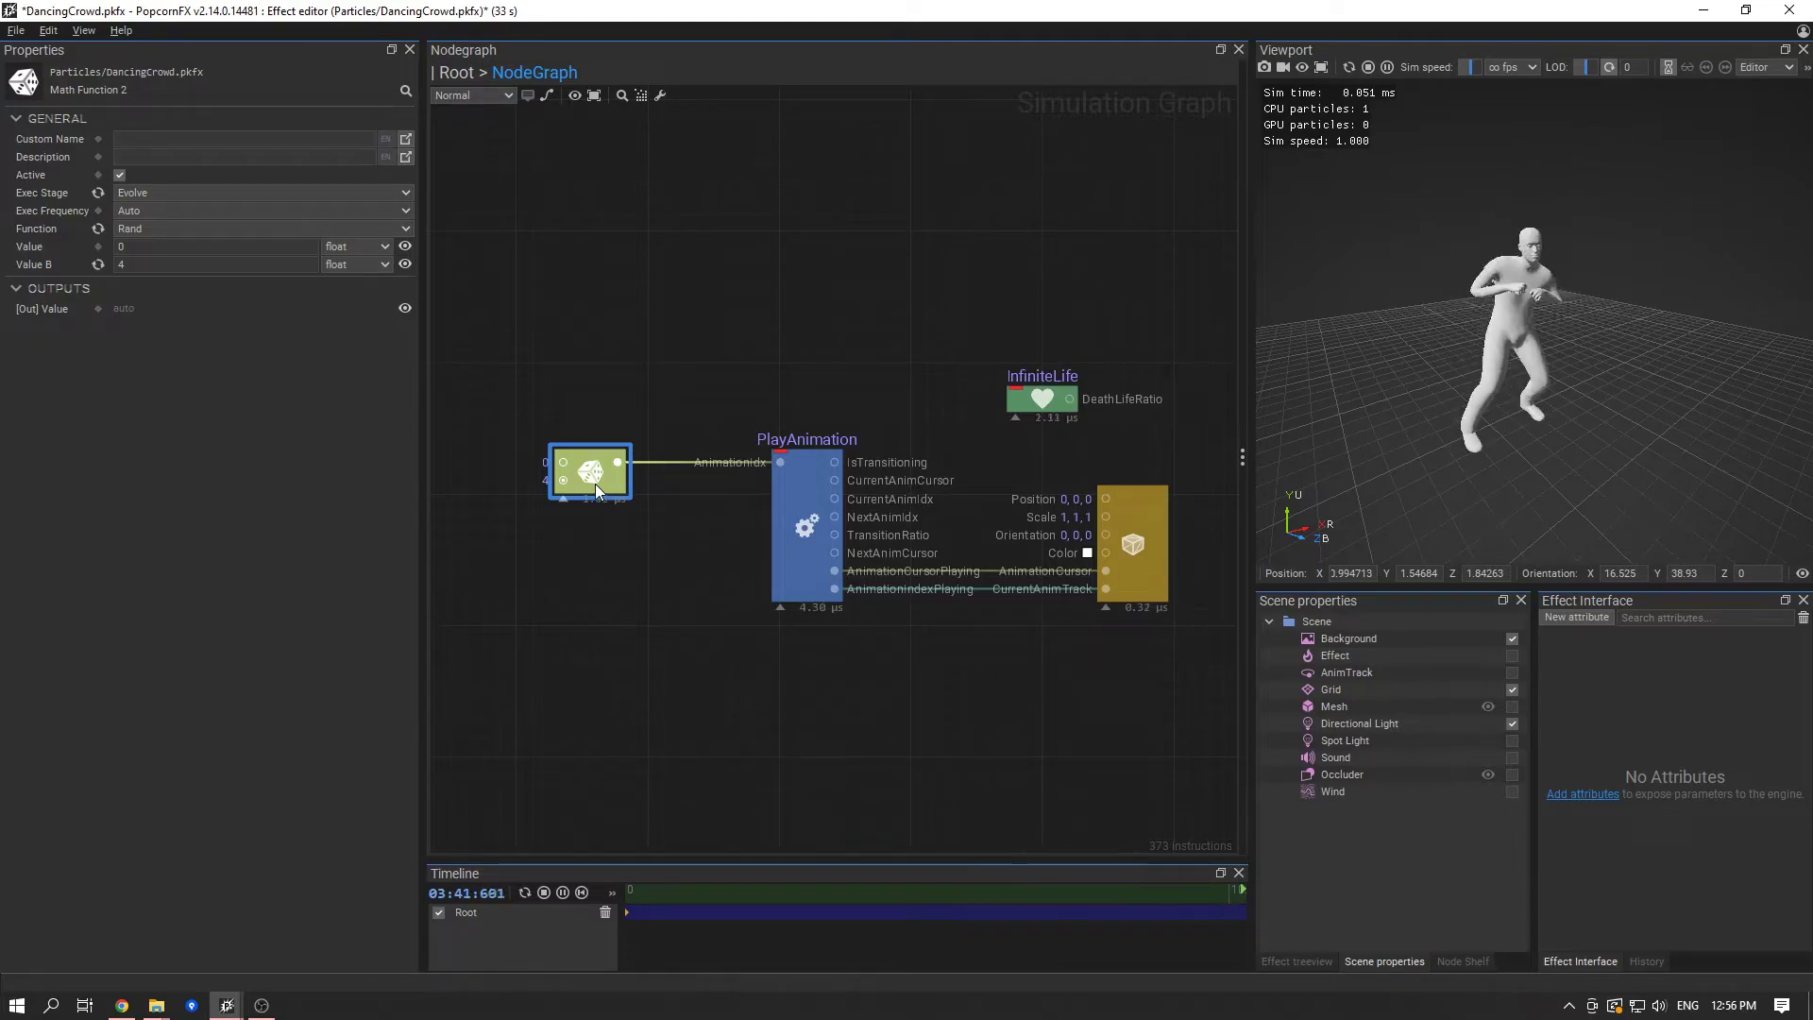
pyautogui.click(784, 500)
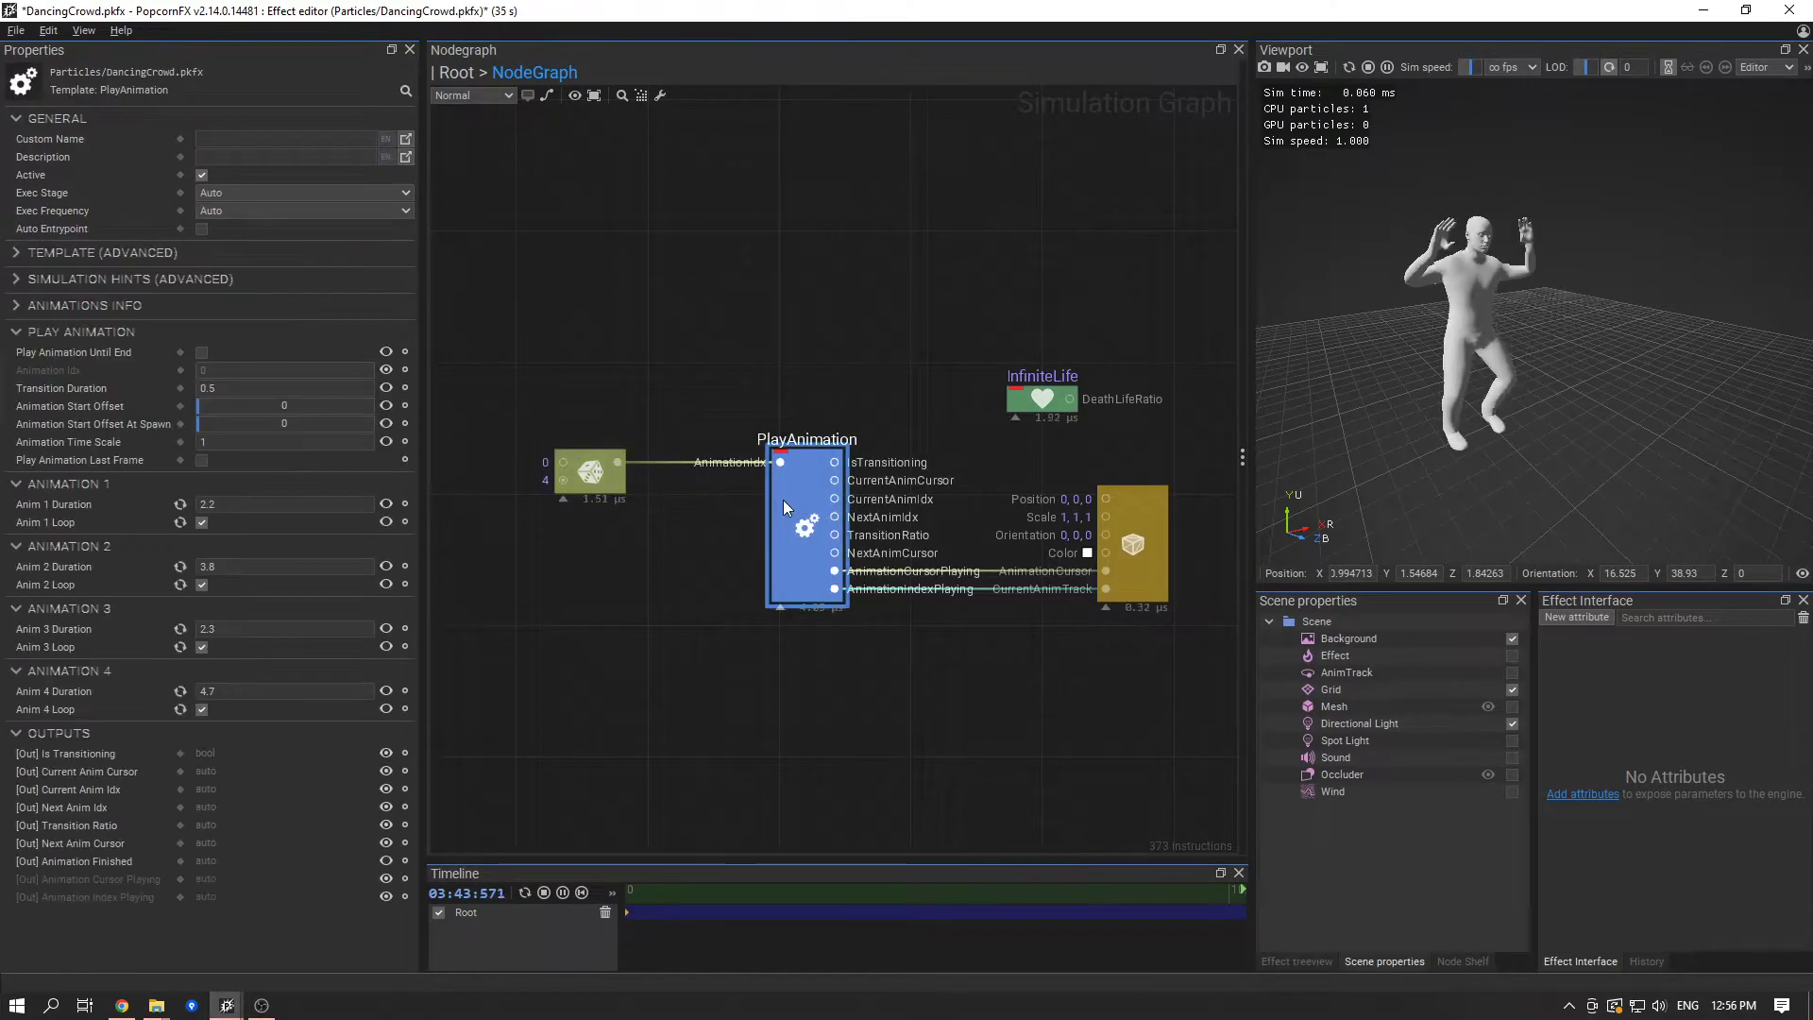
pyautogui.click(206, 352)
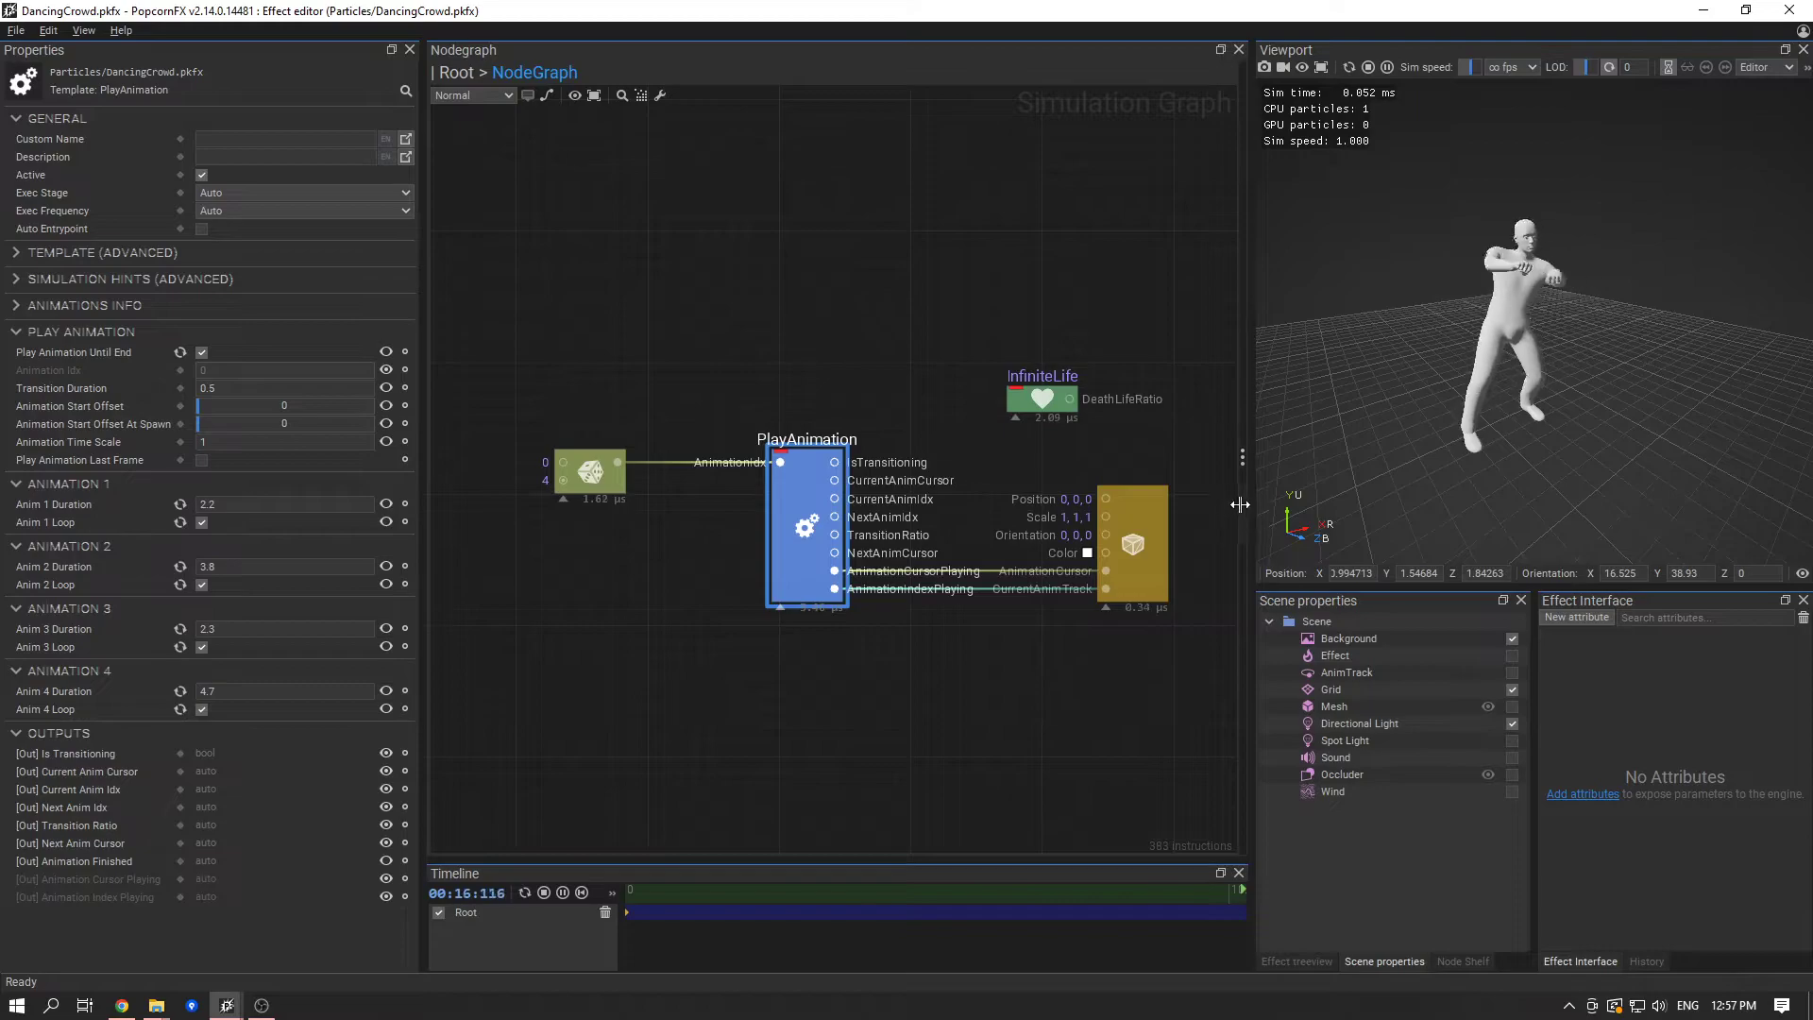
# - Show the mesh renderer's properties and slow the simulation to 0.25x to examine the dance up close in a wider viewport
pyautogui.click(1133, 515)
pyautogui.click(1101, 348)
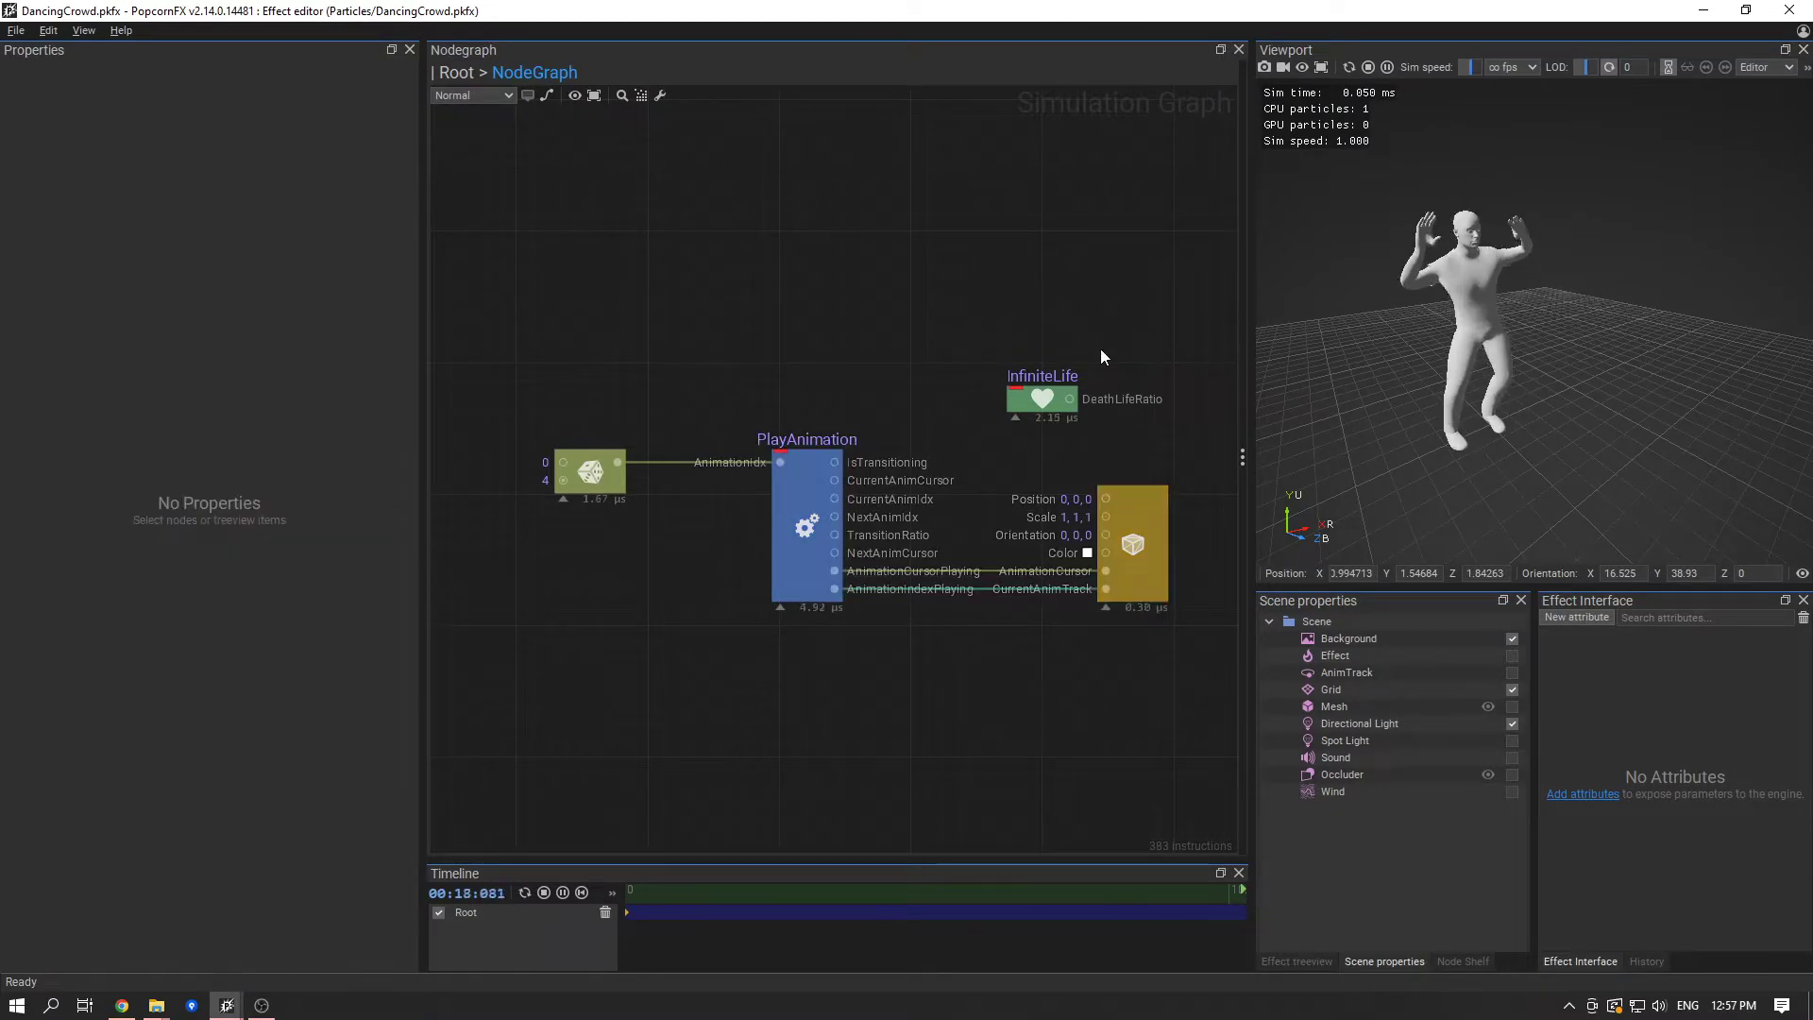
pyautogui.click(1124, 513)
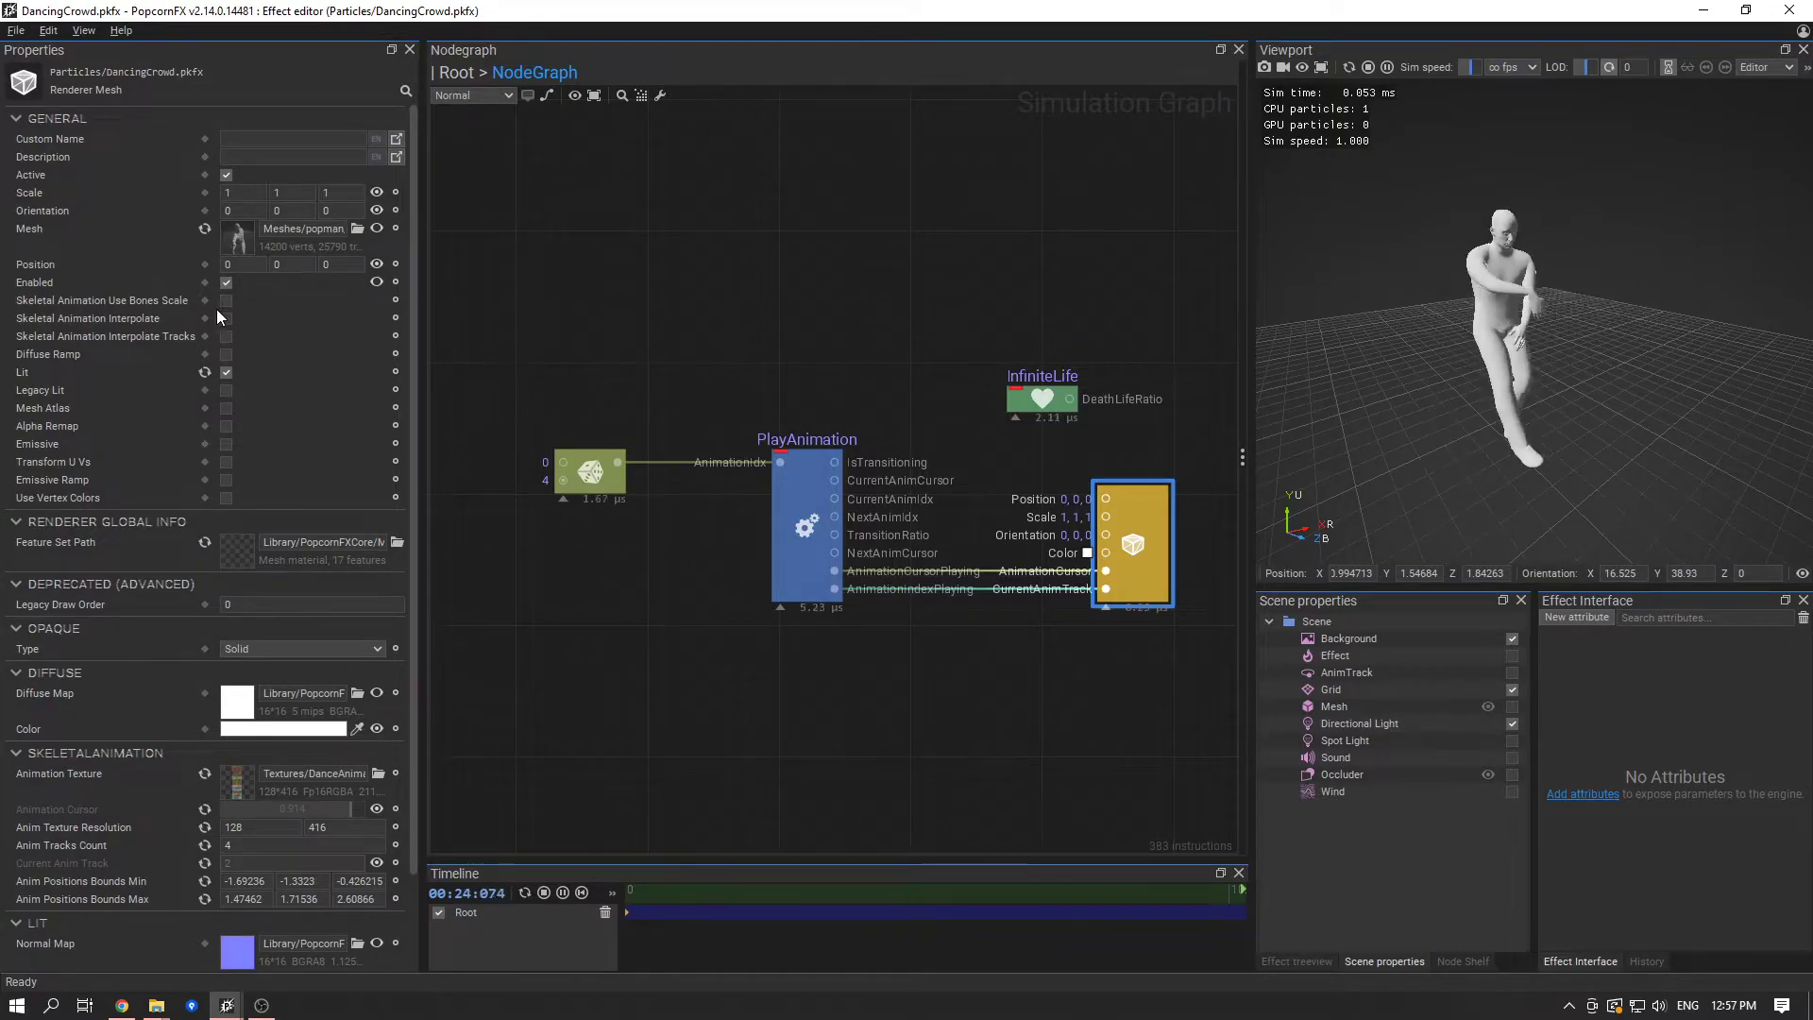
pyautogui.click(1469, 68)
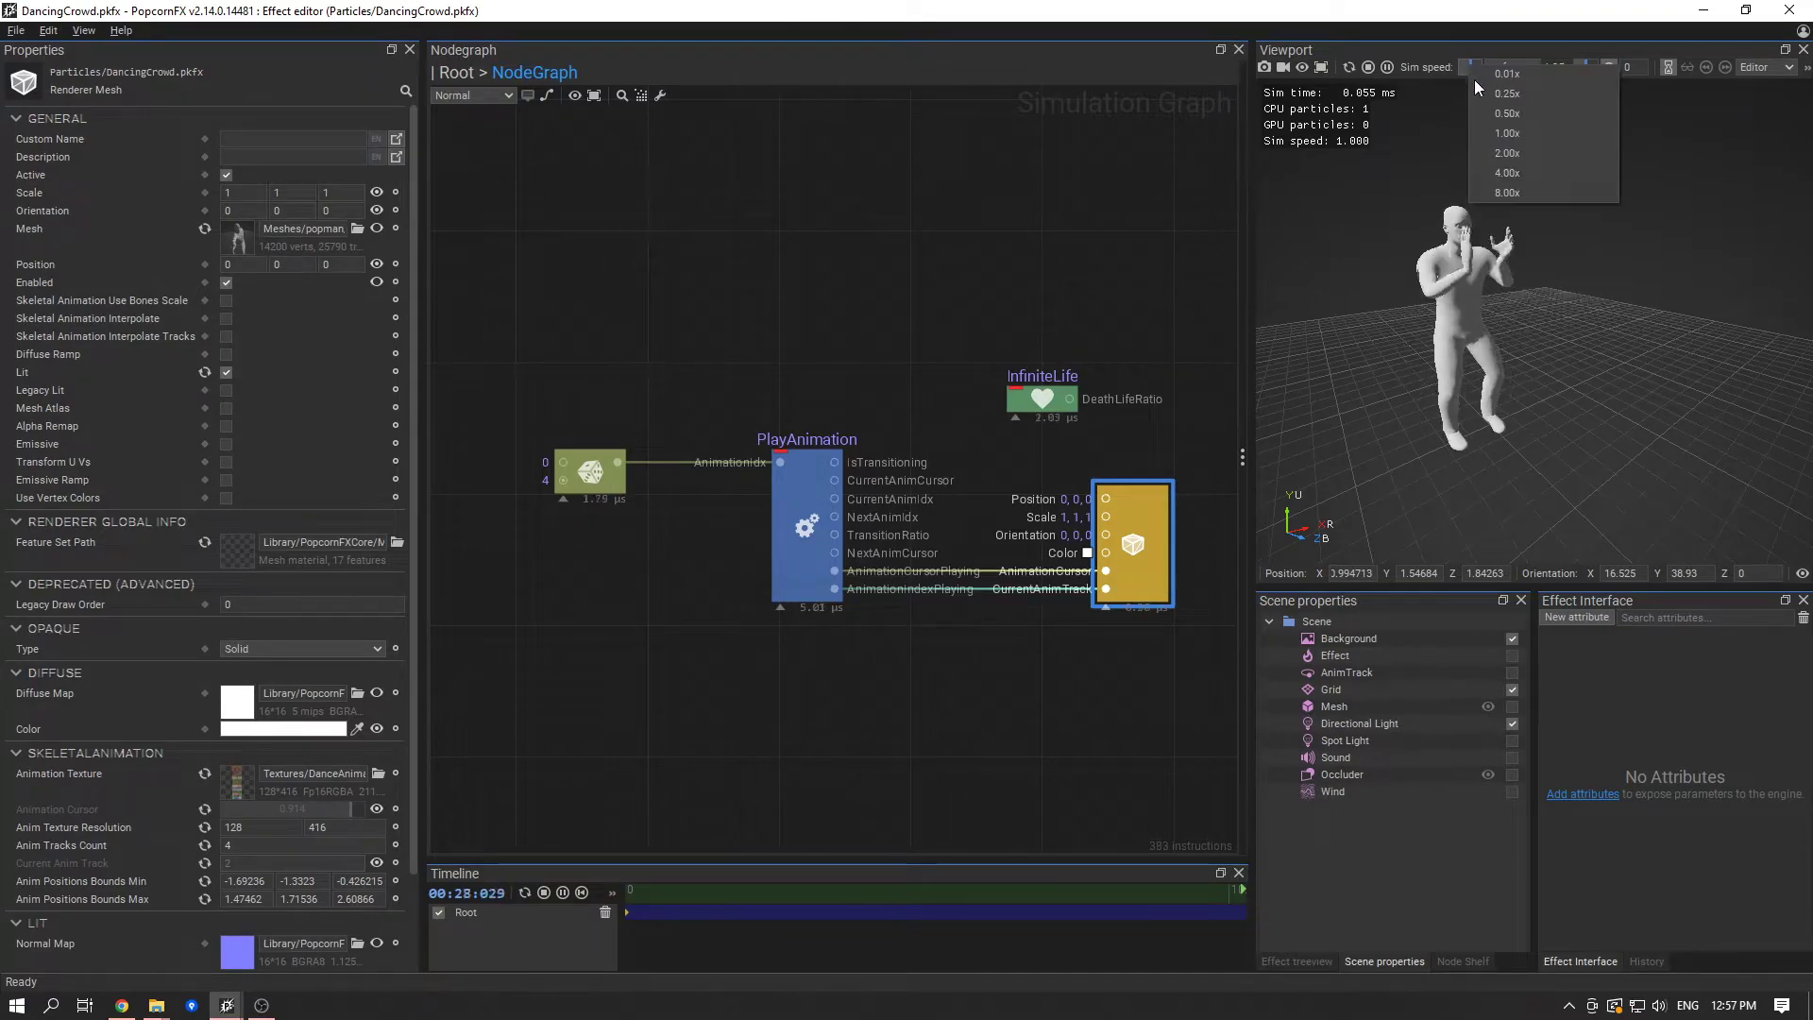
pyautogui.click(1486, 96)
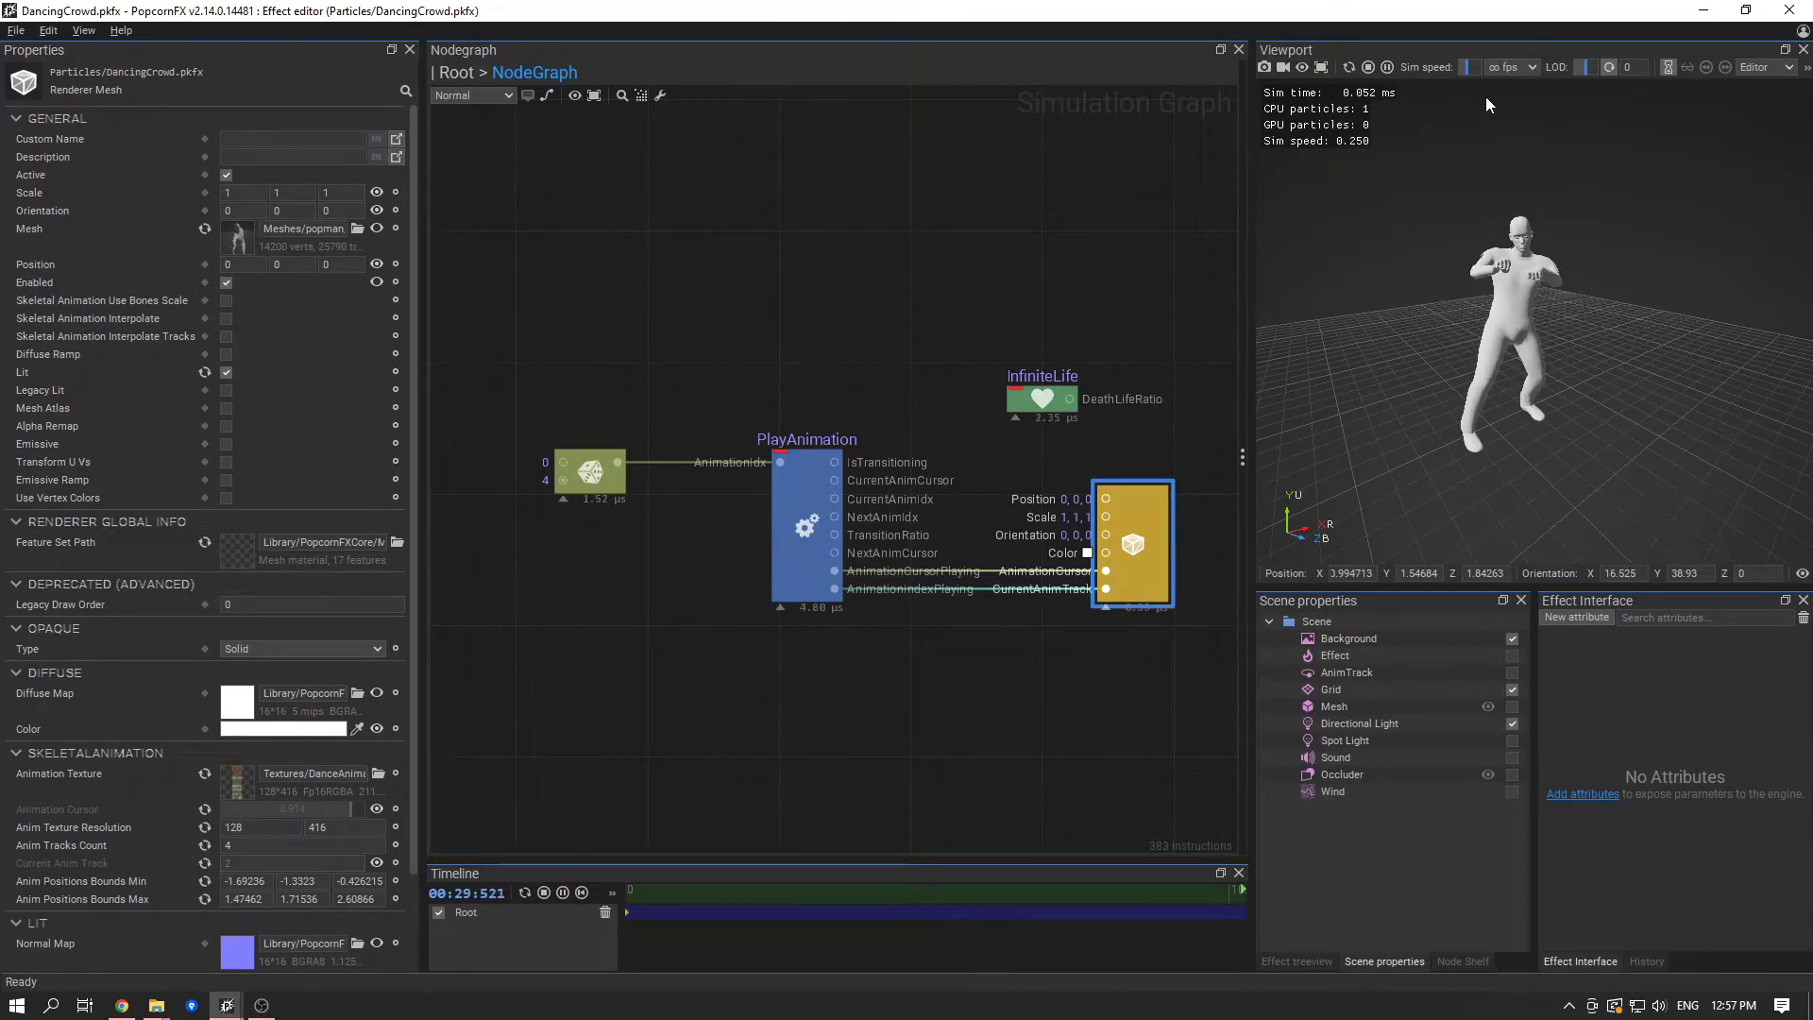
pyautogui.click(1474, 66)
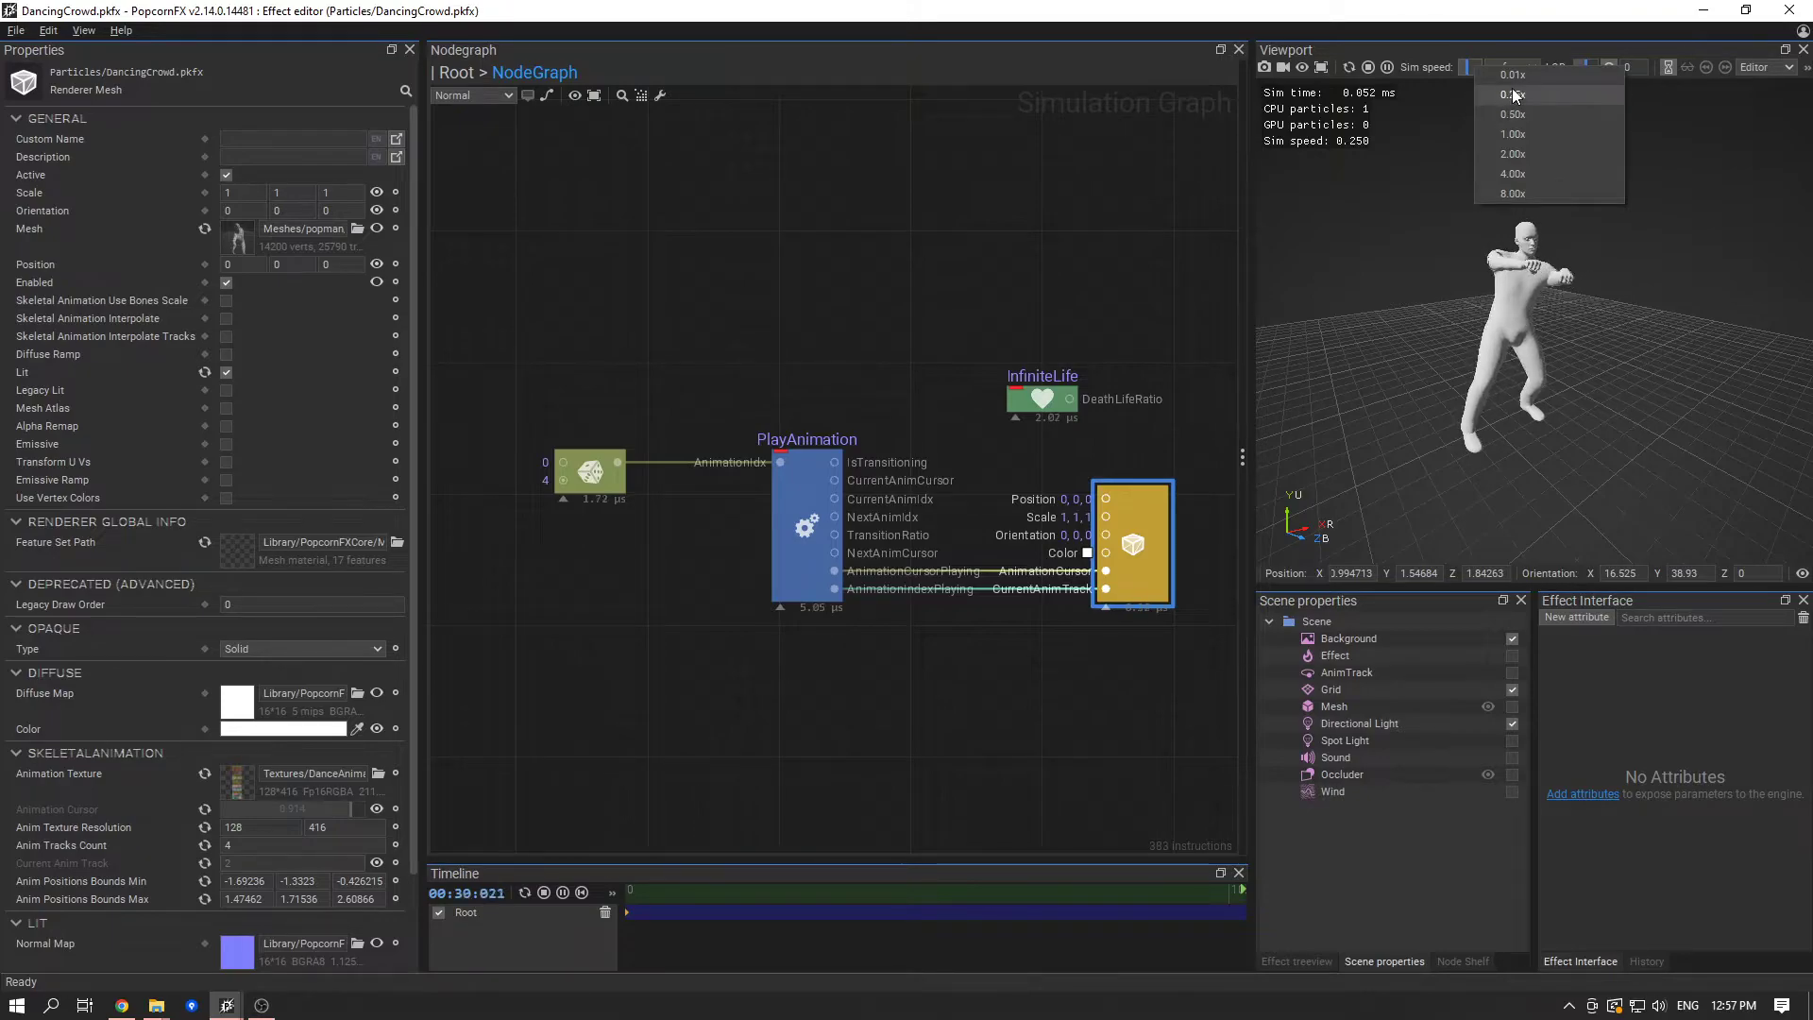
pyautogui.click(1501, 94)
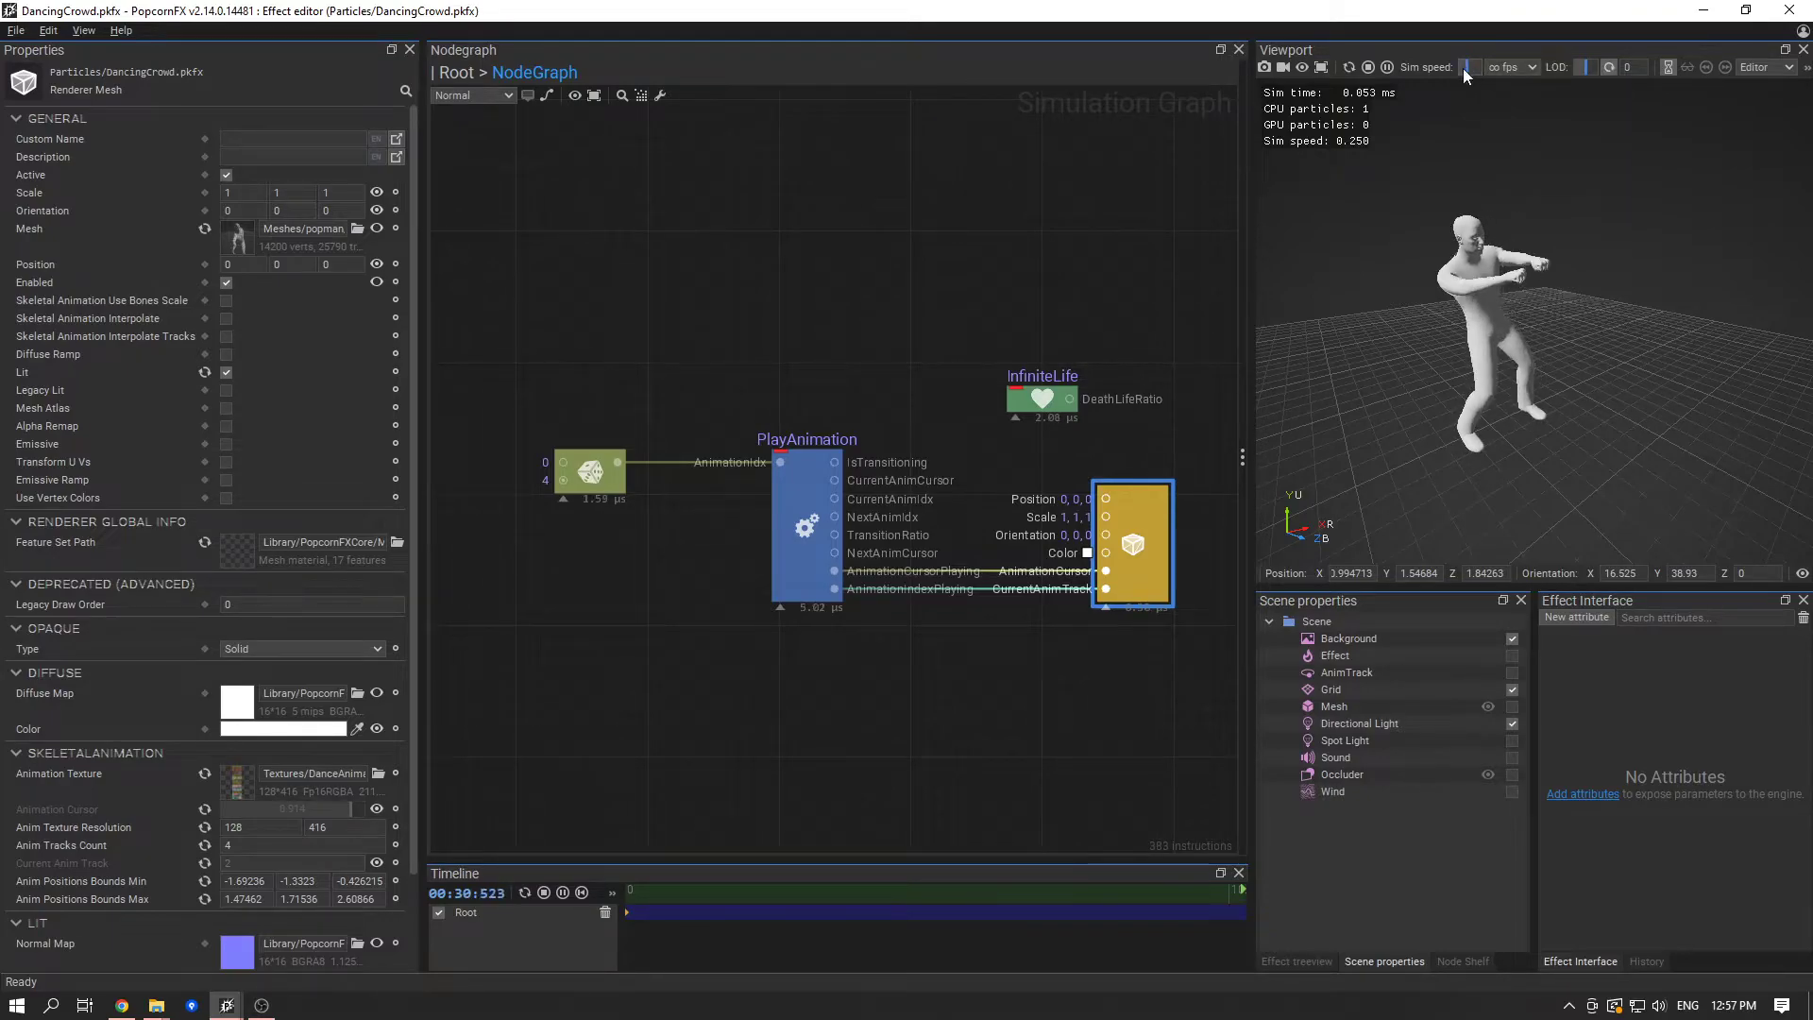
pyautogui.scroll(5, 1534, 393)
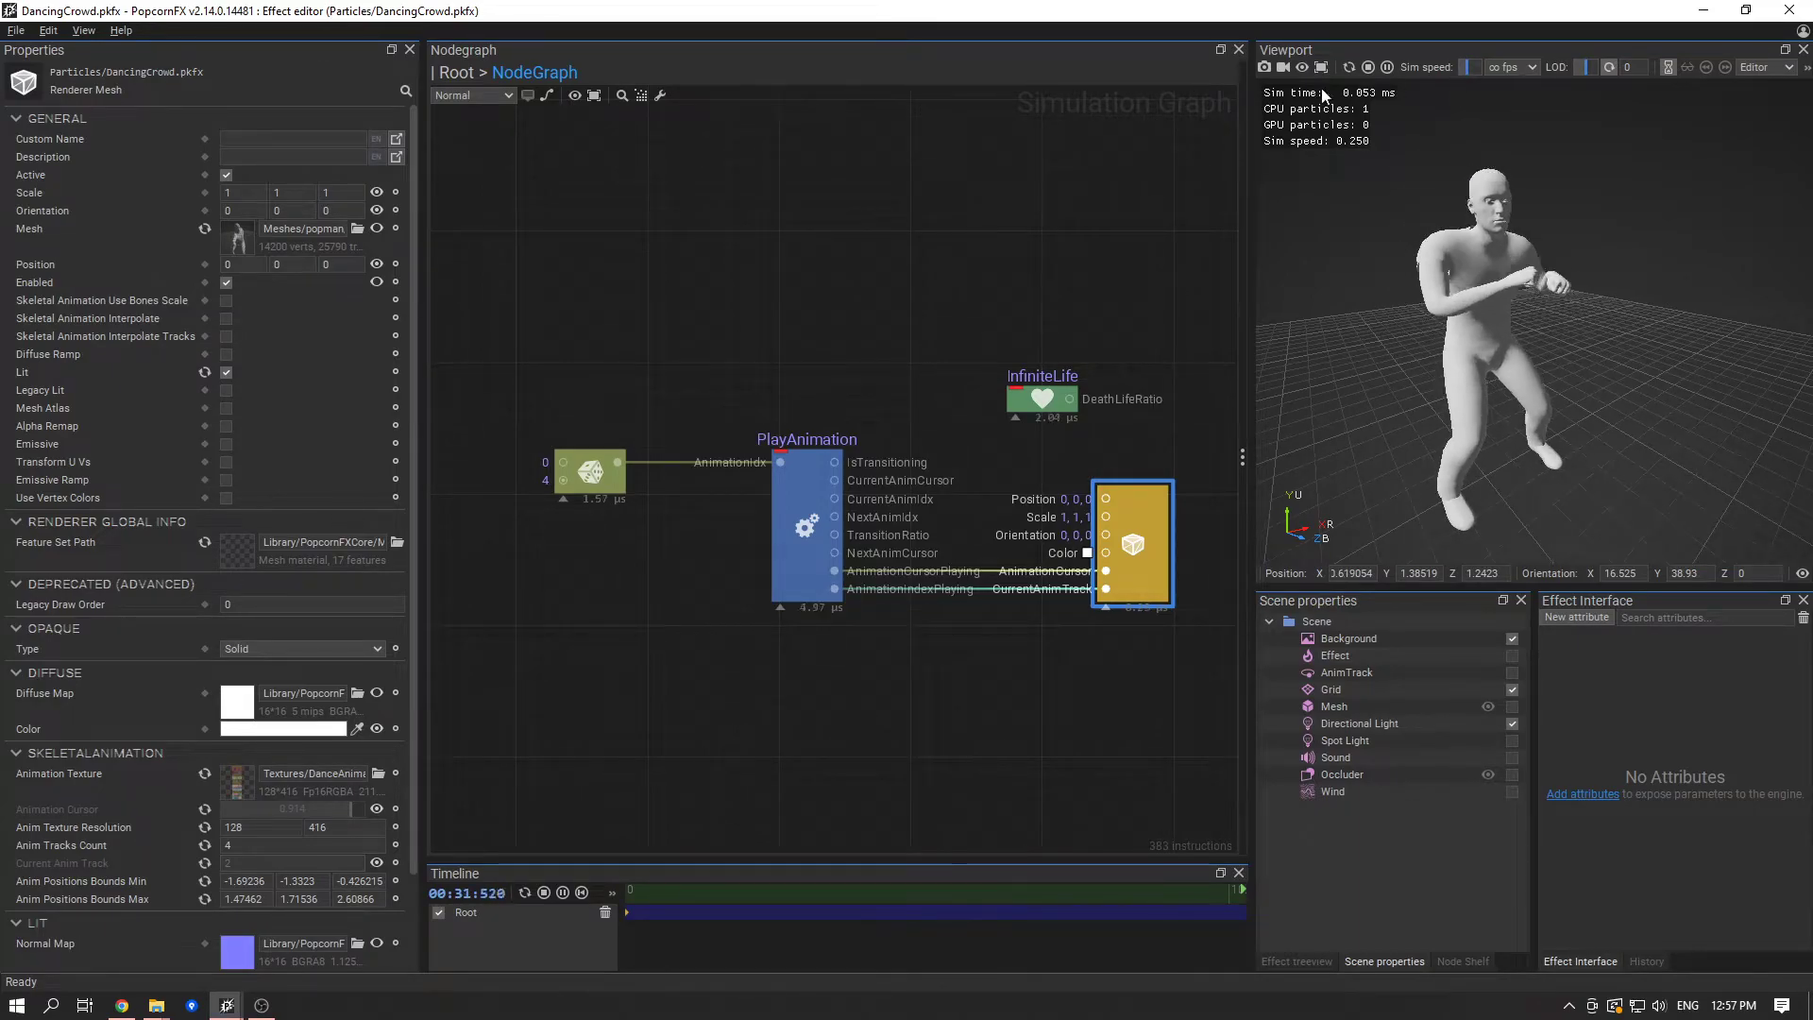
pyautogui.moveTo(1250, 199); pyautogui.dragTo(1210, 199)
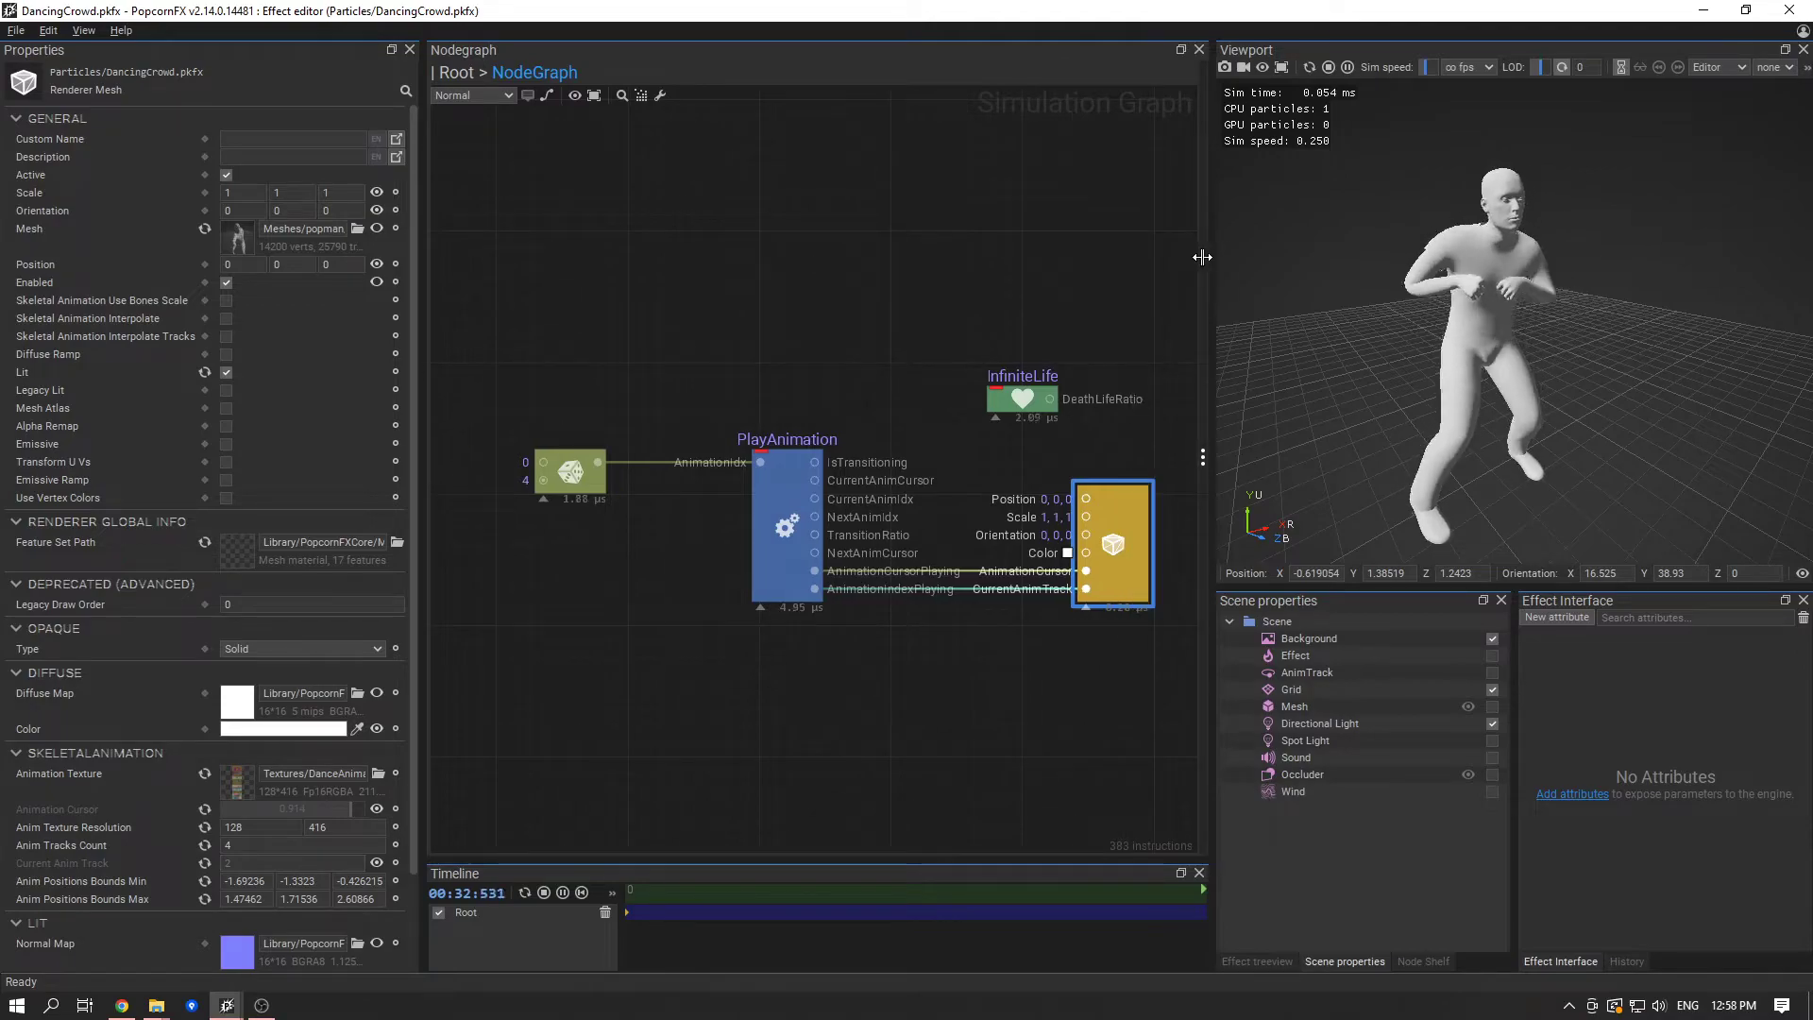
# - Slow the simulation to about 0.008x in a wider viewport and enable Skeletal Animation Interpolate on the mesh renderer
pyautogui.moveTo(1213, 262); pyautogui.dragTo(867, 272)
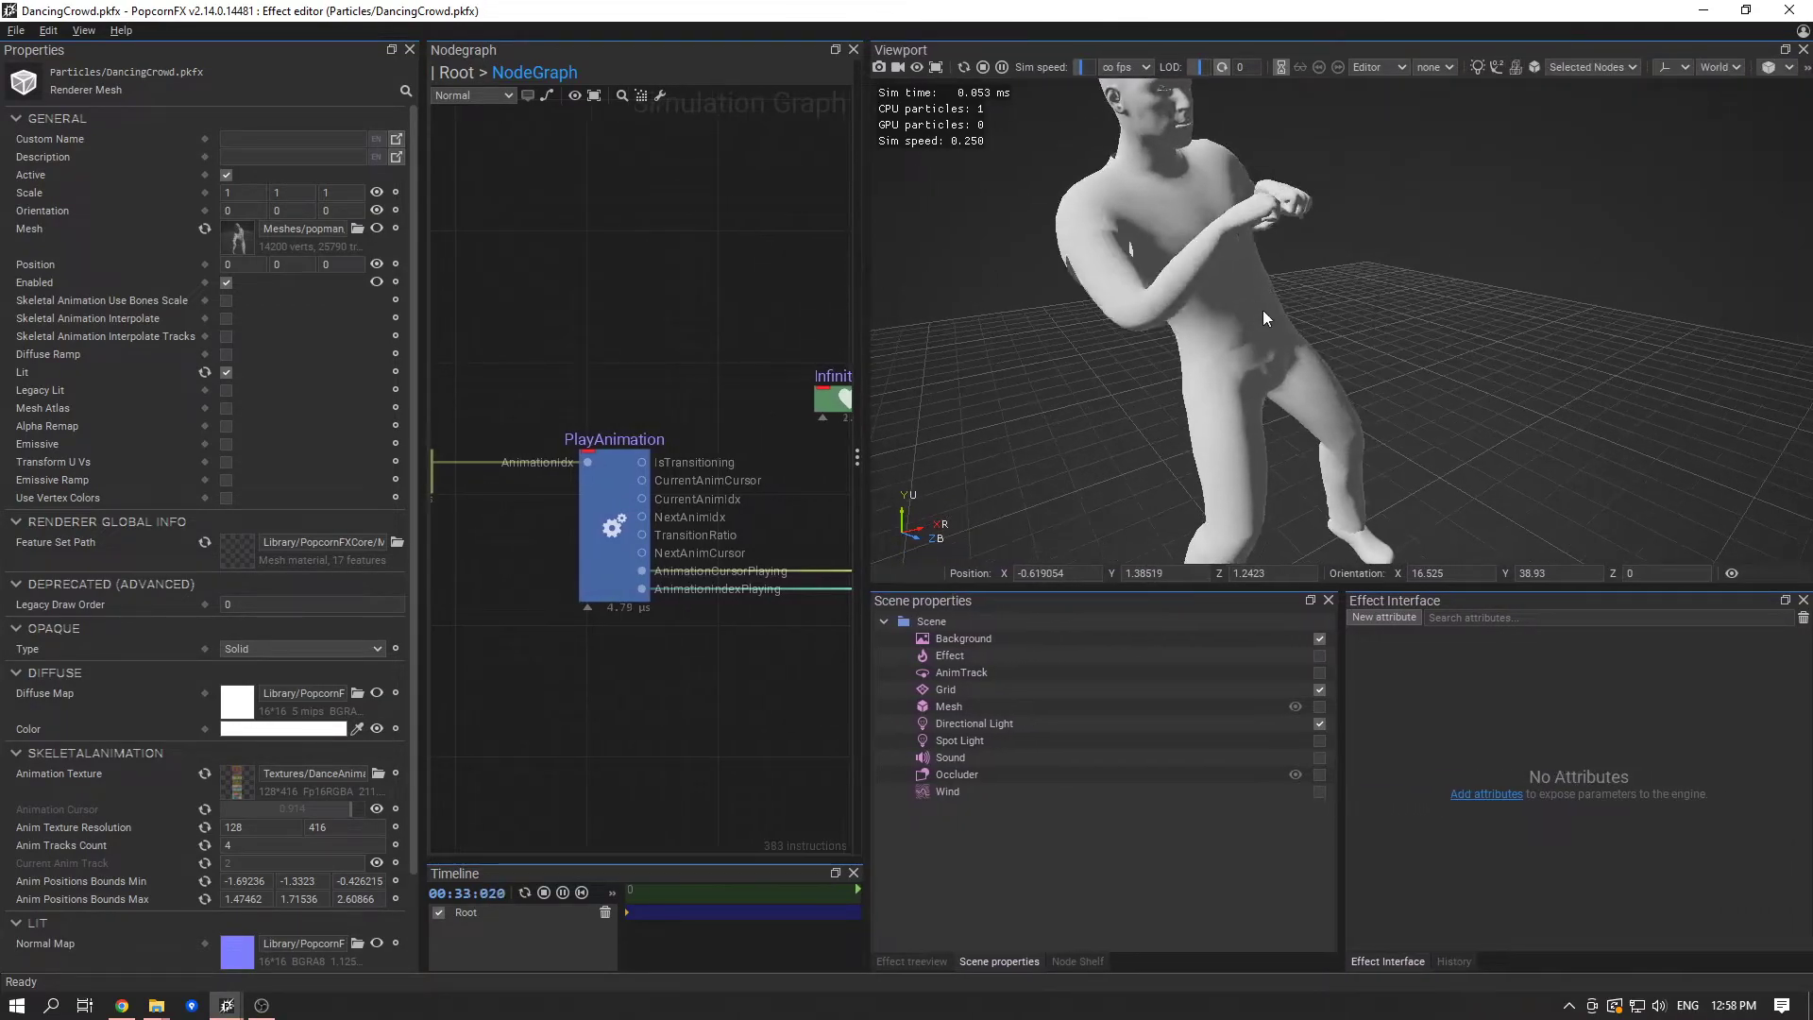
pyautogui.moveTo(1099, 62)
pyautogui.mouseDown()
pyautogui.moveTo(1051, 68)
pyautogui.moveTo(1080, 65)
pyautogui.mouseUp()
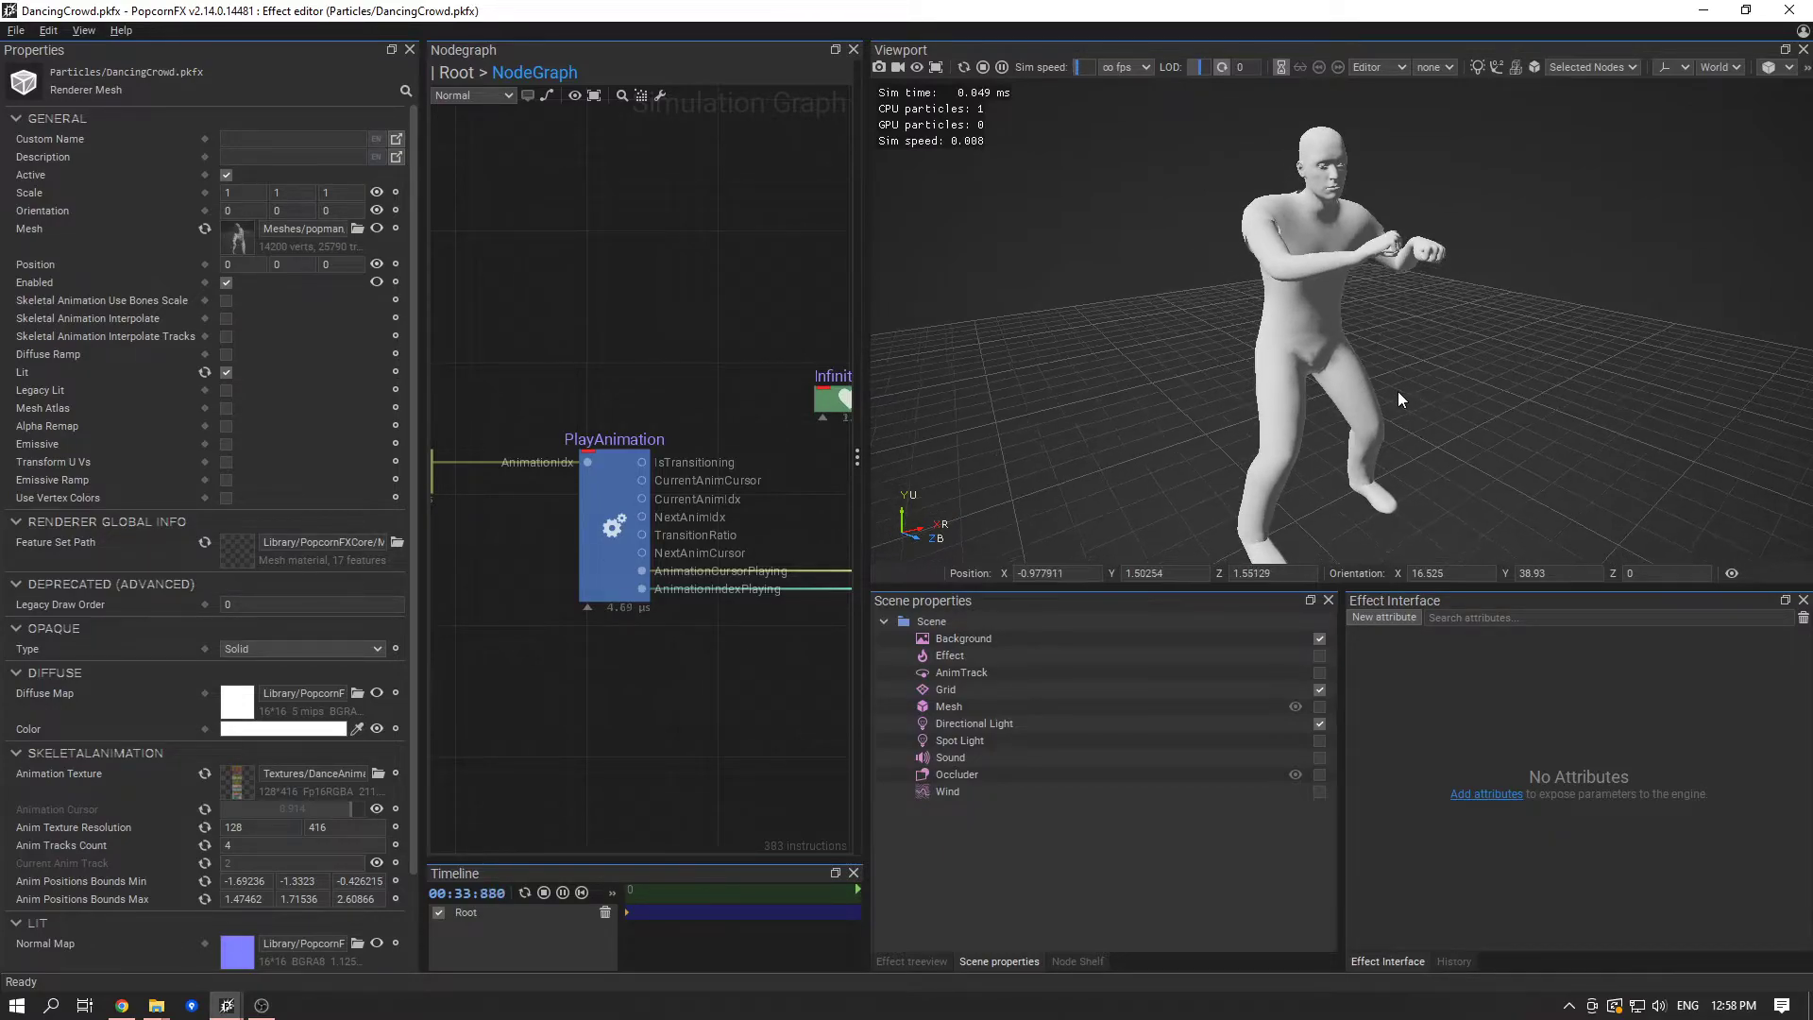
pyautogui.moveTo(1504, 334)
pyautogui.keyDown('alt'); pyautogui.mouseDown()
pyautogui.moveTo(1520, 388)
pyautogui.moveTo(1524, 349)
pyautogui.mouseUp(); pyautogui.keyUp('alt')
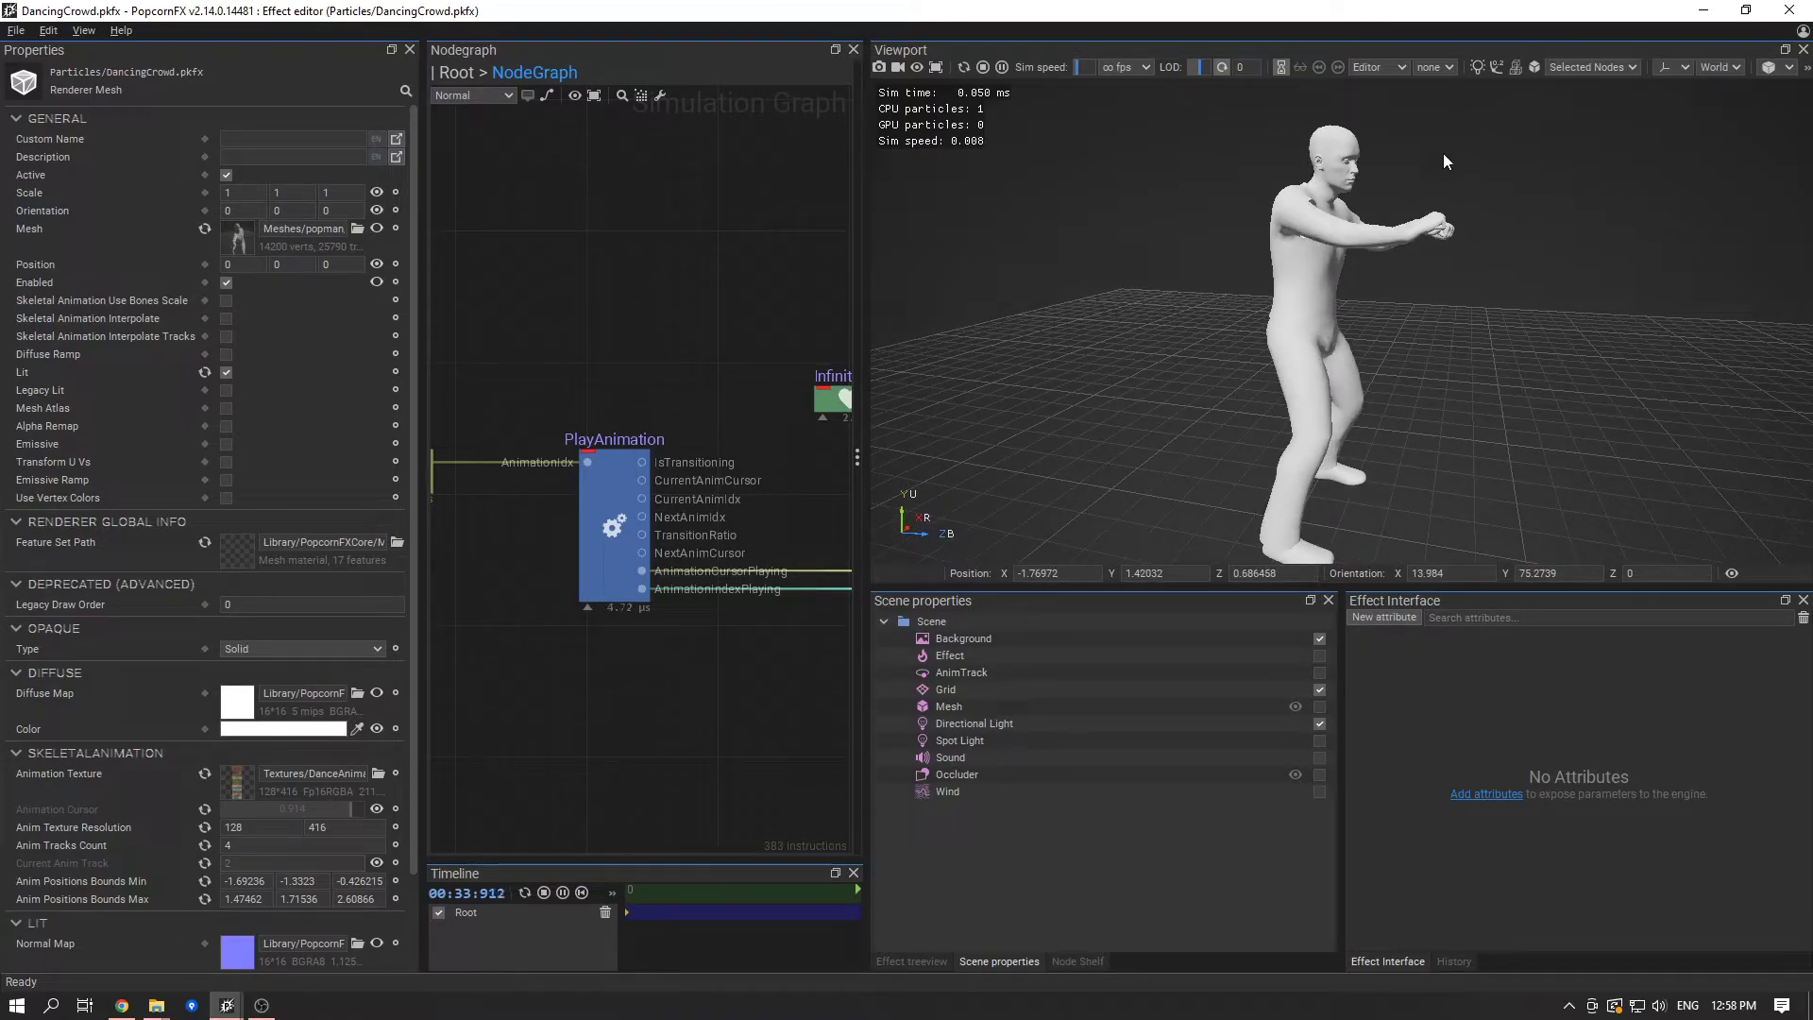
pyautogui.click(230, 321)
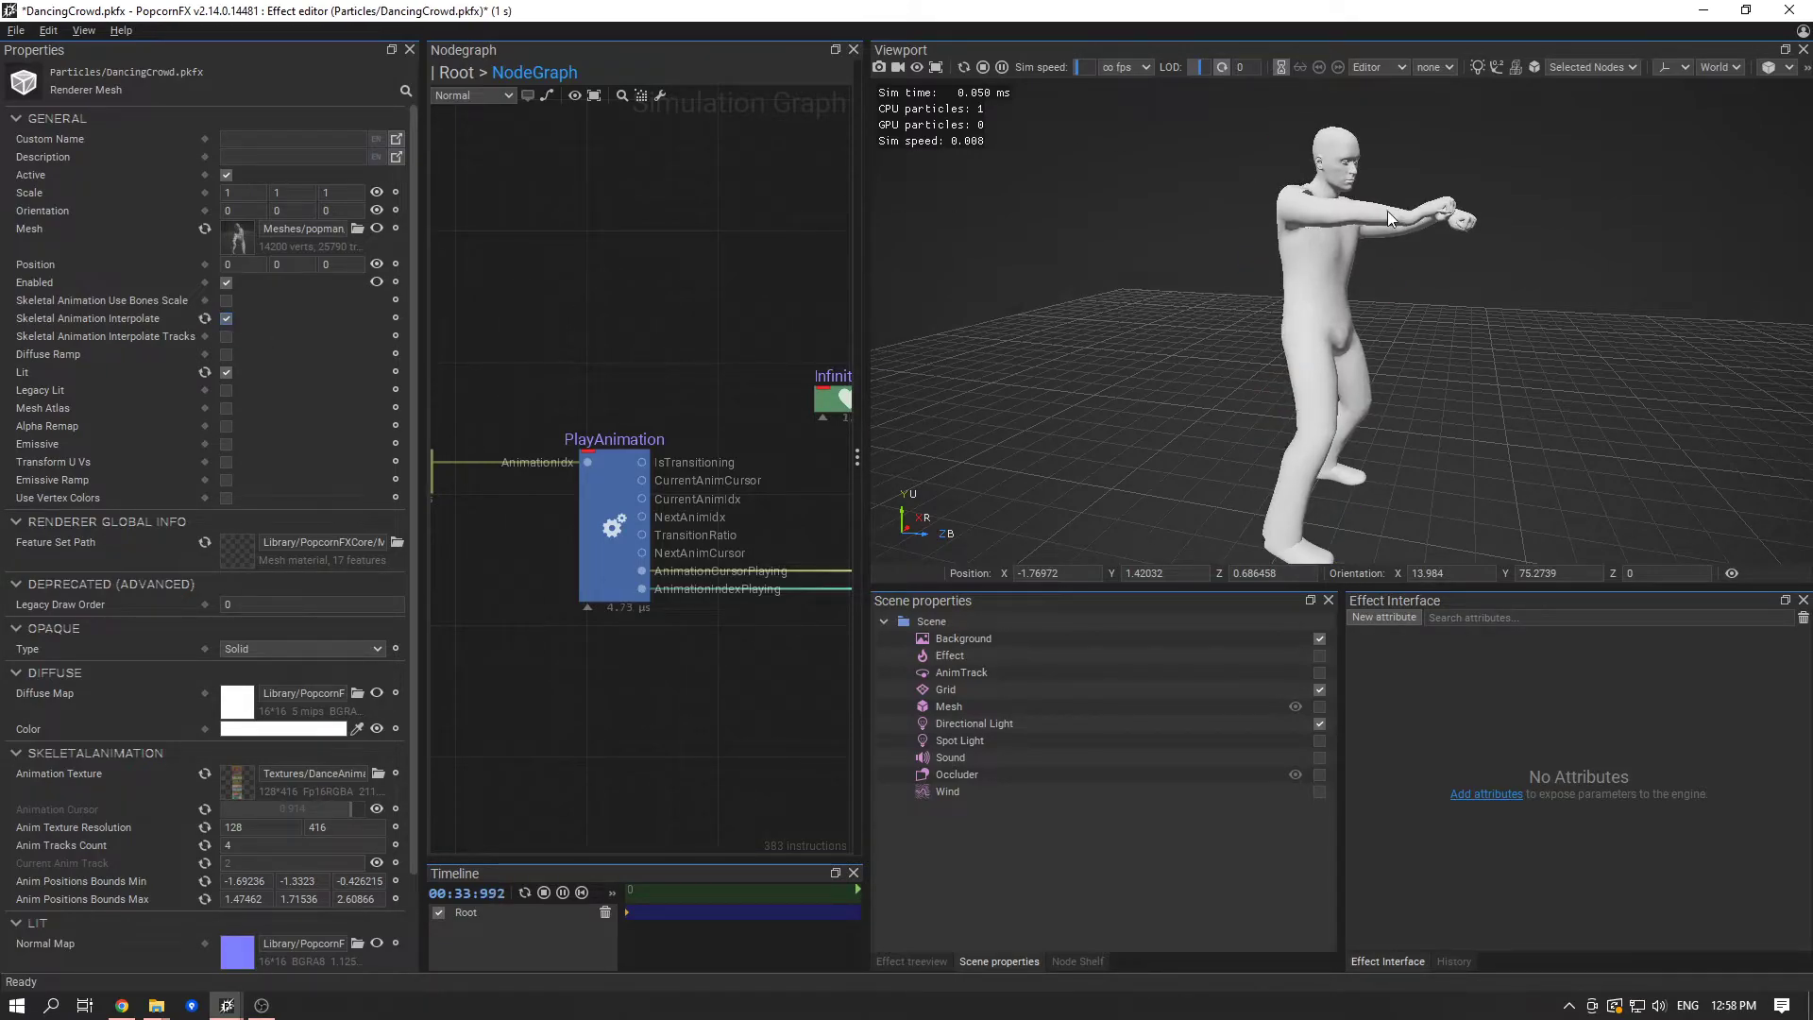
# - Examine the interpolated dance up close from several angles, raising the simulation speed to 0.25x
pyautogui.scroll(2, 1390, 212)
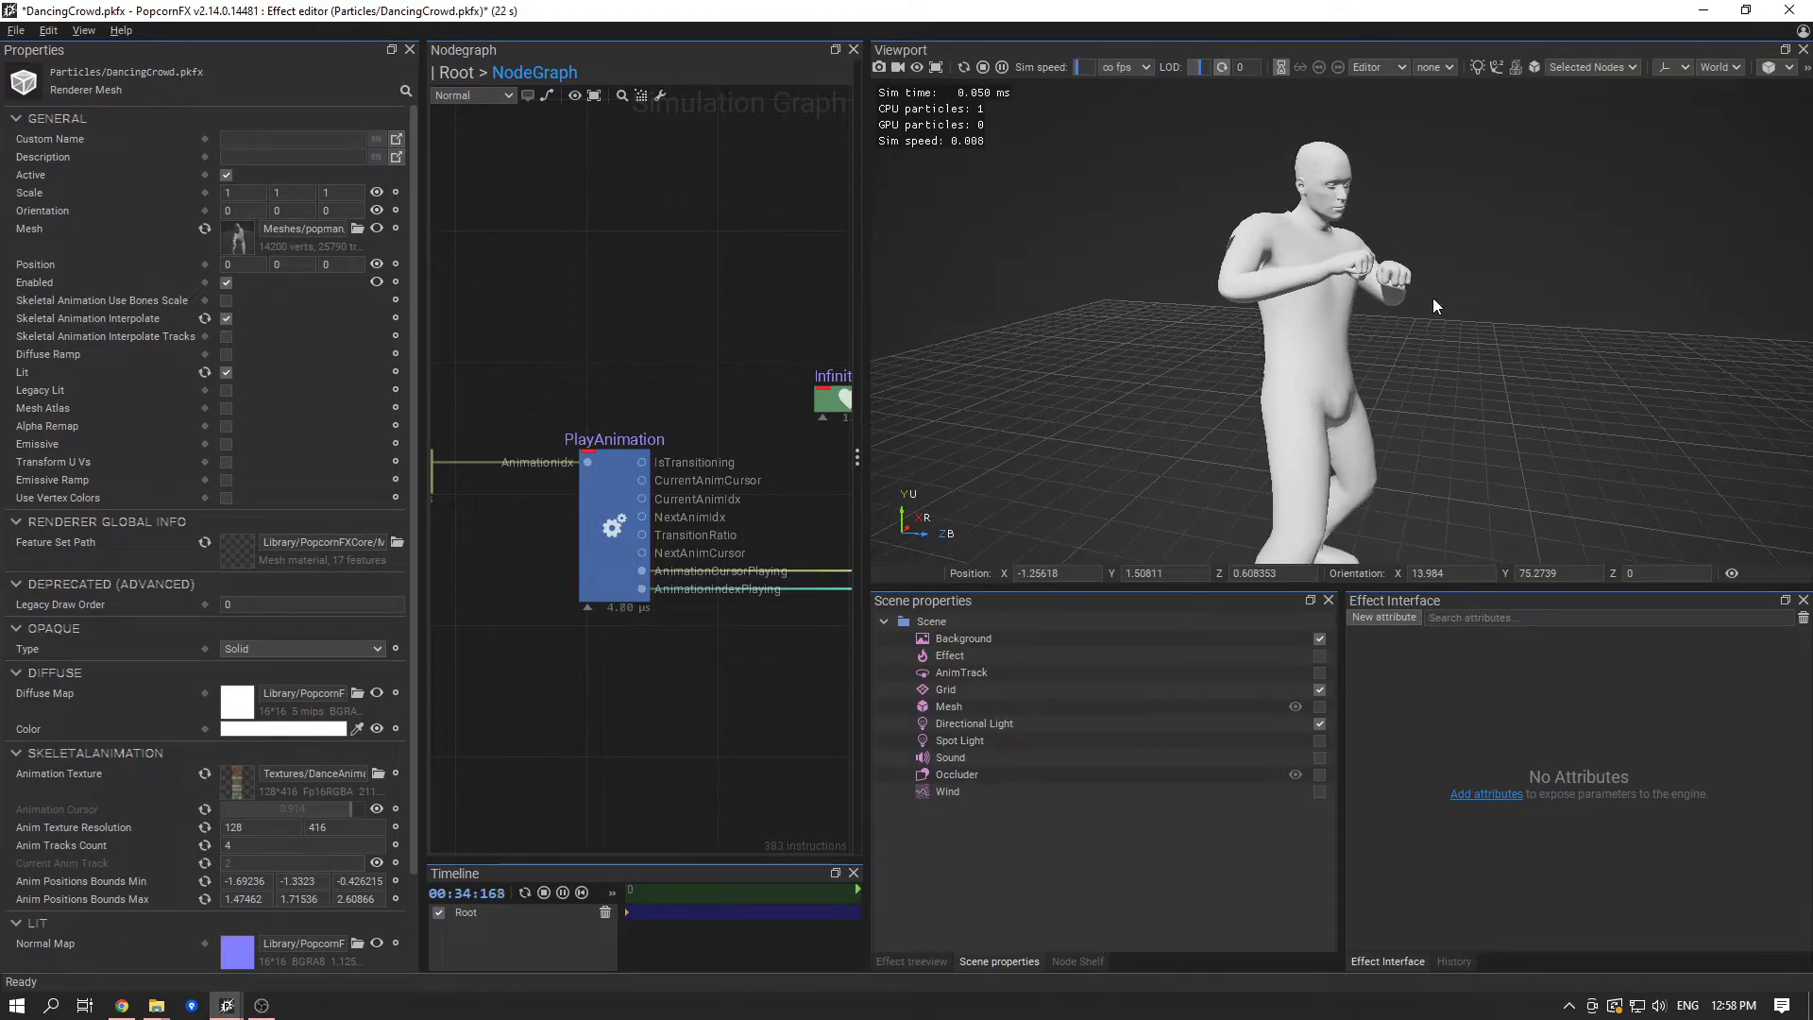
pyautogui.keyDown('alt'); pyautogui.moveTo(1188, 370); pyautogui.dragTo(978, 429); pyautogui.keyUp('alt')
pyautogui.keyDown('alt'); pyautogui.moveTo(1209, 342); pyautogui.dragTo(854, 239); pyautogui.keyUp('alt')
pyautogui.click(1086, 66)
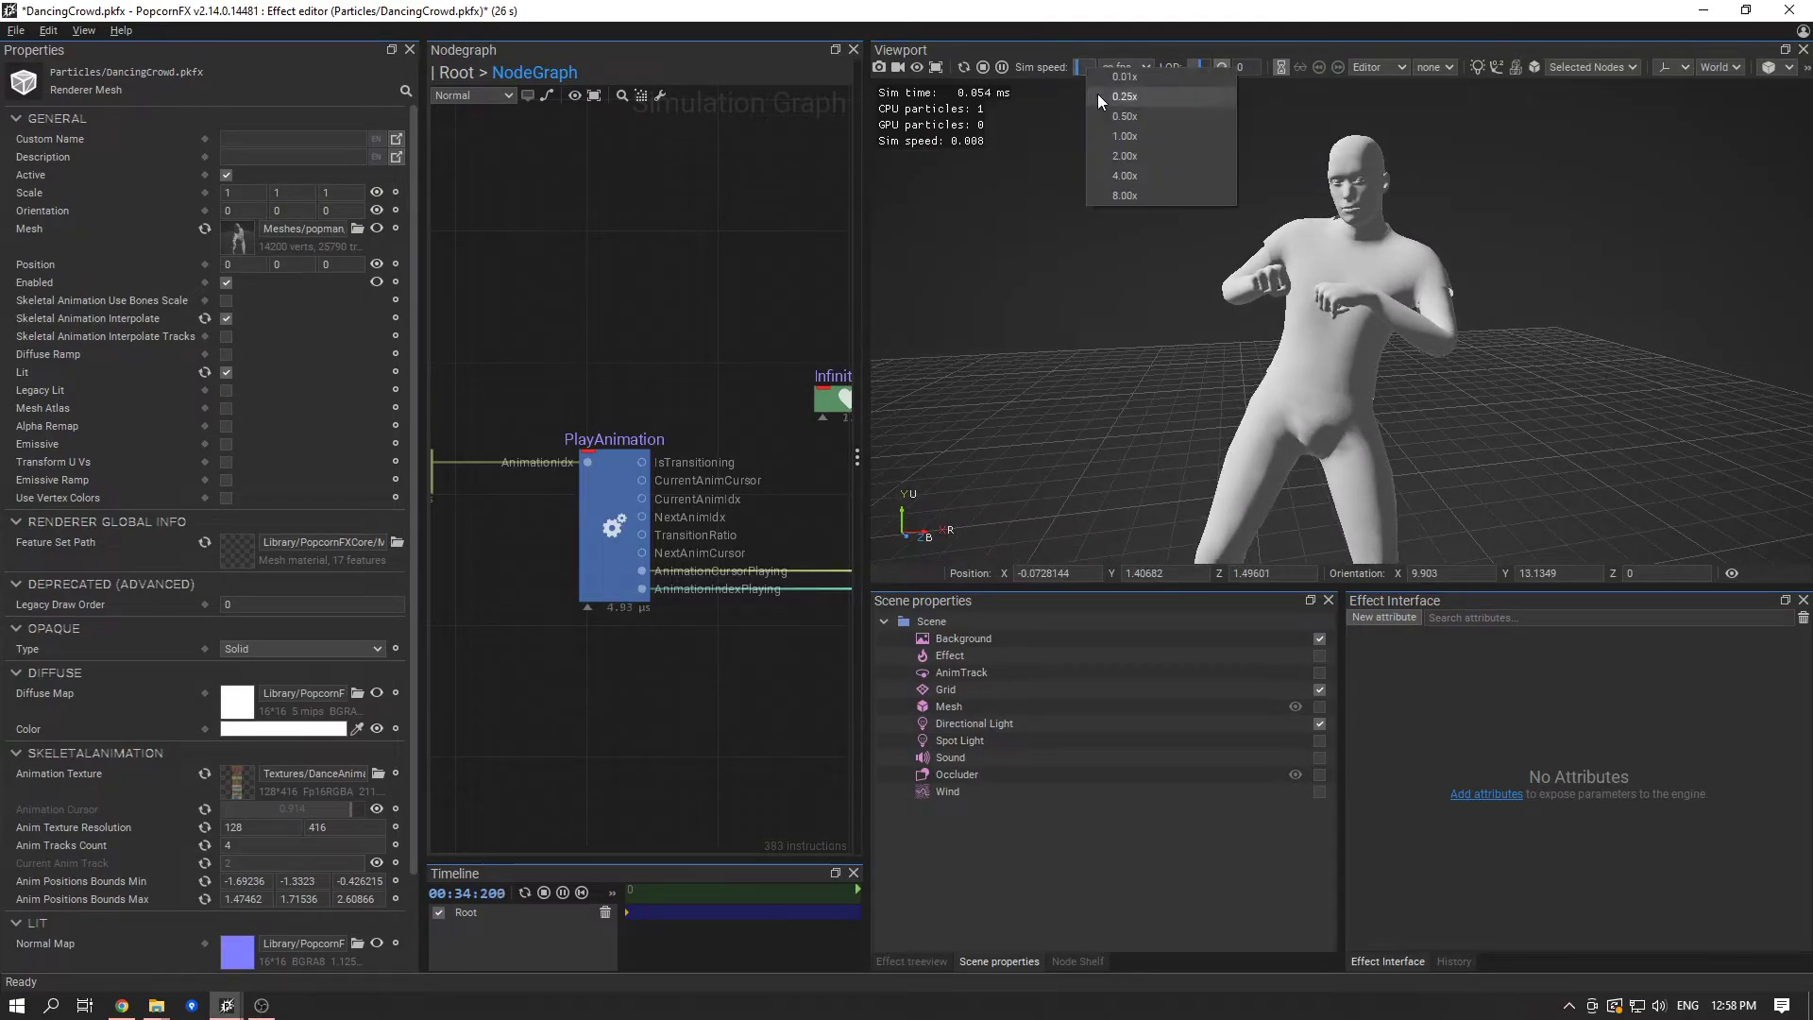
pyautogui.click(1118, 103)
pyautogui.scroll(-3, 1323, 334)
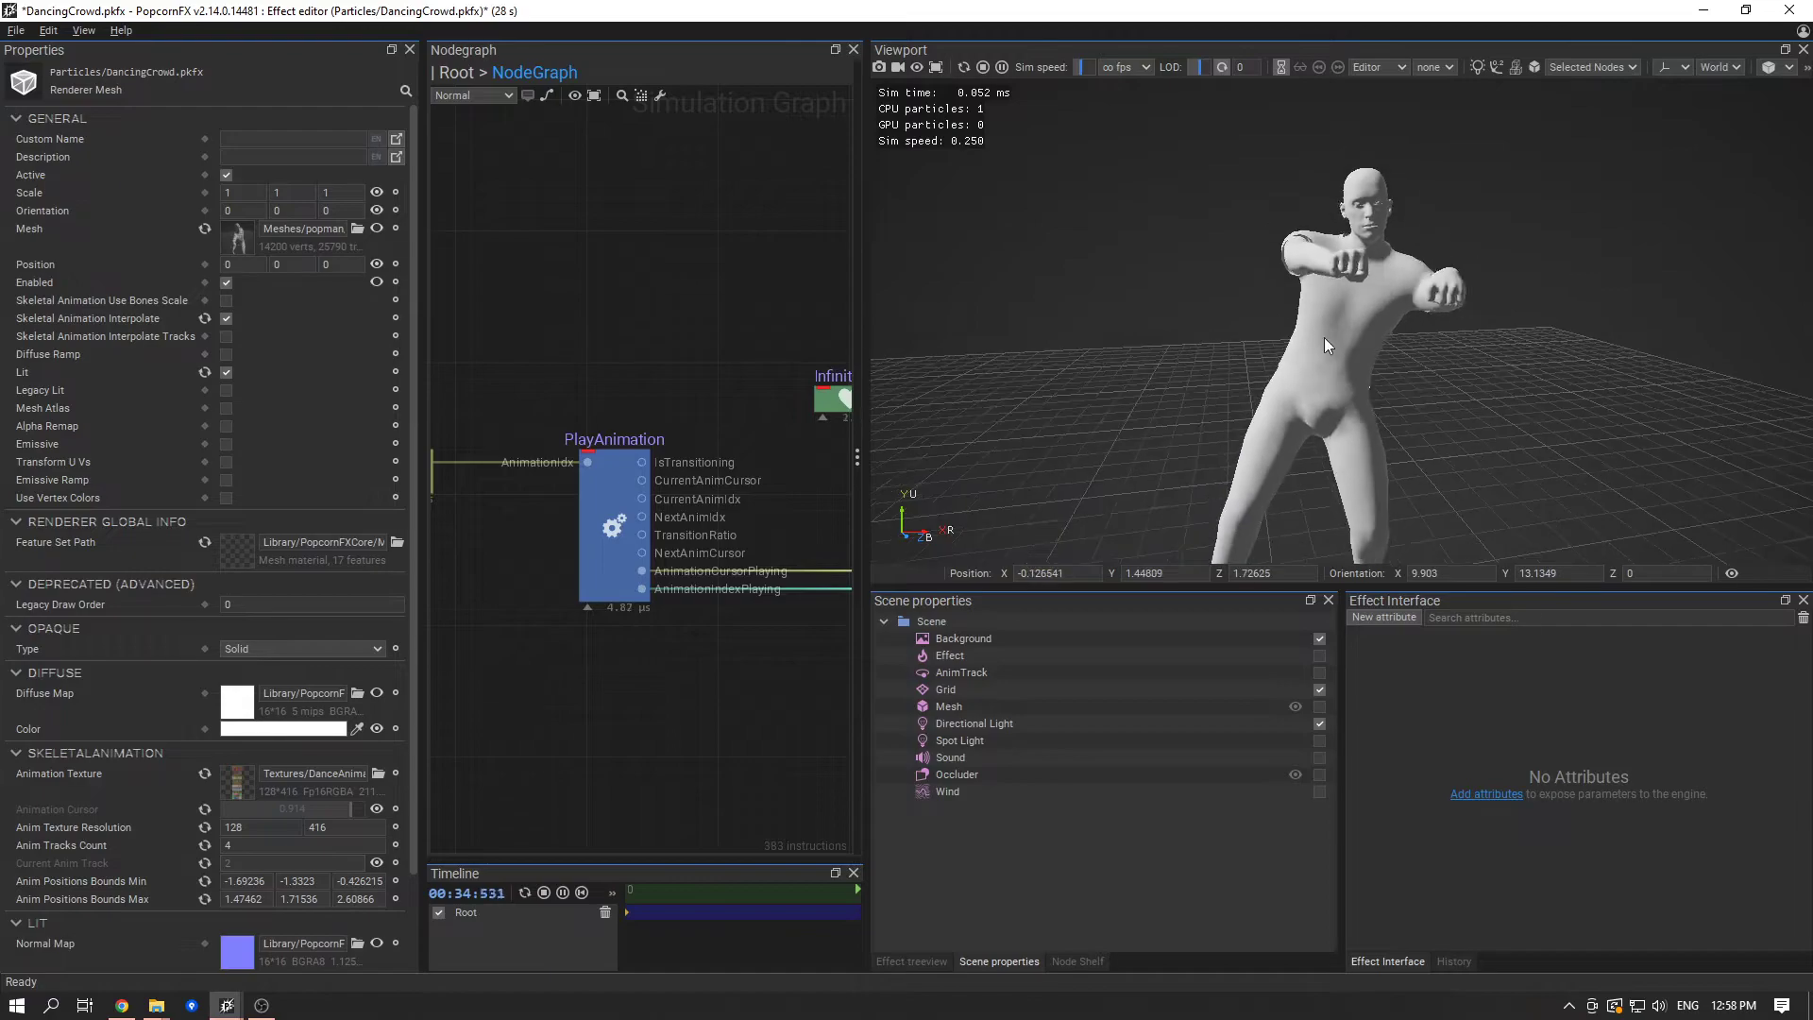
pyautogui.moveTo(1314, 391); pyautogui.dragTo(1313, 335, button='middle')
pyautogui.keyDown('alt'); pyautogui.moveTo(1337, 313); pyautogui.dragTo(1764, 330); pyautogui.keyUp('alt')
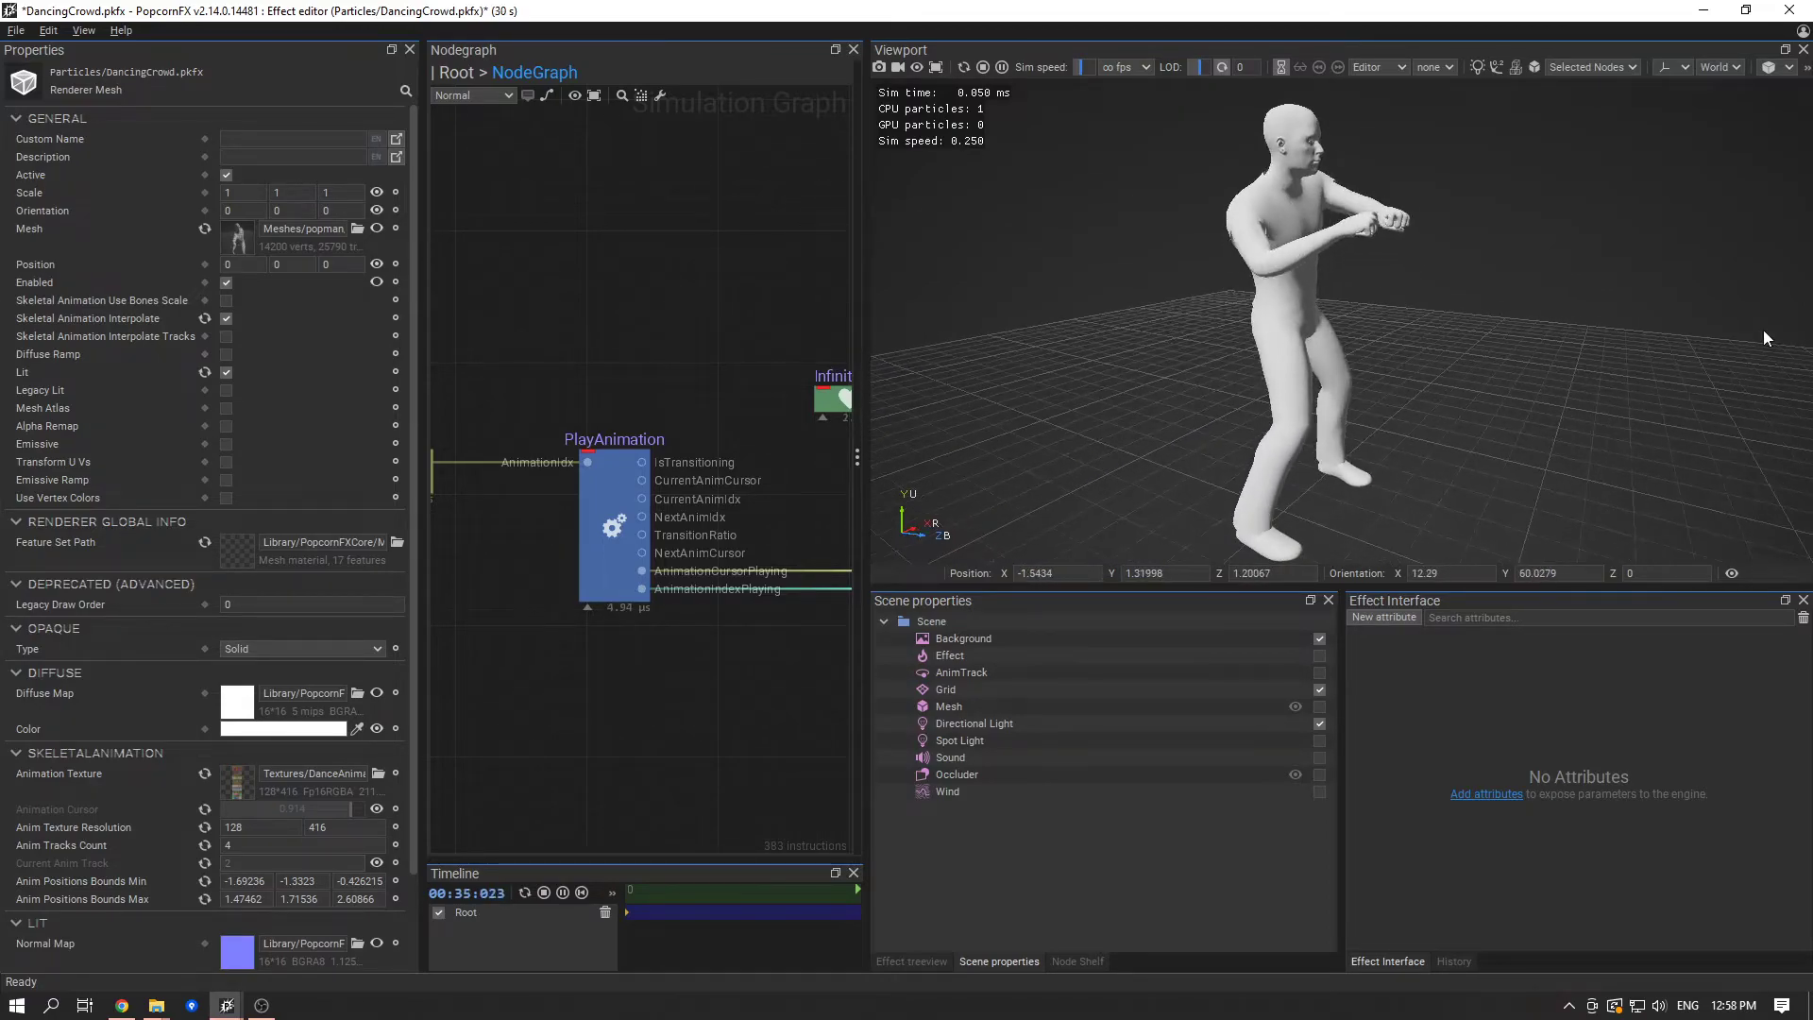
# - Widen the node graph again and return the simulation speed to 1.00x to preview the dance
pyautogui.moveTo(862, 359); pyautogui.dragTo(1190, 356)
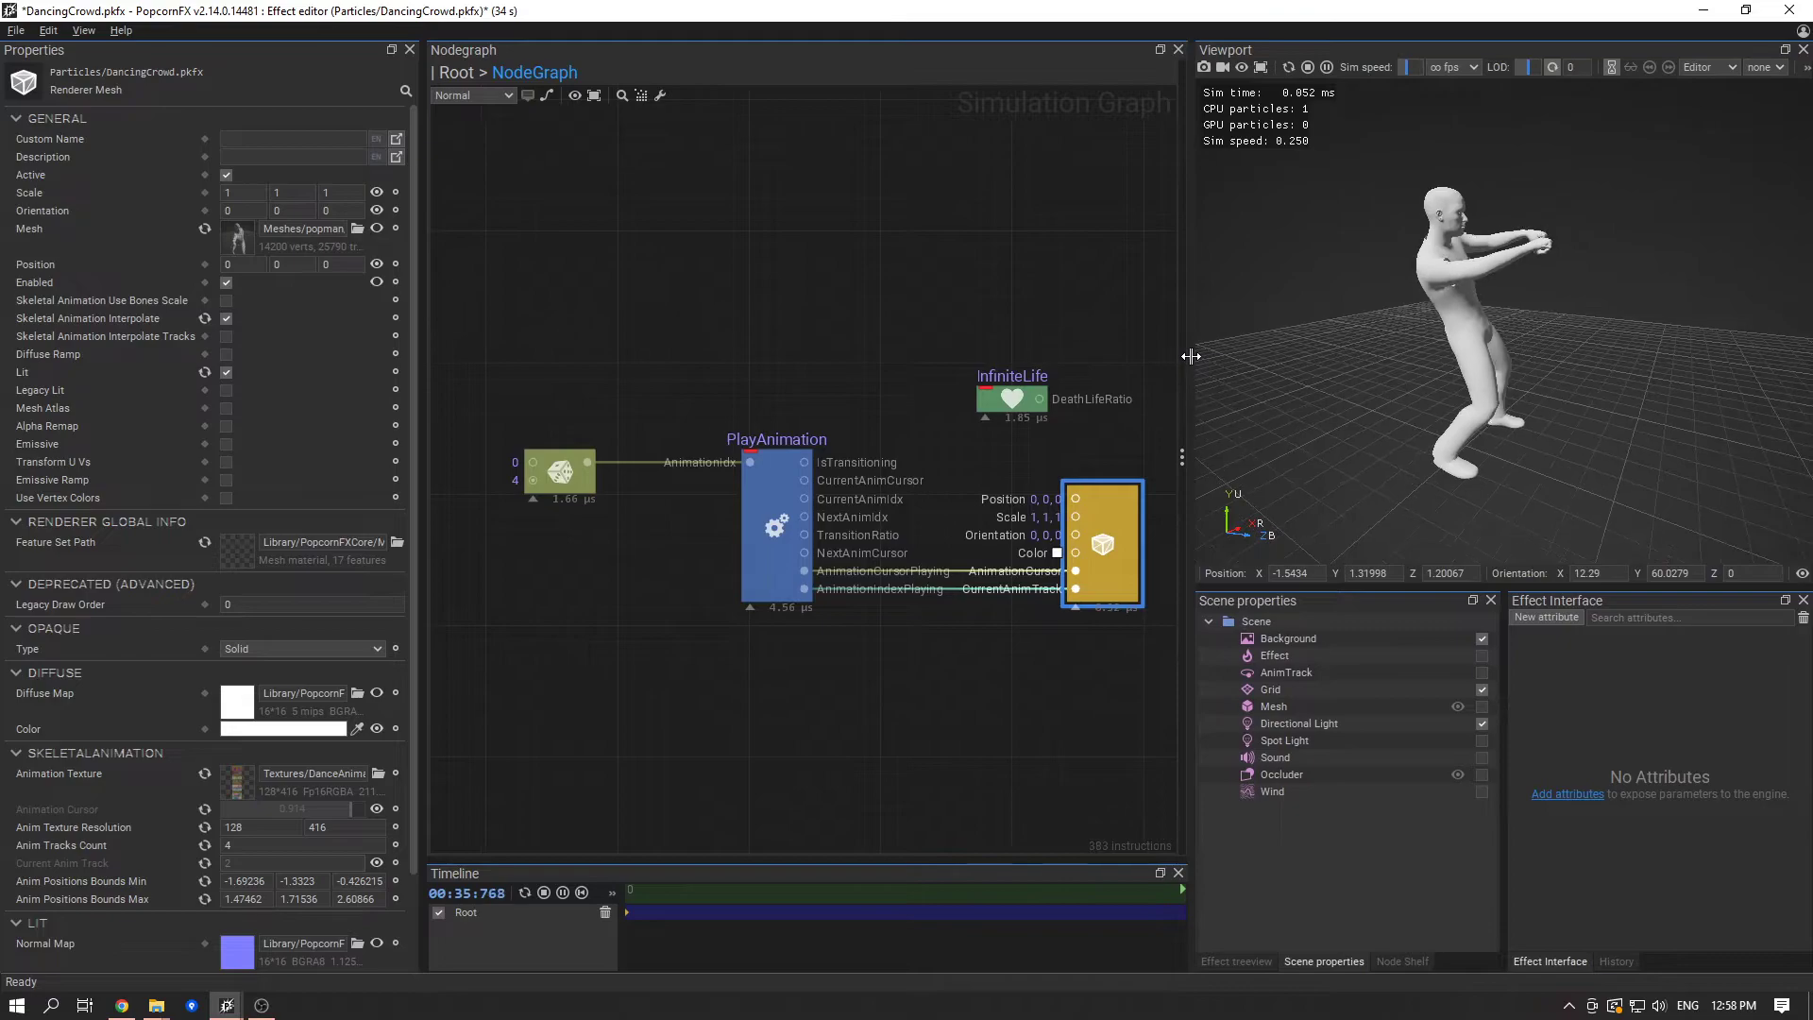
pyautogui.click(1413, 71)
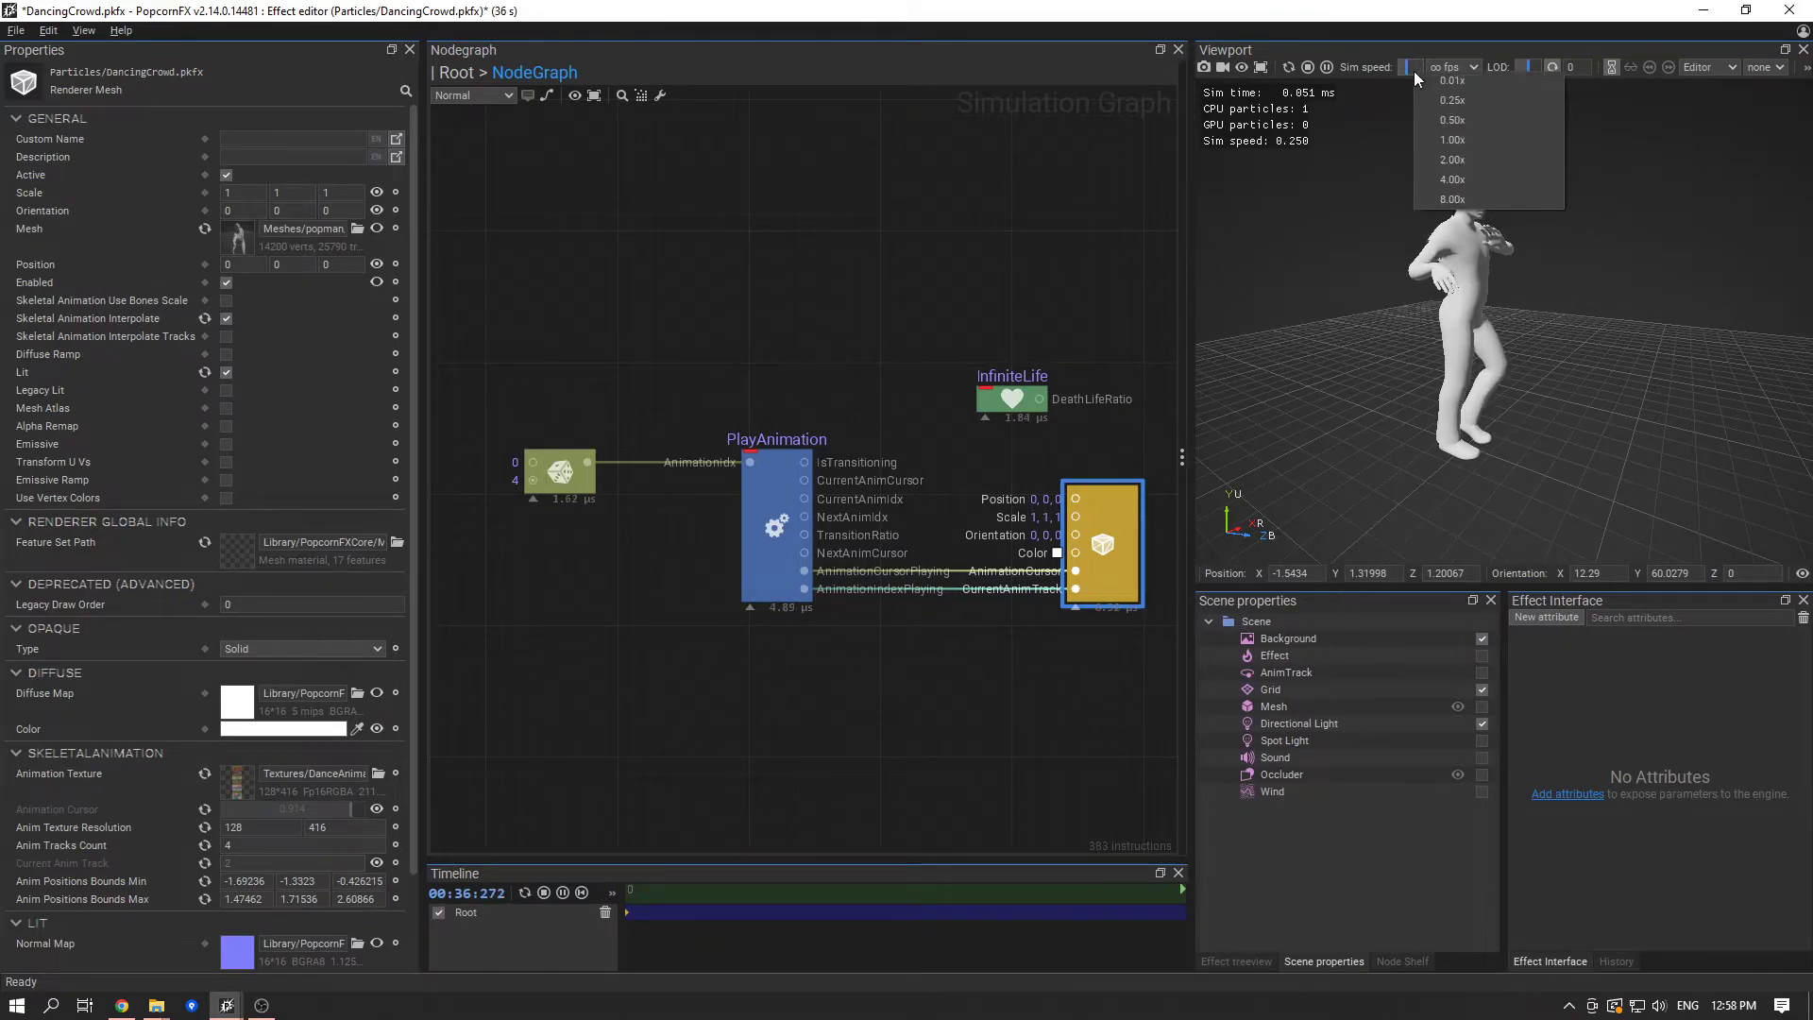
pyautogui.click(1441, 138)
pyautogui.moveTo(1543, 472)
pyautogui.mouseDown()
pyautogui.moveTo(1425, 465)
pyautogui.moveTo(1514, 467)
pyautogui.mouseUp()
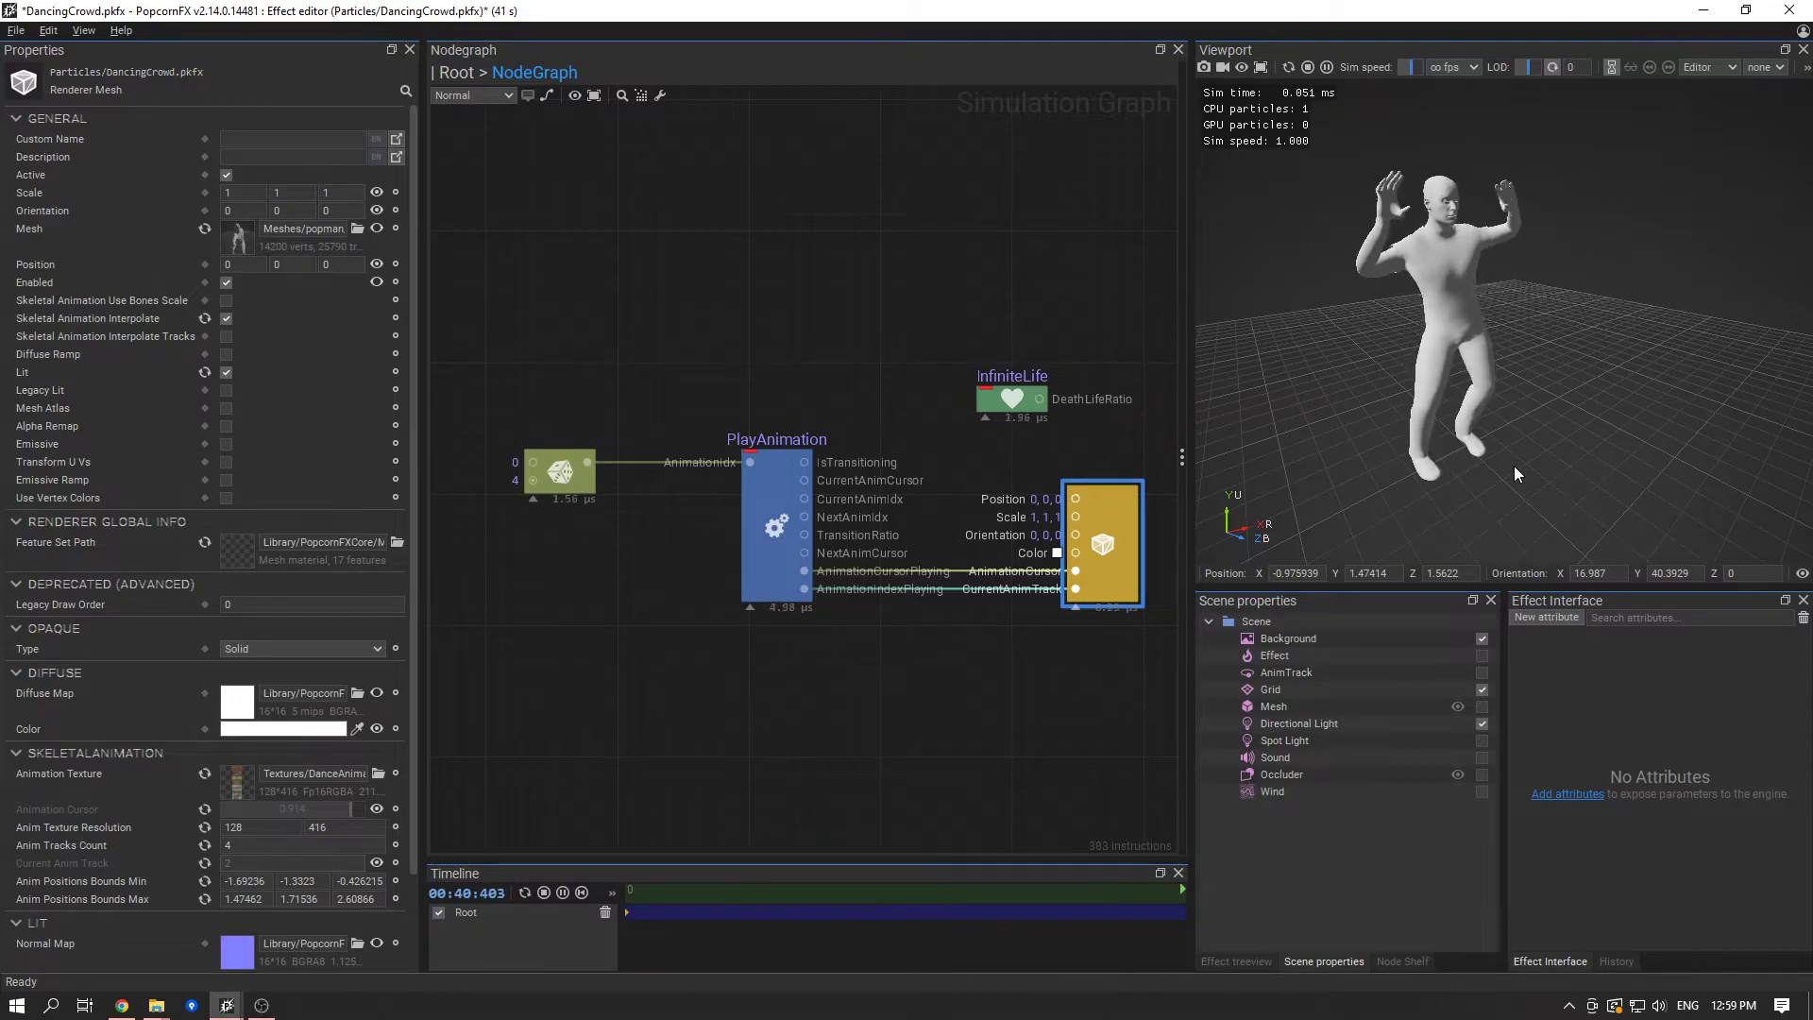
pyautogui.scroll(2, 1476, 346)
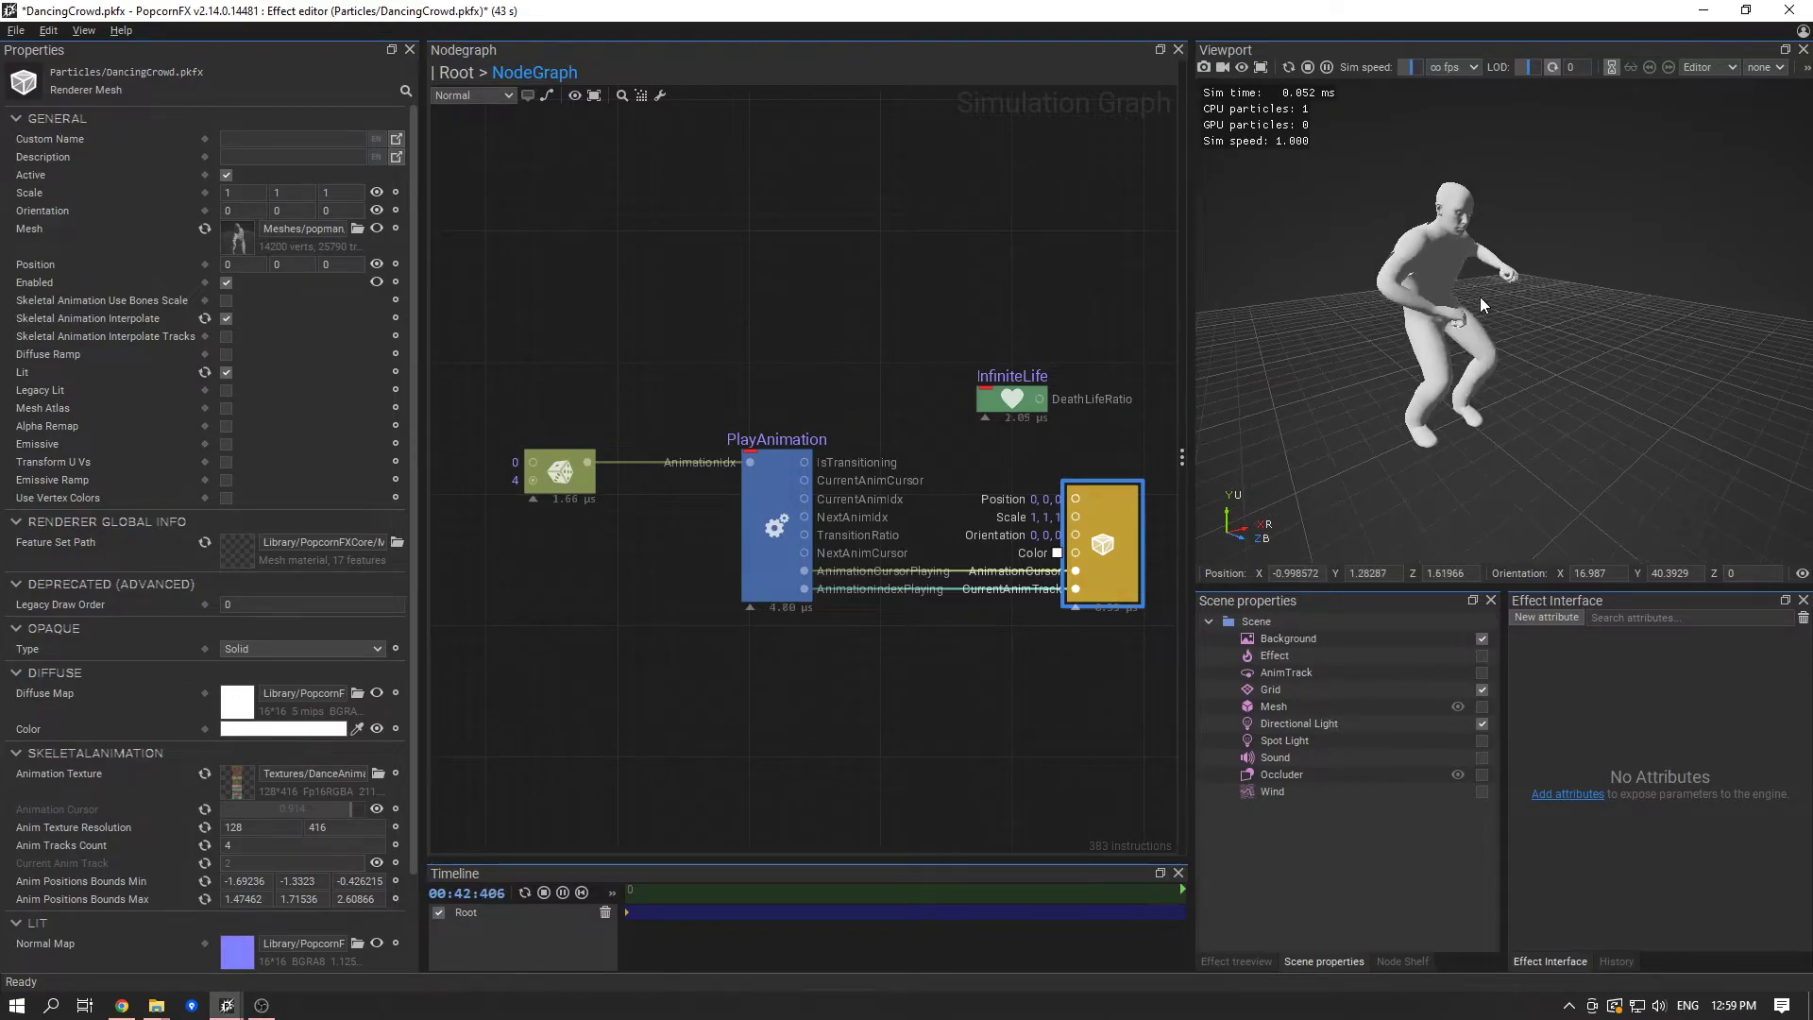
# - Enable Skeletal Animation Interpolate Tracks on the mesh renderer and expose its Next Animation Cursor, Transition Ratio and Next Anim Track pins
pyautogui.moveTo(1012, 747); pyautogui.dragTo(975, 739, button='middle')
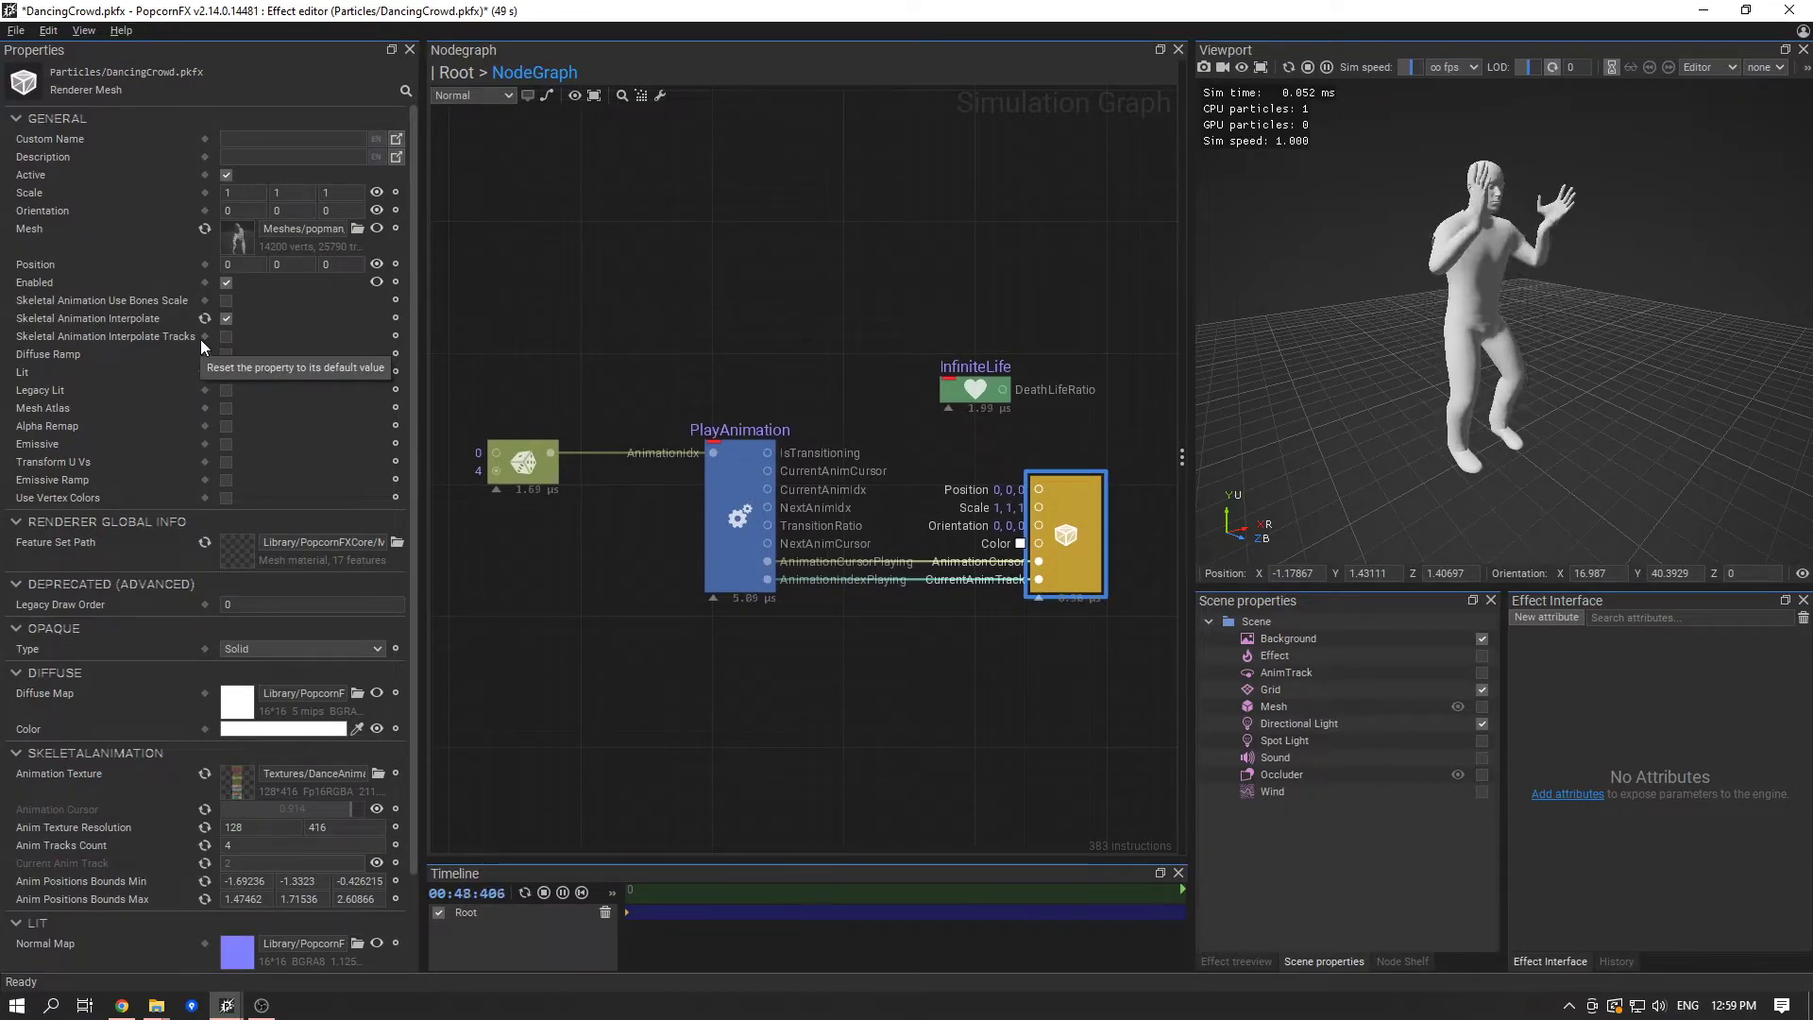
pyautogui.click(227, 338)
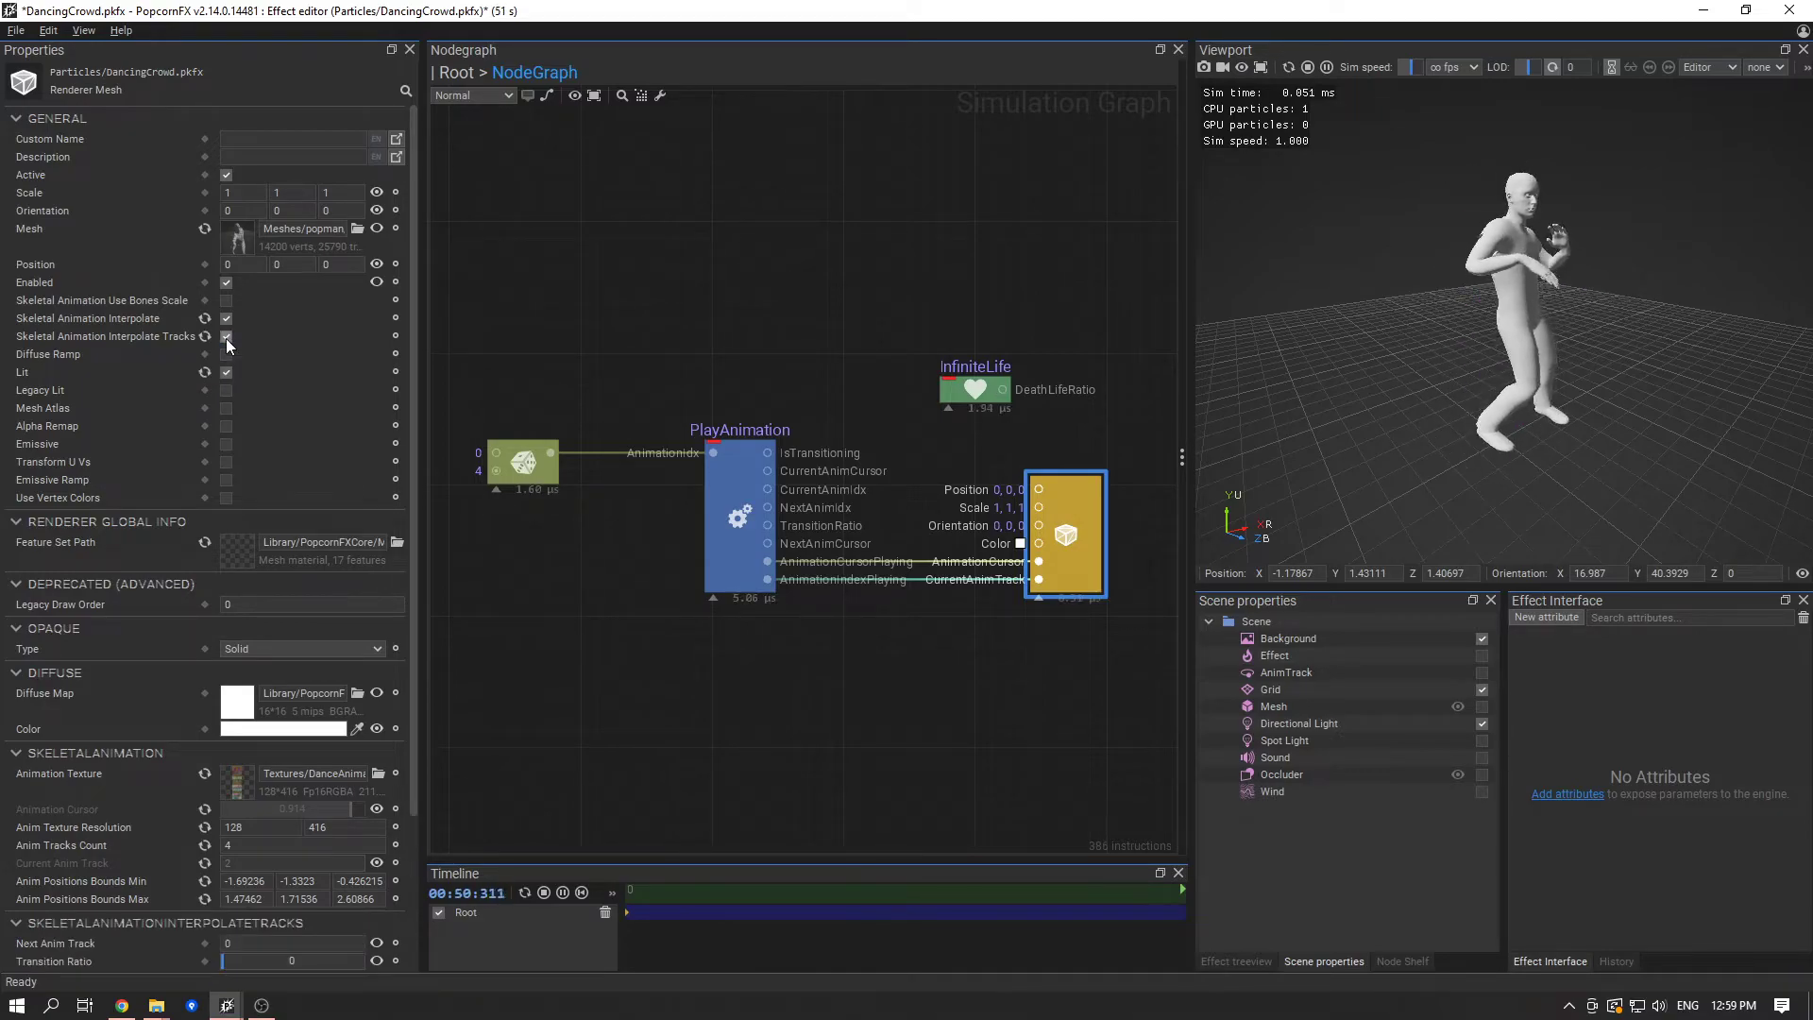
pyautogui.scroll(-3, 234, 397)
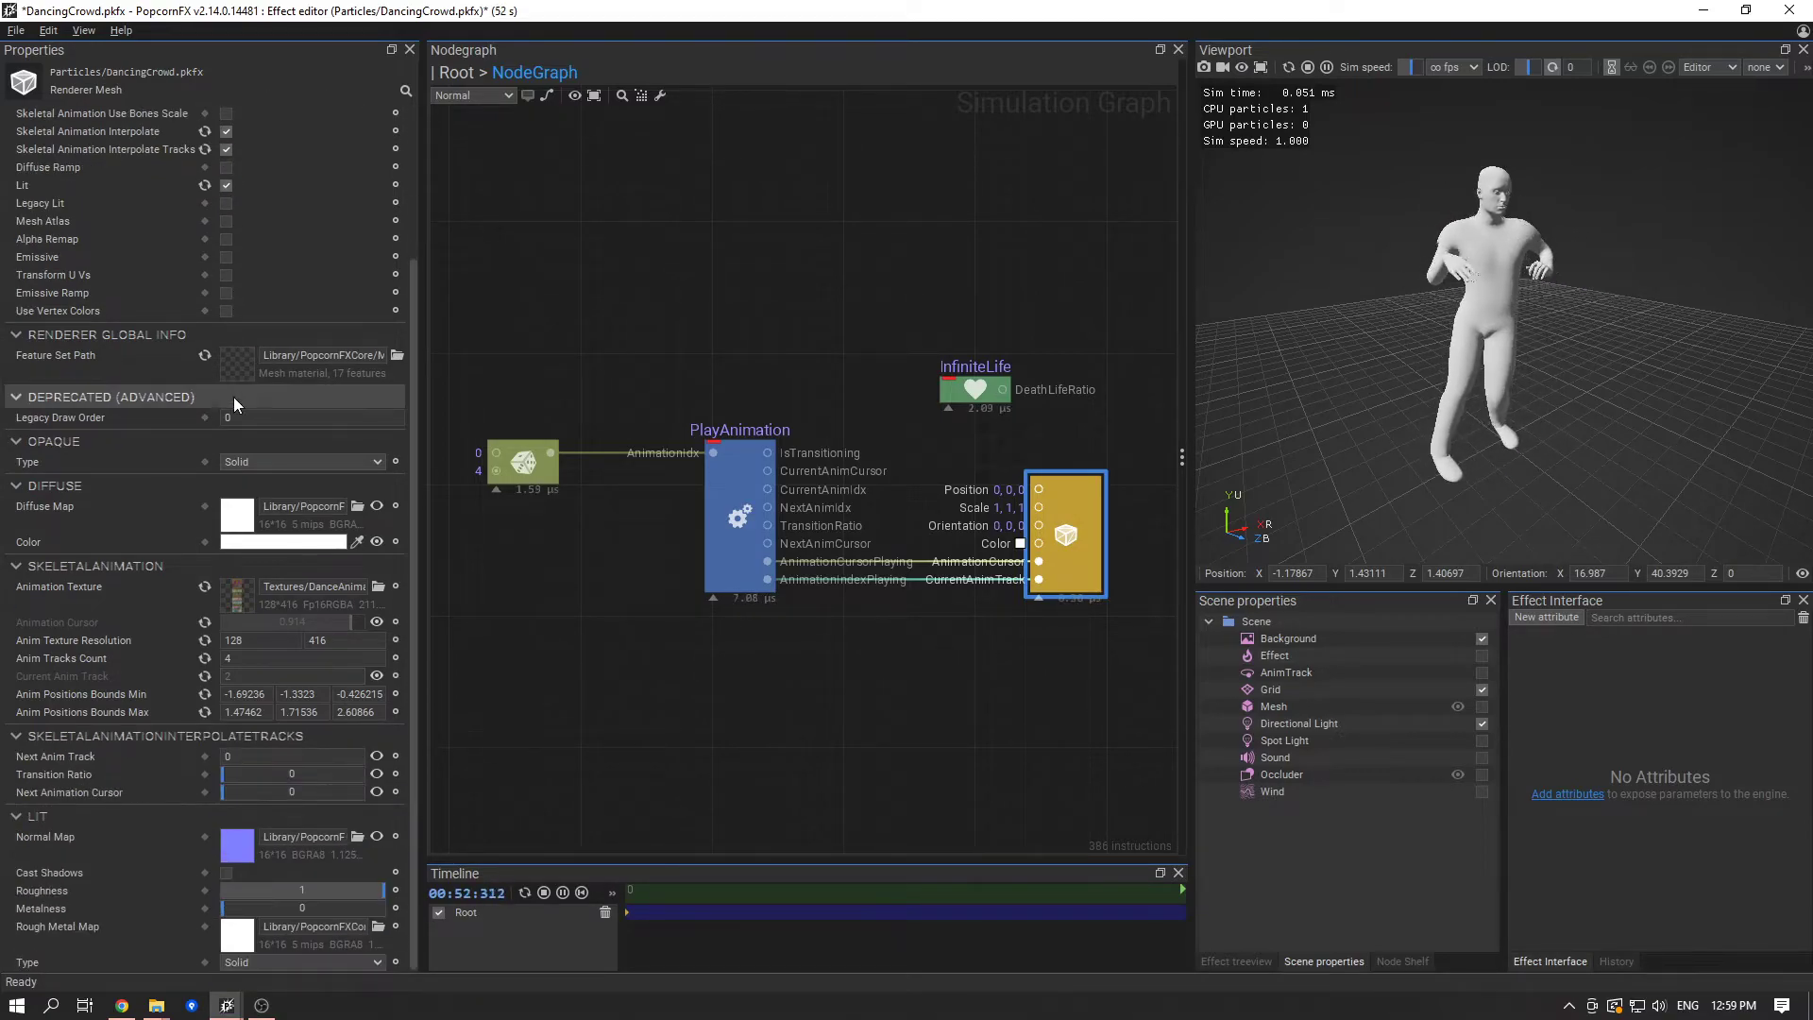
pyautogui.click(372, 793)
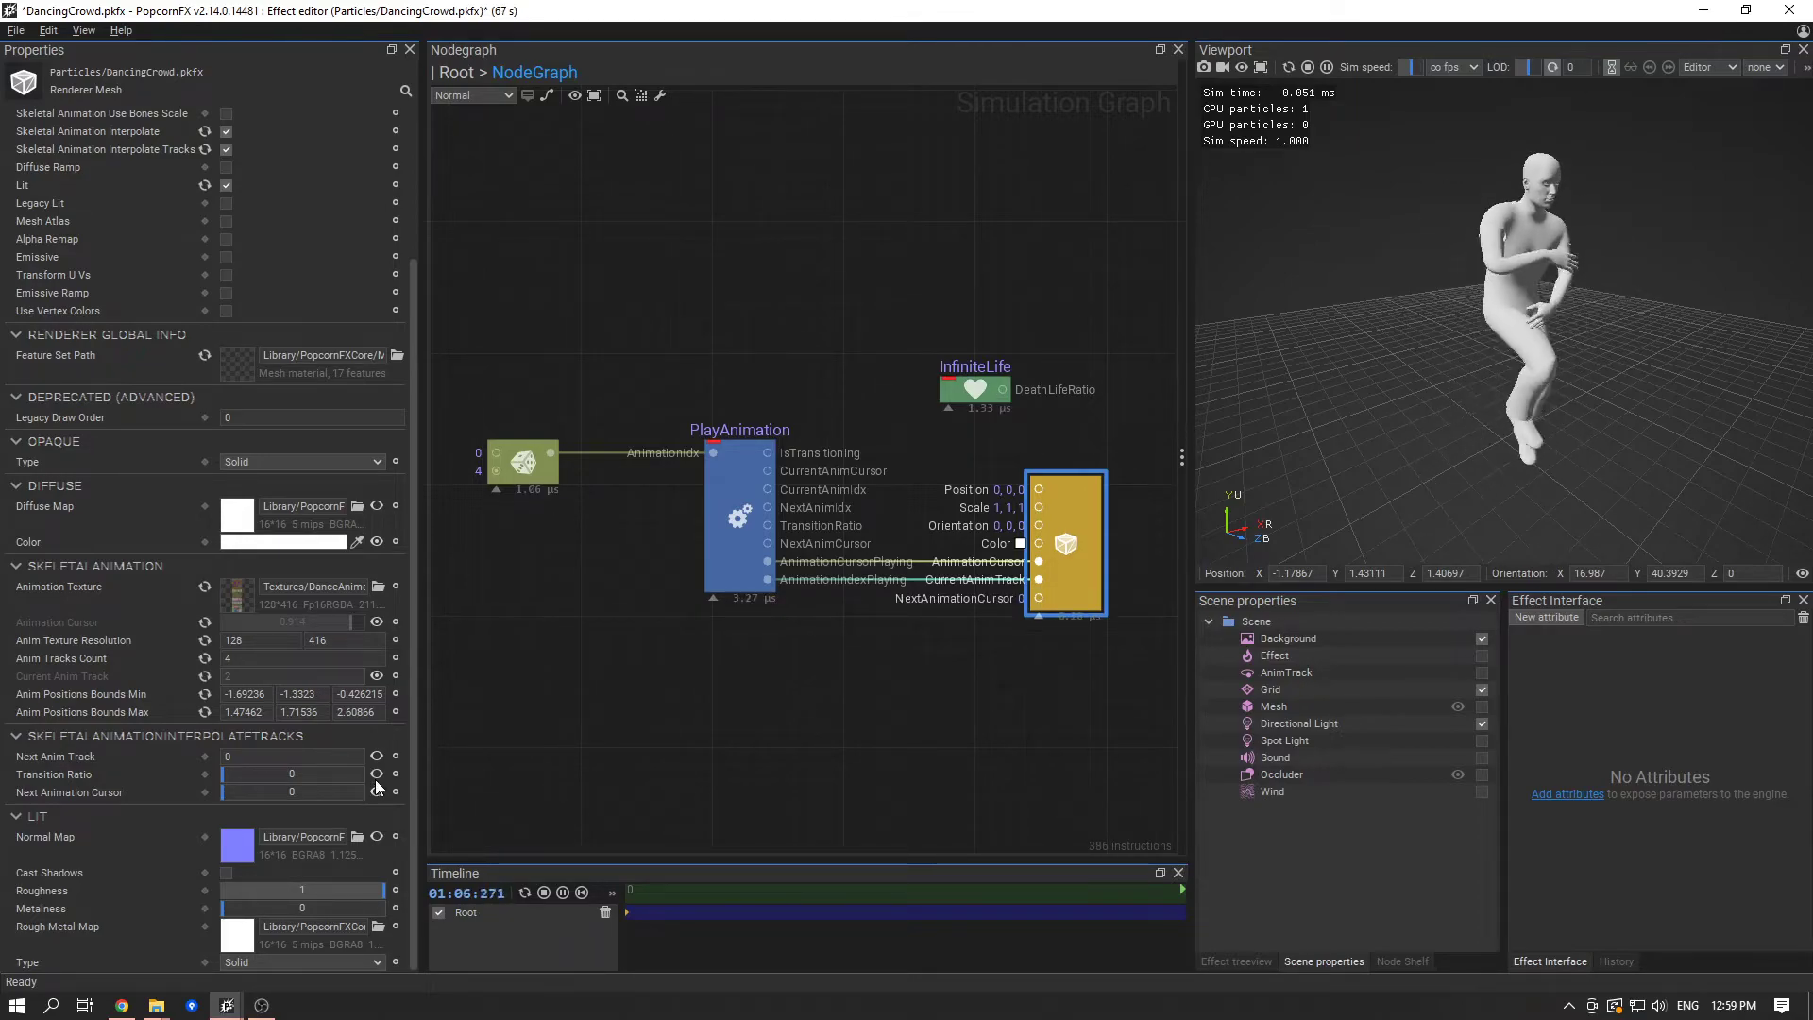
pyautogui.click(378, 773)
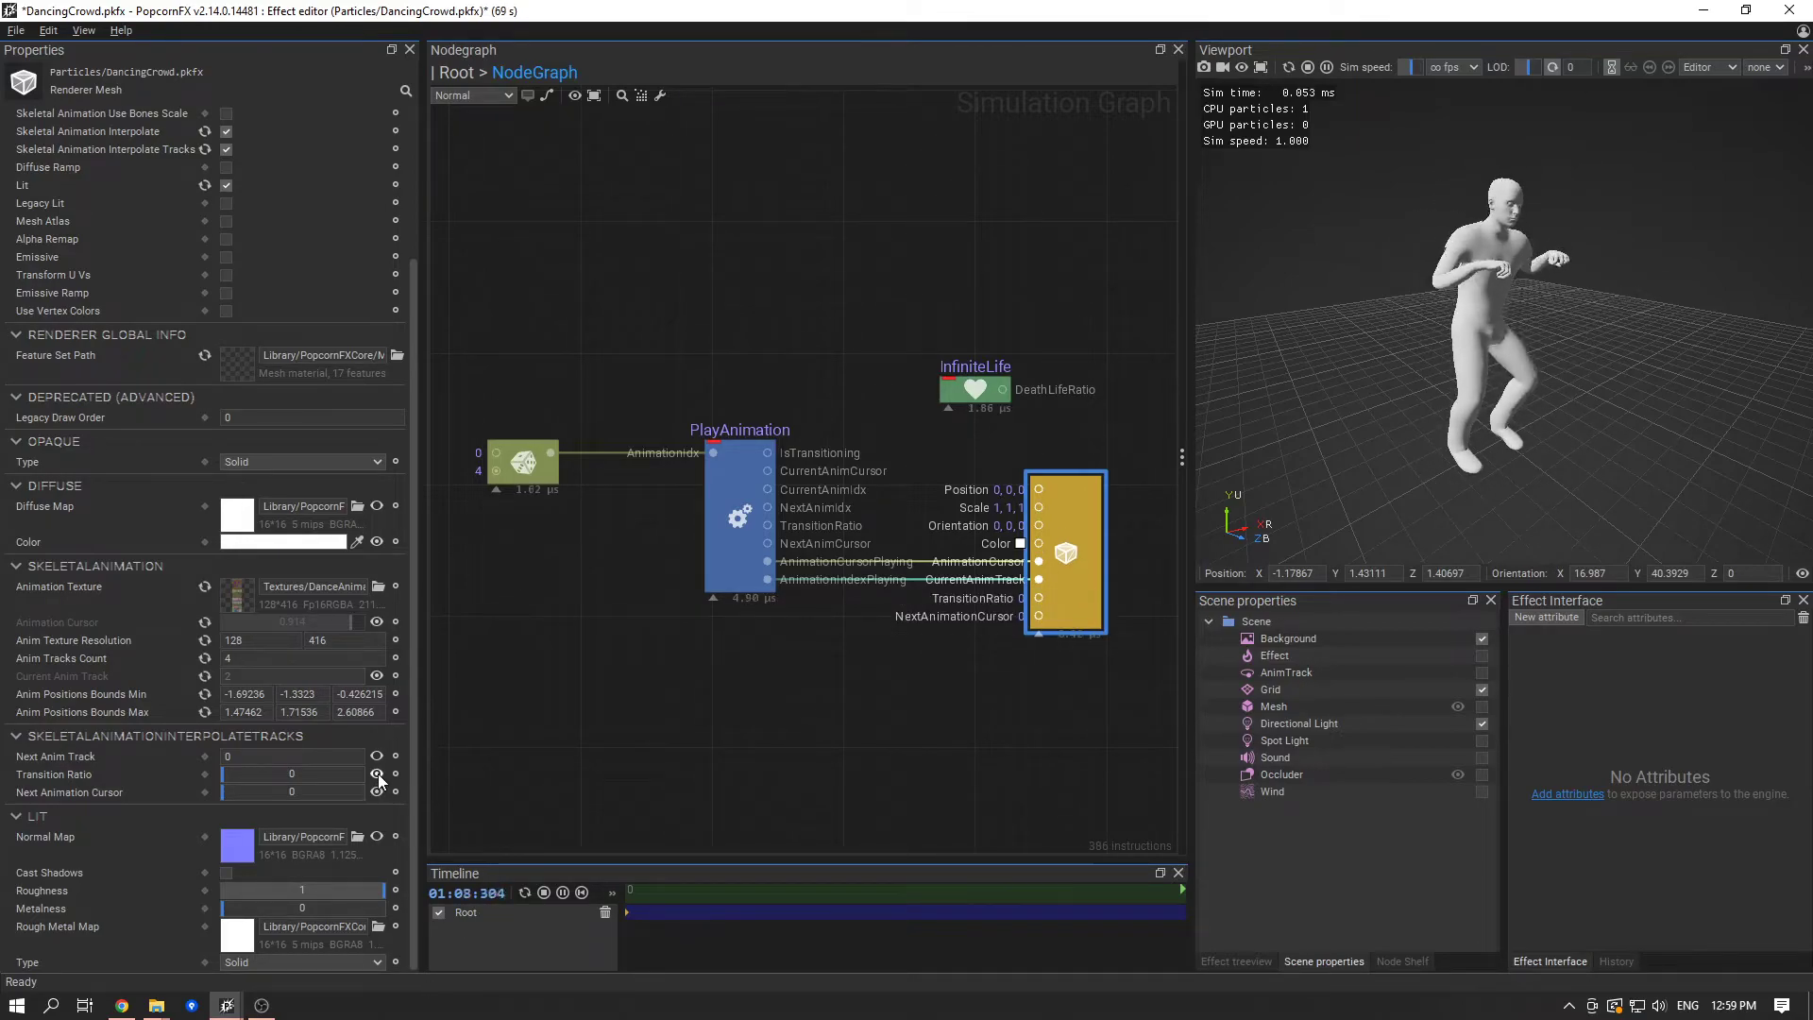
pyautogui.click(377, 759)
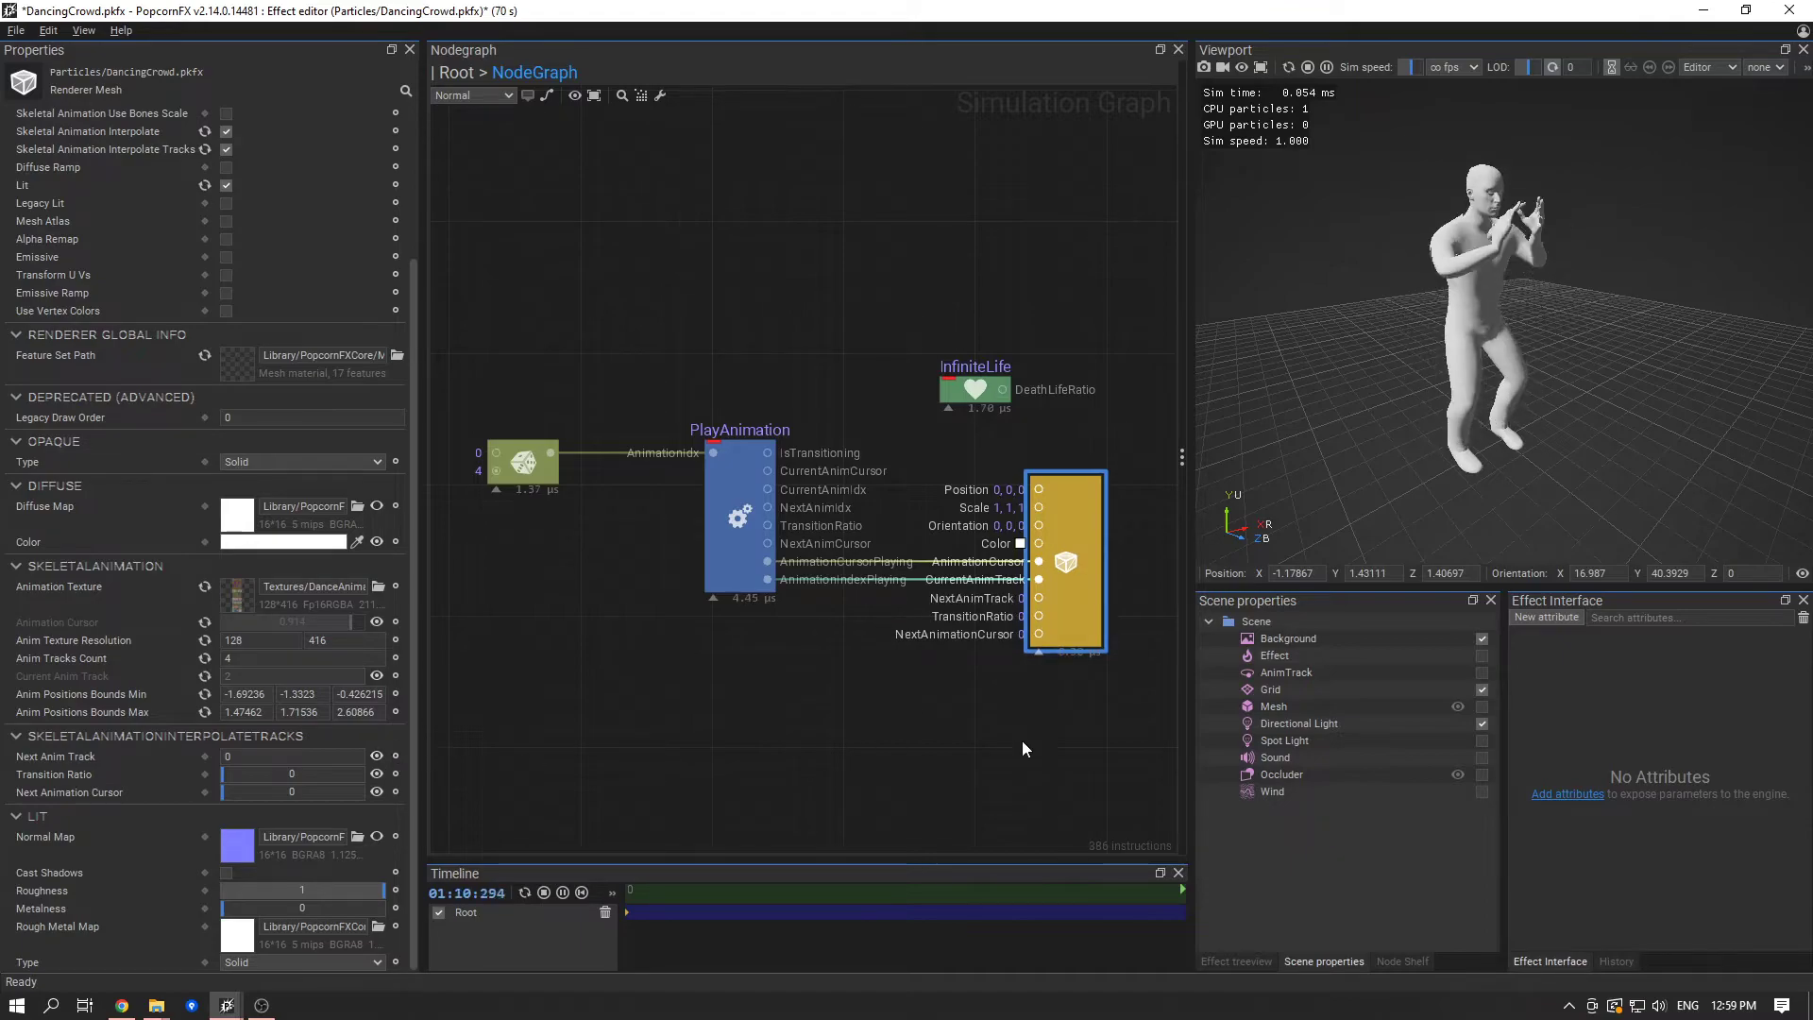
# - Connect PlayAnimation's CurrentAnimCursor, CurrentAnimIdx, NextAnimIdx, TransitionRatio and NextAnimCursor outputs to the mesh renderer's AnimationCursor, CurrentAnimTrack, NextAnimTrack, TransitionRatio and NextAnimationCursor inputs
pyautogui.moveTo(1022, 742); pyautogui.dragTo(1004, 758, button='middle')
pyautogui.scroll(2, 907, 627)
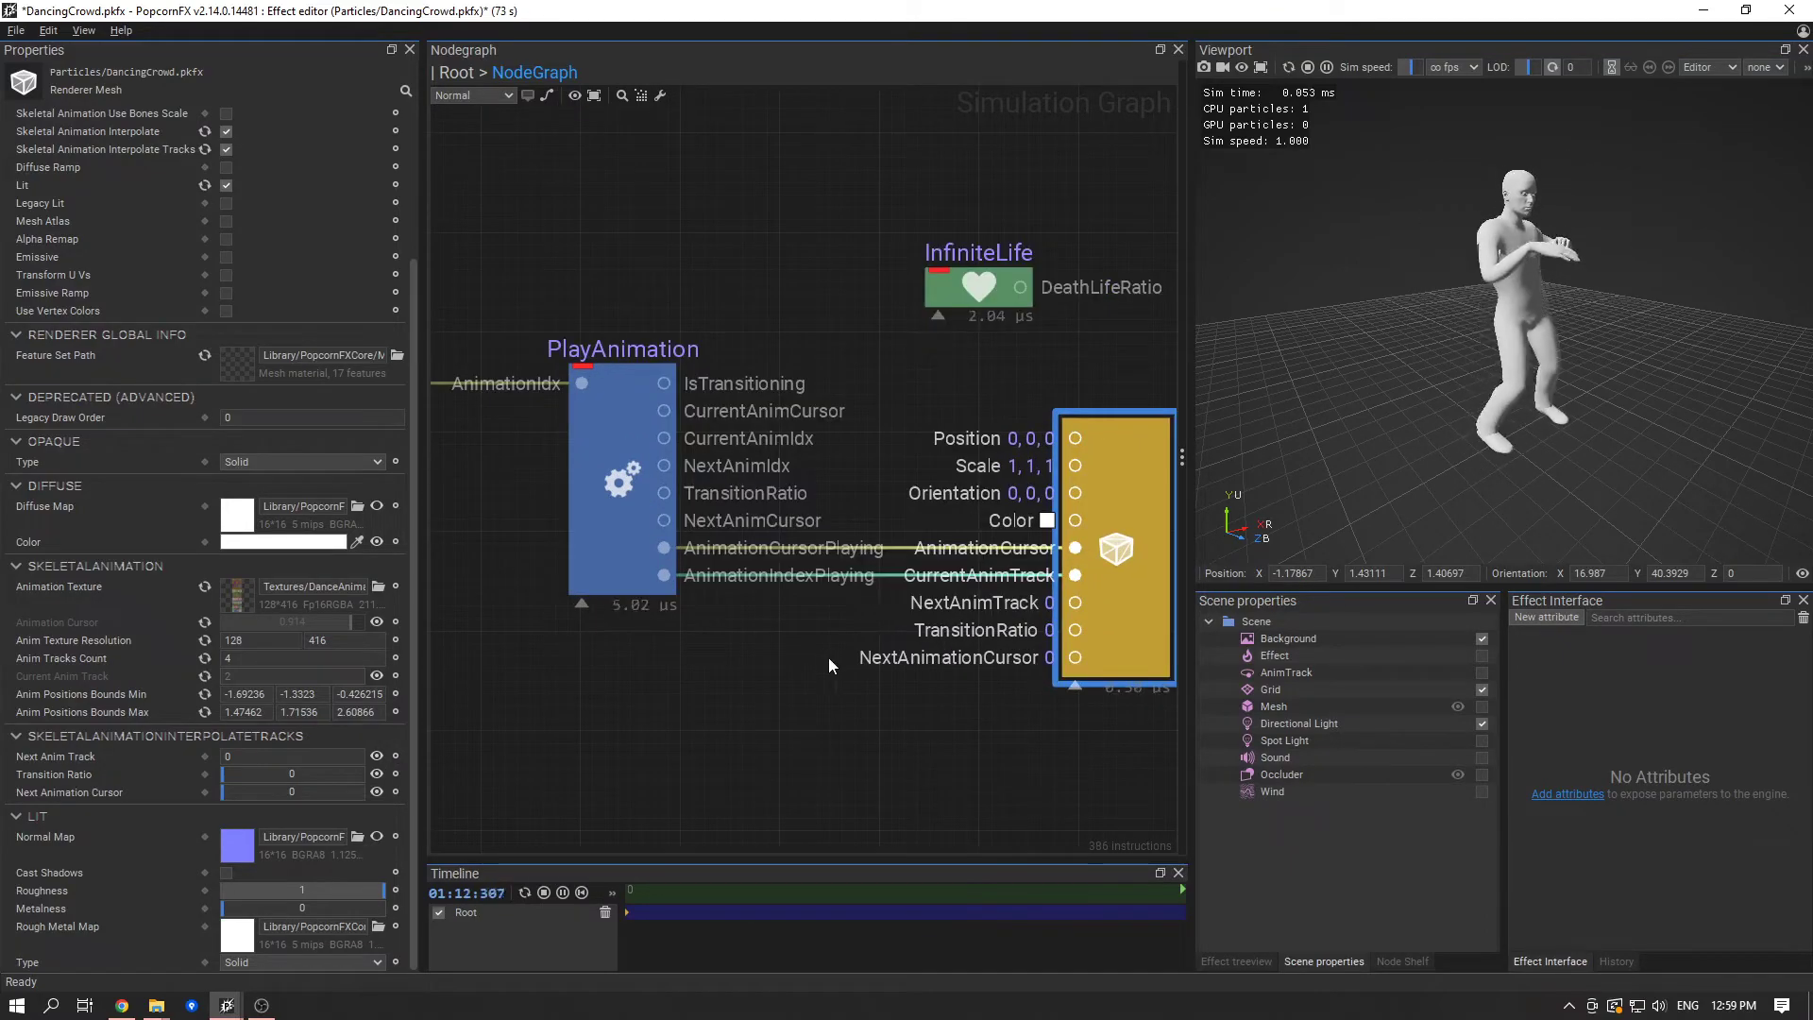
pyautogui.moveTo(842, 615); pyautogui.dragTo(875, 688, button='middle')
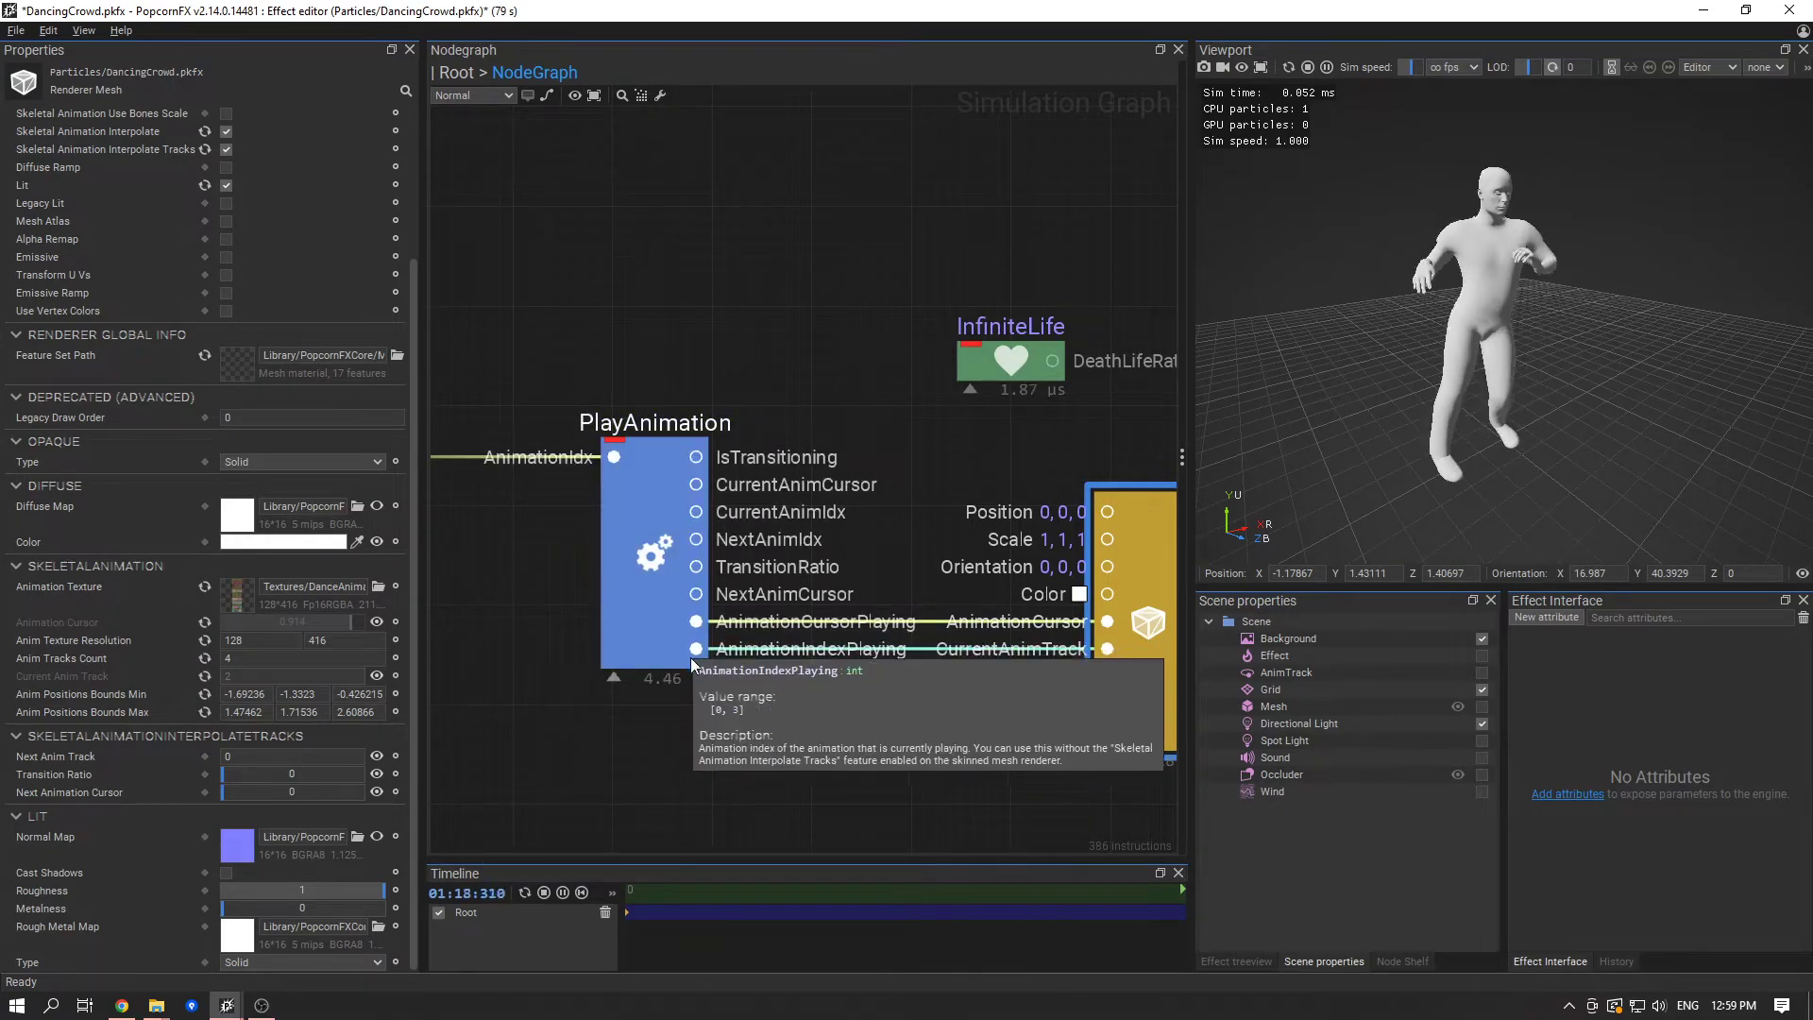
pyautogui.click(658, 584)
pyautogui.moveTo(892, 569); pyautogui.dragTo(868, 526, button='middle')
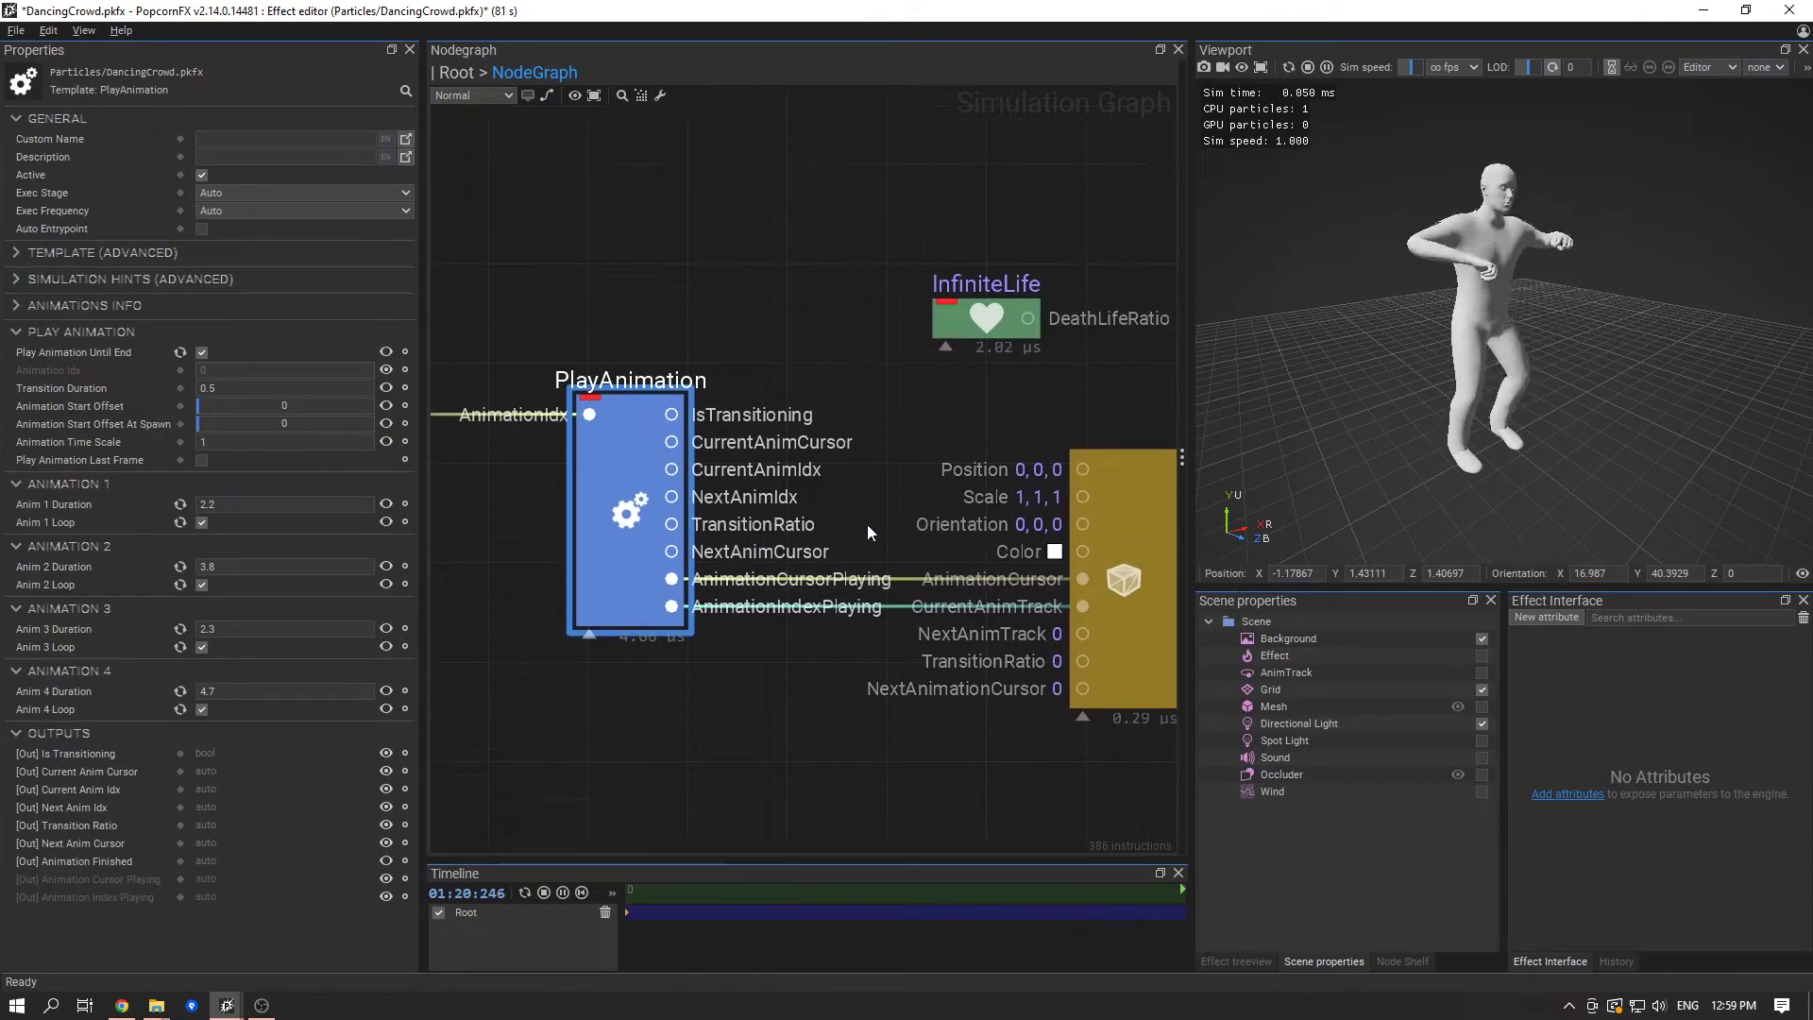
pyautogui.moveTo(677, 441); pyautogui.dragTo(1086, 569)
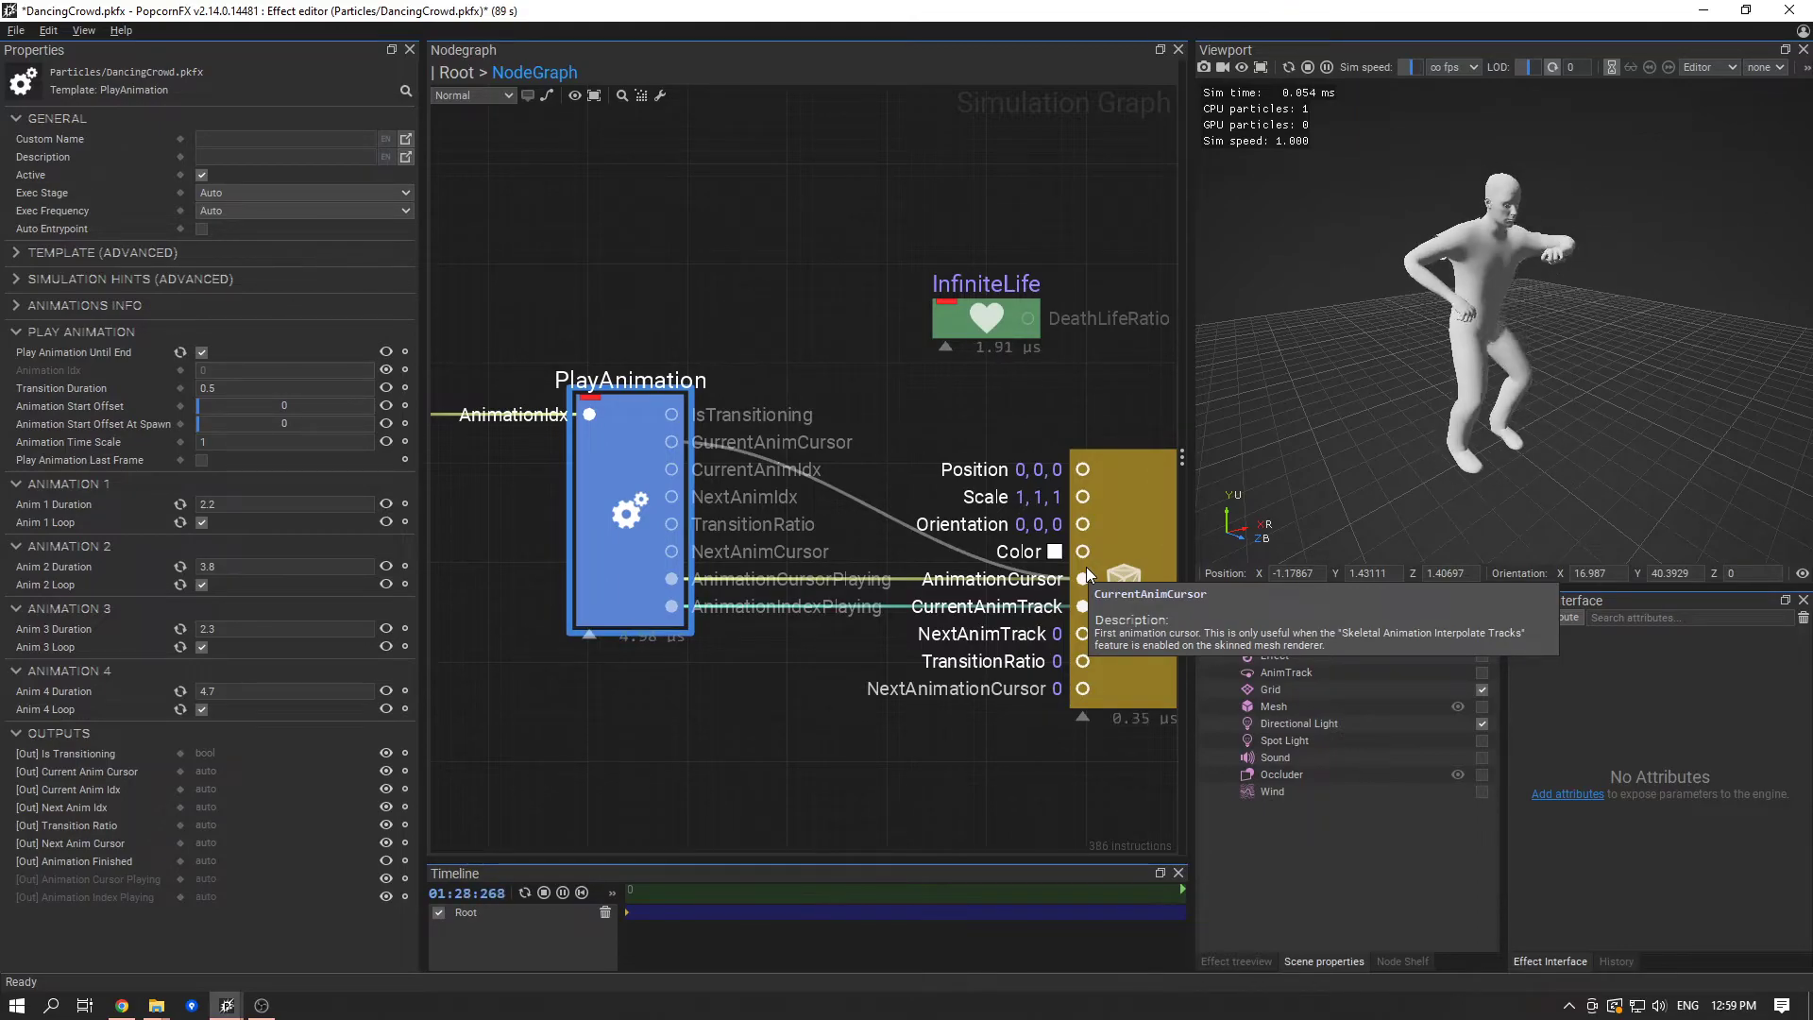
pyautogui.moveTo(1086, 569); pyautogui.dragTo(1086, 570)
pyautogui.moveTo(668, 468); pyautogui.dragTo(1067, 607)
pyautogui.moveTo(672, 496); pyautogui.dragTo(1084, 661)
pyautogui.moveTo(674, 559); pyautogui.dragTo(1083, 688)
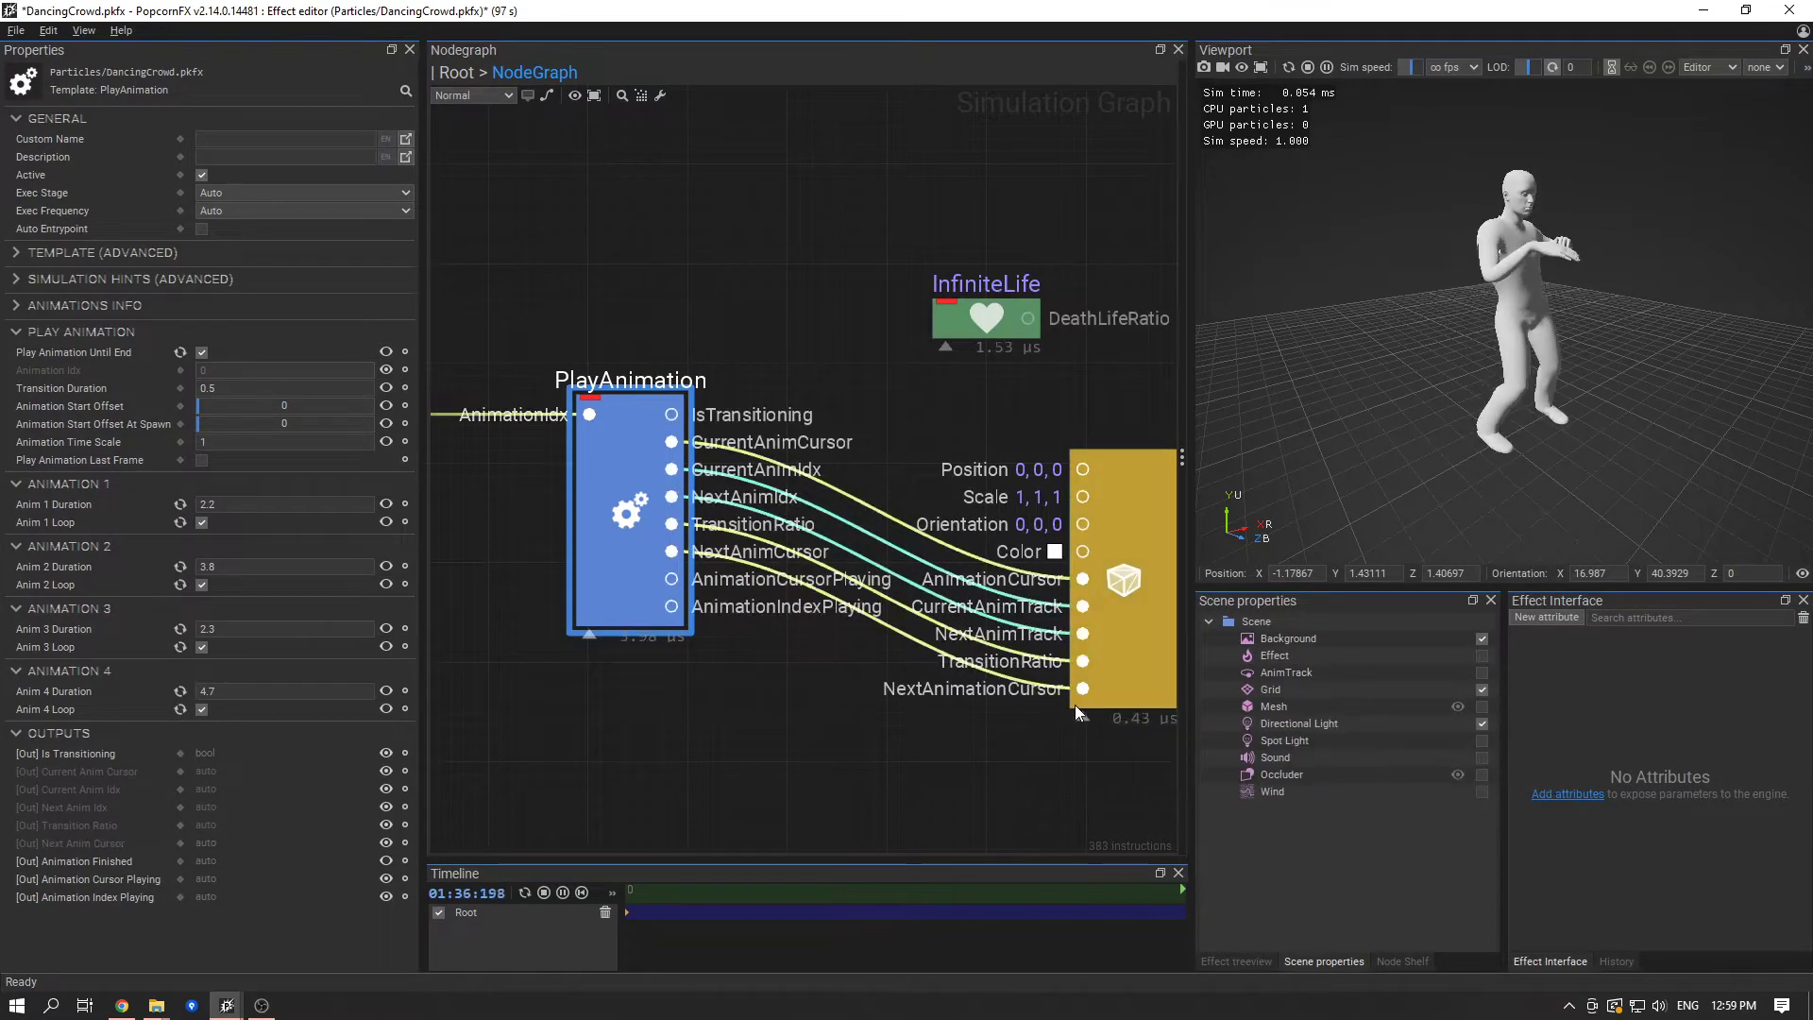
# - Collapse the unused pins on the PlayAnimation and mesh renderer nodes and align the renderer so their links run straight
pyautogui.click(588, 634)
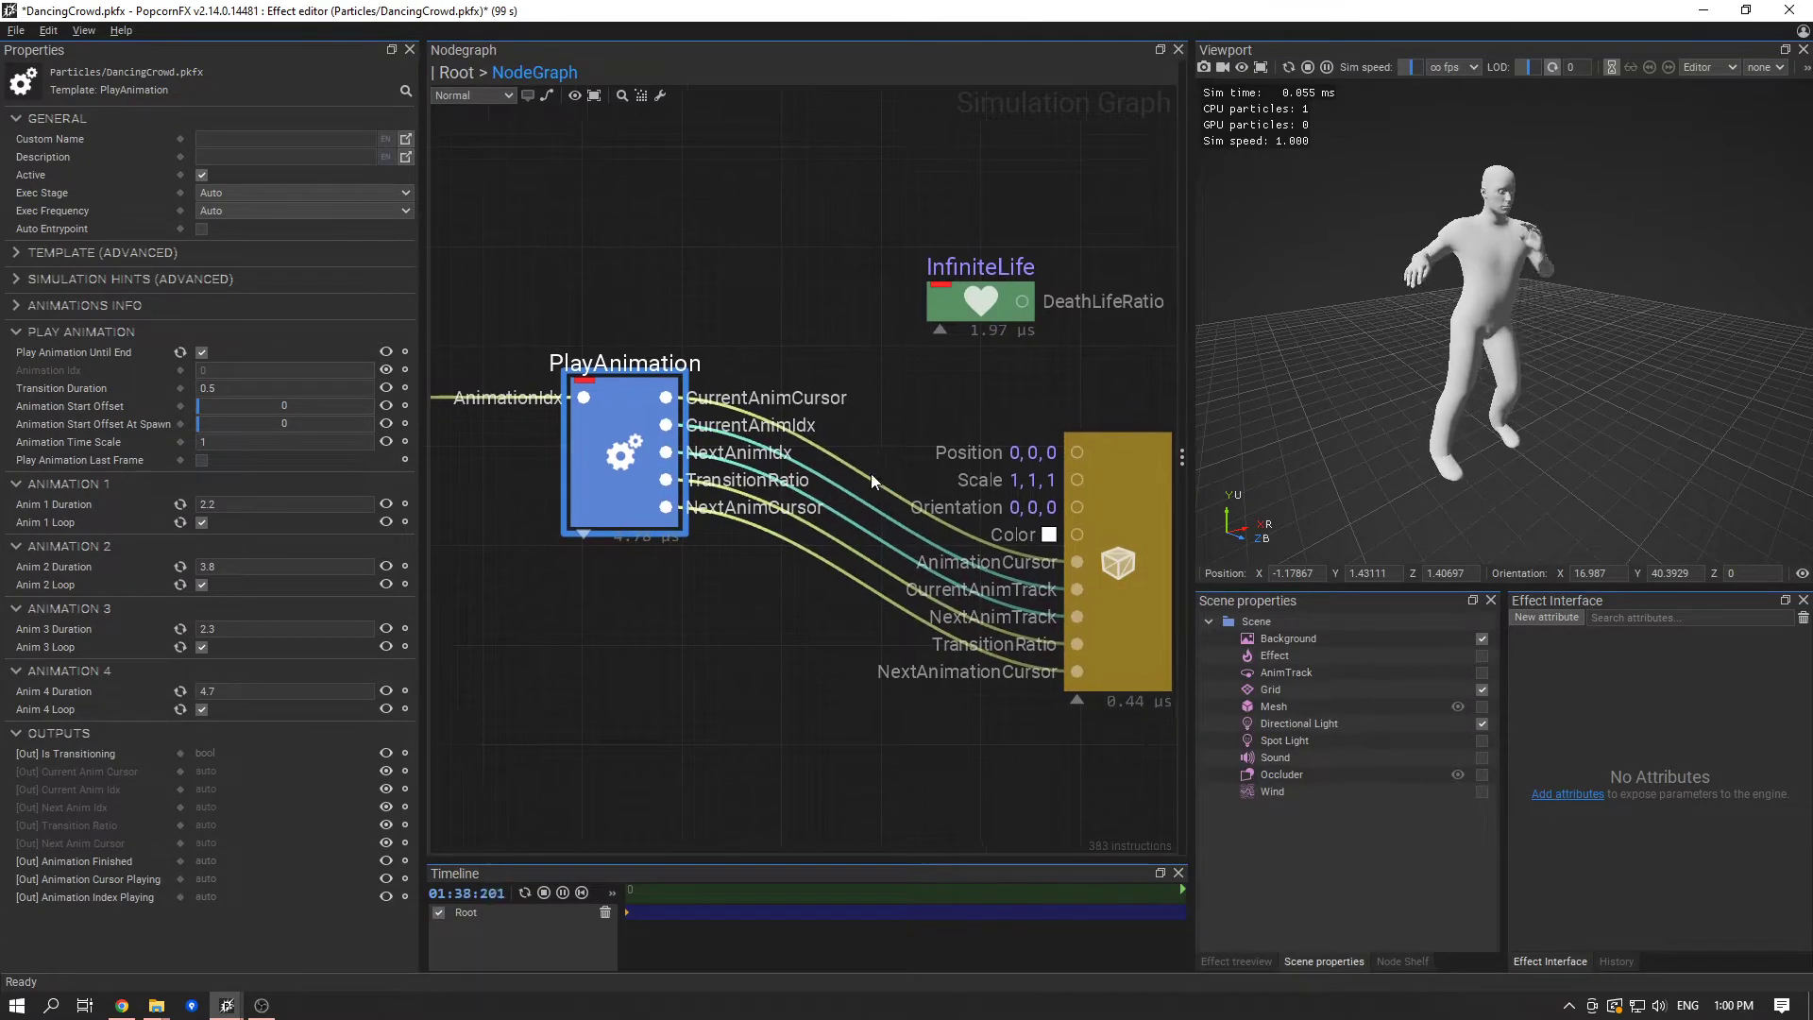
pyautogui.click(1055, 609)
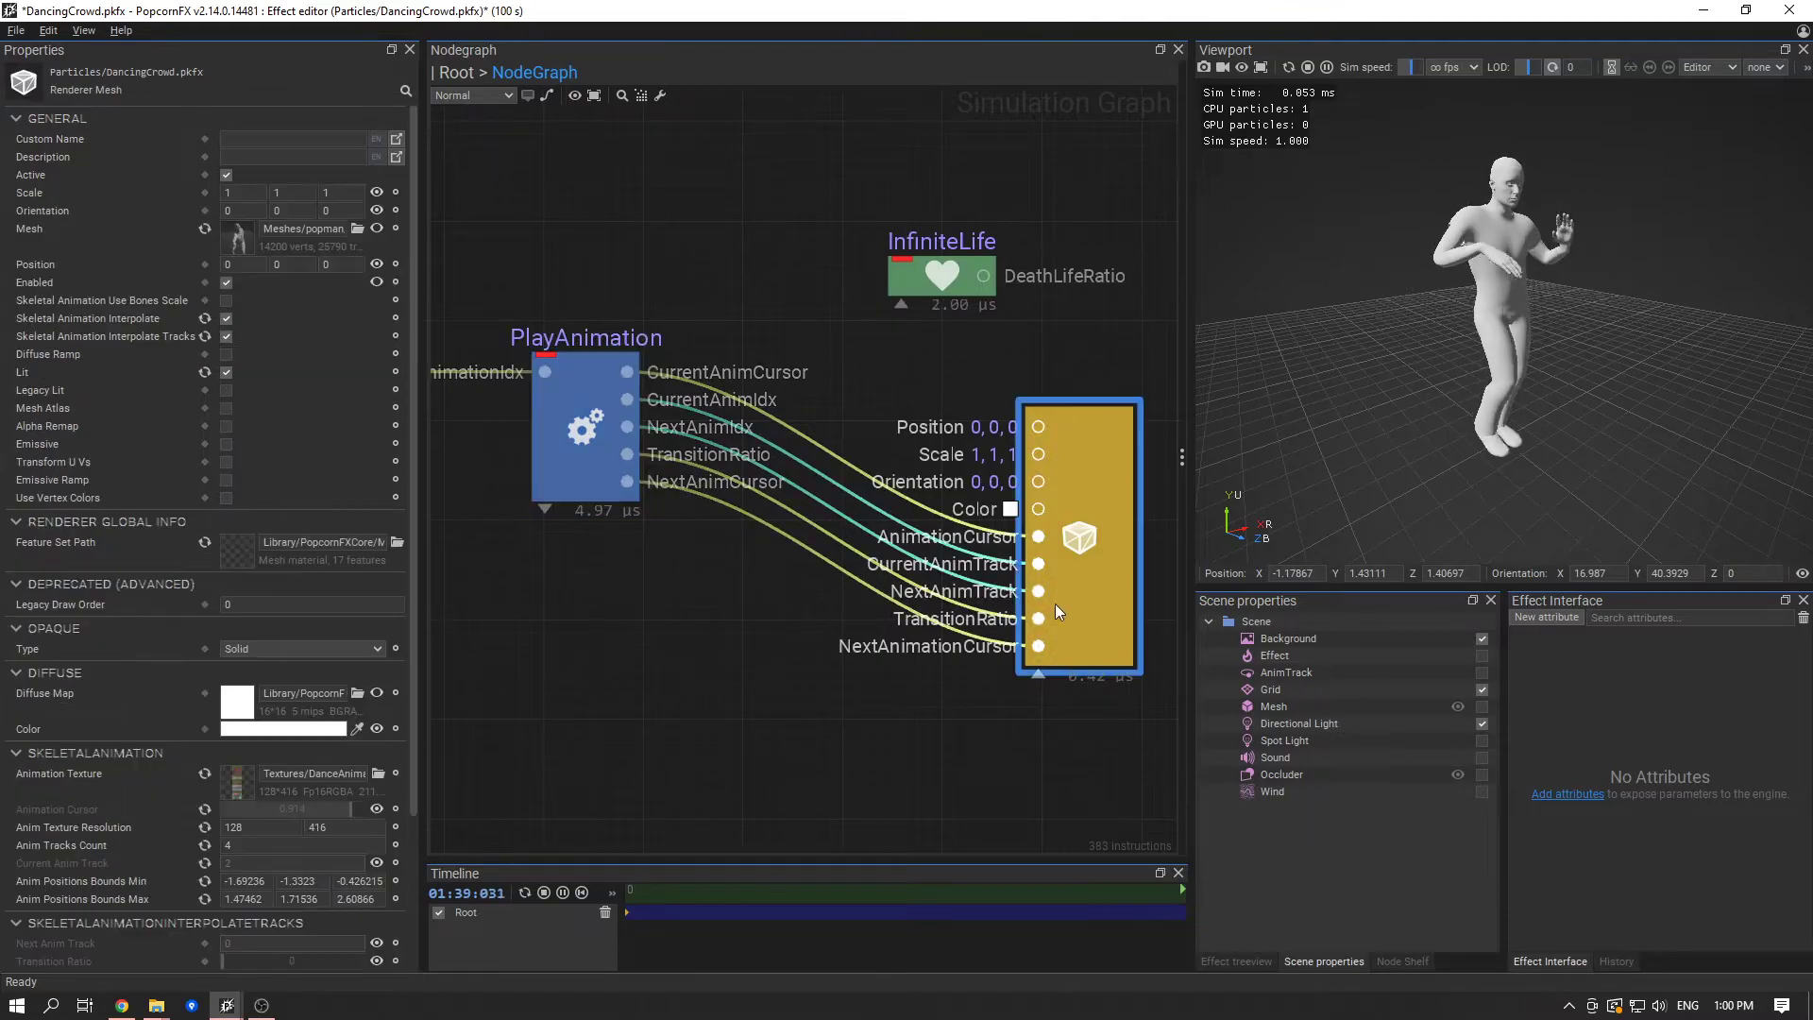
pyautogui.click(1041, 677)
pyautogui.moveTo(1109, 529); pyautogui.dragTo(1107, 476)
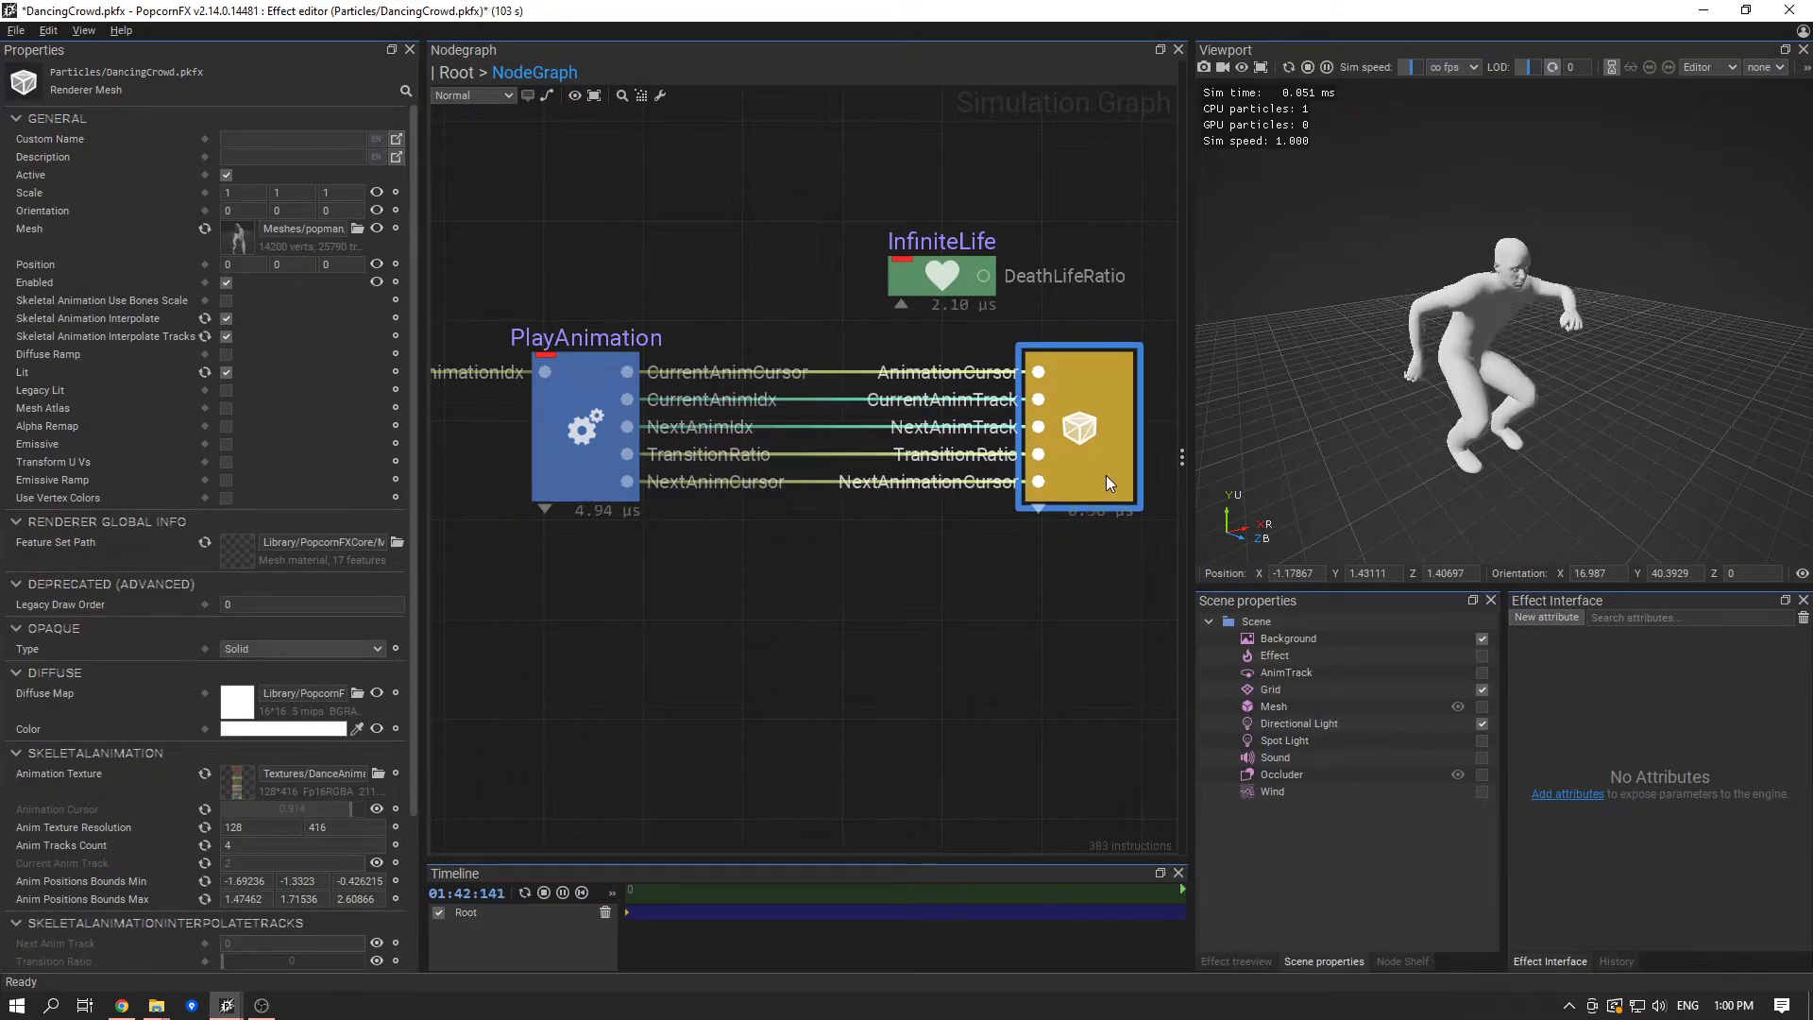
pyautogui.moveTo(760, 571); pyautogui.dragTo(888, 615, button='middle')
pyautogui.moveTo(631, 605)
pyautogui.mouseDown(button='middle')
pyautogui.moveTo(840, 619)
pyautogui.moveTo(674, 621)
pyautogui.mouseUp(button='middle')
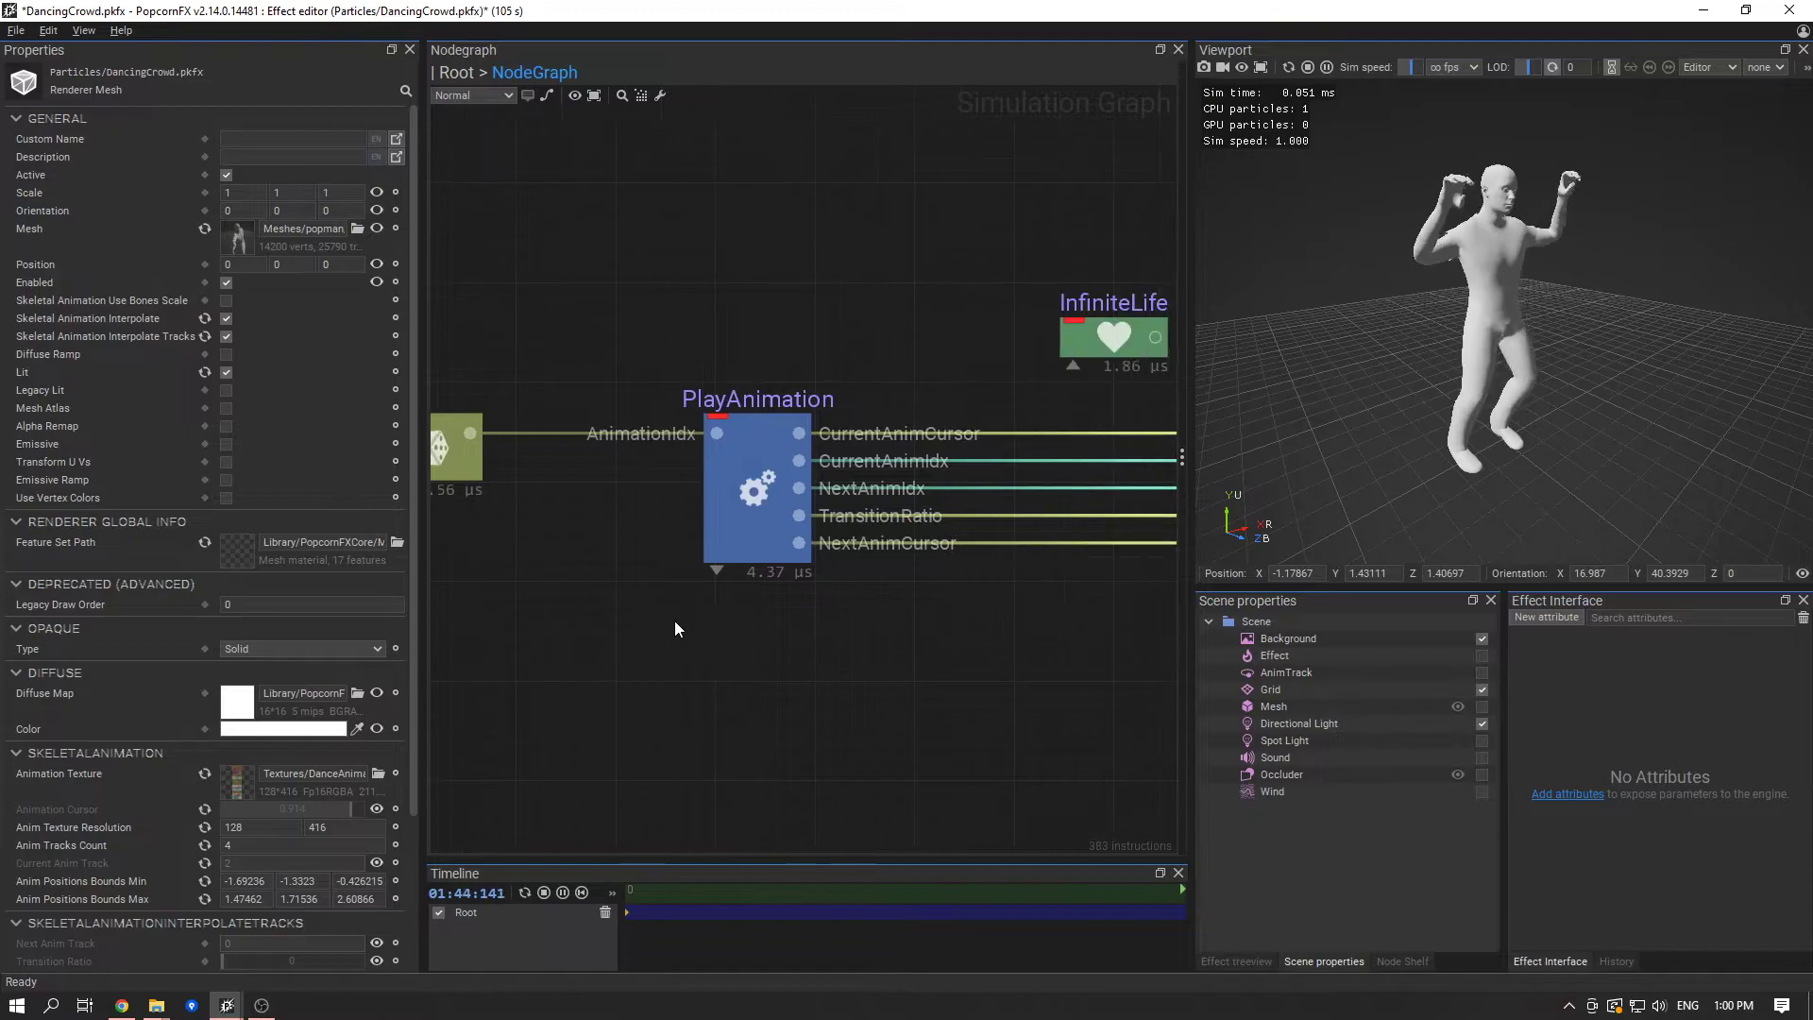
# - Read the description of PlayAnimation's Transition Duration property and deselect the node
pyautogui.click(757, 478)
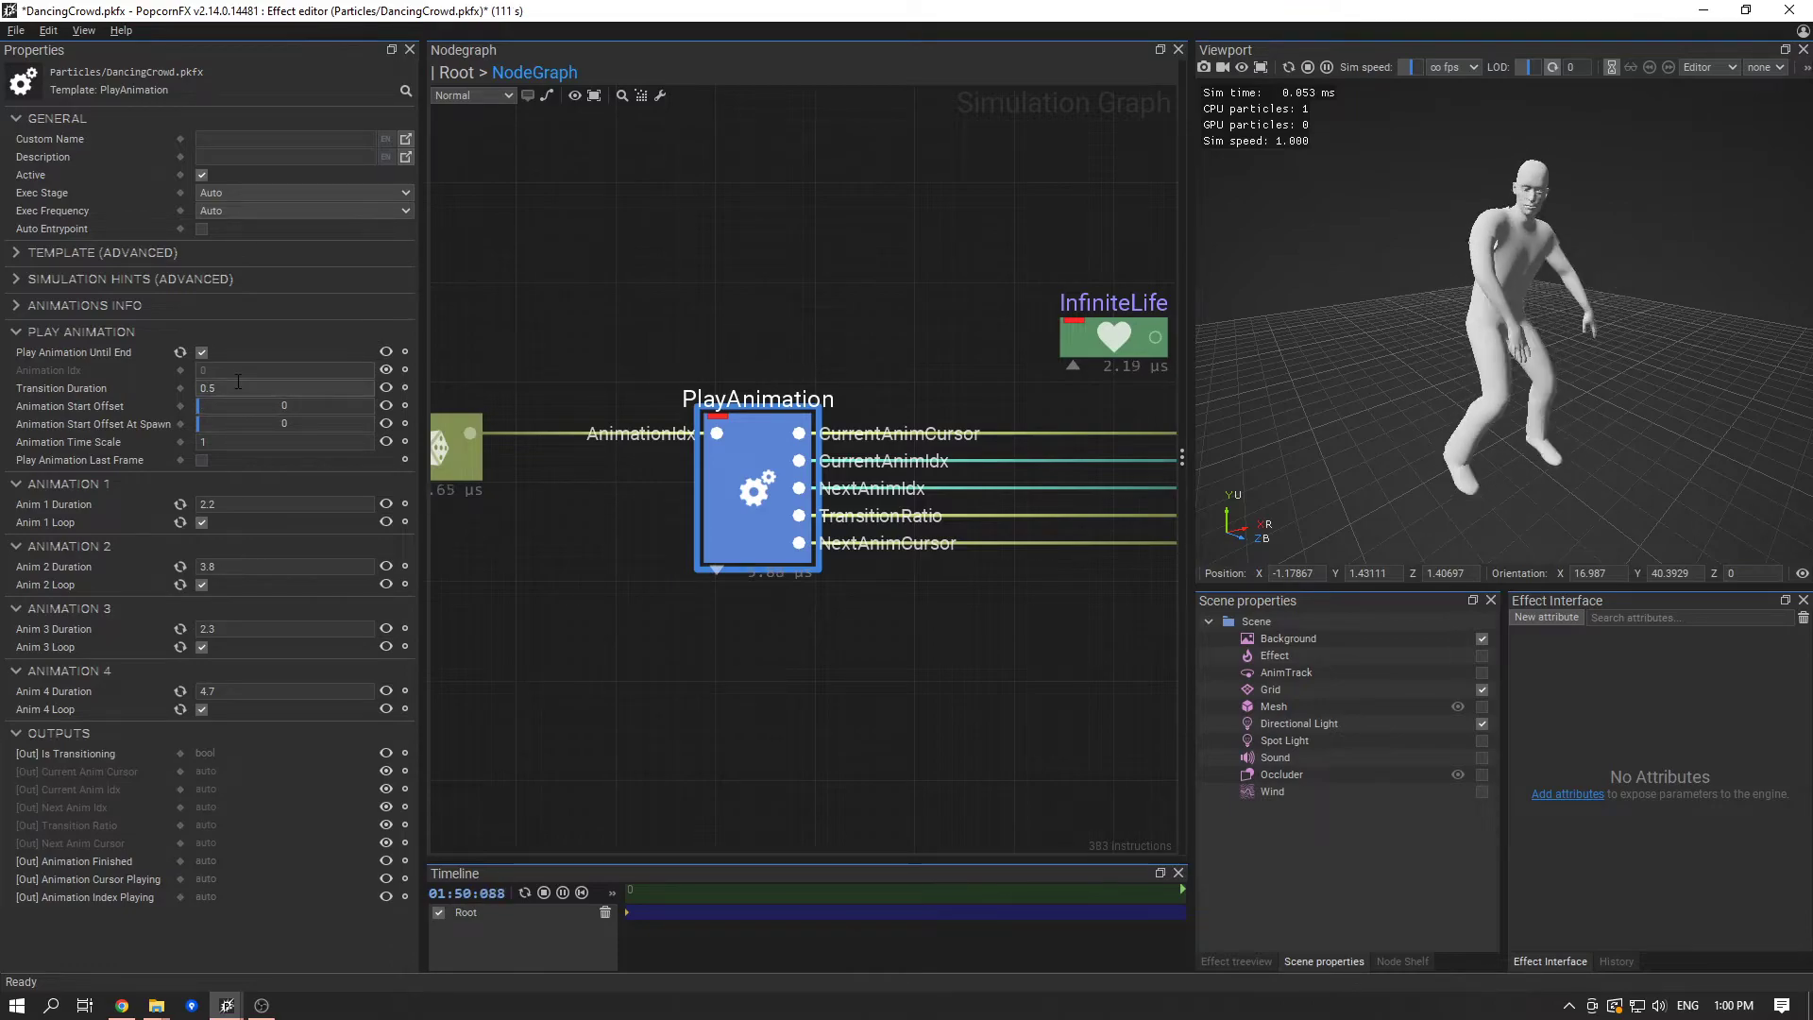
pyautogui.moveTo(142, 393)
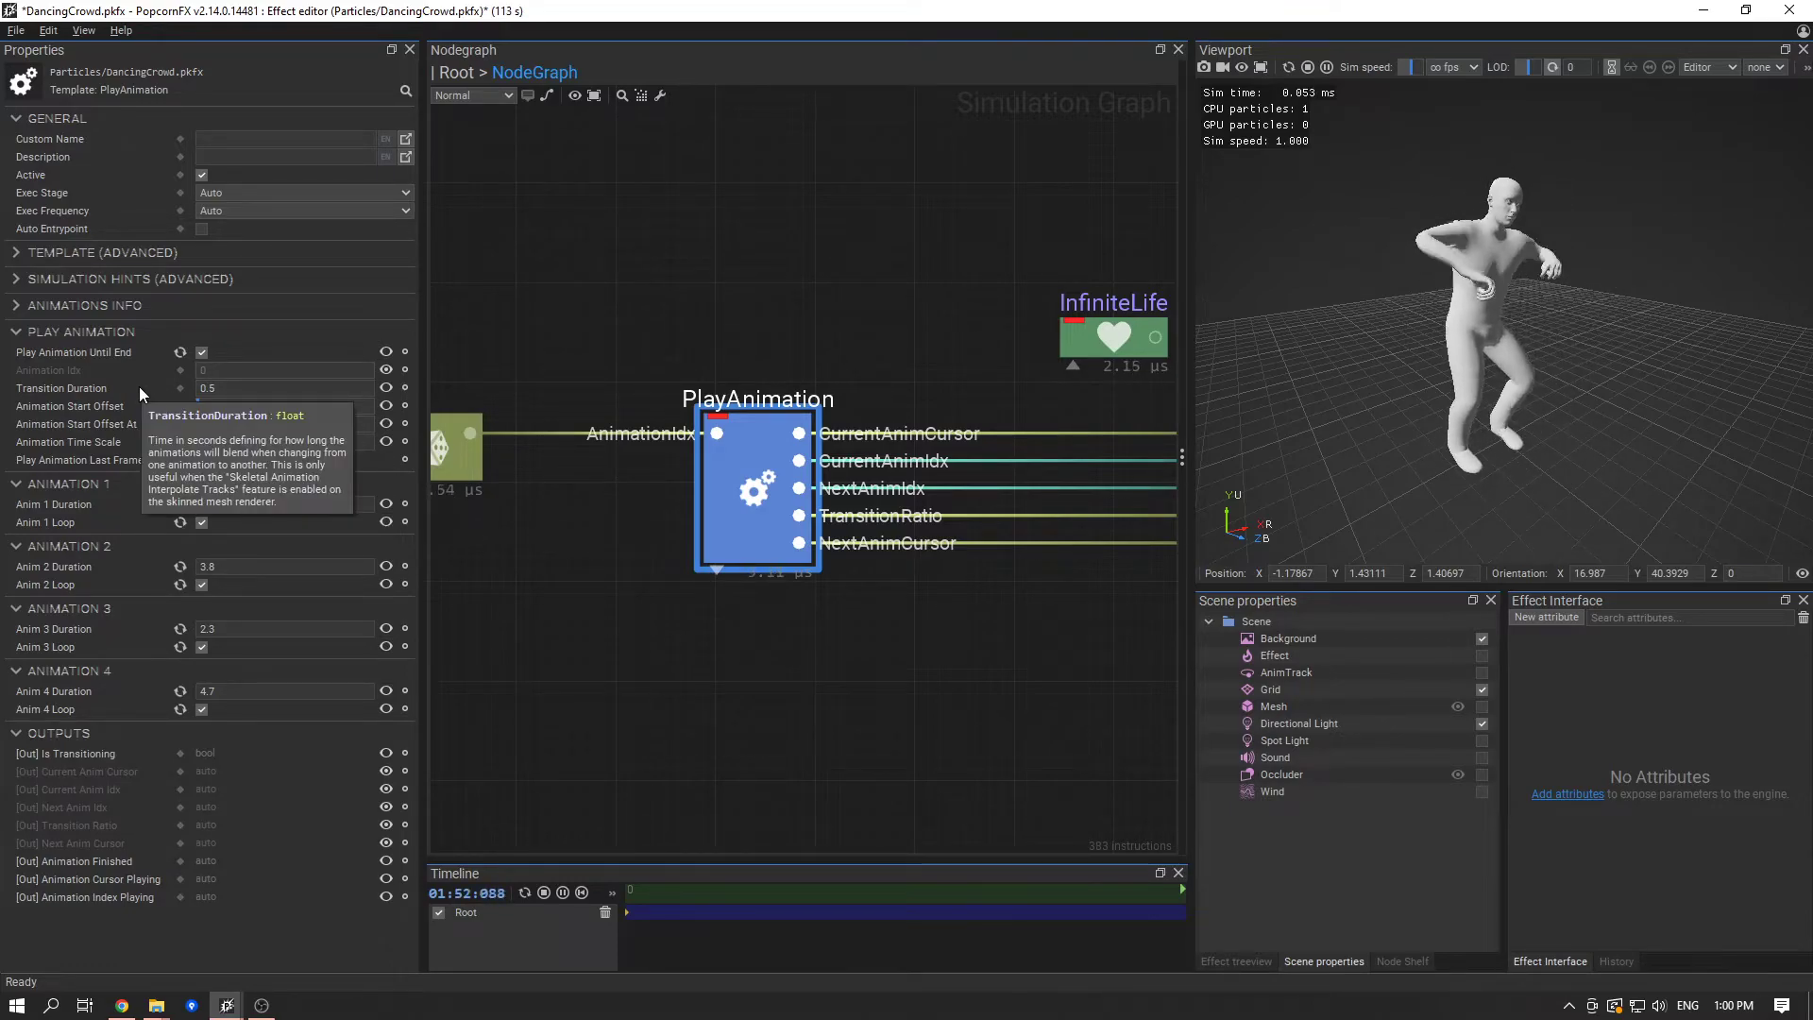
pyautogui.click(608, 560)
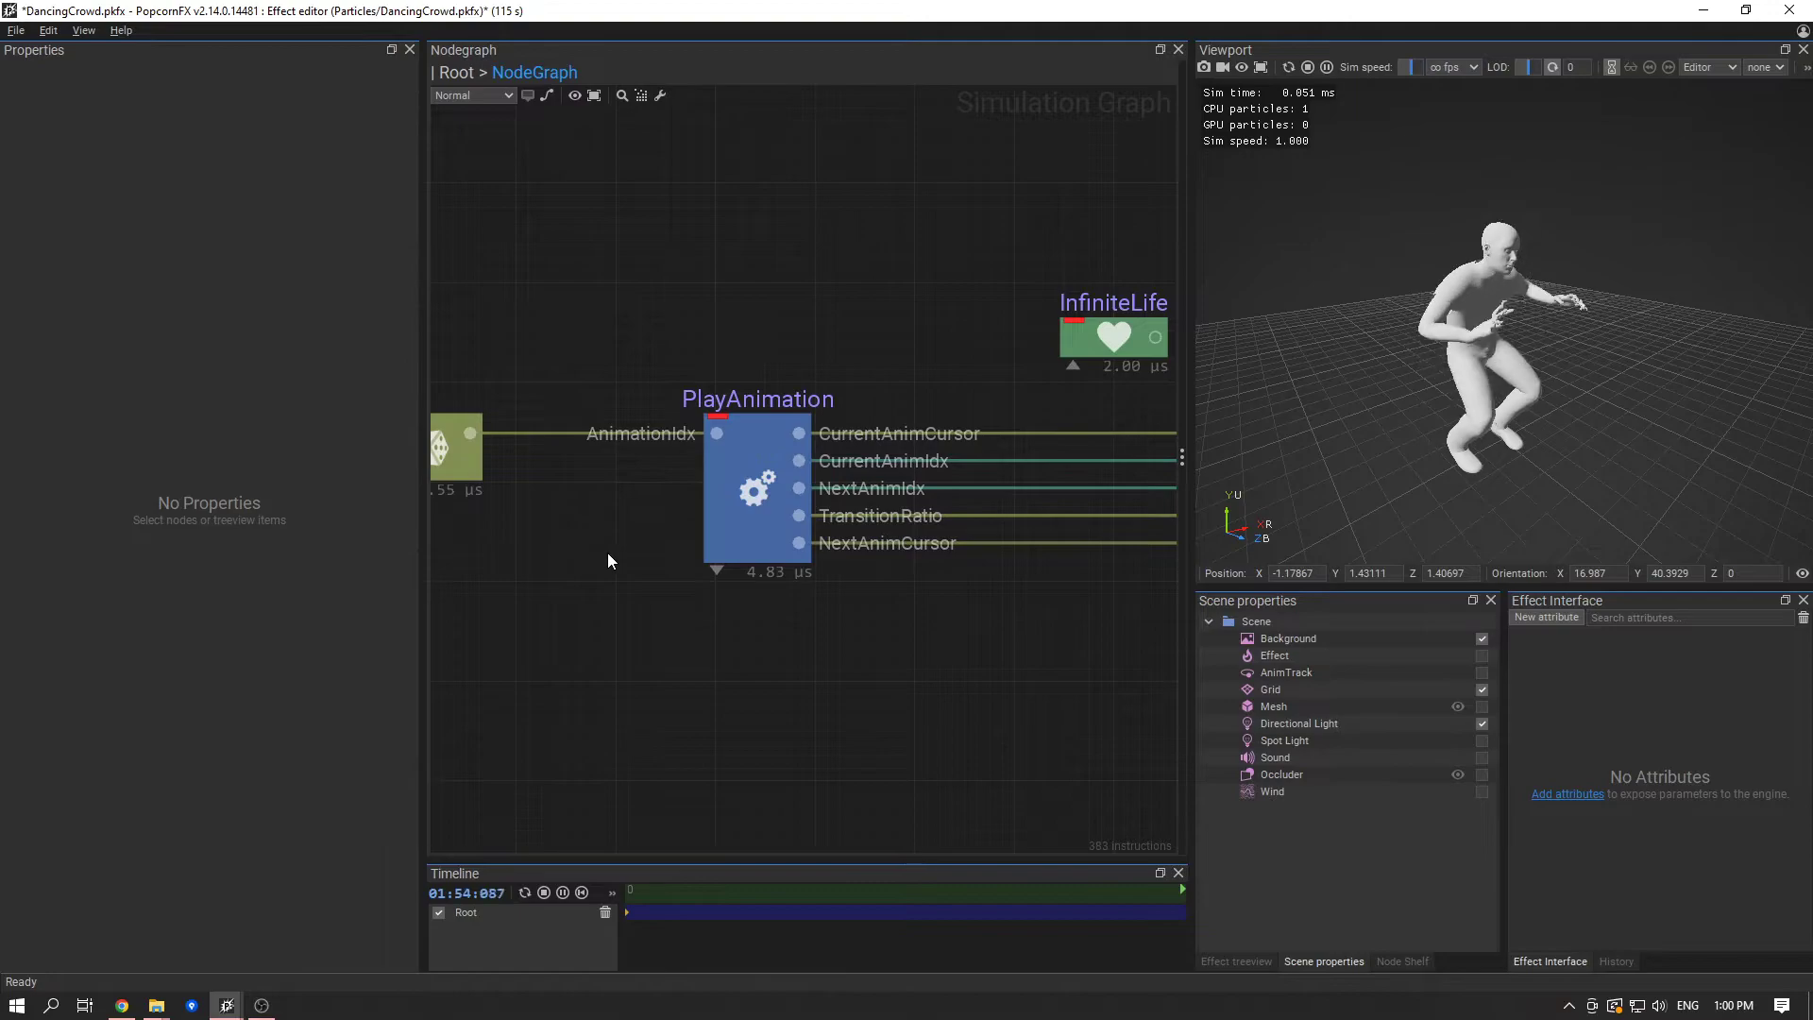
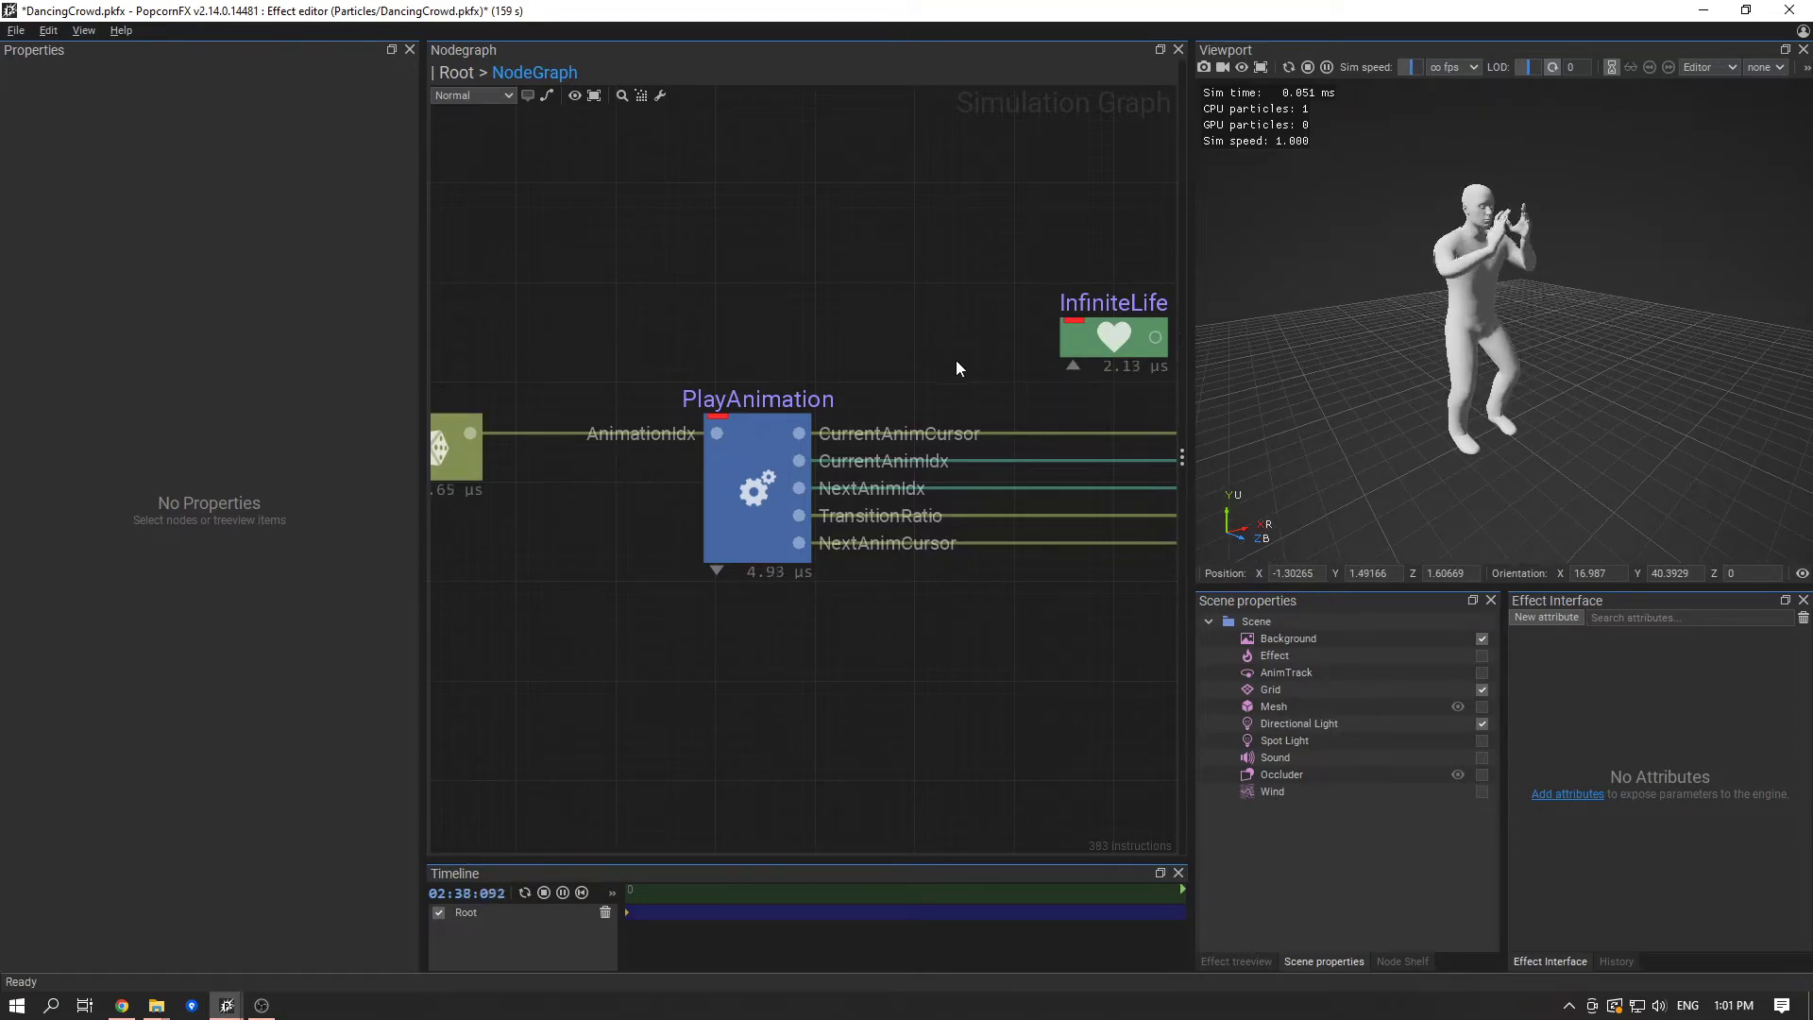
# - Save the DancingCrowd effect and look over the finished PlayAnimation to mesh renderer connections
pyautogui.hotkey('ctrl', 's')
pyautogui.moveTo(943, 360); pyautogui.dragTo(882, 372, button='middle')
pyautogui.scroll(-2, 823, 359)
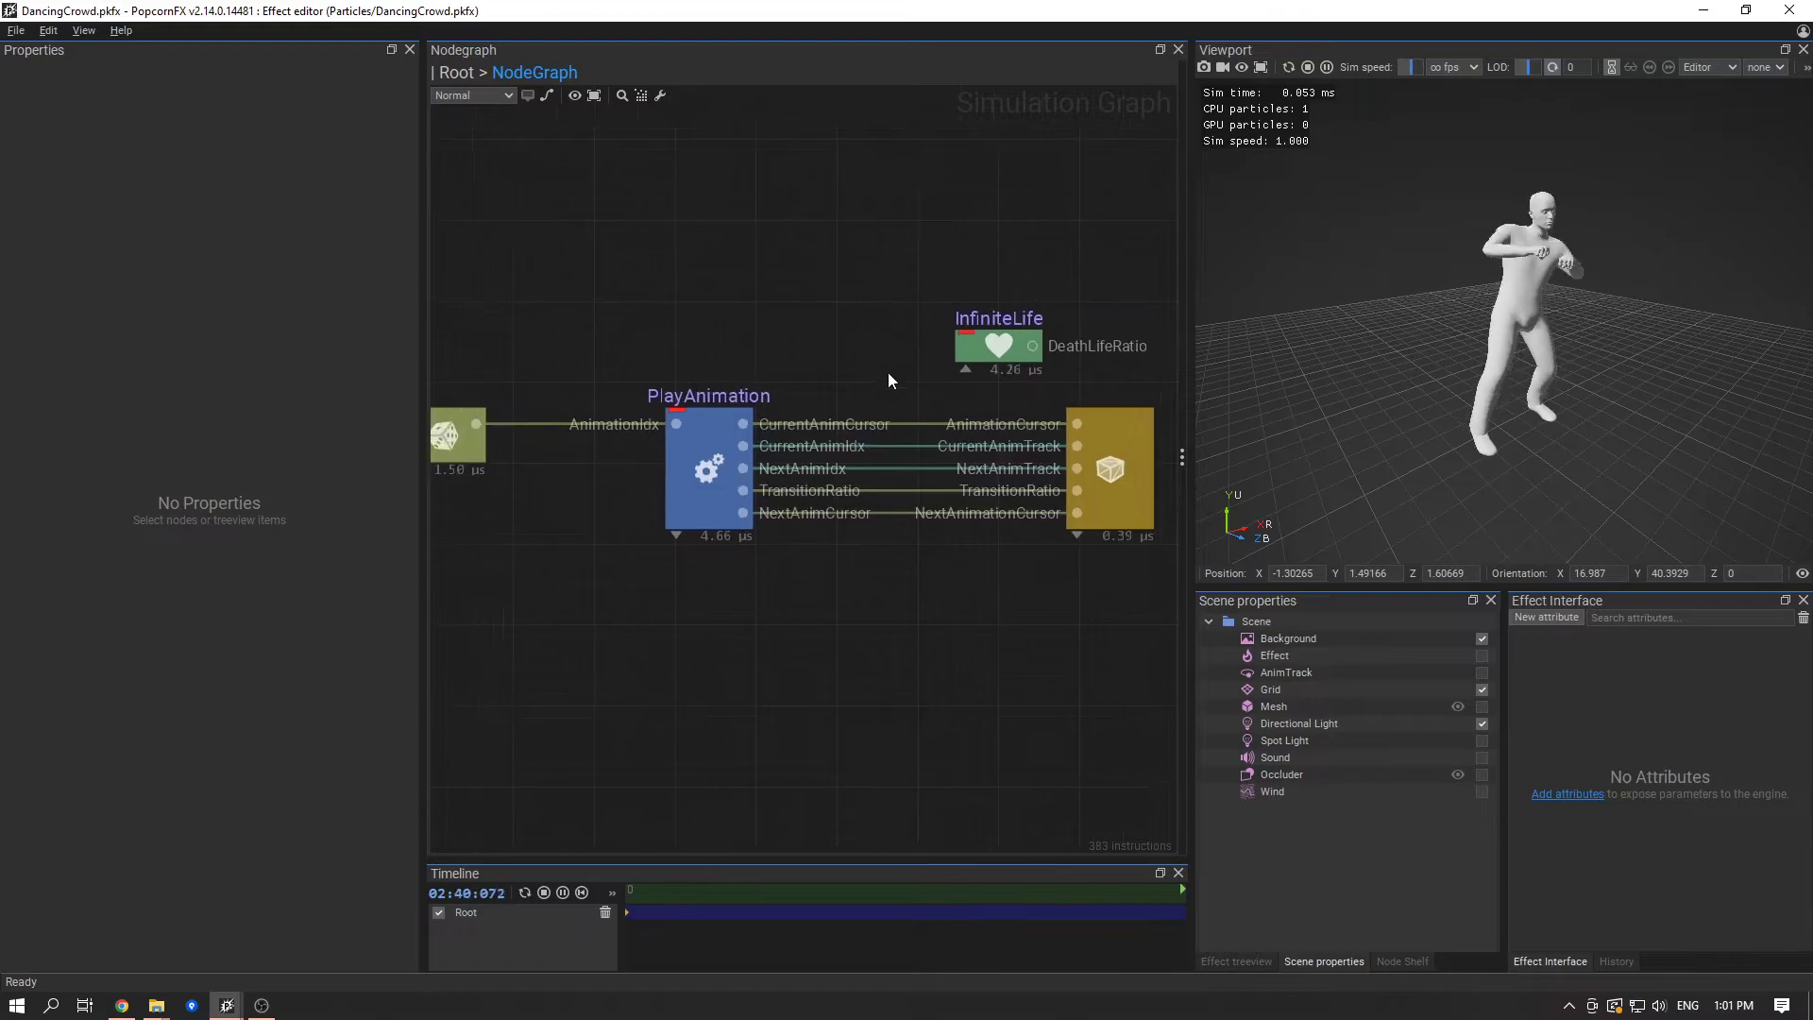
pyautogui.scroll(-2, 919, 400)
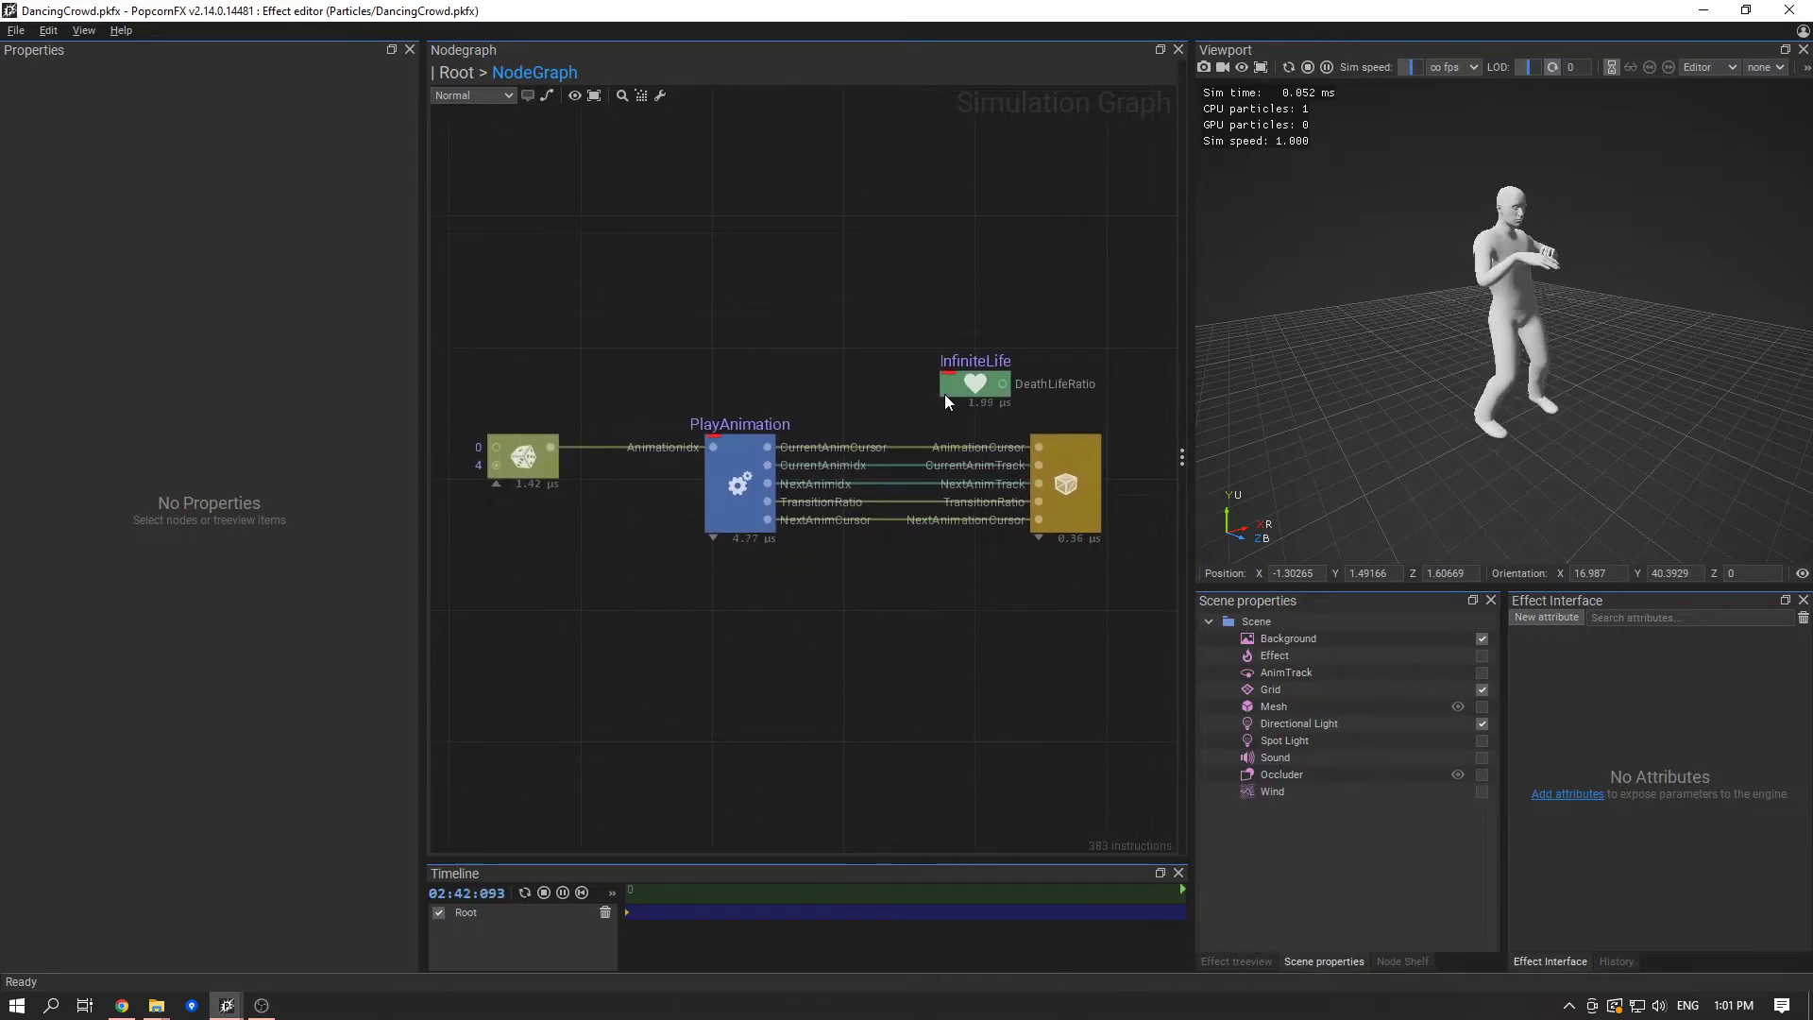
pyautogui.click(1063, 479)
pyautogui.click(486, 173)
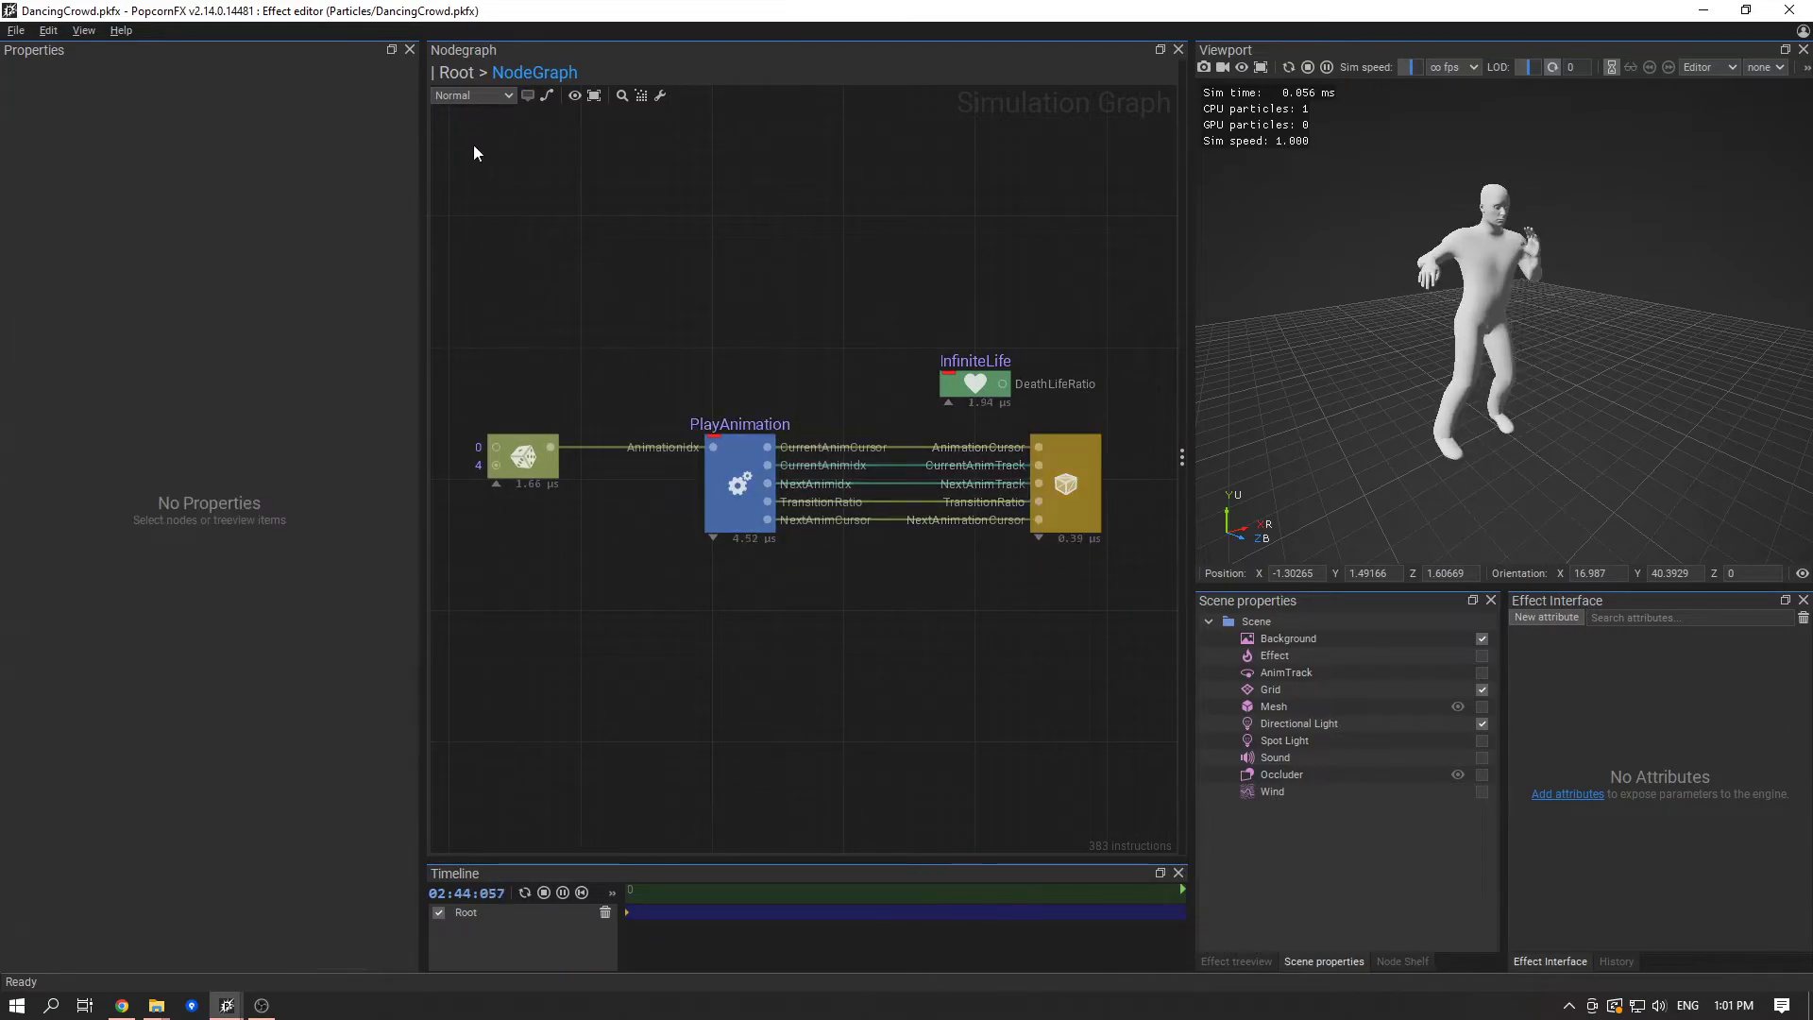
# - In the root event graph, space out the Root node and insert a SpawnOnGrid node on its link to the layer
pyautogui.click(456, 74)
pyautogui.moveTo(709, 470); pyautogui.dragTo(610, 467)
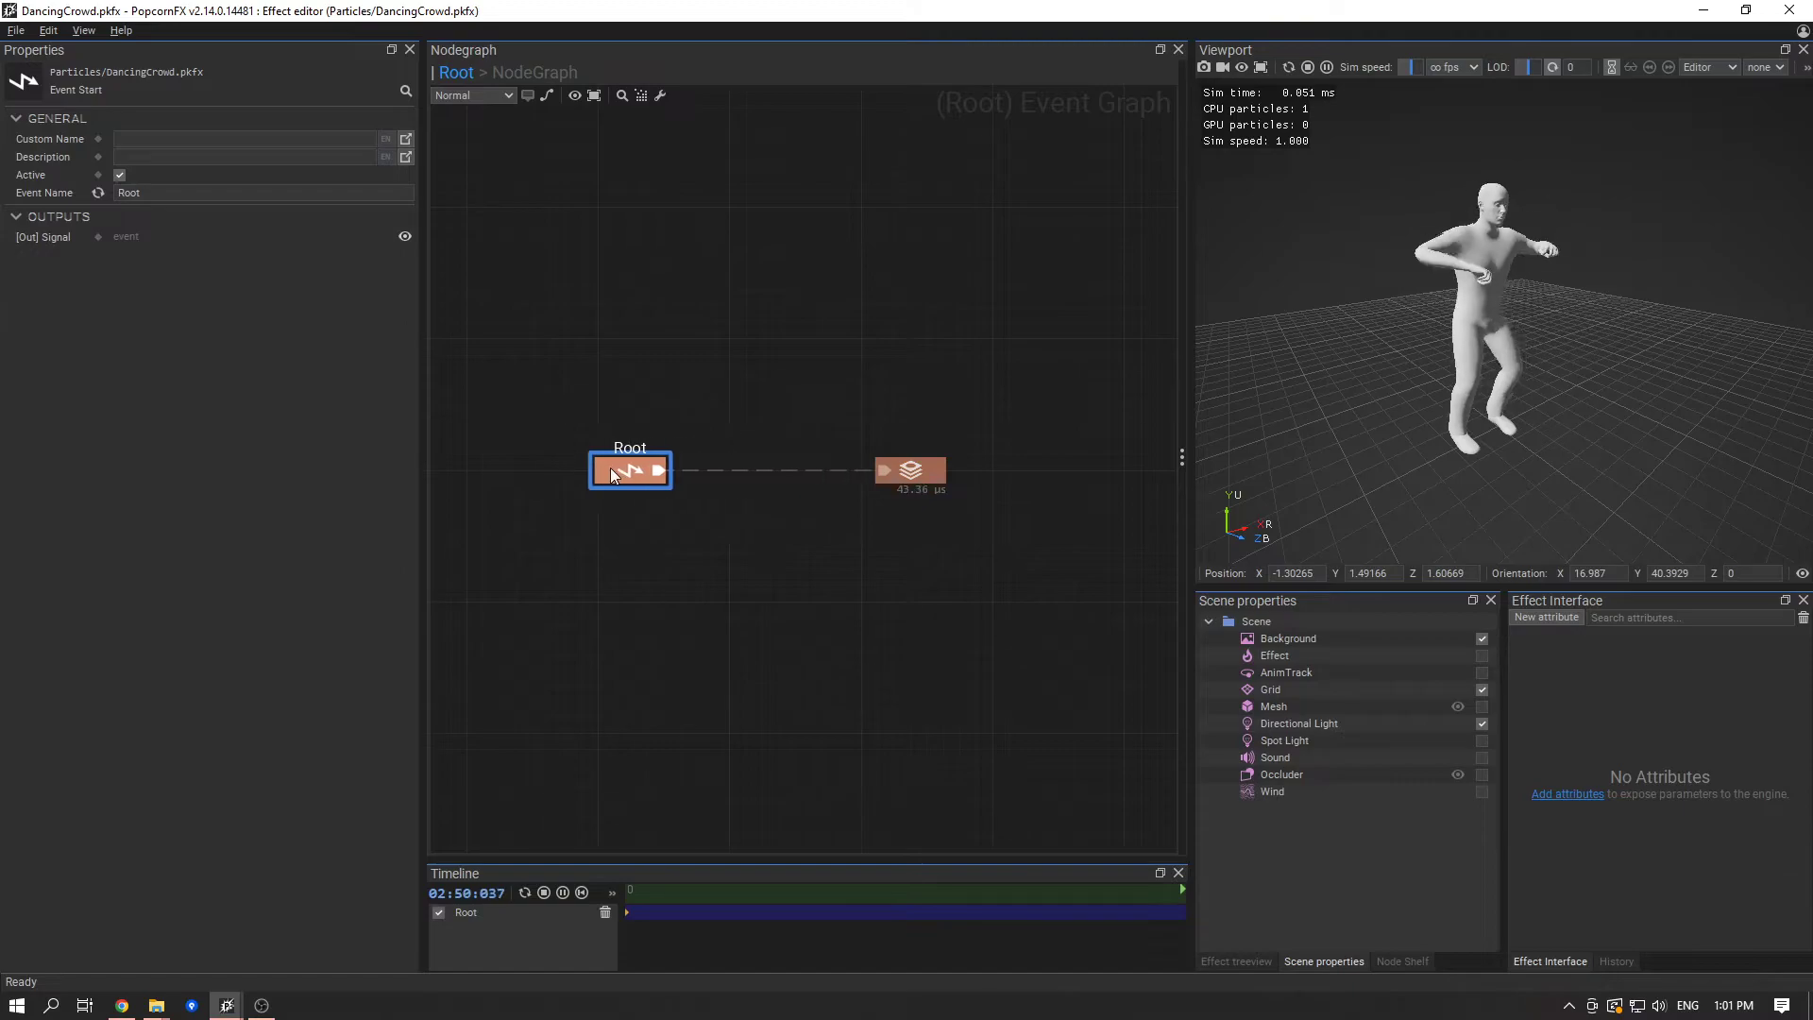
pyautogui.click(733, 519)
pyautogui.rightClick(720, 474)
pyautogui.click(752, 502)
pyautogui.write('grid')
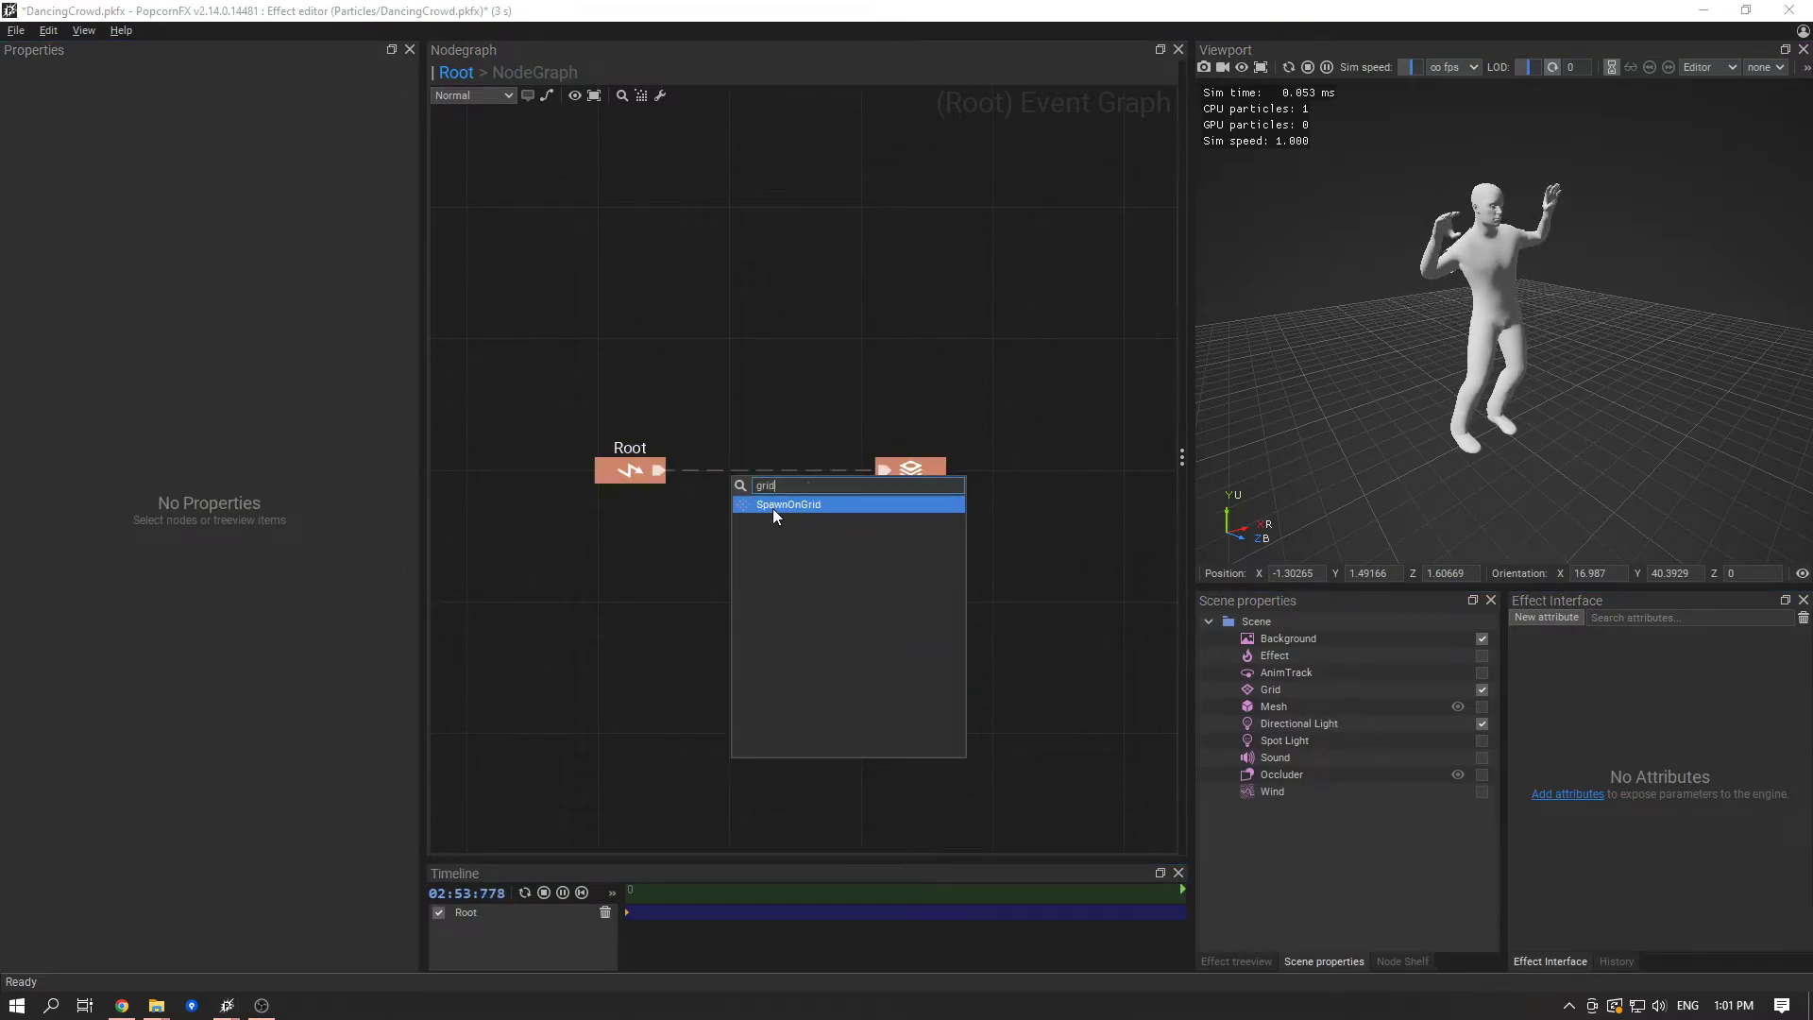
pyautogui.press('Return')
# - Align the SpawnOnGrid node in line with the Root and layer nodes and collapse its unused pins
pyautogui.moveTo(789, 508); pyautogui.dragTo(807, 578)
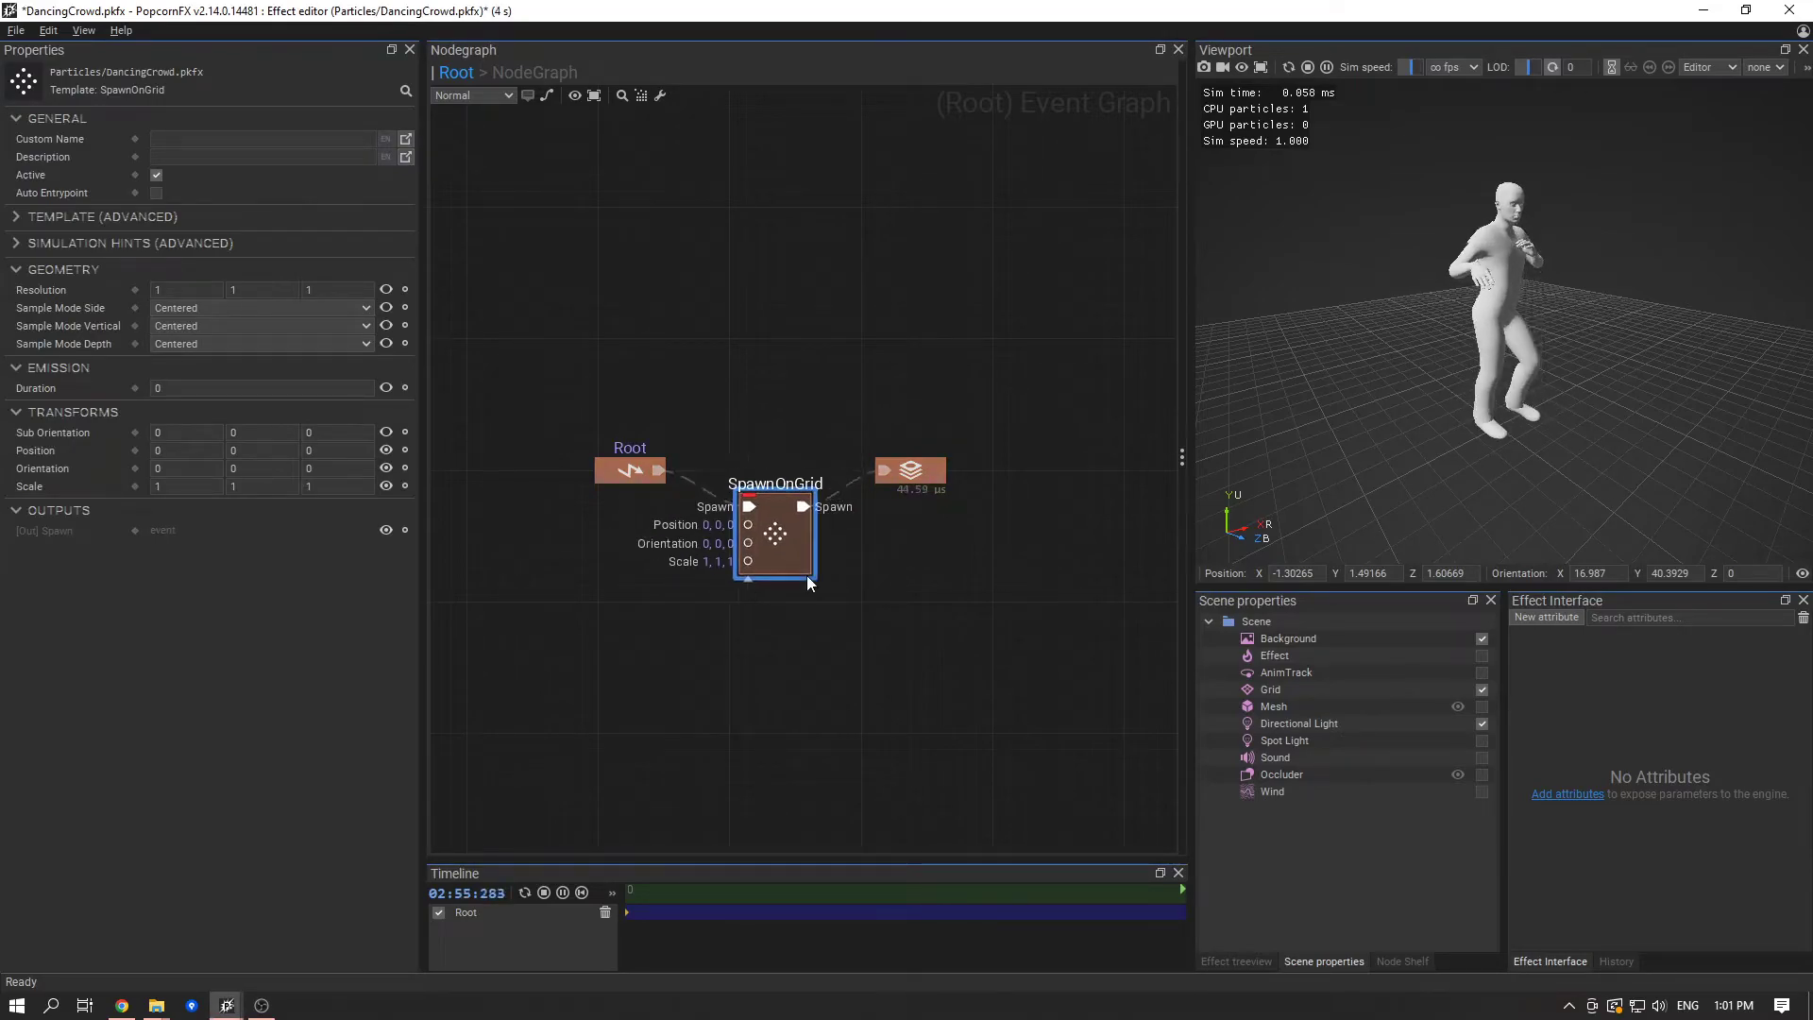
pyautogui.moveTo(806, 507); pyautogui.dragTo(801, 516)
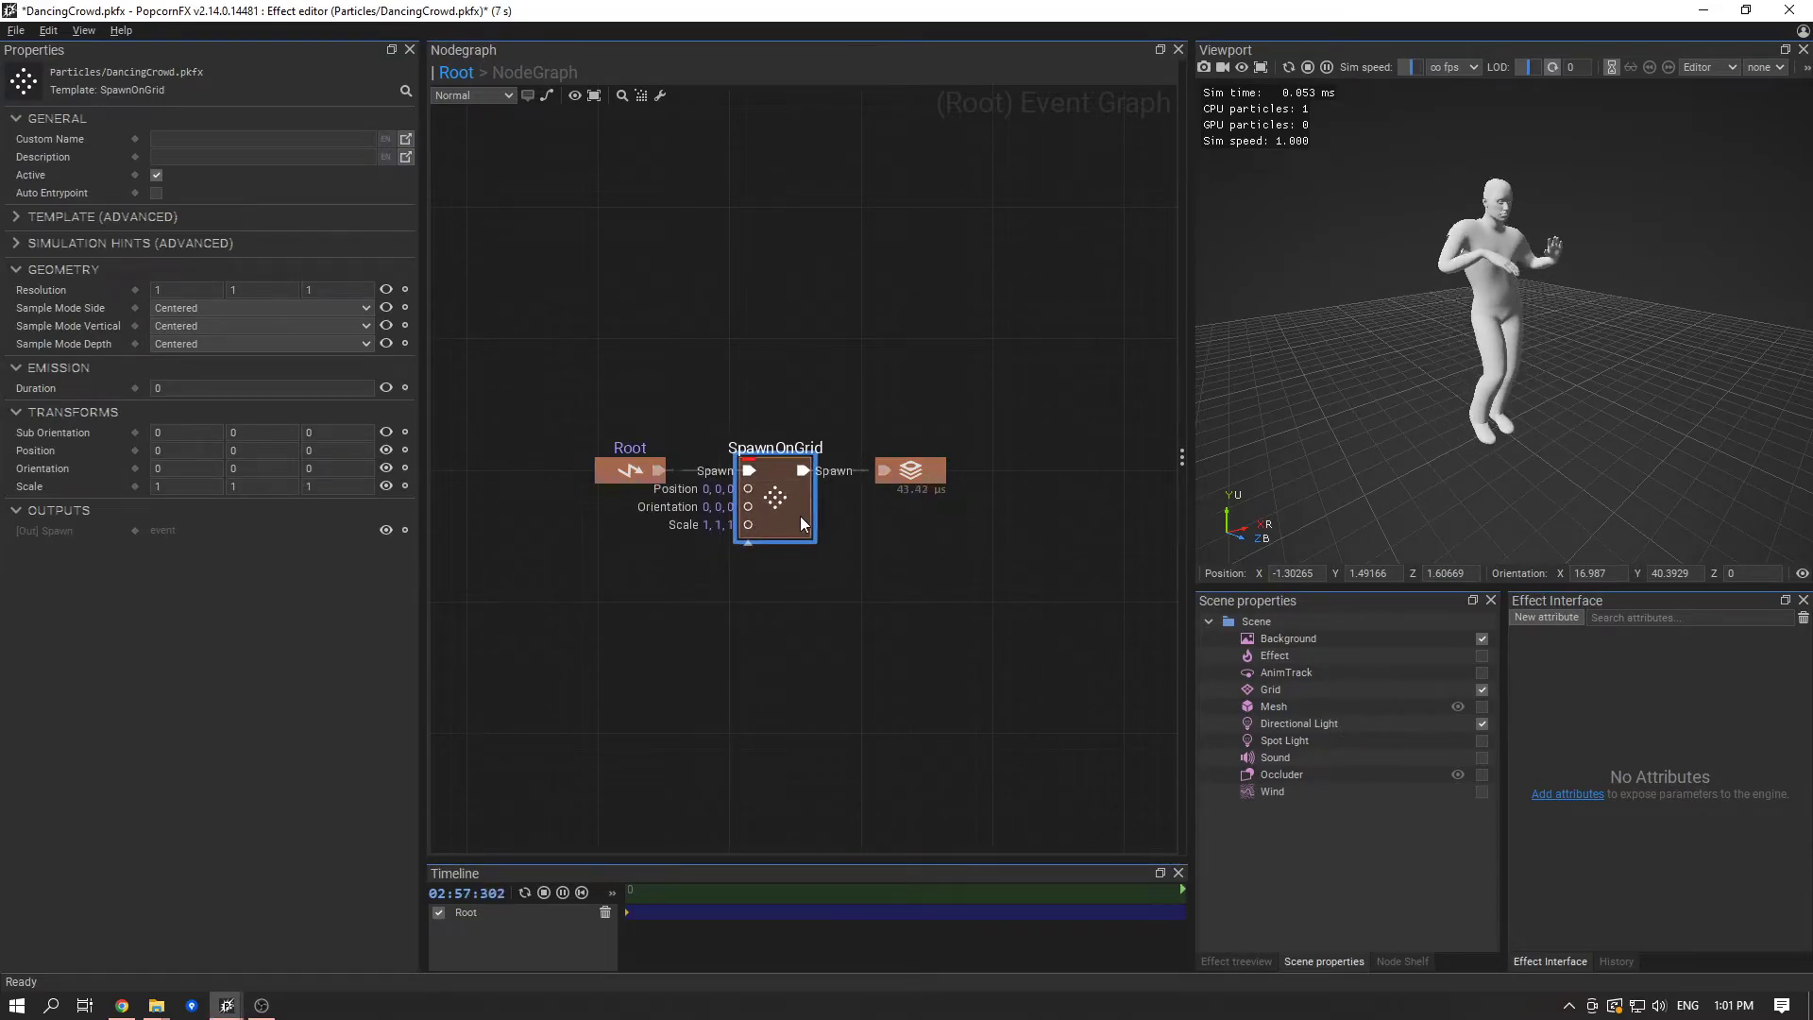
pyautogui.click(750, 543)
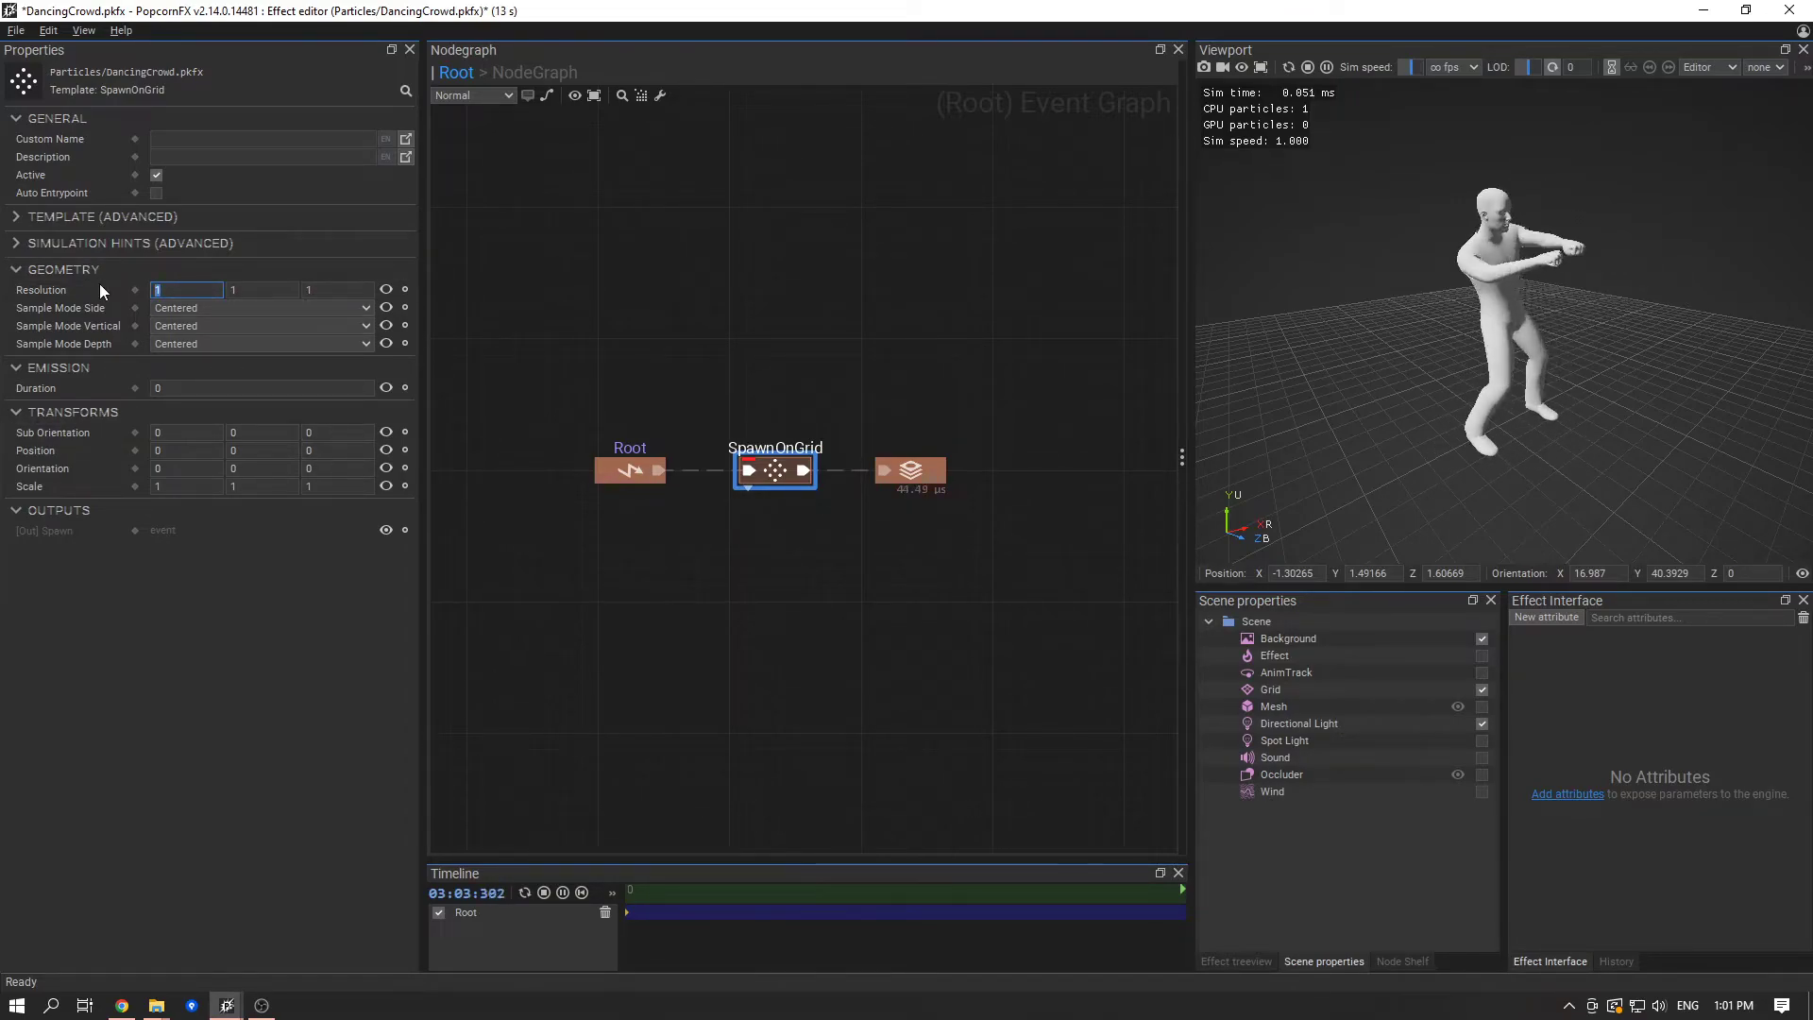
# - Set the SpawnOnGrid node's Resolution to 10, 1, 10
pyautogui.write('10')
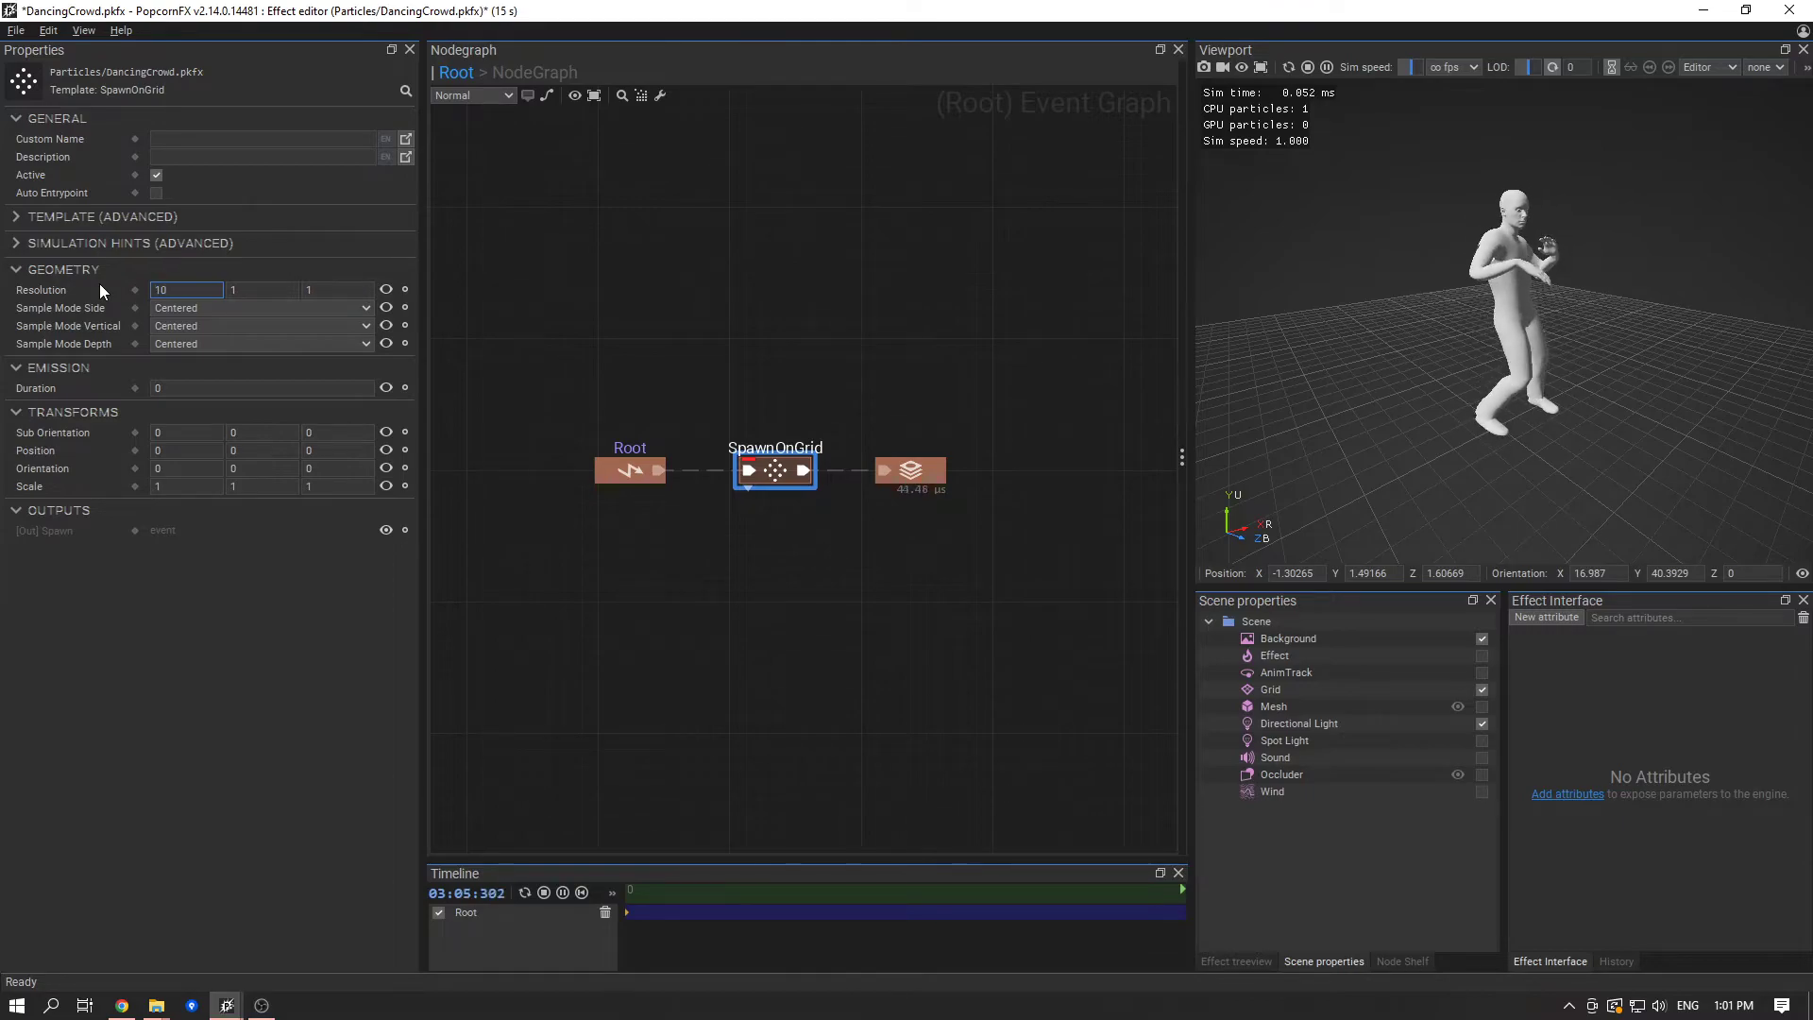
pyautogui.press('Tab')
pyautogui.press('Tab')
pyautogui.write('10')
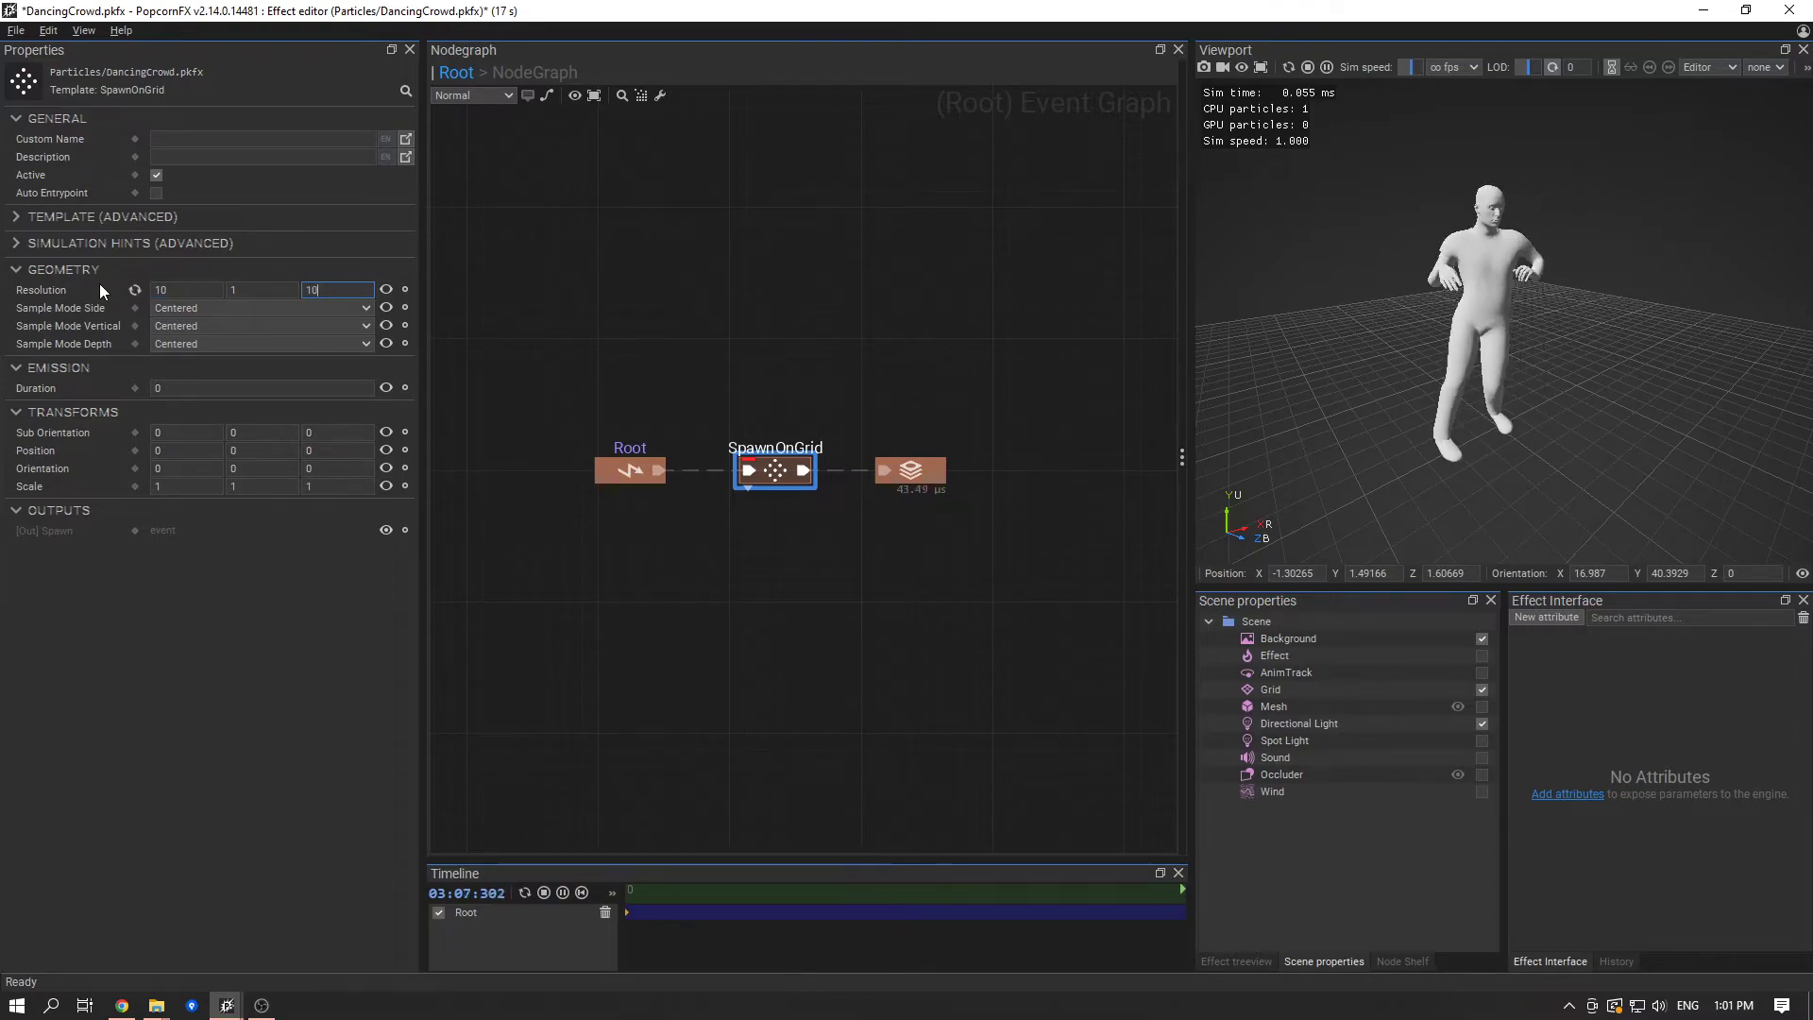
# - Set the SpawnOnGrid node's Scale to 30, 1, 30 and save the effect
pyautogui.click(174, 471)
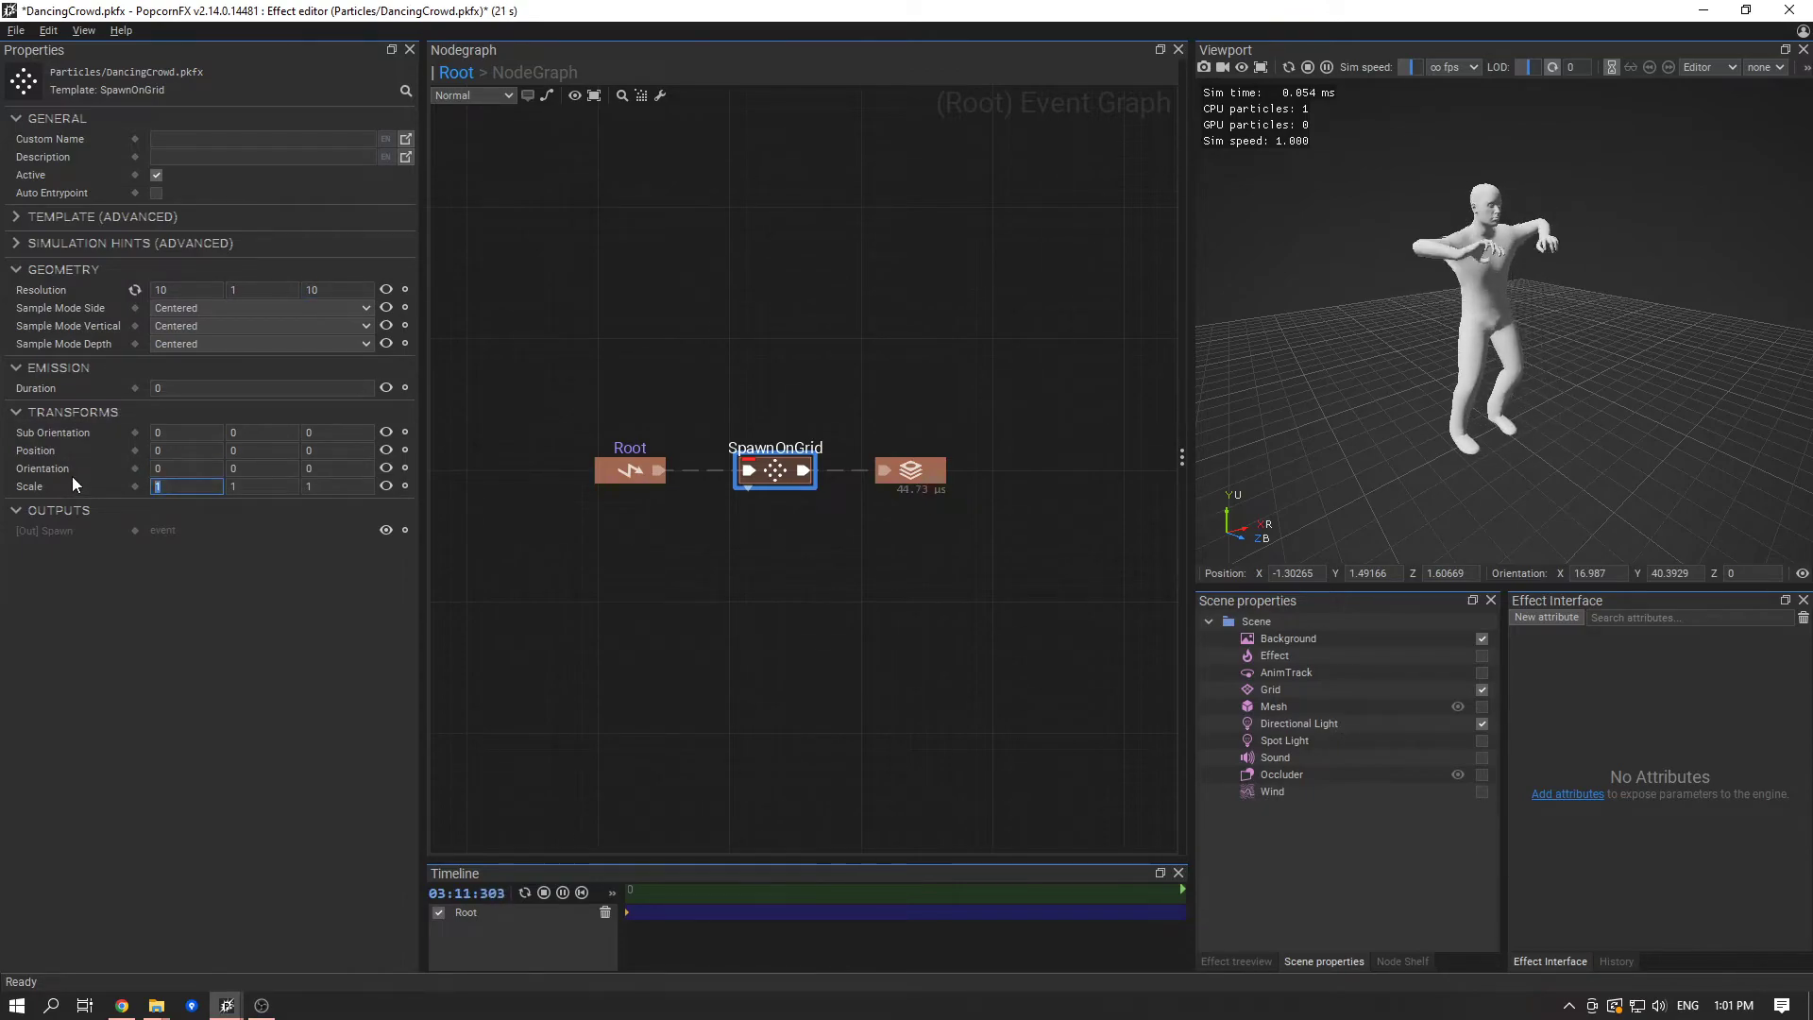
pyautogui.write('30')
pyautogui.press('Tab')
pyautogui.press('Tab')
pyautogui.write('30')
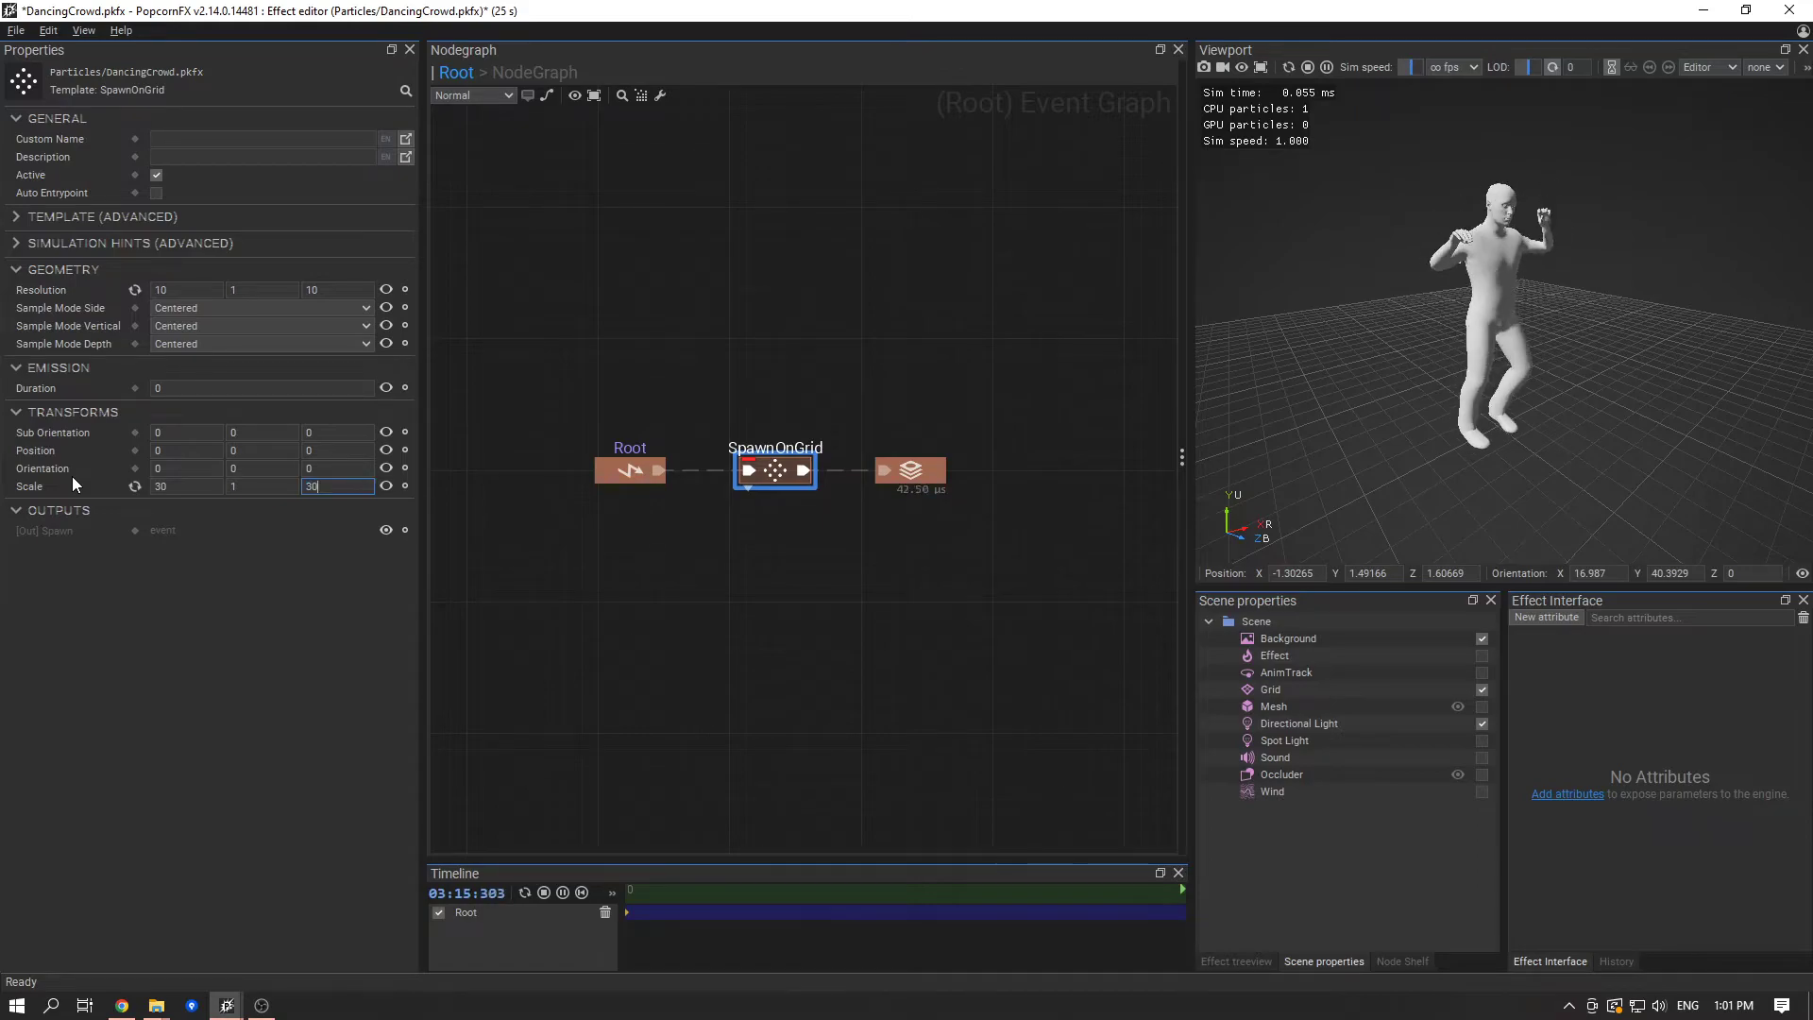
pyautogui.click(697, 507)
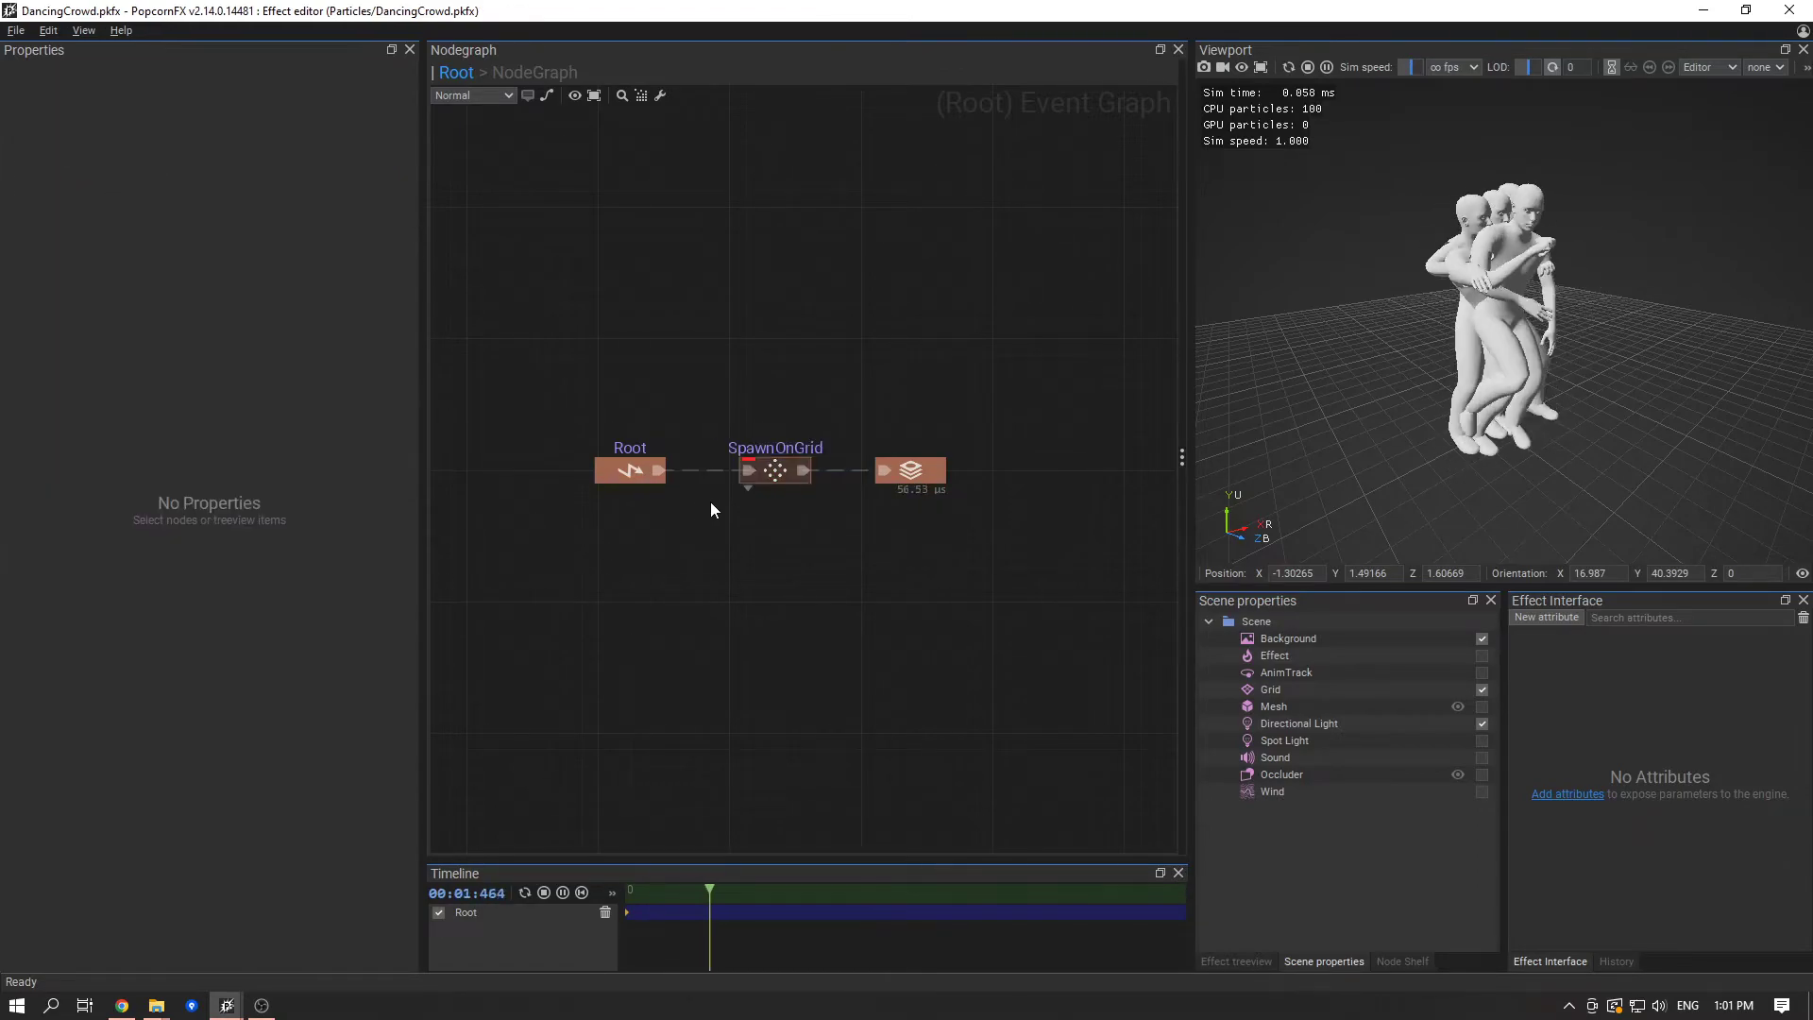
# - Re-enter 30 as the third Scale value of the SpawnOnGrid node
pyautogui.click(774, 470)
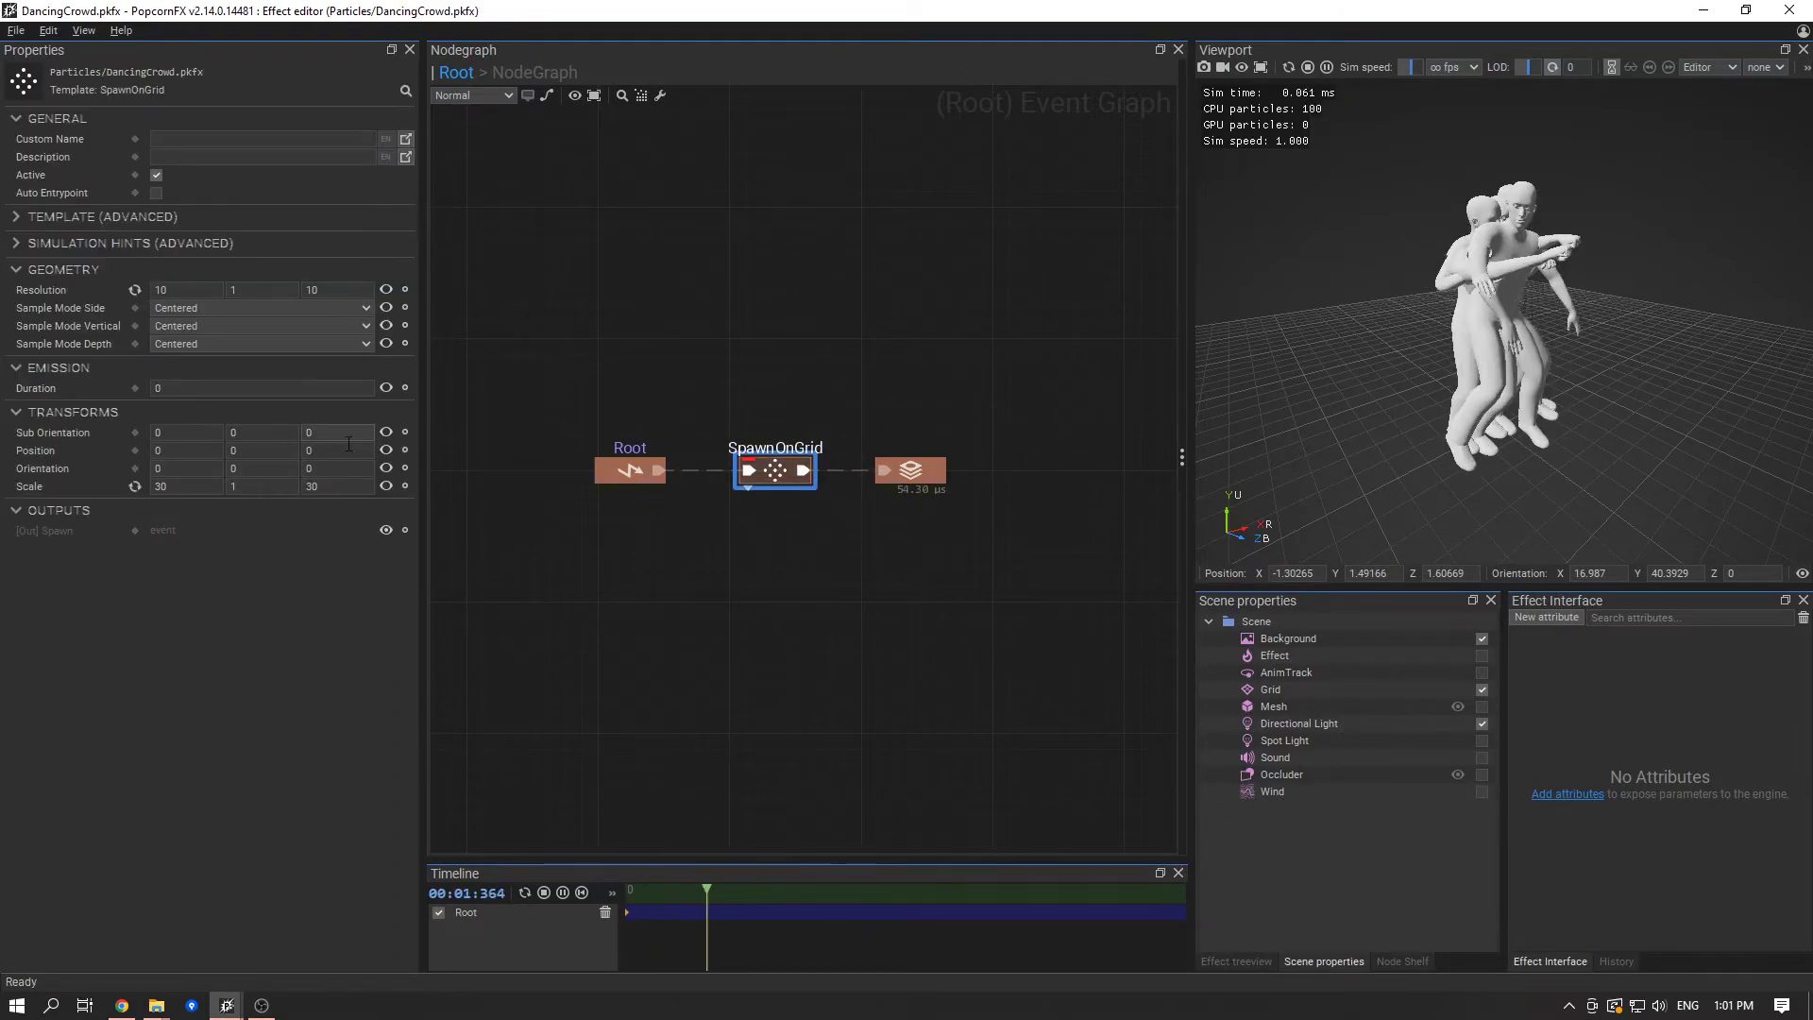
pyautogui.press('BackSpace')
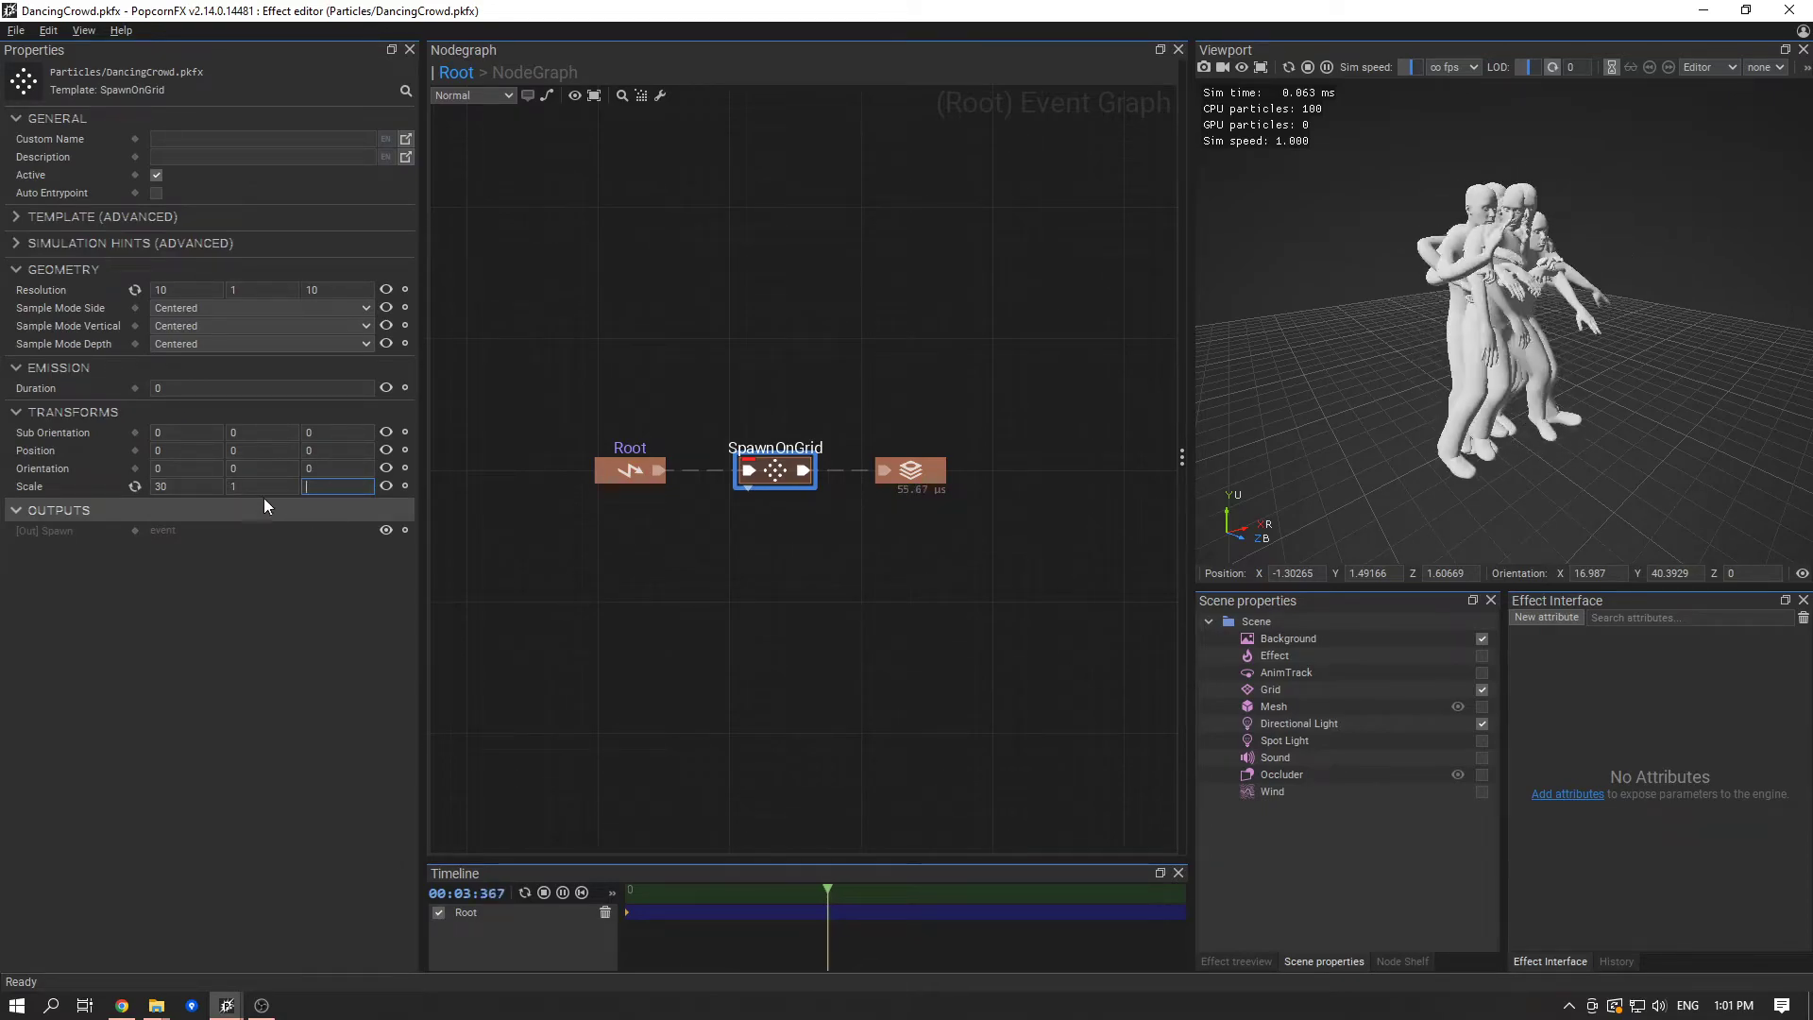
pyautogui.write('30')
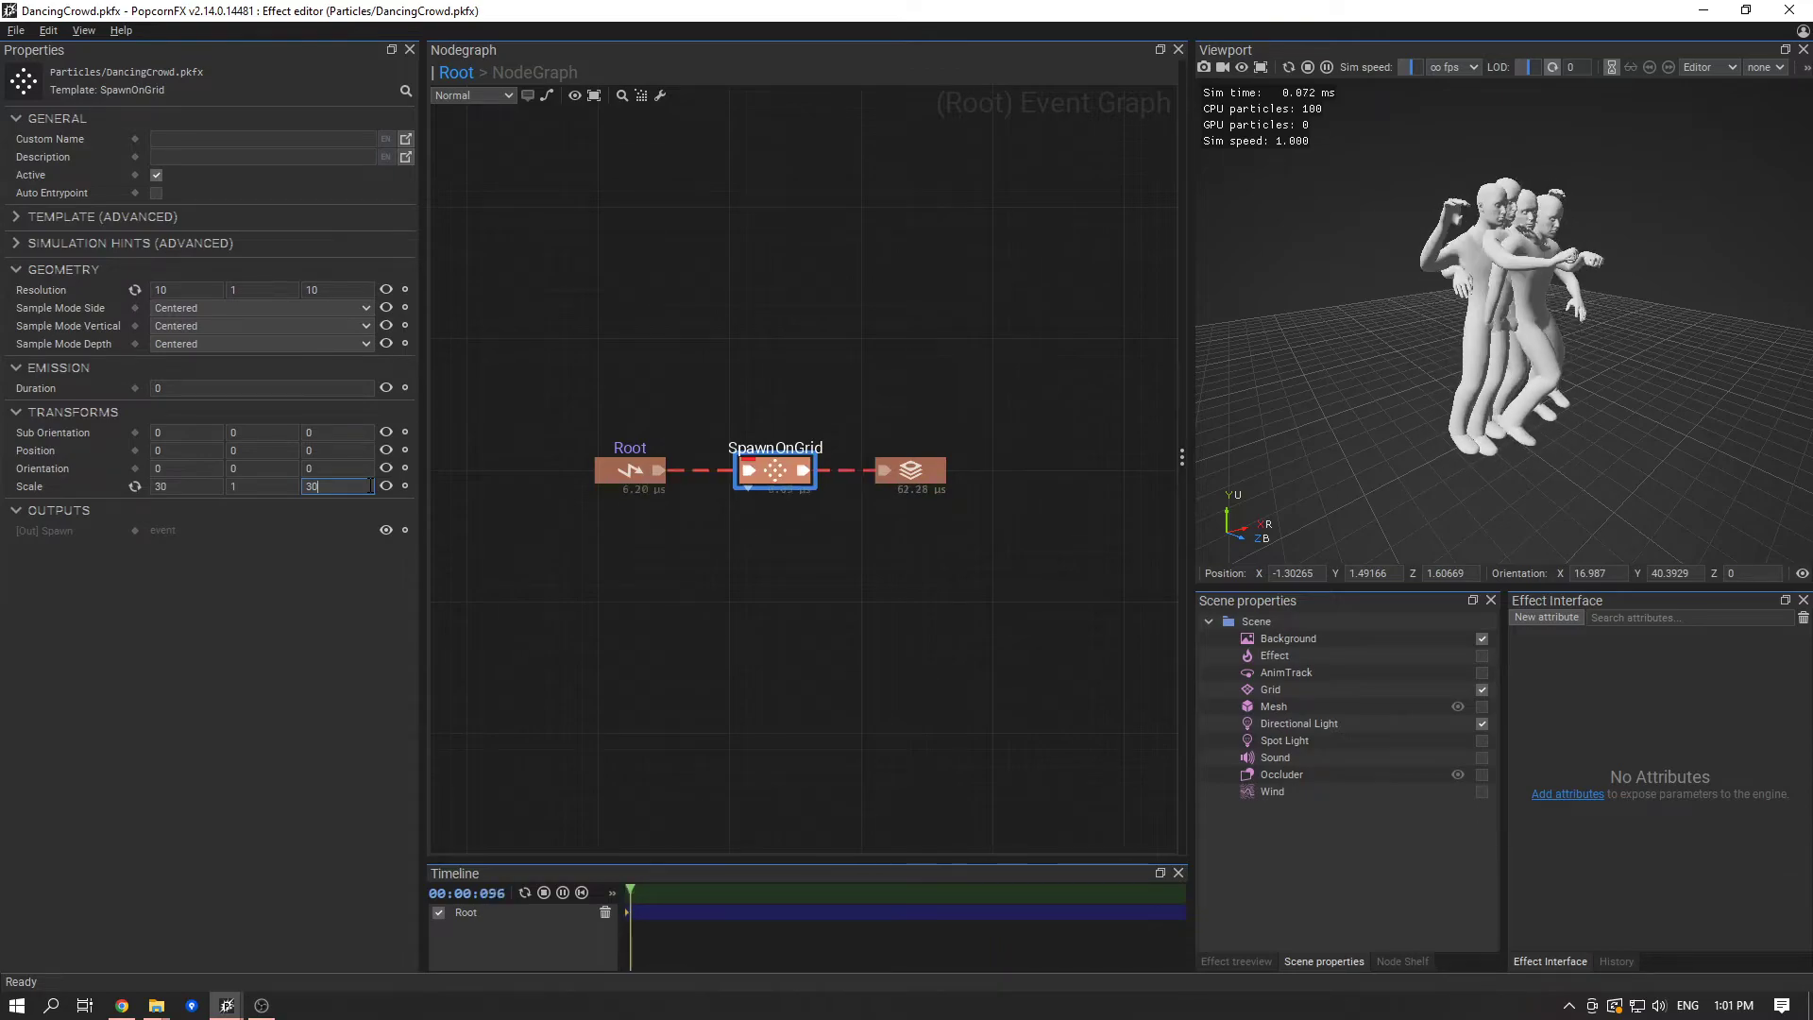
# - Set the SpawnOnGrid node's Resolution to 5, 1, 5 and save the effect
pyautogui.click(218, 289)
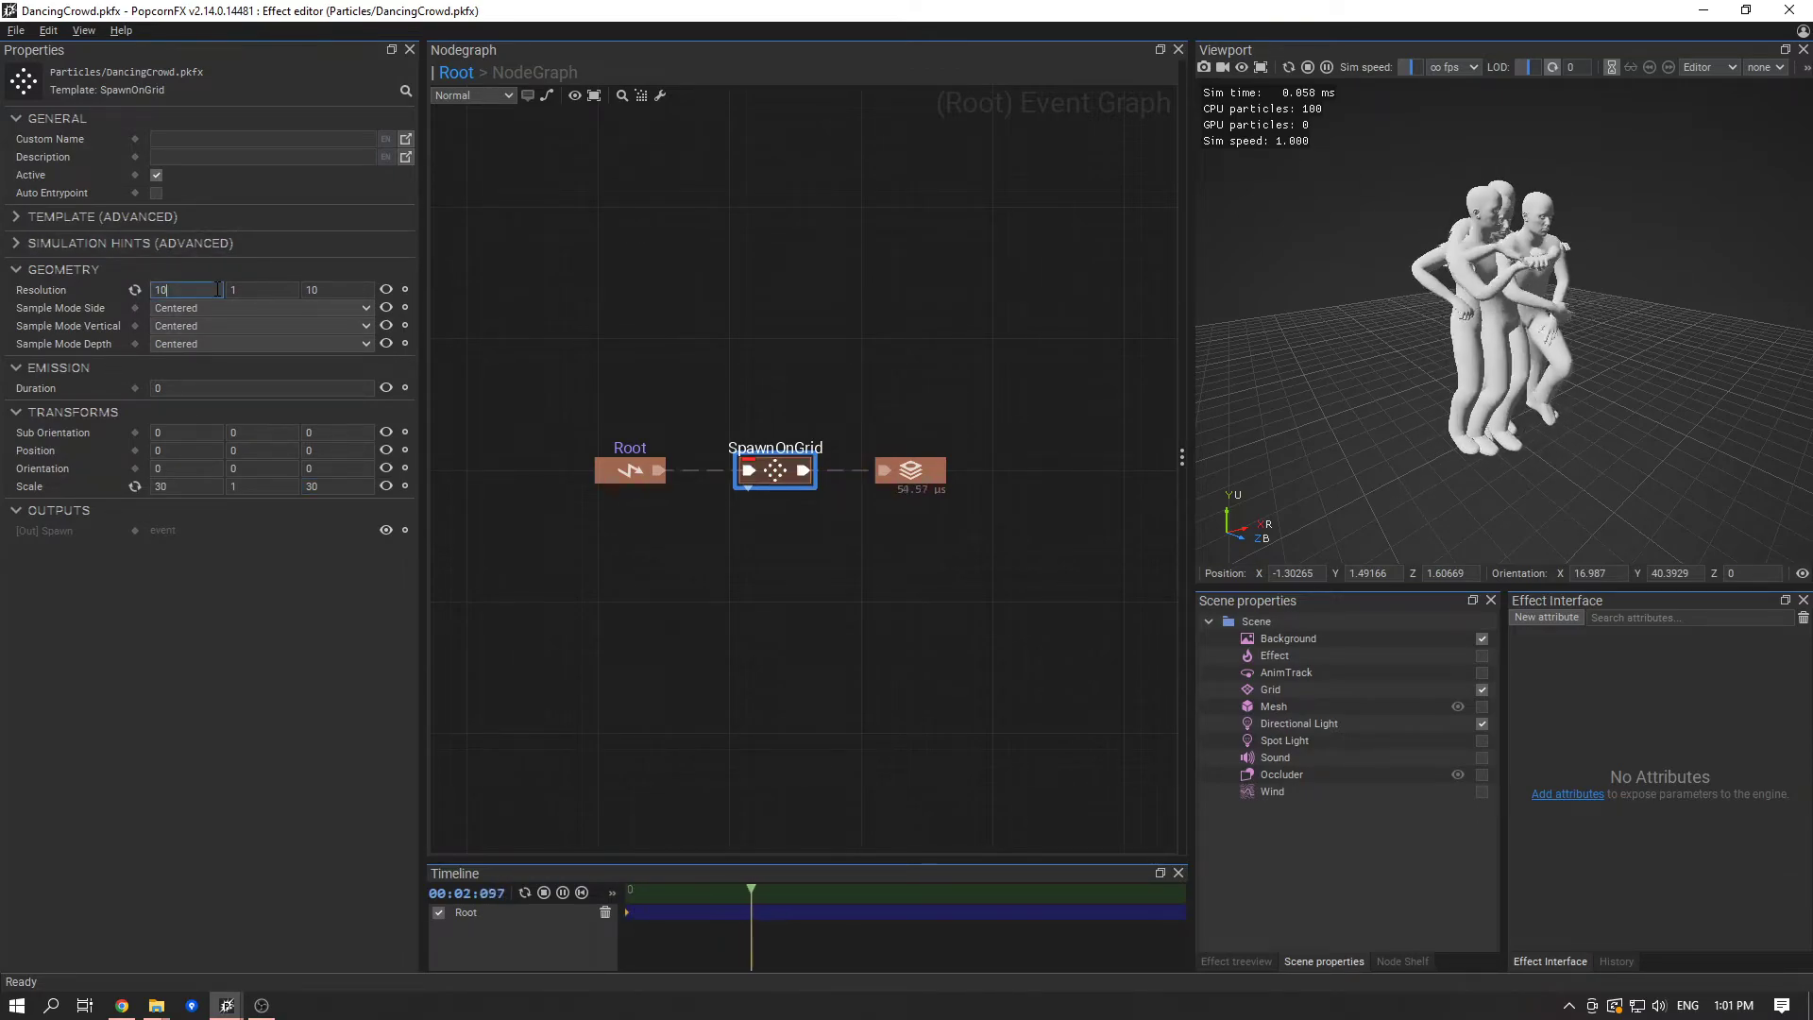
pyautogui.press('BackSpace')
pyautogui.press('BackSpace')
pyautogui.write('5')
pyautogui.press('Tab')
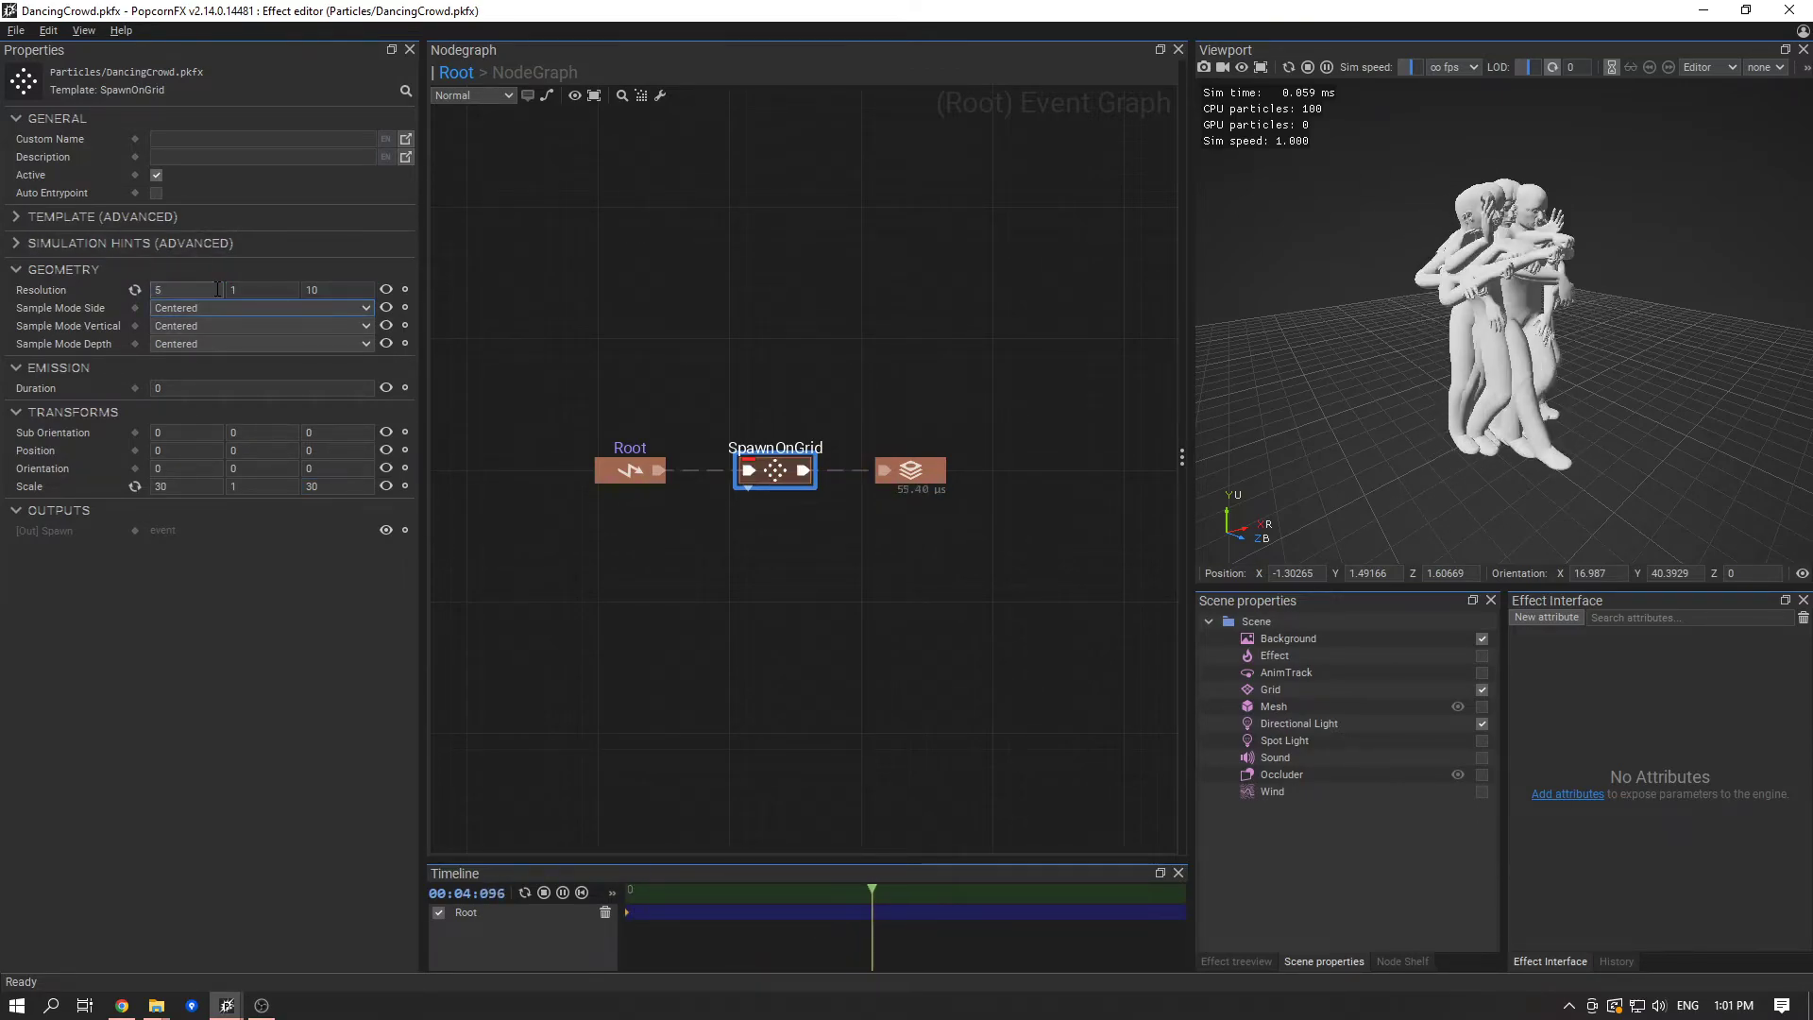
pyautogui.hotkey('shift', 'Tab')
pyautogui.write('5')
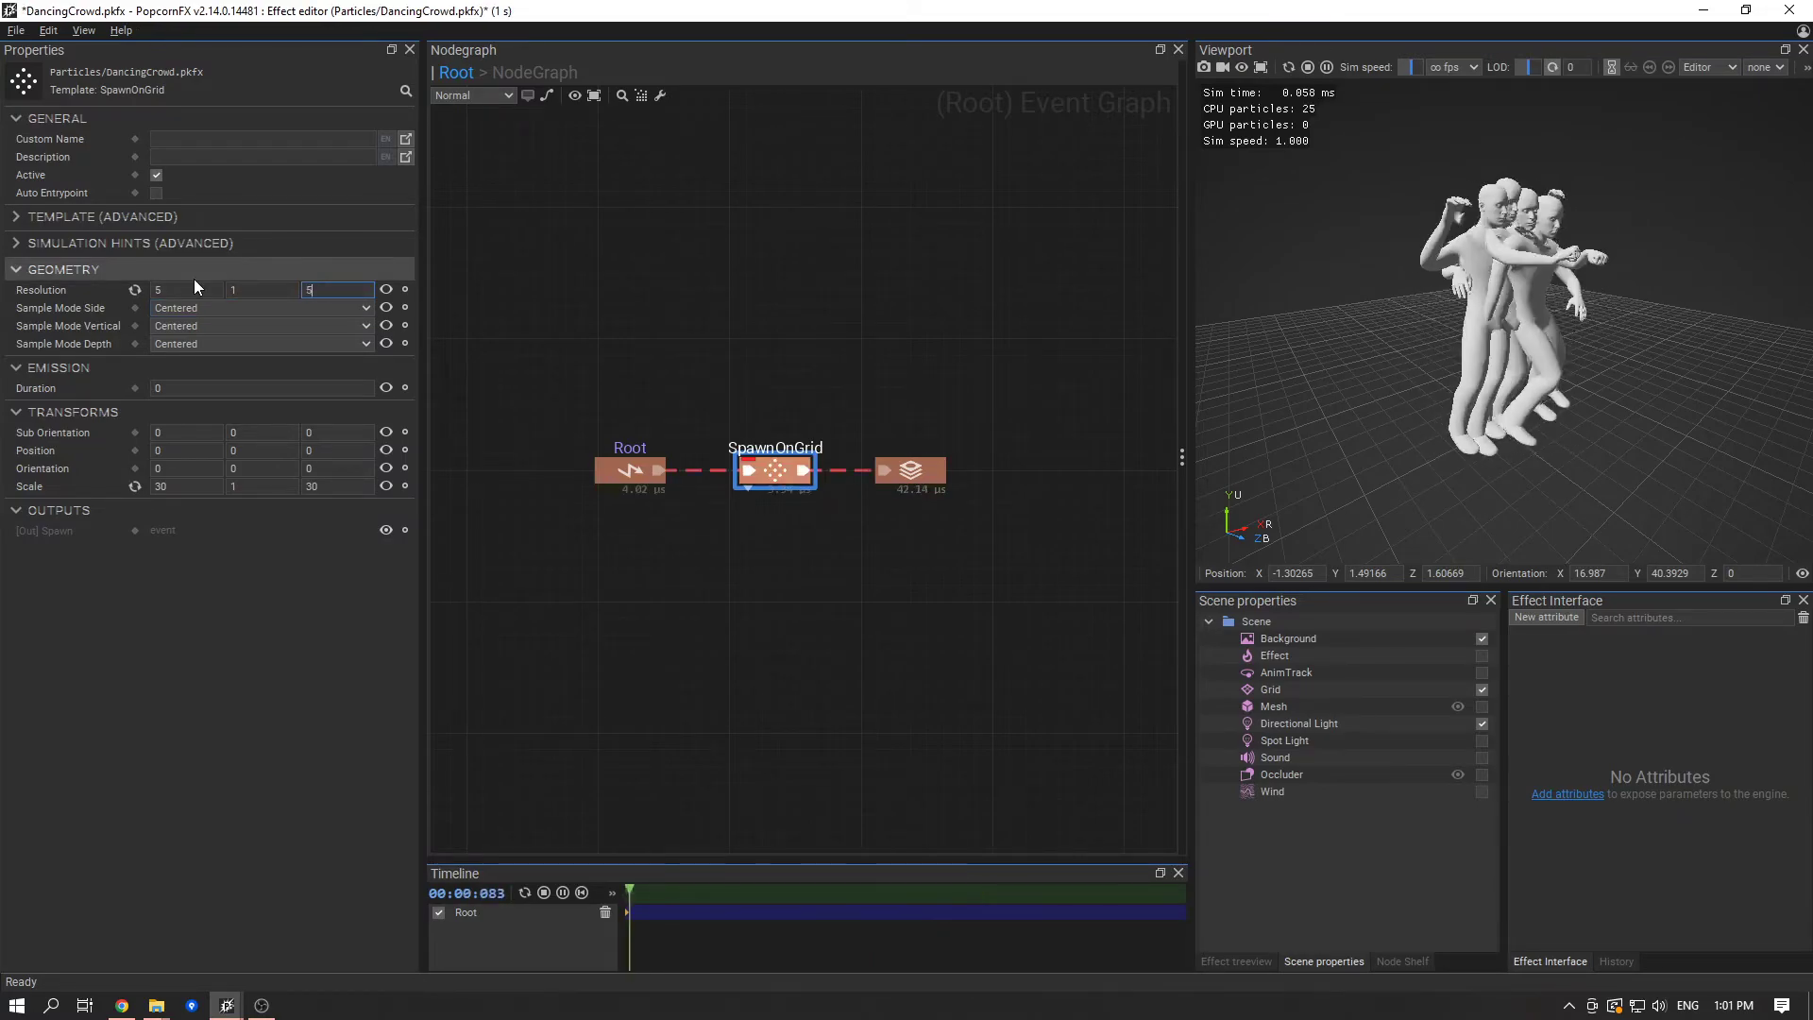
pyautogui.hotkey('ctrl', 's')
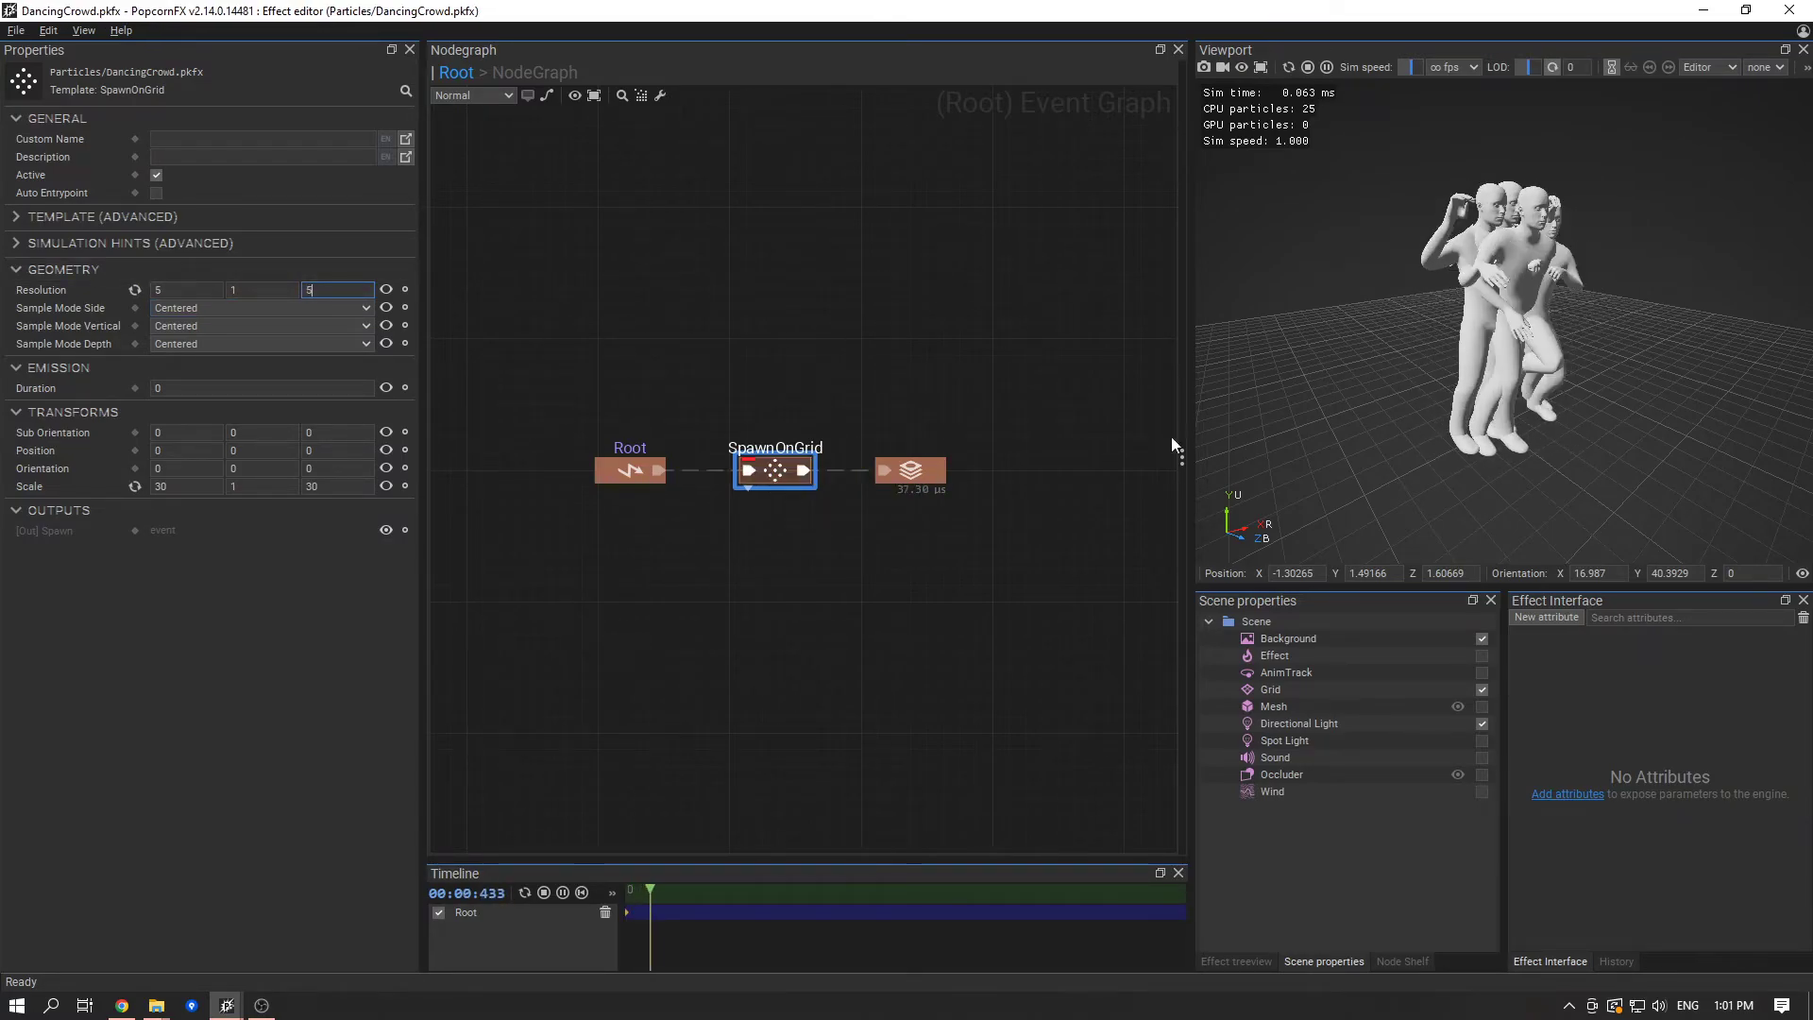
# - In the layer's graph, expand the mesh renderer's pins and feed its Position input from a new "local position to world" node
pyautogui.doubleClick(935, 478)
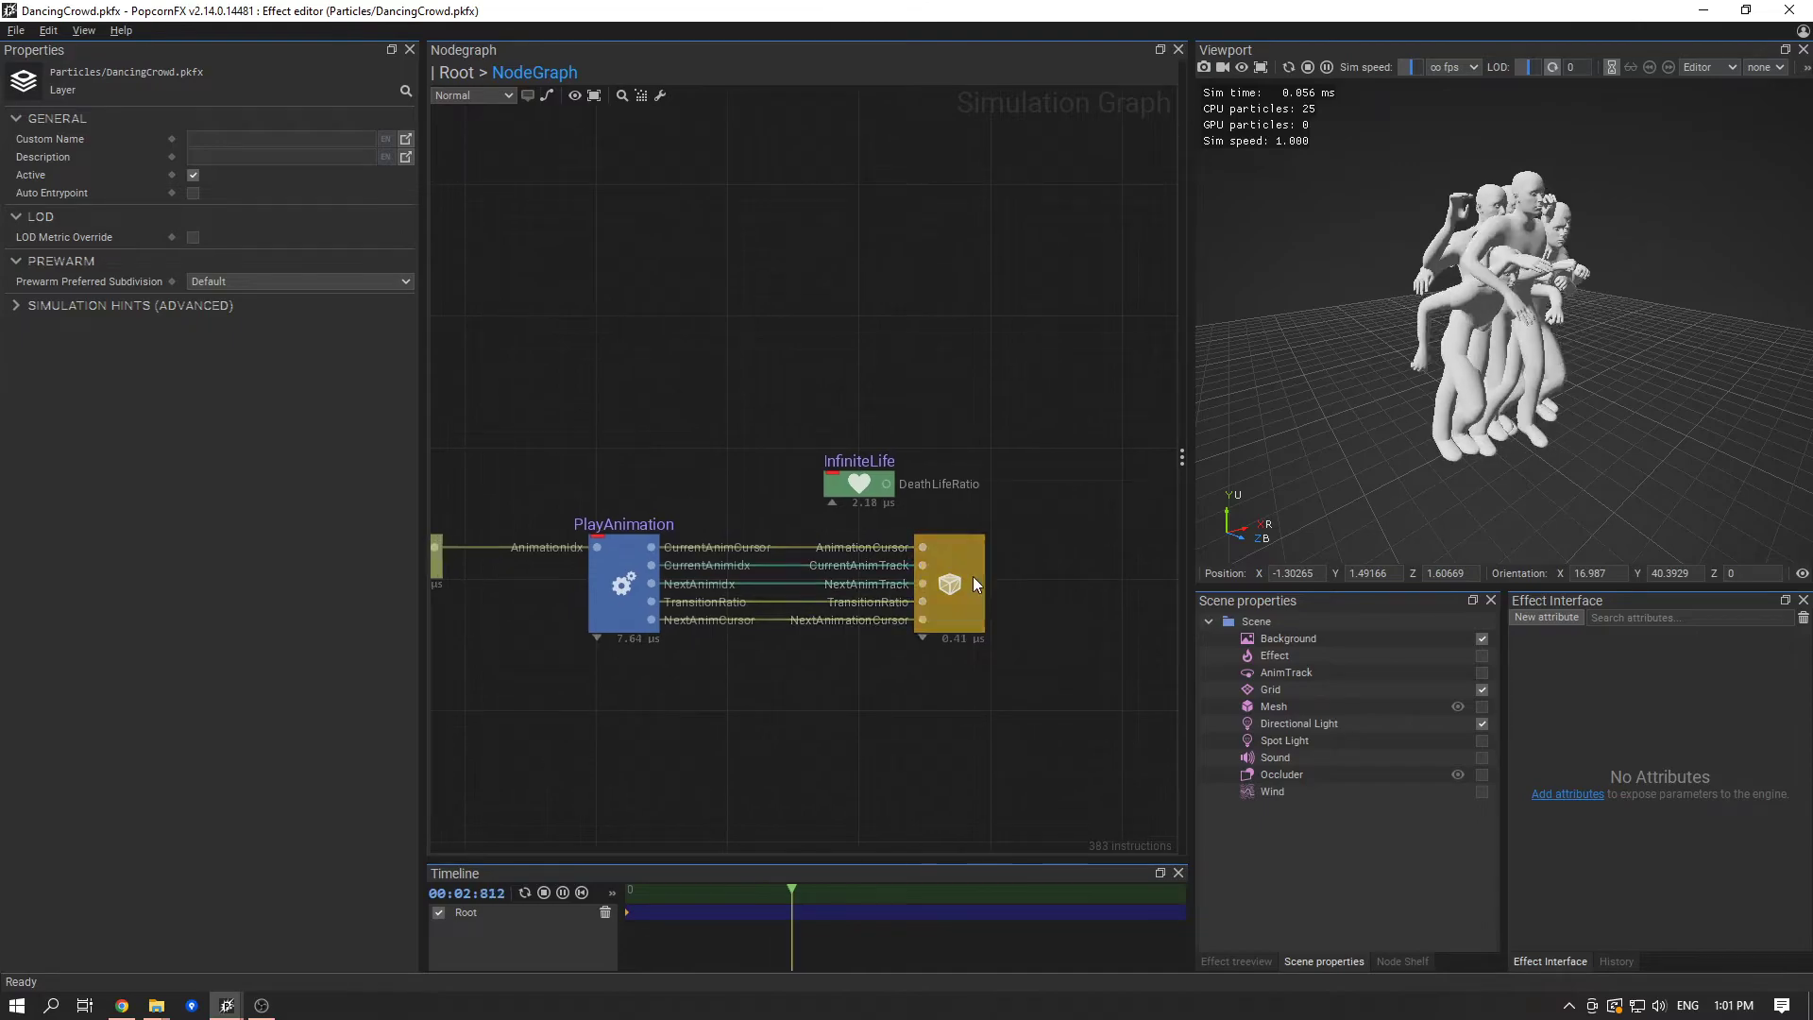
pyautogui.click(922, 638)
pyautogui.click(914, 546)
pyautogui.moveTo(914, 546); pyautogui.dragTo(694, 483)
pyautogui.write('local')
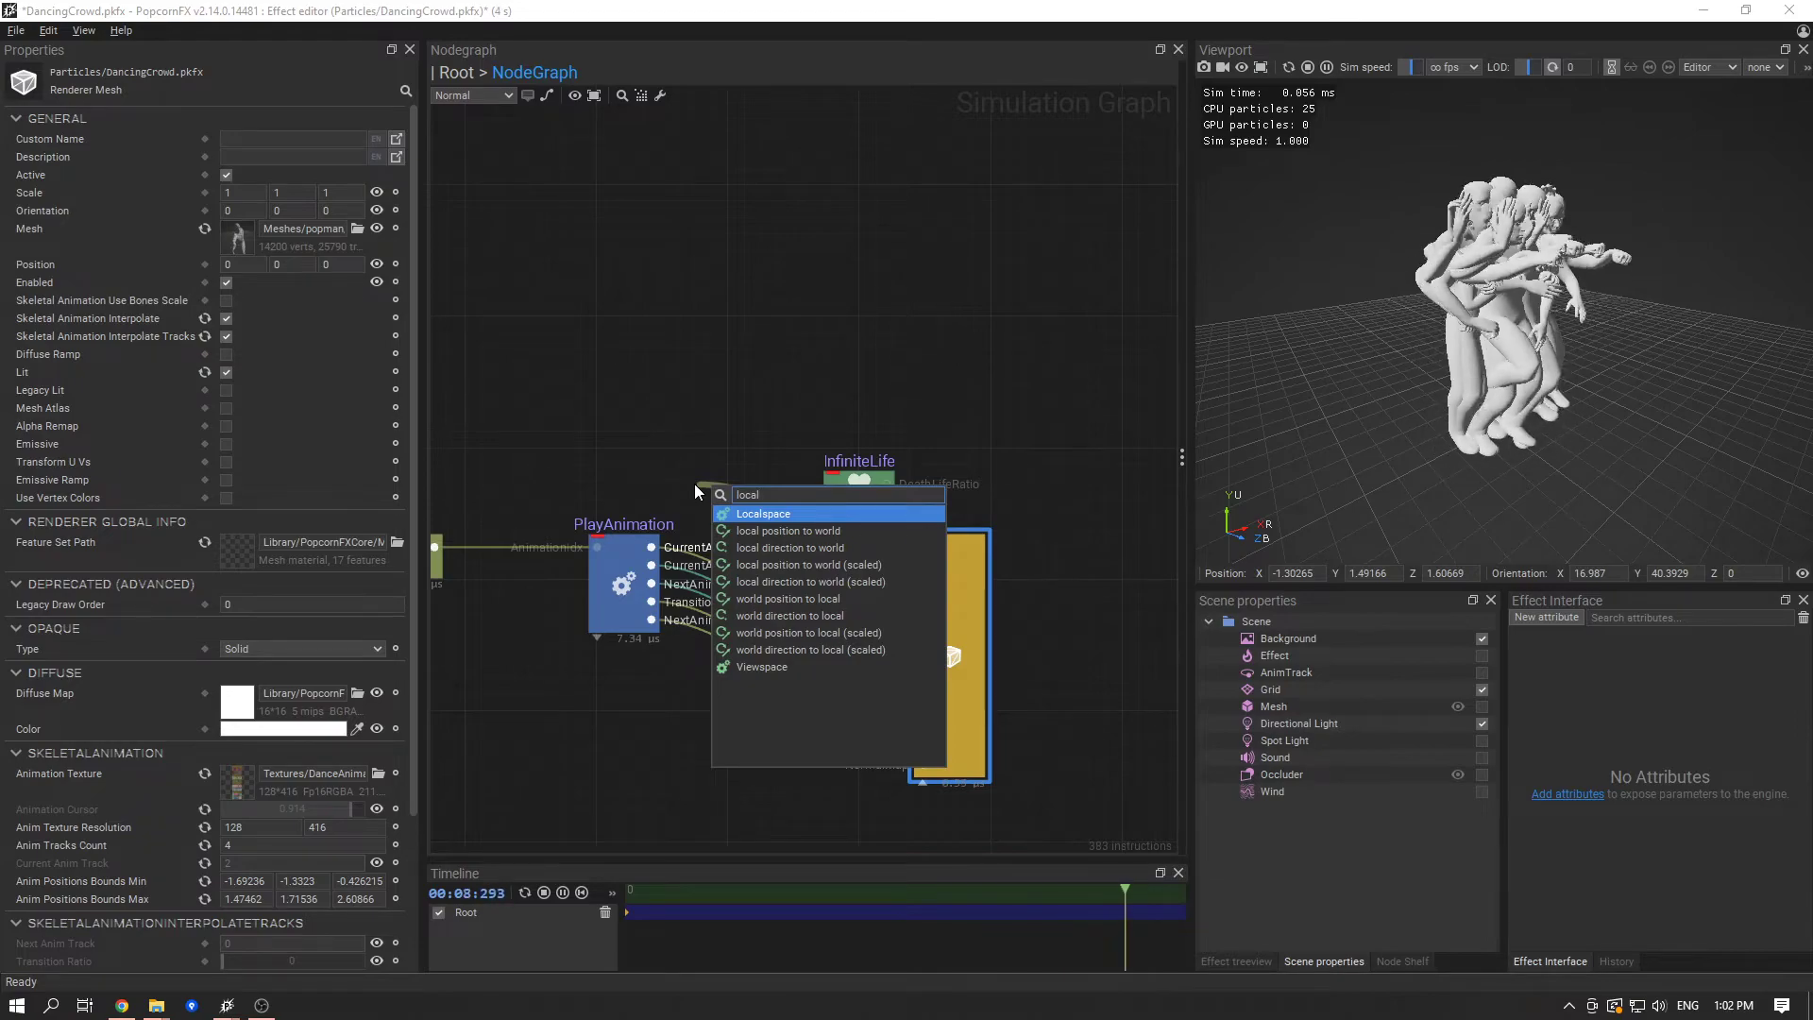
pyautogui.press('Down')
pyautogui.press('Down')
pyautogui.press('Down')
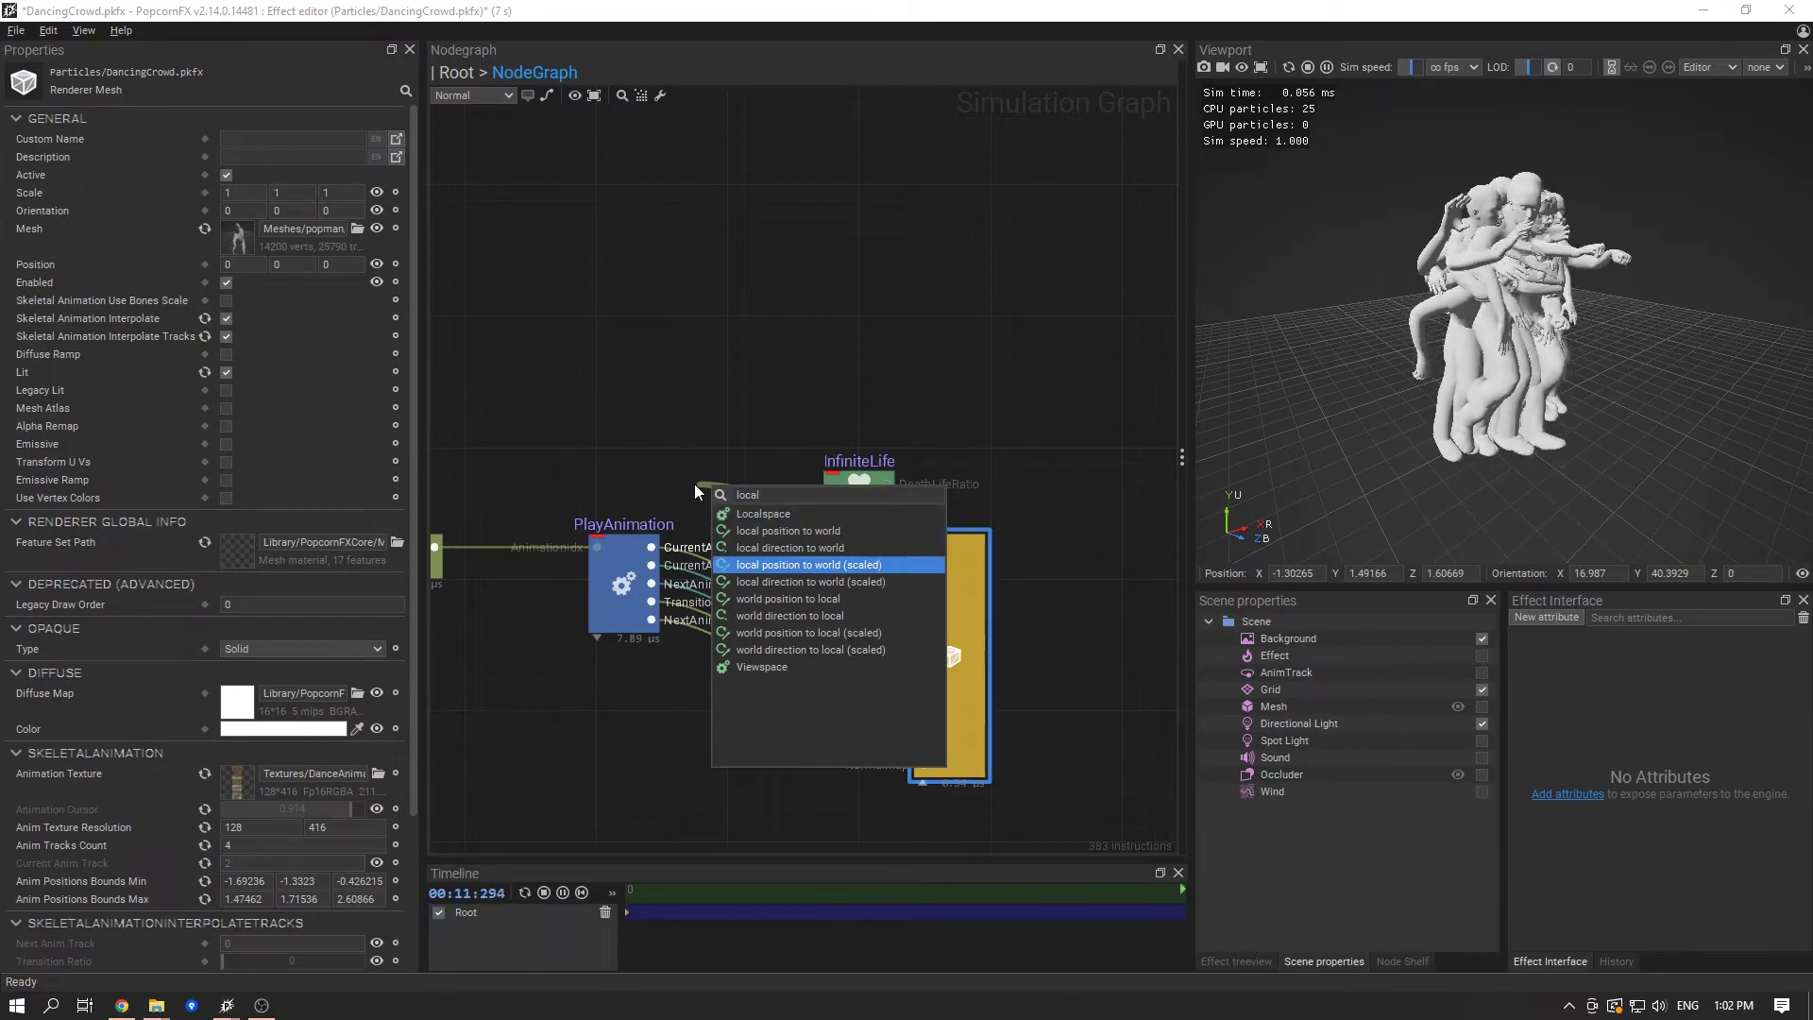
pyautogui.press('Down')
pyautogui.press('Up')
pyautogui.press('Up')
pyautogui.press('Up')
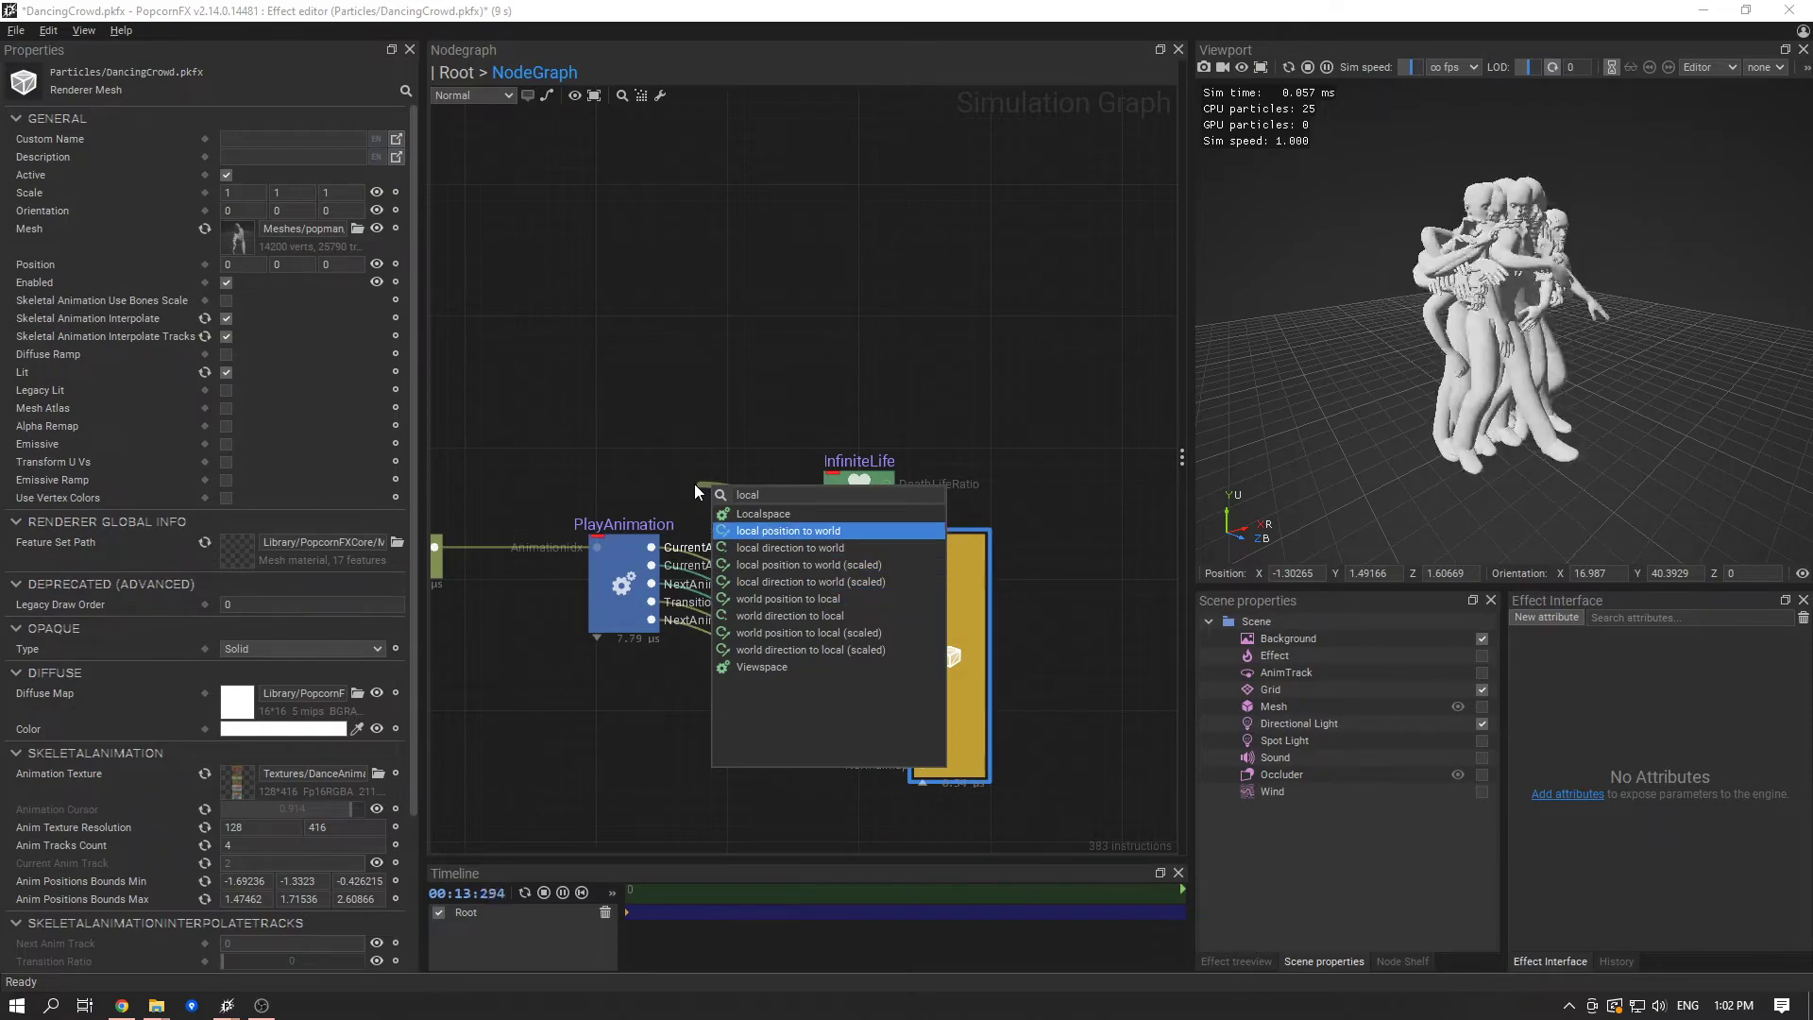
pyautogui.press('Return')
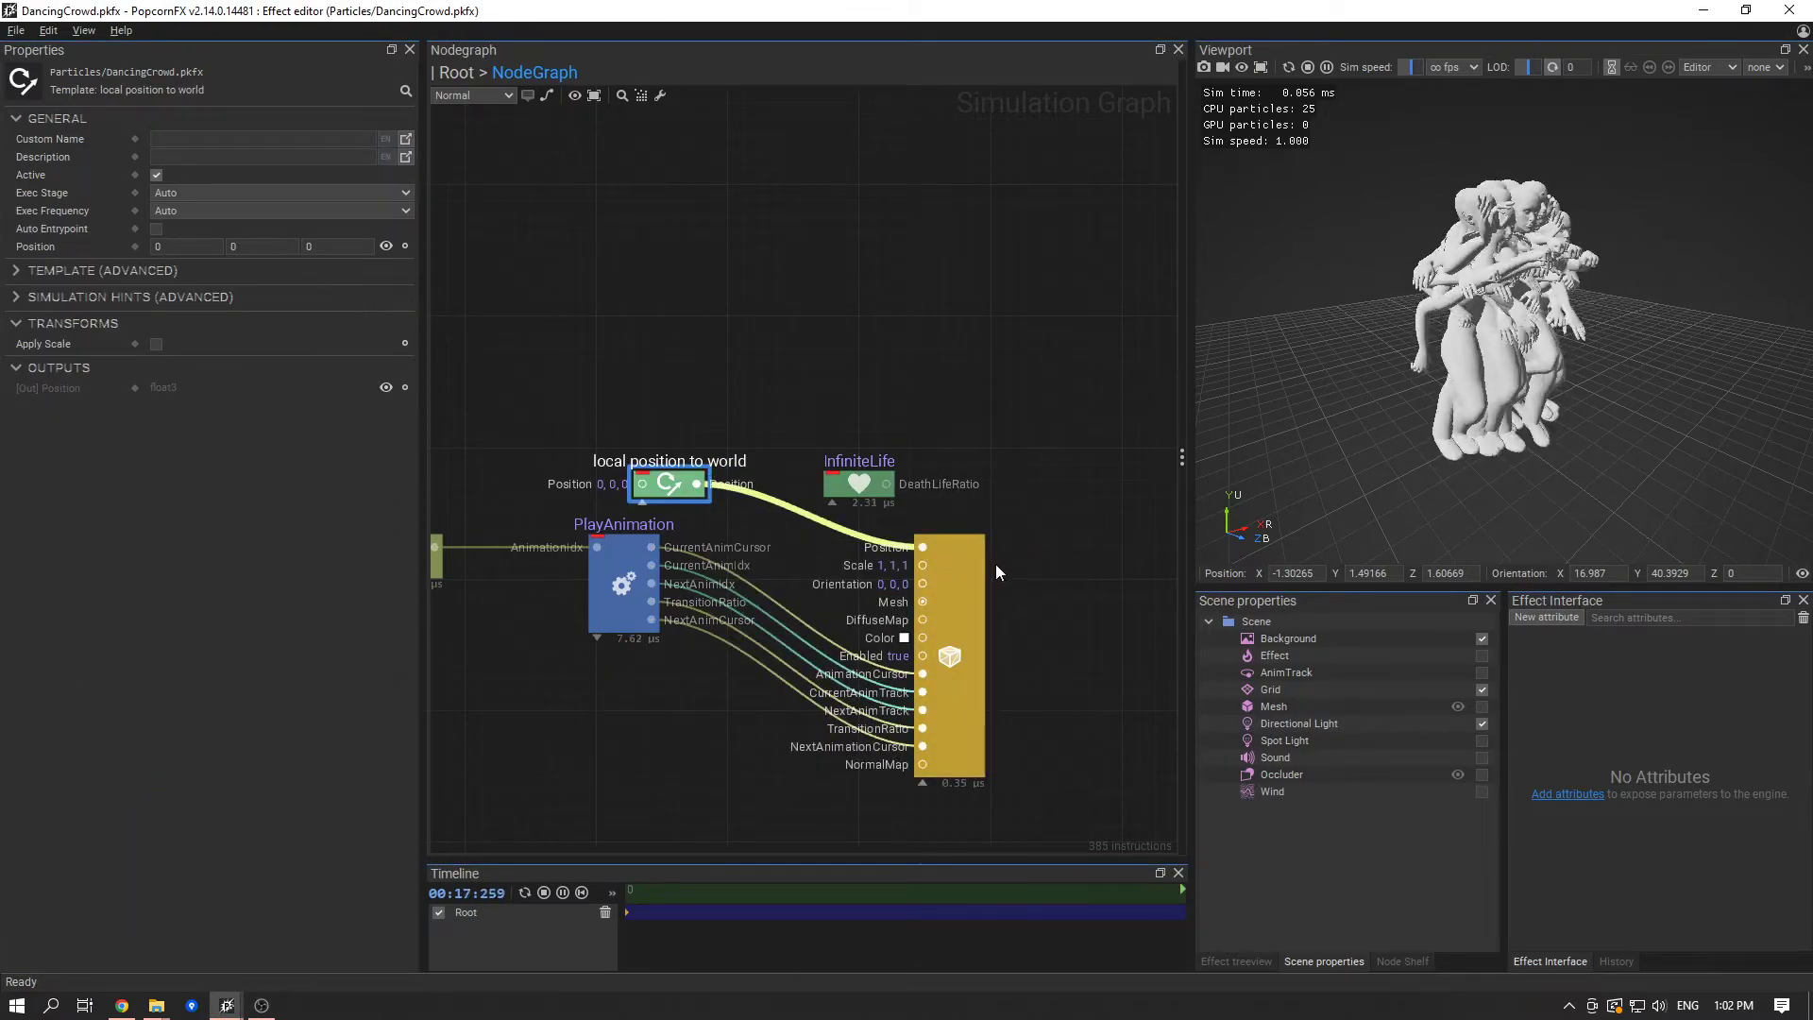
# - Restart the effect and check how the dancers are spread over the grid
pyautogui.click(954, 574)
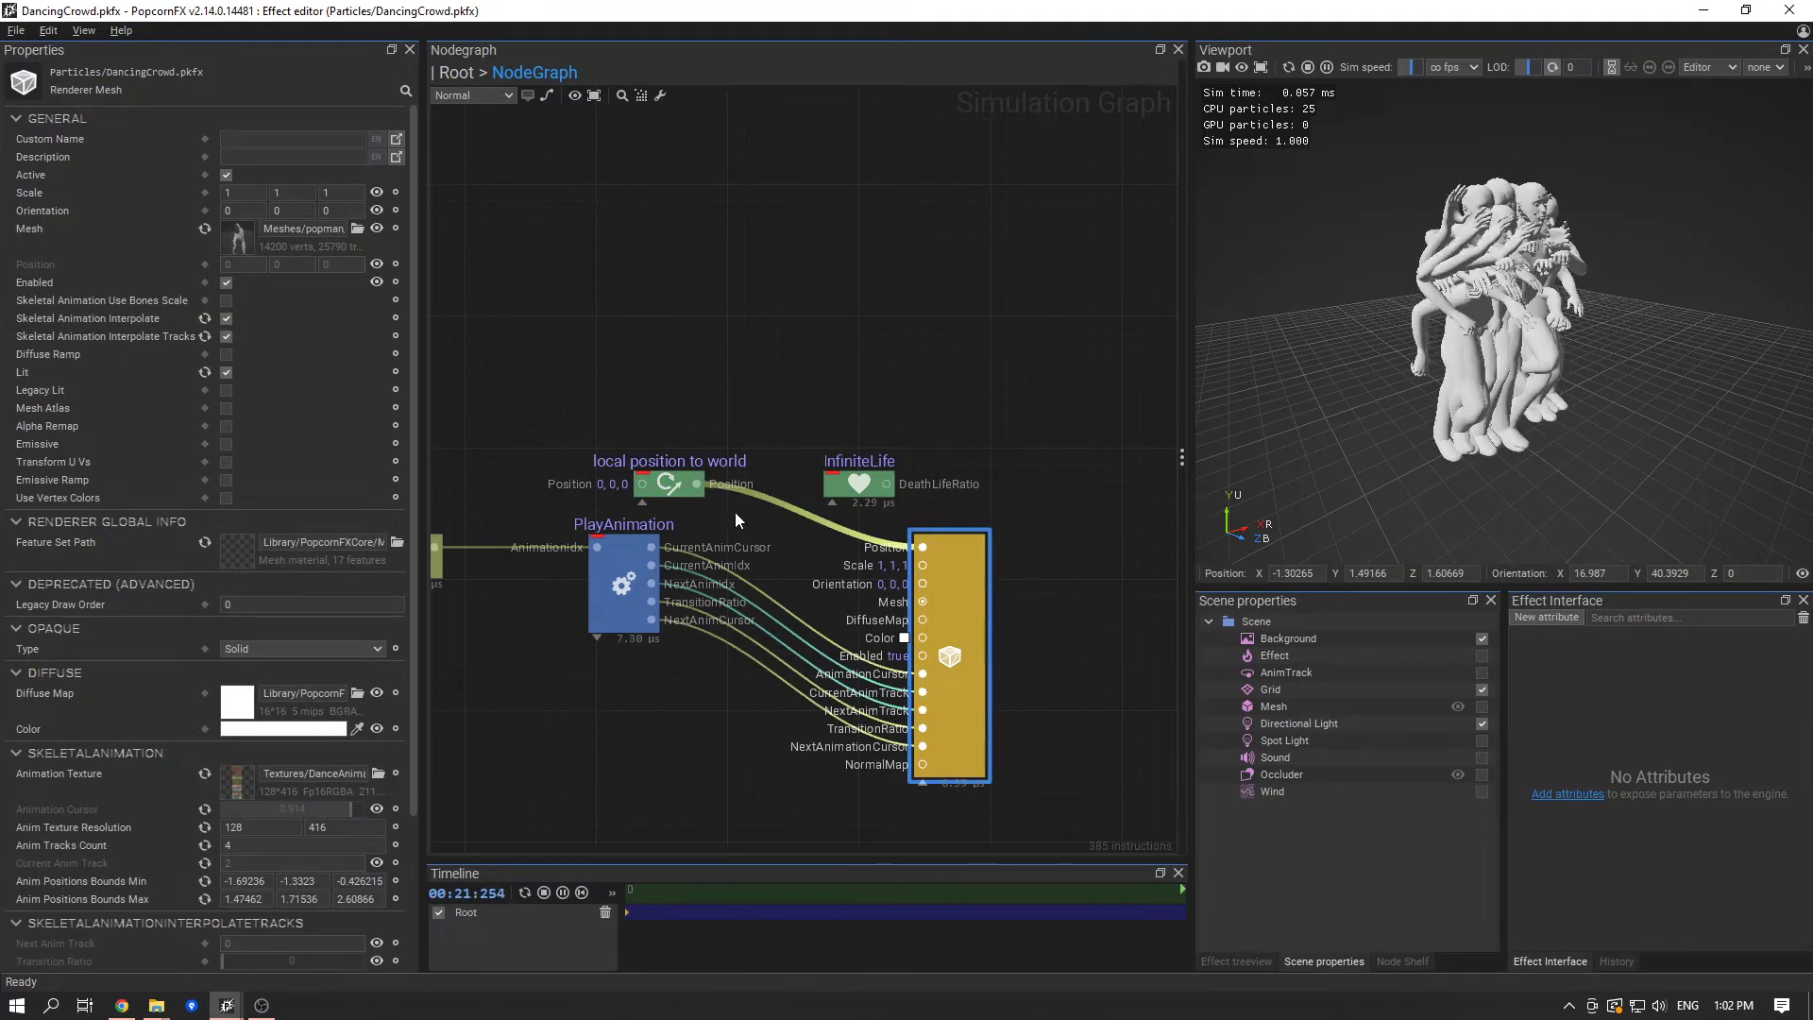
pyautogui.press('space')
pyautogui.scroll(-5, 1609, 408)
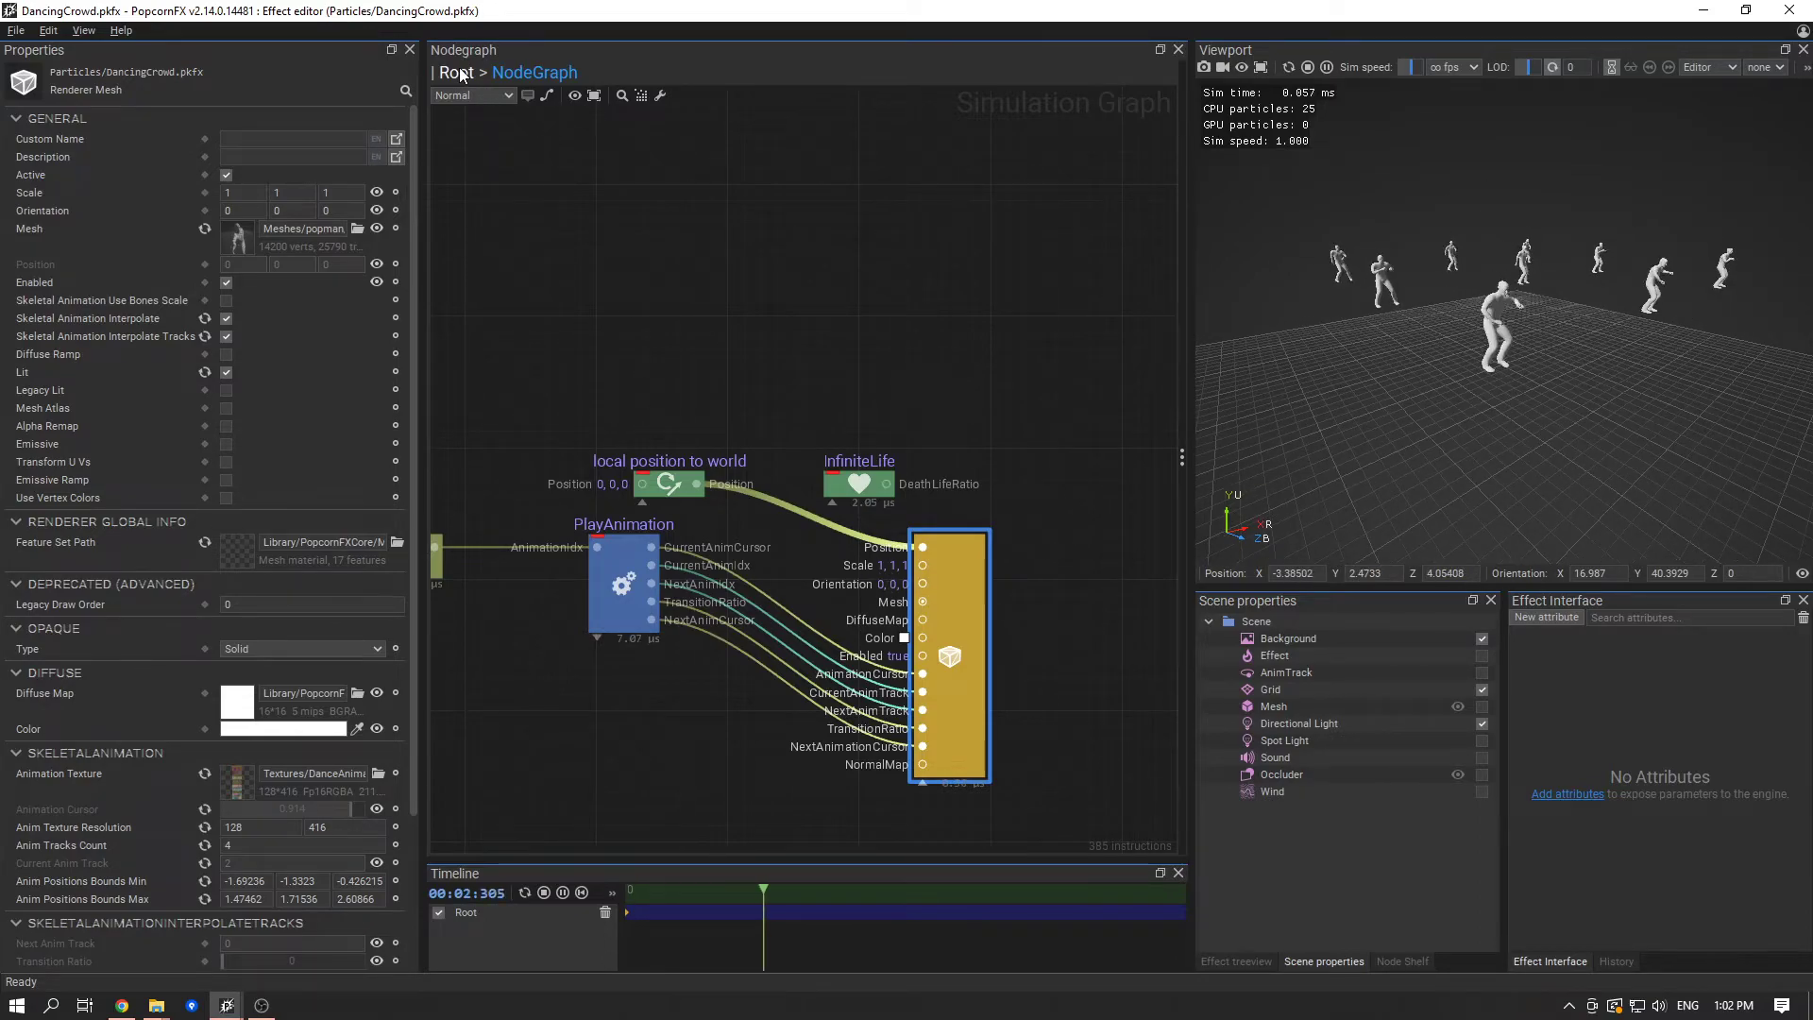
# - Back in the root event graph, set the SpawnOnGrid node's Scale to 20, 1, 20
pyautogui.click(456, 72)
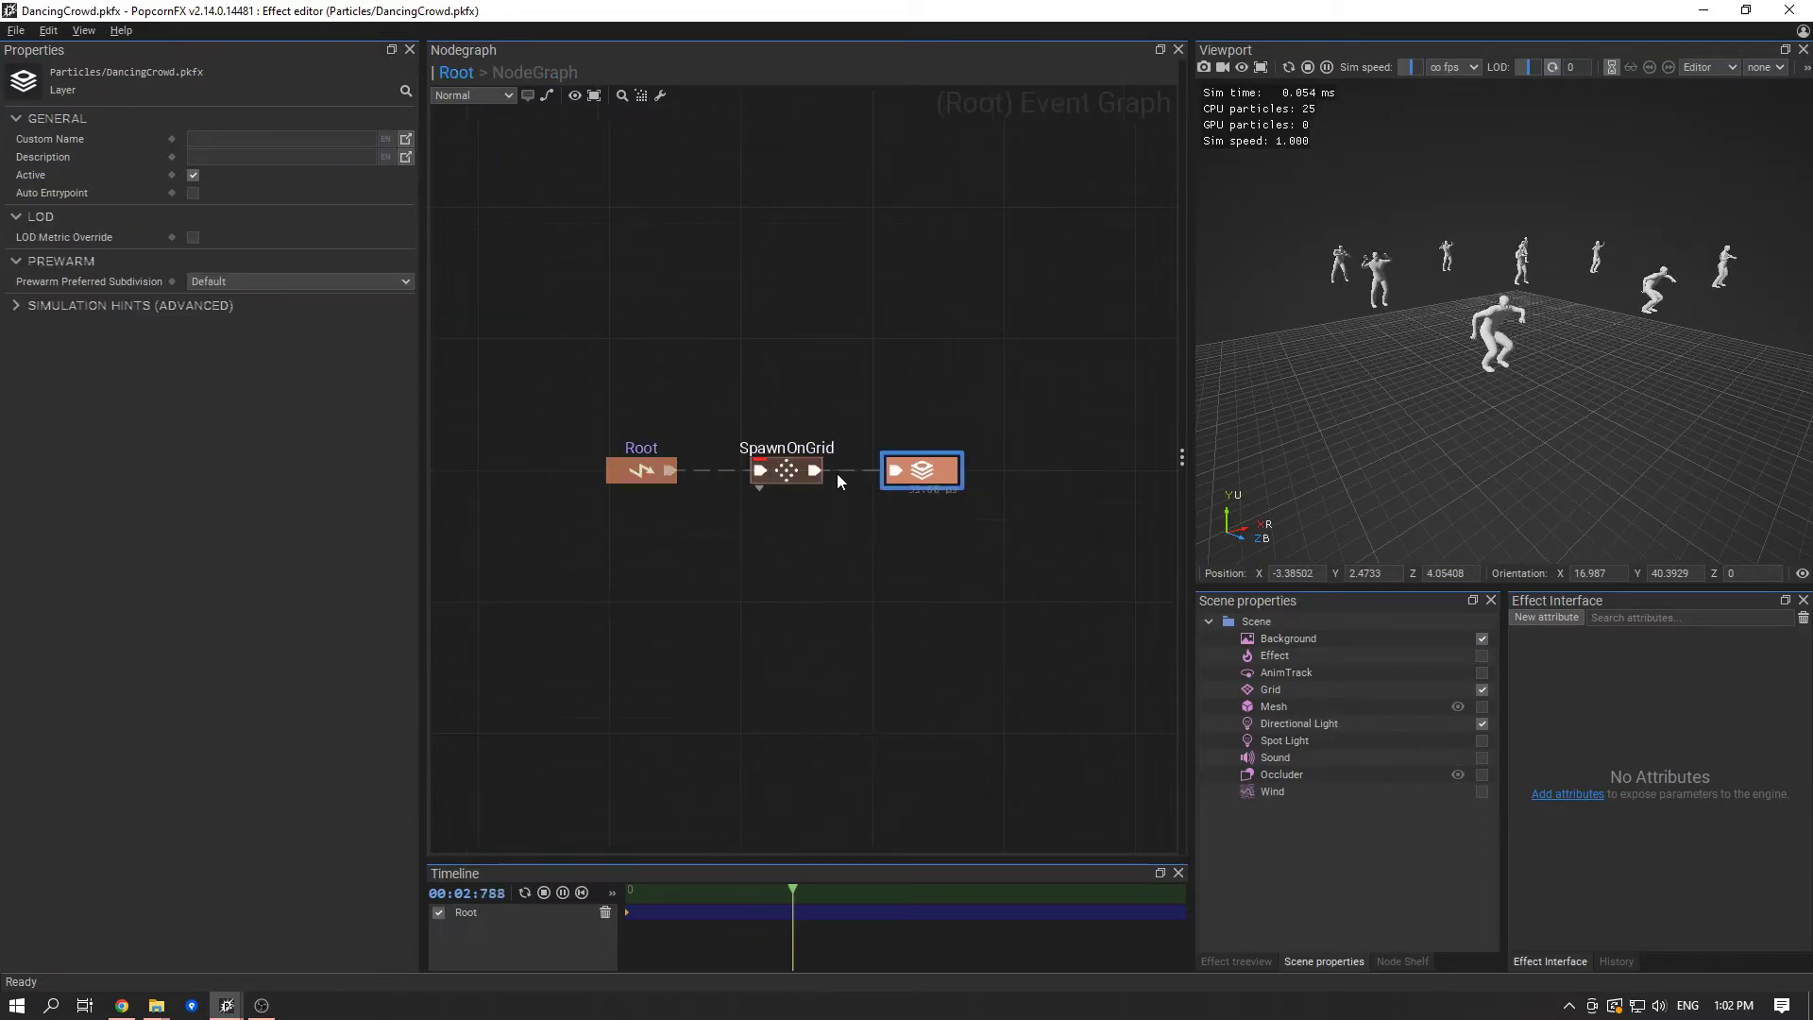
pyautogui.click(812, 467)
pyautogui.click(186, 486)
pyautogui.write('20')
pyautogui.press('Tab')
pyautogui.press('Tab')
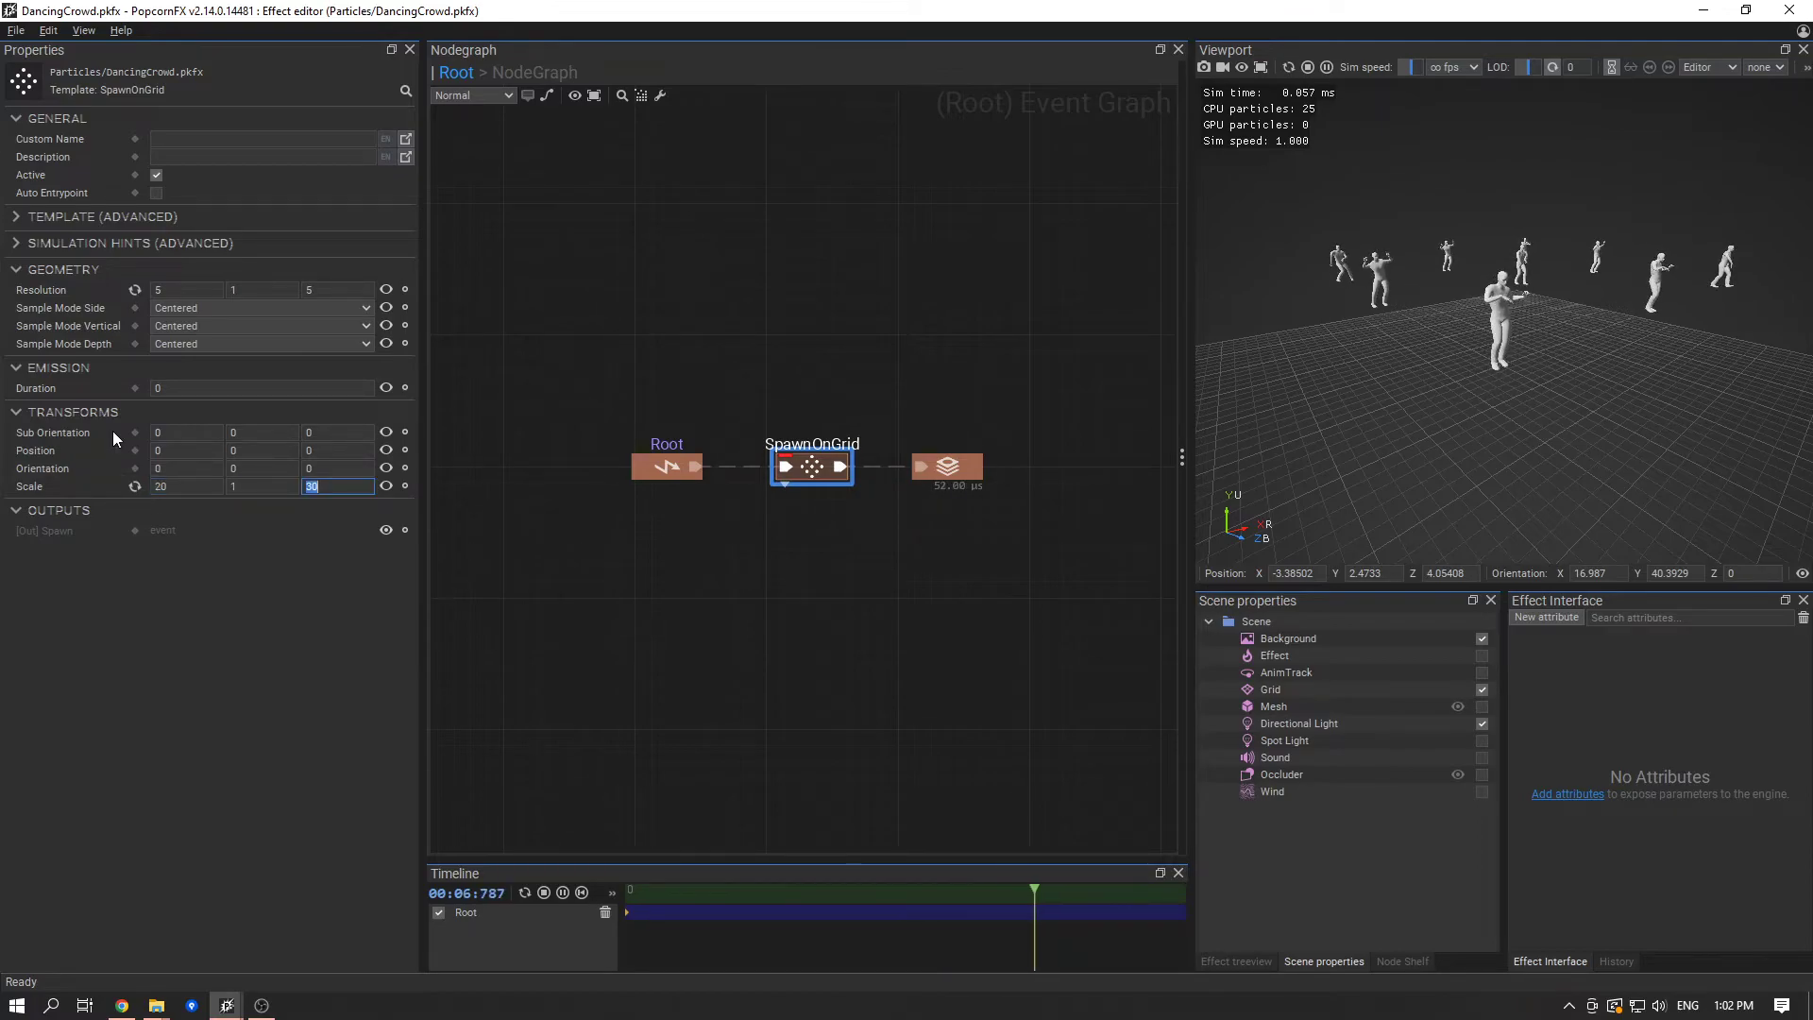
pyautogui.write('20')
pyautogui.press('Tab')
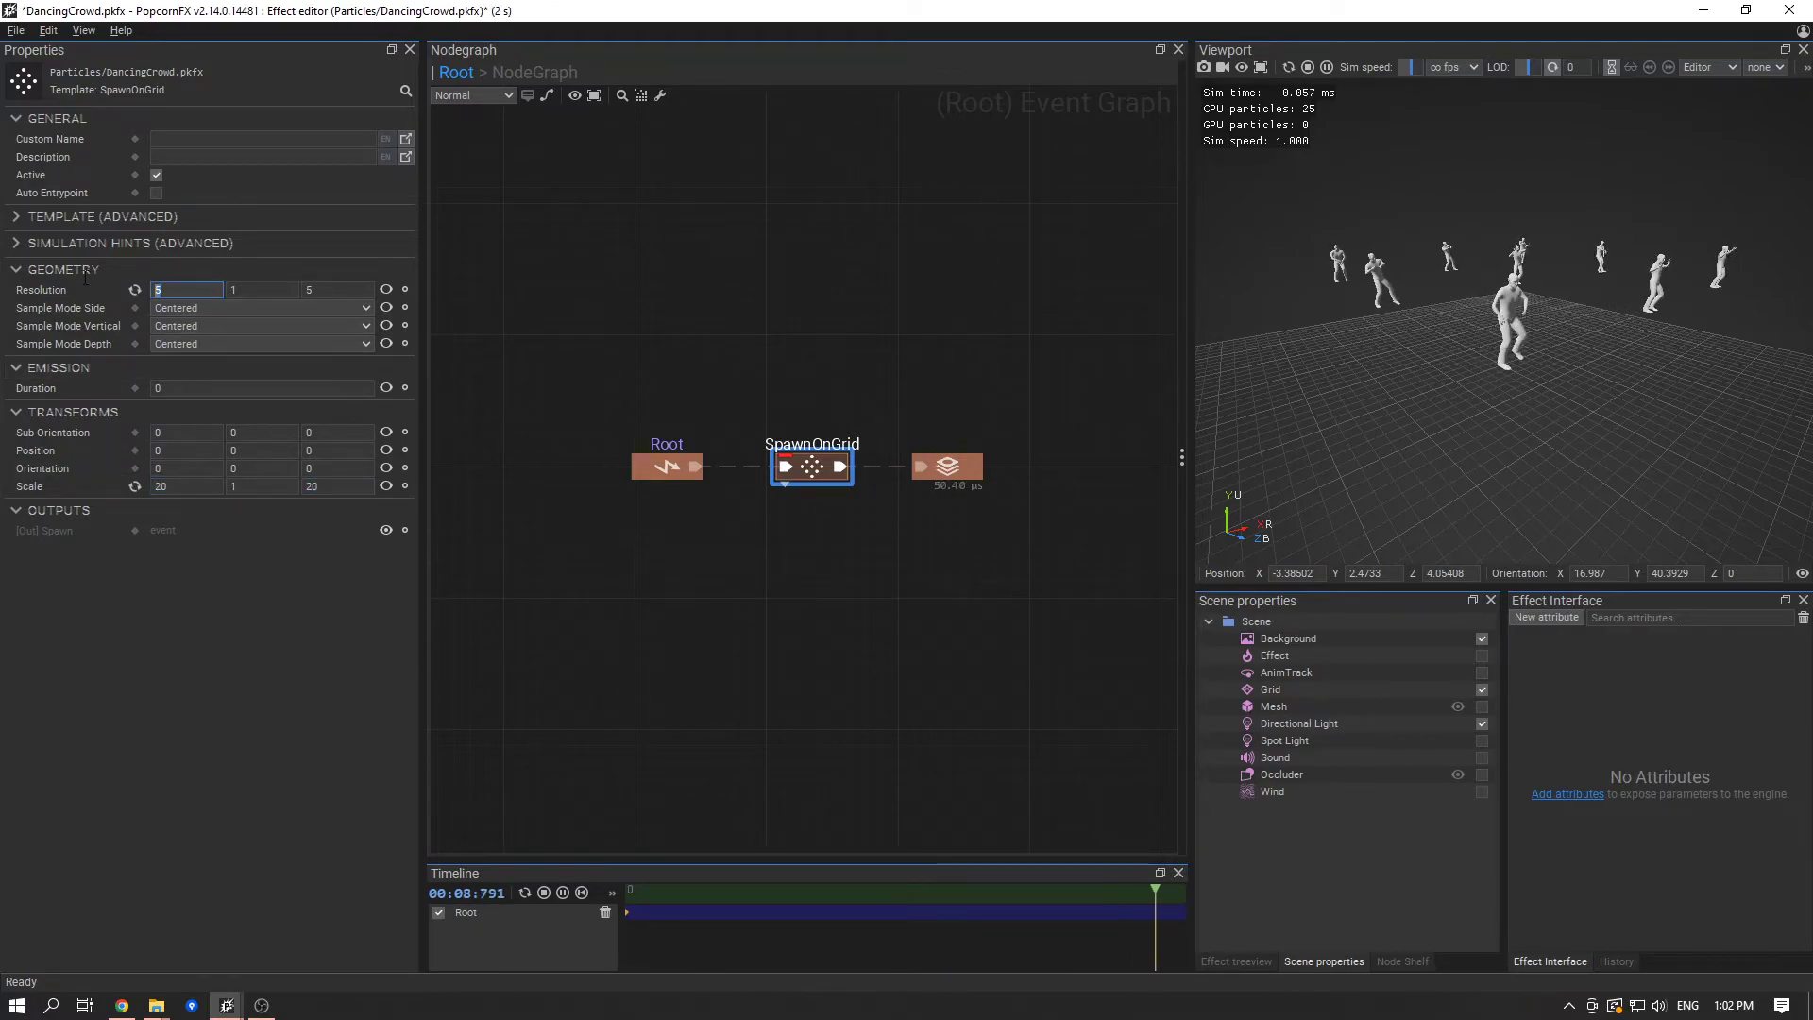
# - Set the grid Resolution to 10, 1, 10 and save the effect
pyautogui.write('10')
pyautogui.press('Tab')
pyautogui.press('Tab')
pyautogui.write('10')
pyautogui.hotkey('ctrl', 's')
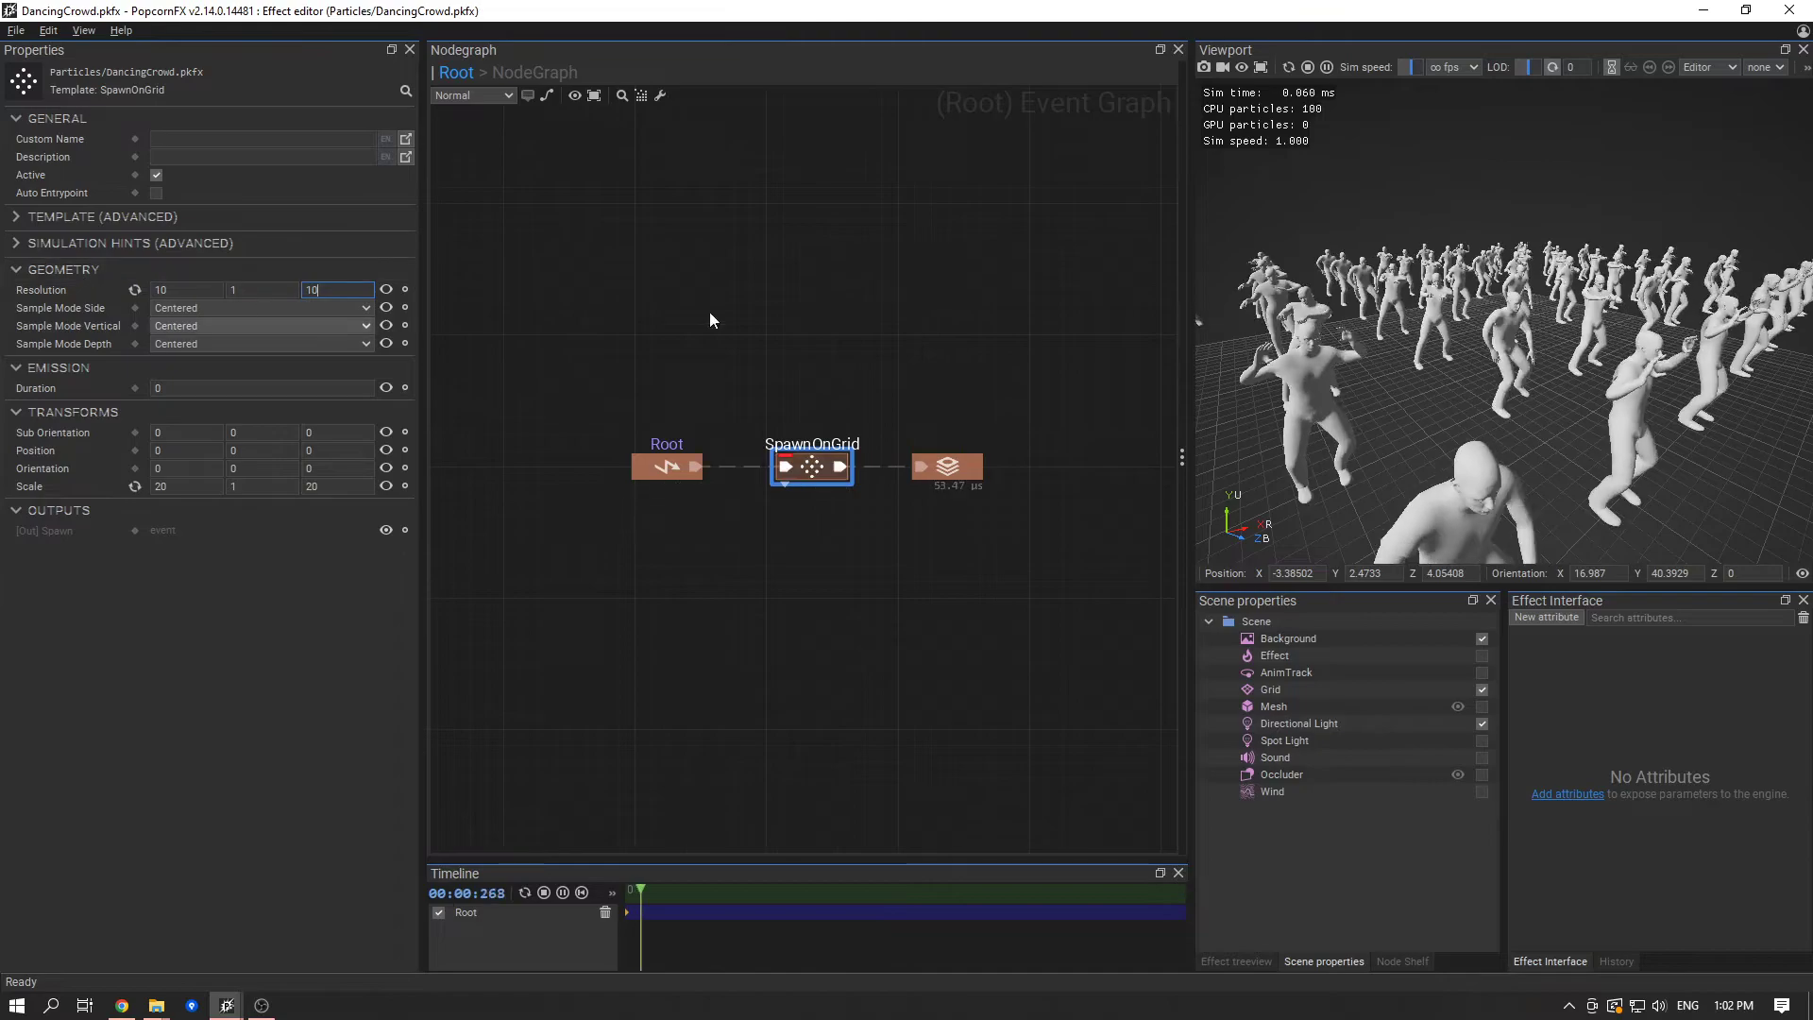
# - Tighten the crowd by setting the SpawnOnGrid node's Scale to 15, 1, 15 and save the effect
pyautogui.scroll(-5, 1458, 513)
pyautogui.moveTo(1560, 383); pyautogui.dragTo(1477, 333)
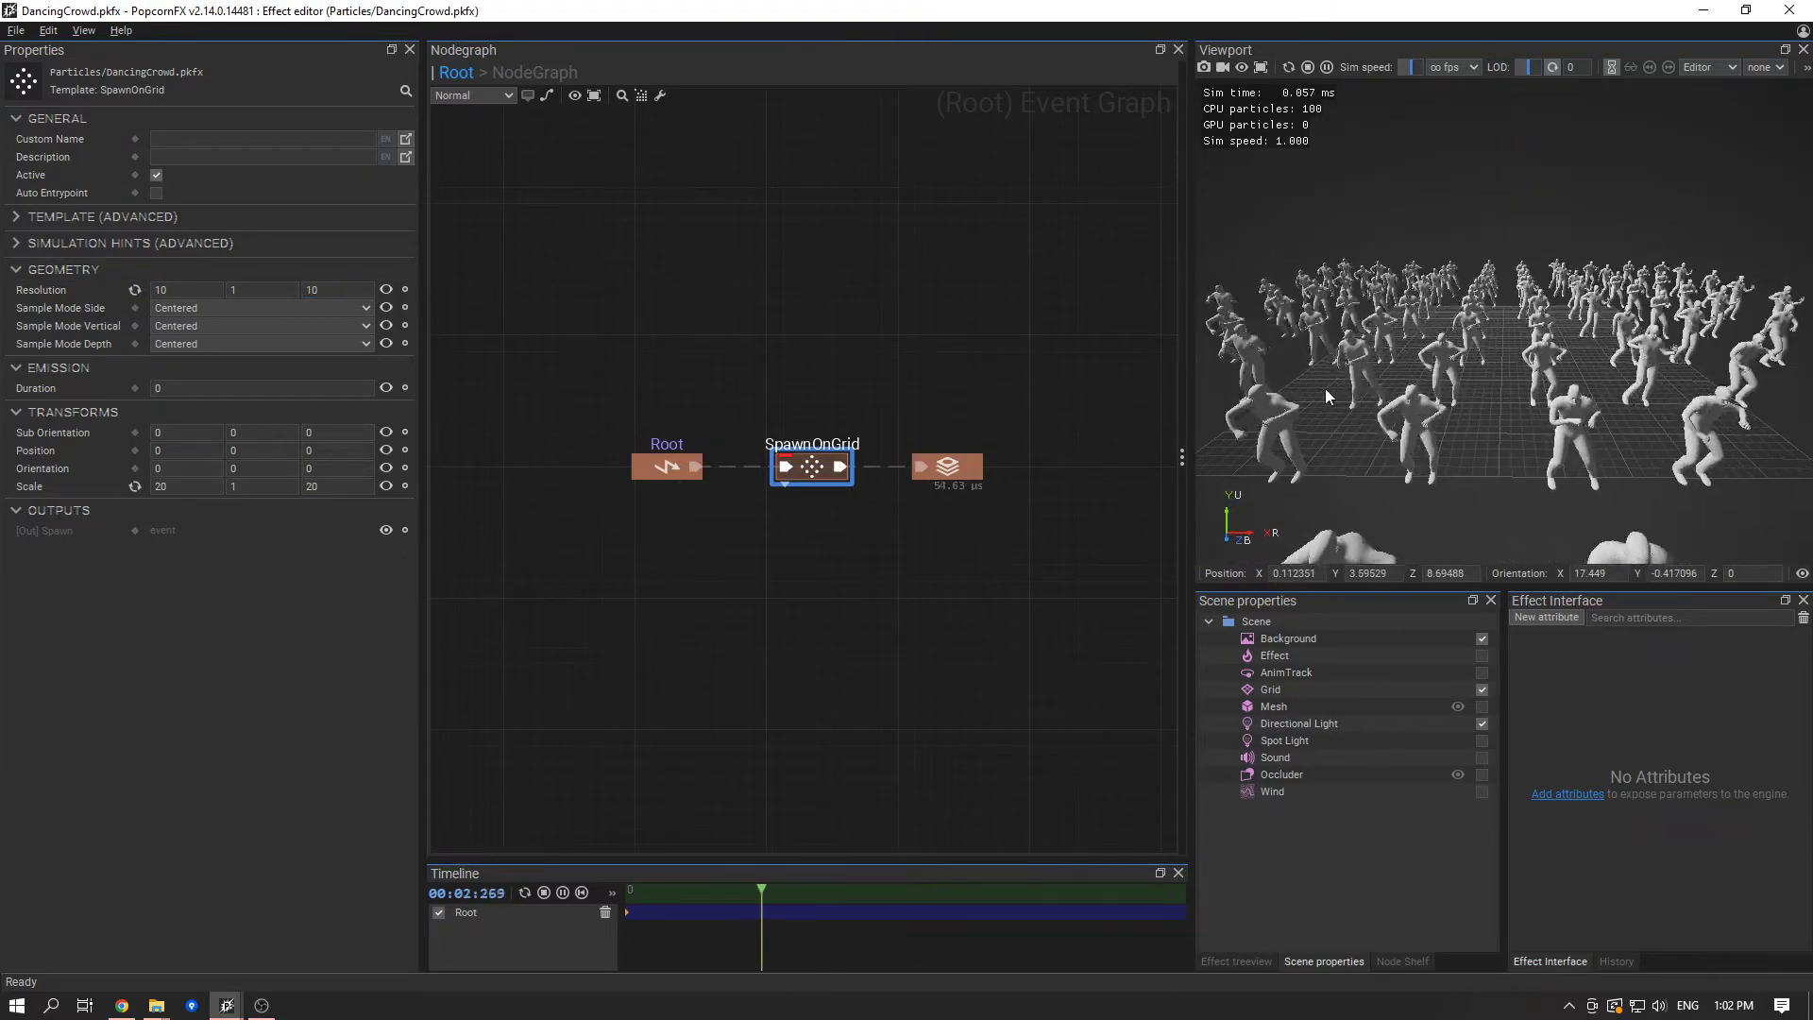
pyautogui.moveTo(1475, 326); pyautogui.dragTo(1510, 384, button='middle')
pyautogui.scroll(-2, 1511, 383)
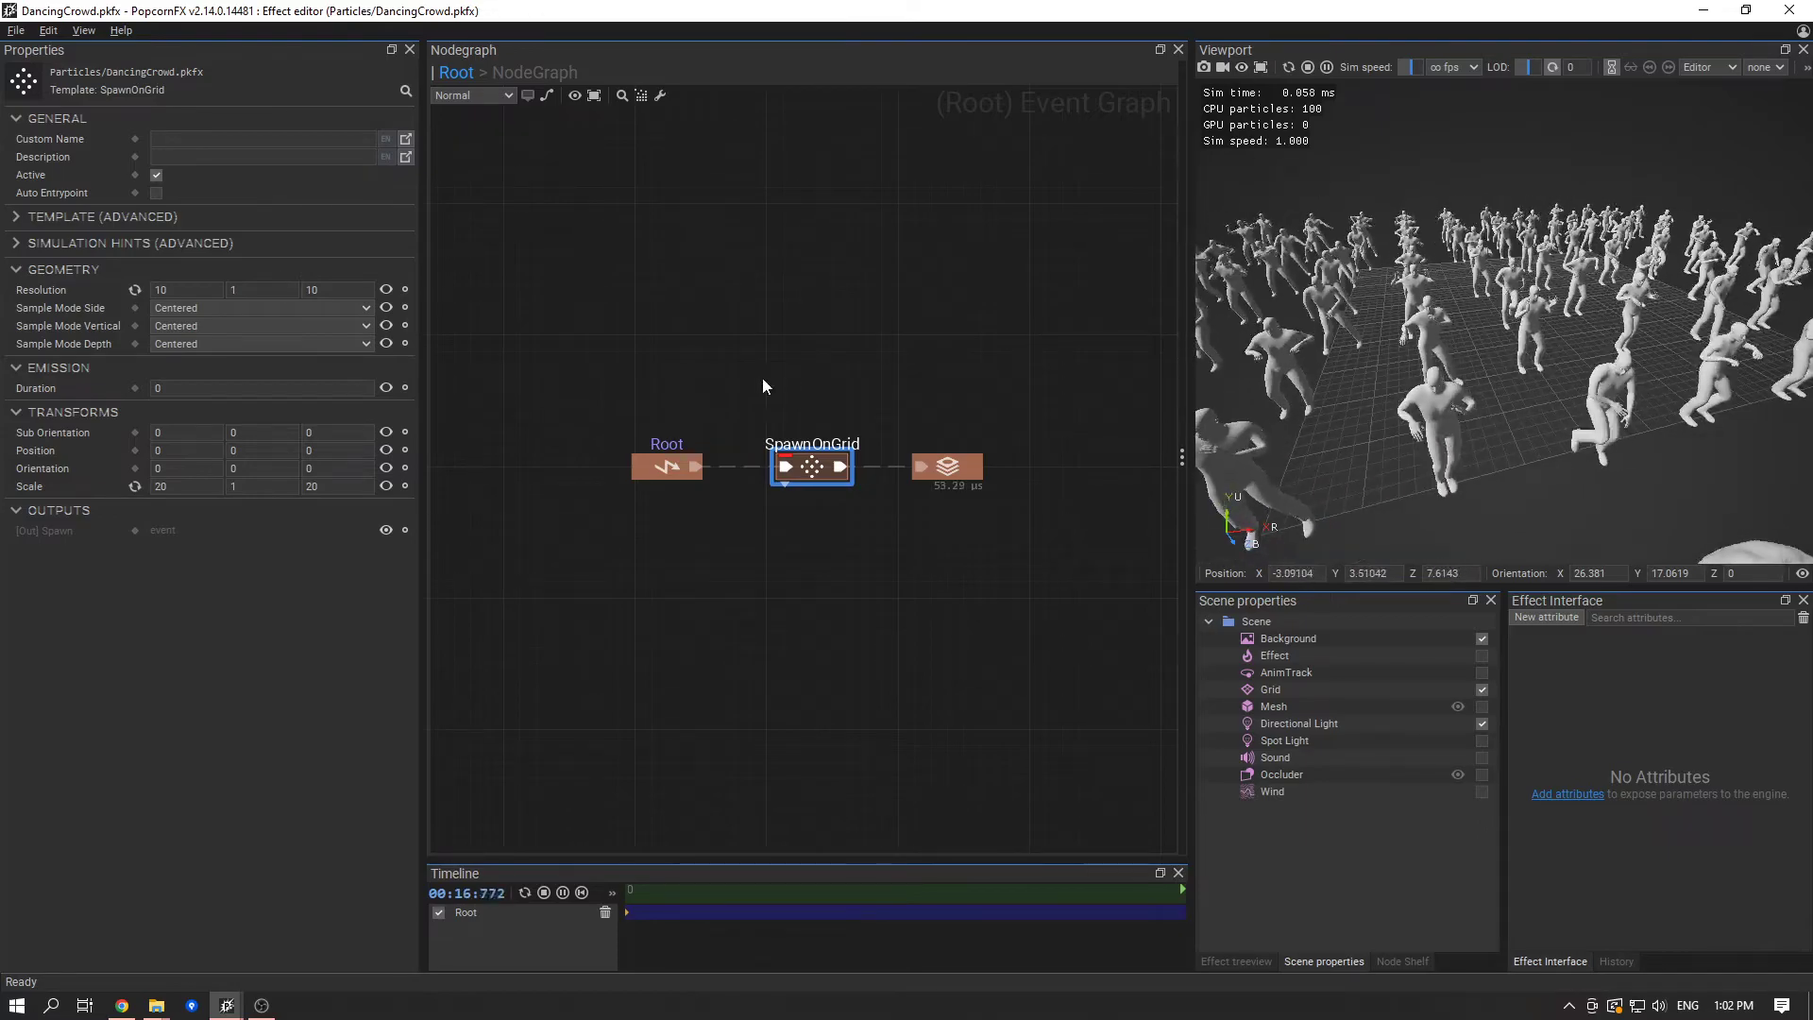
pyautogui.moveTo(192, 487); pyautogui.dragTo(38, 447)
pyautogui.write('15')
pyautogui.press('Tab')
pyautogui.press('Tab')
pyautogui.write('15')
pyautogui.press('Return')
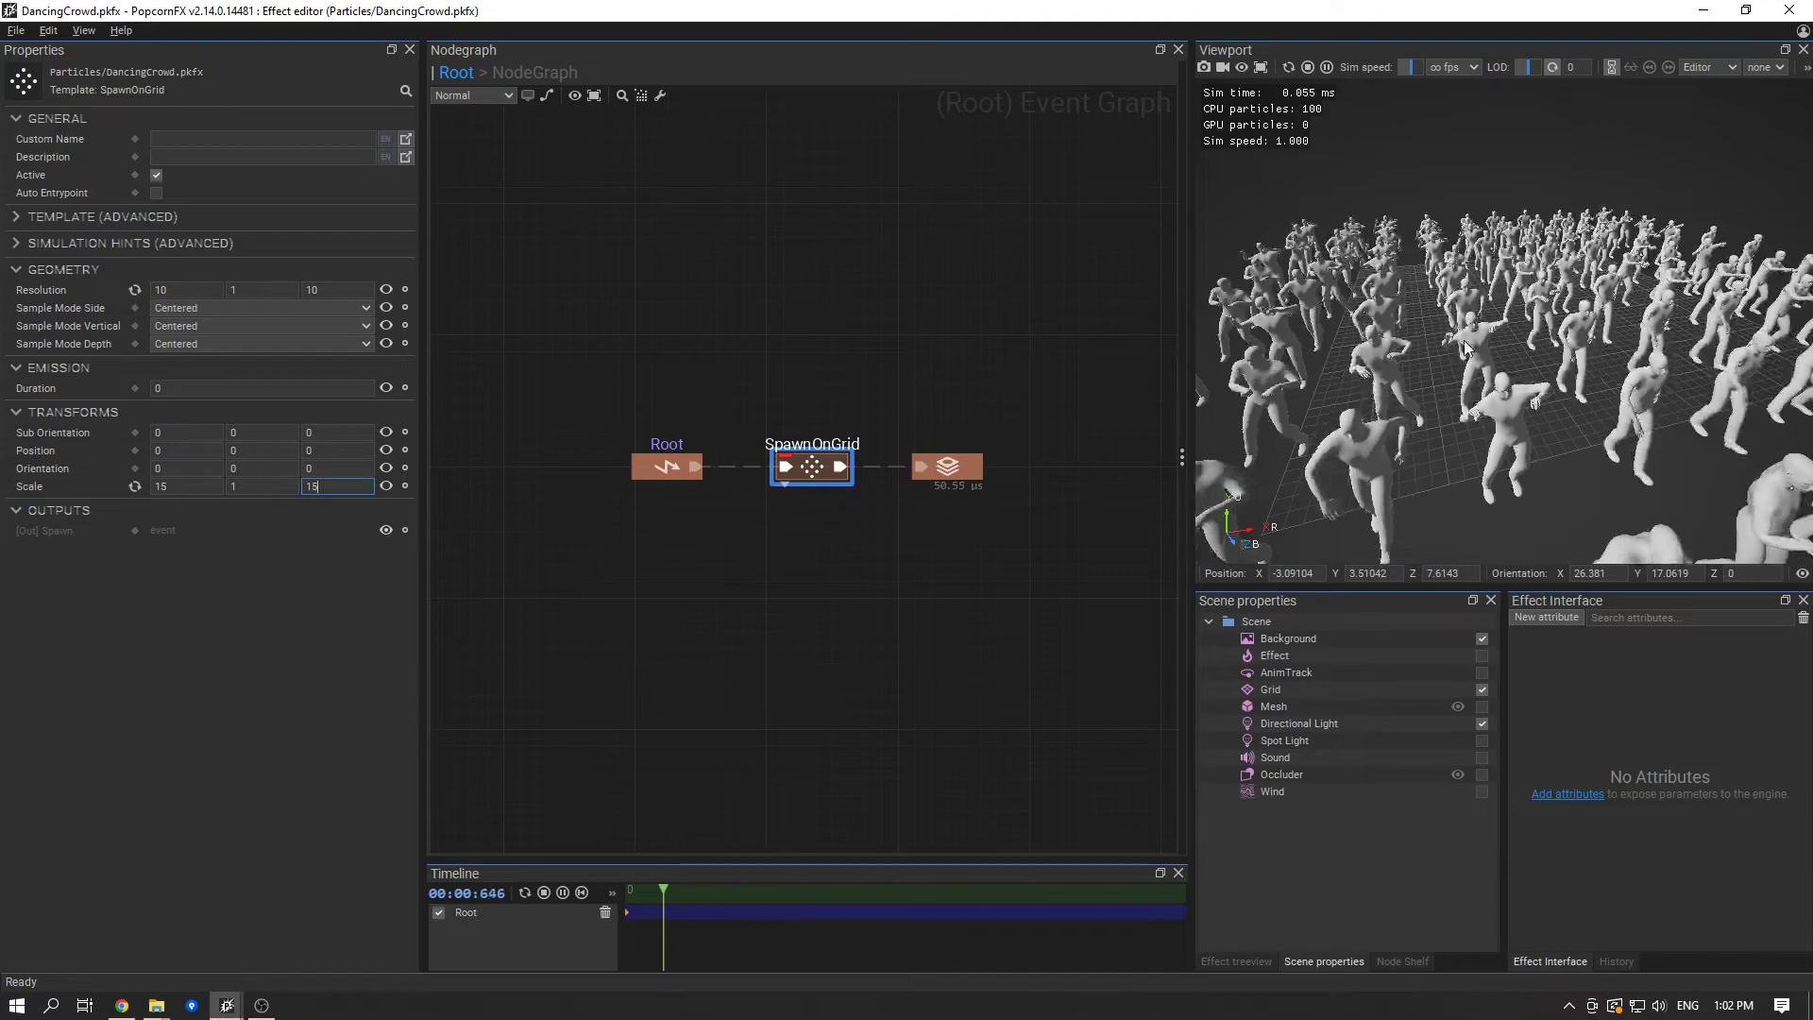
# - Restart the effect twice and watch the whole crowd dance from a wider view
pyautogui.scroll(-2, 1466, 342)
pyautogui.moveTo(1333, 223)
pyautogui.mouseDown()
pyautogui.moveTo(1357, 257)
pyautogui.moveTo(1338, 236)
pyautogui.mouseUp()
pyautogui.click(1288, 68)
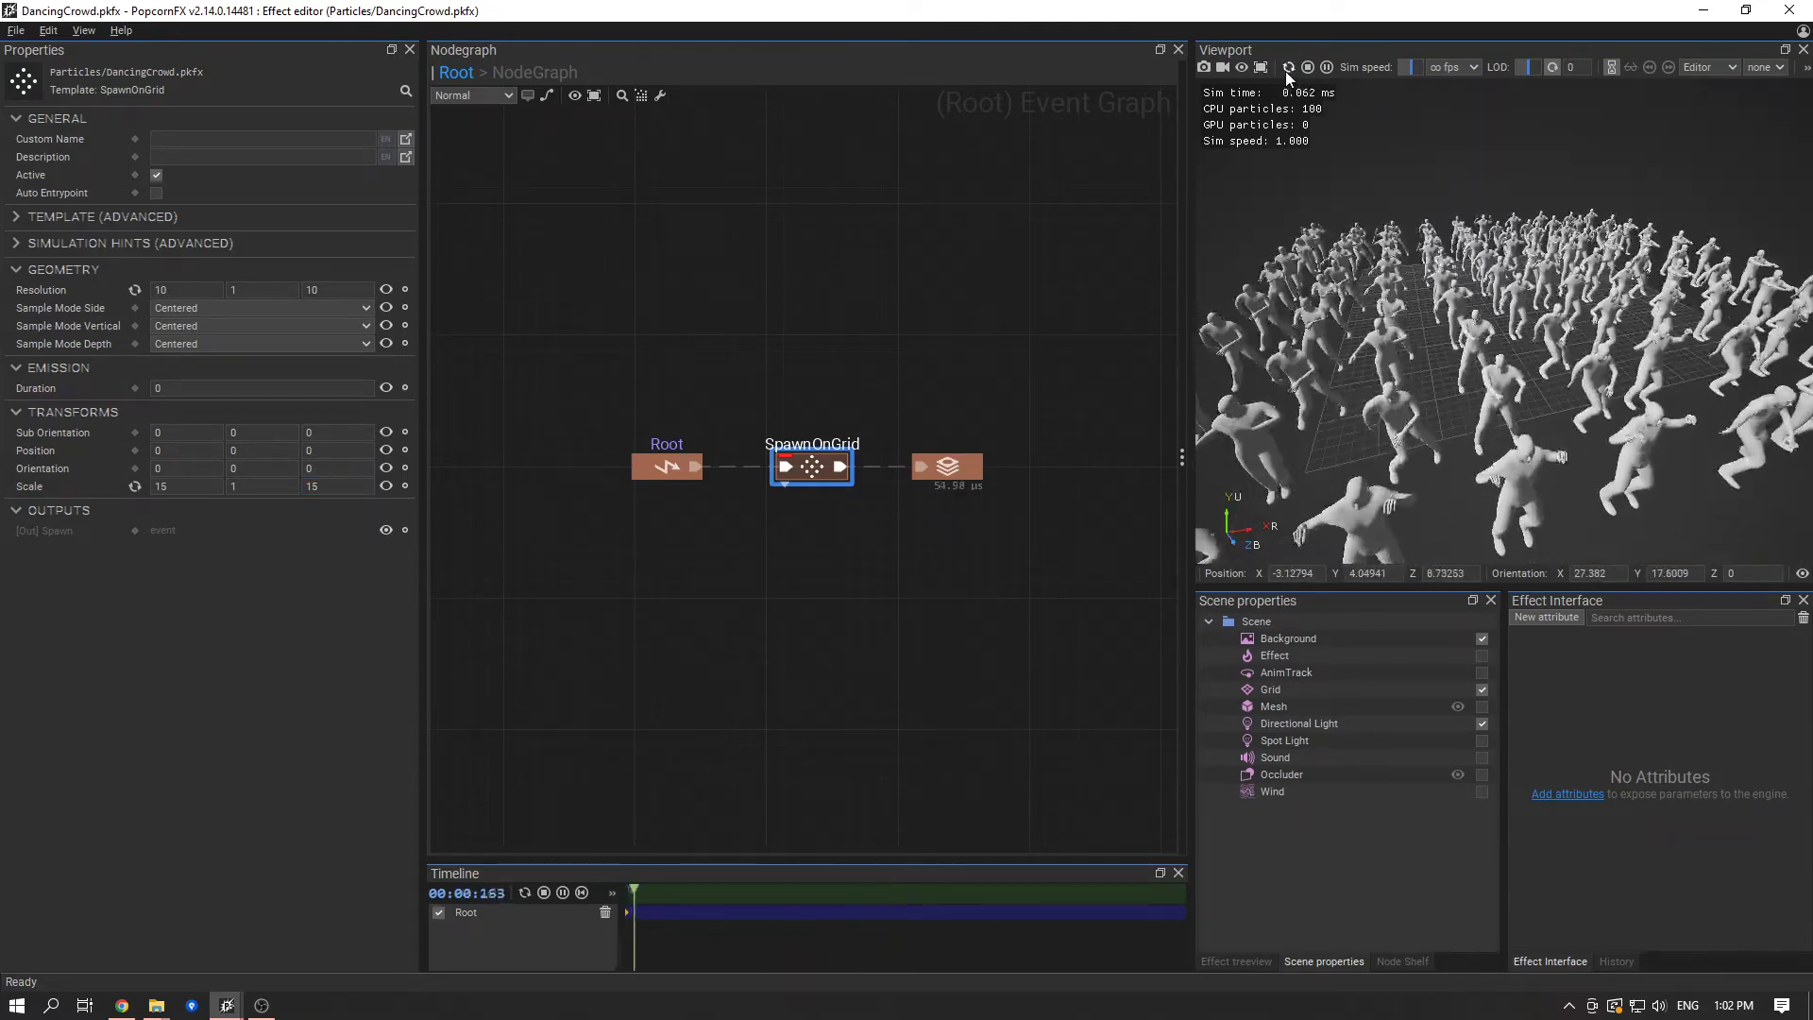
pyautogui.click(1288, 68)
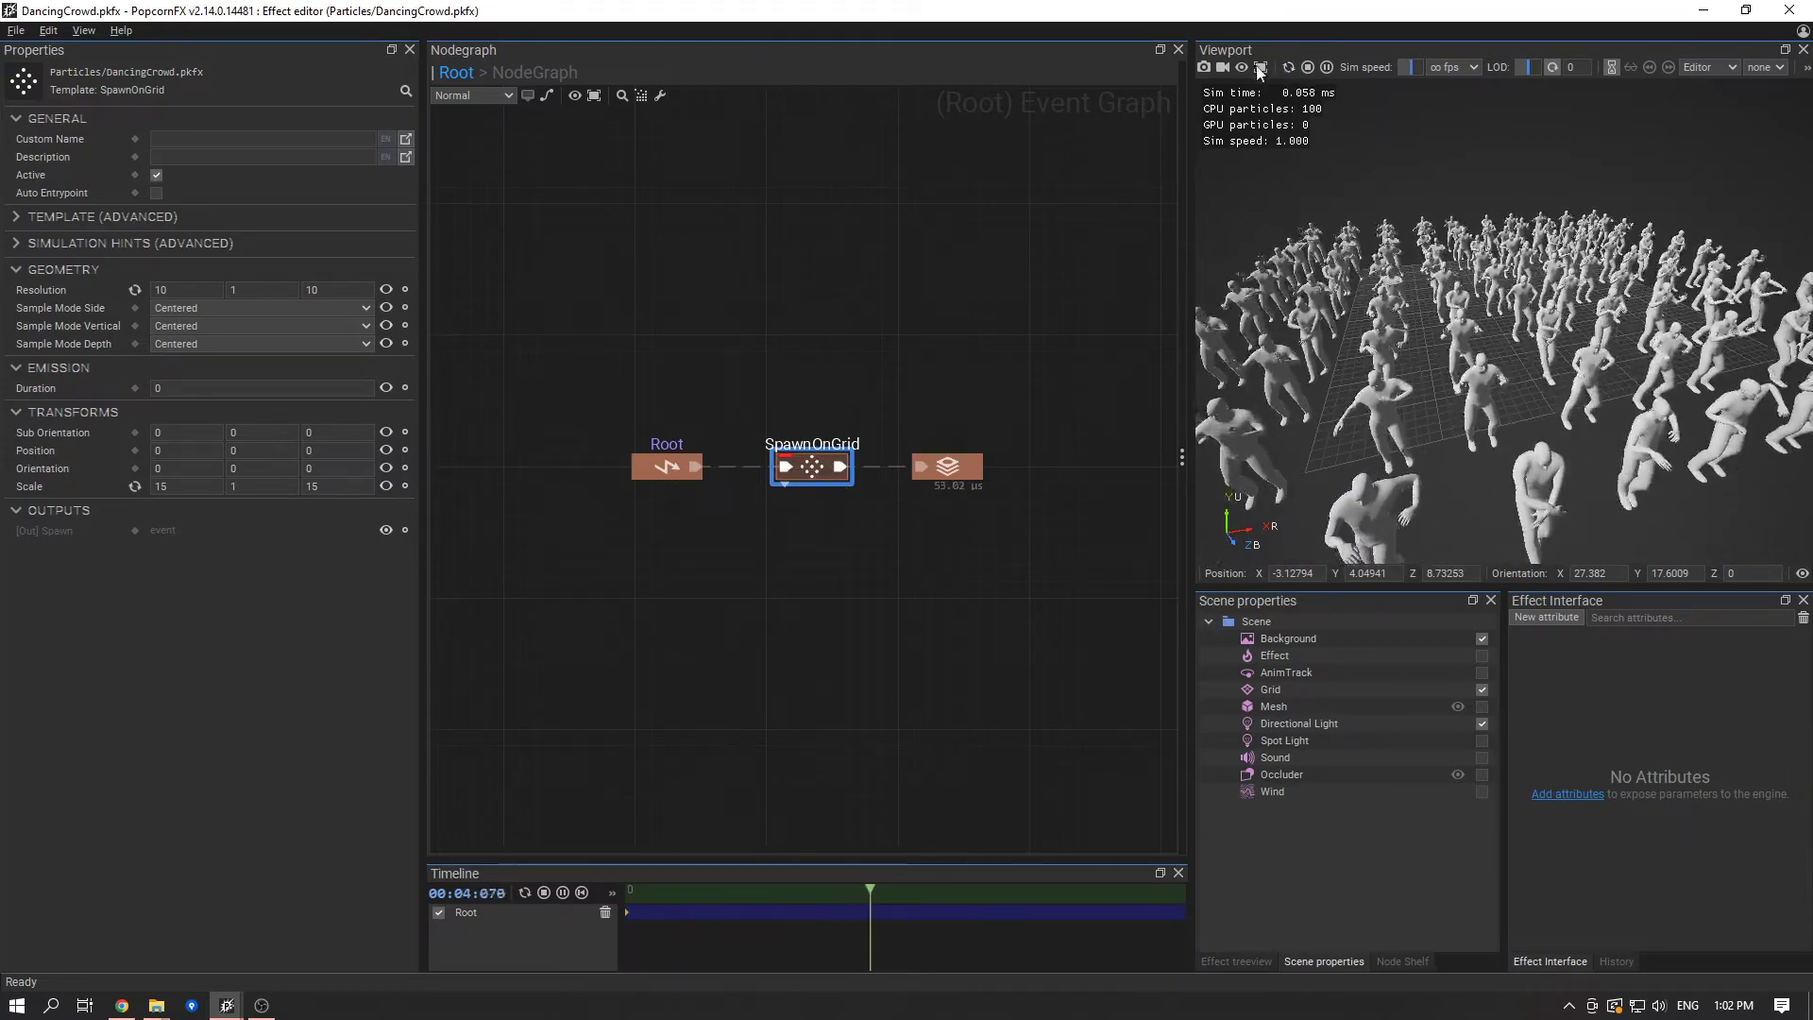
# - Restart the effect, open the particle layer's graph and expose Animation Start Offset At Spawn as an input on the PlayAnimation node
pyautogui.click(1286, 68)
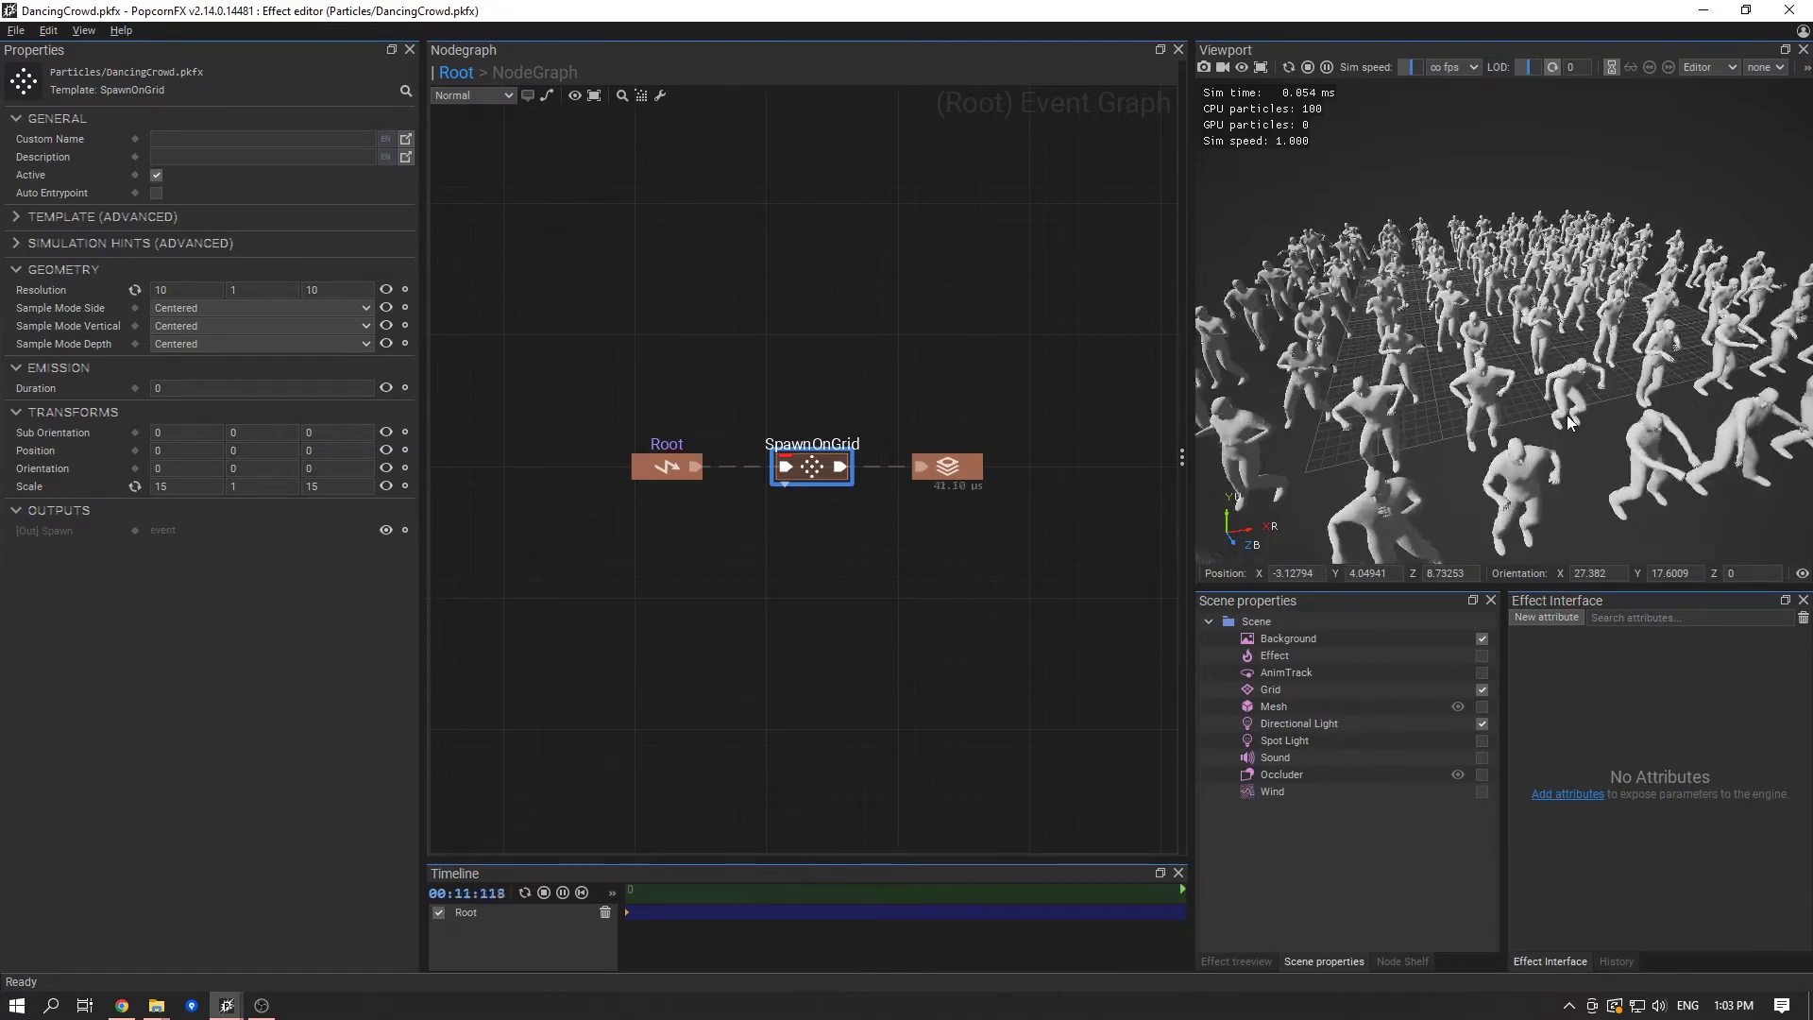
pyautogui.doubleClick(973, 471)
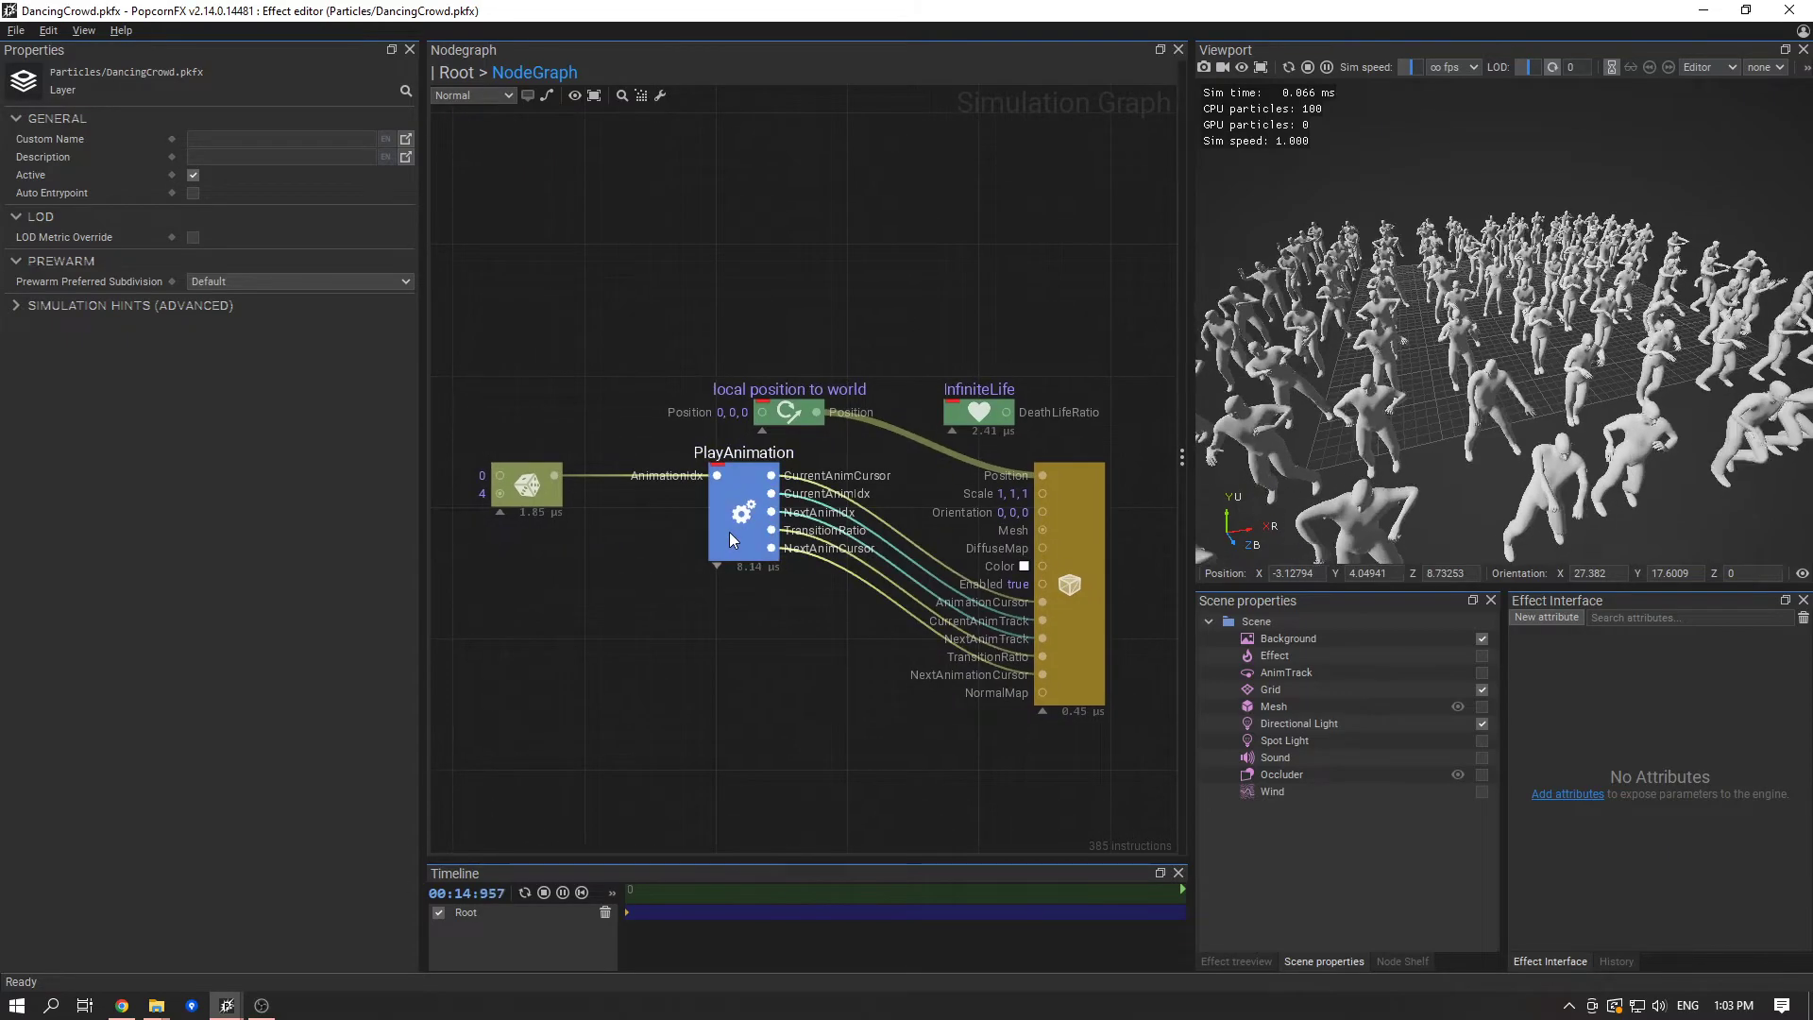
pyautogui.click(729, 531)
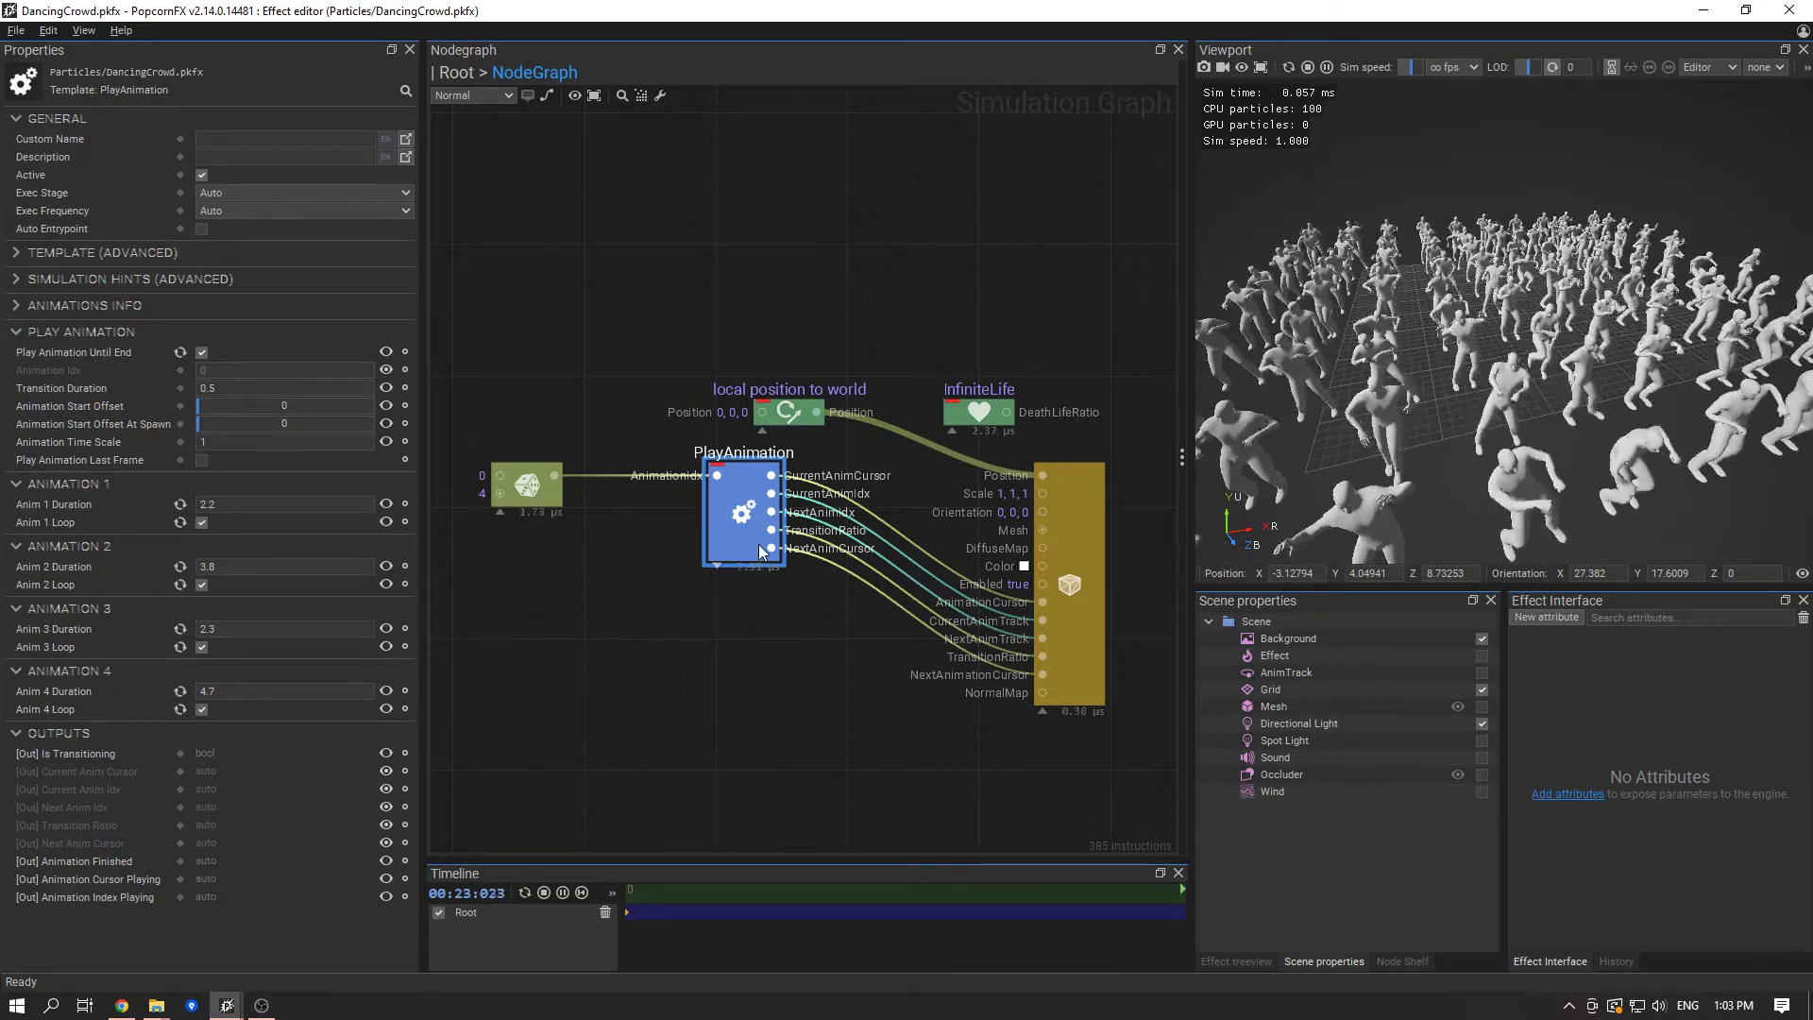
pyautogui.click(359, 423)
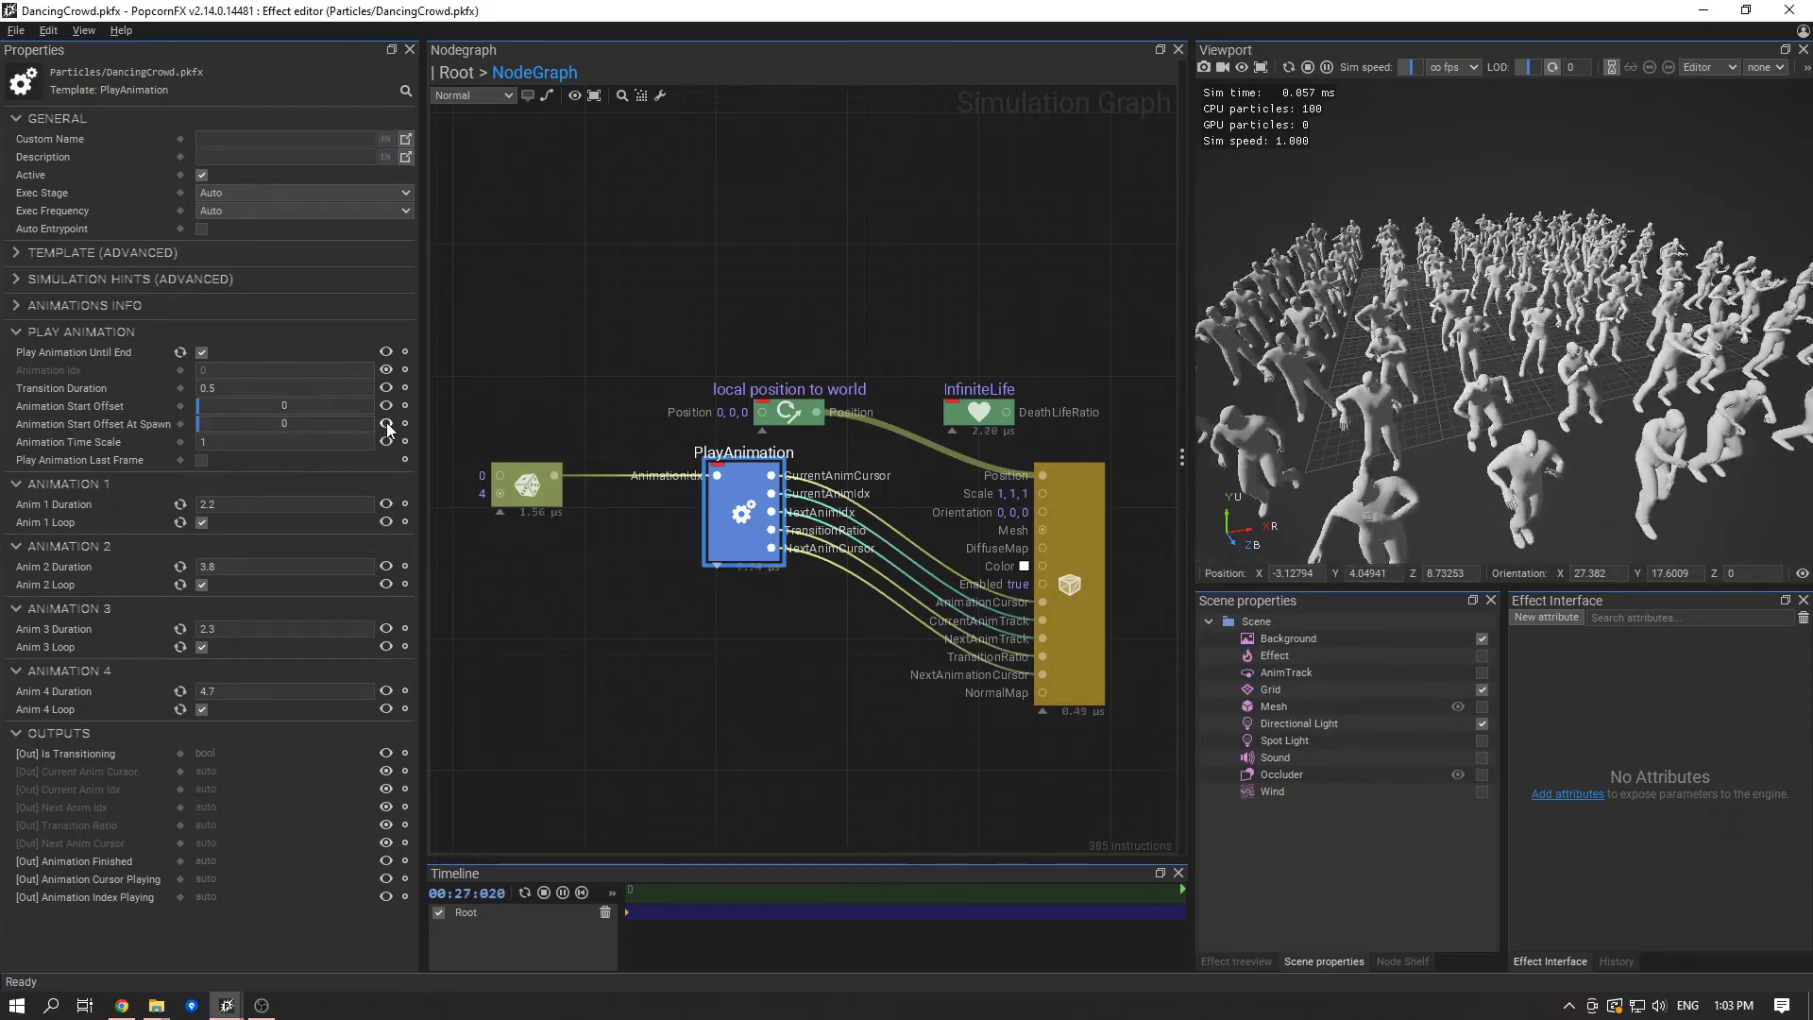
# - Make room below the existing Rand node, add a second Rand node feeding PlayAnimation's AnimationStartOffsetAtSpawn input, and save the effect
pyautogui.moveTo(526, 485); pyautogui.dragTo(526, 412)
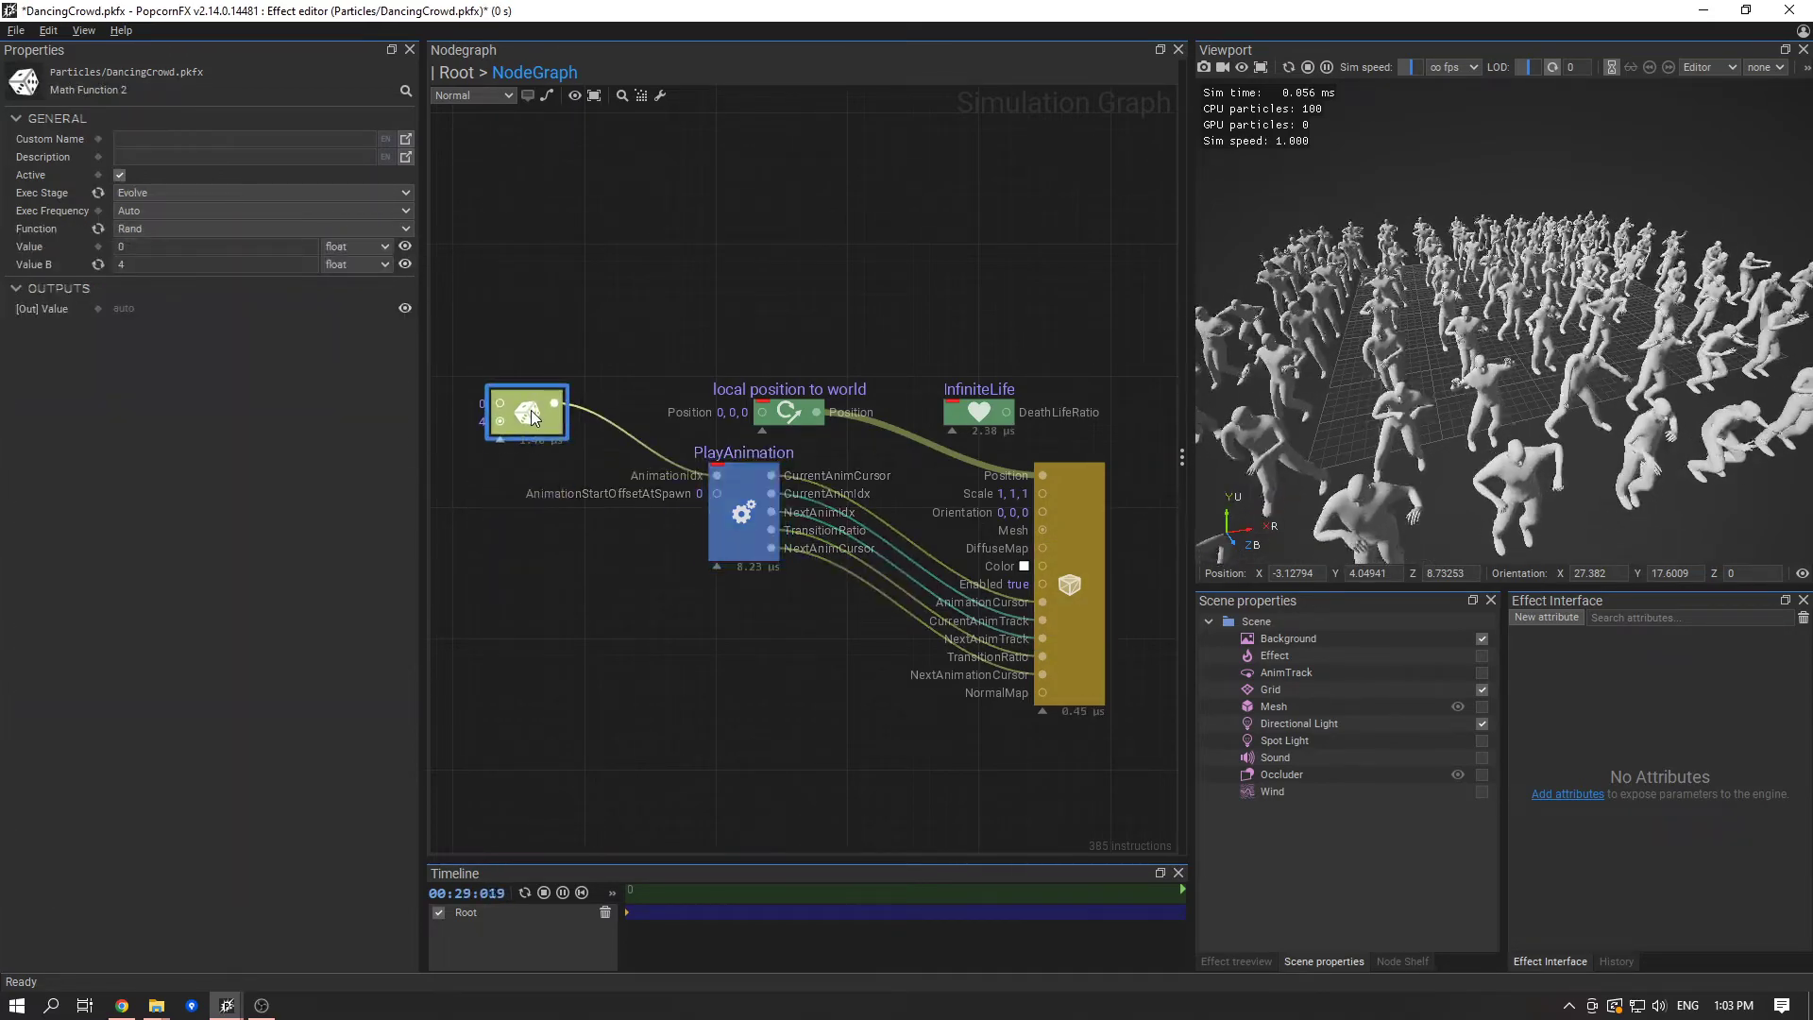
pyautogui.moveTo(717, 492); pyautogui.dragTo(564, 587)
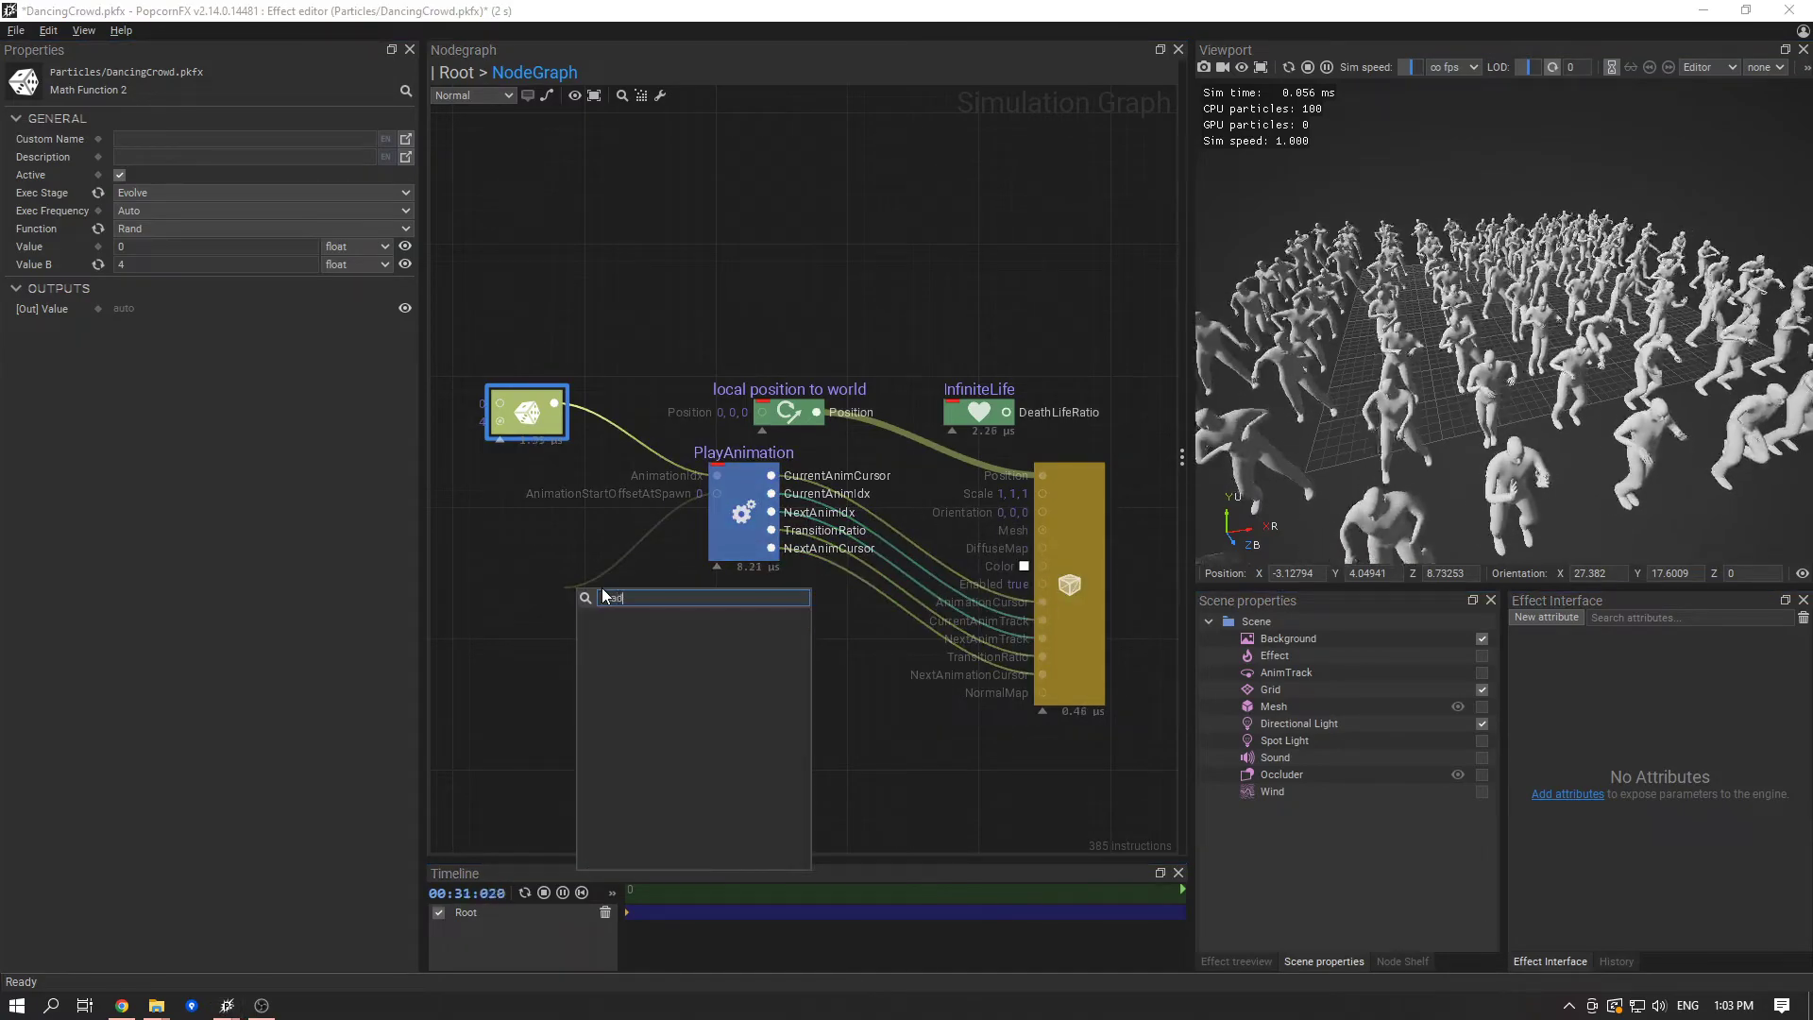
pyautogui.write('rand')
pyautogui.press('Return')
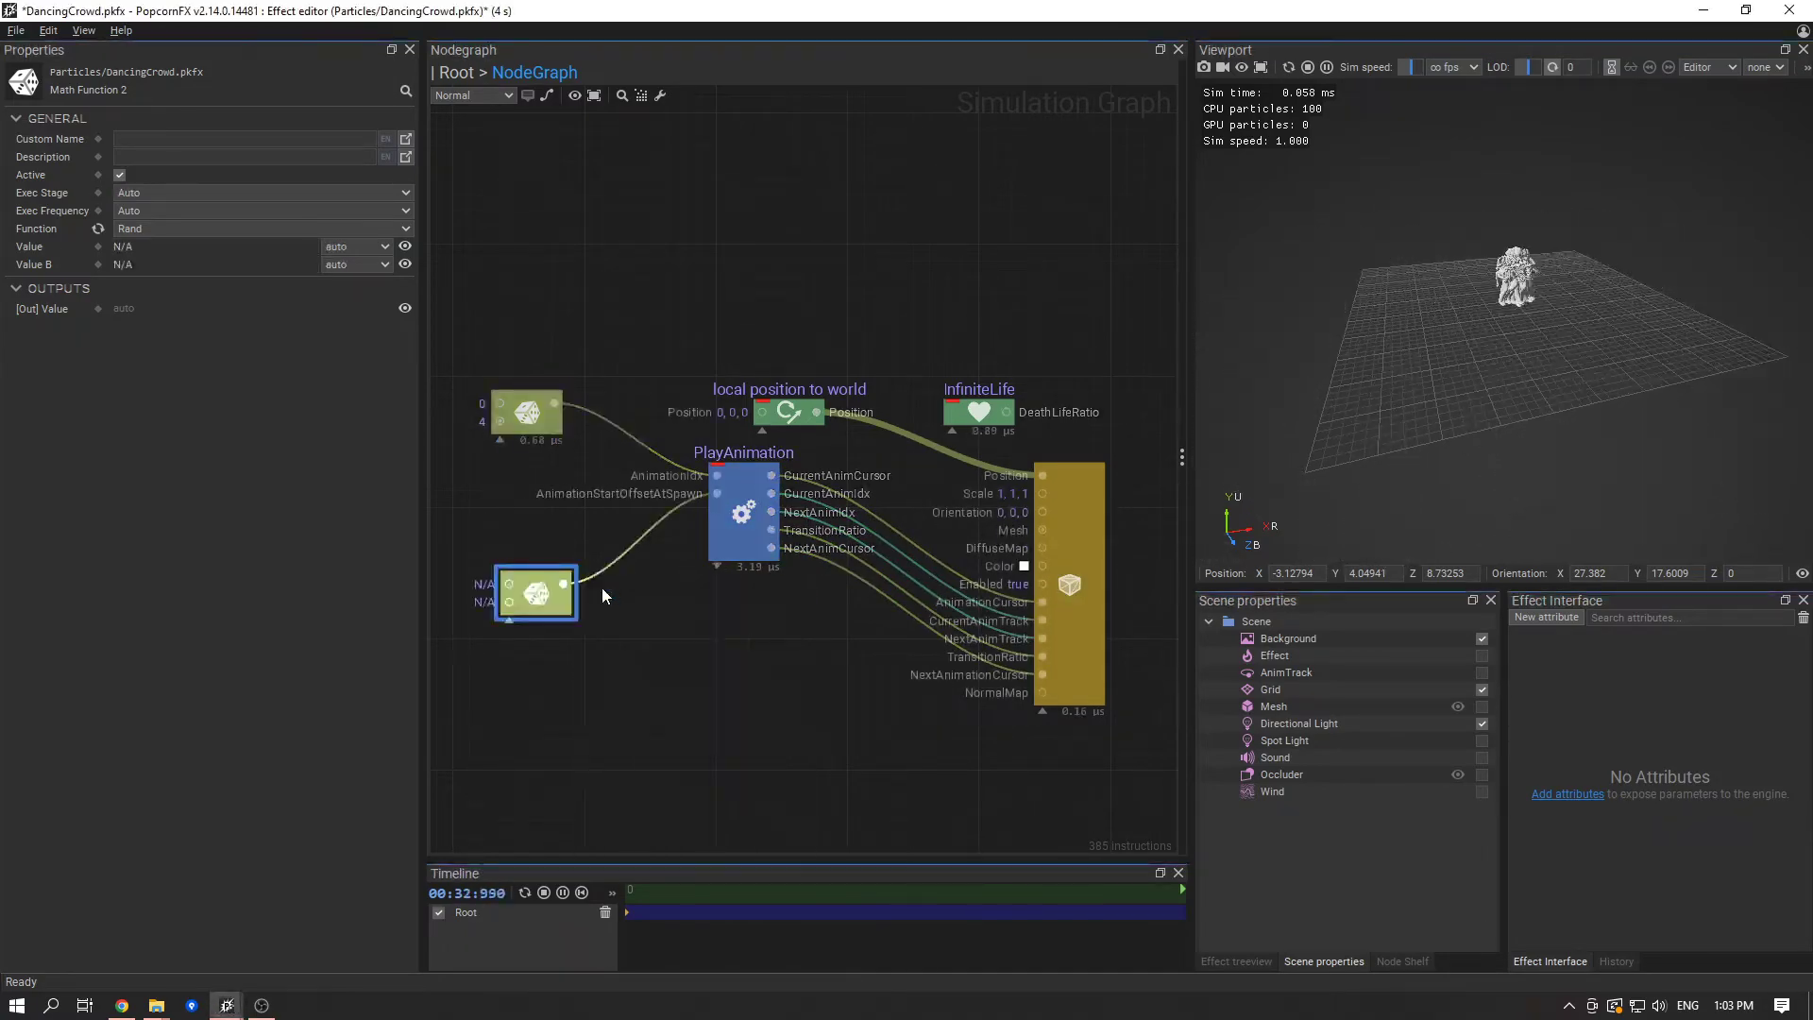
pyautogui.moveTo(534, 572); pyautogui.dragTo(535, 546)
pyautogui.hotkey('ctrl', 's')
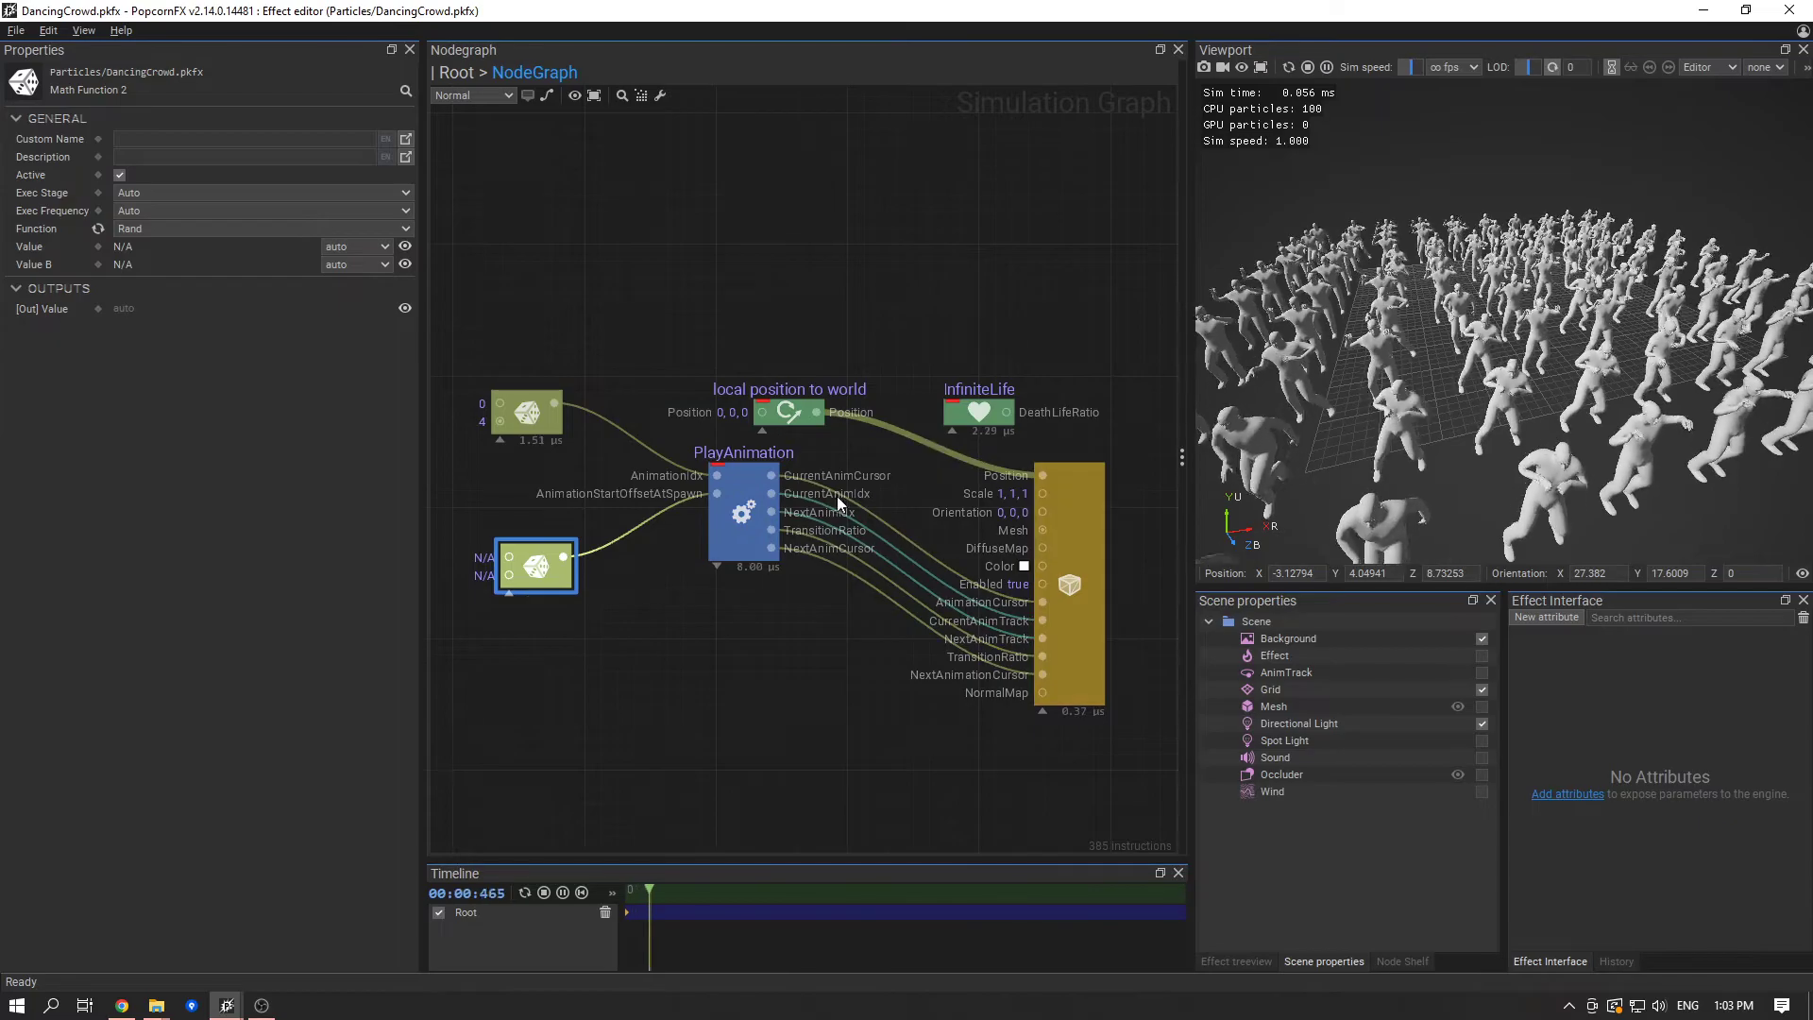
# - Set the new Rand node's Value to float 0 and Value B to float 1, and save the effect
pyautogui.click(330, 246)
pyautogui.click(353, 266)
pyautogui.click(353, 267)
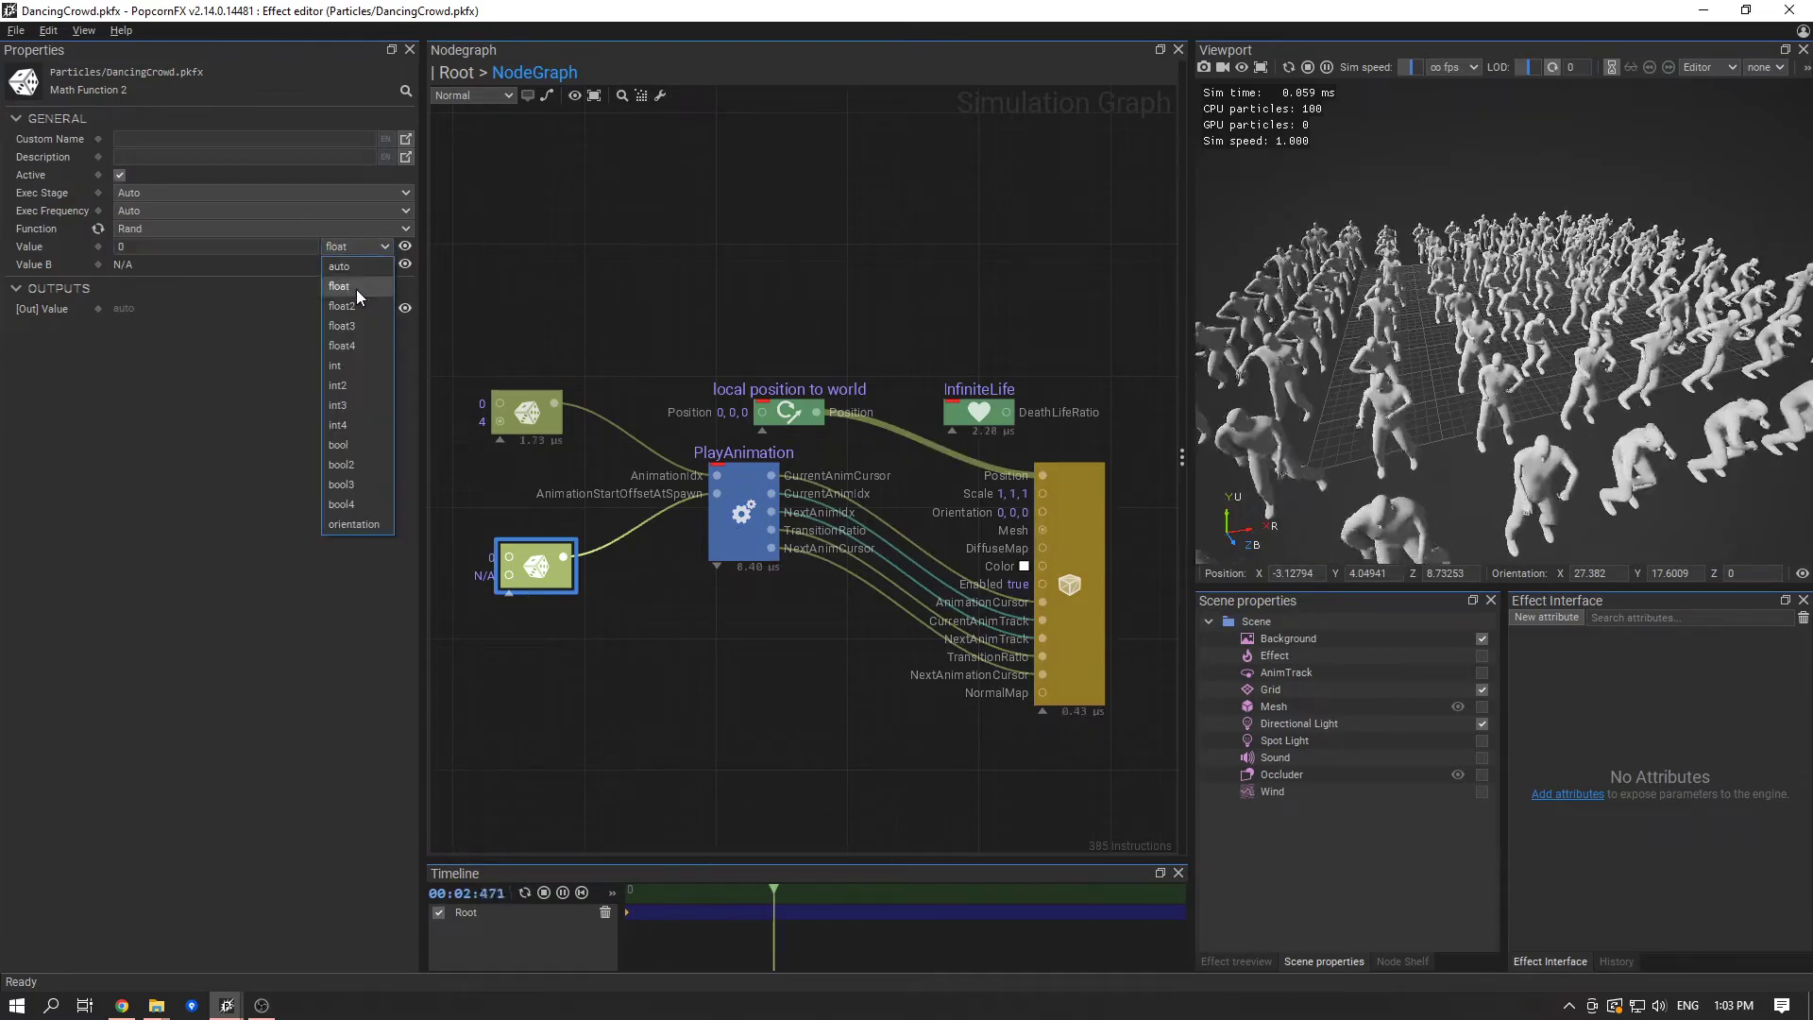
pyautogui.click(355, 286)
pyautogui.hotkey('ctrl', 's')
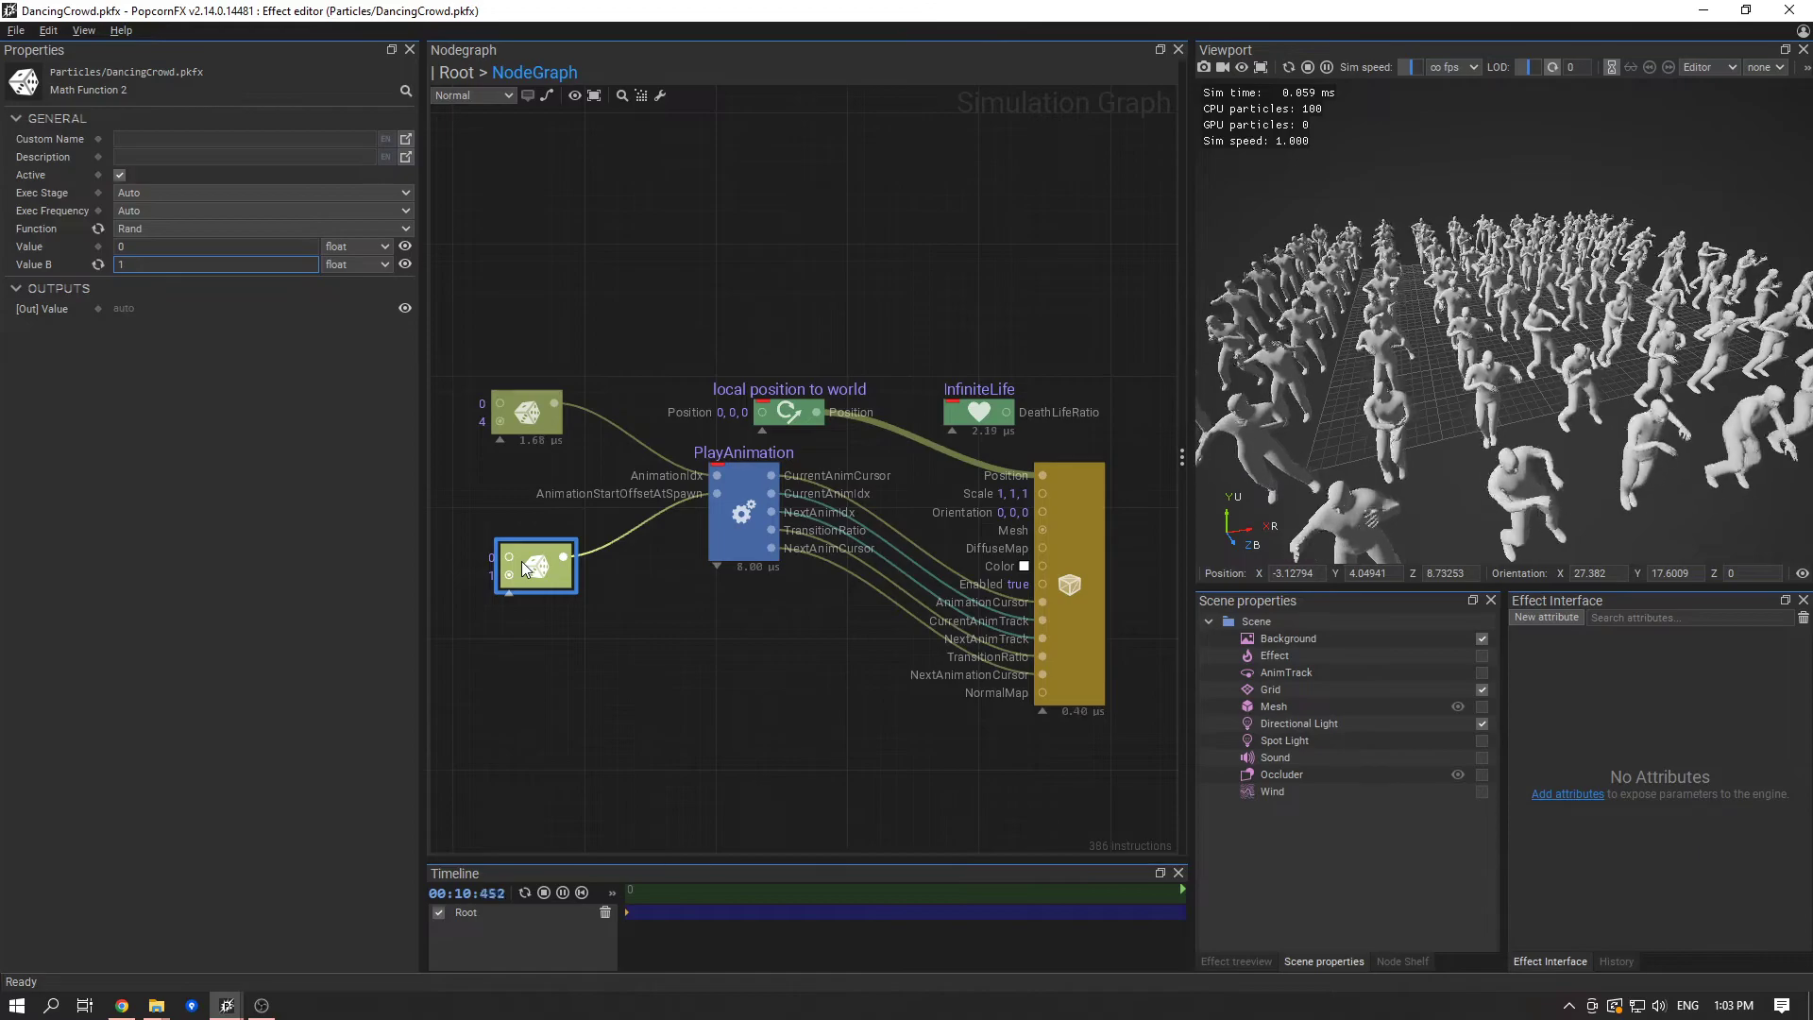
pyautogui.click(660, 639)
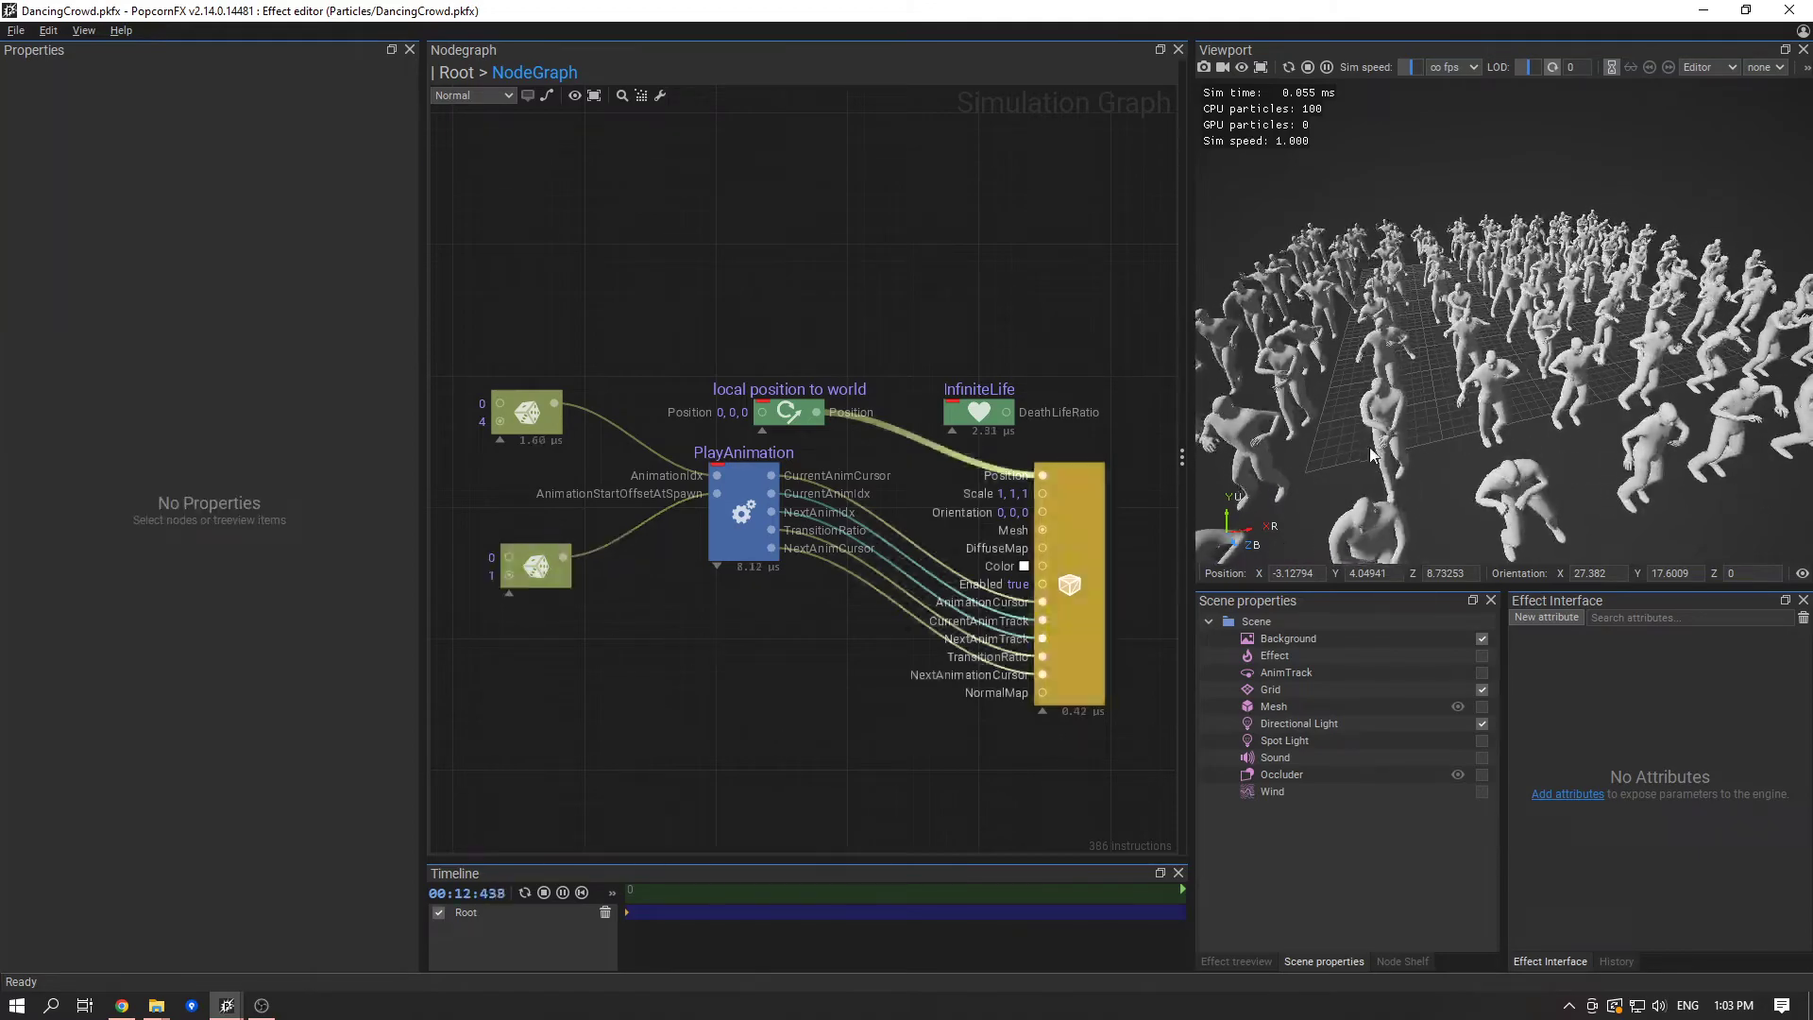
# - Examine the dancing crowd from several angles and distances to check the start offsets and transitions between dances
pyautogui.moveTo(1520, 387); pyautogui.dragTo(1511, 335, button='middle')
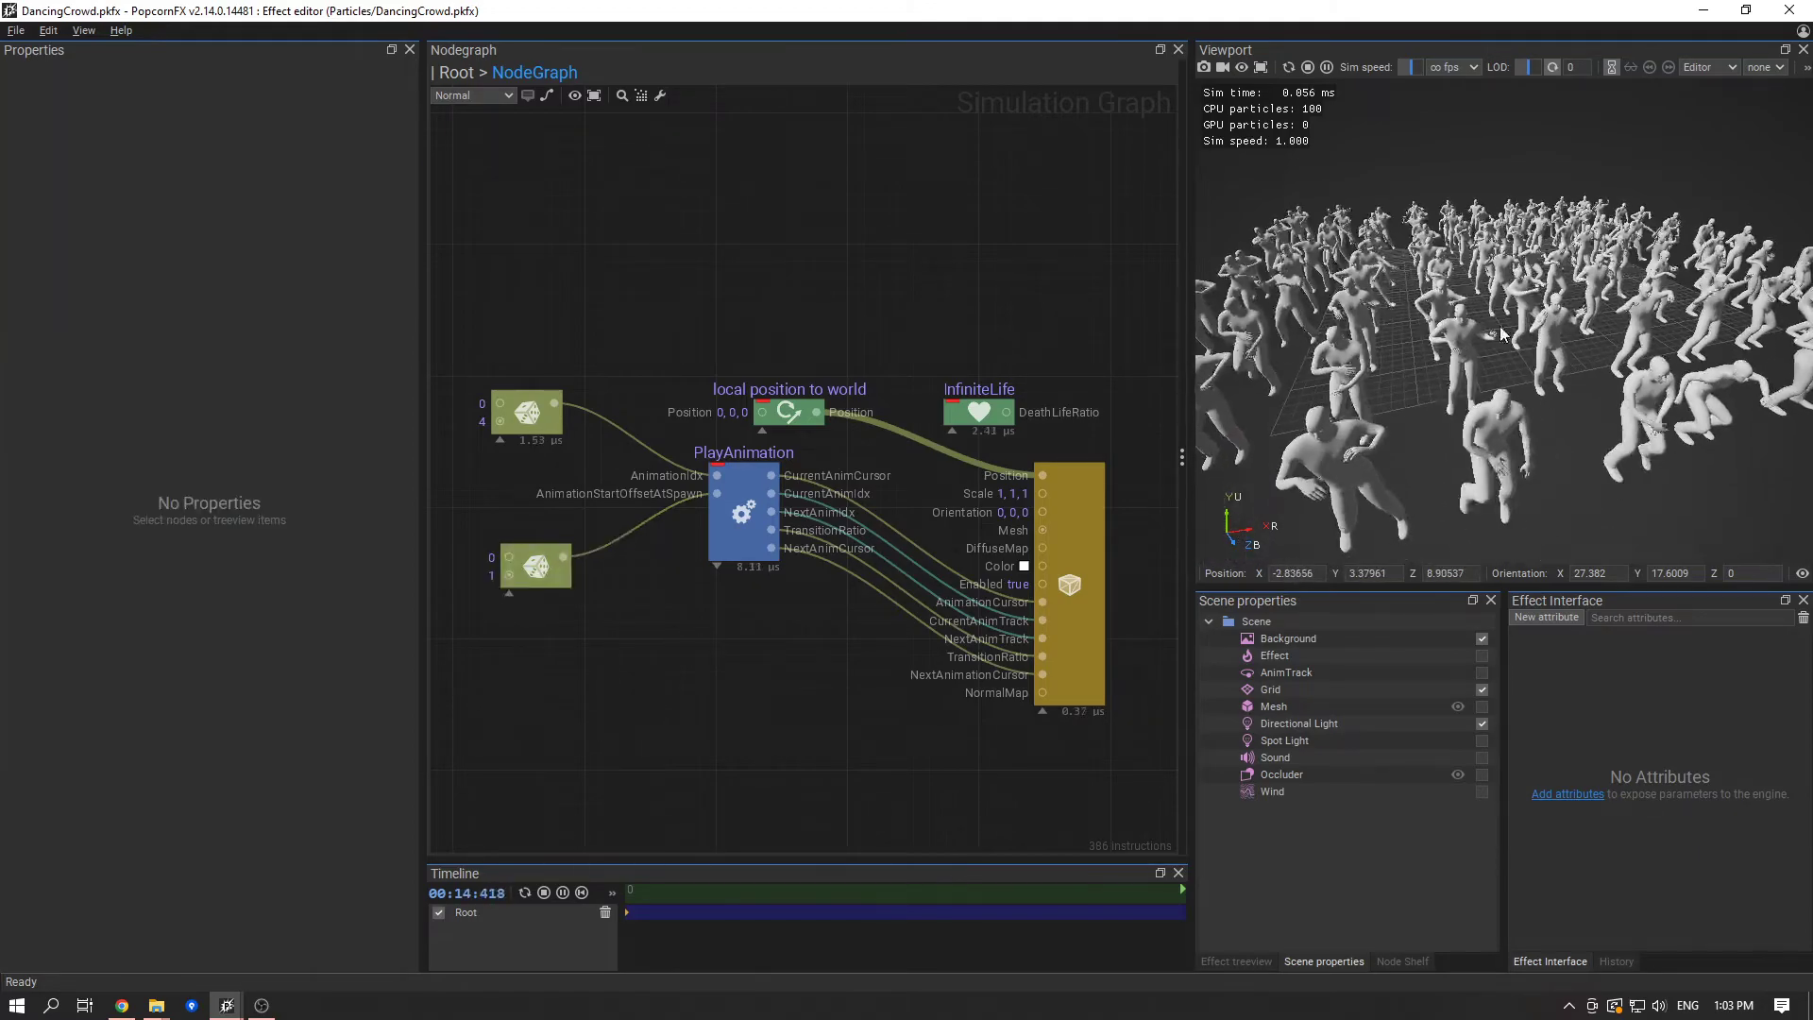
pyautogui.scroll(1, 1516, 337)
pyautogui.moveTo(1518, 333); pyautogui.dragTo(1462, 342)
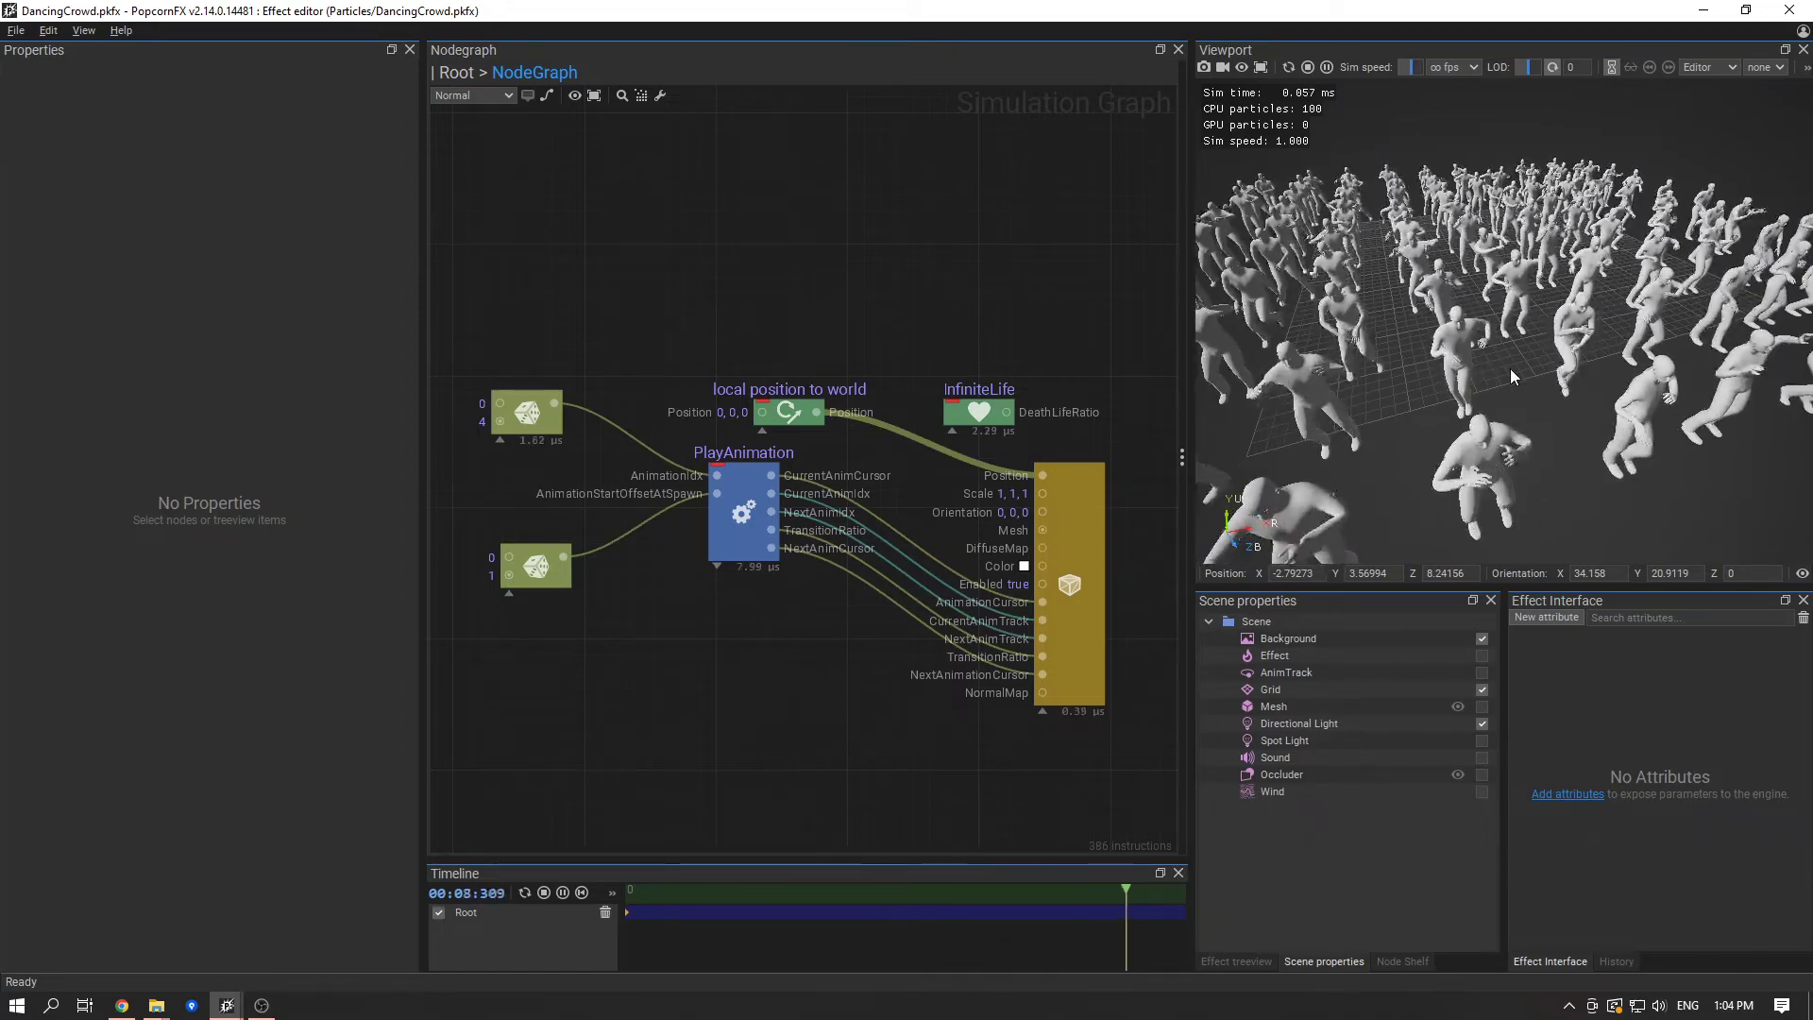
pyautogui.scroll(-2, 1521, 392)
pyautogui.moveTo(1521, 394)
pyautogui.mouseDown()
pyautogui.moveTo(1577, 293)
pyautogui.moveTo(1479, 194)
pyautogui.moveTo(1378, 367)
pyautogui.moveTo(1664, 342)
pyautogui.moveTo(1481, 292)
pyautogui.moveTo(1541, 365)
pyautogui.moveTo(1486, 391)
pyautogui.mouseUp()
pyautogui.scroll(-1, 1476, 408)
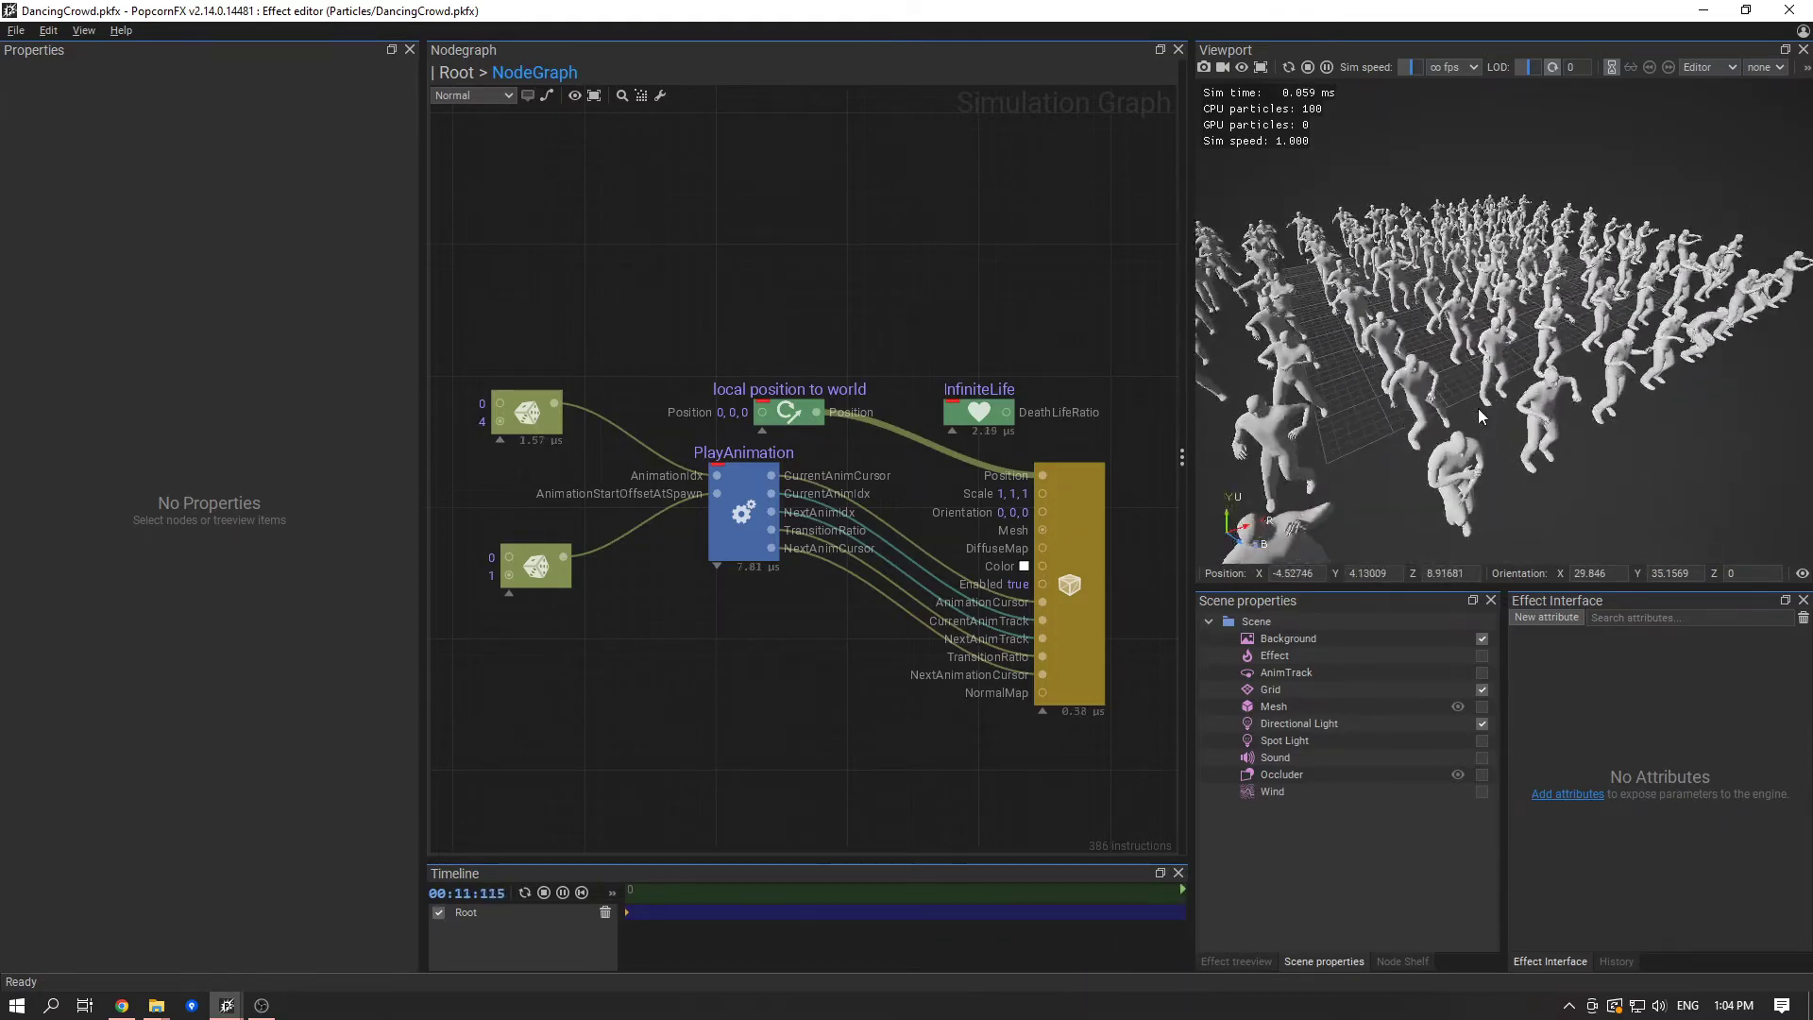
pyautogui.moveTo(1327, 375); pyautogui.dragTo(1369, 298)
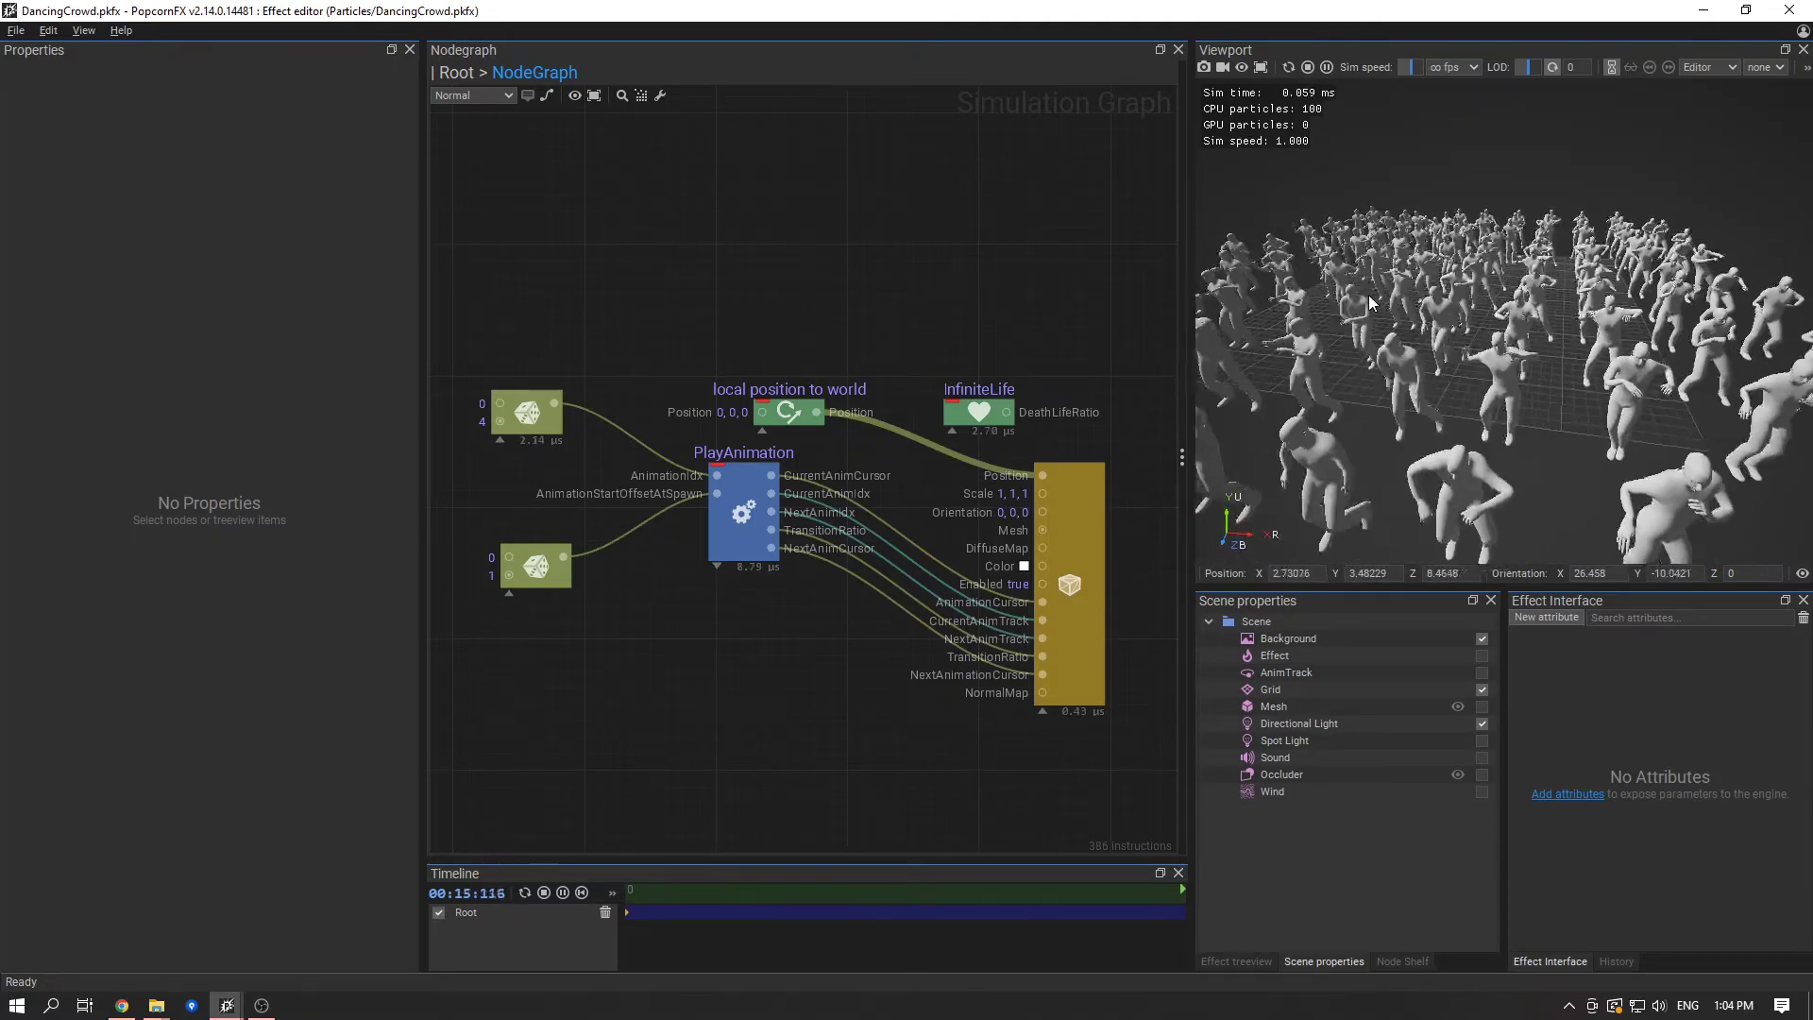
pyautogui.moveTo(1556, 326); pyautogui.dragTo(1349, 360)
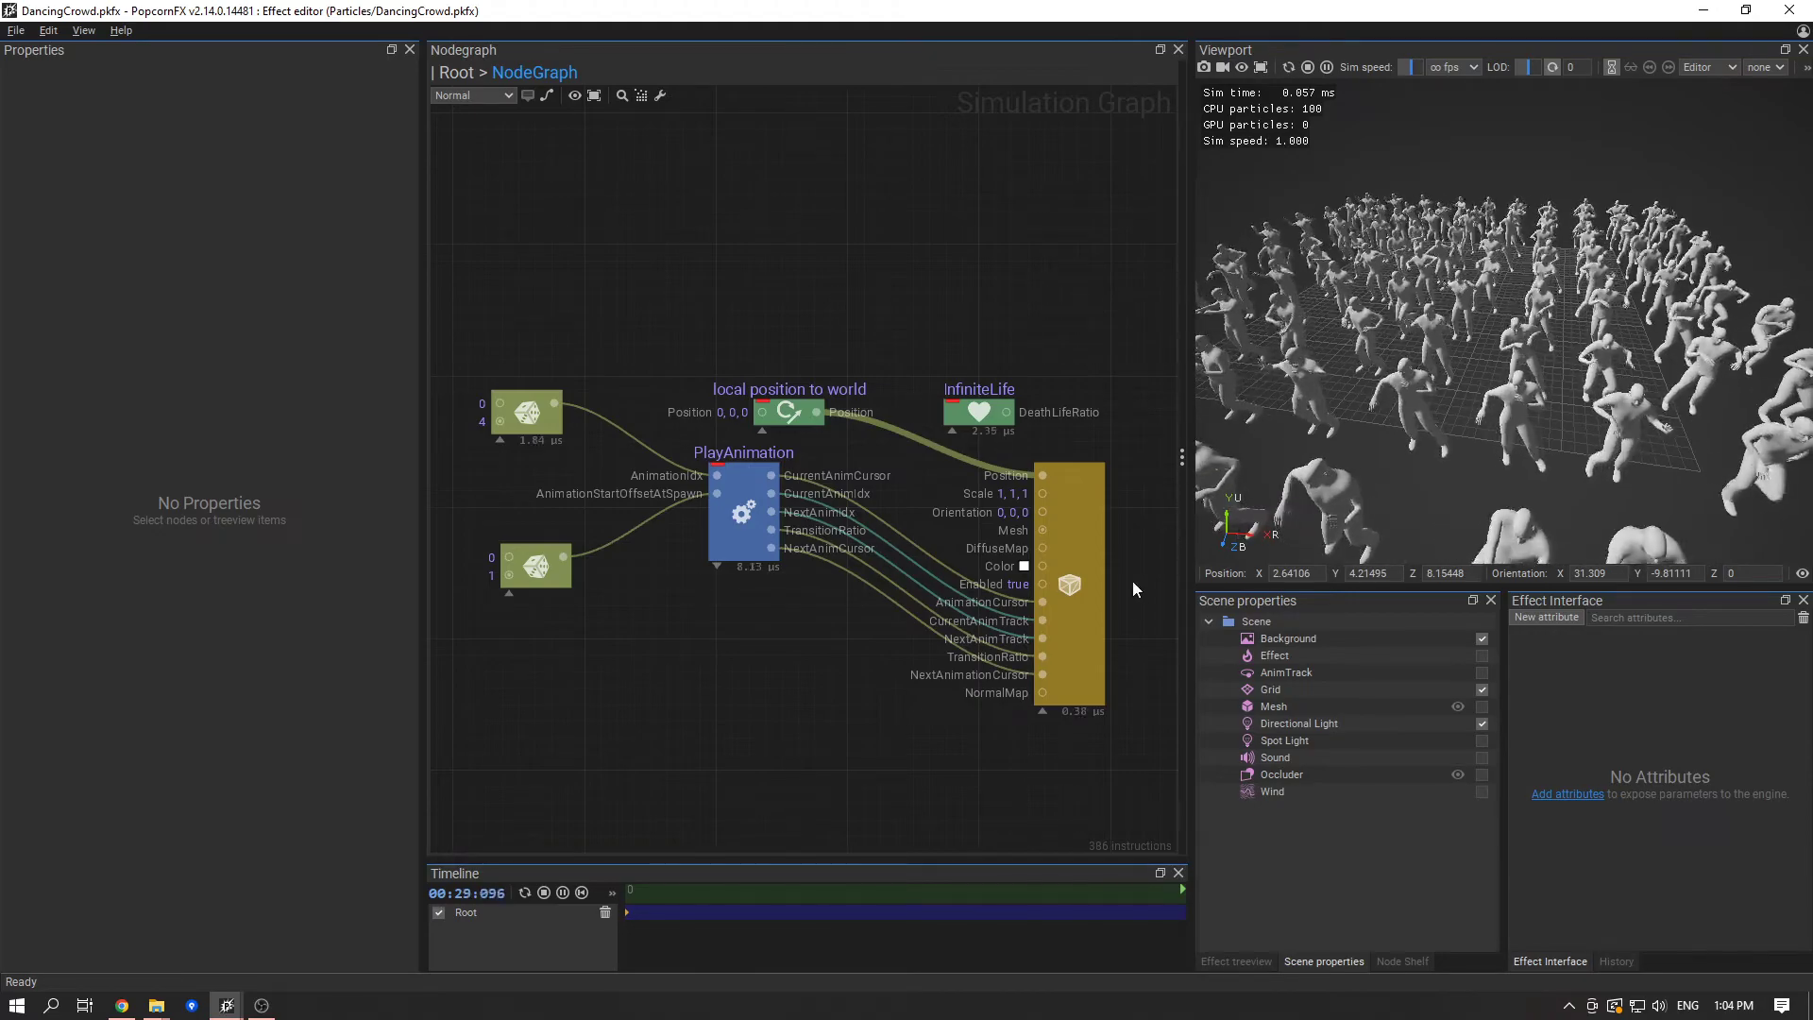
# - Hide the mesh renderer's unconnected pins and align the PlayAnimation node so its output links run straight into the renderer
pyautogui.click(1043, 711)
pyautogui.click(1015, 530)
pyautogui.moveTo(733, 530); pyautogui.dragTo(728, 547)
pyautogui.click(712, 587)
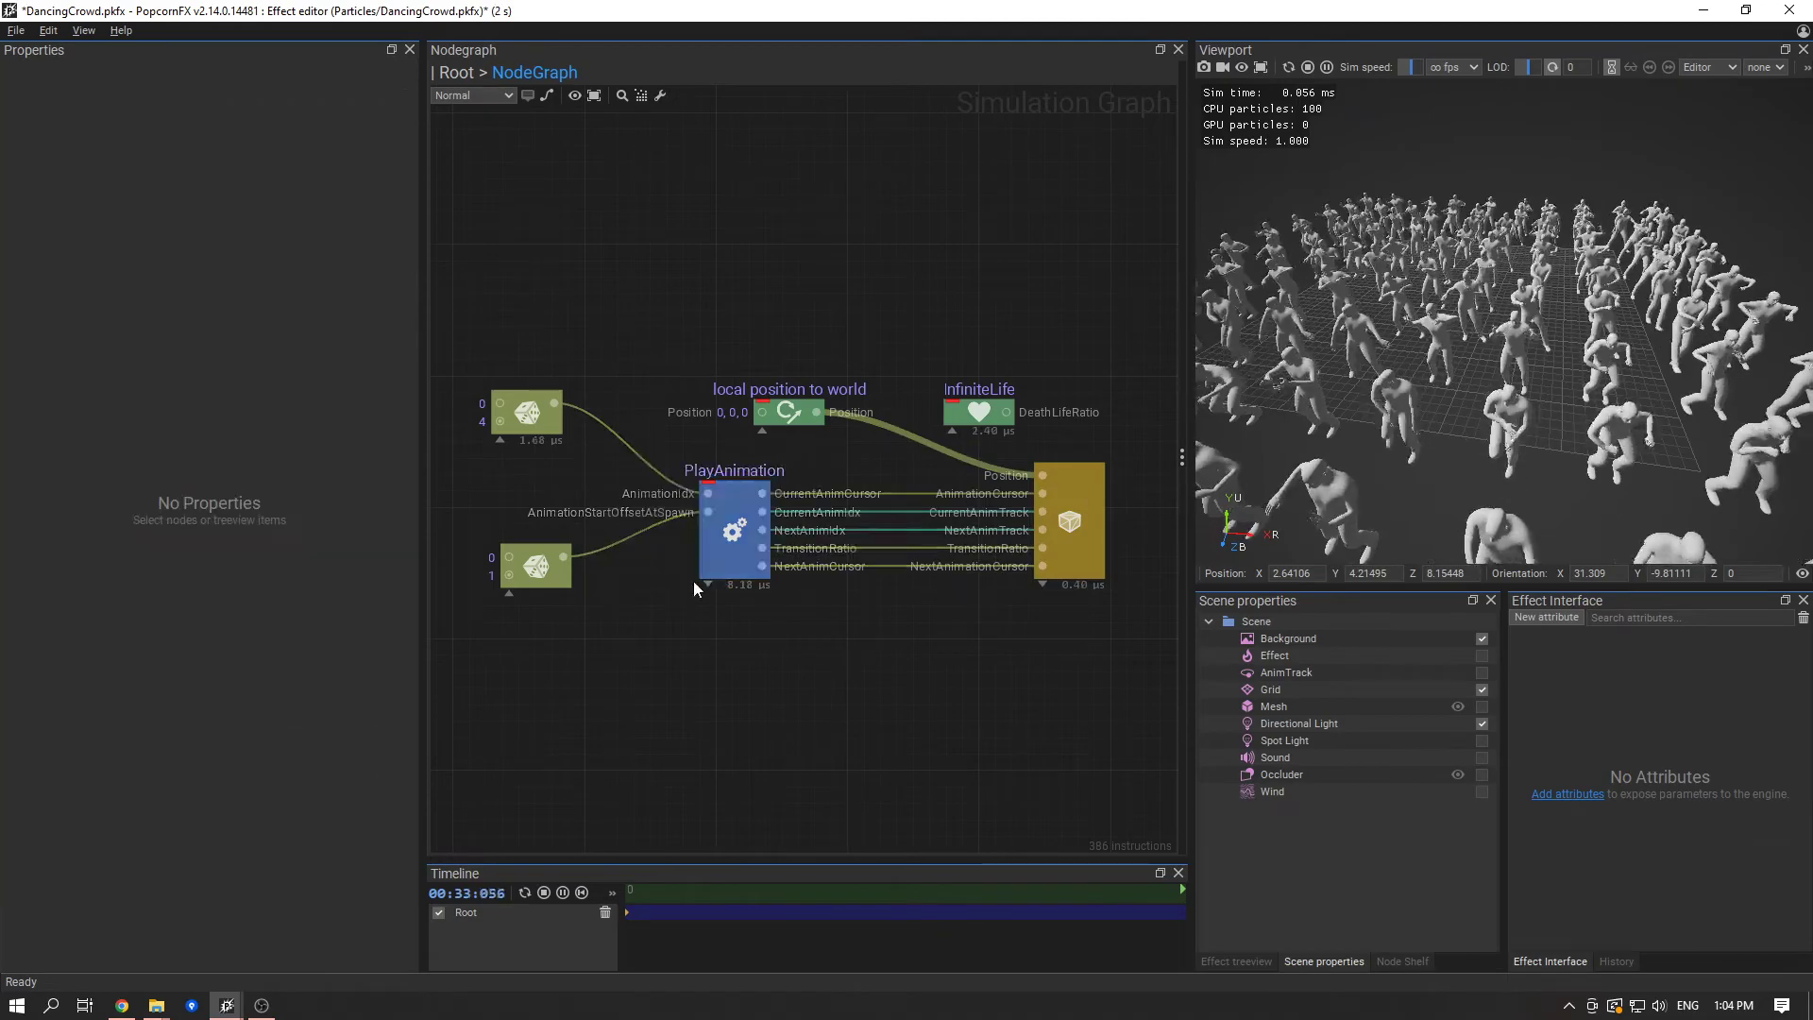
# - Move both Rand nodes closer to PlayAnimation and line them up vertically beside its inputs
pyautogui.moveTo(522, 571); pyautogui.dragTo(579, 585)
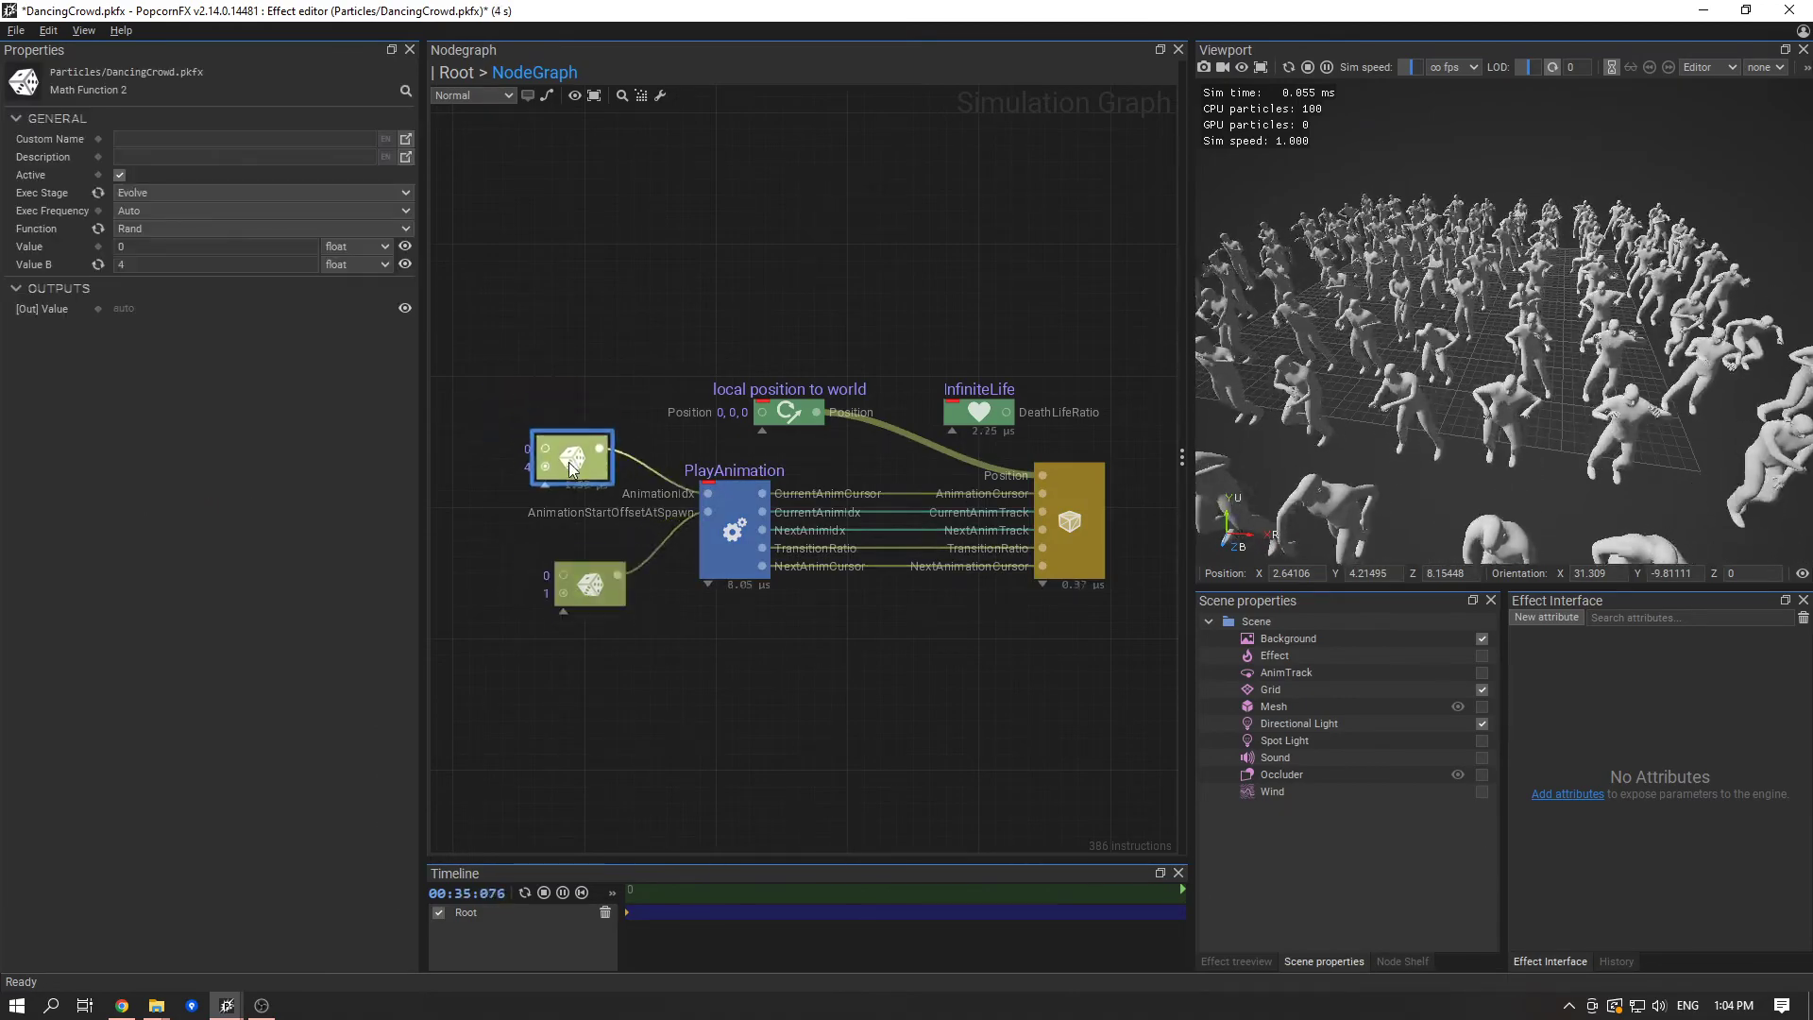
pyautogui.click(638, 625)
pyautogui.moveTo(570, 574); pyautogui.dragTo(602, 576)
pyautogui.click(572, 614)
pyautogui.click(748, 635)
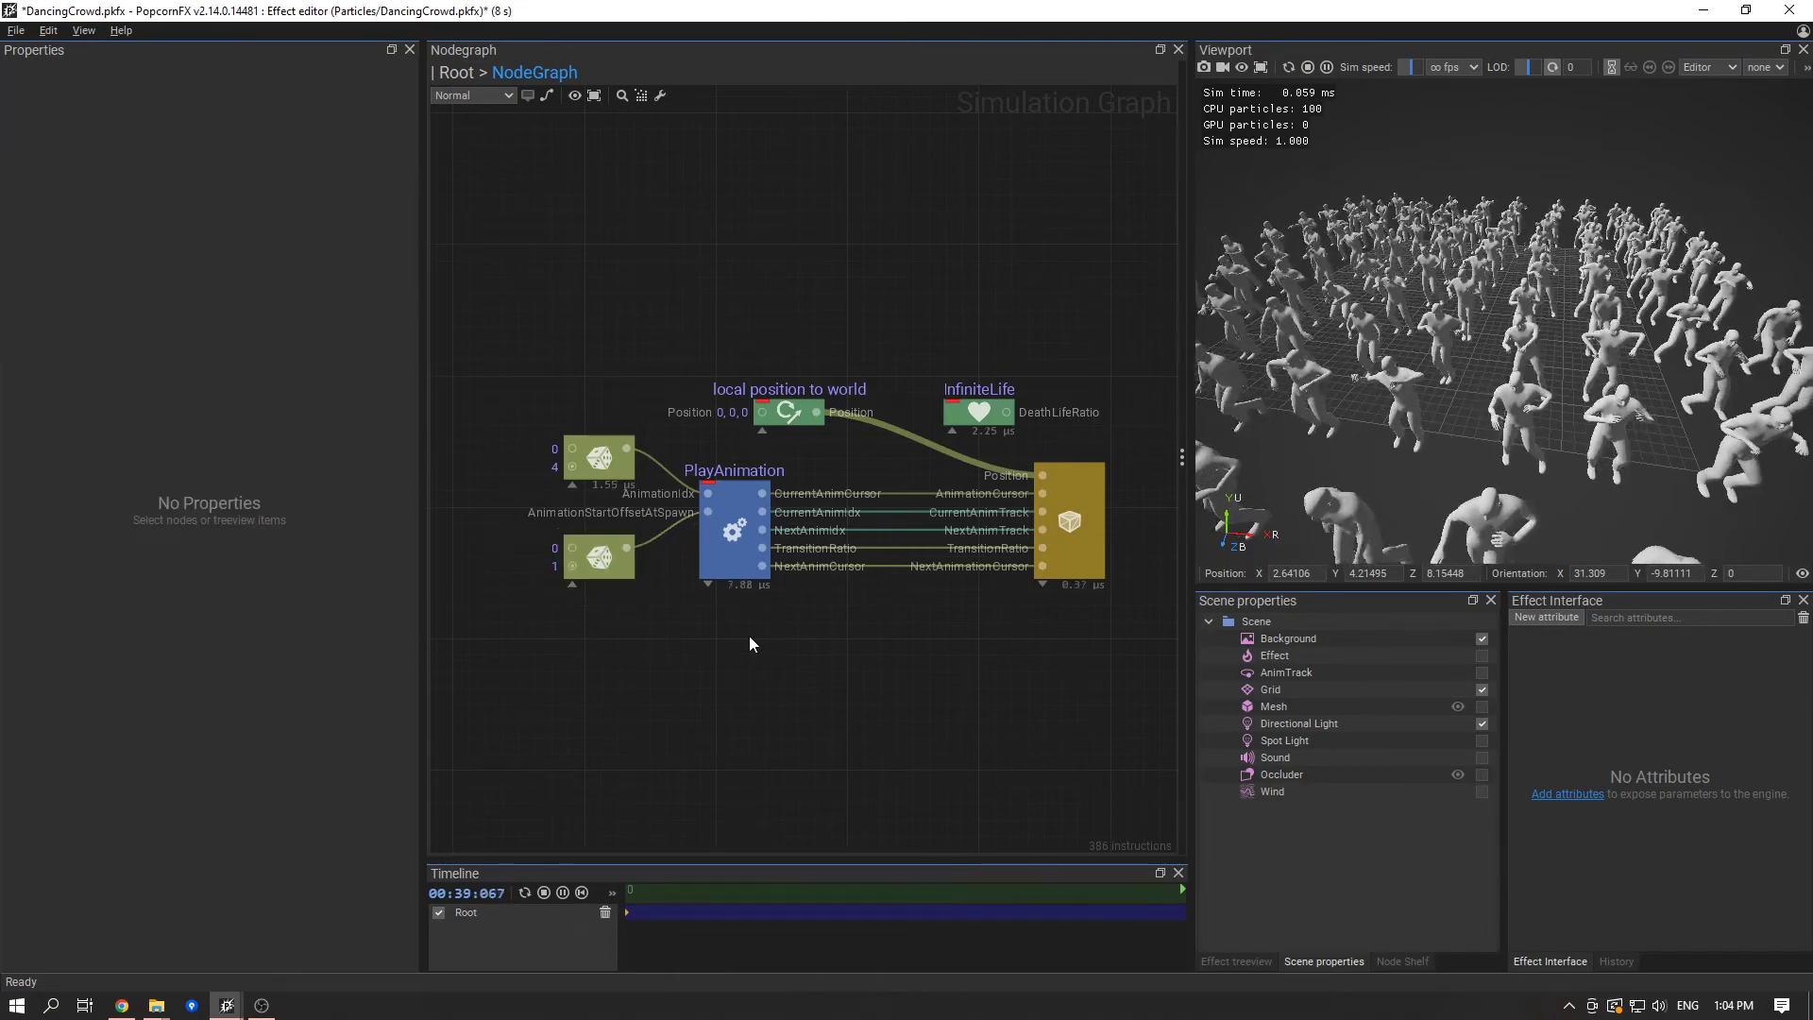